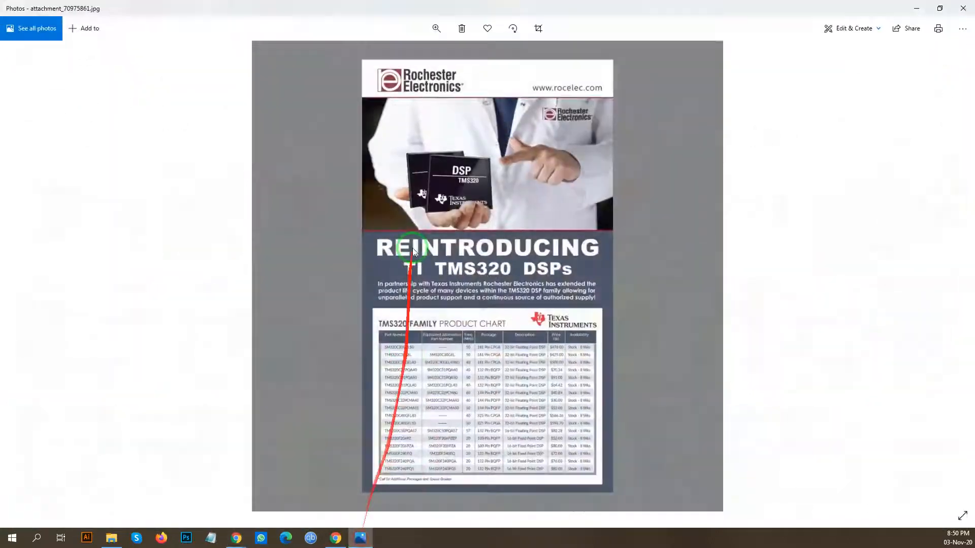
Browse the sample flyer and brochure images for layout ideas, and close the photo viewer.
key("Right")
key("Right")
key("Right")
key("Right")
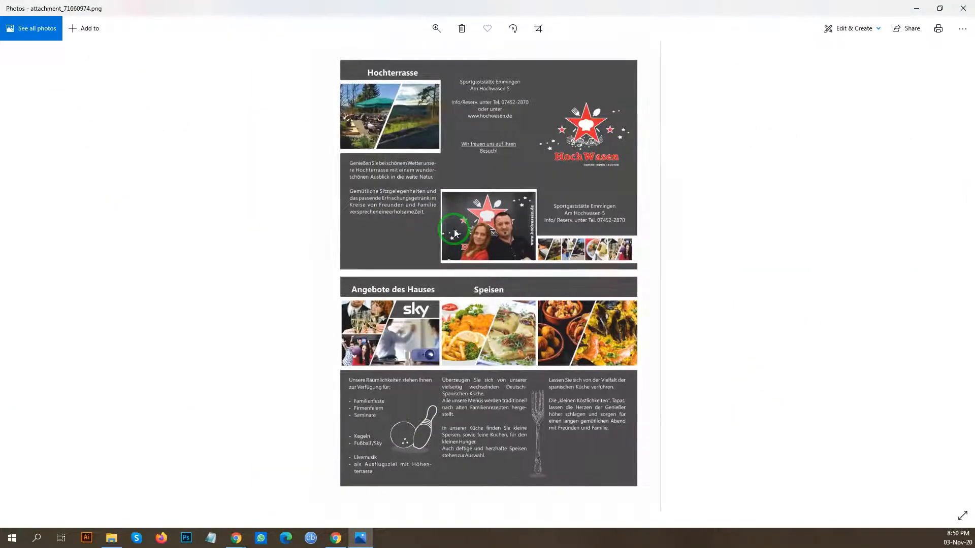
key("Right")
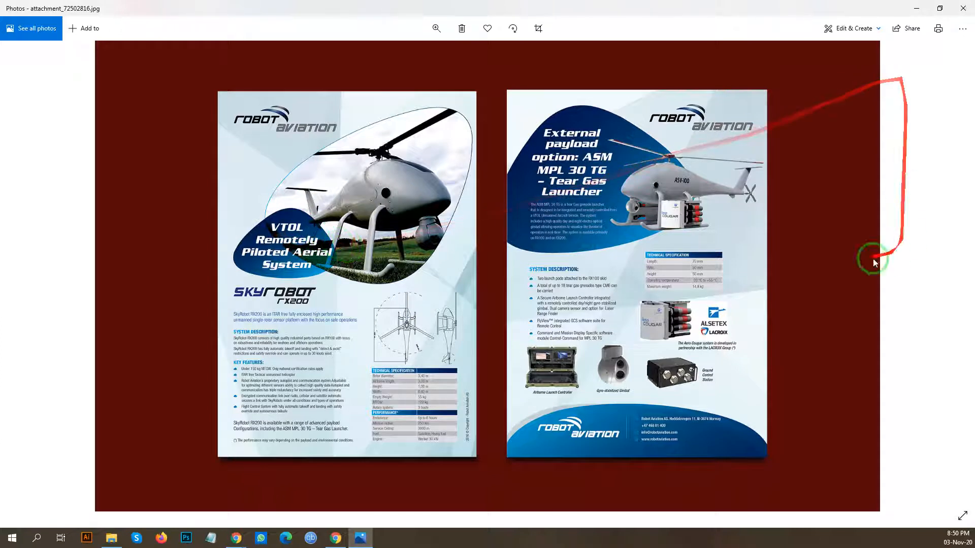
key("Right")
key("Right")
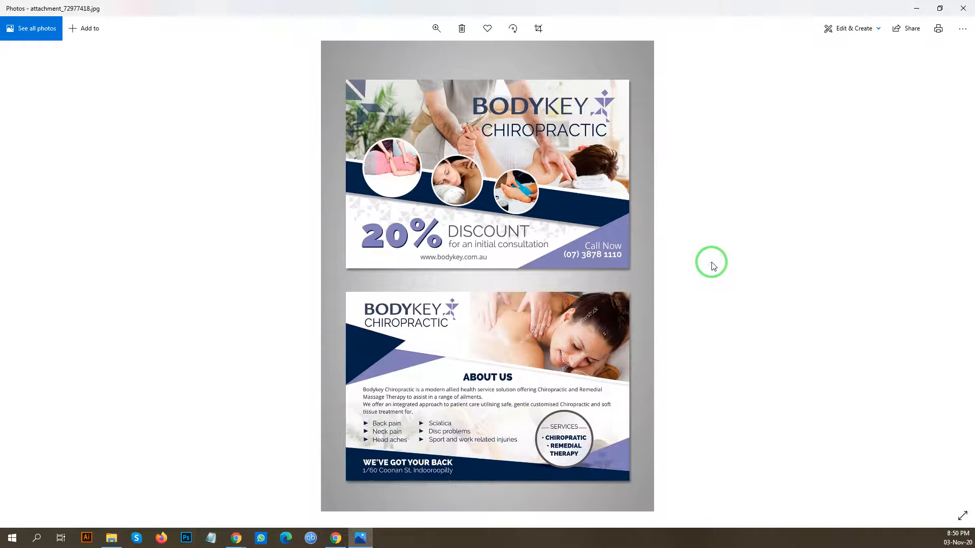
key("Left")
key("Right")
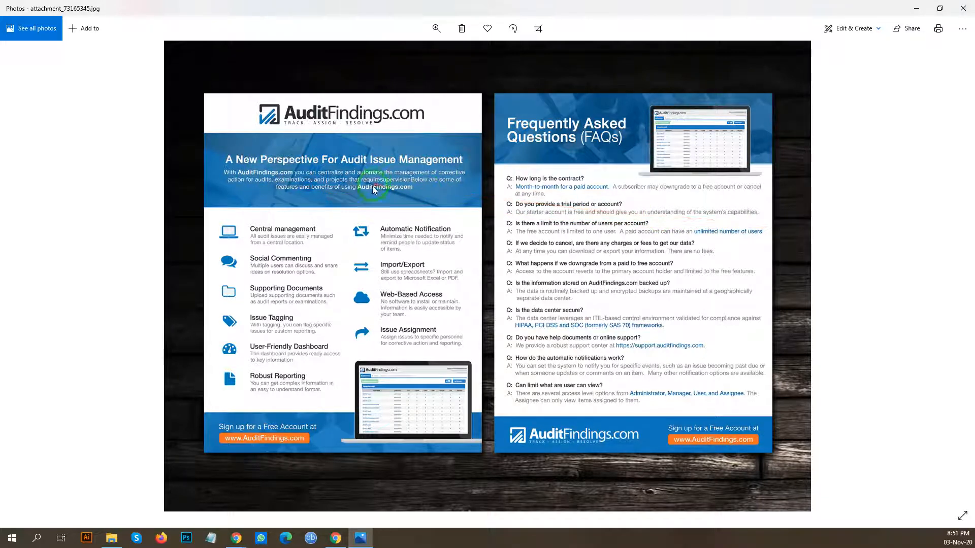
left_click(797, 218)
left_click(799, 220)
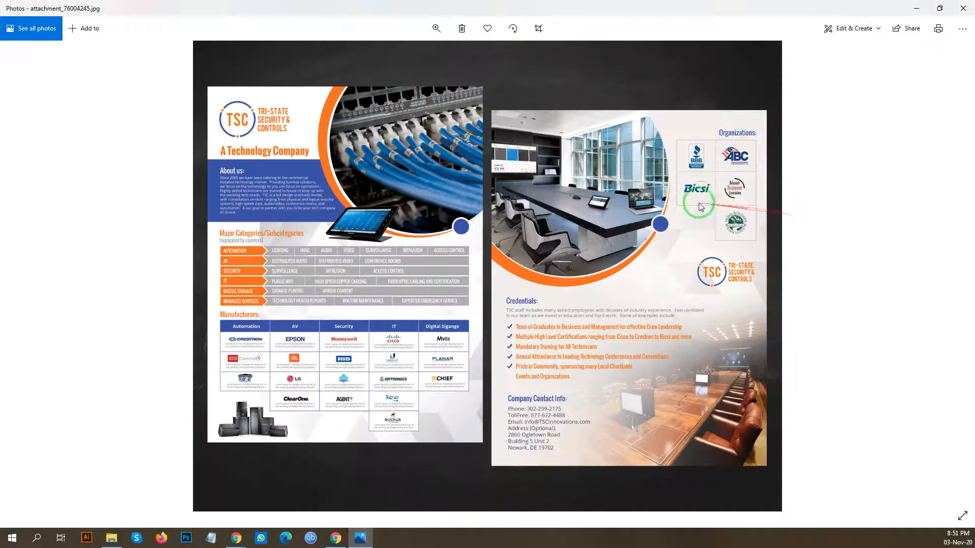
left_click(963, 8)
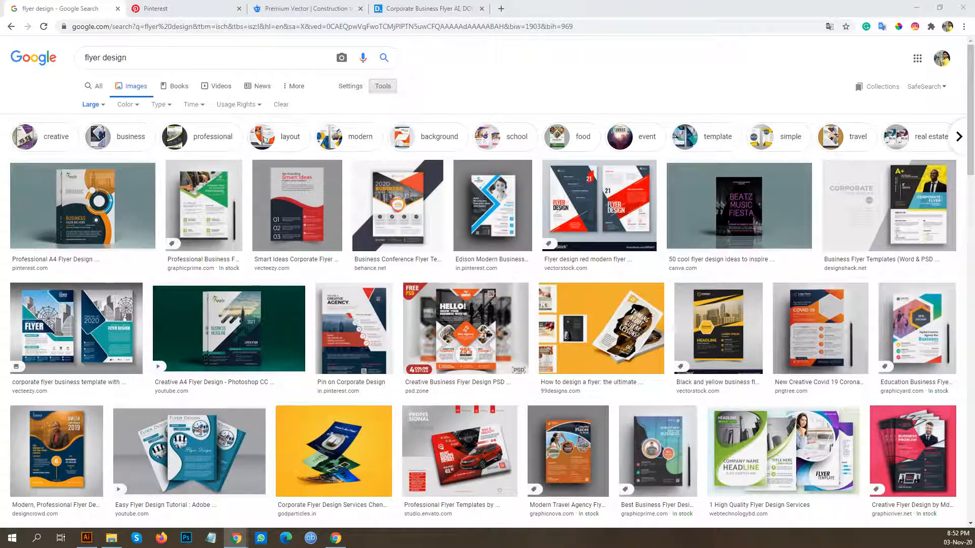
Switch to Adobe Illustrator and maximize its window.
left_click(88, 539)
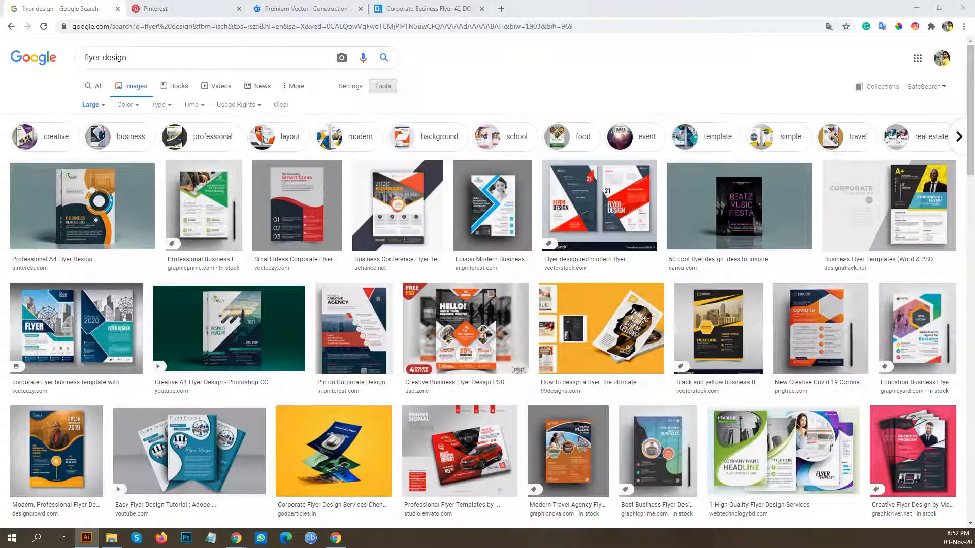
left_click_drag(0, 292, 339, 45)
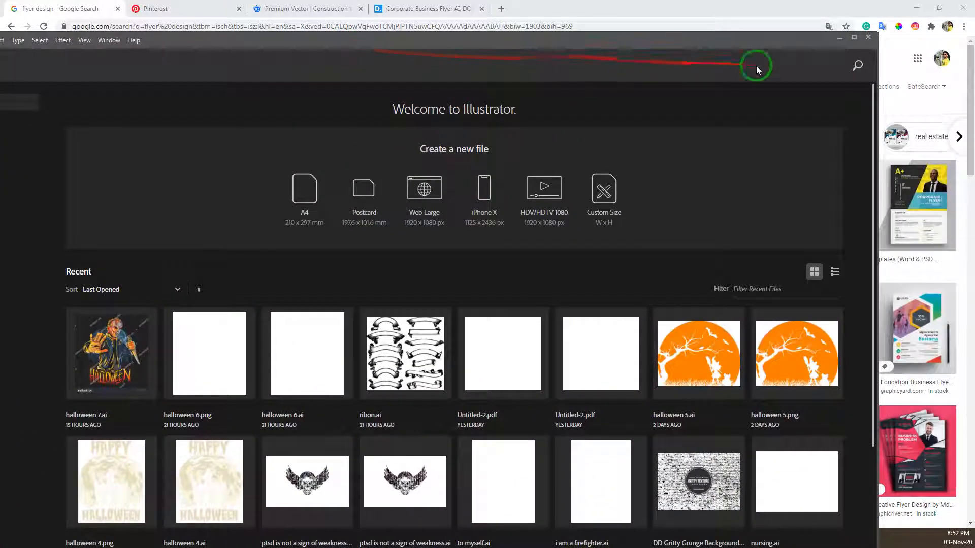
left_click(854, 40)
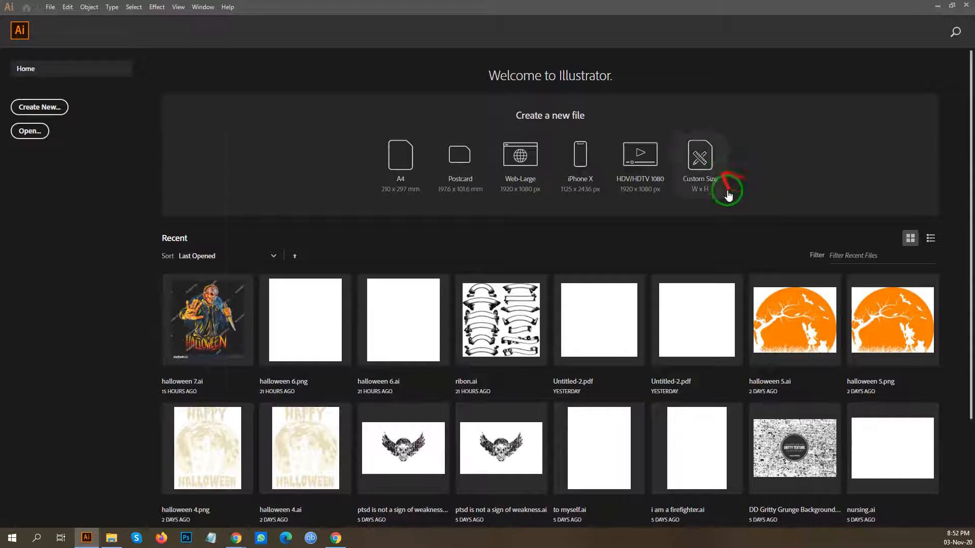
Create a Letter document, 8.5 x 11 in portrait, with 0.5 in bleed on all sides, CMYK Color and High (300 ppi) raster effects.
left_click(700, 161)
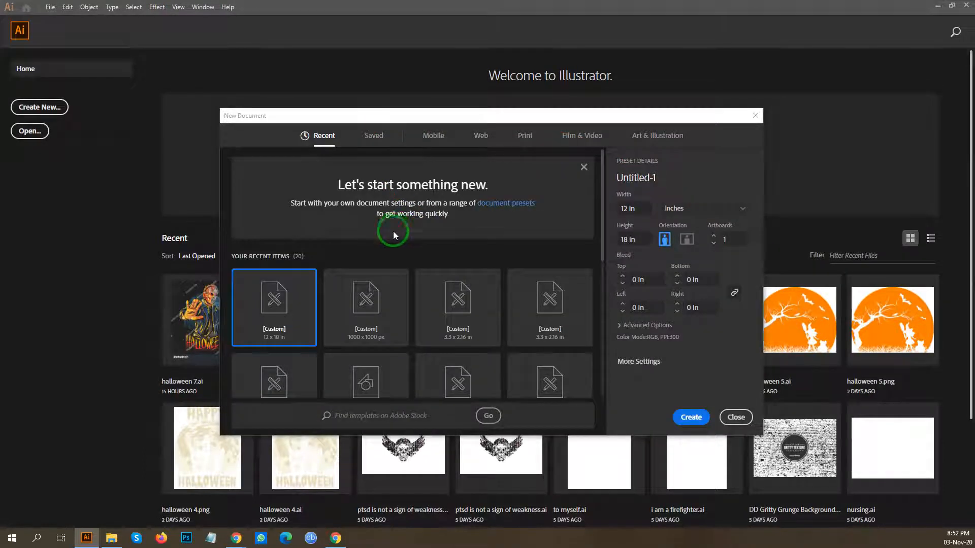
scroll(558, 325, "down", 1)
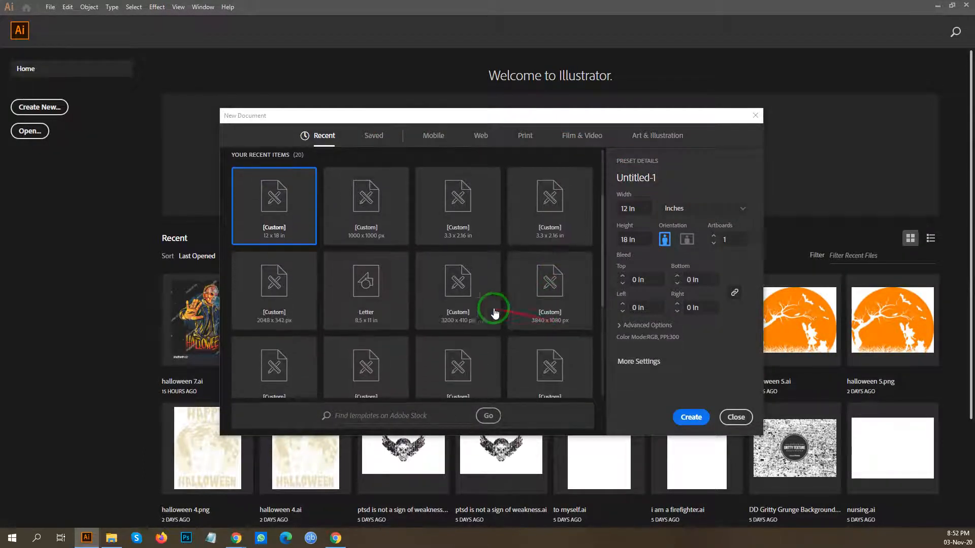
scroll(529, 290, "up", 2)
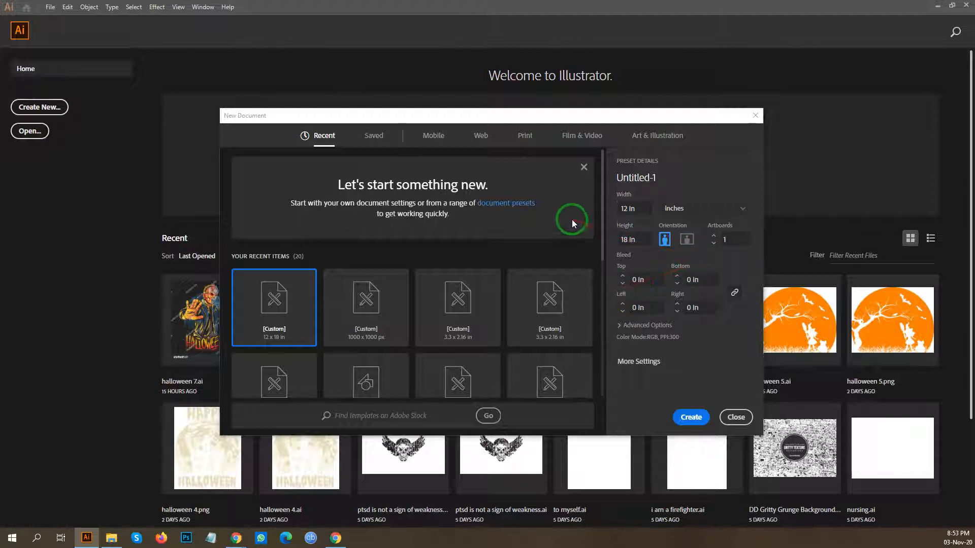
scroll(572, 211, "down", 2)
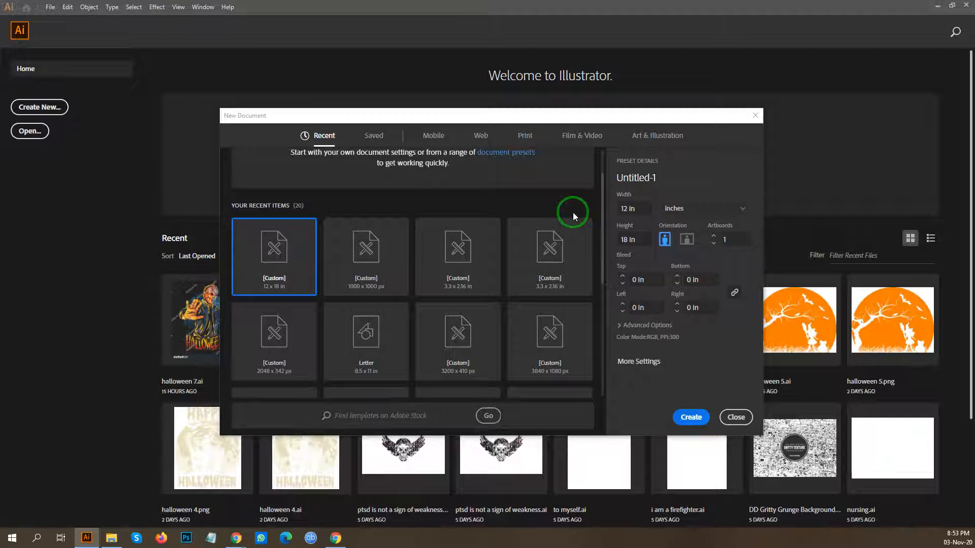
left_click(369, 343)
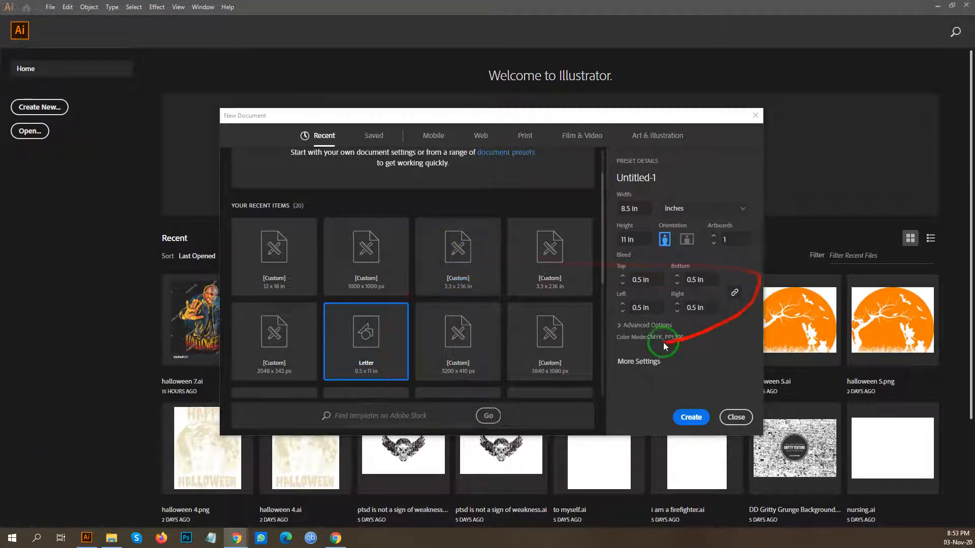
left_click(621, 325)
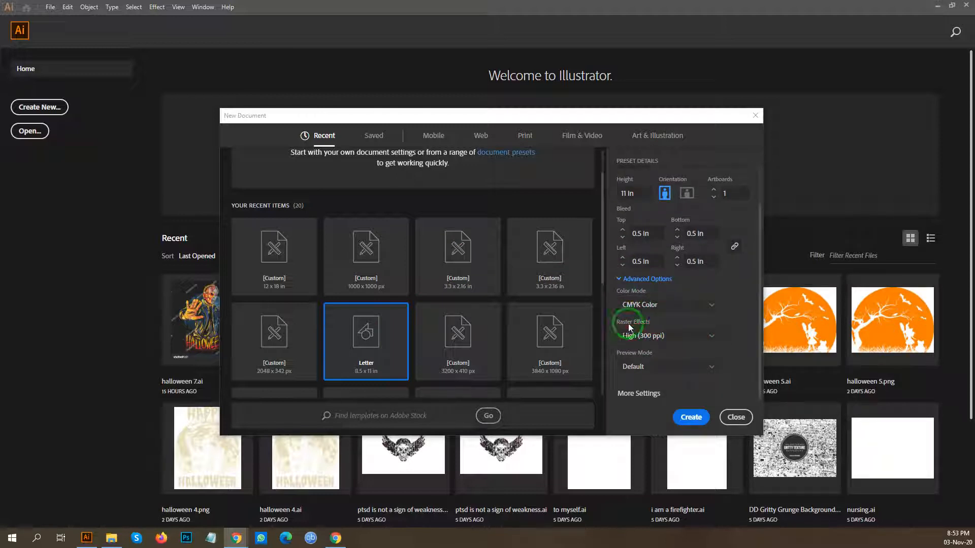
scroll(691, 345, "up", 2)
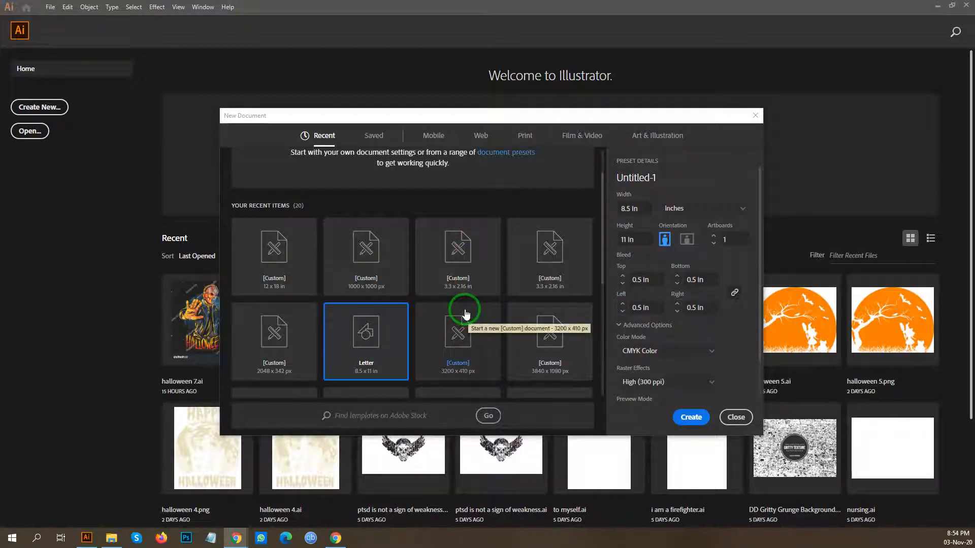
left_click(653, 282)
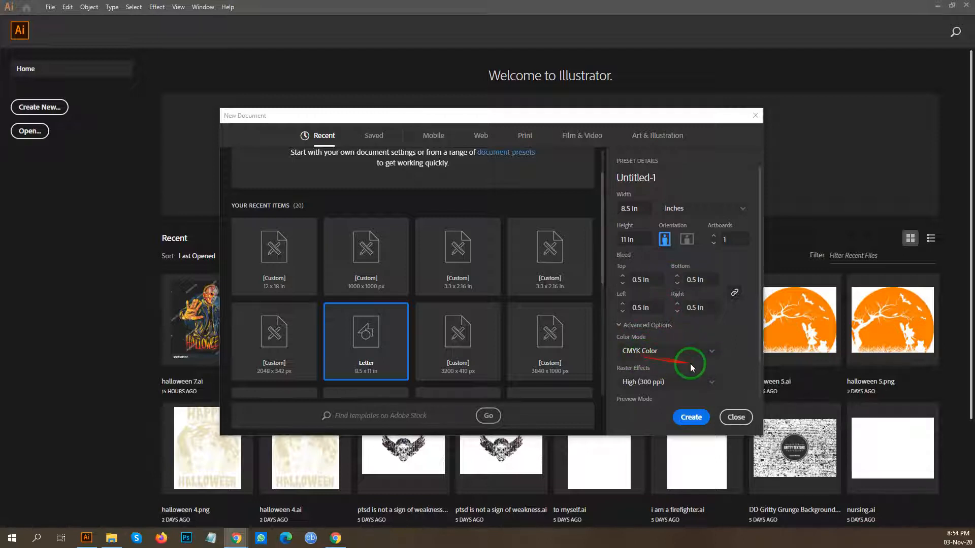
left_click(691, 417)
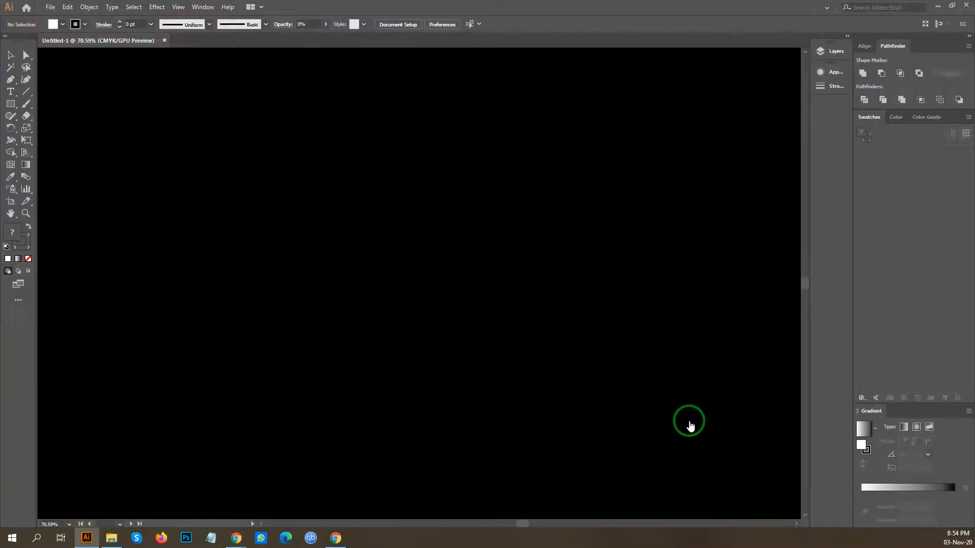
Show the Character, Transparency and Color panels, placing the two floating ones beside the artboard.
key("ctrl+t")
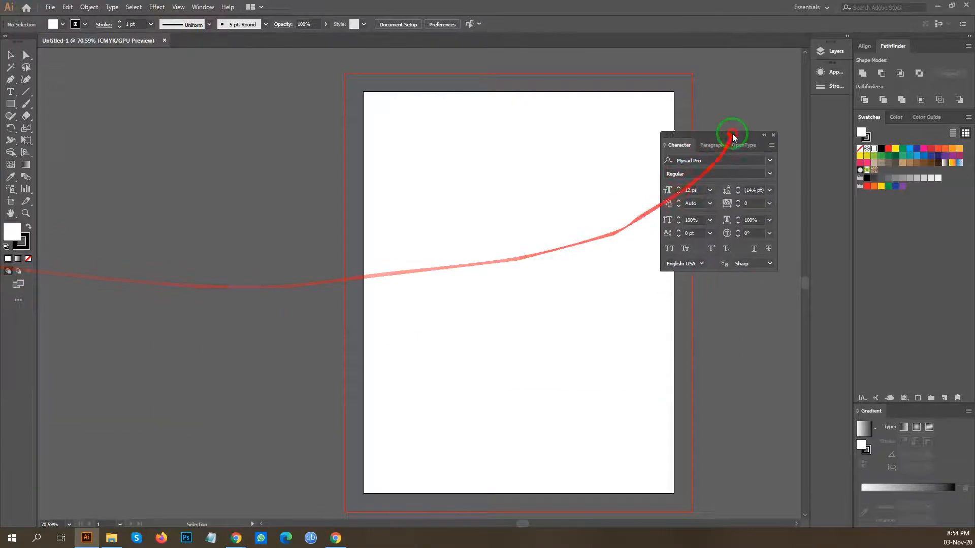
key("ctrl+shift+F10")
left_click_drag(794, 422, 783, 331)
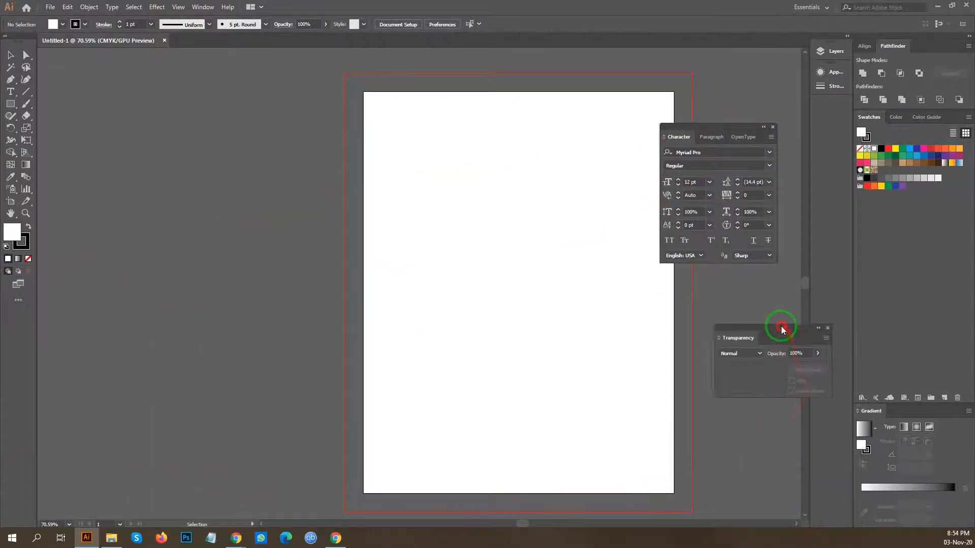
left_click(897, 121)
left_click_drag(741, 127, 807, 108)
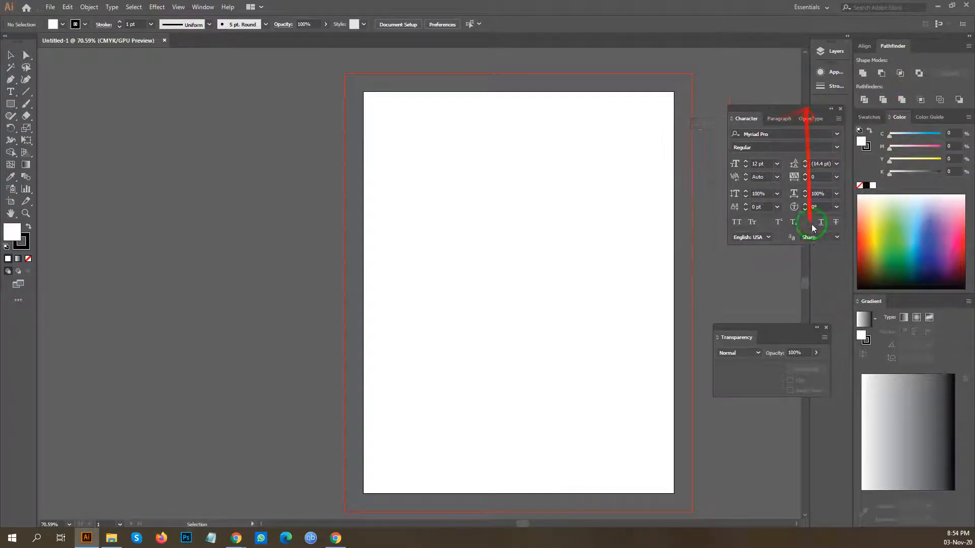
left_click_drag(785, 329, 780, 313)
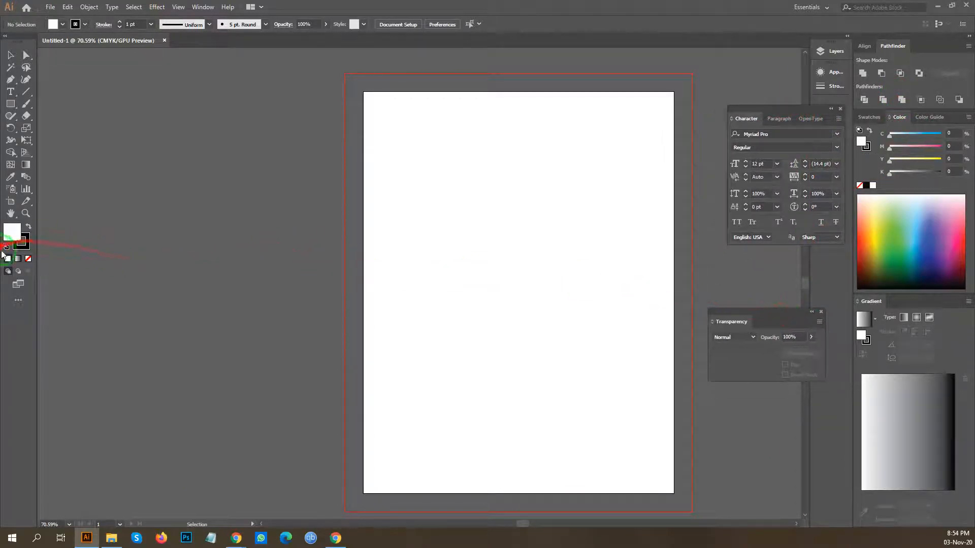
Set the default stroke to none for new shapes.
left_click(21, 244)
left_click(28, 258)
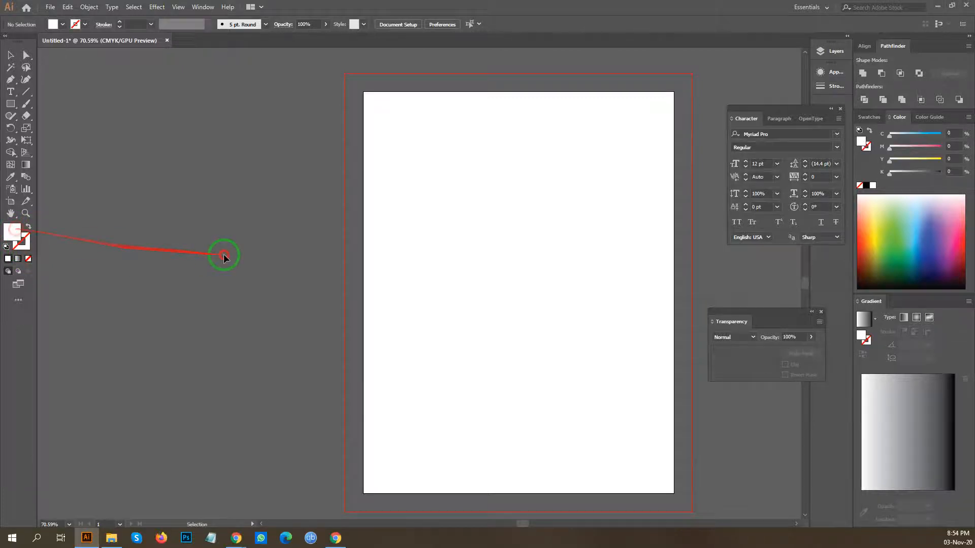
left_click_drag(581, 250, 399, 228)
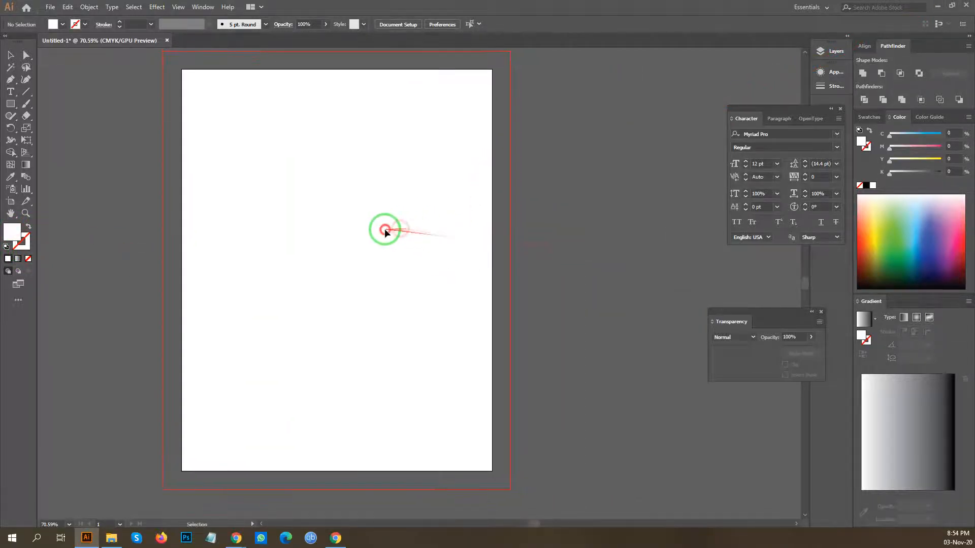
left_click_drag(480, 211, 392, 211)
left_click_drag(392, 212, 407, 251)
left_click_drag(365, 275, 428, 272)
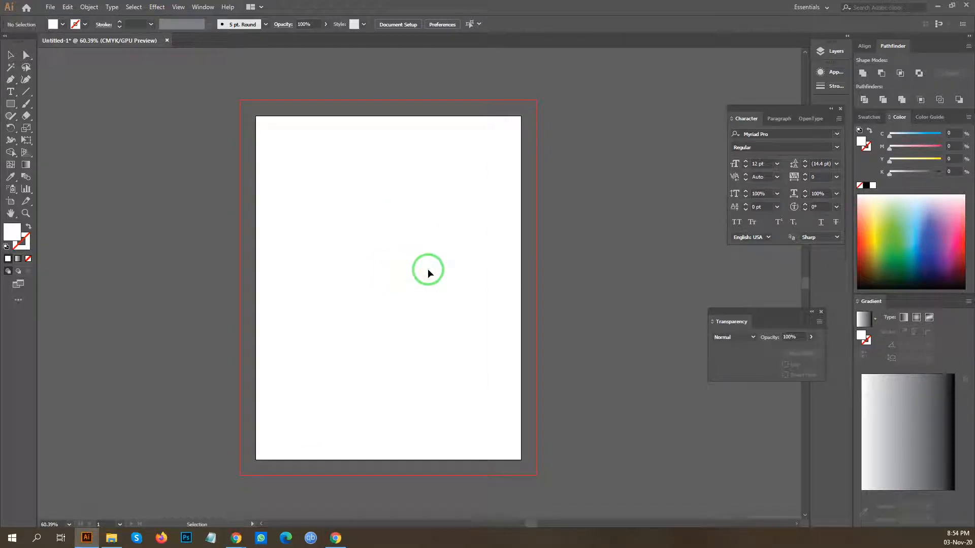
mouse_move(427, 269)
left_mouse_down()
mouse_move(427, 226)
mouse_move(285, 152)
mouse_move(269, 198)
left_mouse_up()
mouse_move(364, 209)
left_mouse_down()
mouse_move(239, 91)
mouse_move(234, 126)
mouse_move(489, 374)
mouse_move(282, 220)
mouse_move(327, 172)
mouse_move(275, 135)
left_mouse_up()
Create a rectangle 8.5 in wide and 11 in high.
key("m")
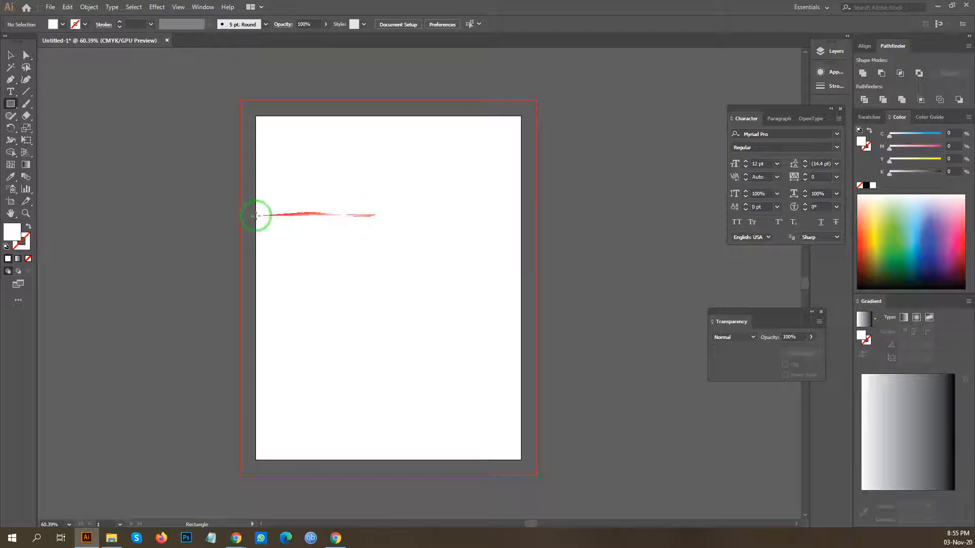
left_click(347, 176)
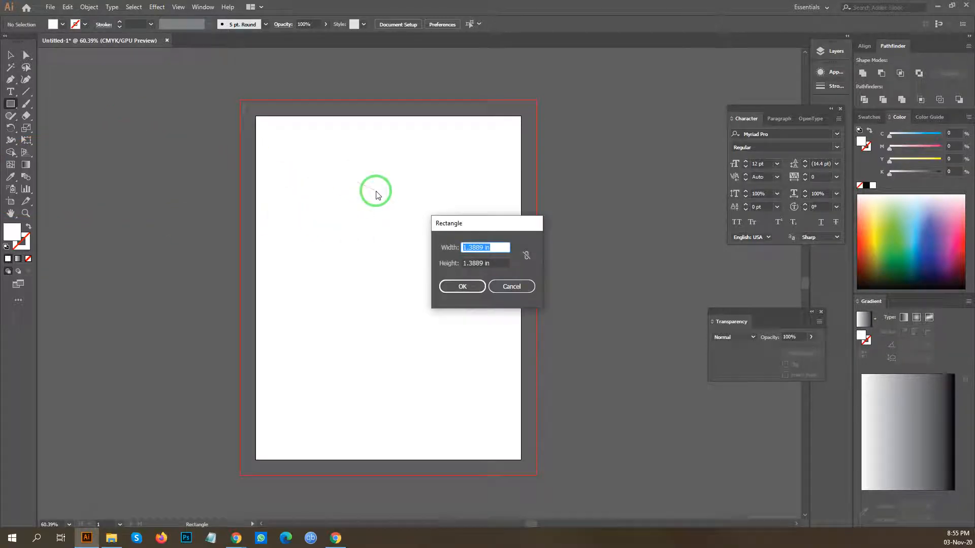
type("8.5")
key("Tab")
type("11")
key("Return")
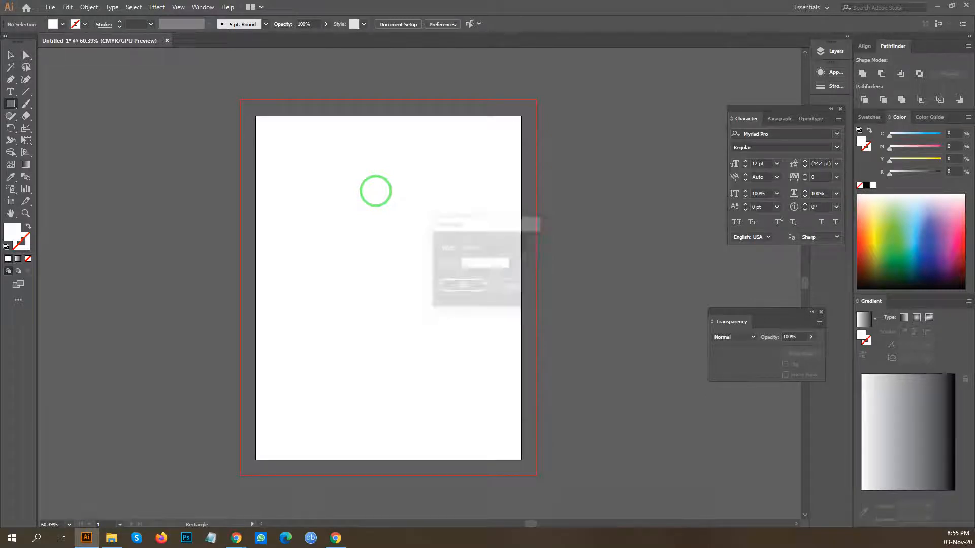
Move the 8.5 x 11 in rectangle onto the artboard so their edges coincide, and deselect it.
key("v")
left_click(284, 216)
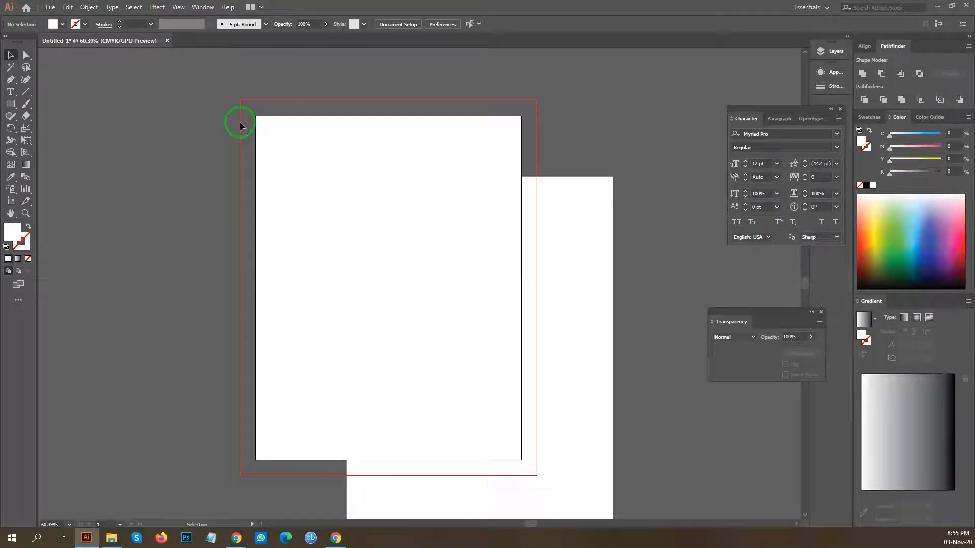
left_click_drag(552, 297, 464, 248)
left_click(596, 215)
left_click(596, 214)
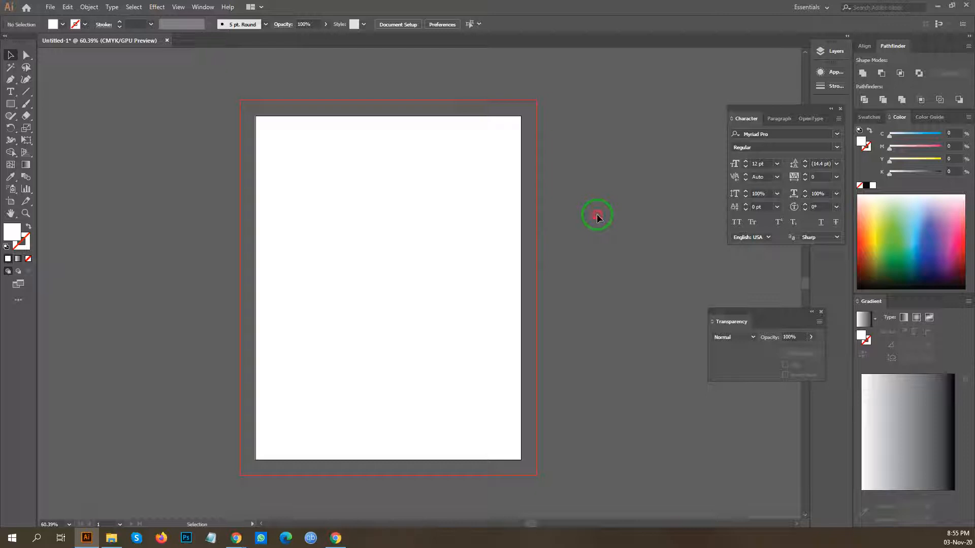
Create a second rectangle 8 in wide and 10.5 in high beside the artboard.
left_click_drag(589, 218, 547, 205)
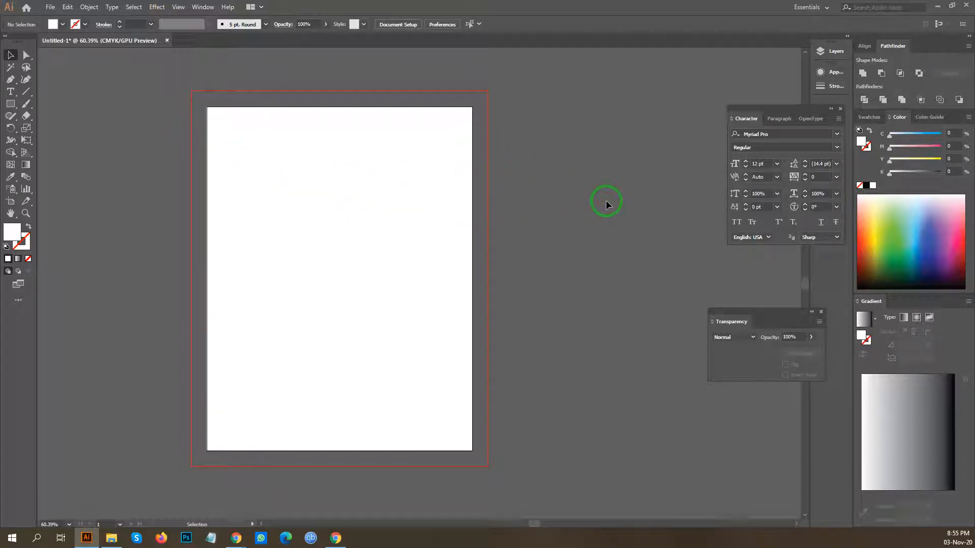
key("m")
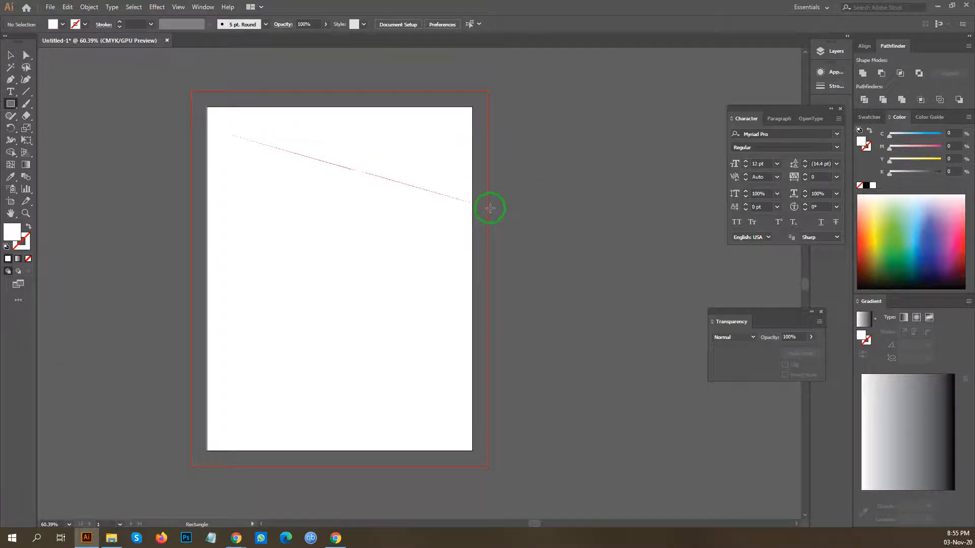
left_click(520, 191)
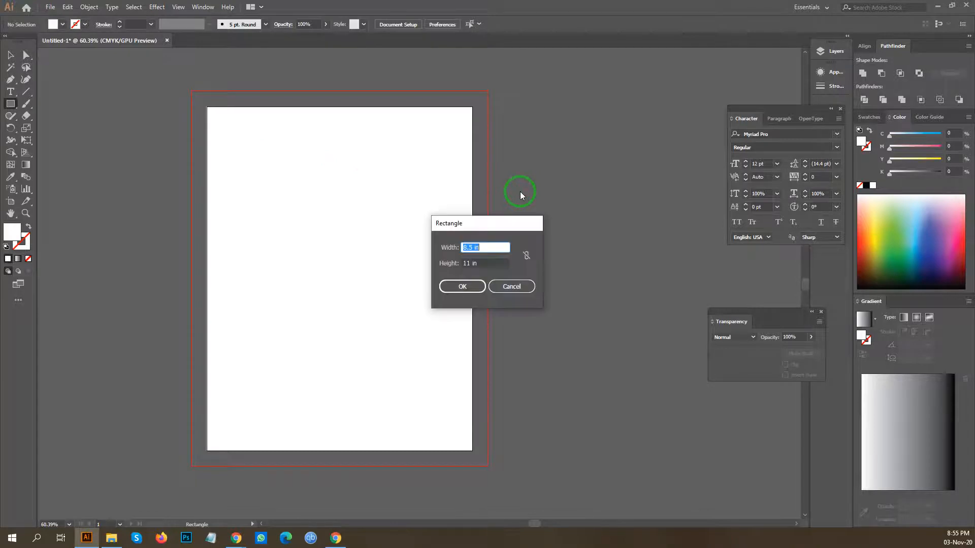
type("8")
key("Tab")
type("10.5")
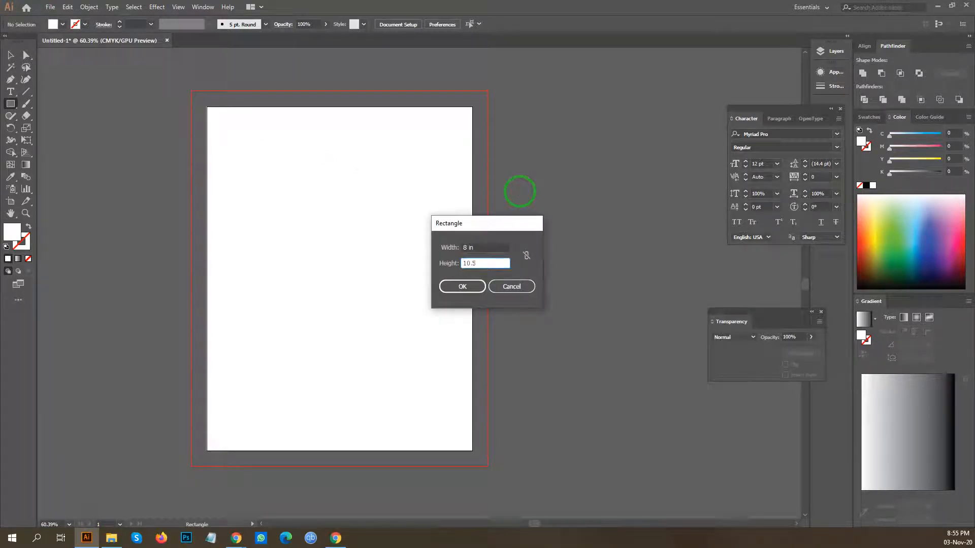
key("Return")
key("v")
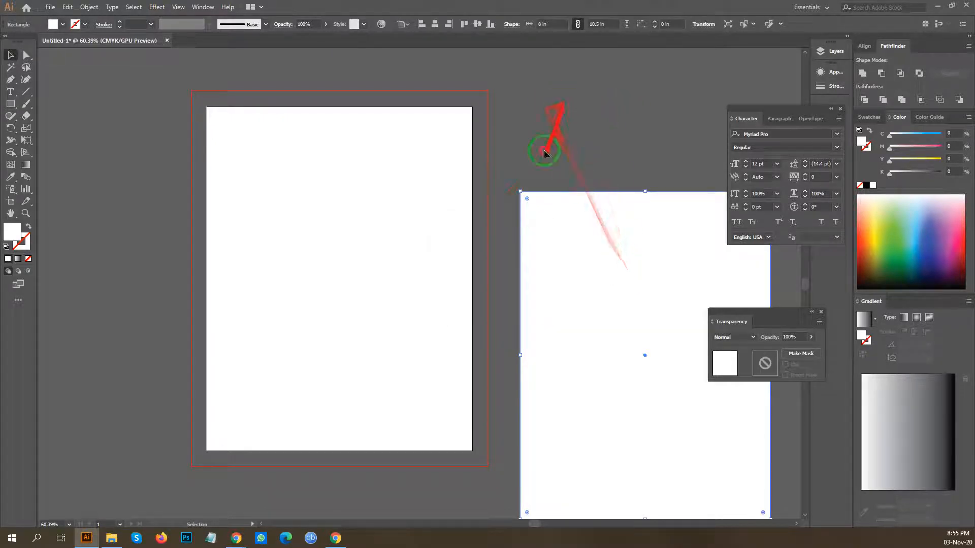
Centre the 8 x 10.5 in rectangle on the 8.5 x 11 in rectangle, horizontally and vertically, and deselect both.
left_click(423, 306, "shift")
left_click(864, 46)
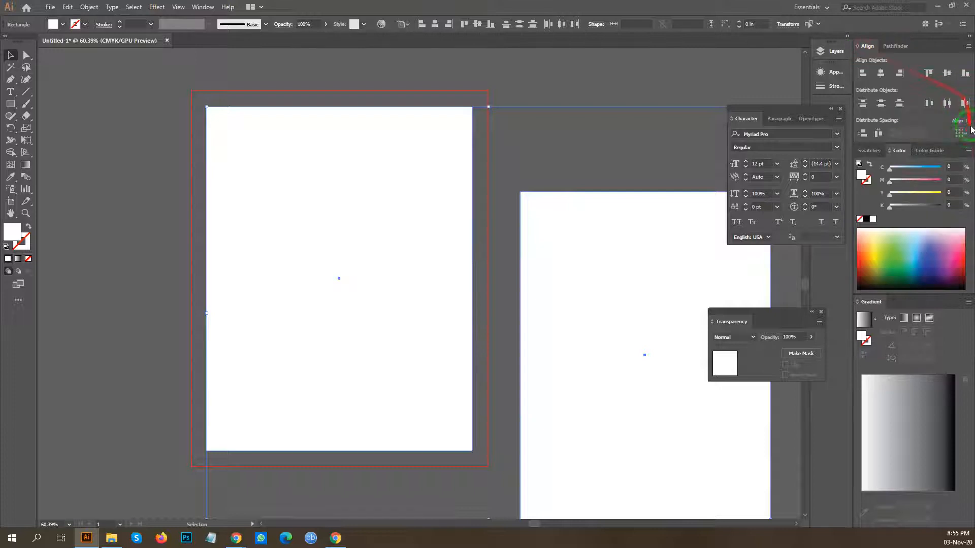
left_click(881, 75)
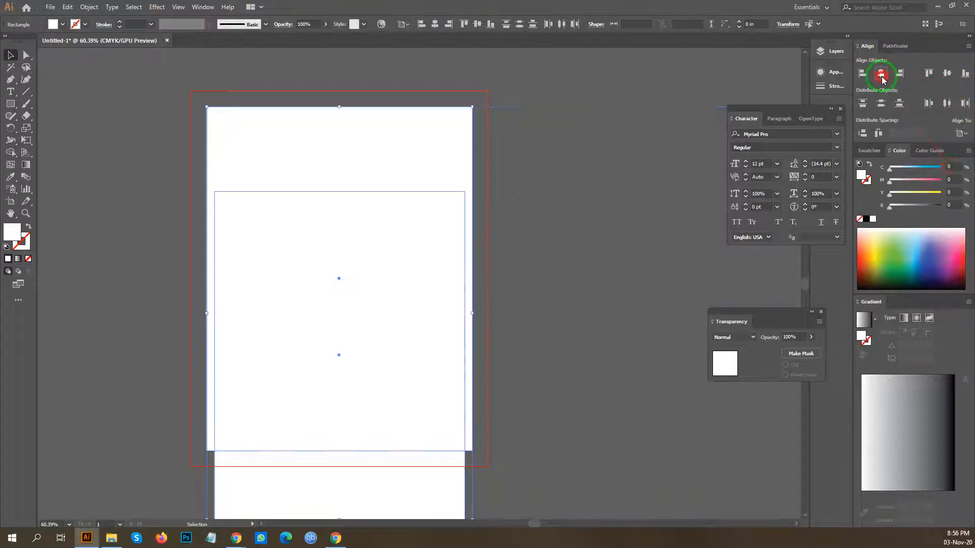
left_click(947, 73)
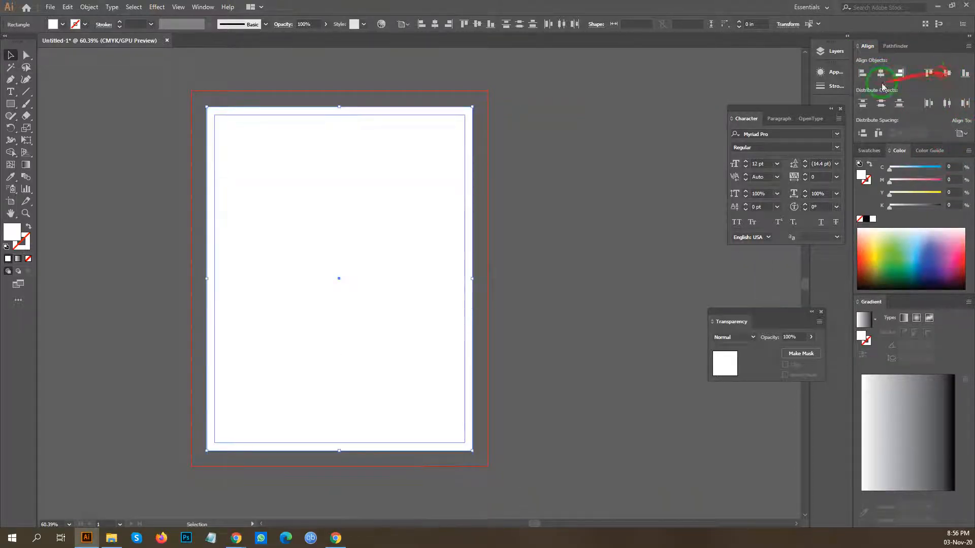
left_click(598, 126)
Convert the inner 8 x 10.5 in rectangle into margin guides.
left_click(330, 146)
right_click(332, 146)
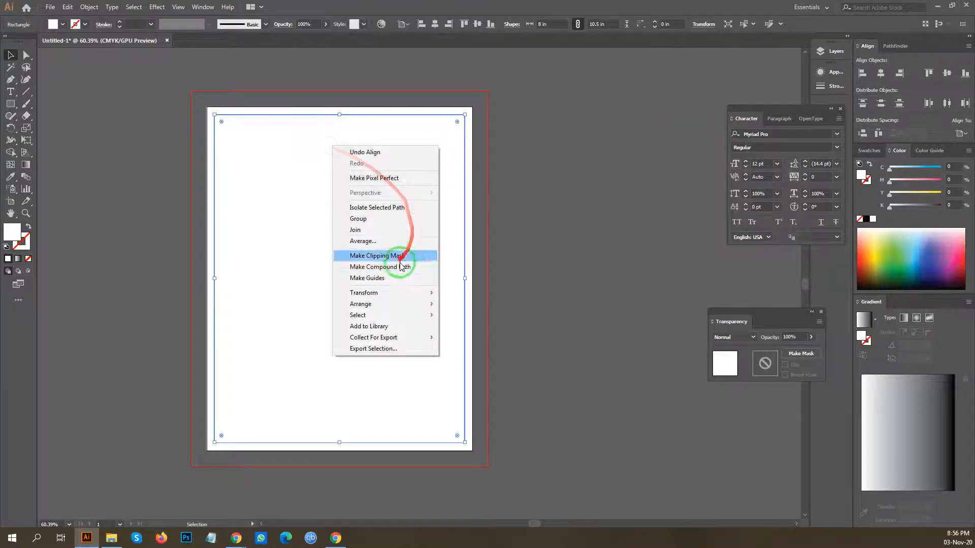
left_click(378, 278)
Lock the 8.5 x 11 in page rectangle on the artboard.
left_click(268, 174)
left_click_drag(576, 153, 311, 292)
key("ctrl+2")
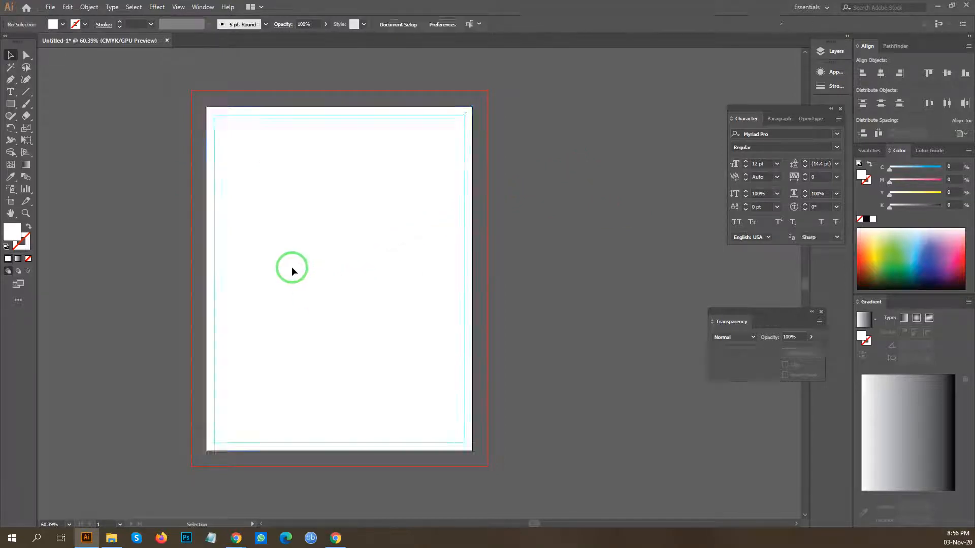
left_click_drag(241, 202, 277, 245)
scroll(447, 272, "down", 1)
left_click_drag(428, 277, 391, 242)
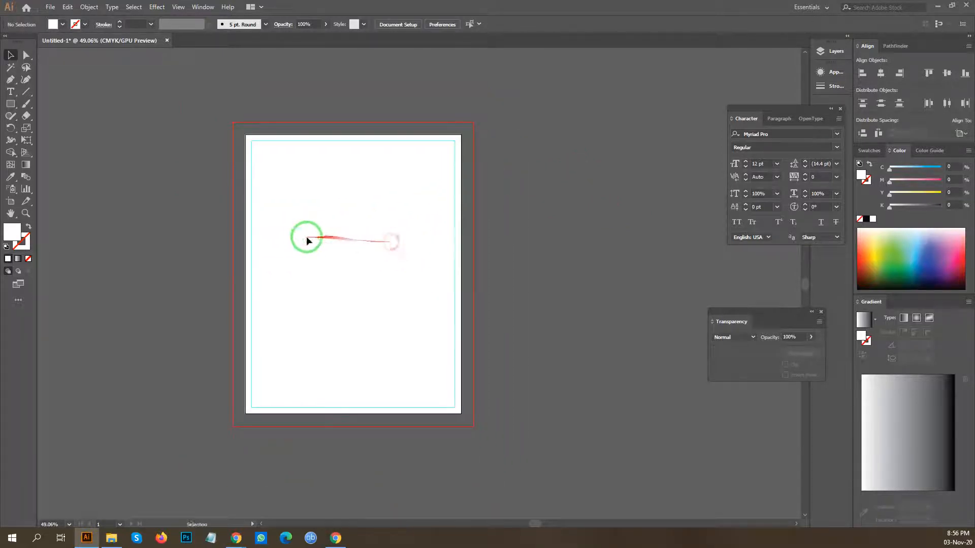
left_click_drag(239, 147, 502, 457)
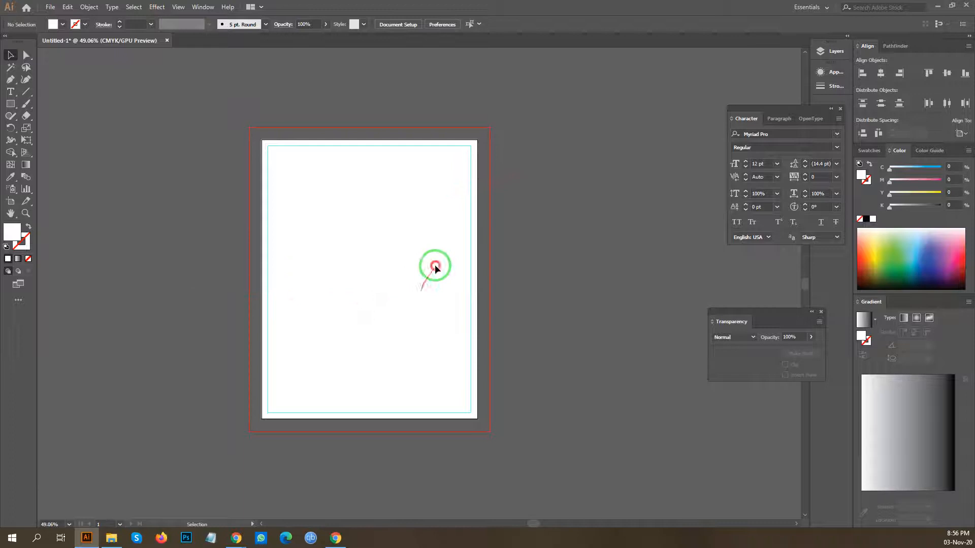
scroll(367, 256, "up", 1)
left_click_drag(394, 288, 410, 284)
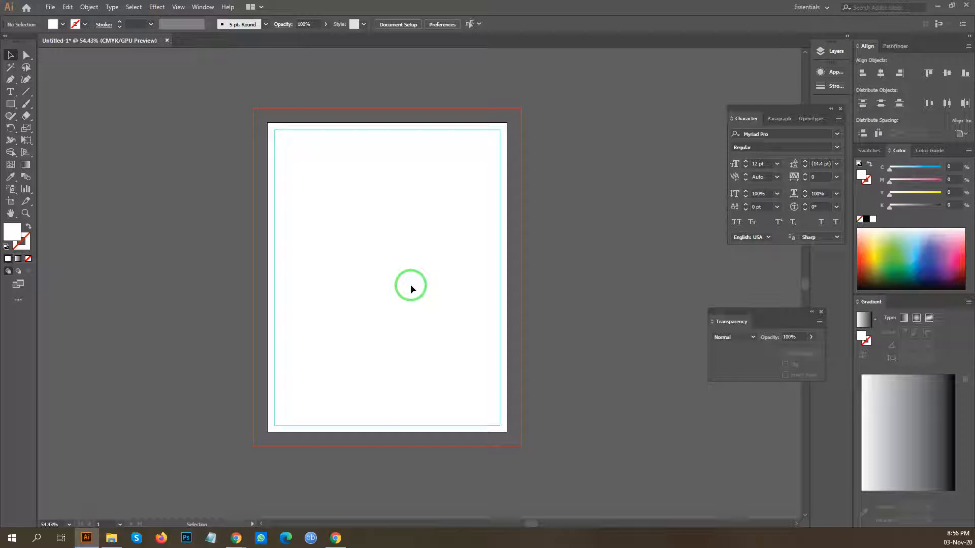
mouse_move(380, 291)
left_mouse_down()
mouse_move(406, 312)
mouse_move(385, 310)
left_mouse_up()
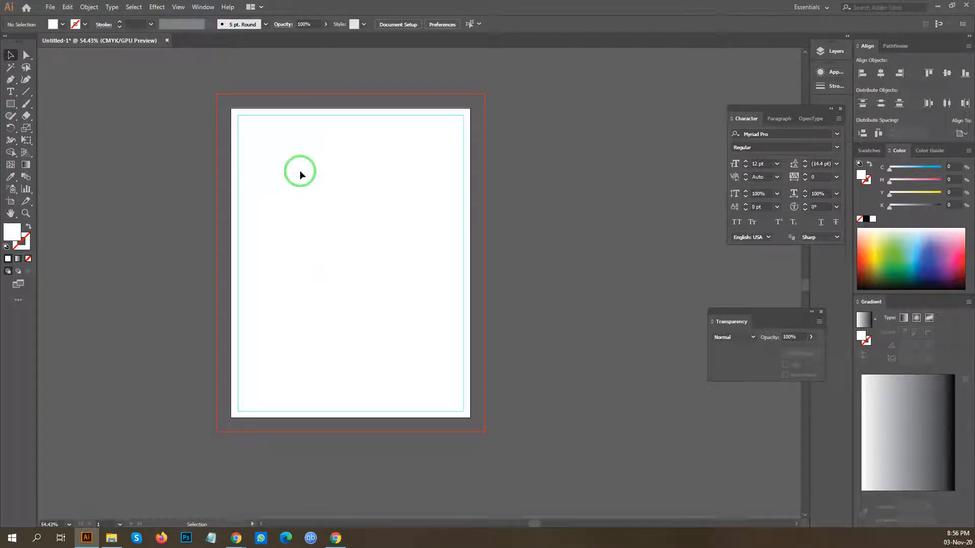
mouse_move(290, 167)
left_mouse_down()
mouse_move(429, 379)
mouse_move(236, 117)
mouse_move(374, 282)
mouse_move(337, 276)
mouse_move(261, 161)
left_mouse_up()
left_click_drag(262, 165, 360, 293)
left_click_drag(314, 245, 248, 133)
left_click_drag(273, 146, 234, 135)
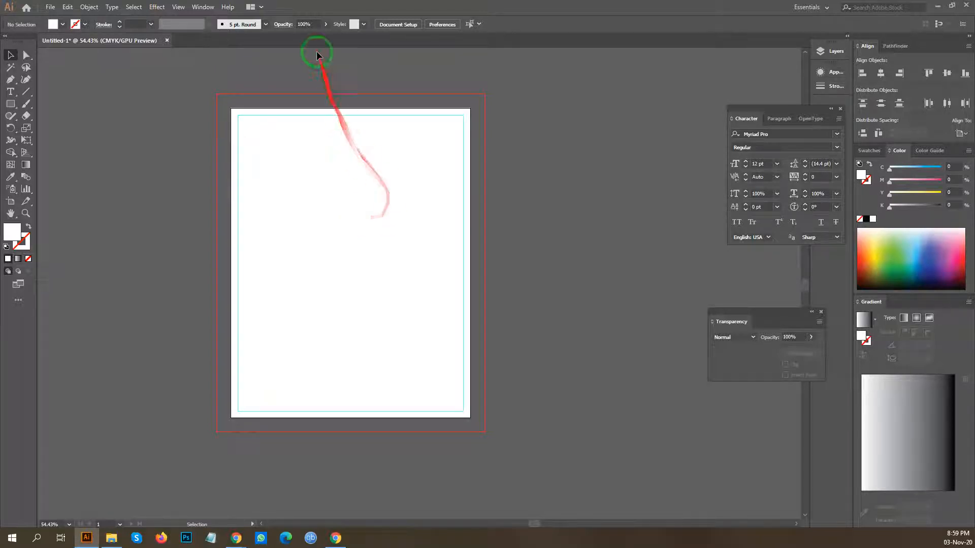
Add the point text "bleed= 9*11.5" just above the artboard.
left_click(321, 77)
key("t")
left_click(320, 77)
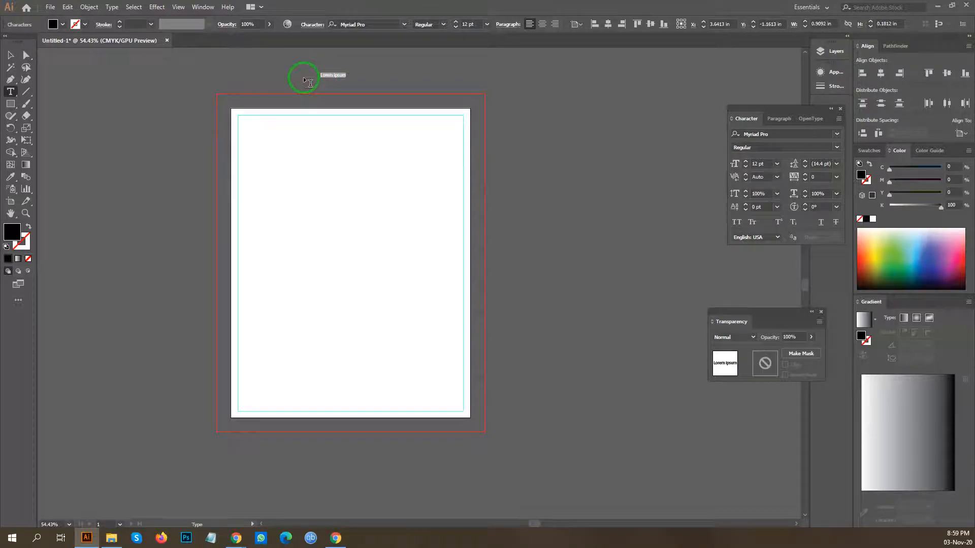
type("ble")
type("ed=")
type(".")
type("|")
left_click(10, 55)
left_click(346, 76)
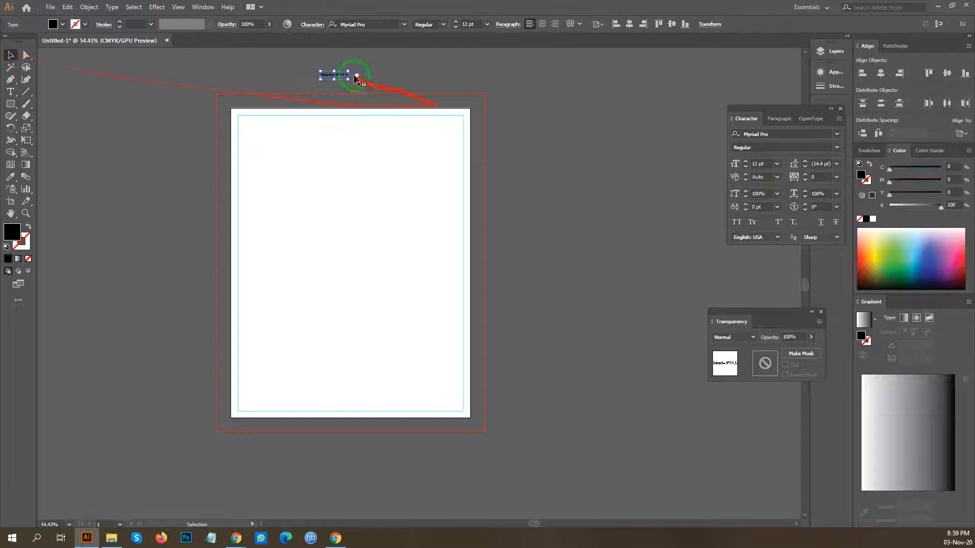
Enlarge the bleed text to about 140 pt and deselect it.
left_click_drag(350, 79, 500, 119)
left_click_drag(339, 99, 369, 211)
left_click(365, 348)
left_click_drag(397, 331, 313, 306)
left_click(305, 283)
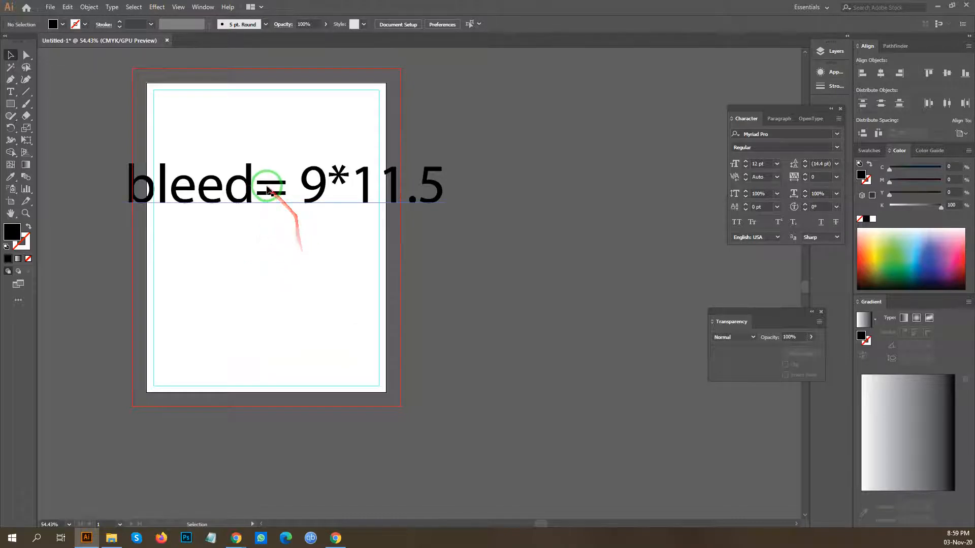
Move the bleed text sideways across the page, then delete it.
left_click_drag(267, 185, 346, 190)
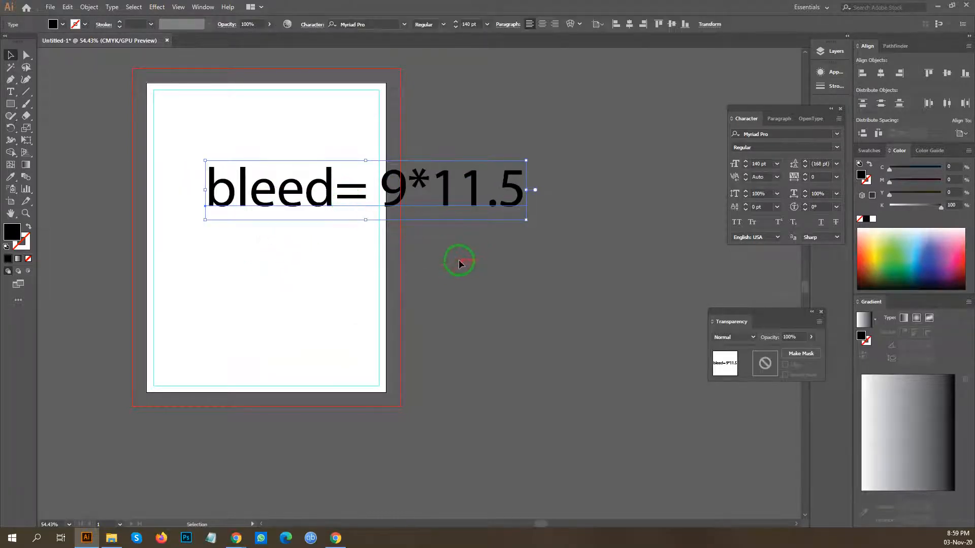
left_click_drag(466, 291, 281, 233)
key("Delete")
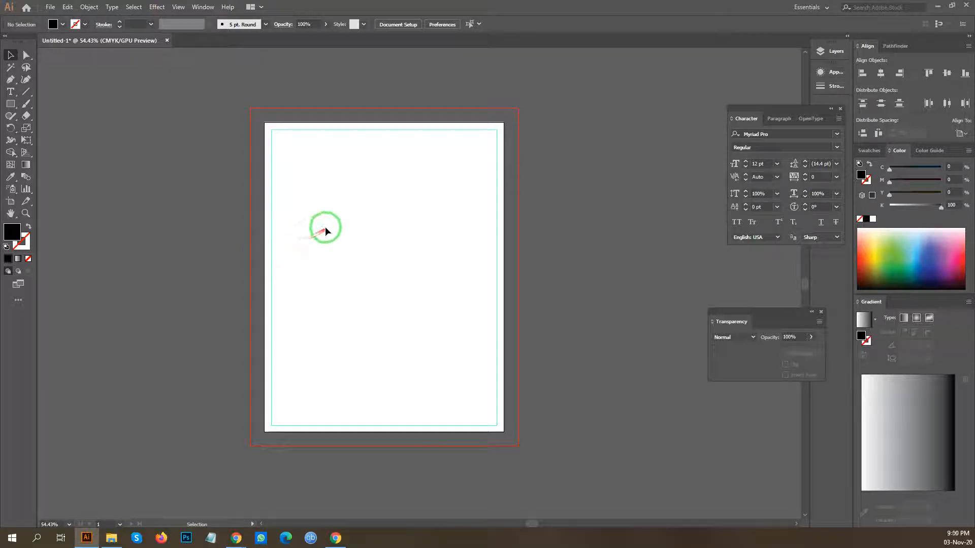
Add the point text "flyer design" in the upper part of the artboard.
key("t")
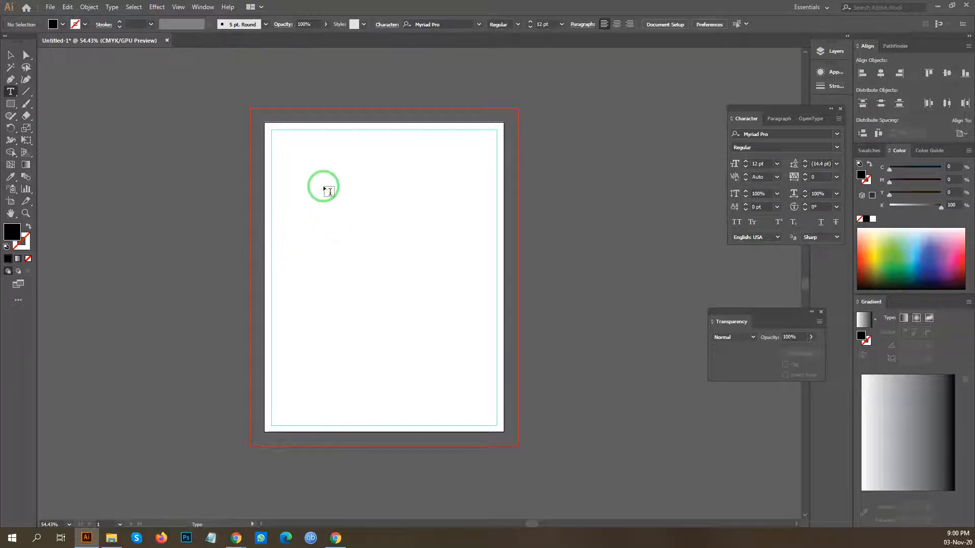
left_click(324, 185)
type("flyer")
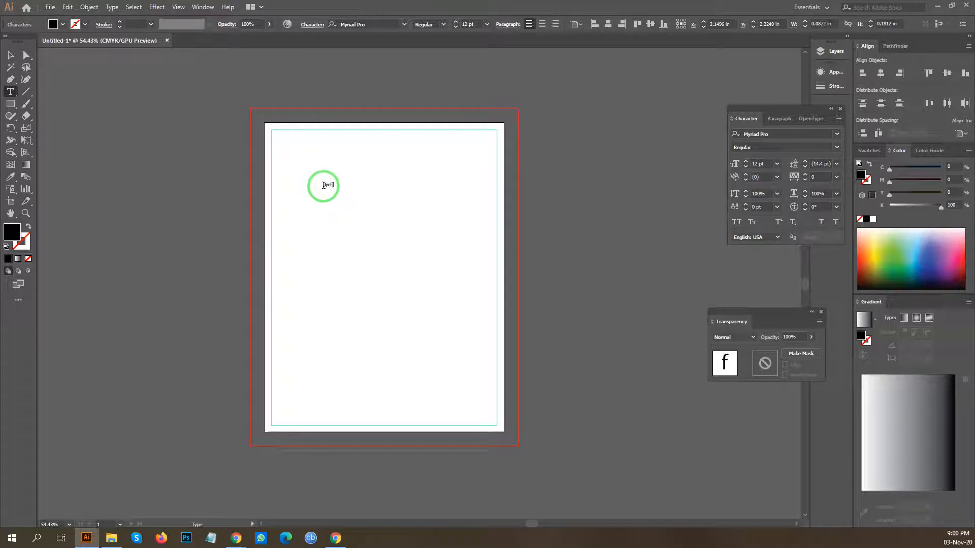
type(" design++")
key("BackSpace")
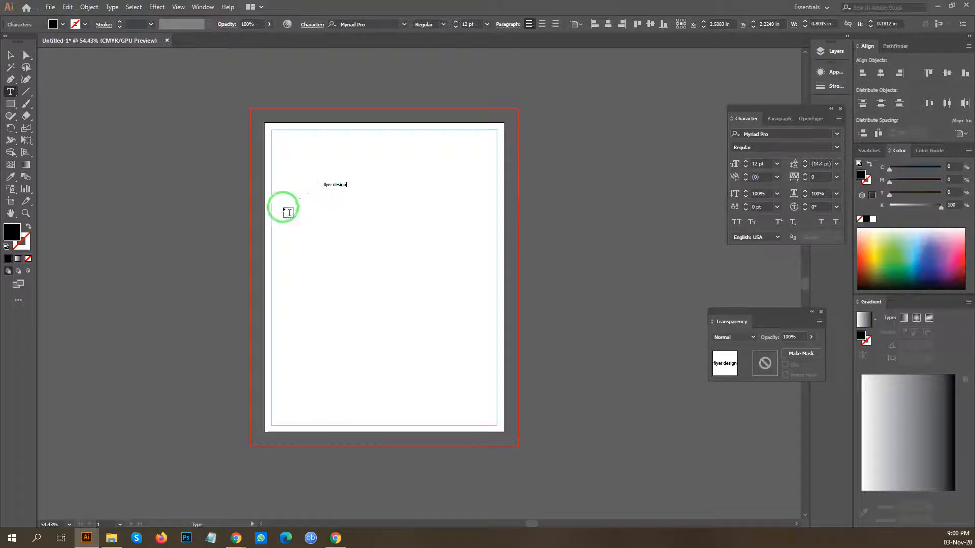
left_click(11, 55)
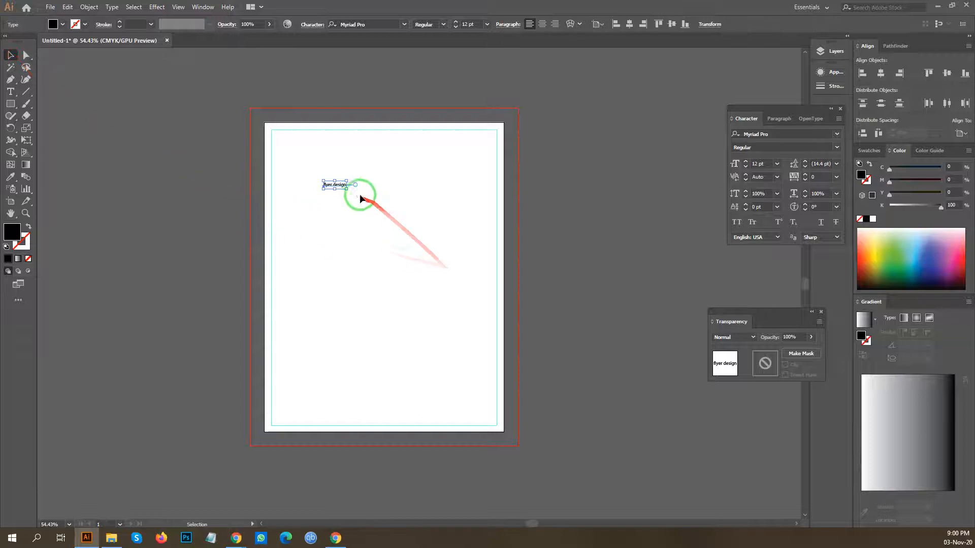
Scale the "flyer design" text to about 99 pt and position it inside the margin guides near the page top.
left_click_drag(346, 189, 329, 298)
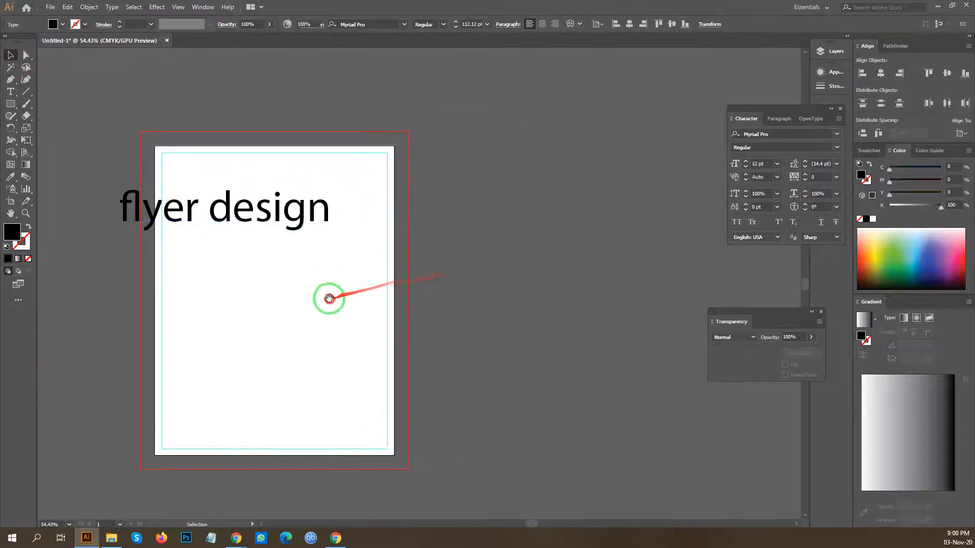
left_click(329, 298)
left_click_drag(224, 210, 273, 189)
left_click_drag(378, 187, 350, 201)
Duplicate the "flyer design" line straight down four times at equal spacing, and deselect the copies.
left_click_drag(288, 203, 290, 227)
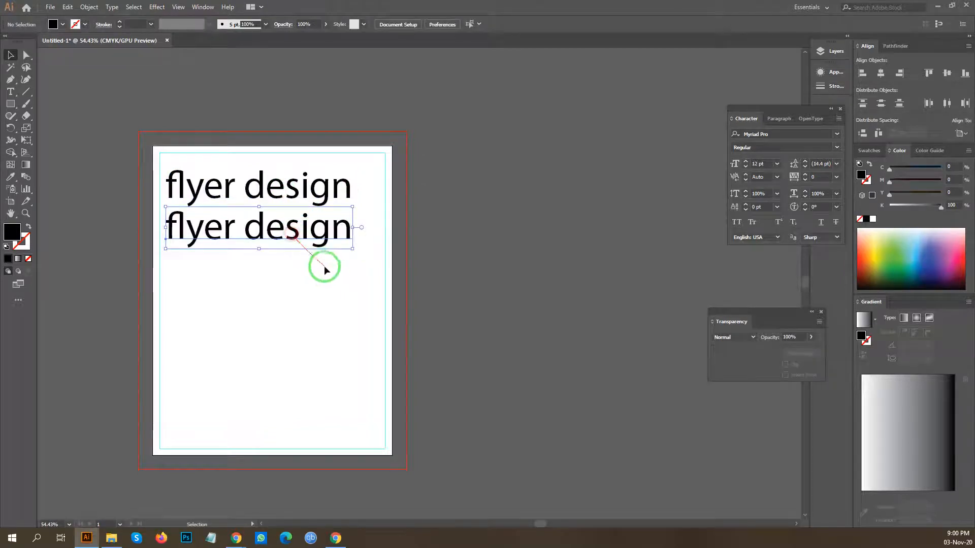
key("ctrl+d")
key("ctrl+d")
key("ctrl+d")
left_click(422, 254)
Replace the second text line with "headline 1".
key("t")
left_click_drag(348, 227, 61, 224)
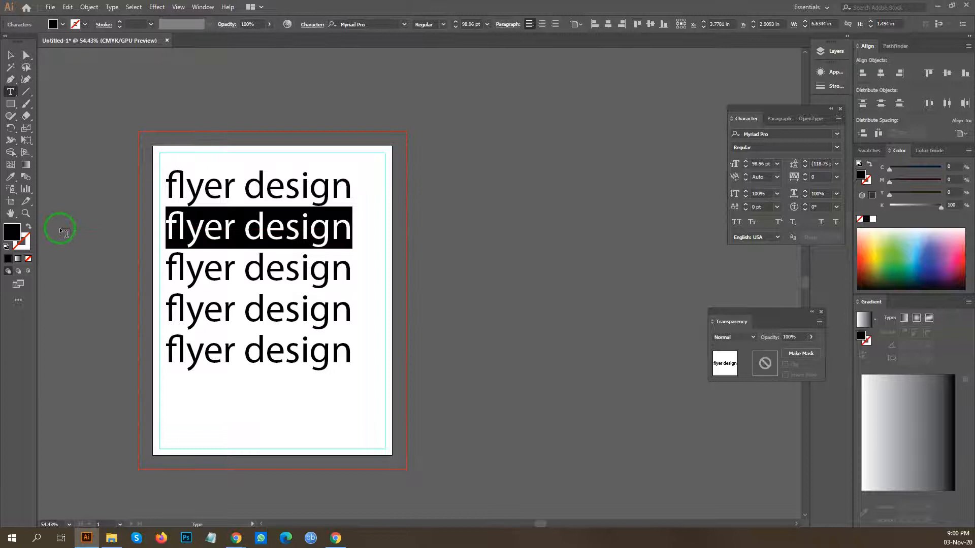
type("head")
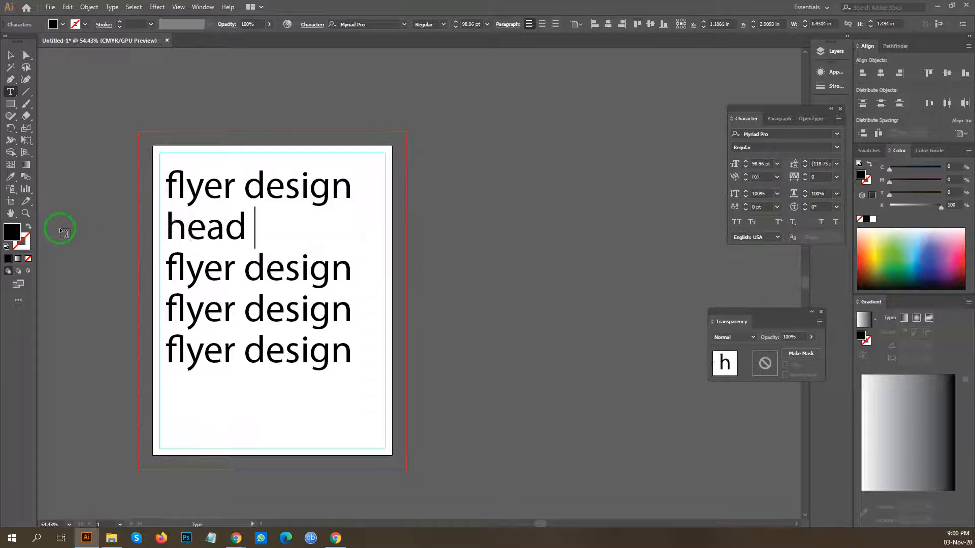
key("BackSpace")
type("line 1")
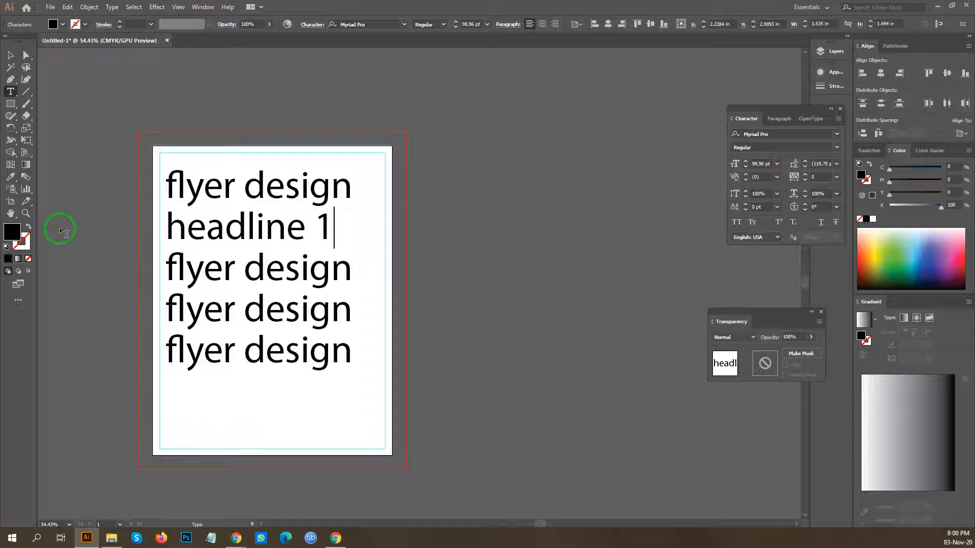
left_click(11, 55)
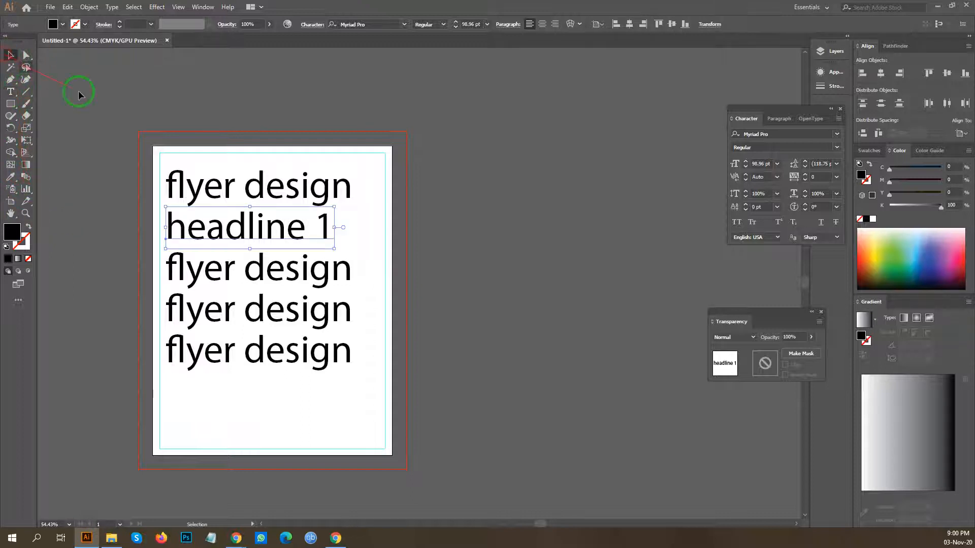
Delete the three "flyer design" copies below the "headline 1" line.
left_click(516, 300)
left_click(320, 269)
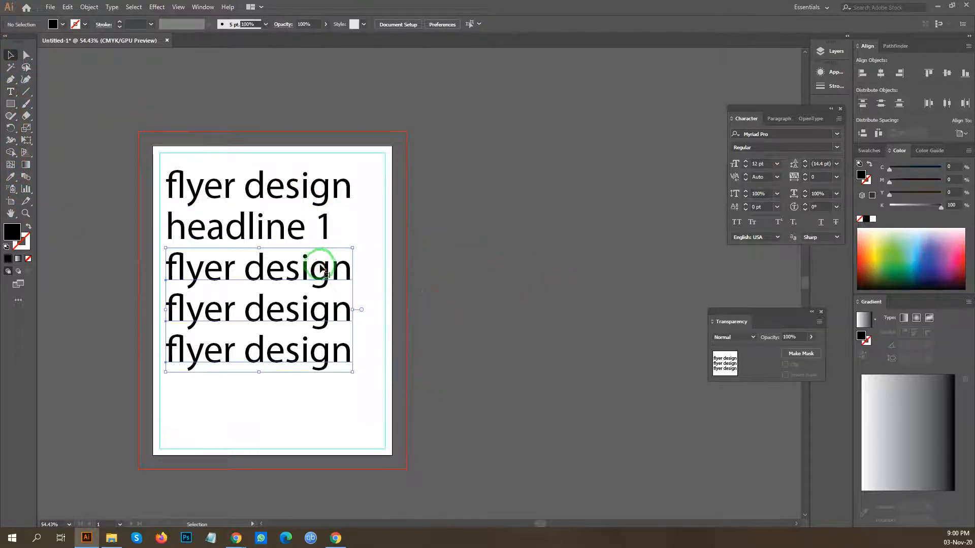
key("Delete")
Duplicate the "headline 1" line straight down three times at equal spacing.
left_click_drag(279, 235, 281, 271)
key("ctrl+d")
key("ctrl+d")
Change the two lines directly below the first headline to "headline 2" and "headline 3", and deselect the text.
key("t")
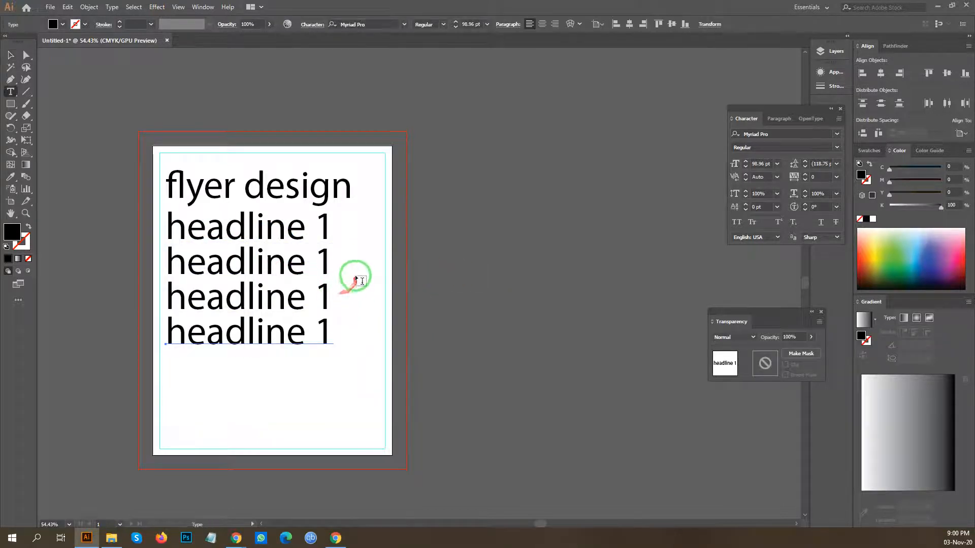
double_click(323, 258)
type("2")
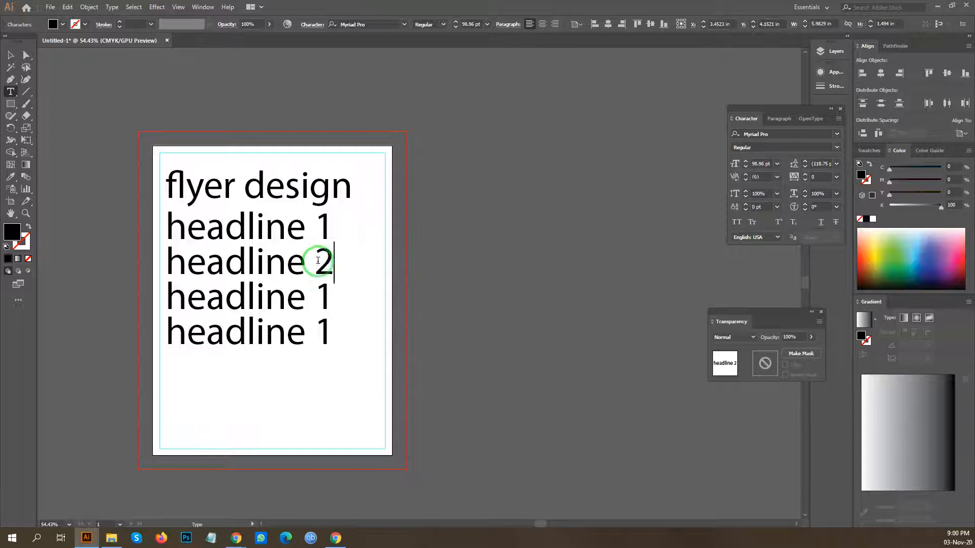
double_click(318, 294)
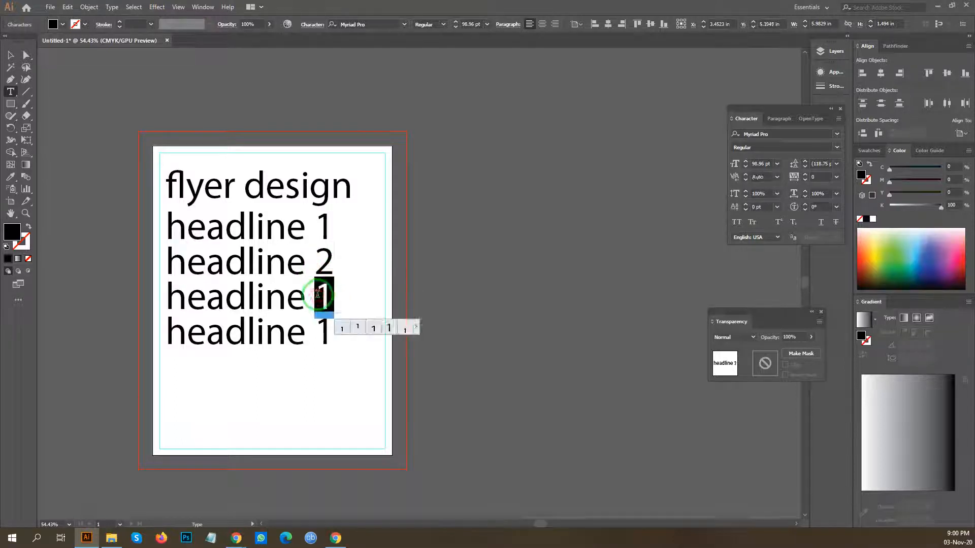
type("3")
left_click(10, 55)
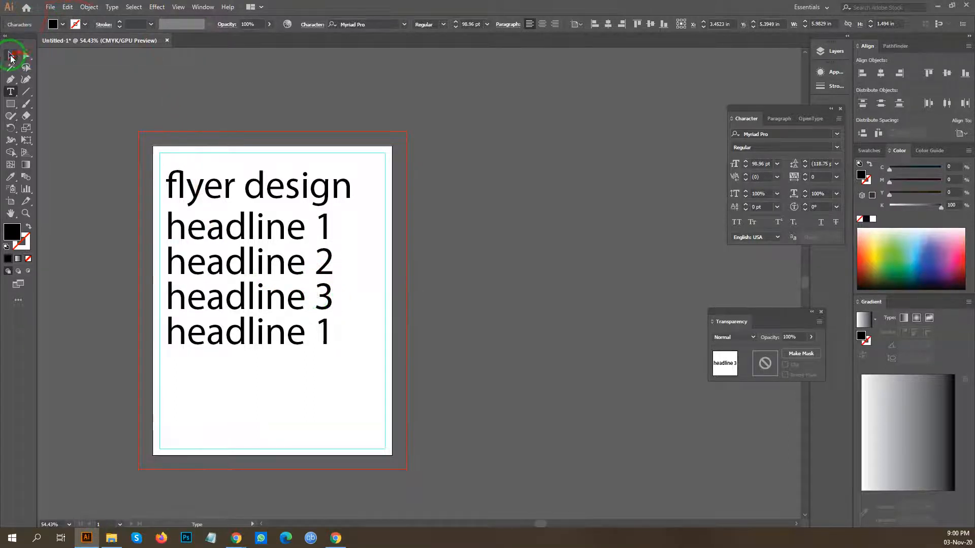
left_click(111, 108)
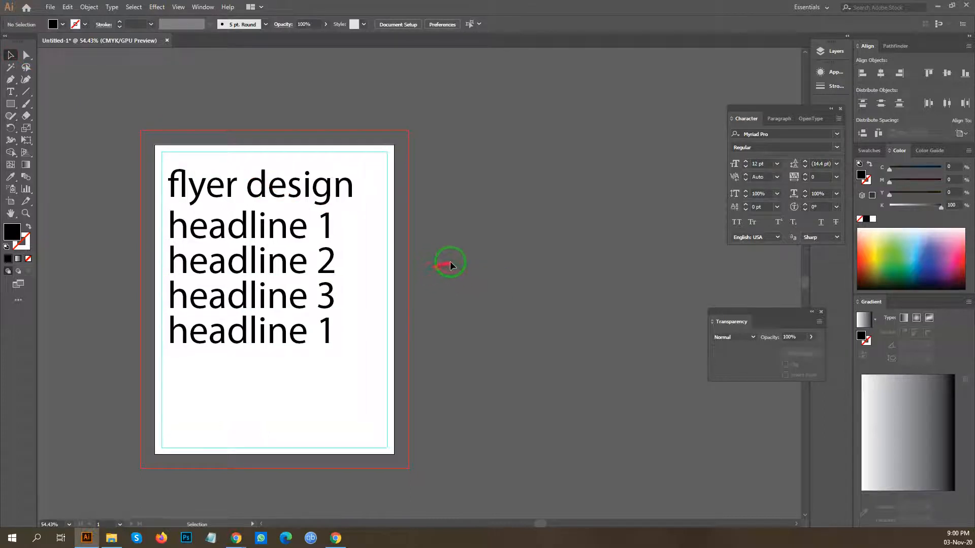
Extend the first headline line to read "headline 1= 36-48", and deselect it.
key("t")
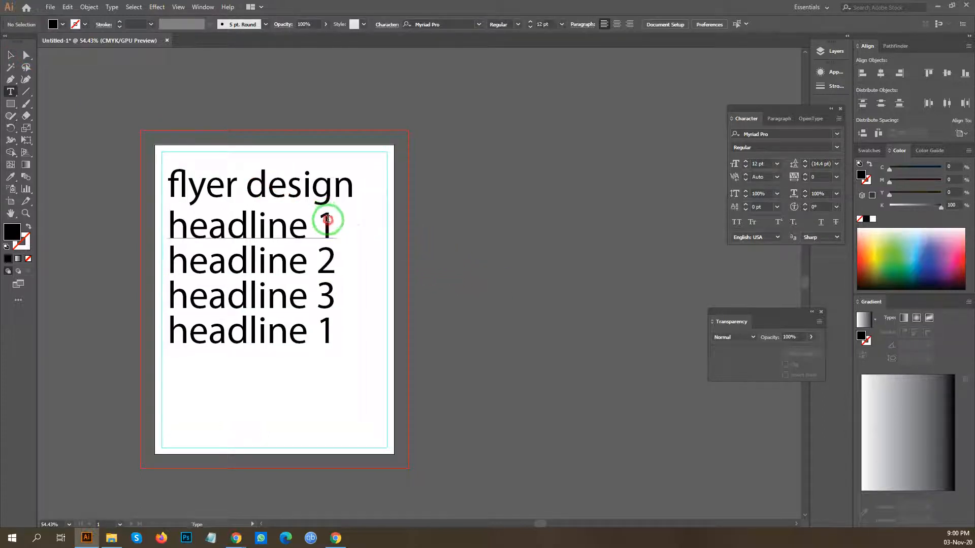
left_click(327, 219)
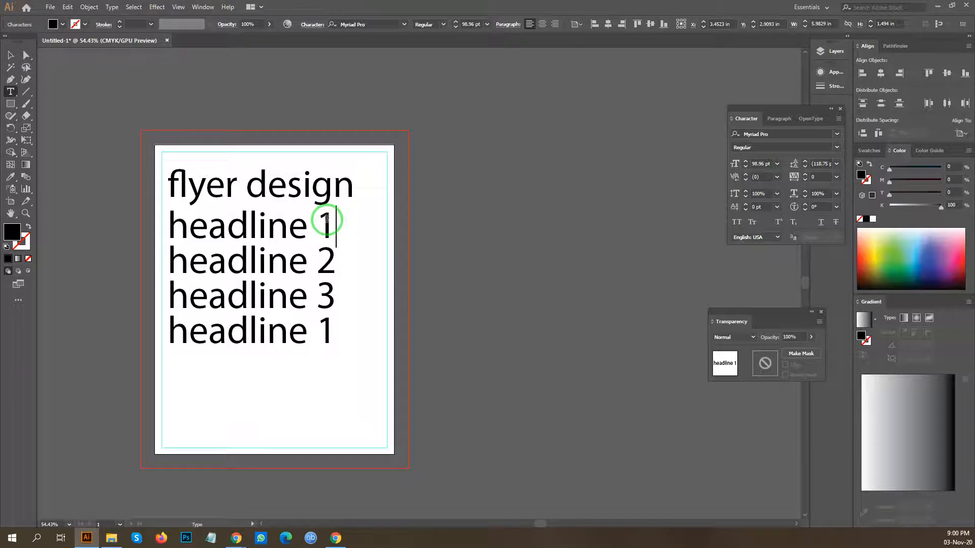
type("= 36-48")
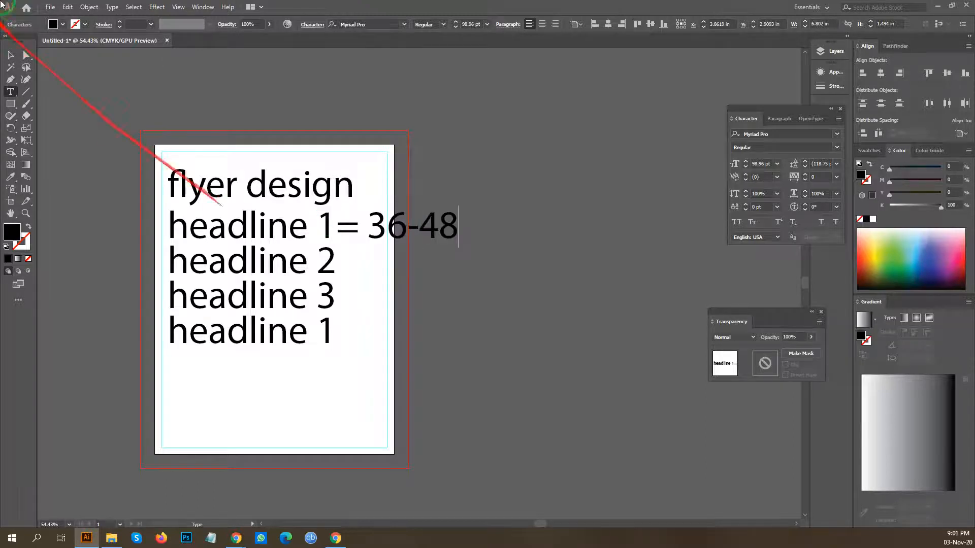
left_click(10, 54)
left_click(466, 185)
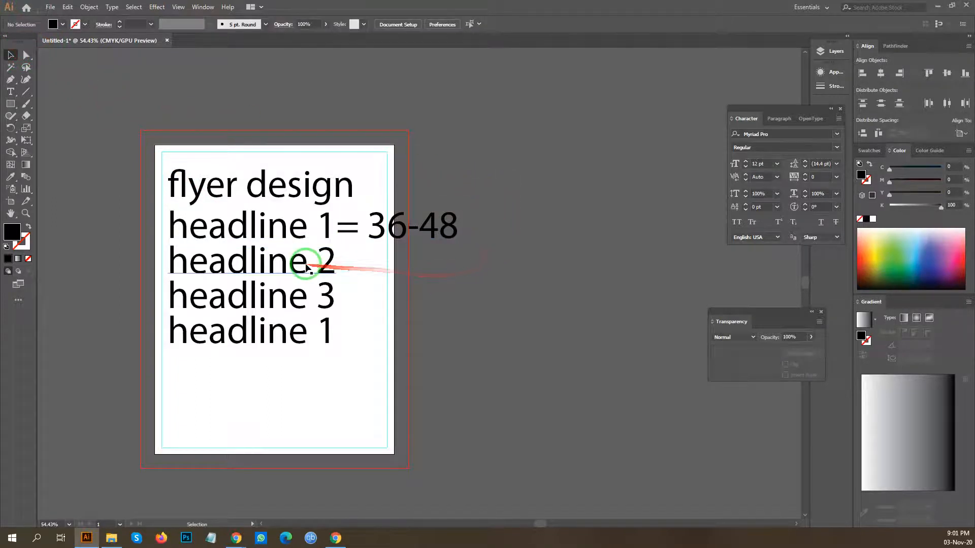
Extend the second headline line to read "headline 2= -4" and deselect it.
key("t")
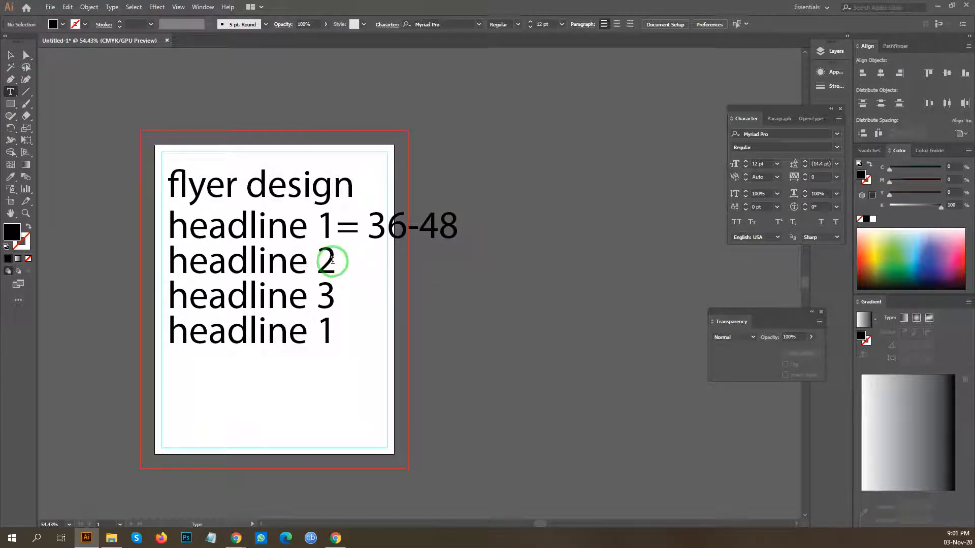
left_click(331, 257)
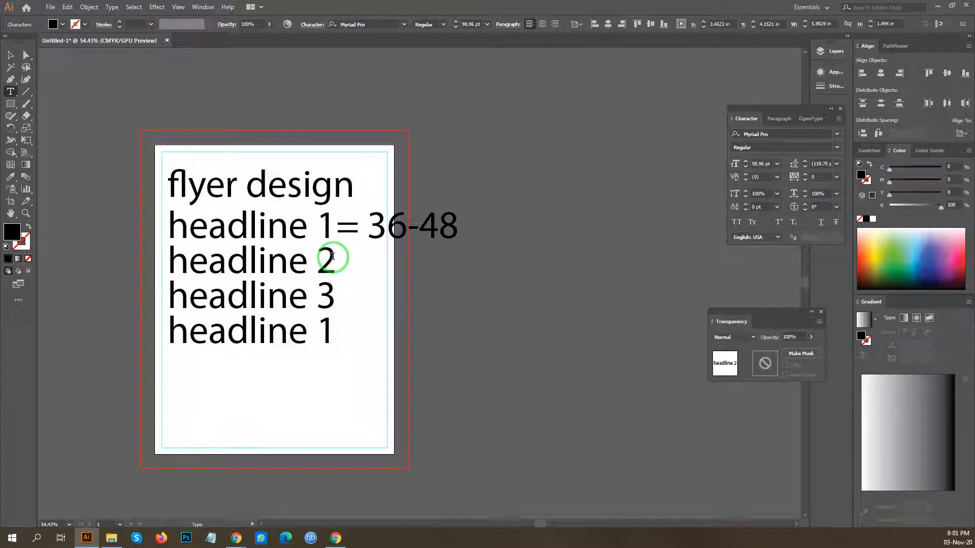
type("=")
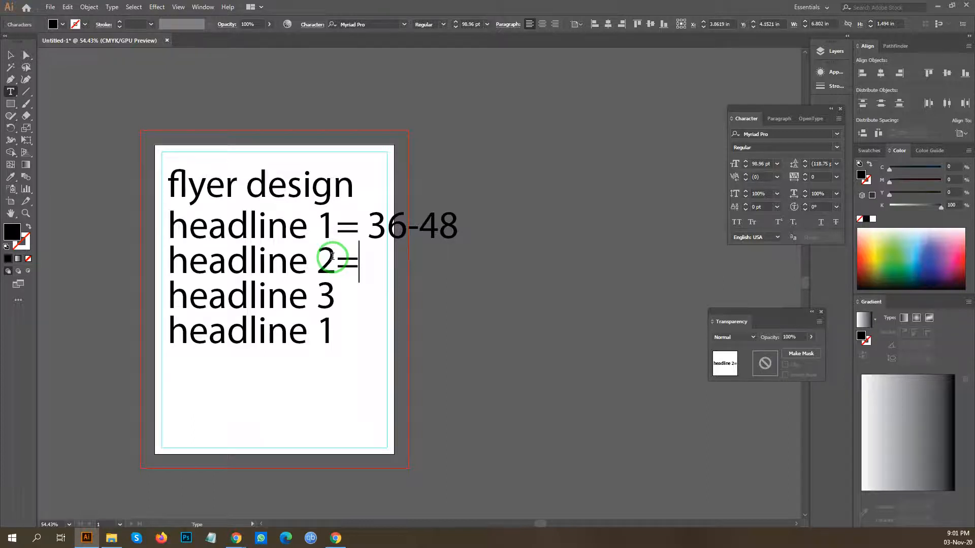
left_click_drag(747, 123, 553, 146)
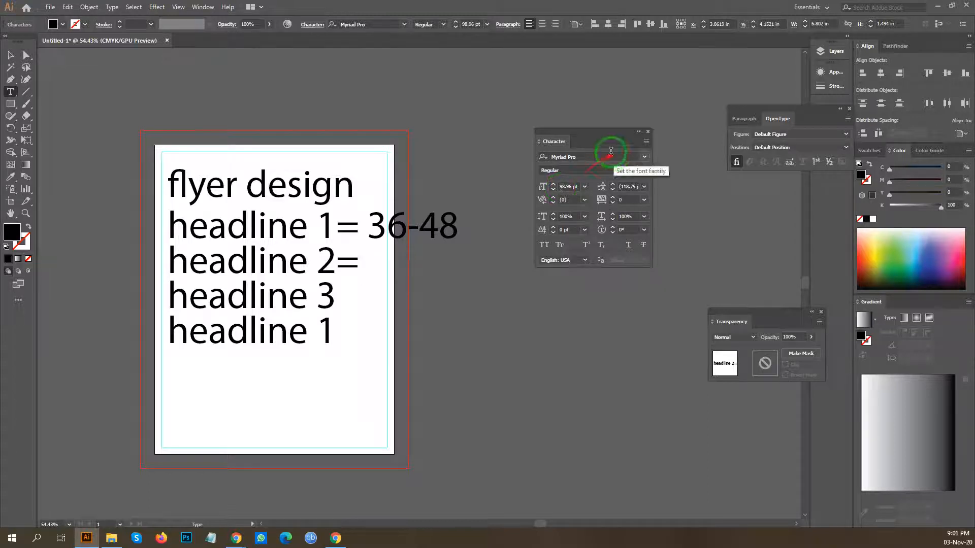
left_click_drag(584, 133, 739, 120)
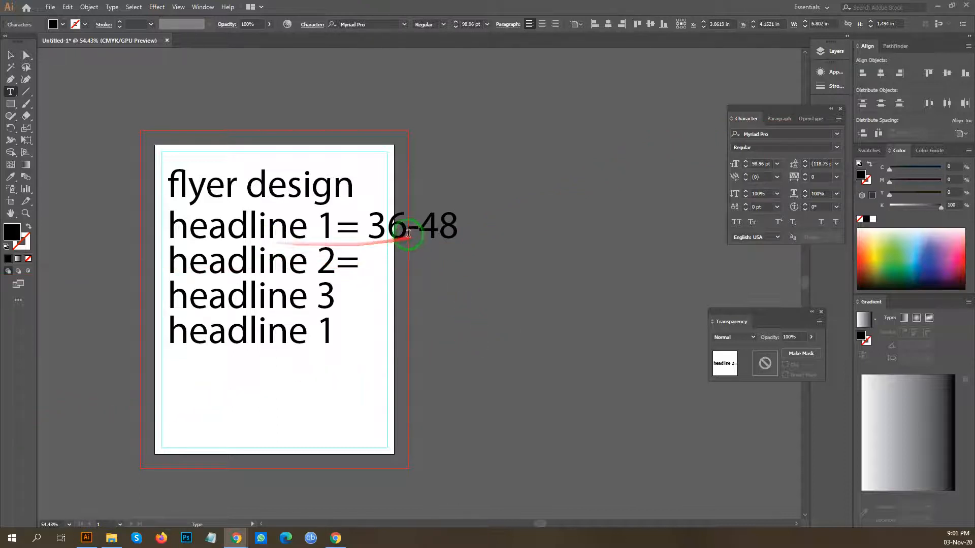
left_click(359, 259)
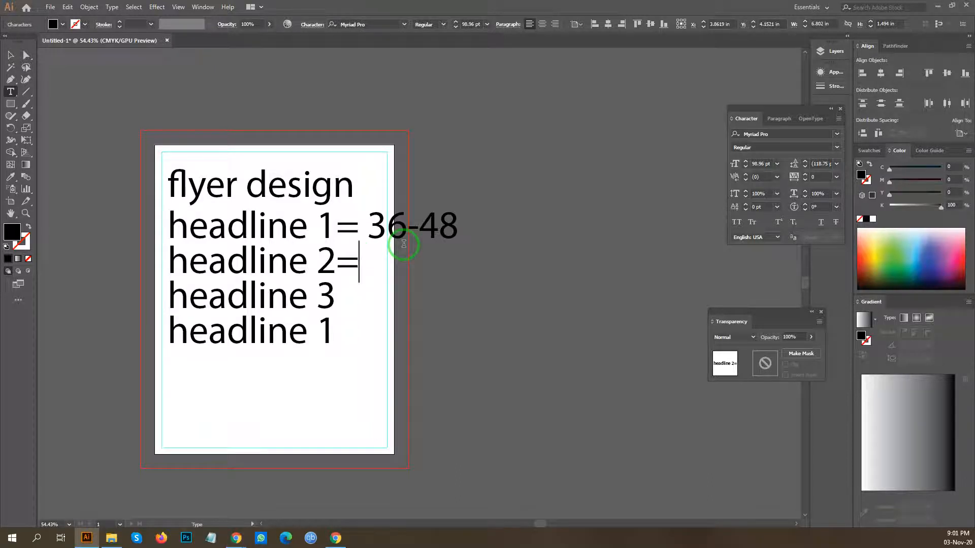
type("-4")
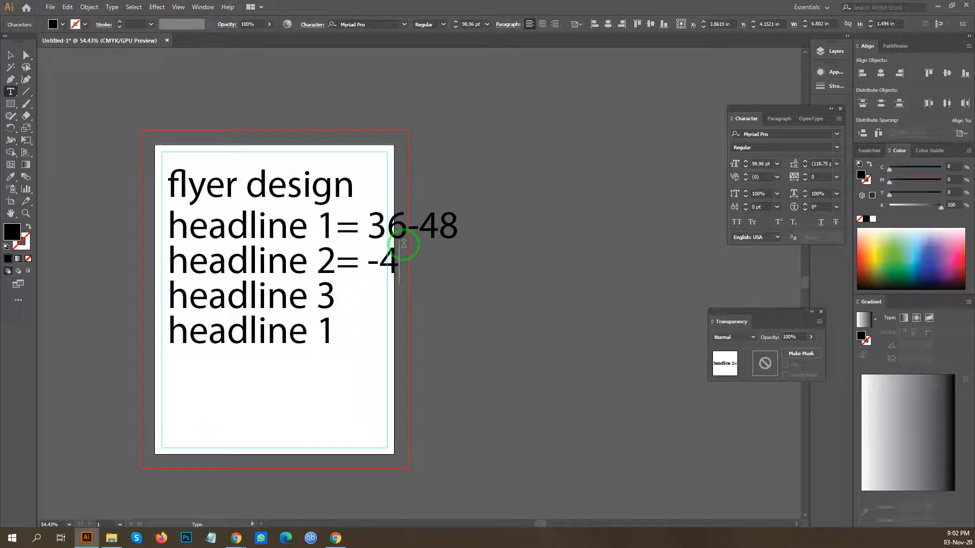
left_click(11, 54)
left_click(587, 304)
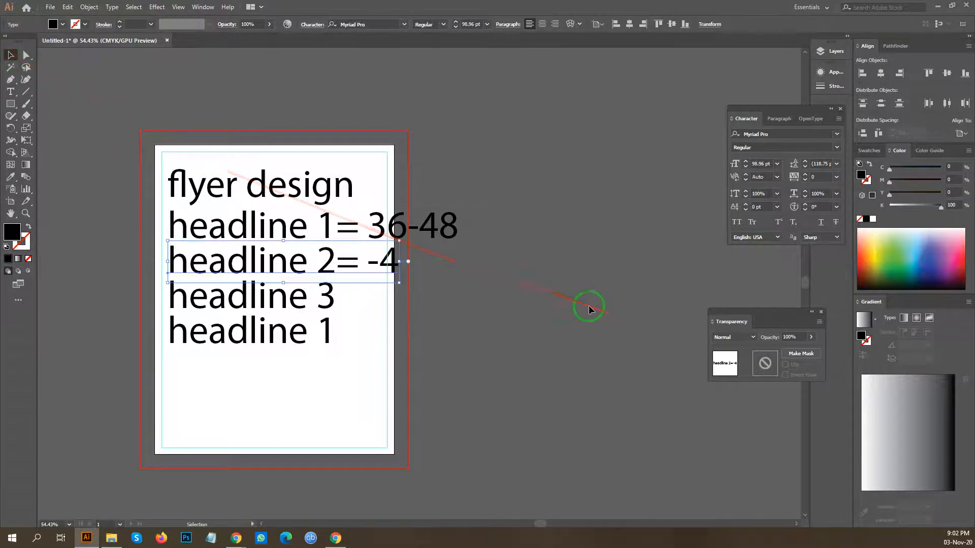
left_click(323, 231)
left_click(446, 300)
left_click(390, 232)
left_click(446, 174)
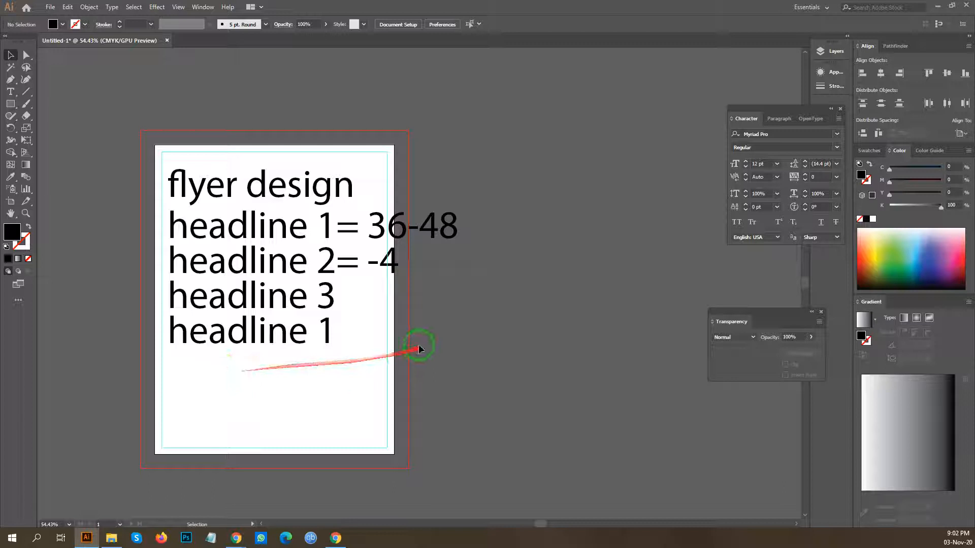
Extend the third headline line to read "headline 3= 18-24".
double_click(334, 303)
left_click(333, 302)
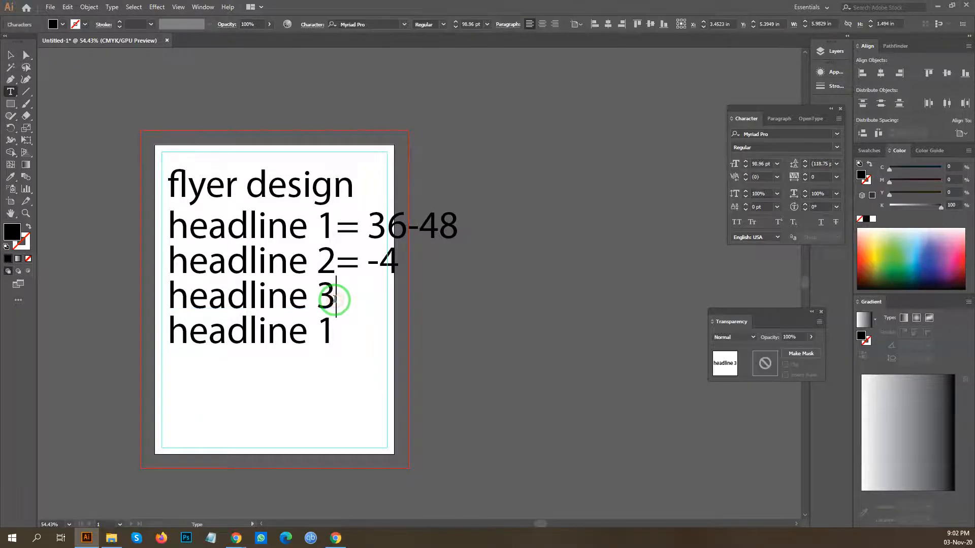
type("=")
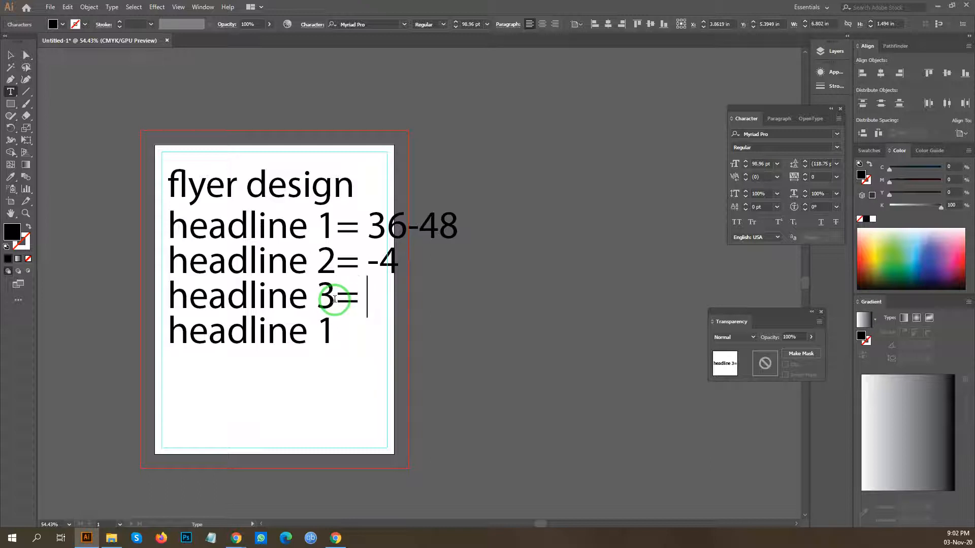
type(" 18.24")
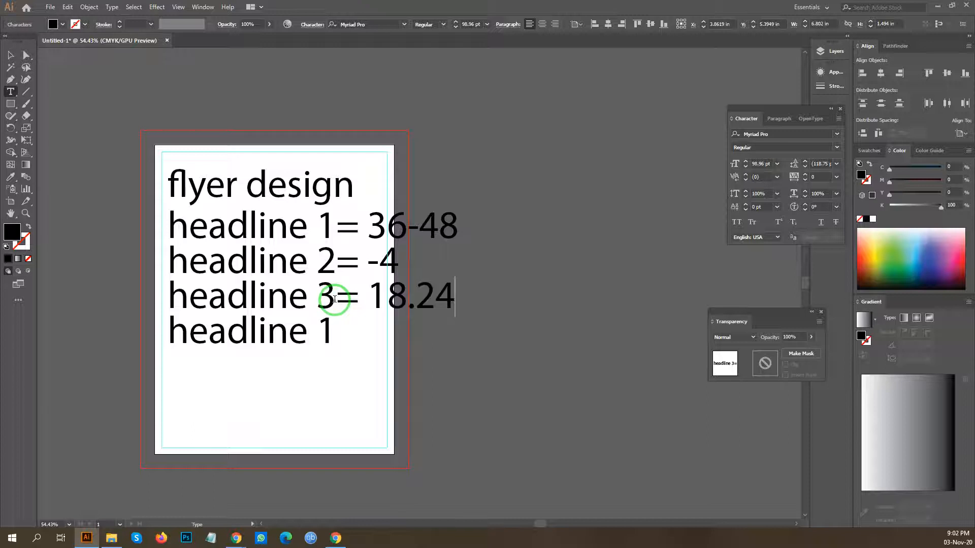
key("BackSpace")
key("BackSpace")
key("BackSpace")
type("-")
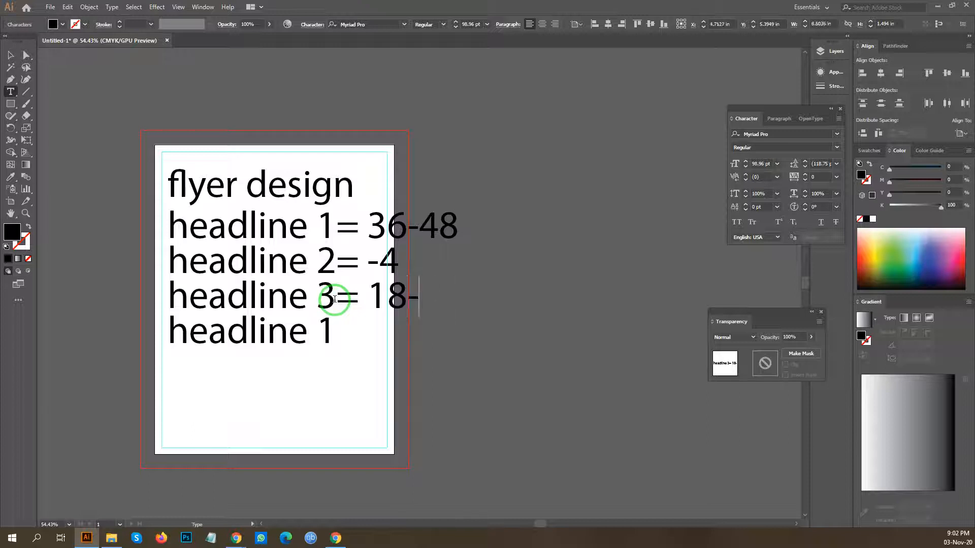
type("24")
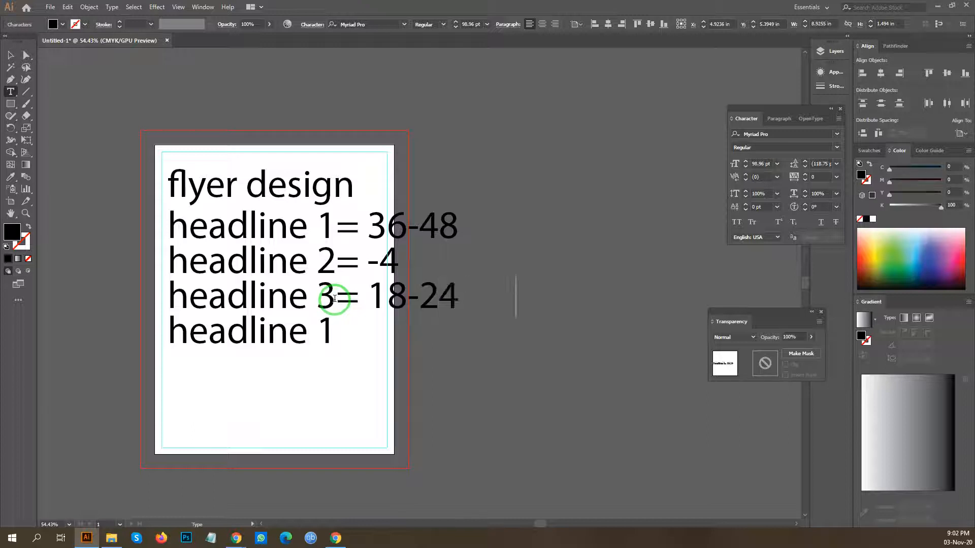
Remove the trailing spaces after "18-24" in the headline 3 line and deselect it.
key("BackSpace")
key("BackSpace")
key("BackSpace")
key("BackSpace")
key("BackSpace")
key("BackSpace")
left_click(10, 55)
left_click(541, 337)
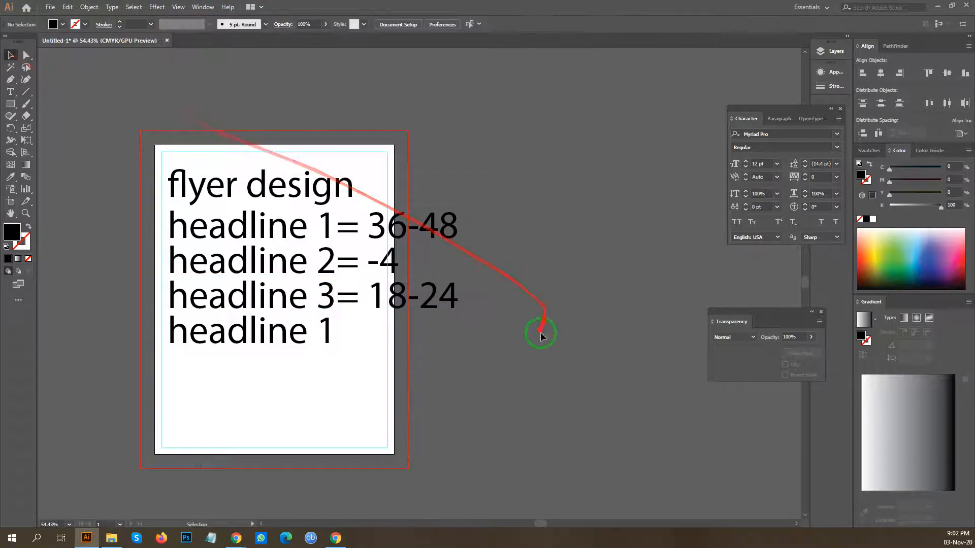
Add a "bold font" note outside the page beside the headline 3 line, enlarge it to about 53.5 pt, and deselect it.
key("t")
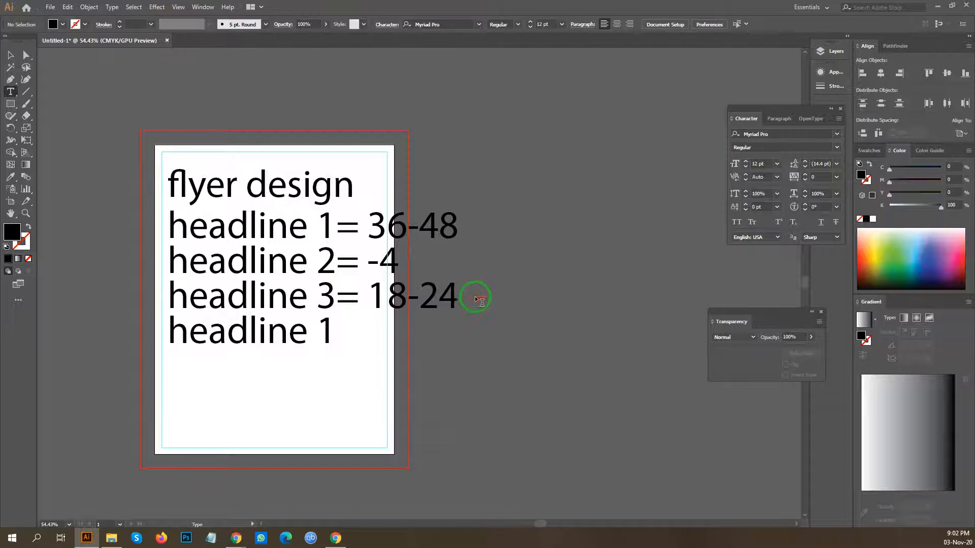
left_click(476, 296)
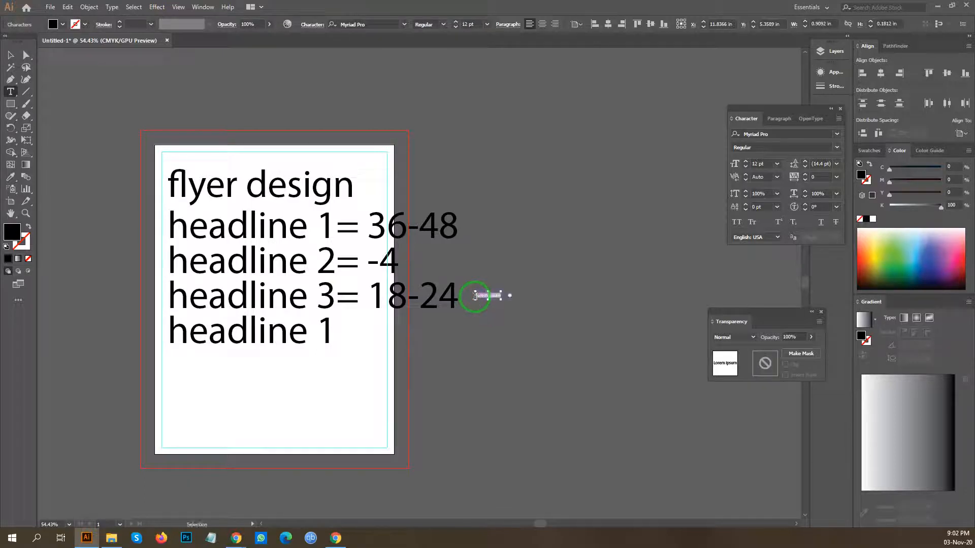
type("bold font")
left_click(11, 54)
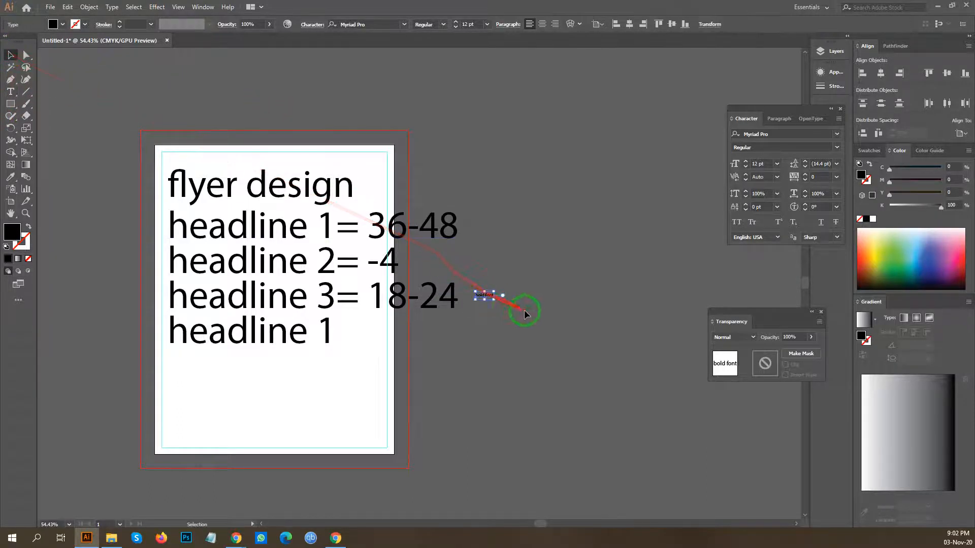
left_click_drag(502, 299, 524, 298)
left_click_drag(551, 355, 490, 337)
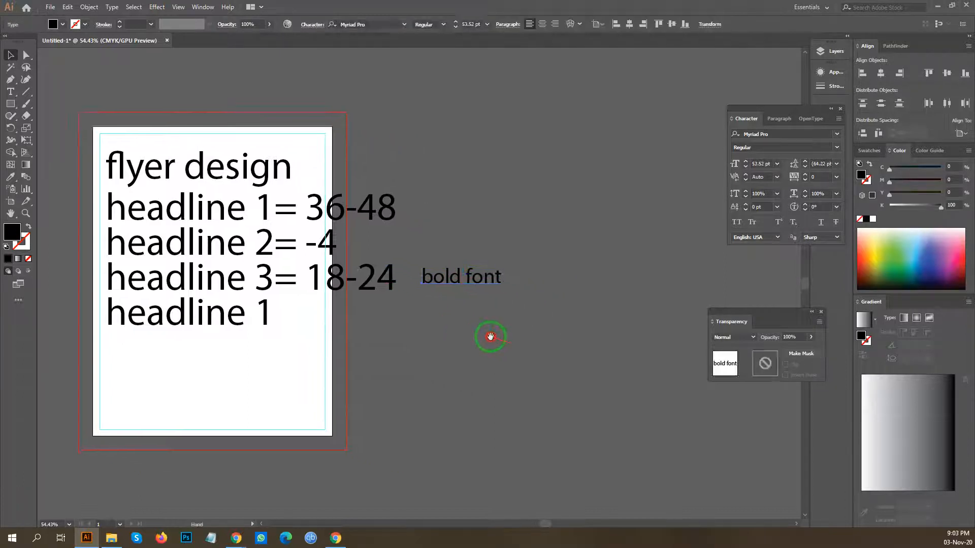
left_click_drag(326, 170, 389, 323)
left_click(377, 350)
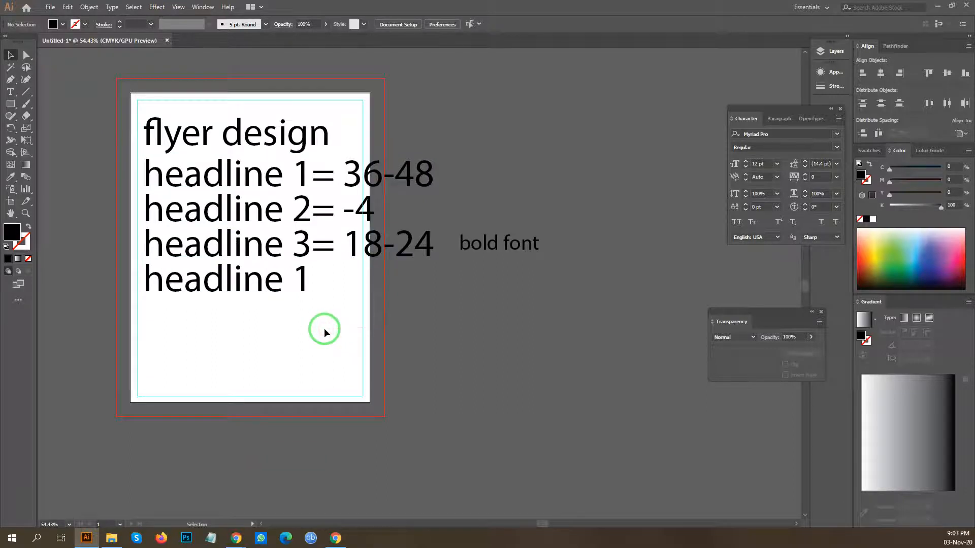
Replace the text of the last "headline 1" line with "Body font" and deselect it.
key("t")
left_click_drag(317, 281, 19, 302)
type("B")
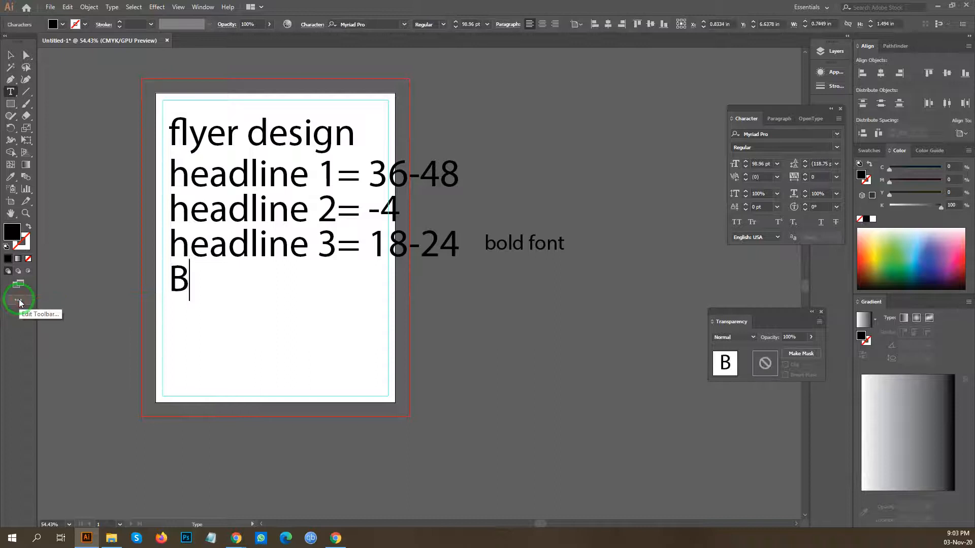
type("ody font")
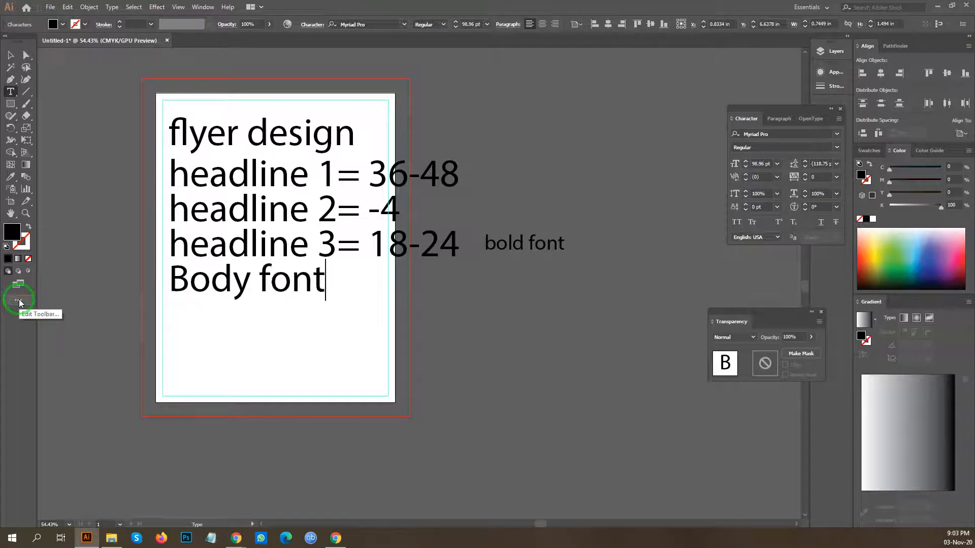
left_click(10, 54)
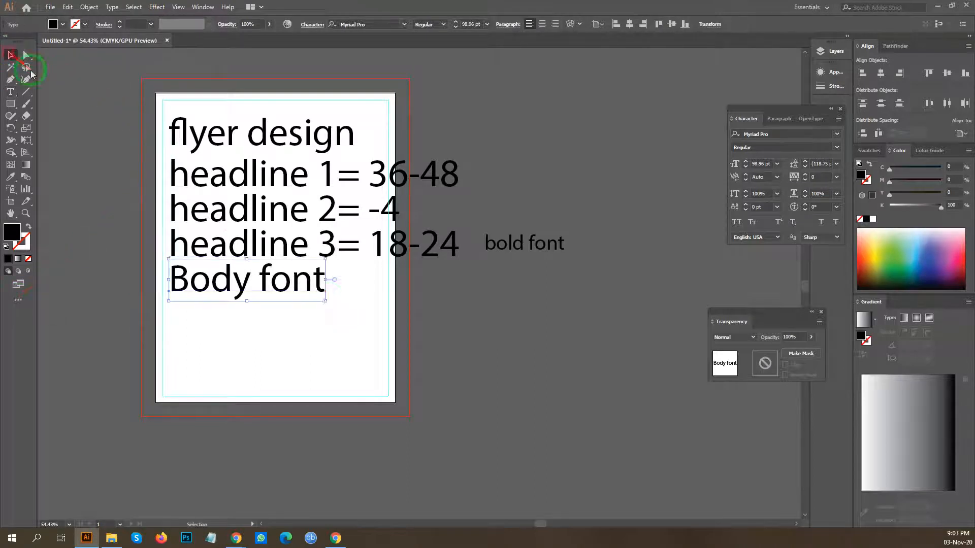
left_click(300, 354)
Move the "Body font" line slightly down and duplicate it three times below at equal spacing.
left_click(278, 289)
left_click(291, 306)
left_click_drag(283, 290, 311, 385)
left_click(333, 368)
key("ctrl+d")
key("ctrl+d")
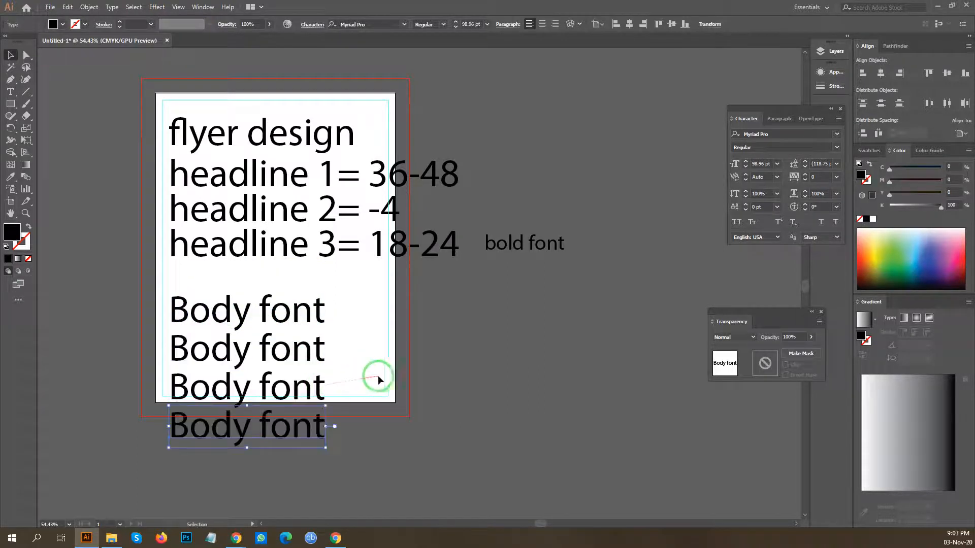
left_click(382, 377)
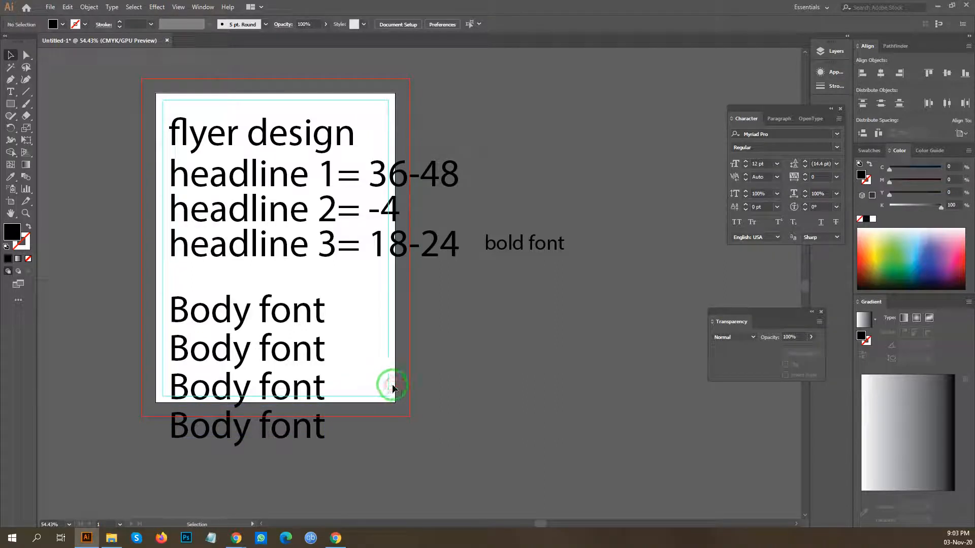
Delete the three lower "Body font" copies, keeping only the uppermost line.
scroll(384, 389, "down", 1)
left_click_drag(359, 415, 257, 318)
key("Delete")
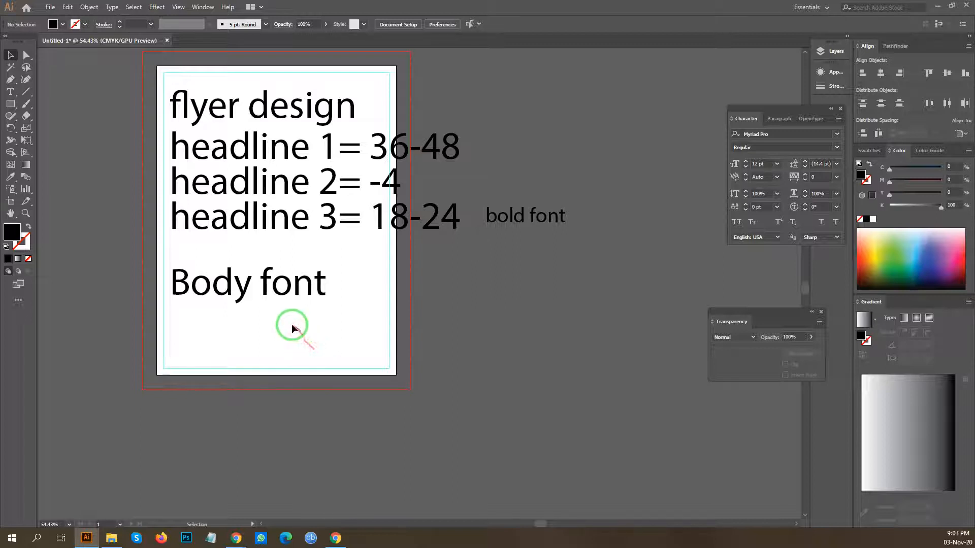
Extend the body font line to read "Body font=12-14" and deselect it.
key("t")
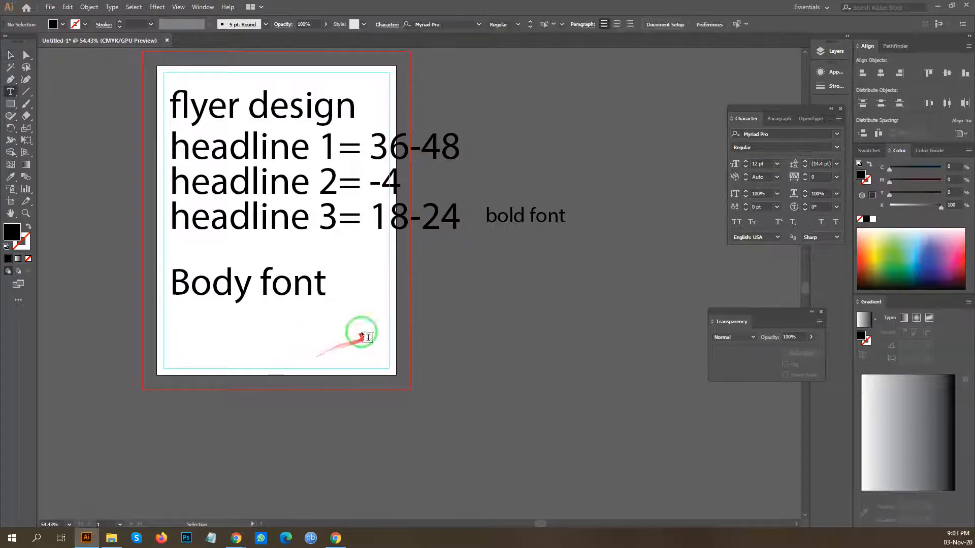
left_click(325, 281)
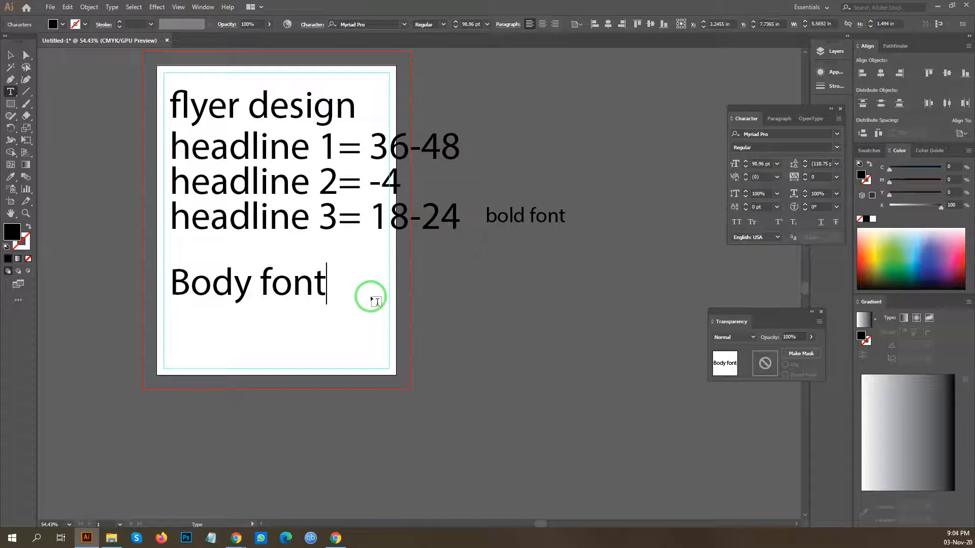
type("=12")
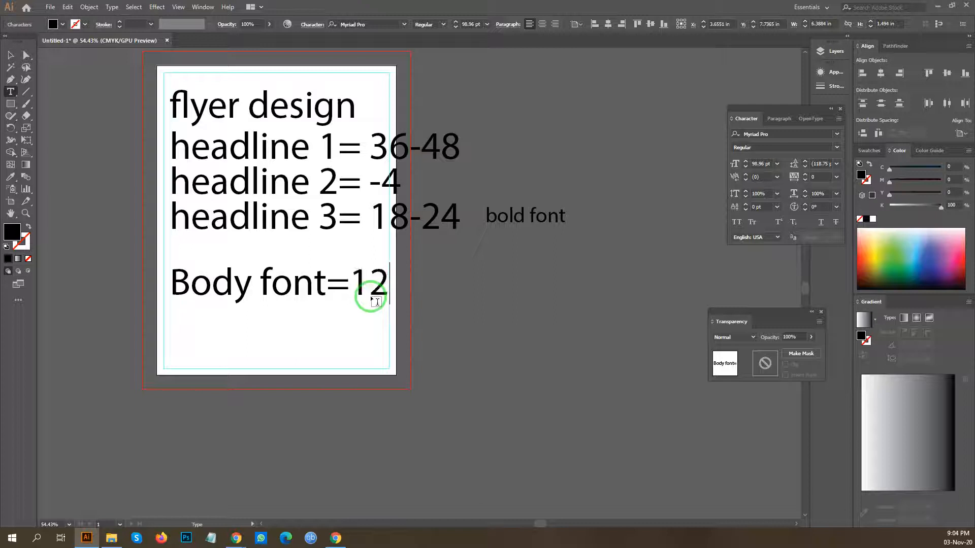
type("-14")
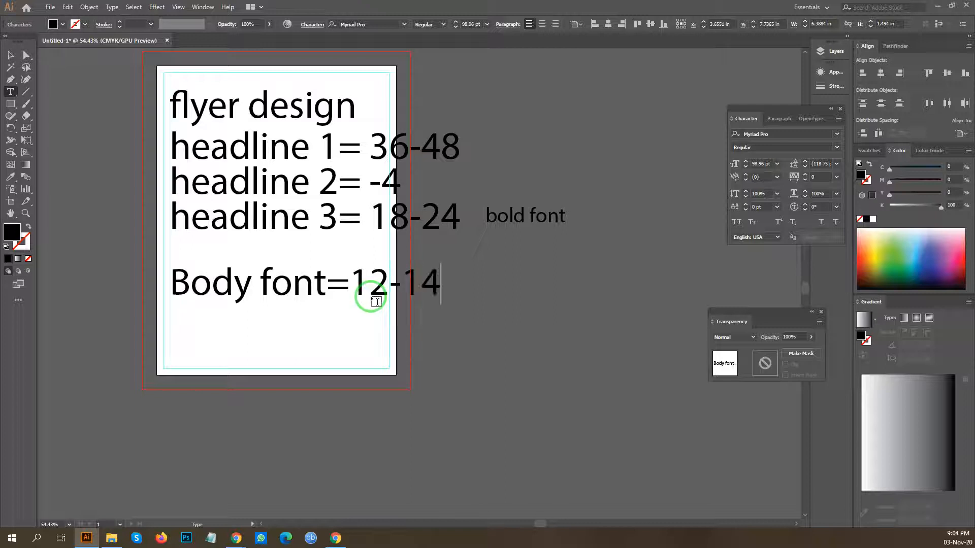
left_click(11, 55)
left_click(416, 341)
left_click_drag(309, 363, 325, 339)
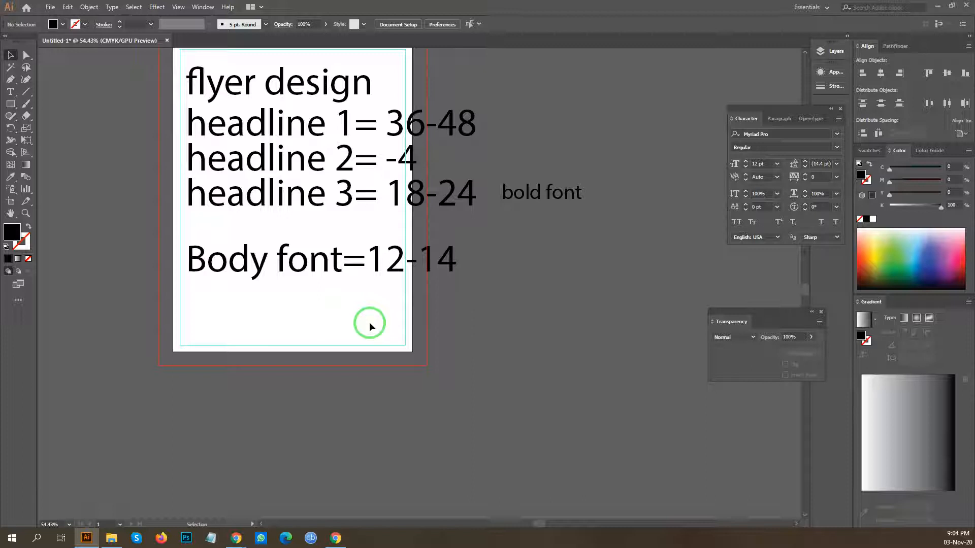
left_click_drag(330, 274, 337, 323)
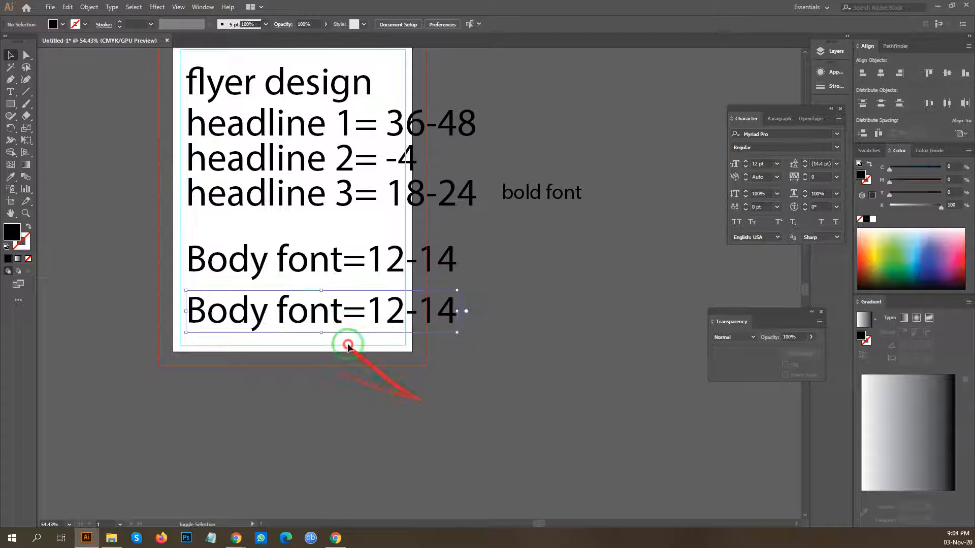
key("Delete")
left_click_drag(227, 348, 308, 410)
left_click_drag(413, 376, 375, 402)
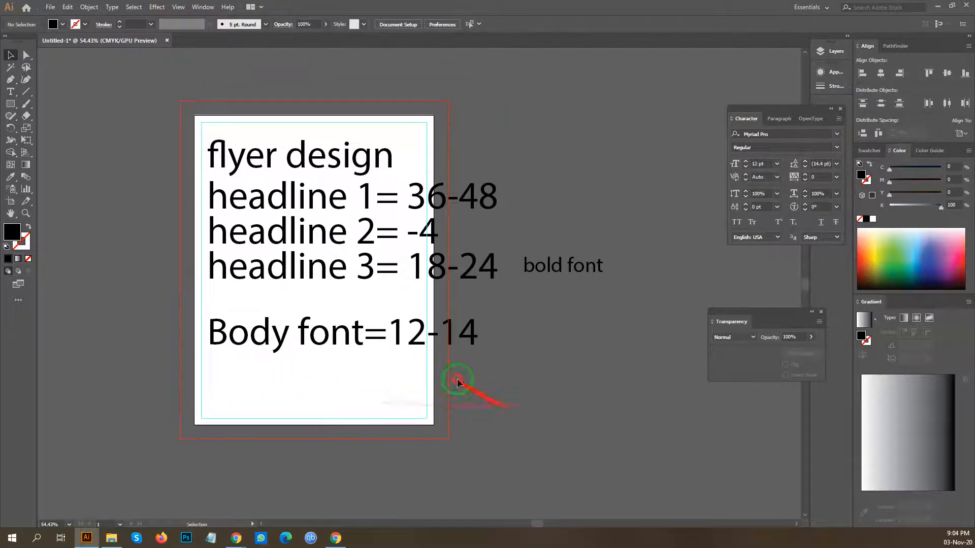
Delete the headline and body font notes on the page and the "bold font" note beside it.
left_click_drag(194, 138, 177, 118)
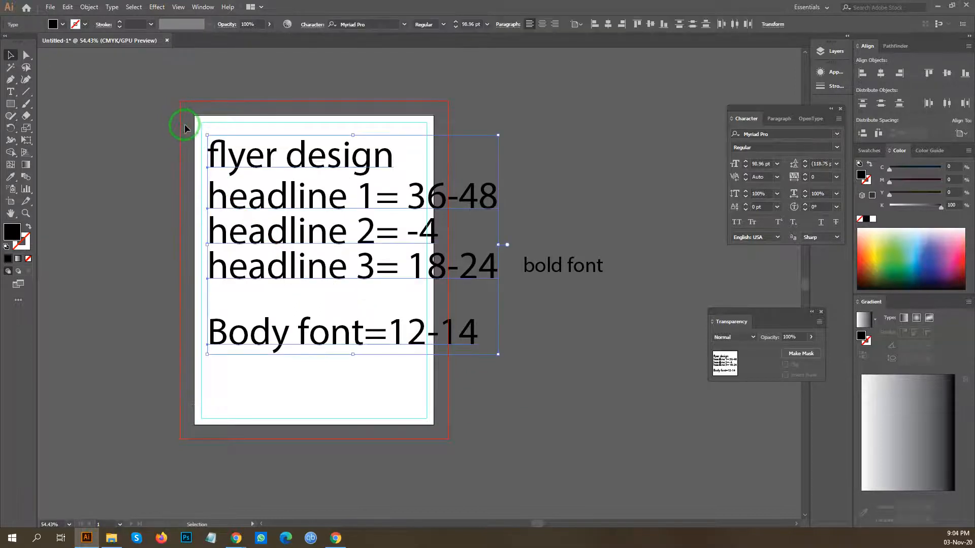
key("Delete")
left_click_drag(394, 196, 639, 359)
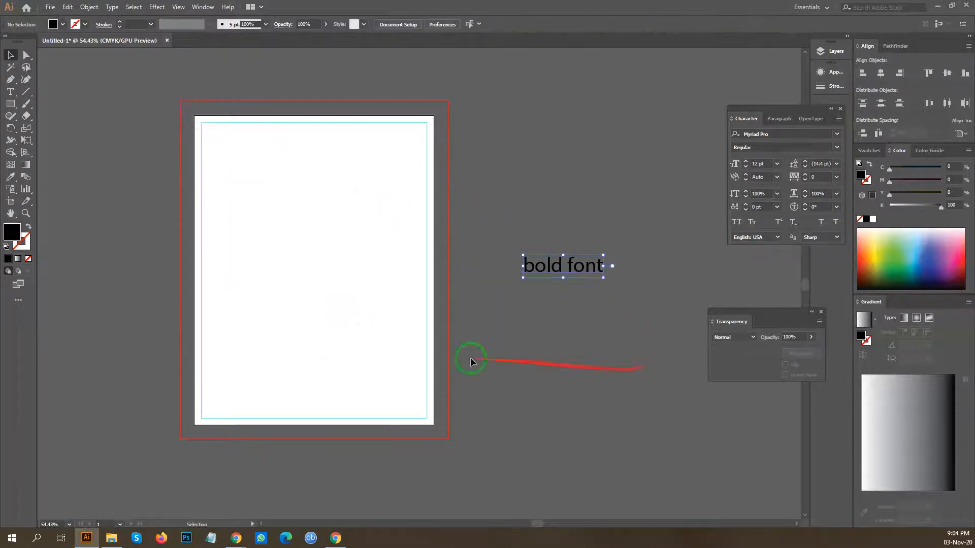
key("Delete")
left_click_drag(259, 303, 343, 321)
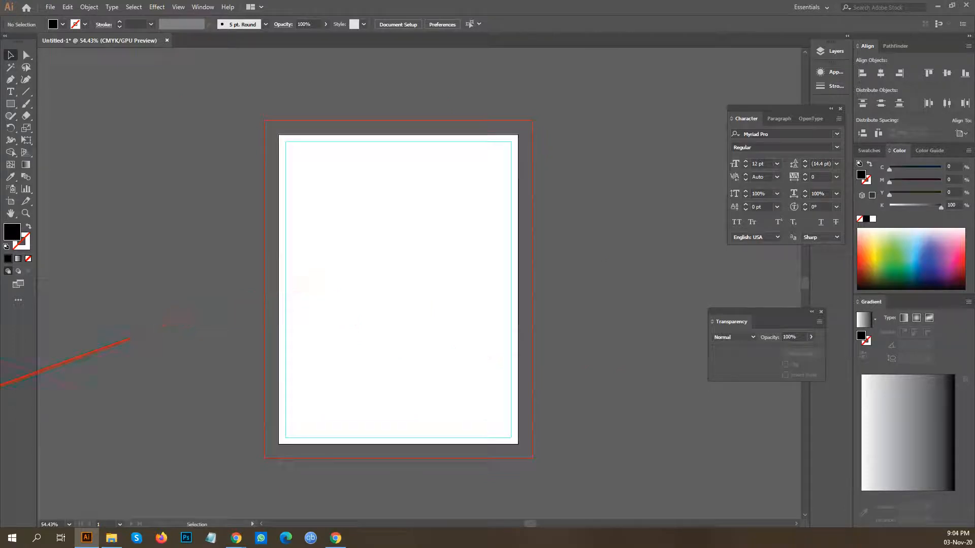
Switch to the Google Images results for flyer design in Chrome and clear the search query.
key("alt+Tab")
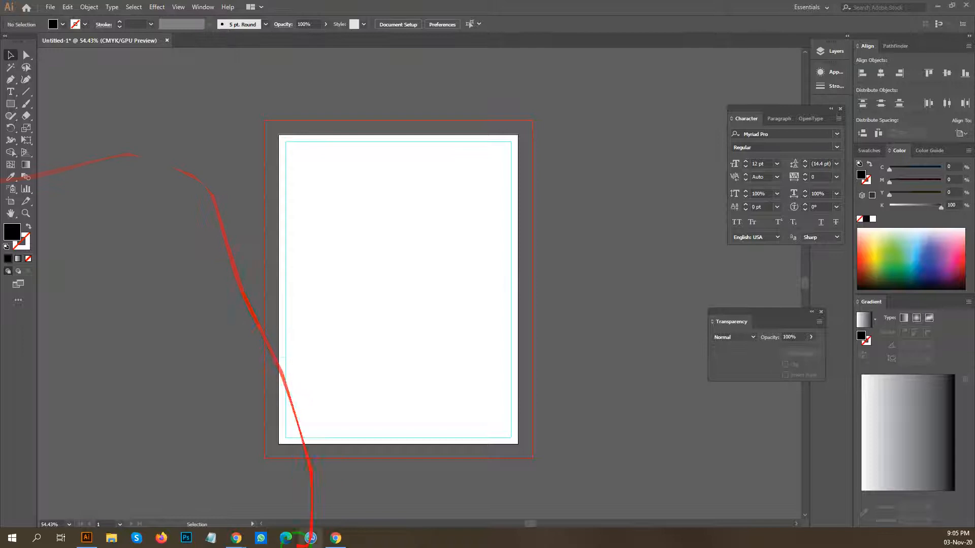
mouse_move(236, 538)
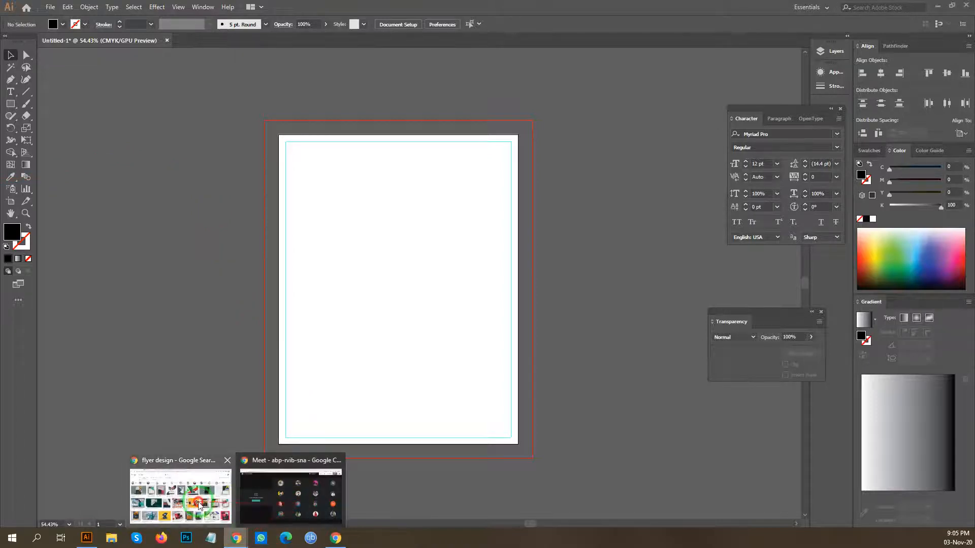
left_click(180, 495)
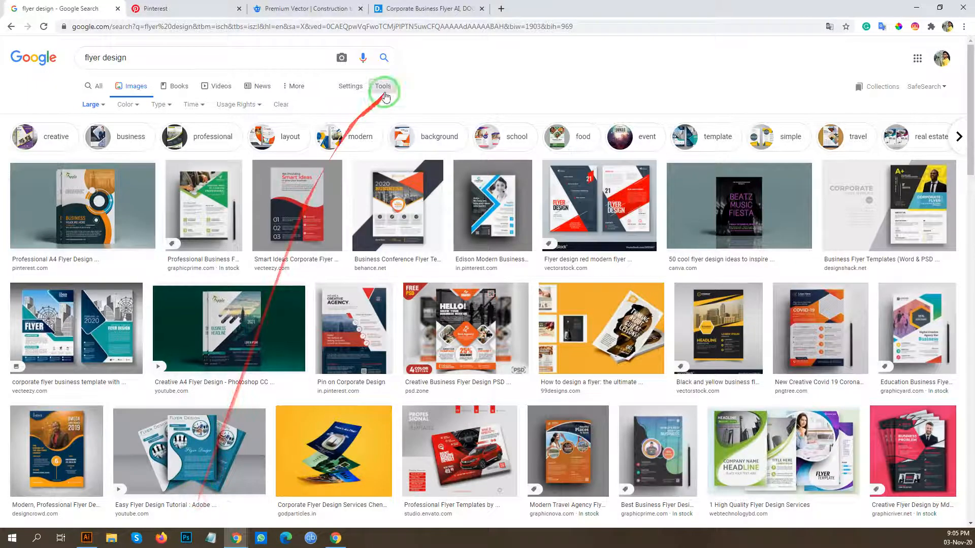
double_click(138, 58)
triple_click(139, 59)
key("BackSpace")
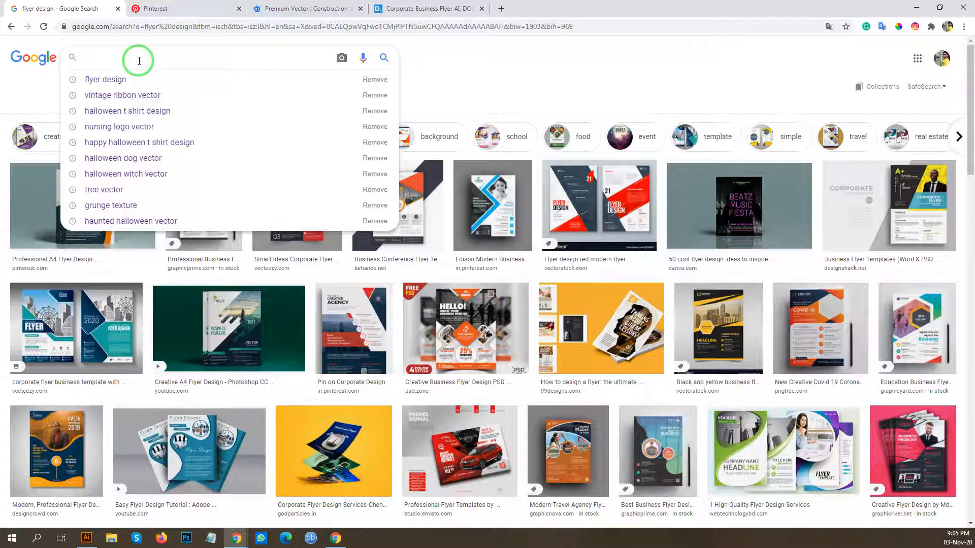
left_click(507, 79)
left_click_drag(509, 80, 104, 507)
Switch to File Explorer and open the flyer design folder on the Photos (G:) drive.
left_click(112, 538)
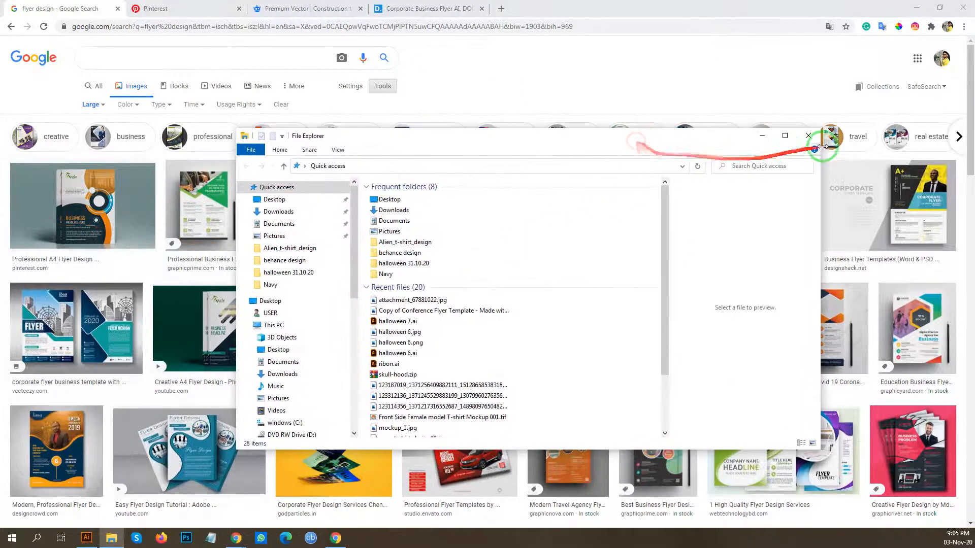
left_click(781, 138)
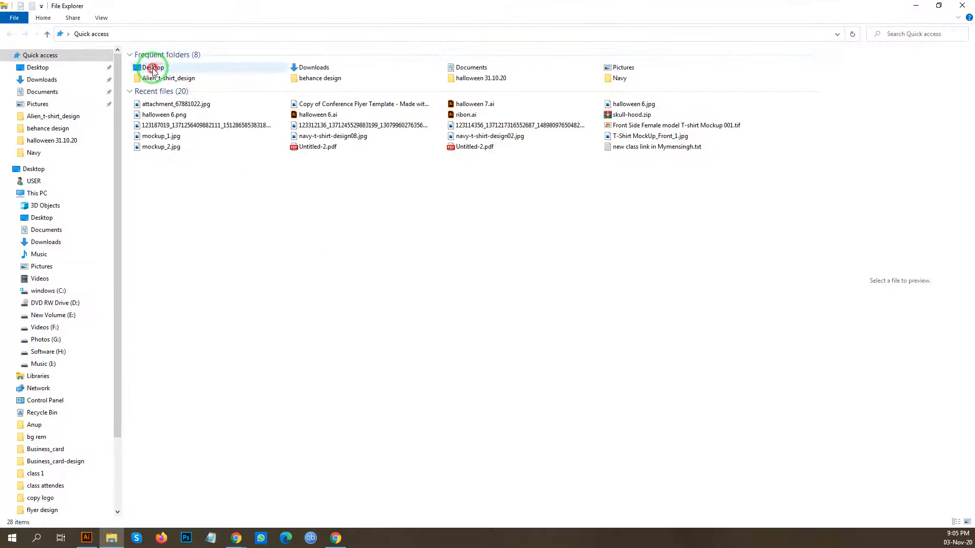
double_click(153, 69)
left_click(83, 34)
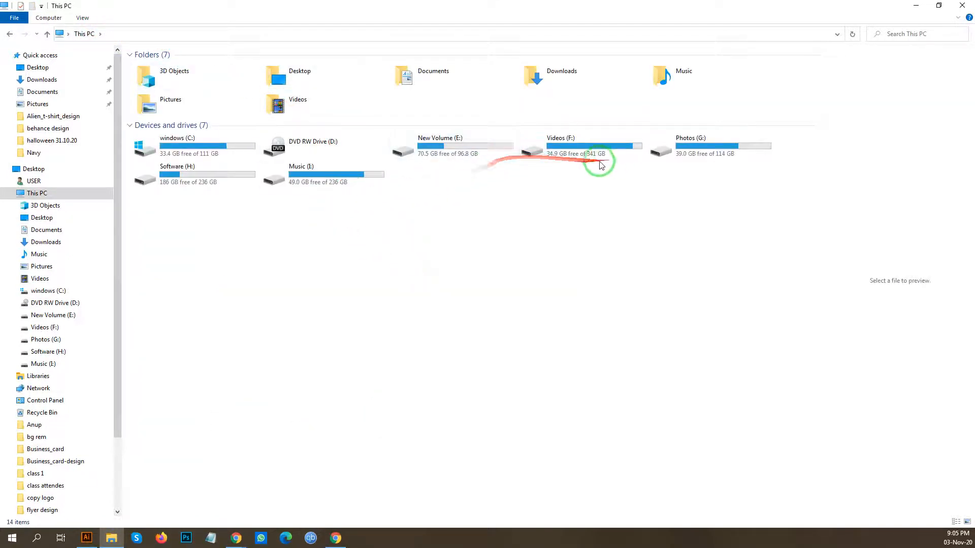
left_click(476, 159)
double_click(476, 159)
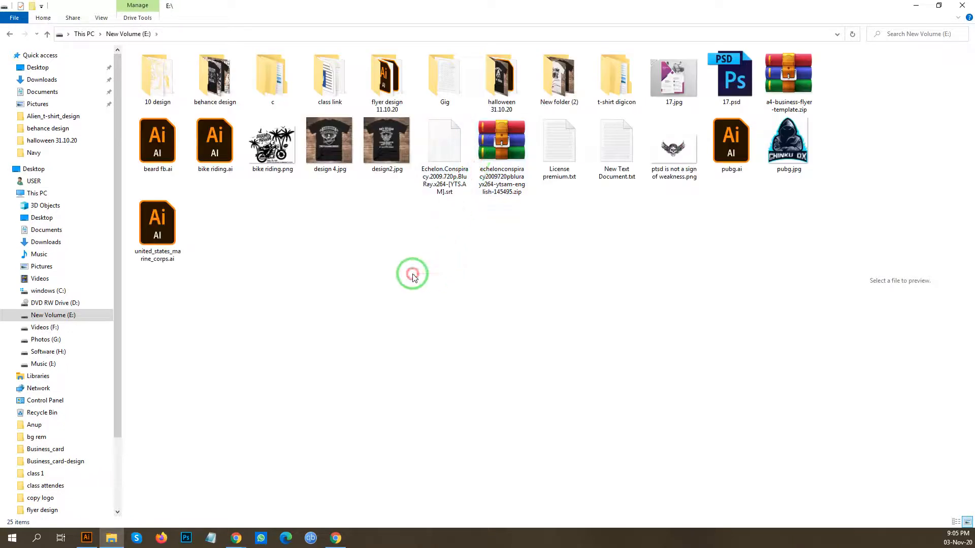
key("alt+Left")
double_click(708, 152)
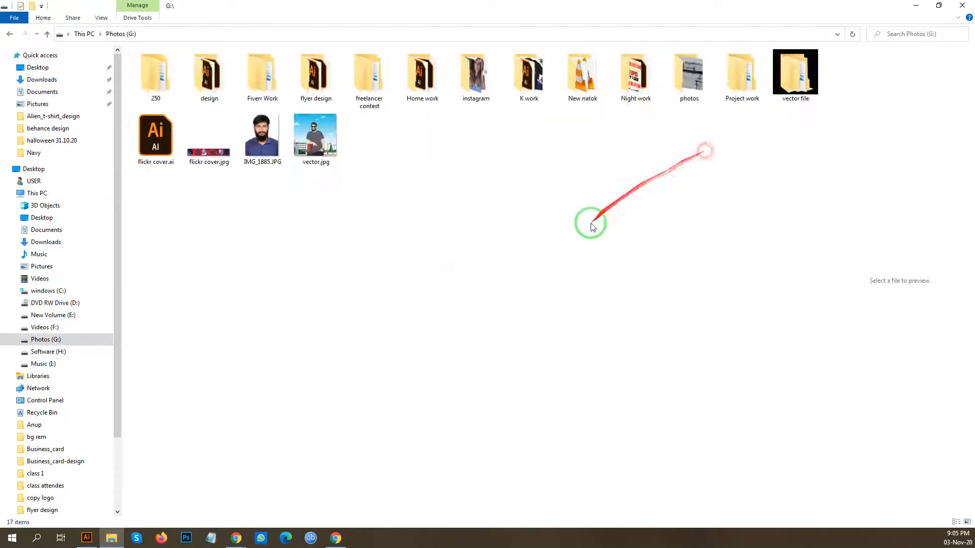
double_click(314, 79)
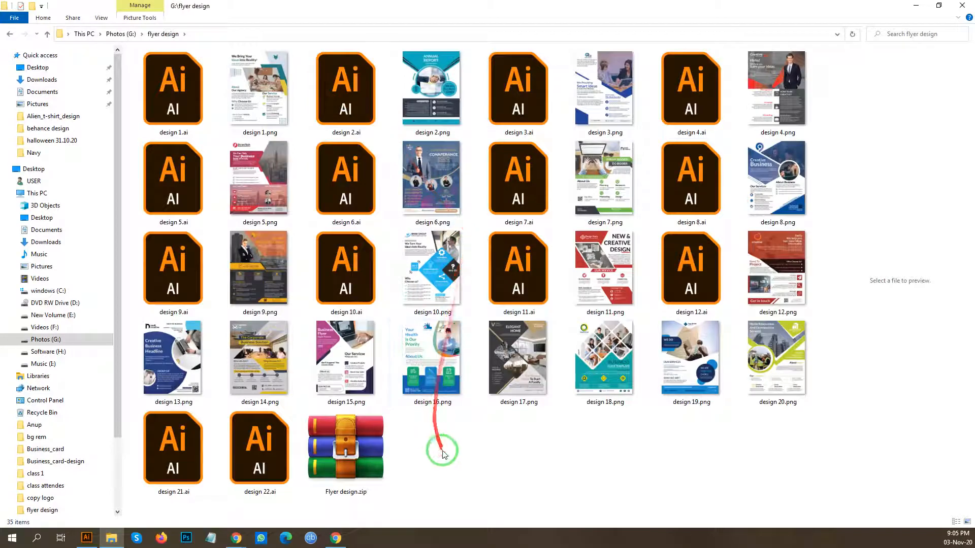
Examine the sample flyers one after another starting with design 1.png, and close the image viewer and the folder.
double_click(263, 96)
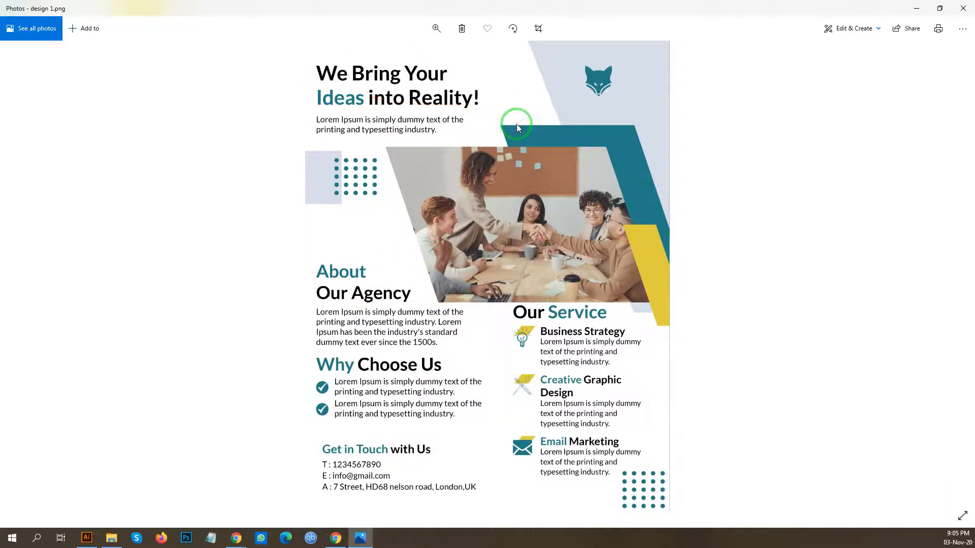
key("Right")
key("Right")
key("Right")
key("Right")
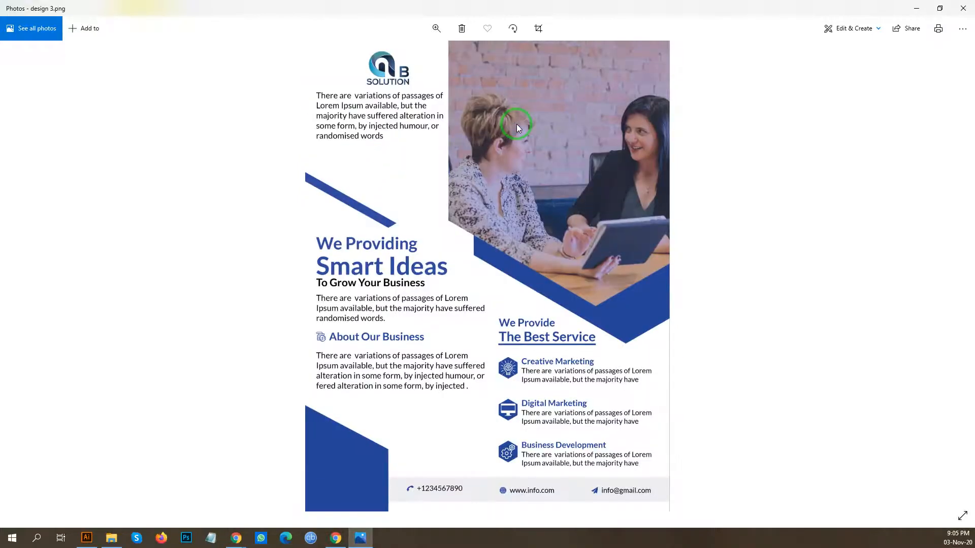
key("Right")
key("Right")
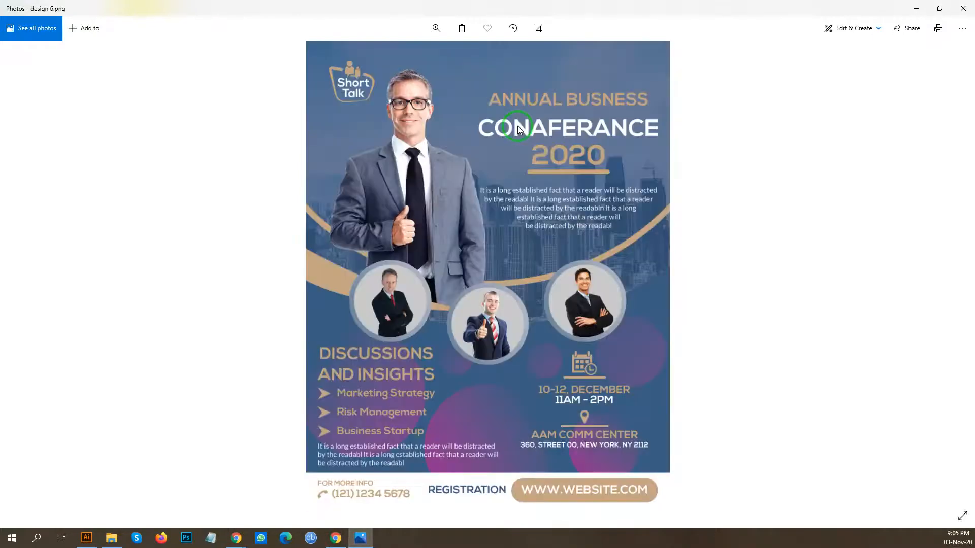
key("Right")
key("Right")
key("Right")
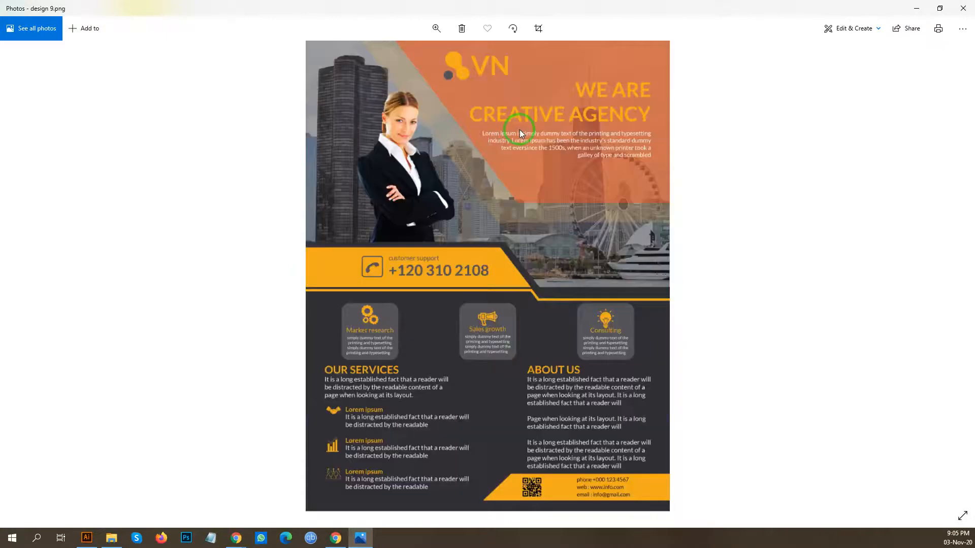
key("Right")
key("Right")
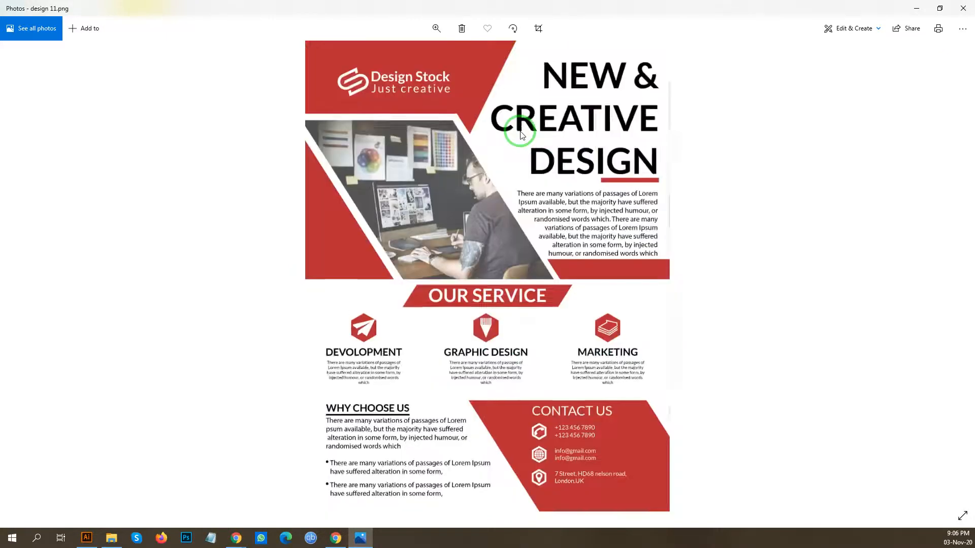
key("Right")
left_click(962, 8)
left_click(961, 8)
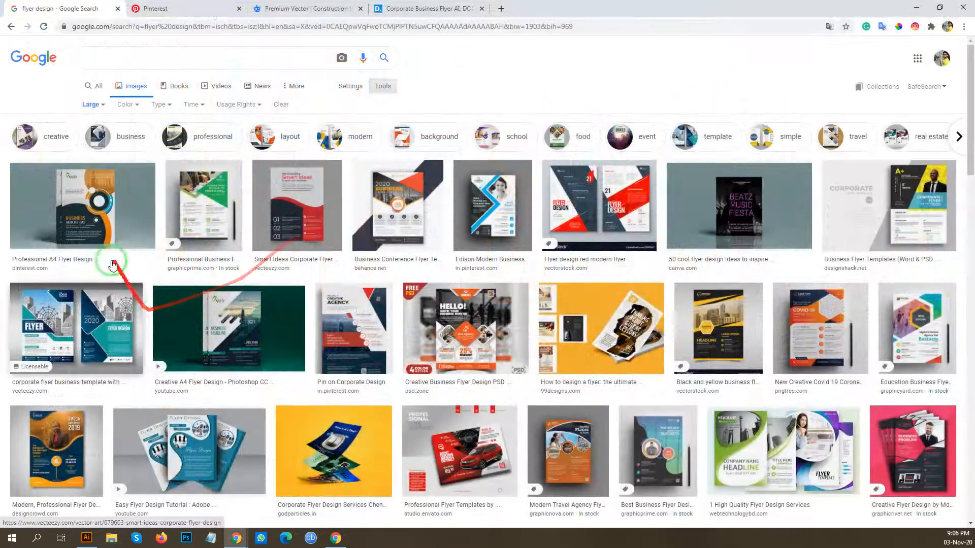
Search Pinterest for "business flyer design" using the recent search and look through the results for a reference flyer.
left_click(213, 9)
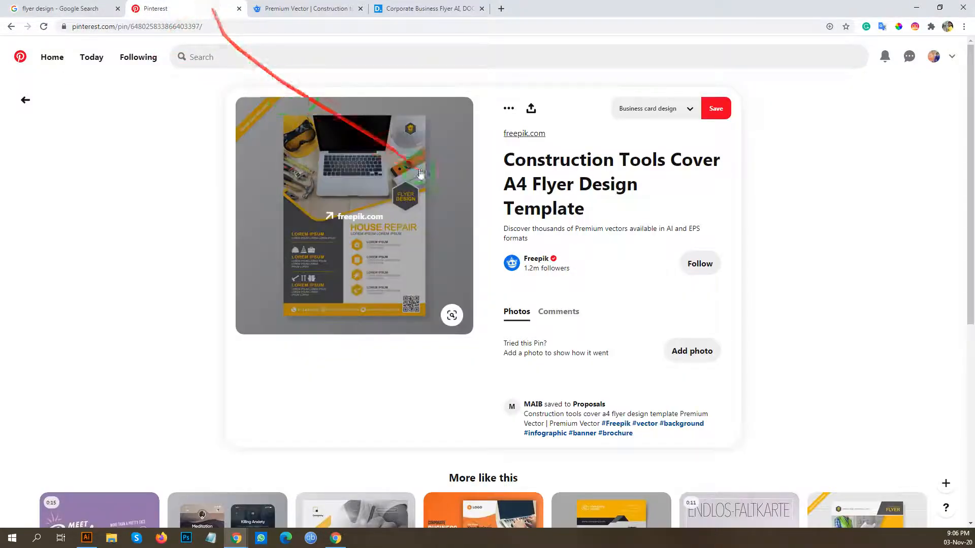
left_click(248, 60)
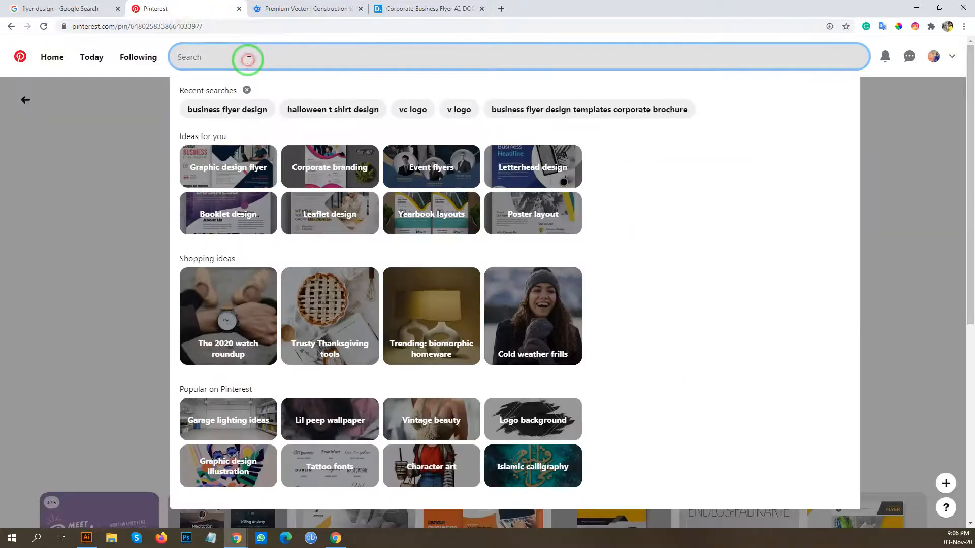
left_click(256, 111)
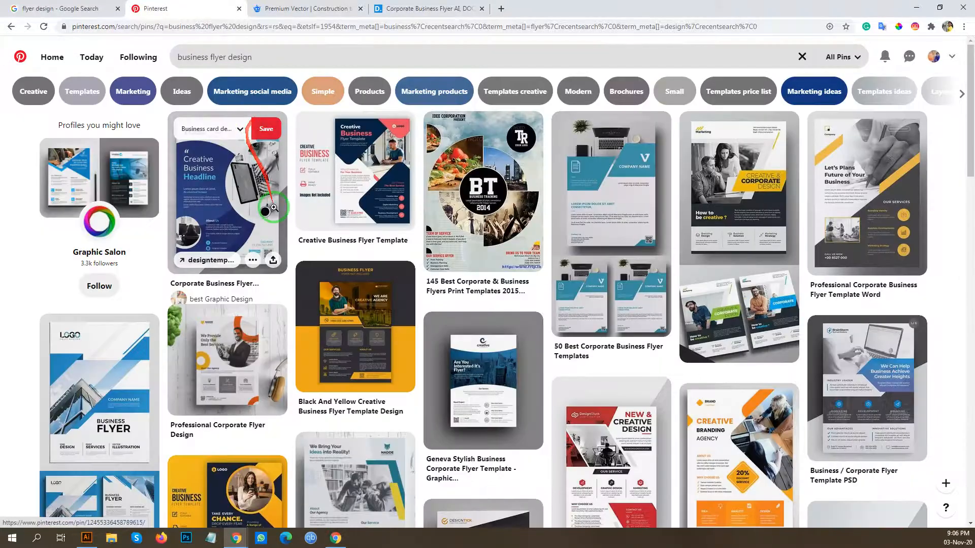
scroll(317, 362, "down", 5)
scroll(316, 362, "down", 6)
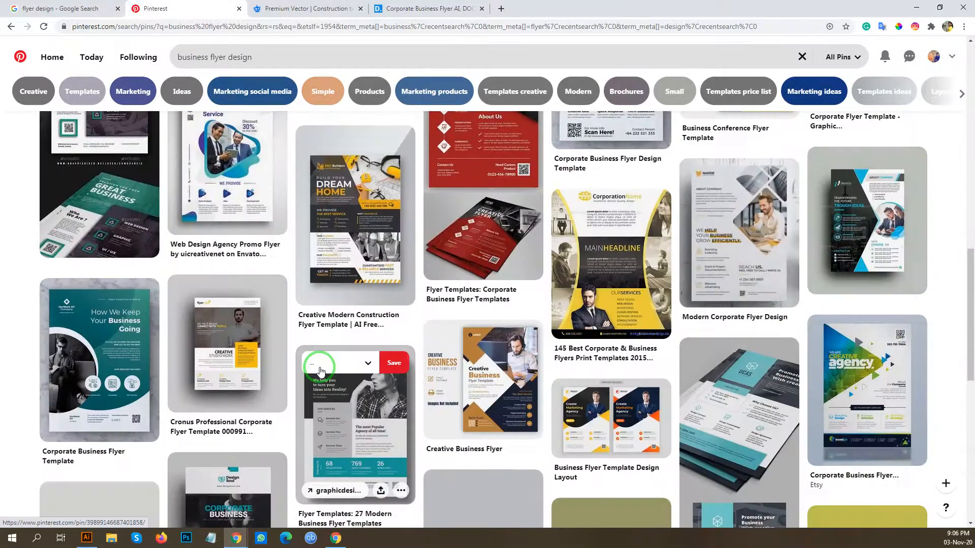
scroll(319, 371, "down", 2)
scroll(318, 370, "up", 2)
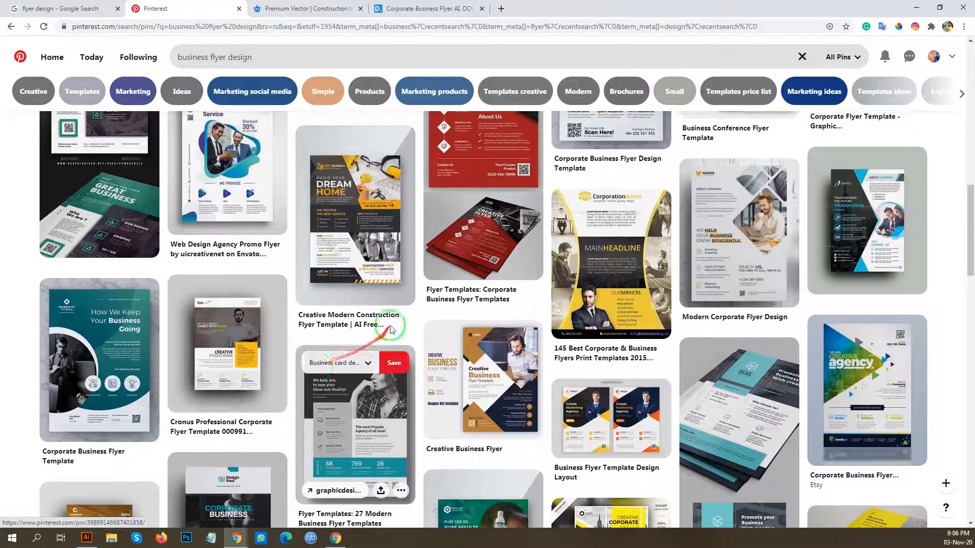
Open the Creative Modern Construction Flyer Template pin, follow it to its Pikbest page and copy the flyer image.
left_click(360, 213)
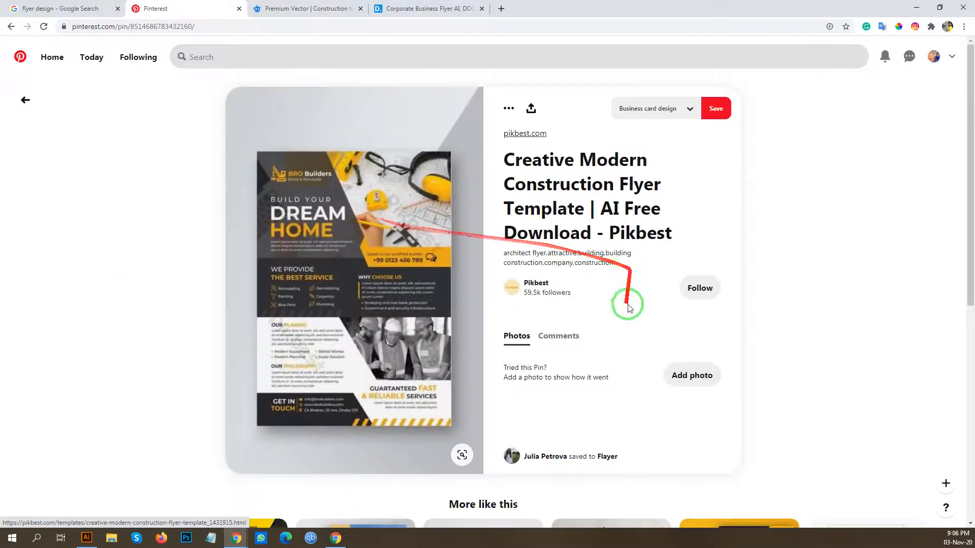
left_click(361, 212)
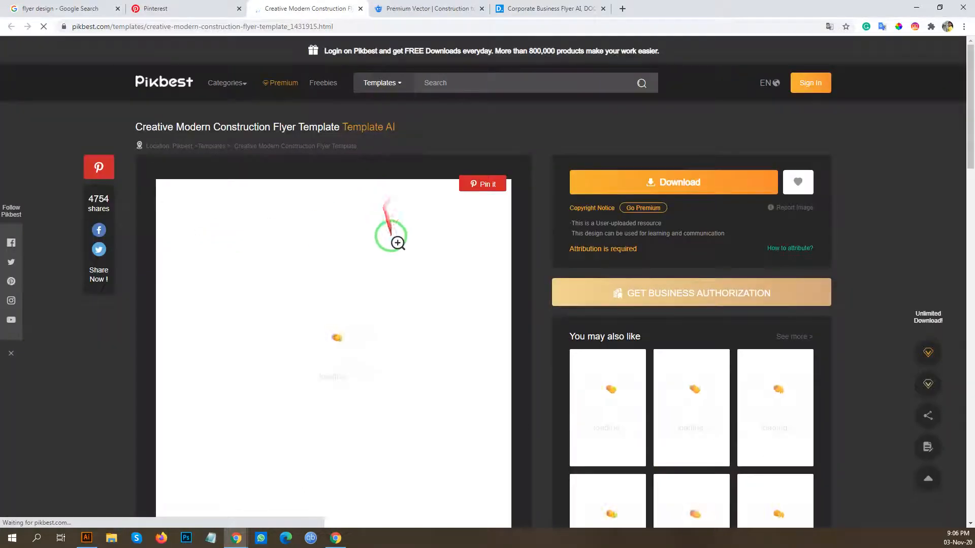
scroll(477, 285, "down", 4)
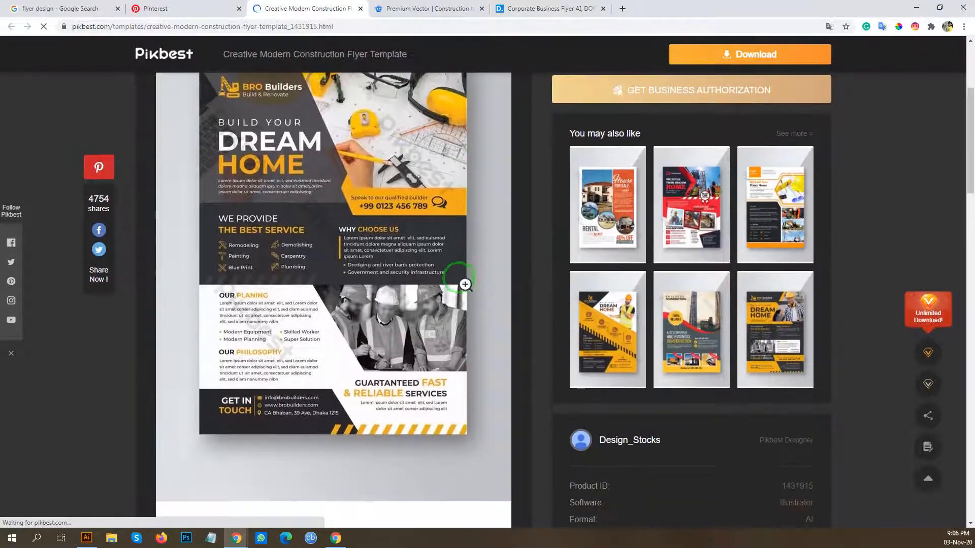
right_click(354, 173)
left_click(391, 203)
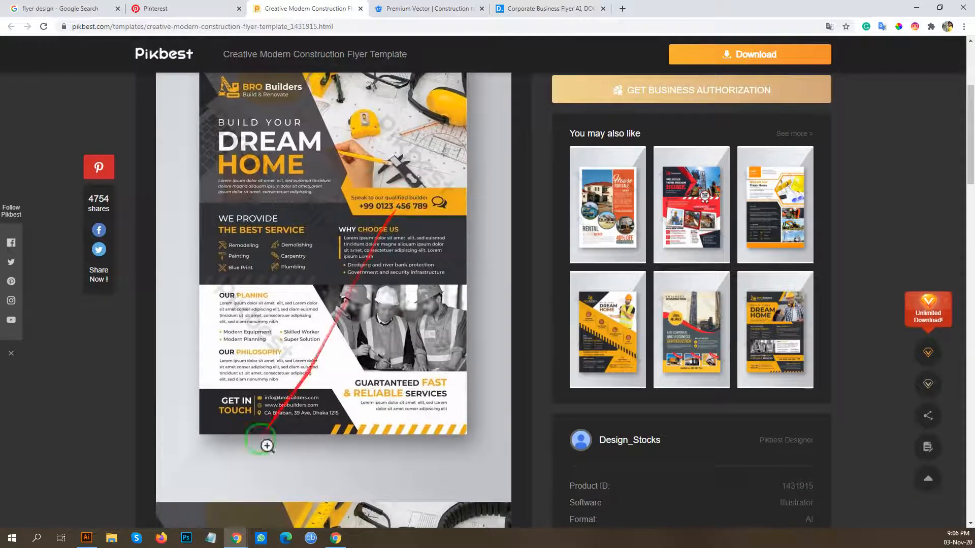
Switch to Illustrator, paste the copied flyer image and center it horizontally and vertically on the artboard.
left_click(94, 539)
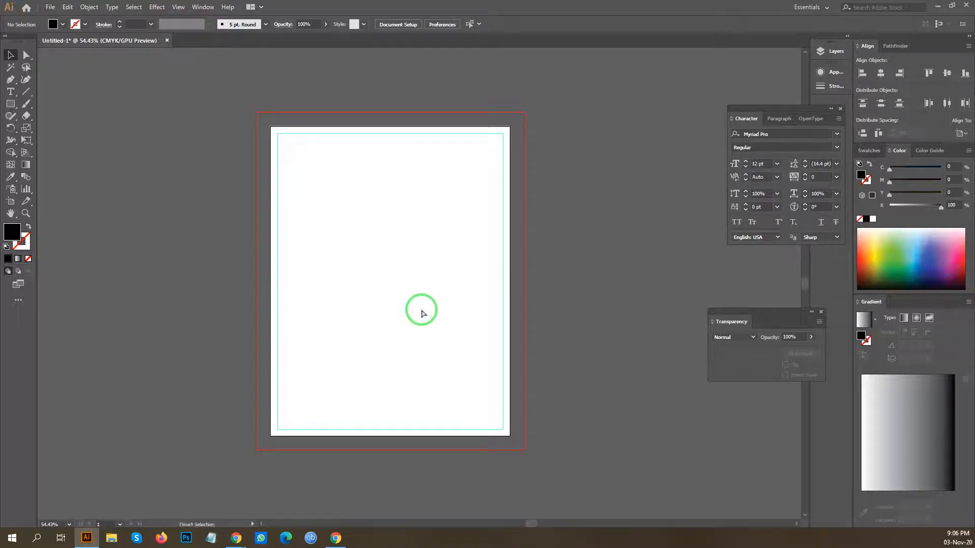
key("ctrl+v")
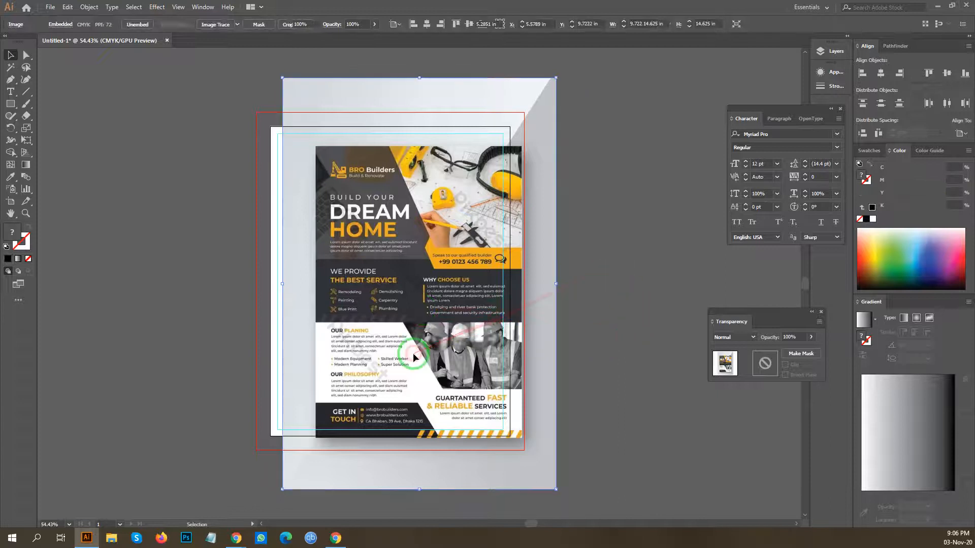
left_click(881, 74)
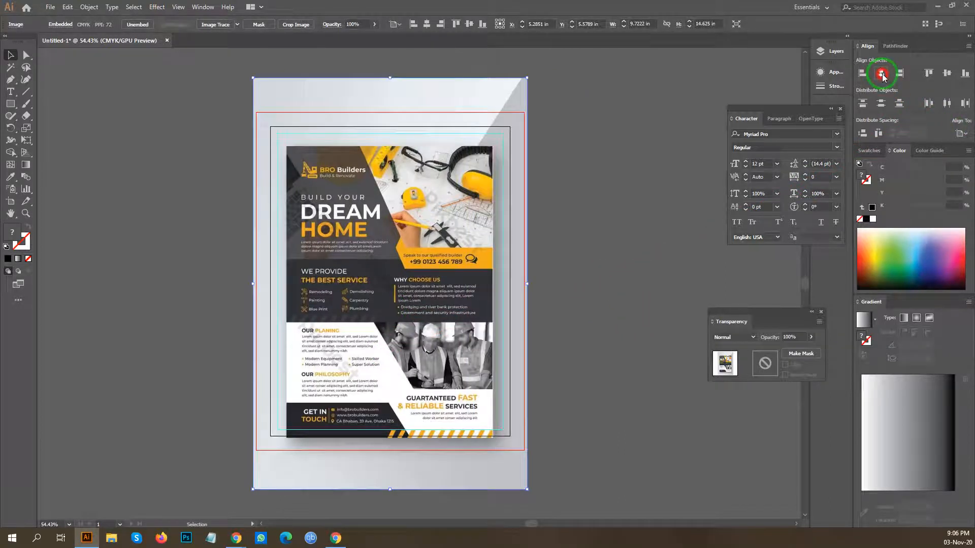
left_click(946, 73)
left_click(616, 220)
left_click_drag(615, 220, 570, 227)
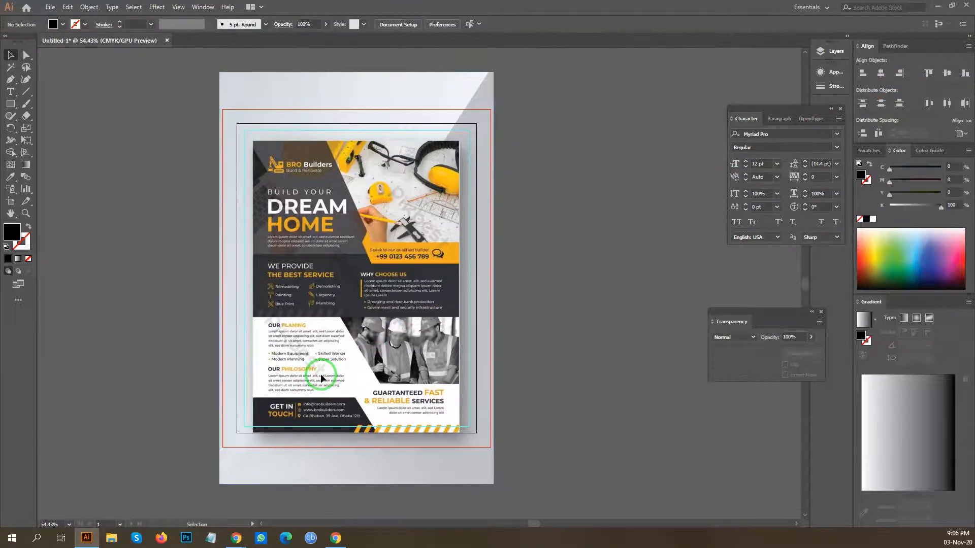
Move the reference flyer image off the page to the right of the artboard and select the white page rectangle.
left_click_drag(618, 296, 516, 321)
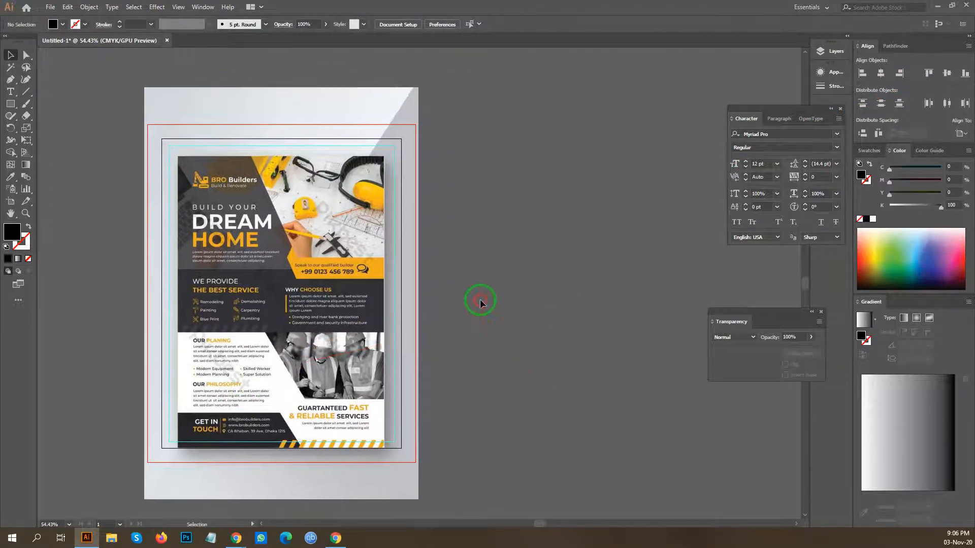
key("ctrl+a")
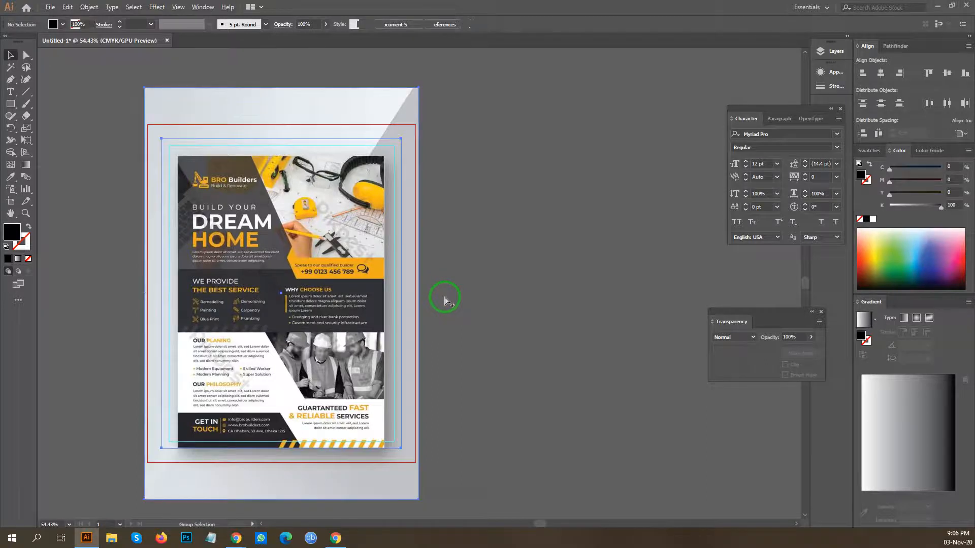
left_click(507, 336)
left_click_drag(274, 335, 570, 365)
left_click_drag(146, 184, 239, 306)
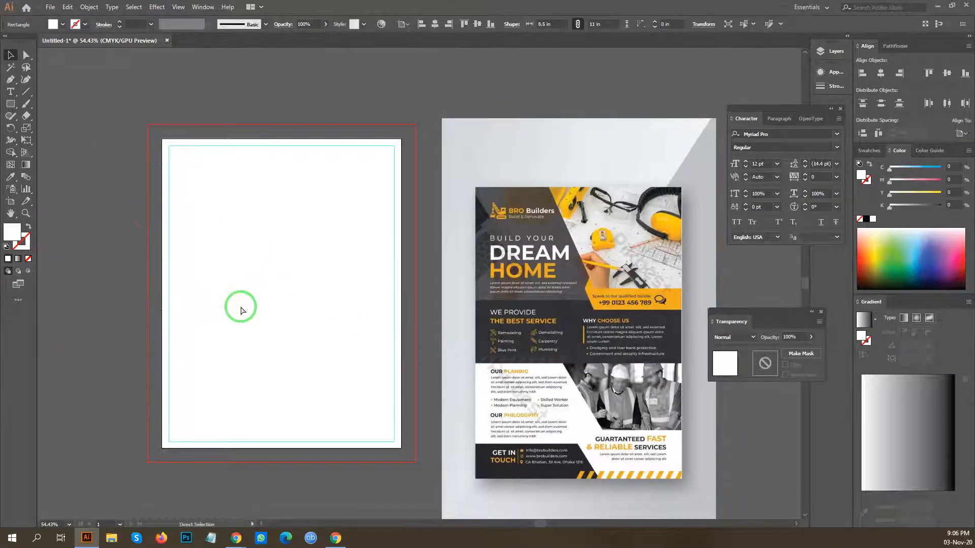
Move the reference flyer image back onto the artboard, center it both ways and enlarge it proportionally until the flyer spans the page width.
left_click(413, 256)
left_click_drag(607, 285, 315, 268)
left_click(881, 73)
left_click(947, 73)
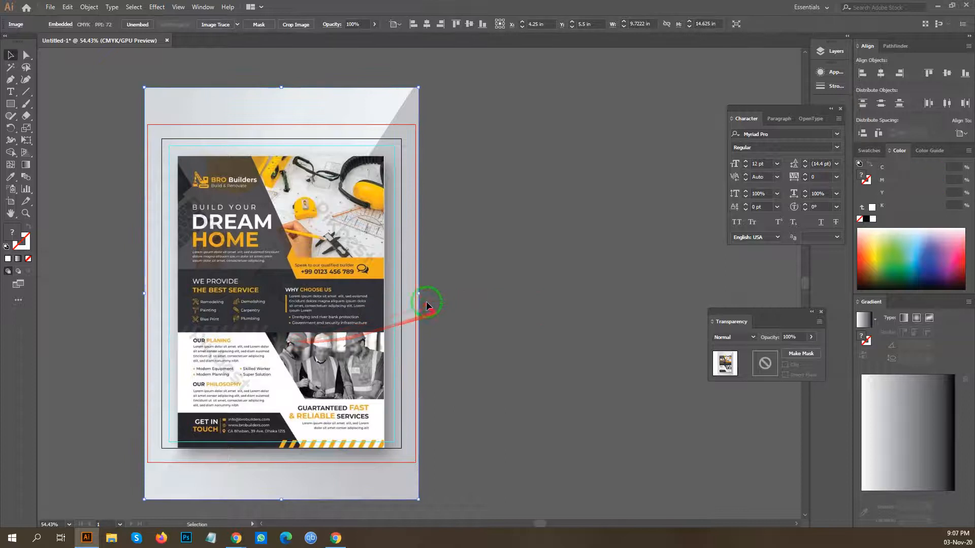
left_click_drag(419, 294, 441, 296)
left_click(361, 340)
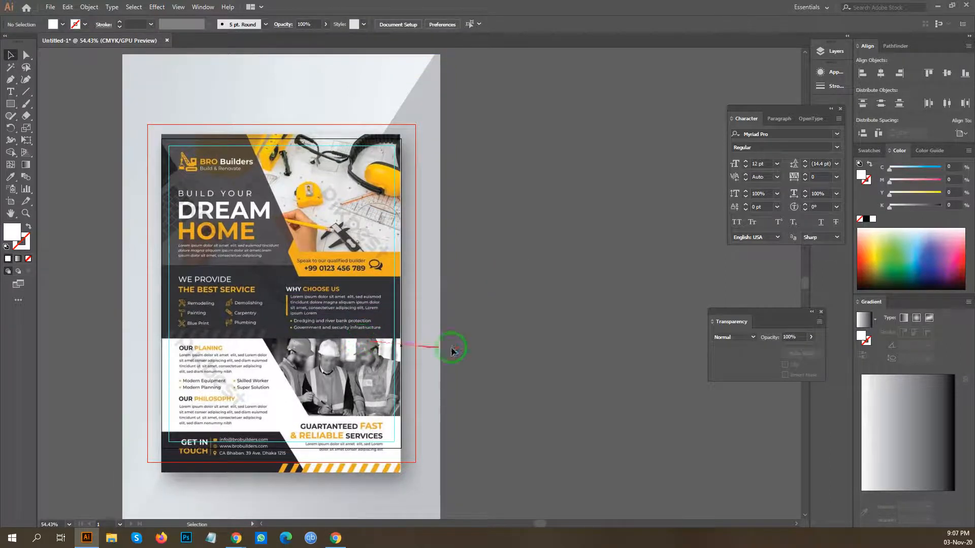
Examine how the enlarged reference flyer's layout fits the page edges and margin guides.
scroll(446, 338, "down", 1)
left_click_drag(470, 341, 341, 313)
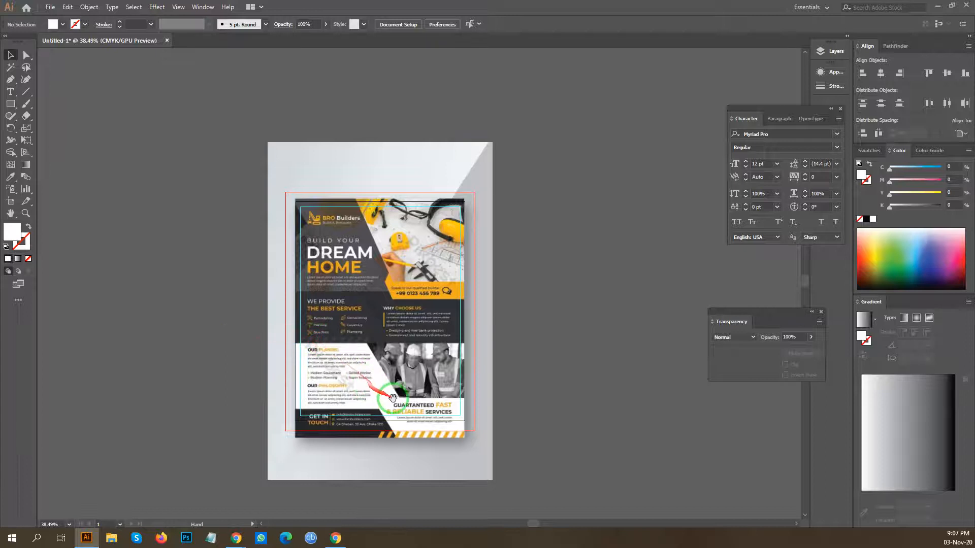
left_click_drag(397, 400, 323, 374)
scroll(401, 330, "up", 5)
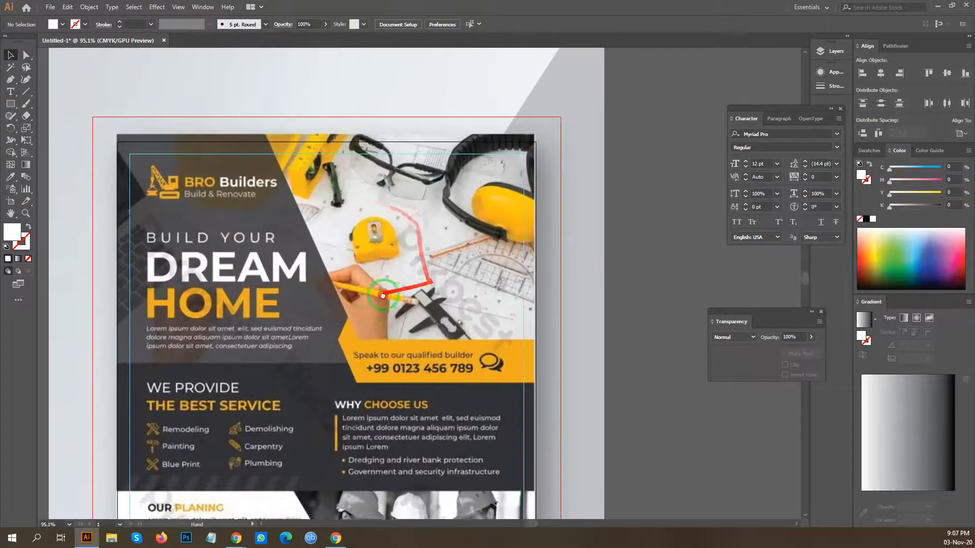
scroll(401, 331, "down", 3)
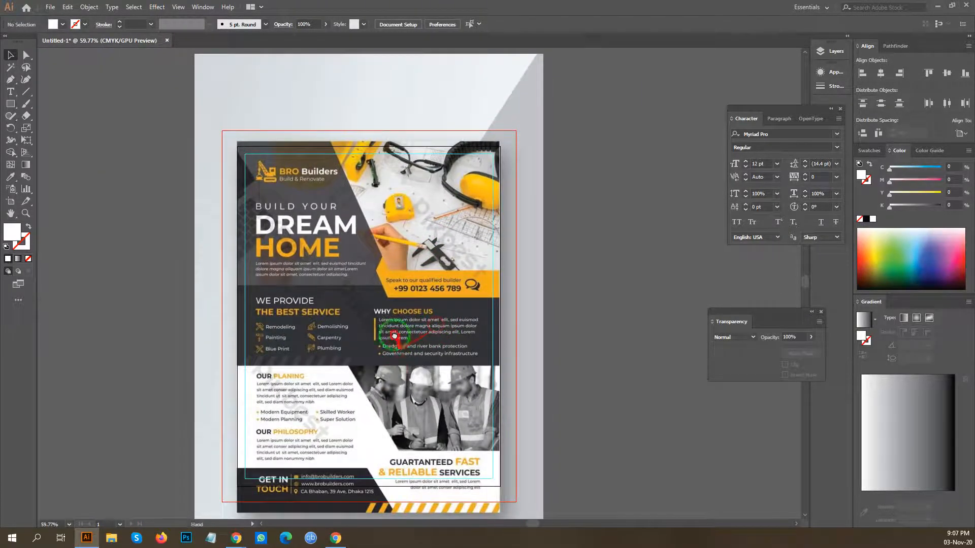
scroll(471, 307, "down", 1)
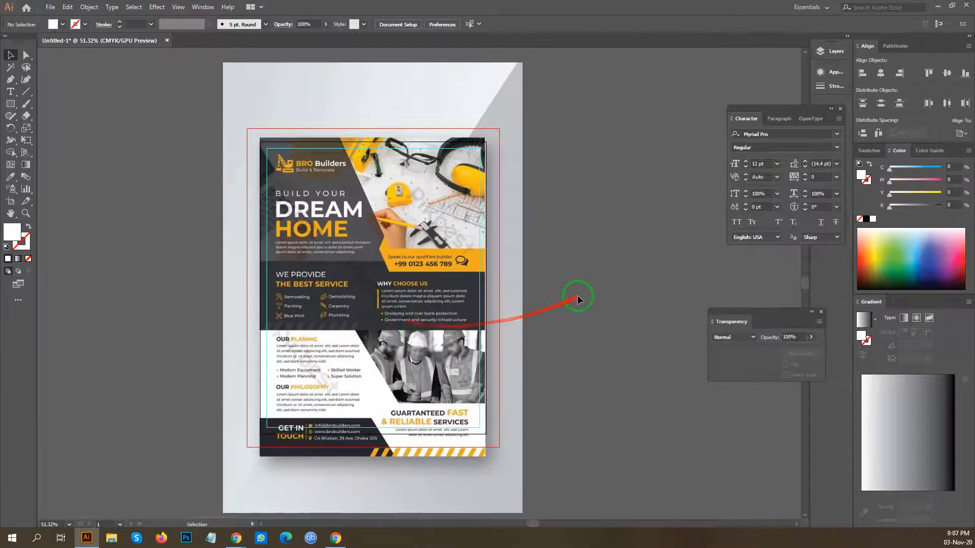
scroll(339, 240, "up", 1)
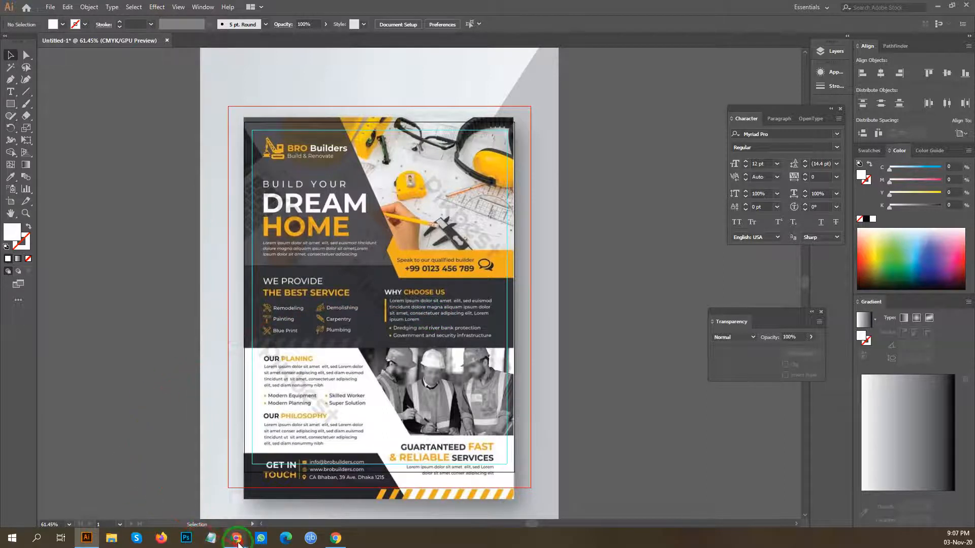
Switch to Chrome, search Google for "pixabay" in a new tab and open the Pixabay site.
mouse_move(236, 537)
left_click(205, 501)
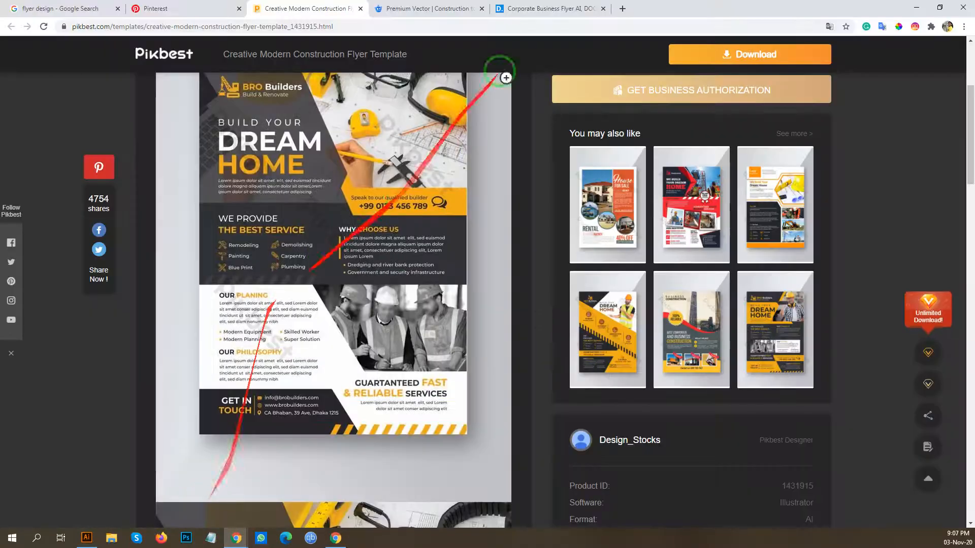
left_click(626, 9)
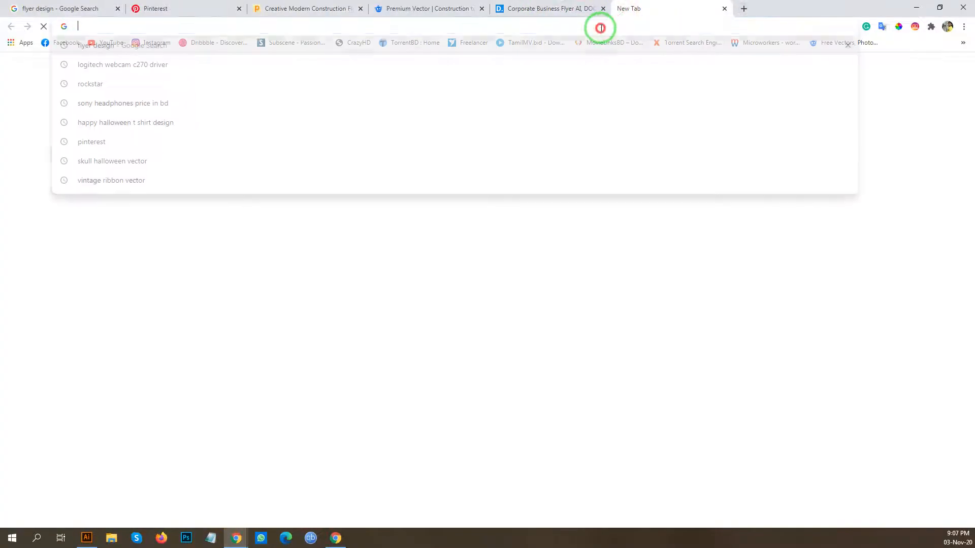
left_click(600, 26)
type("pi")
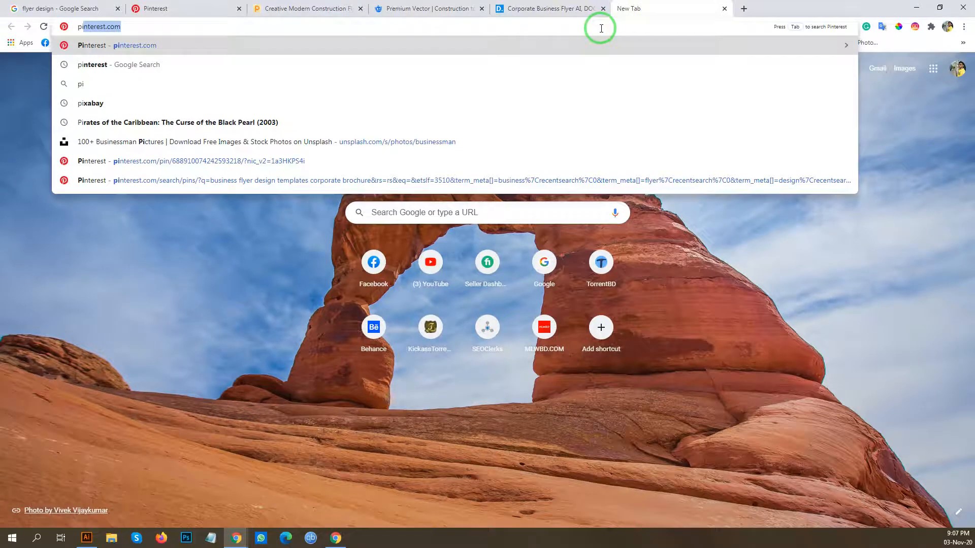
type("x")
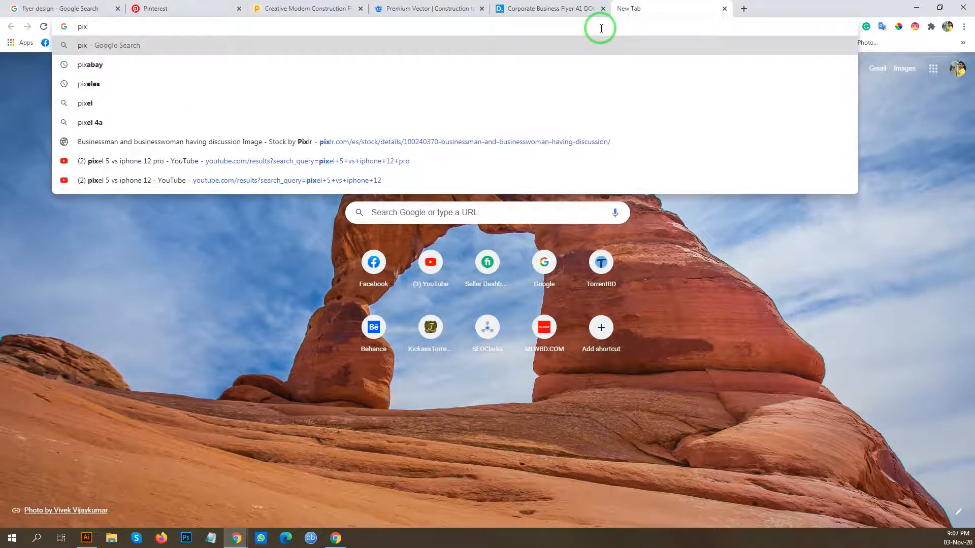
key("Down")
key("Return")
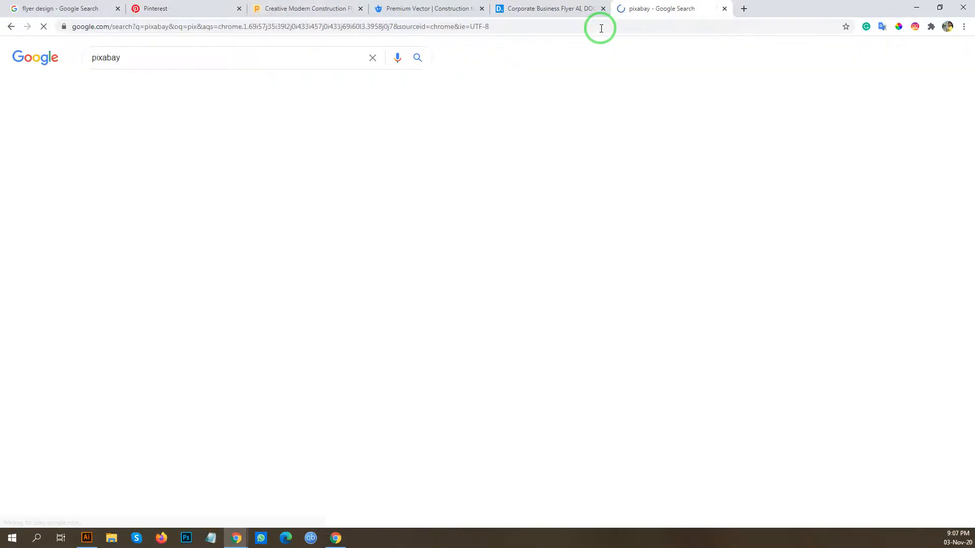
left_click(110, 142)
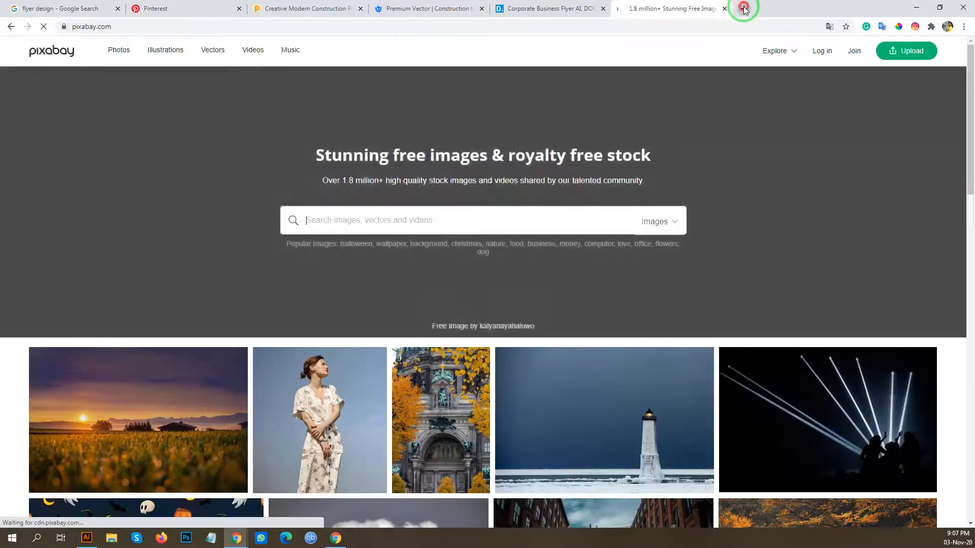
Open unsplash.com in another new browser tab.
left_click(743, 8)
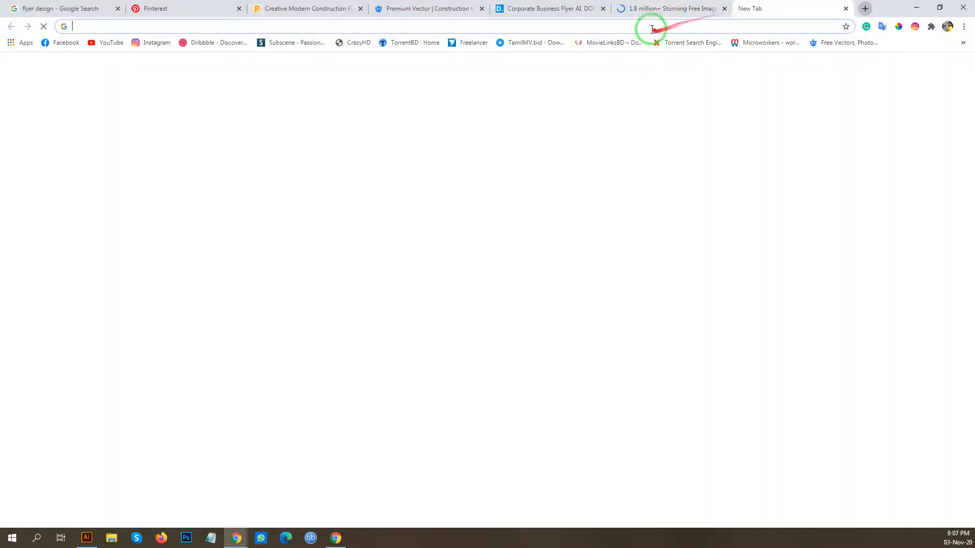
left_click(649, 26)
left_click(118, 225)
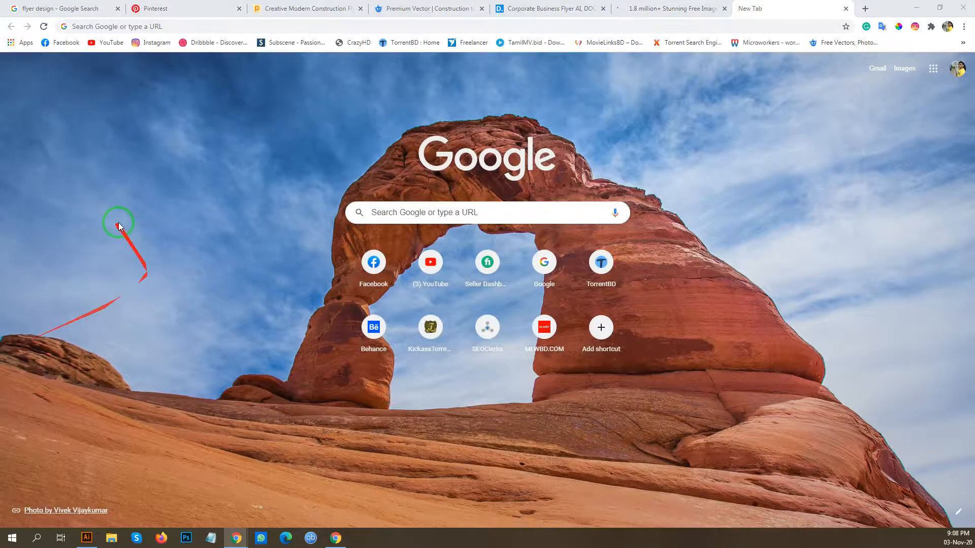
left_click(159, 26)
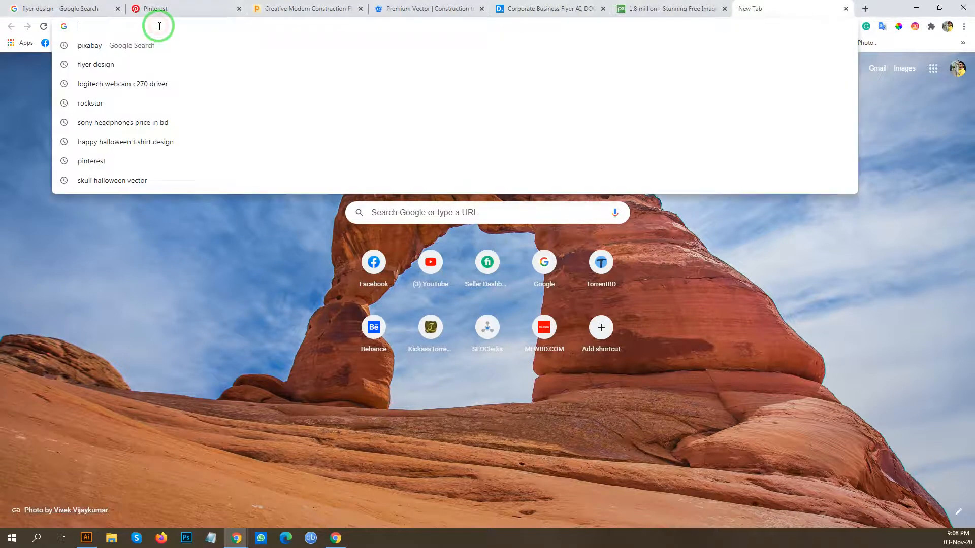
type("unsplash.com")
key("Return")
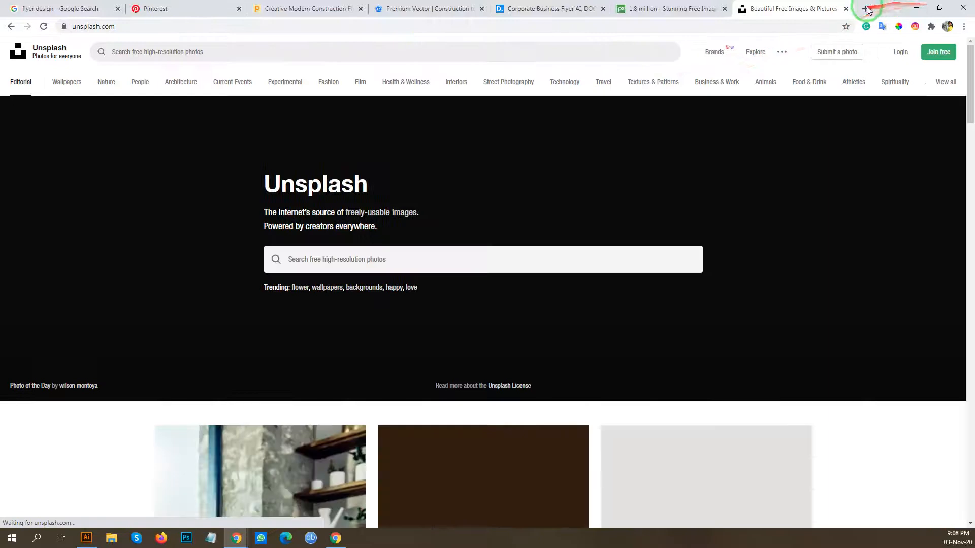
Open the Pexels stock photo site in a new browser tab through a Google search.
left_click(865, 8)
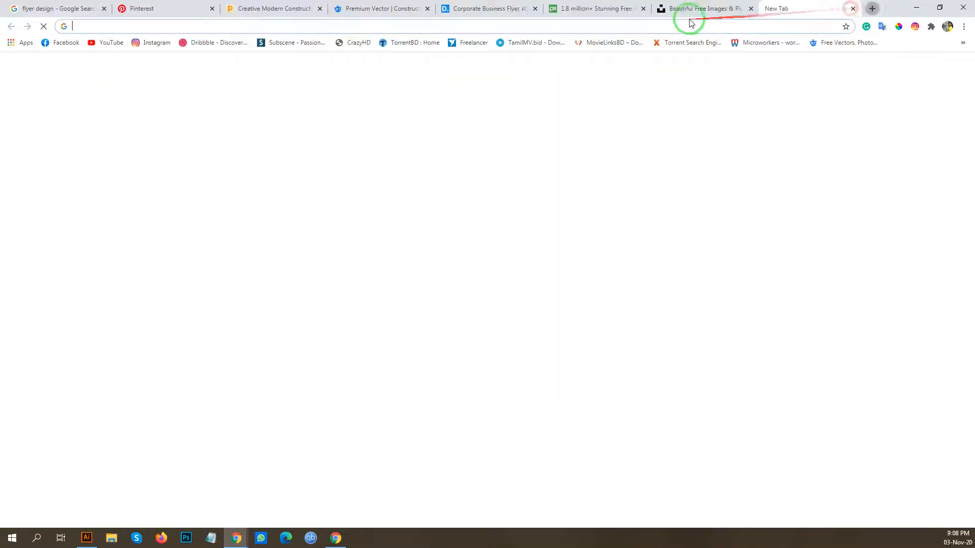
left_click(680, 27)
type("piex")
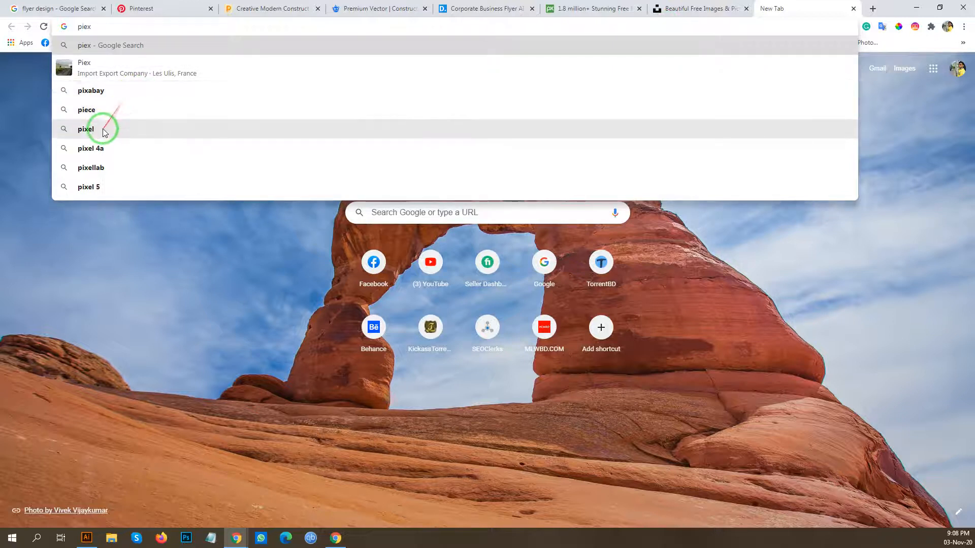
left_click(110, 26)
key("BackSpace")
key("BackSpace")
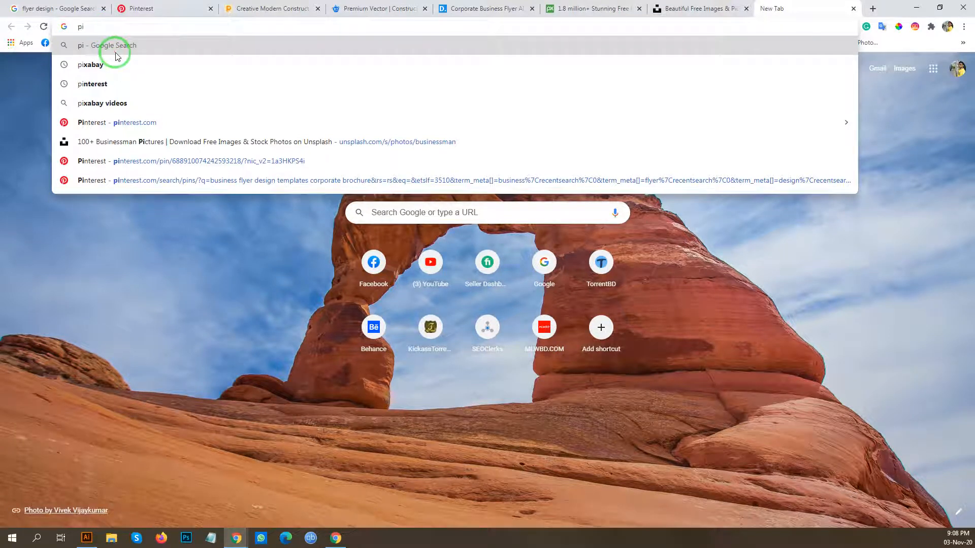
type("xe")
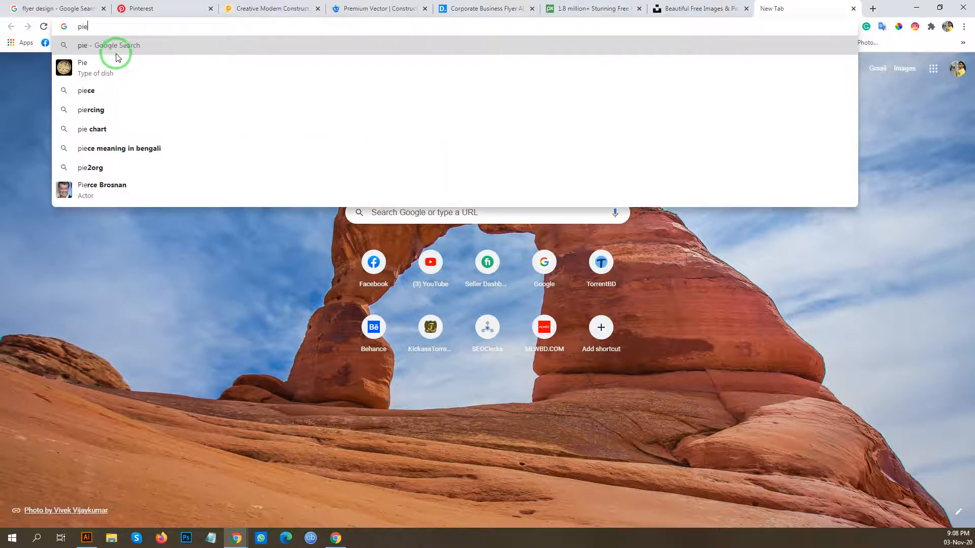
left_click(105, 65)
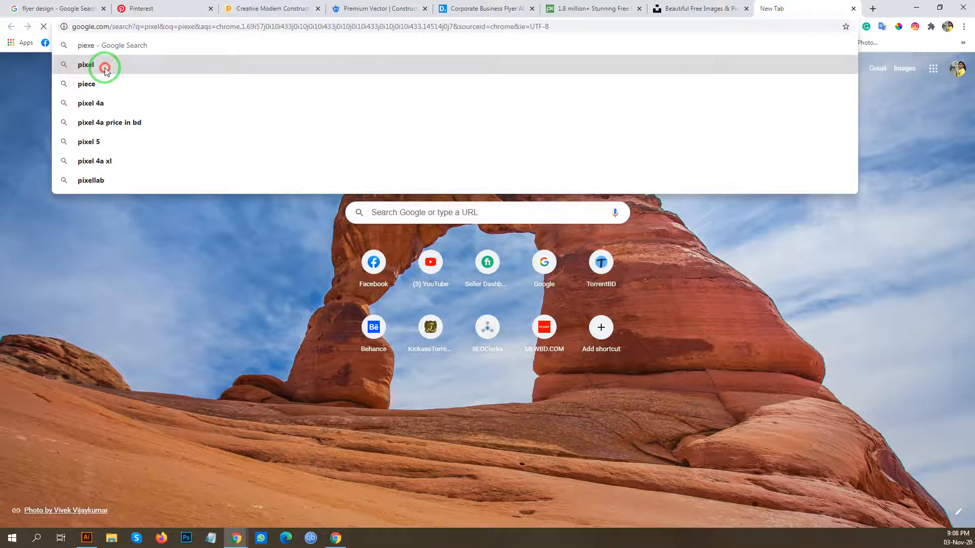
left_click(166, 145)
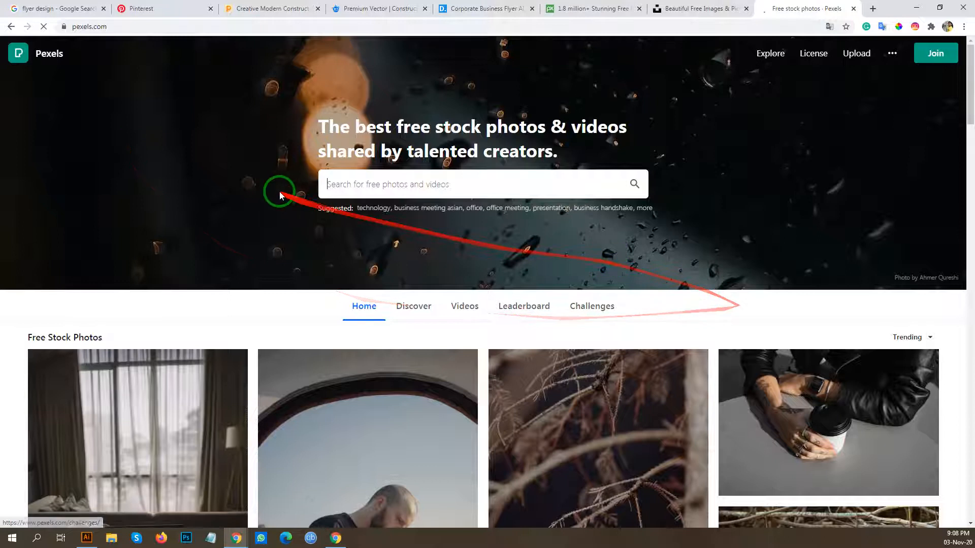
Review the open Pexels, Unsplash and Pixabay pages as stock photo sources and return to the flyer design image results.
left_click(138, 29)
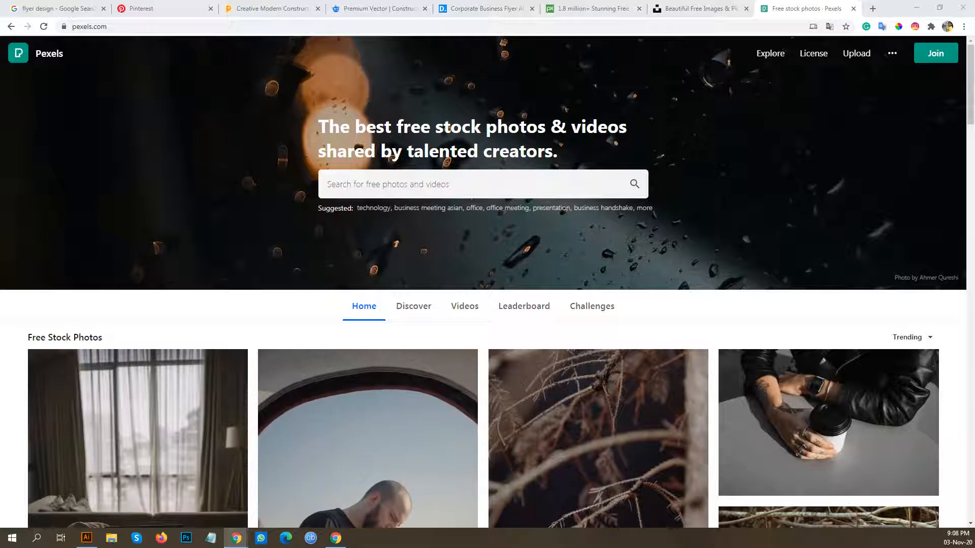
left_click(704, 6)
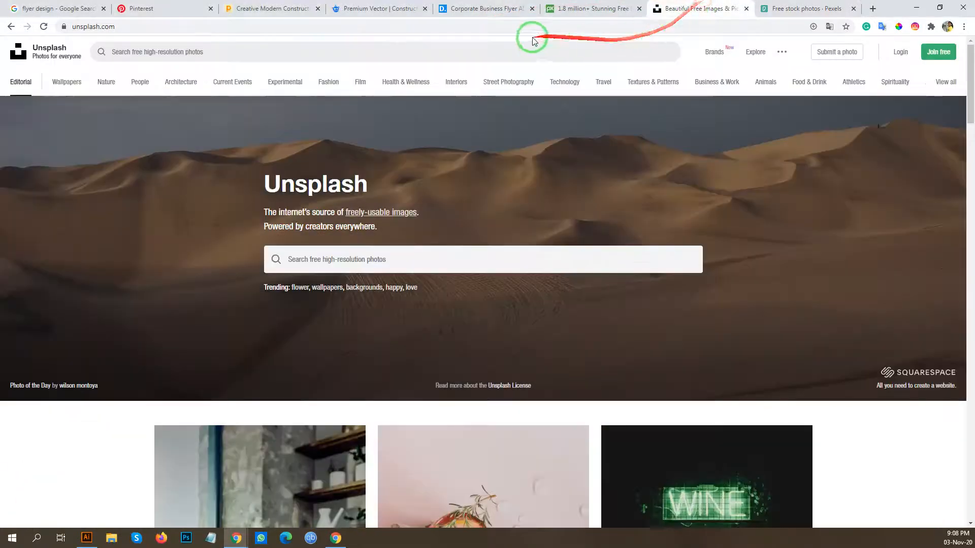
left_click(475, 27)
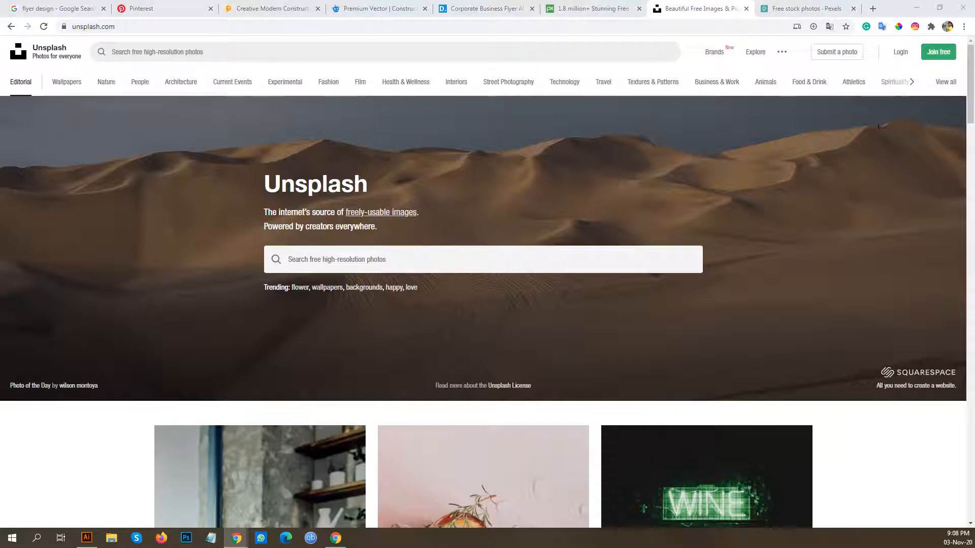
left_click(589, 9)
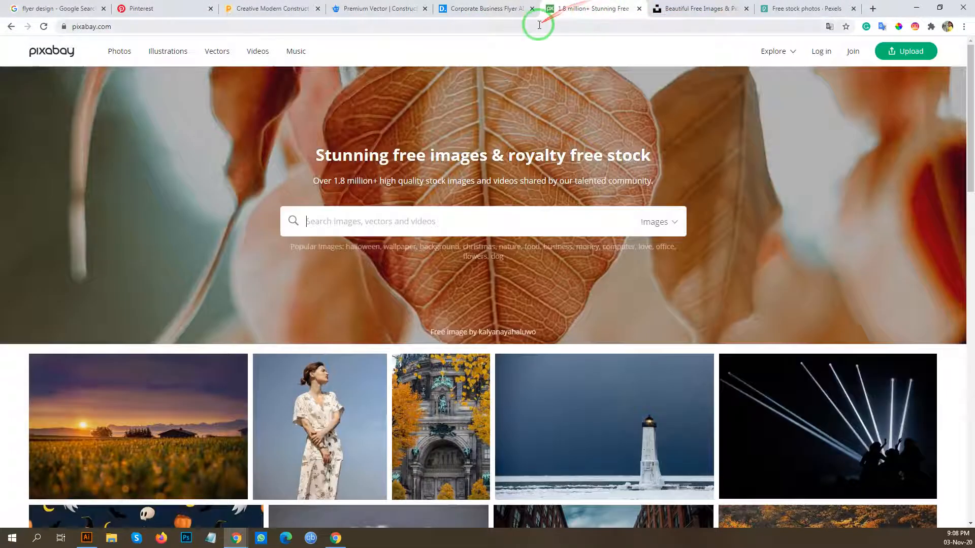
left_click(537, 25)
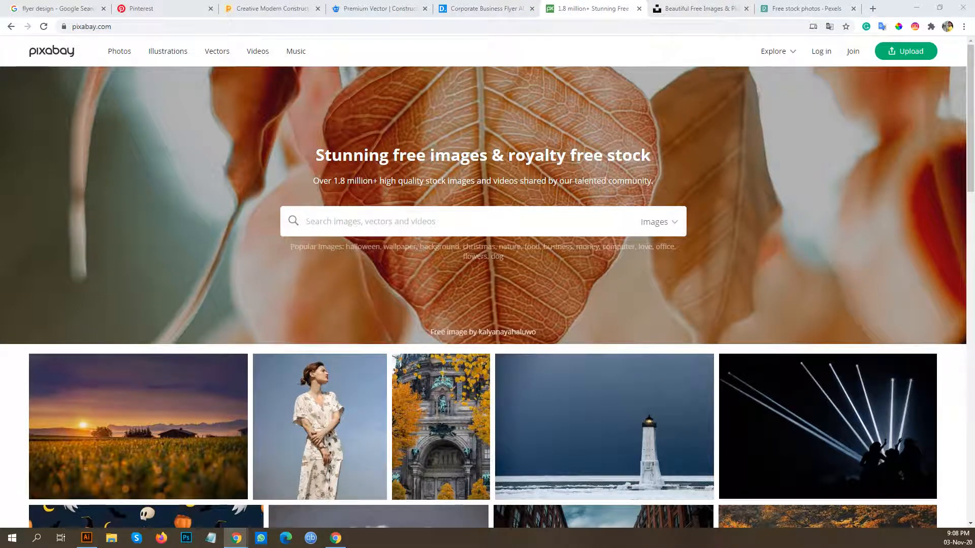
left_click(71, 8)
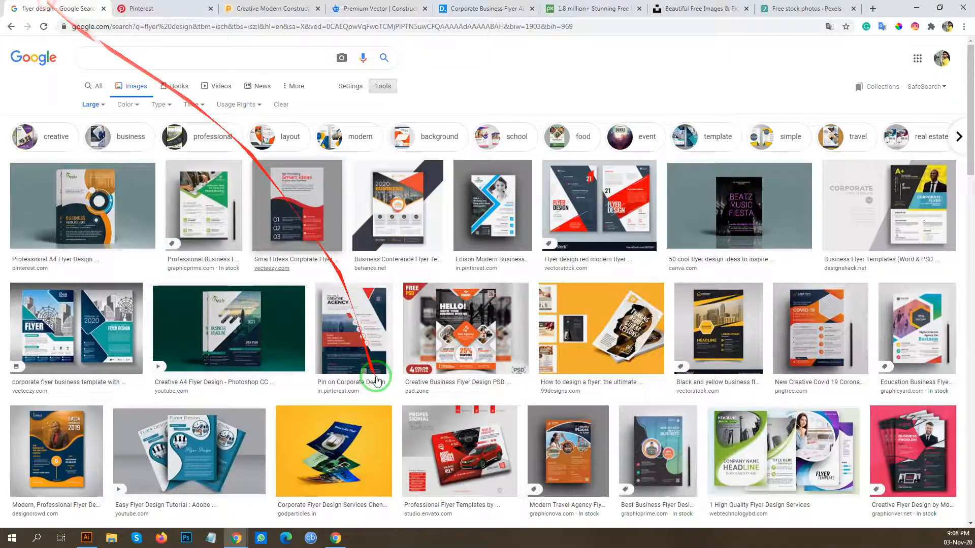
Switch back to Illustrator and examine the reference flyer's header, service sections, photos and footer up close.
left_click(86, 538)
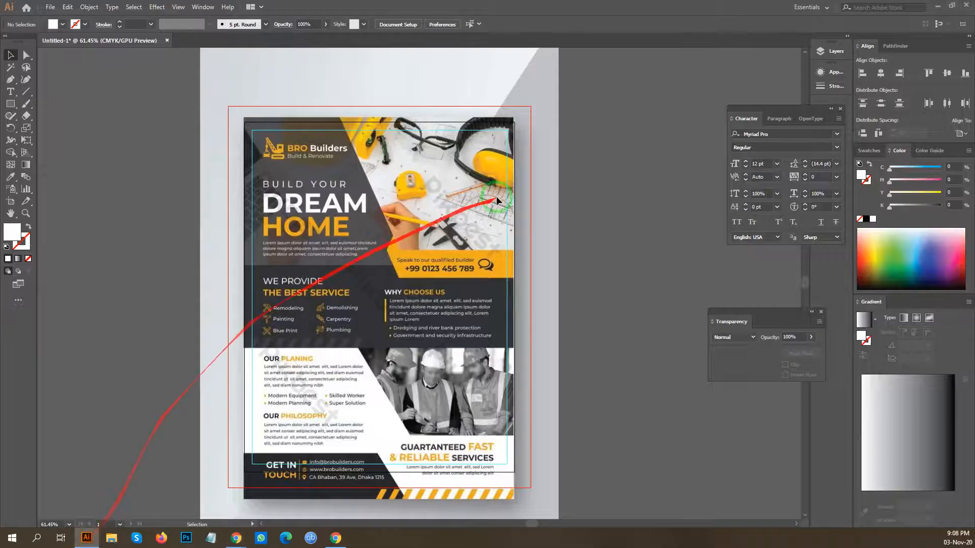
left_click_drag(569, 277, 288, 215)
left_click_drag(252, 335, 255, 309)
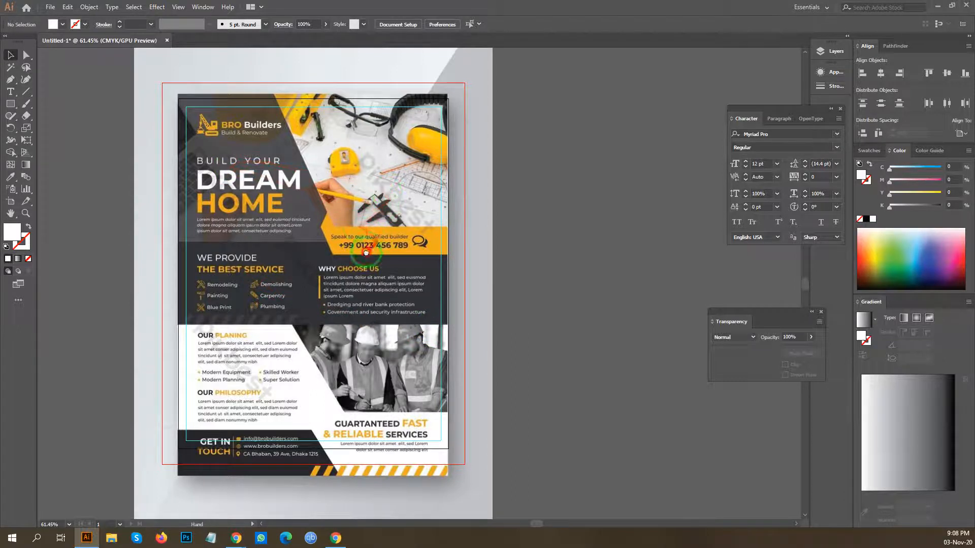
left_click_drag(366, 253, 369, 239)
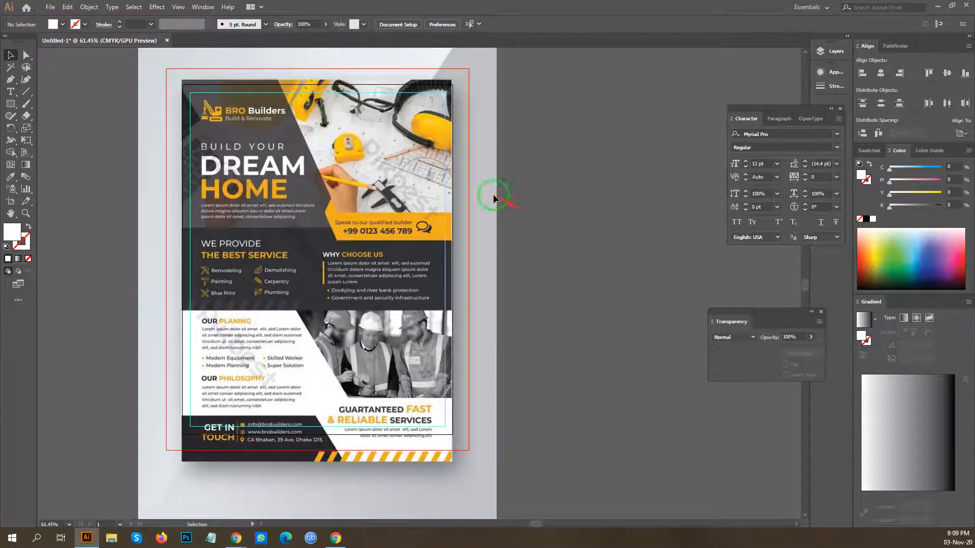
left_click_drag(494, 195, 515, 224)
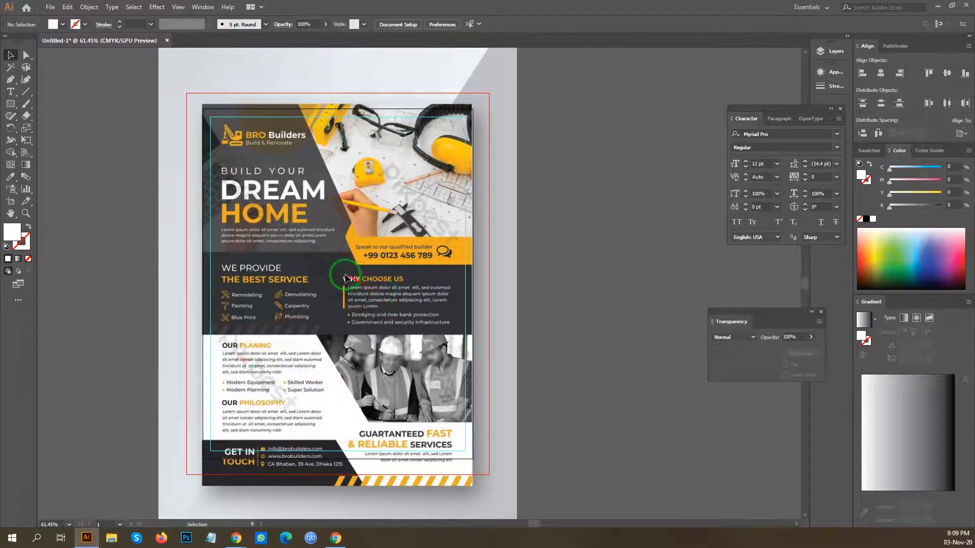
scroll(276, 144, "up", 3)
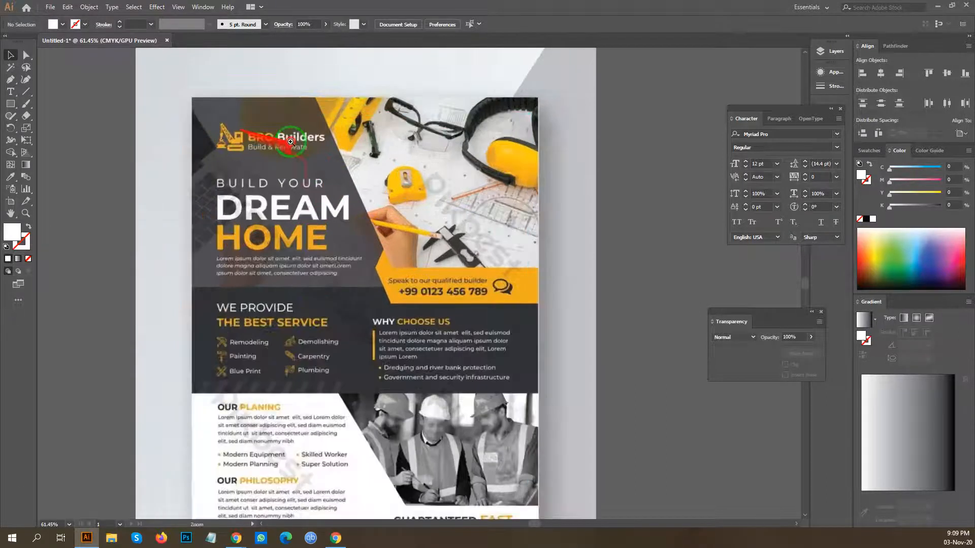
scroll(318, 215, "down", 2)
scroll(335, 261, "up", 2)
scroll(358, 263, "down", 1)
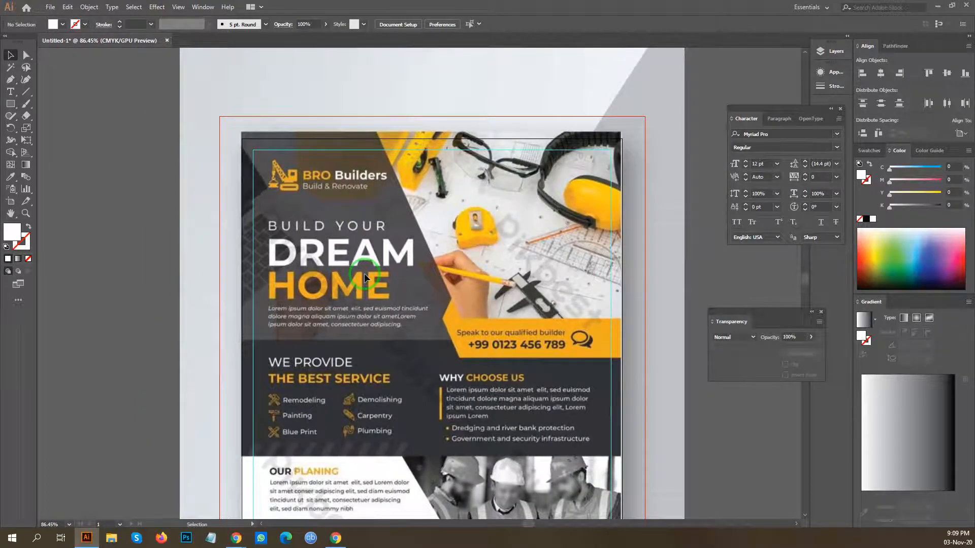
Draw a white rectangle about 8.5 by 2.59 in across the page over the reference flyer's dark service section.
scroll(286, 279, "down", 2)
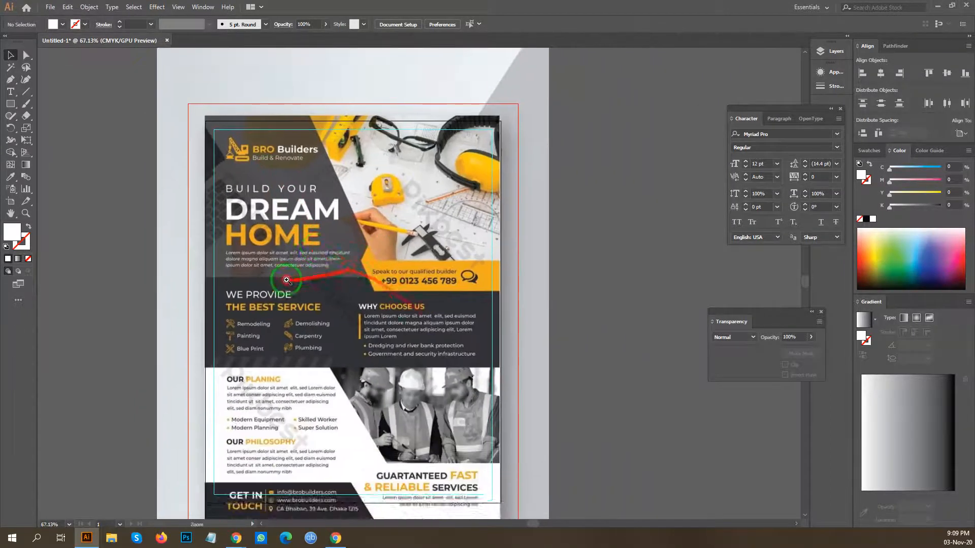
scroll(286, 279, "up", 1)
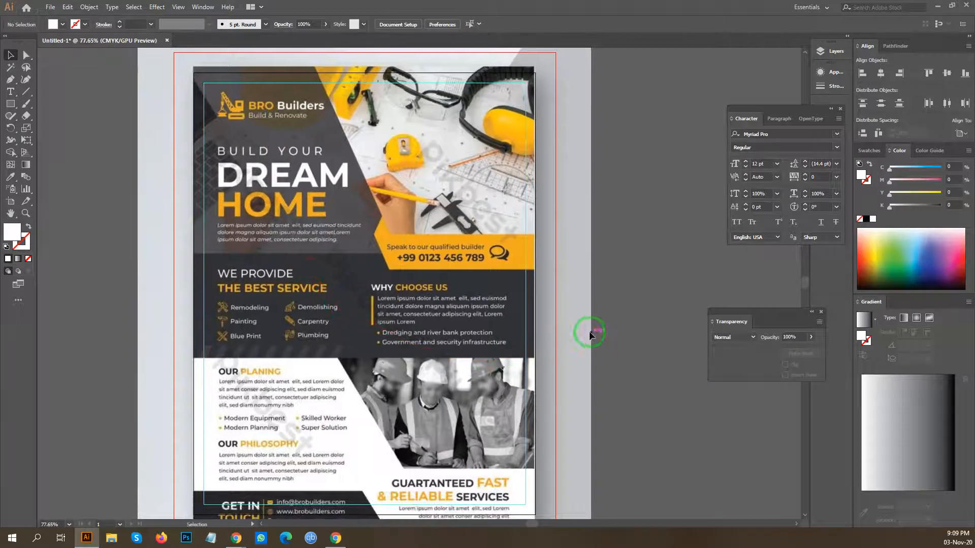
key("m")
left_click_drag(193, 255, 537, 360)
key("v")
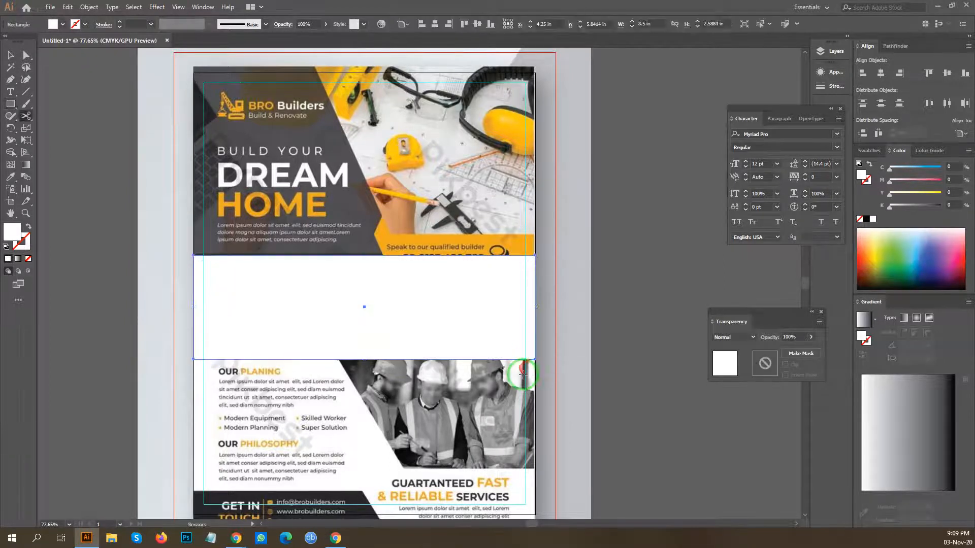
left_click(614, 331)
Fit the white rectangle's edges to the service section, making it about 8.5 by 2.63 in.
scroll(318, 285, "up", 3)
left_click(381, 283)
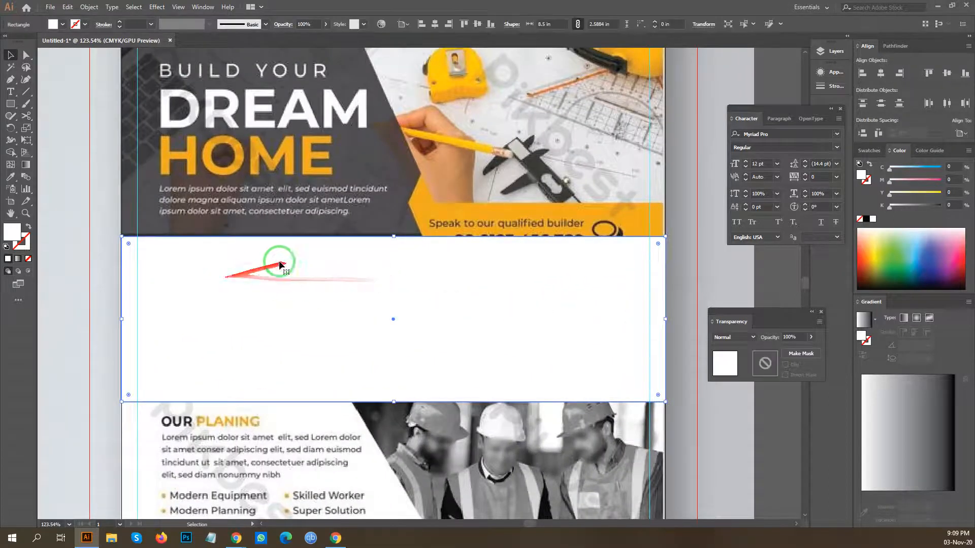
scroll(213, 253, "up", 5)
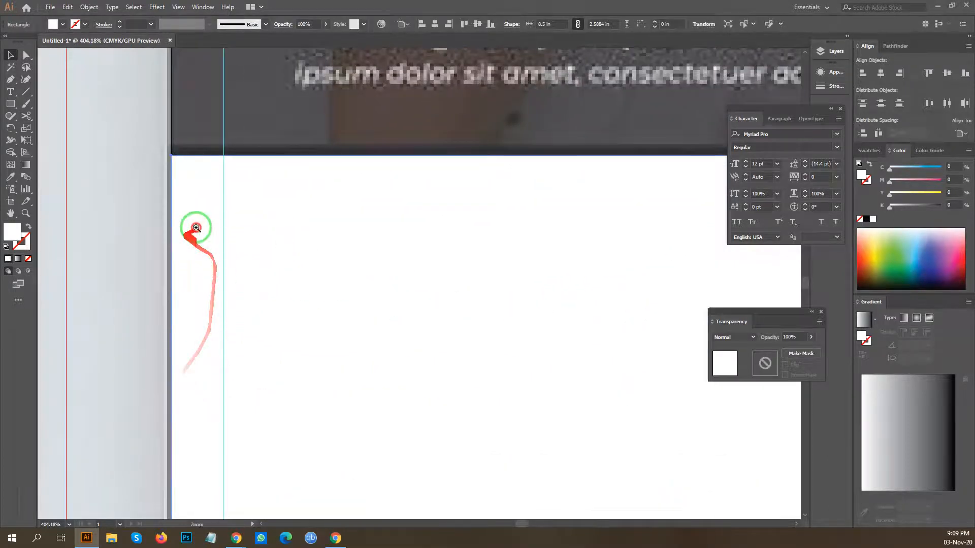
left_click_drag(185, 233, 226, 228)
left_click_drag(389, 253, 286, 265)
scroll(274, 268, "down", 6)
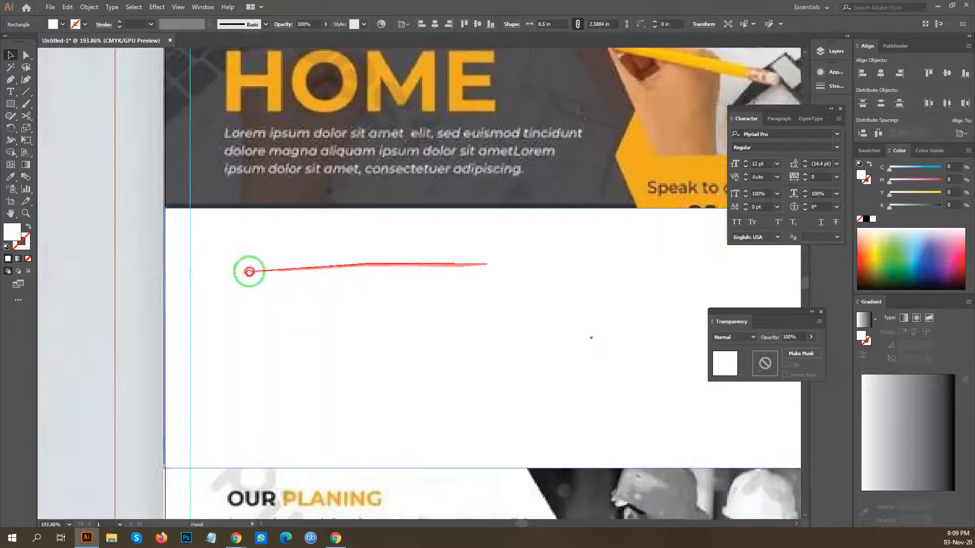
left_click_drag(504, 236, 503, 235)
left_click(477, 201)
left_click_drag(543, 191, 525, 196)
left_click_drag(525, 196, 319, 223)
left_click_drag(507, 327, 448, 313)
left_click_drag(294, 254, 369, 328)
left_click(425, 344)
left_click_drag(246, 407, 253, 359)
left_click_drag(471, 316, 642, 336)
left_click_drag(517, 365, 92, 364)
key("ctrl+z")
Reduce the white rectangle's opacity to 31% over the service section.
left_click(325, 24)
left_click_drag(333, 37, 299, 37)
left_click(217, 159)
left_click_drag(452, 143, 265, 284)
left_click(265, 285)
left_click(557, 270)
left_click_drag(576, 244, 627, 246)
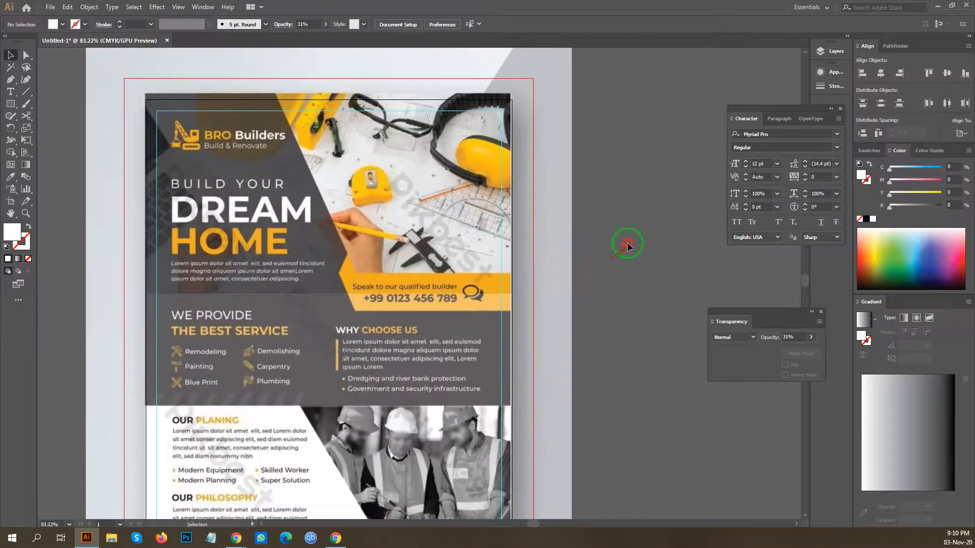
left_click(597, 237)
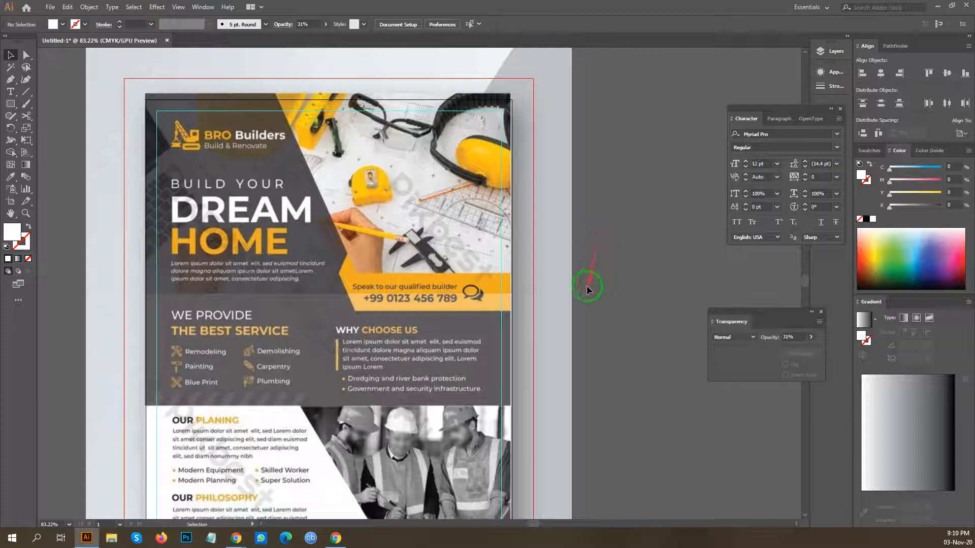
Try moving the translucent rectangle away from the service section and undo the move.
left_click(470, 329)
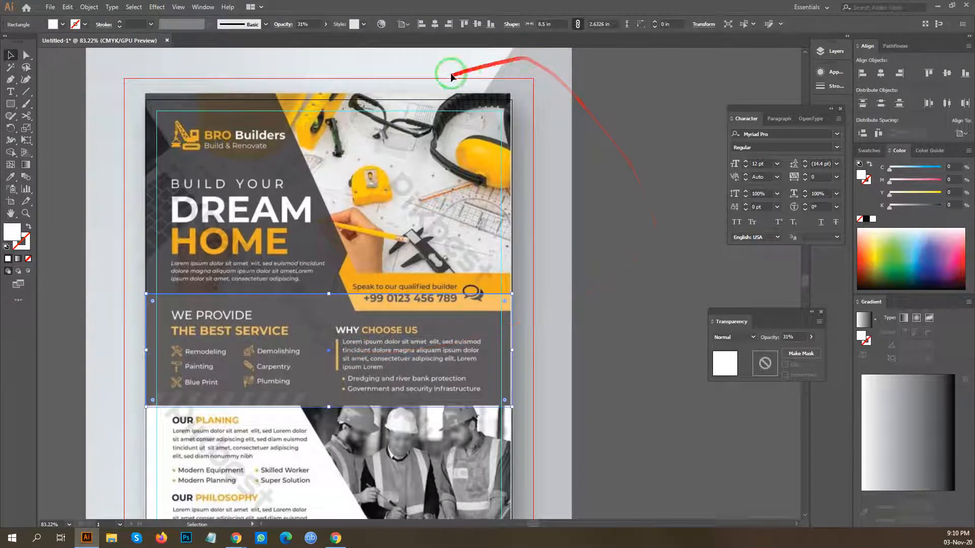
left_click(588, 273)
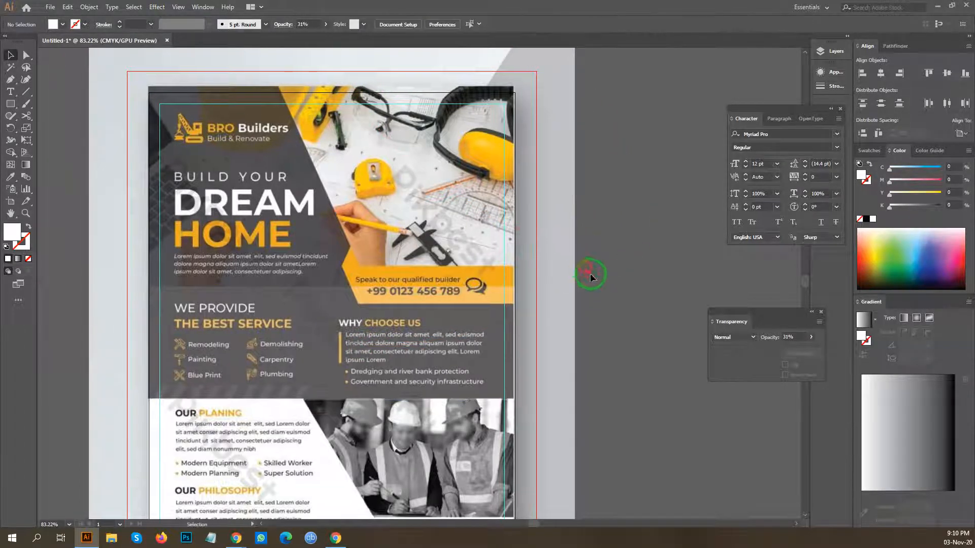
left_click_drag(531, 298, 596, 303)
left_click_drag(609, 255, 539, 352)
left_click(442, 330)
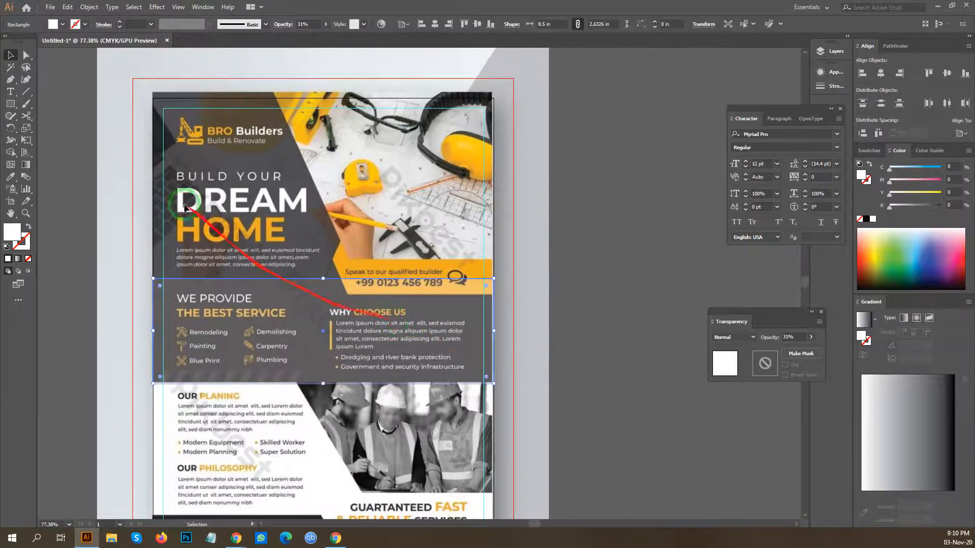
left_click(218, 60)
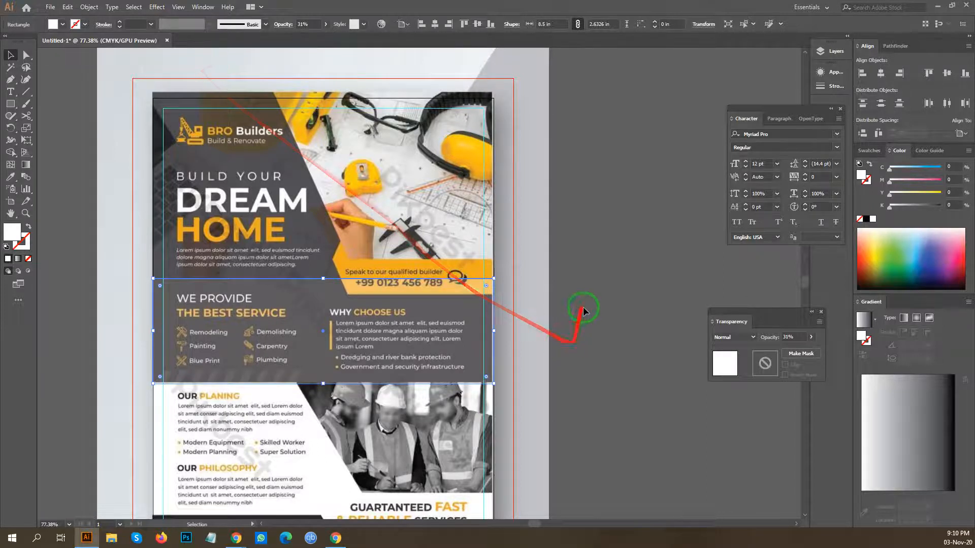
left_click_drag(295, 336, 615, 362)
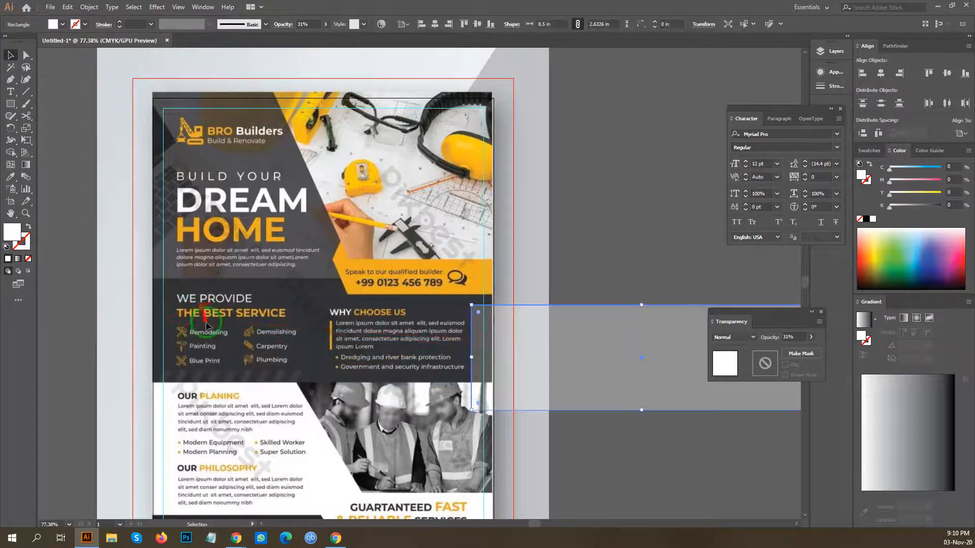
key("ctrl+z")
left_click(569, 402)
Draw a rectangle about 3.61 by 0.89 in over the orange contact band, reaching the page's outer edge.
scroll(429, 315, "up", 2)
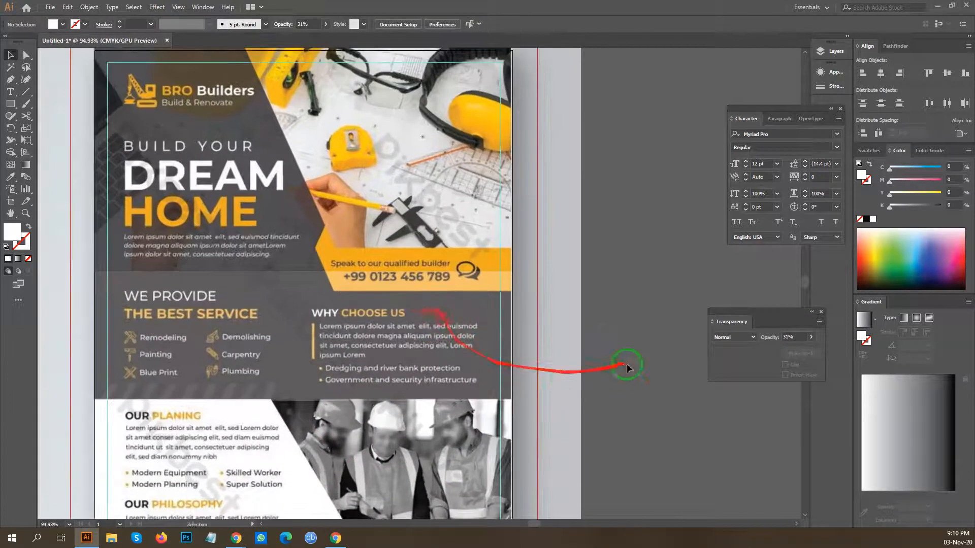
left_click_drag(588, 331, 594, 354)
scroll(577, 349, "up", 3)
scroll(505, 281, "down", 2)
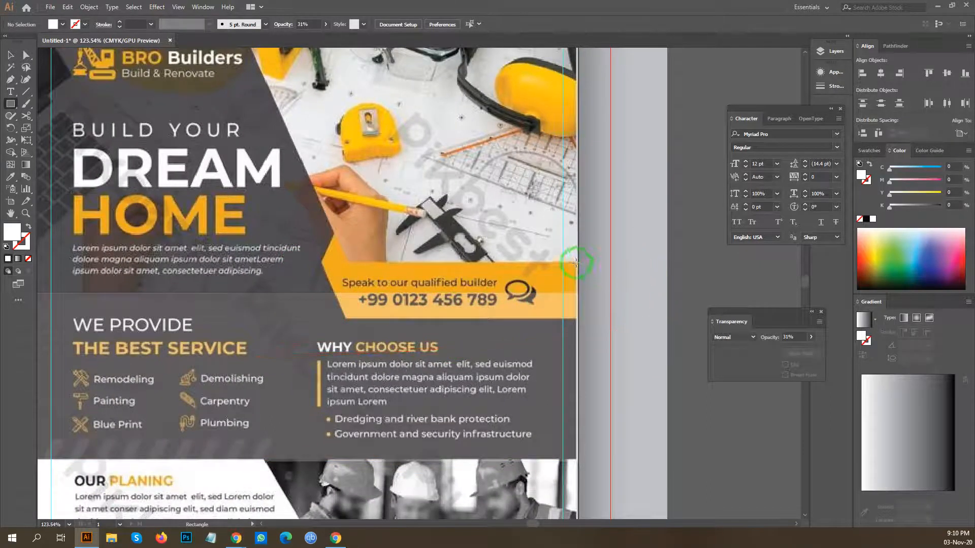
left_click_drag(582, 290, 345, 318)
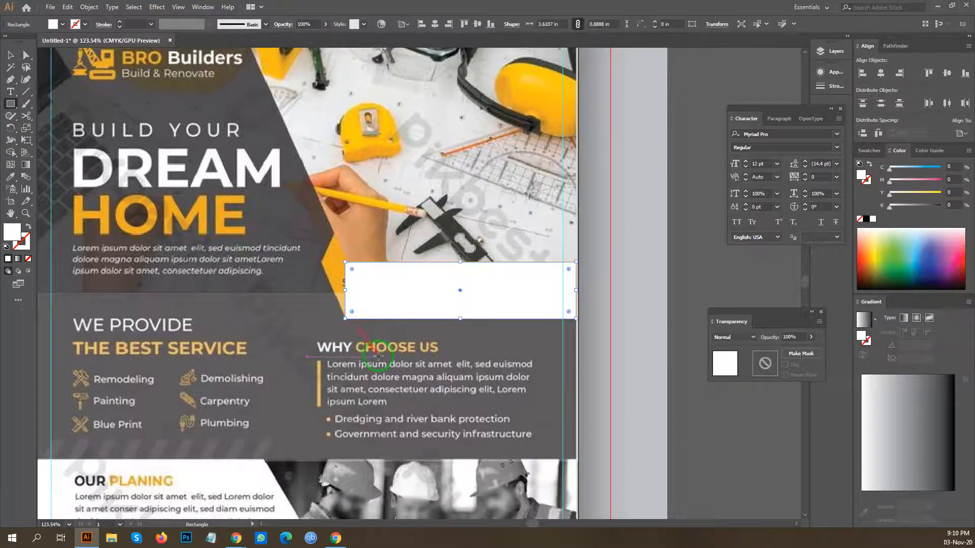
key("v")
scroll(583, 335, "right", 3)
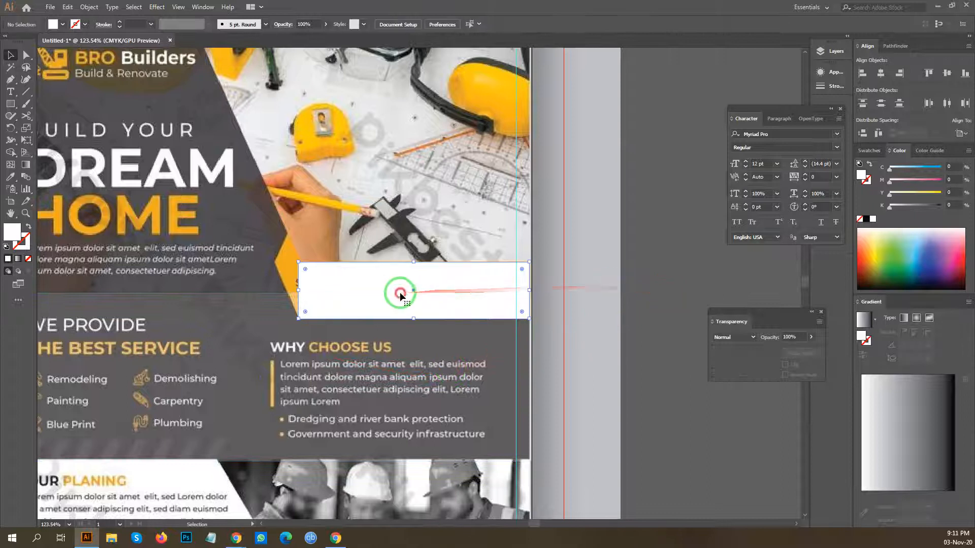
Fill the contact band rectangle with the orange sampled from the reference flyer.
key("i")
left_click(288, 265)
key("v")
left_click(635, 285)
left_click_drag(591, 269, 616, 320)
left_click_drag(570, 385, 638, 393)
left_click_drag(609, 437, 481, 320)
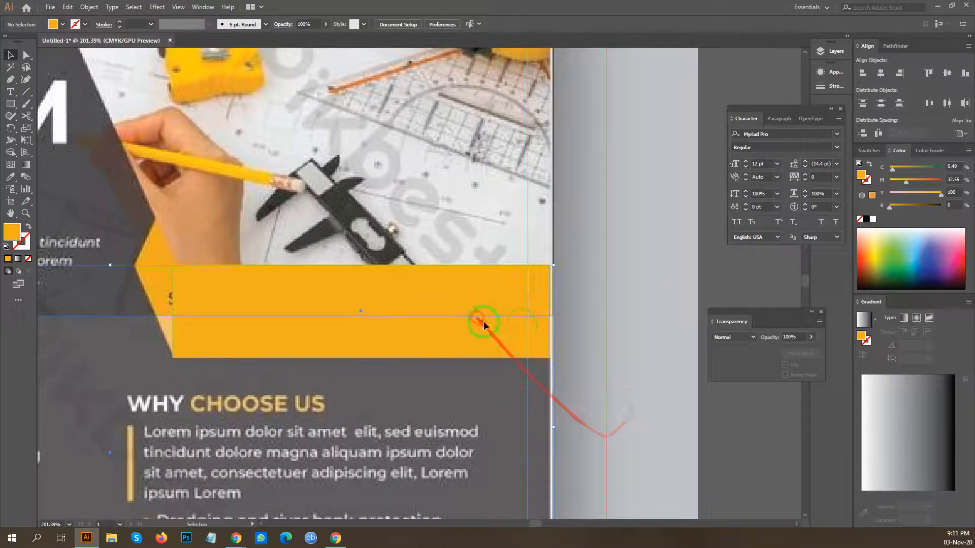
left_click_drag(566, 305, 635, 303)
left_click(598, 317)
Trace the lower part of the orange contact band with the Pen tool, including its slanted end.
key("p")
left_click(279, 365)
left_click(223, 436)
left_click(242, 411)
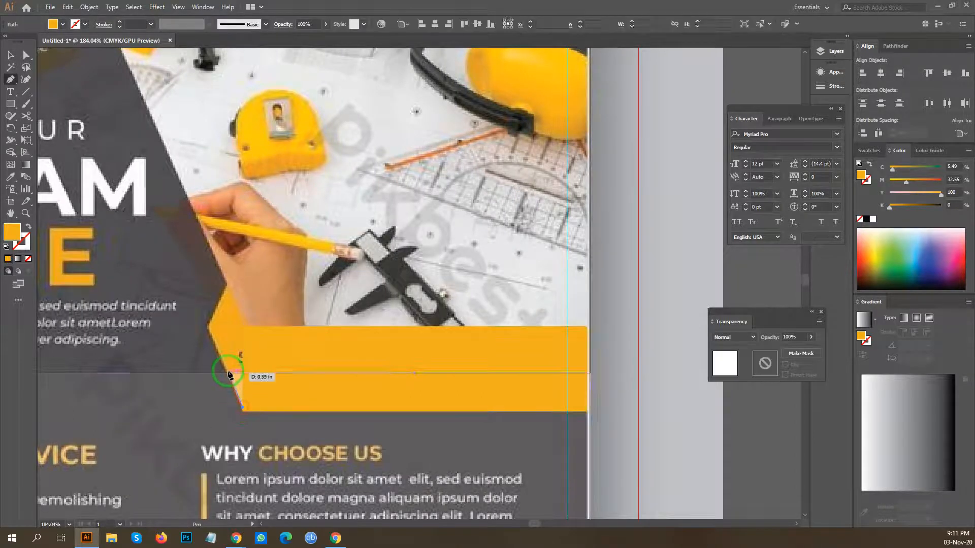
left_click(227, 374)
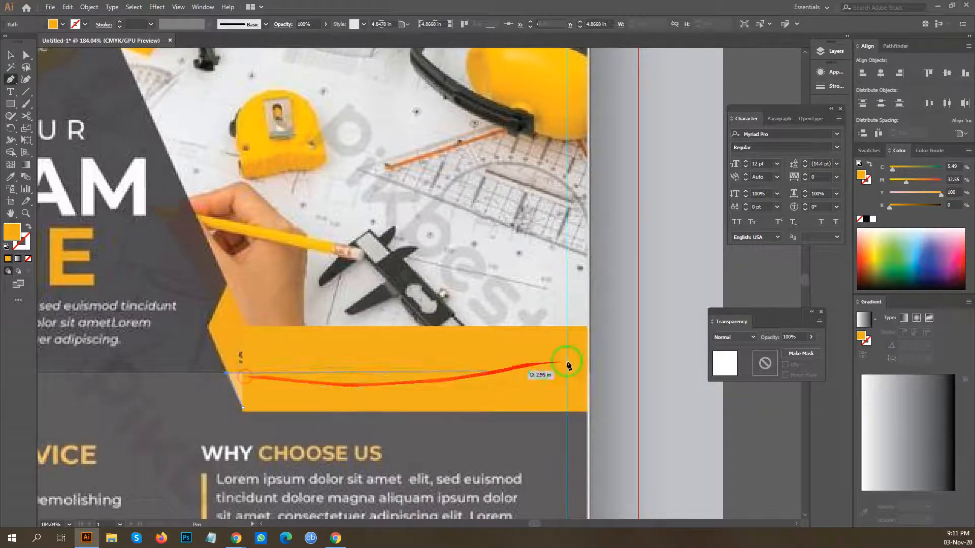
left_click(590, 376)
left_click(588, 412)
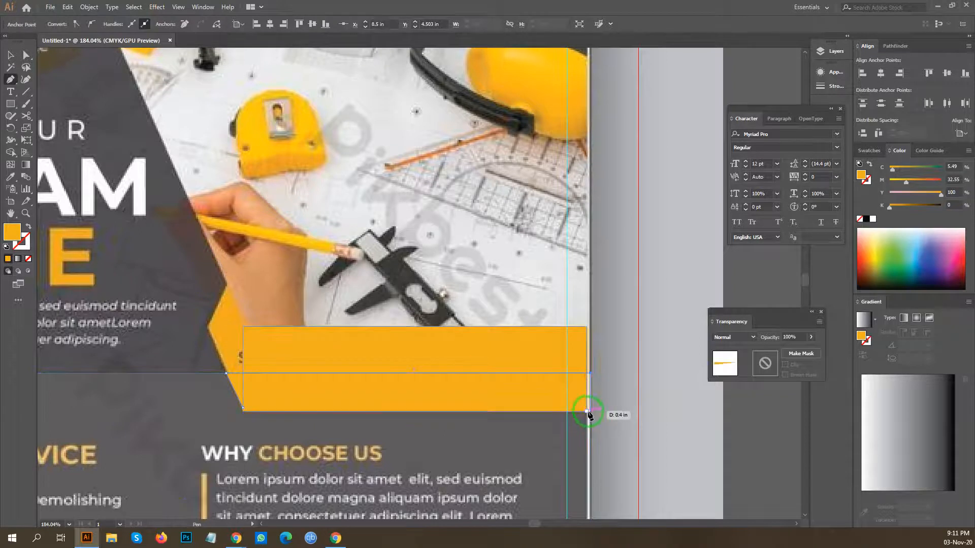
scroll(585, 397, "up", 5)
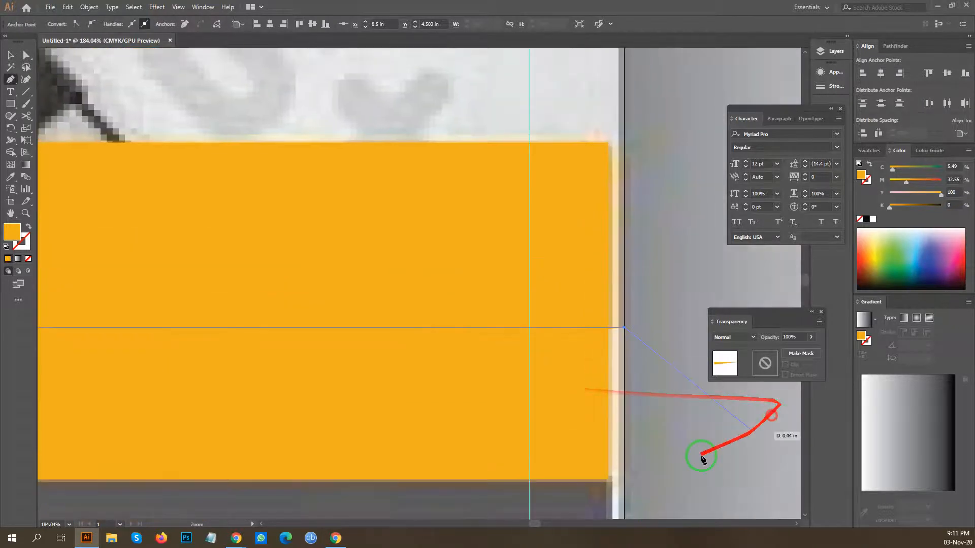
left_click(623, 477)
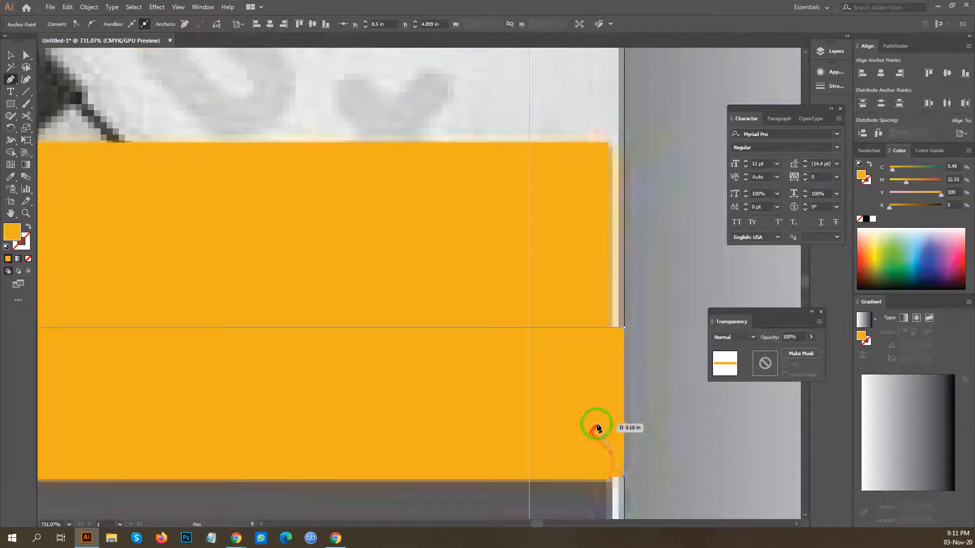
key("ctrl+z")
scroll(601, 393, "down", 1)
left_click(572, 410)
left_click(611, 460)
scroll(604, 424, "down", 2)
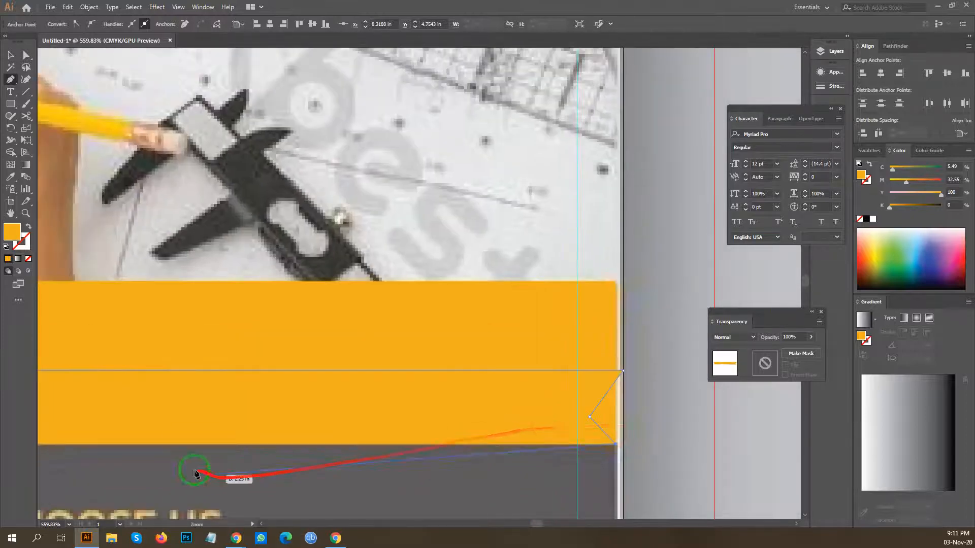
left_click_drag(191, 467, 437, 410)
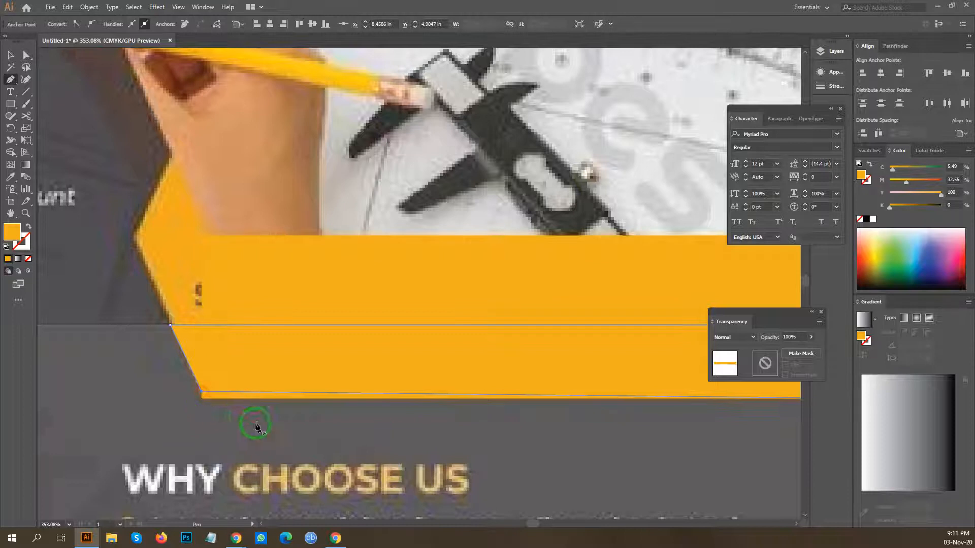
left_click(262, 431, "ctrl")
scroll(331, 299, "down", 2)
left_click_drag(329, 299, 311, 331)
Delete the orange rectangle and the traced shape covering the contact band.
key("v")
left_click(320, 332)
left_click(409, 321)
left_click_drag(429, 309, 452, 298)
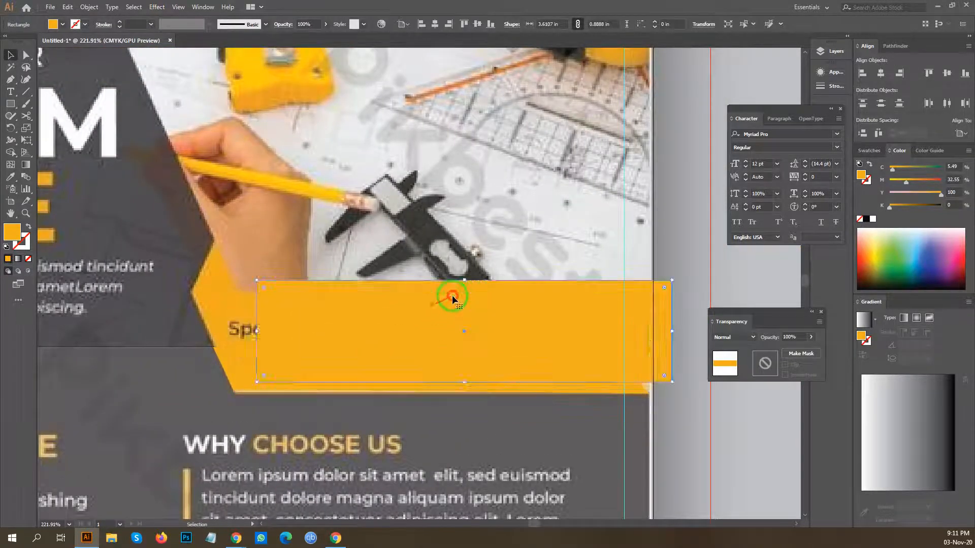
key("Delete")
left_click_drag(395, 357, 438, 332)
key("Delete")
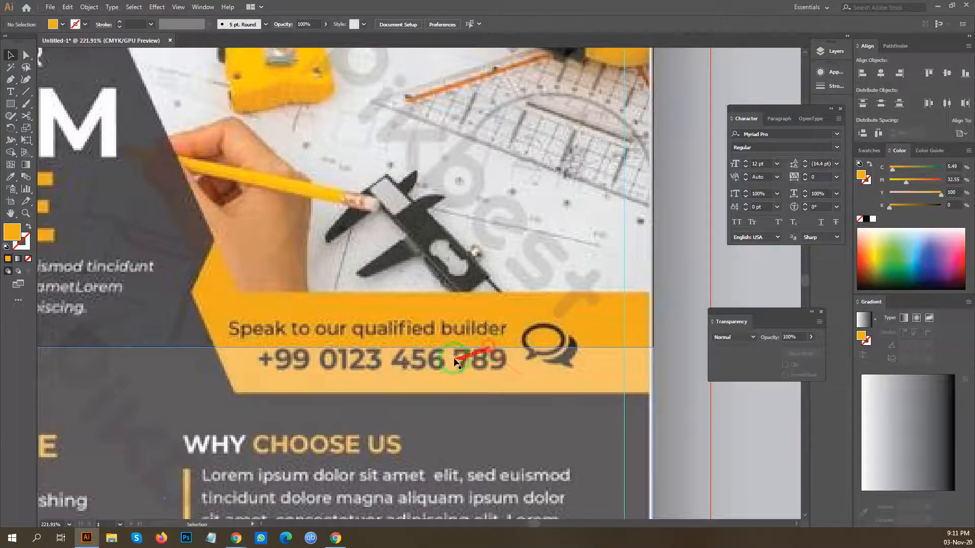
Draw a rectangle about 3.80 by 0.40 in over the contact band's lower part and fill it with the band's sampled orange.
left_click_drag(430, 392, 407, 314)
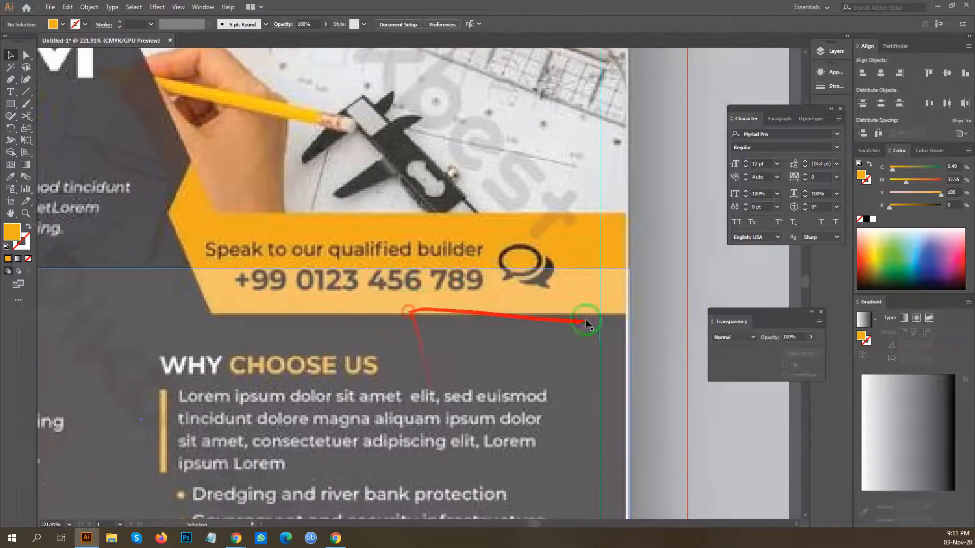
left_click(548, 352)
left_click(543, 358)
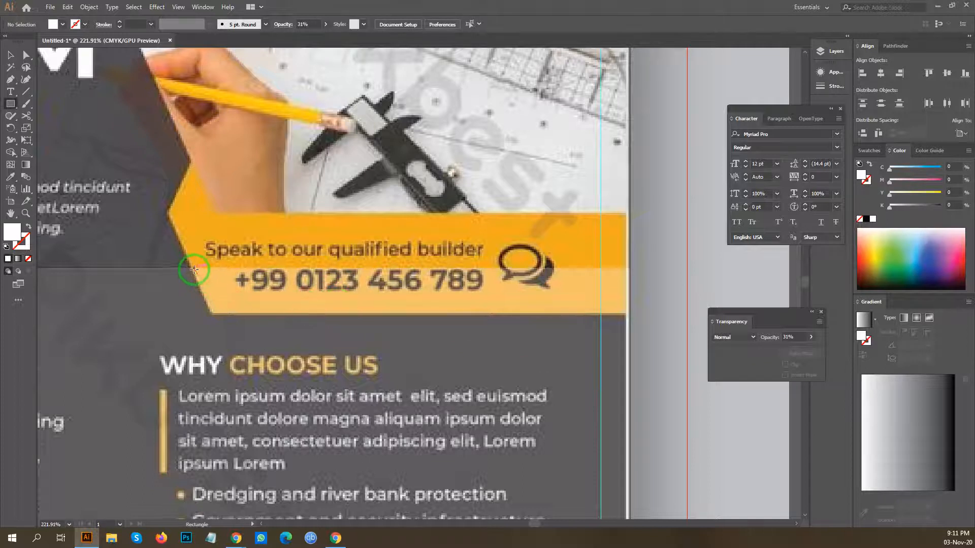
left_click_drag(193, 268, 630, 315)
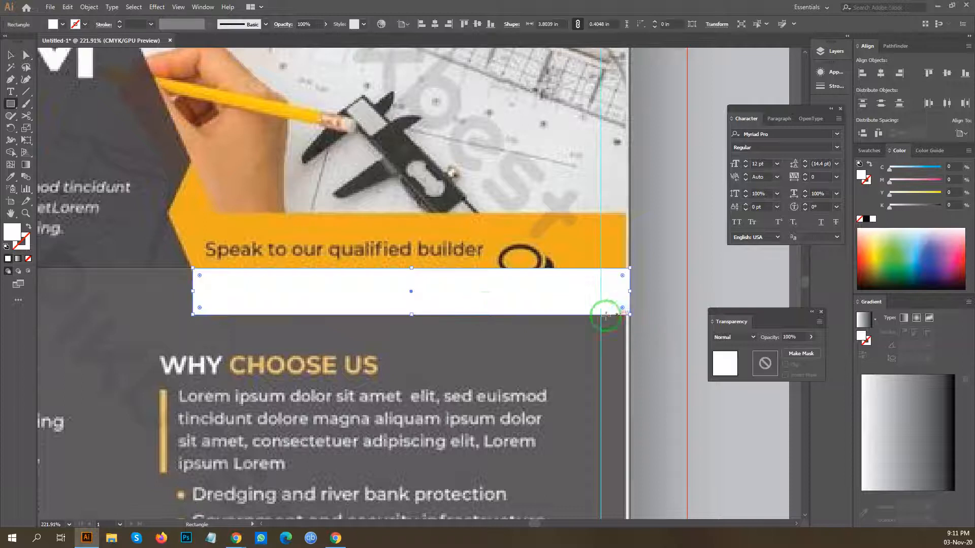
key("v")
key("i")
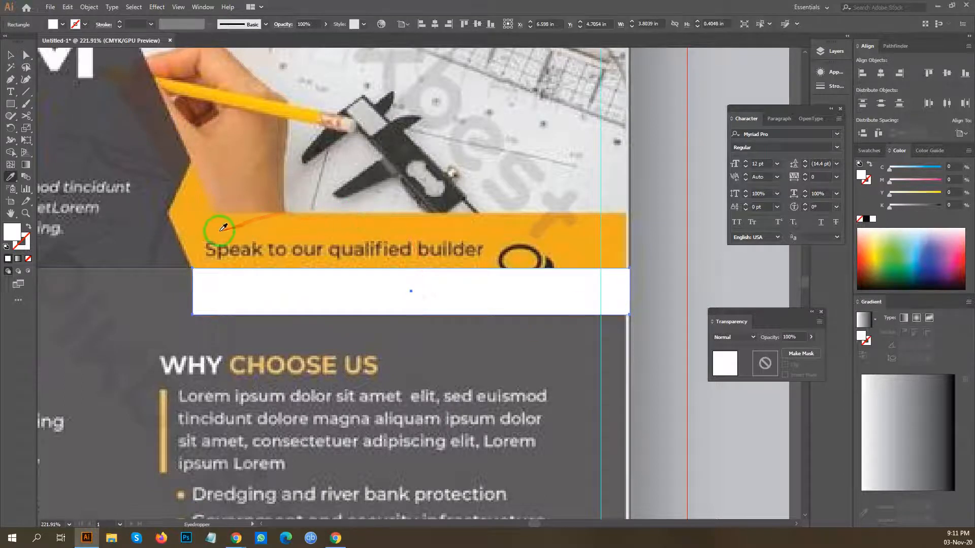
left_click(217, 224)
key("v")
Duplicate the orange rectangle directly above itself and fill the copy with a lighter yellow (about C 5, M 6, Y 87, K 0).
left_click_drag(350, 301, 387, 250)
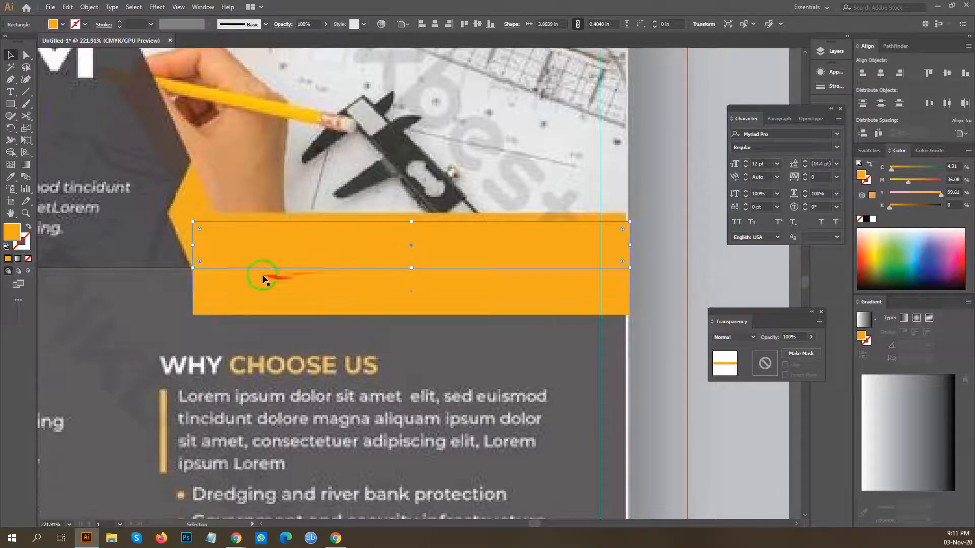
key("i")
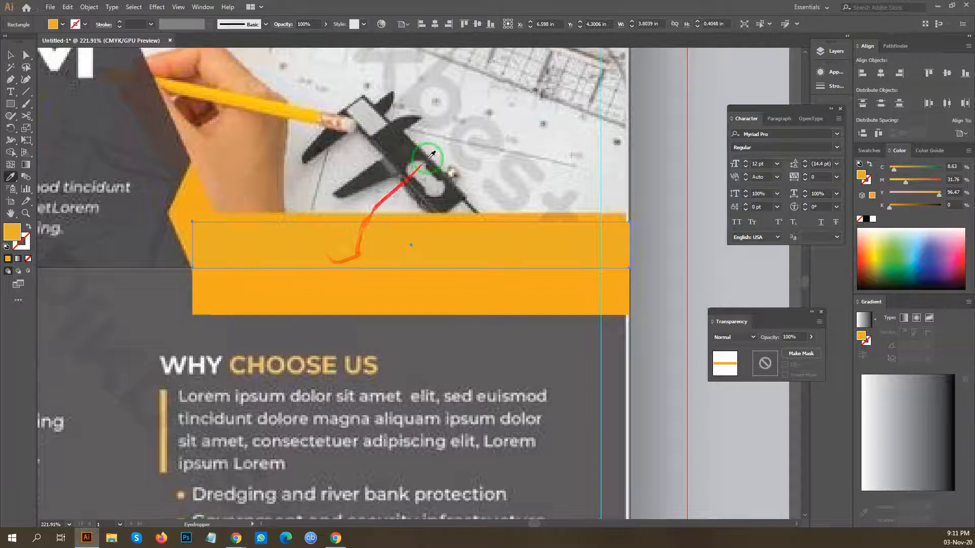
left_click(302, 123)
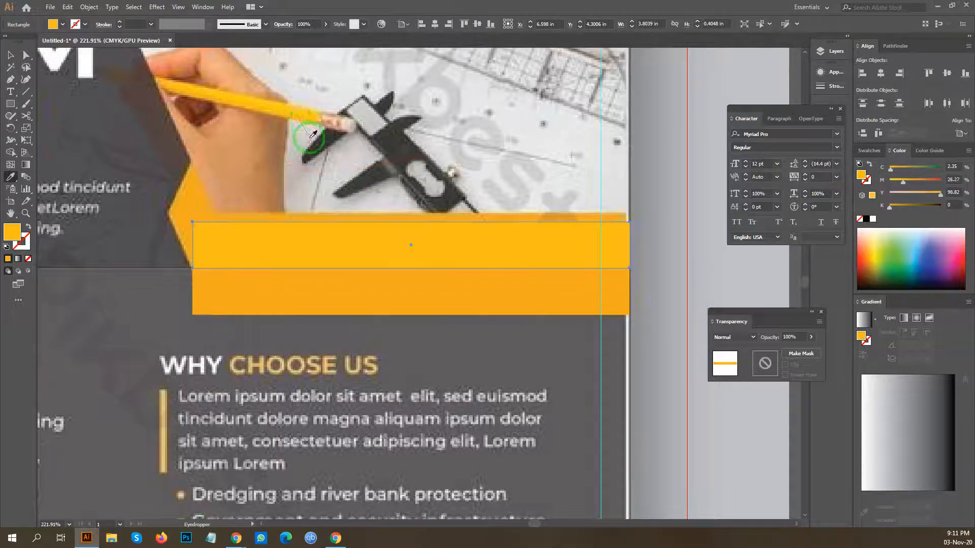
key("v")
double_click(16, 234)
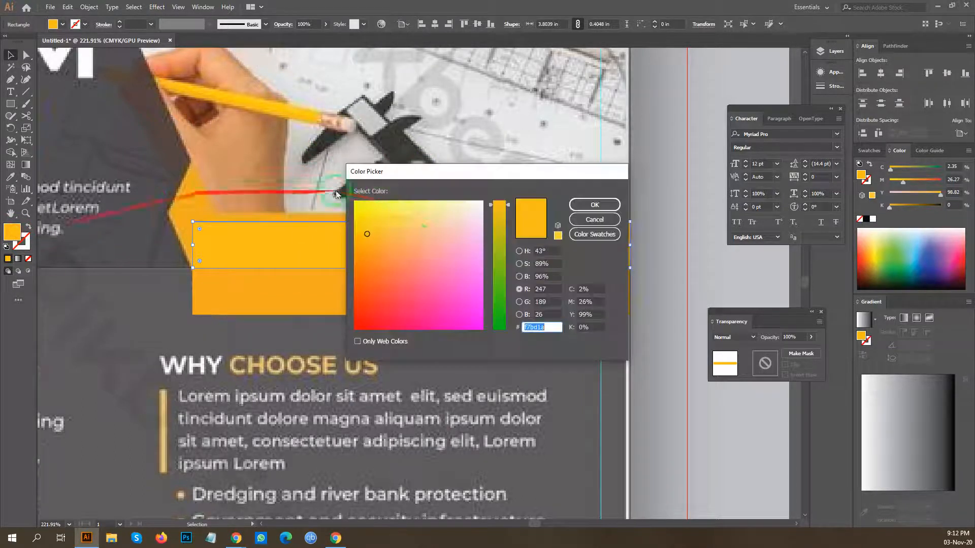
left_click(384, 216)
left_click(595, 205)
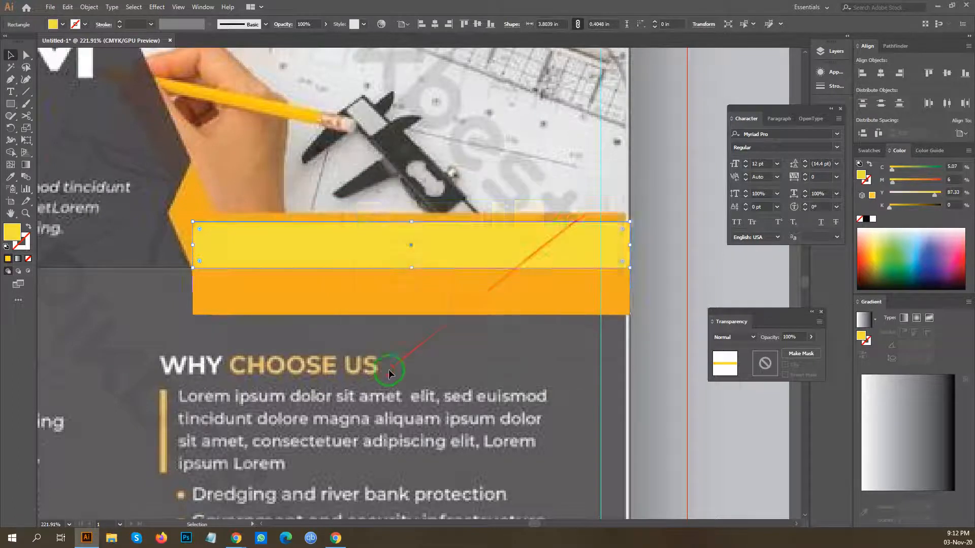
Extend the yellow rectangle upward so its top edge meets the lower edge of the tools photo.
left_click(391, 366)
scroll(398, 374, "up", 2)
left_click(414, 286)
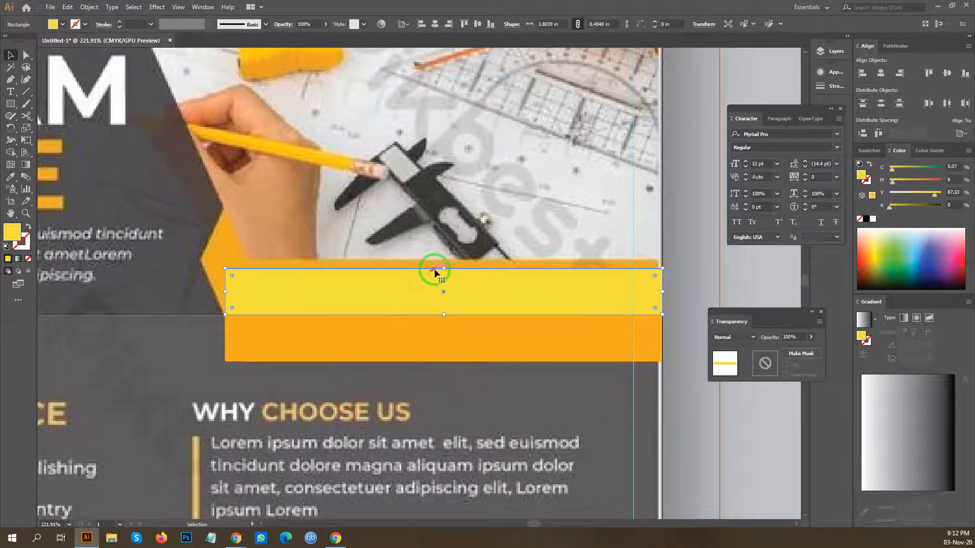
left_click_drag(444, 270, 447, 259)
Trace the dark headline panel with the Pen tool along its slanted edge, extending the shape past the page's left edge.
scroll(413, 198, "down", 4)
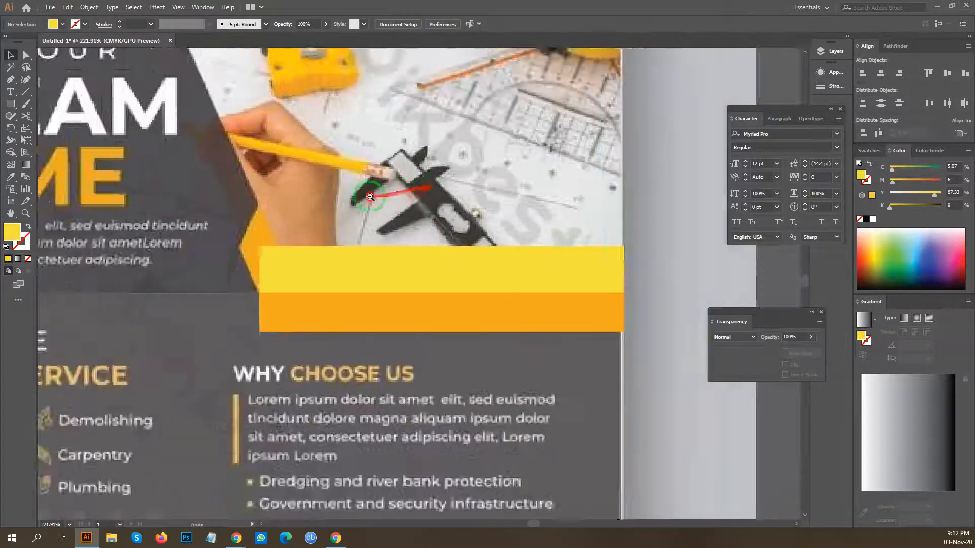
left_click_drag(389, 294, 361, 286)
left_click_drag(357, 265, 473, 245)
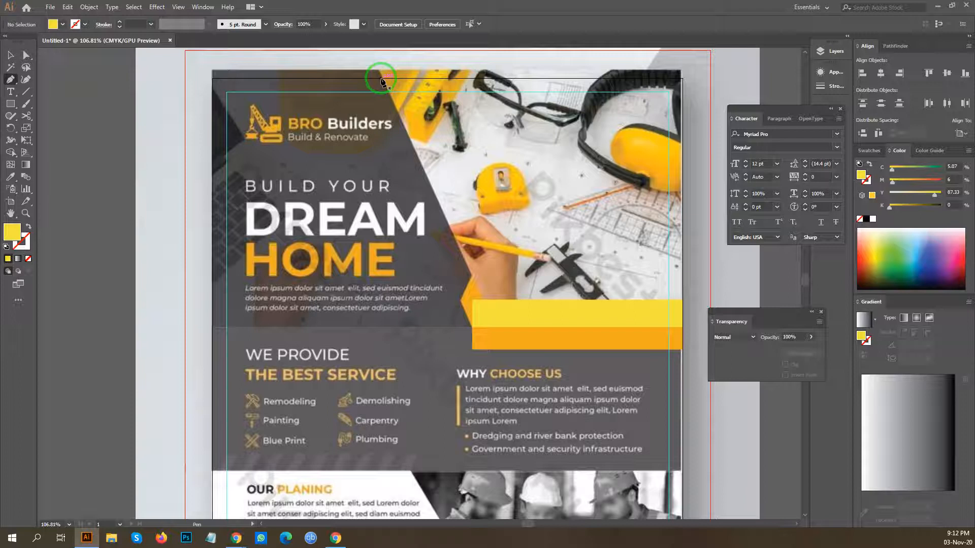
left_click(382, 79)
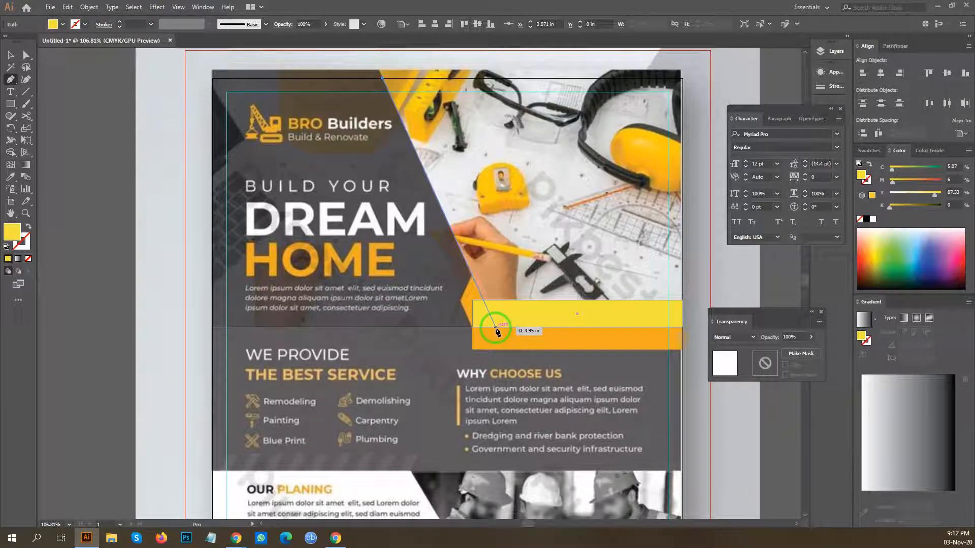
left_click(496, 328)
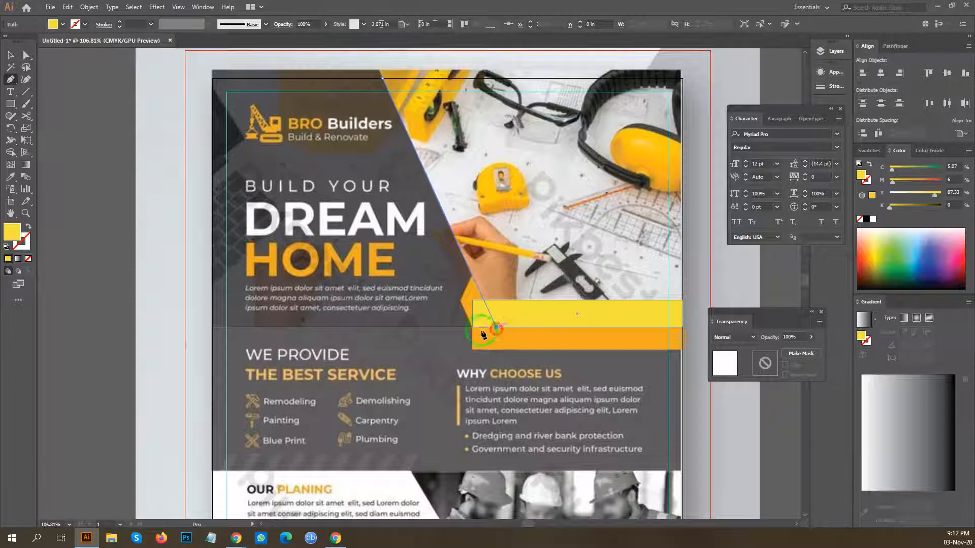
left_click(213, 327)
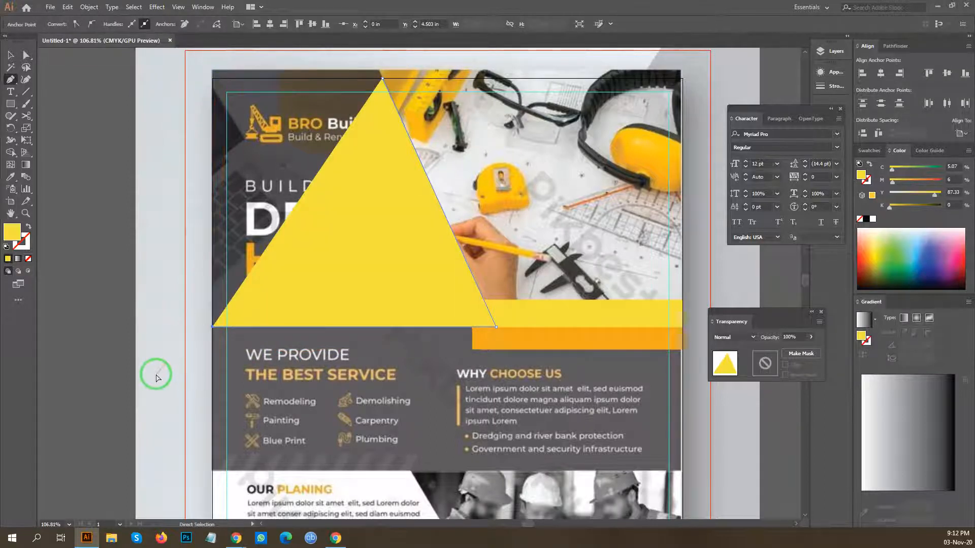
key("ctrl+z")
left_click(154, 327)
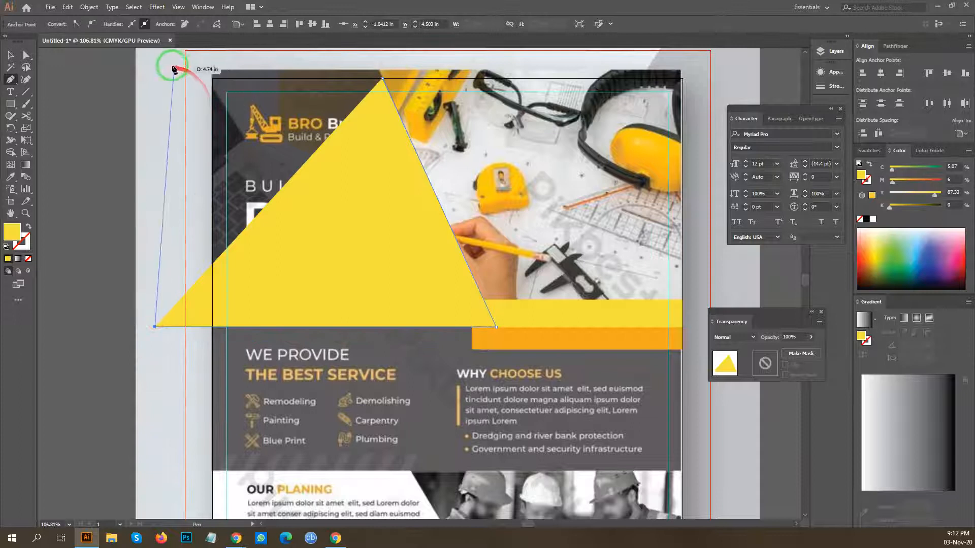
left_click(158, 68)
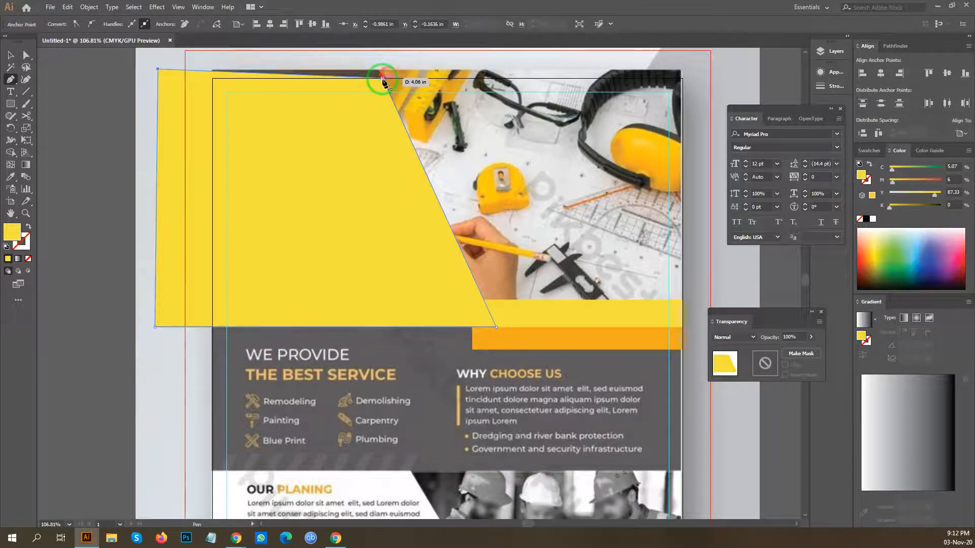
left_click(398, 95, "ctrl")
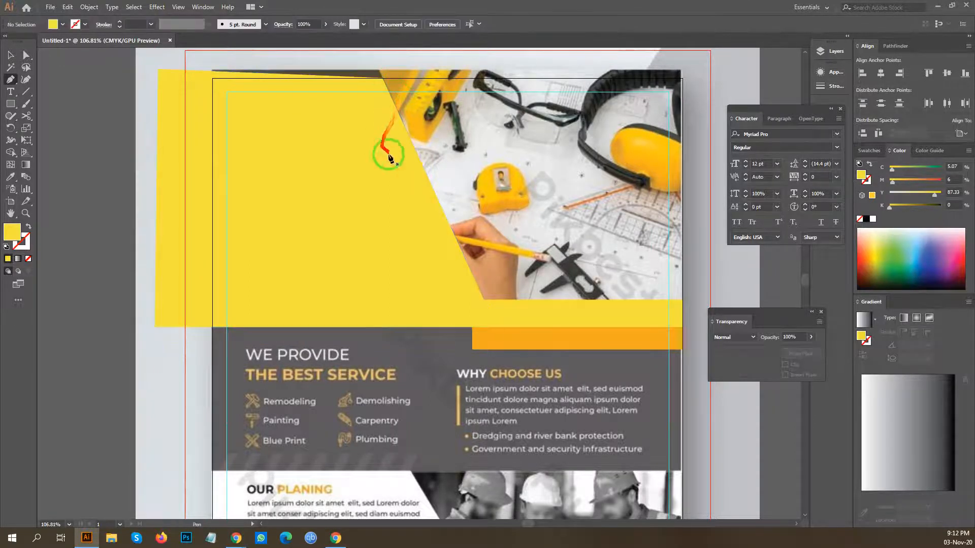
left_click_drag(451, 177, 352, 197)
left_click_drag(472, 254, 405, 195)
left_click_drag(308, 272, 343, 265)
key("v")
left_click_drag(410, 399, 286, 350)
left_click_drag(415, 300, 488, 305)
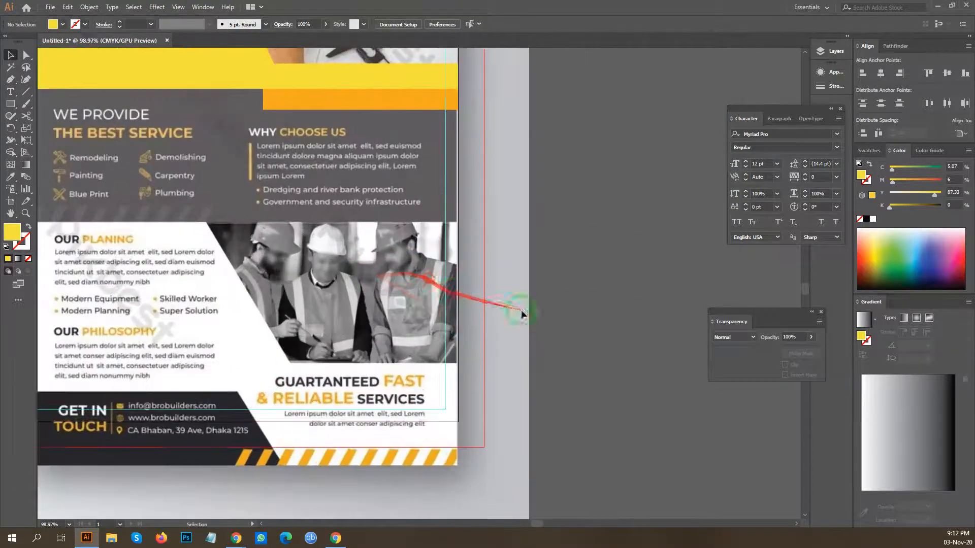
key("p")
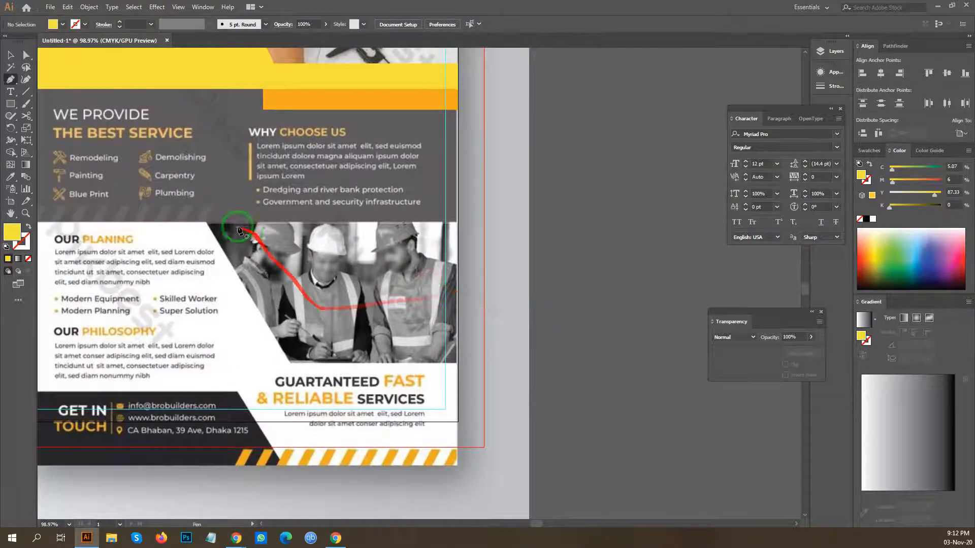
left_click(206, 223)
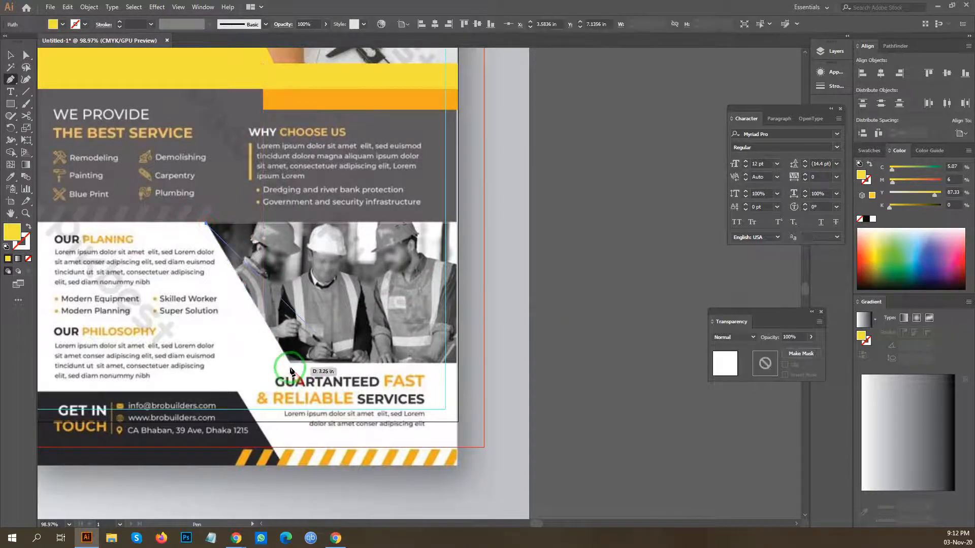
left_click(289, 369)
left_click_drag(289, 370, 290, 366)
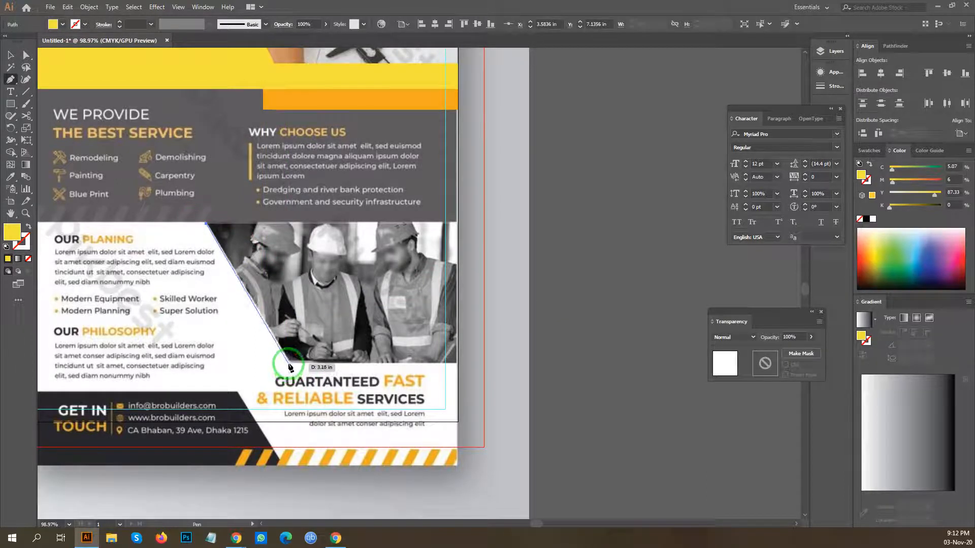
key("v")
scroll(384, 340, "down", 2)
left_click(323, 325)
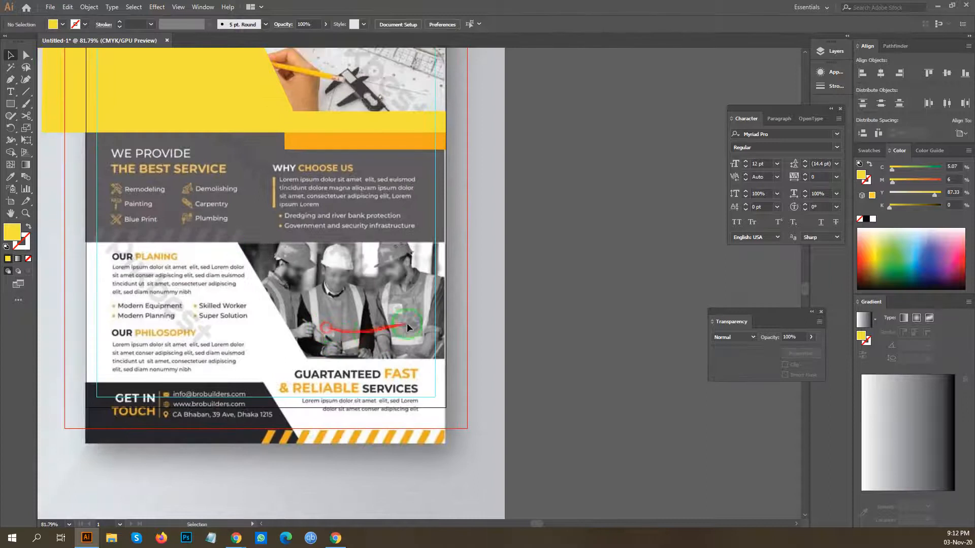
Duplicate the yellow headline panel onto the lower-left part of the flyer.
scroll(502, 292, "down", 2)
left_click(354, 195)
left_click_drag(354, 195, 259, 369)
left_click(280, 133)
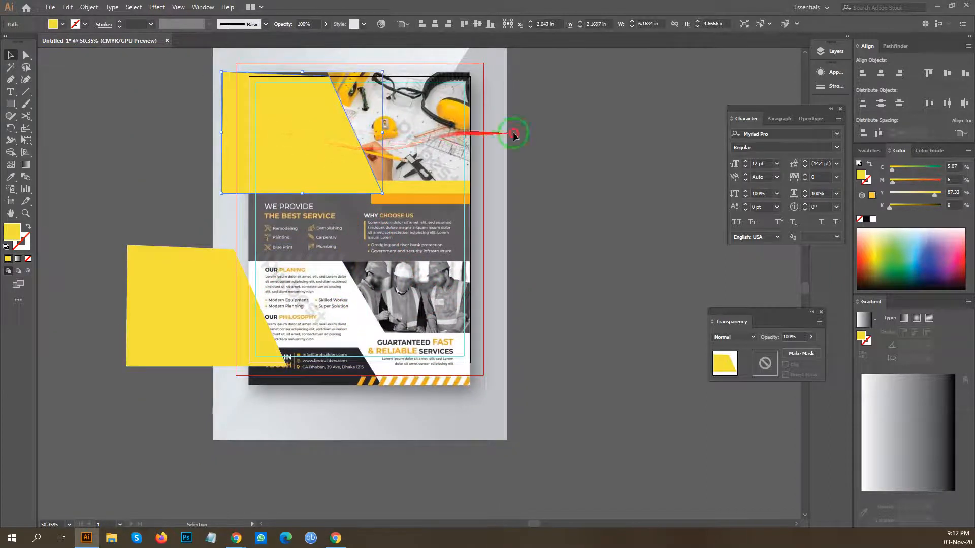
left_click_drag(289, 153, 213, 164)
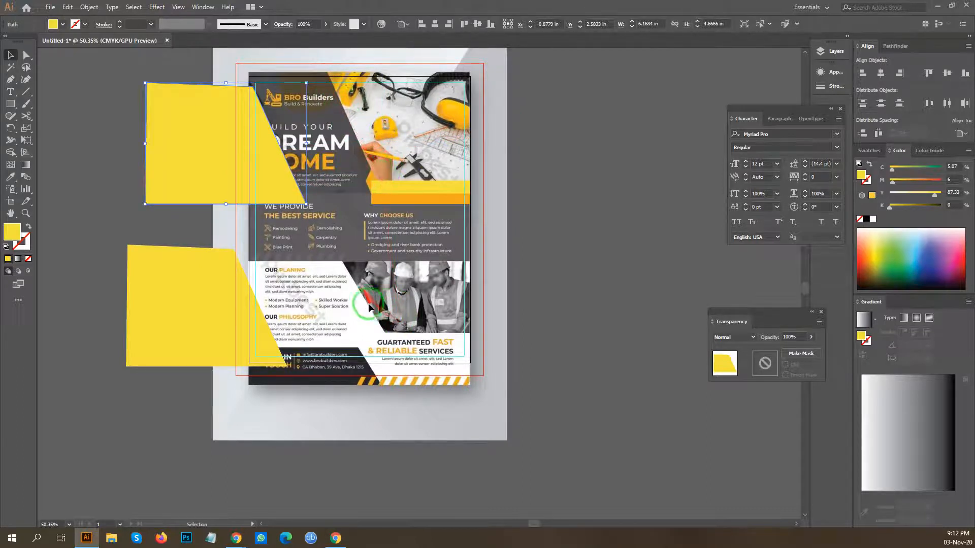
left_click(485, 311)
key("ctrl+z")
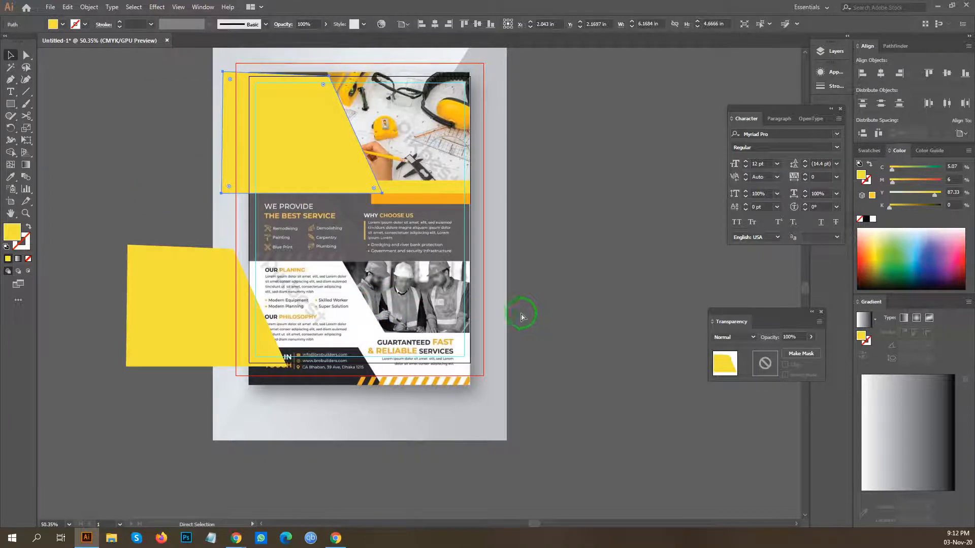
left_click(487, 312)
Move the yellow panel copy right so it covers the planning and philosophy text beside the workers photo.
left_click(234, 330)
left_click_drag(233, 330, 318, 345)
scroll(336, 296, "up", 3)
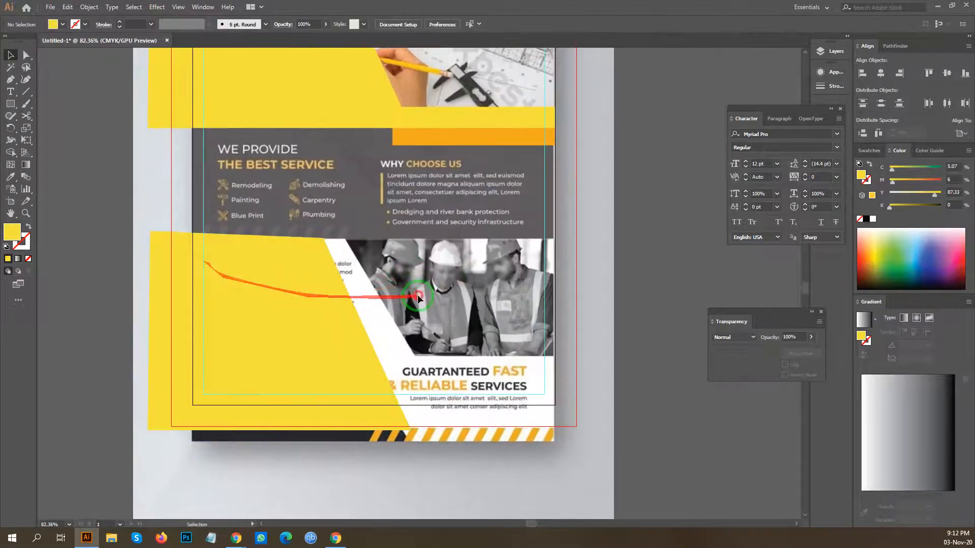
Draw a rectangle about 5.37 by 0.69 in over the copy's uneven top edge and cut that part away with Shape Builder.
key("m")
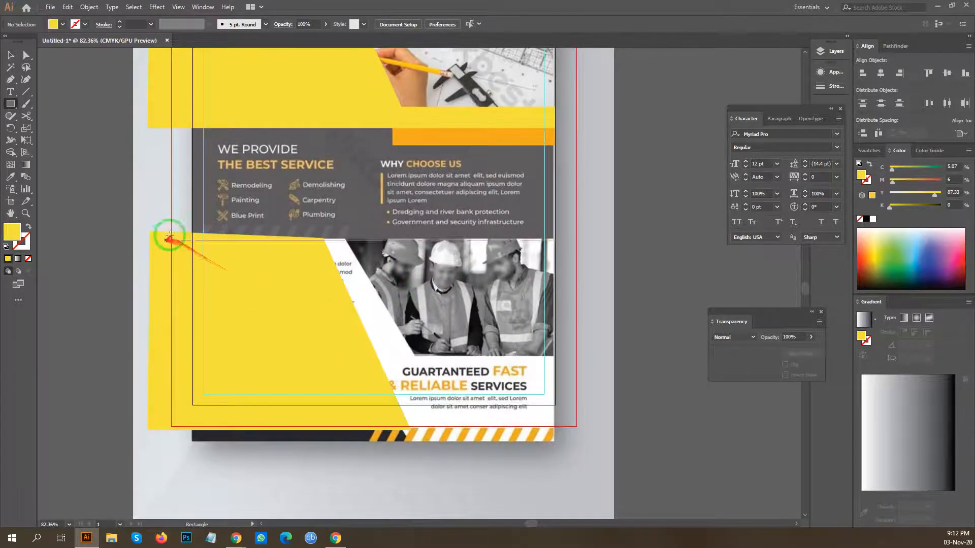
mouse_move(125, 218)
left_mouse_down()
mouse_move(318, 261)
mouse_move(354, 247)
left_mouse_up()
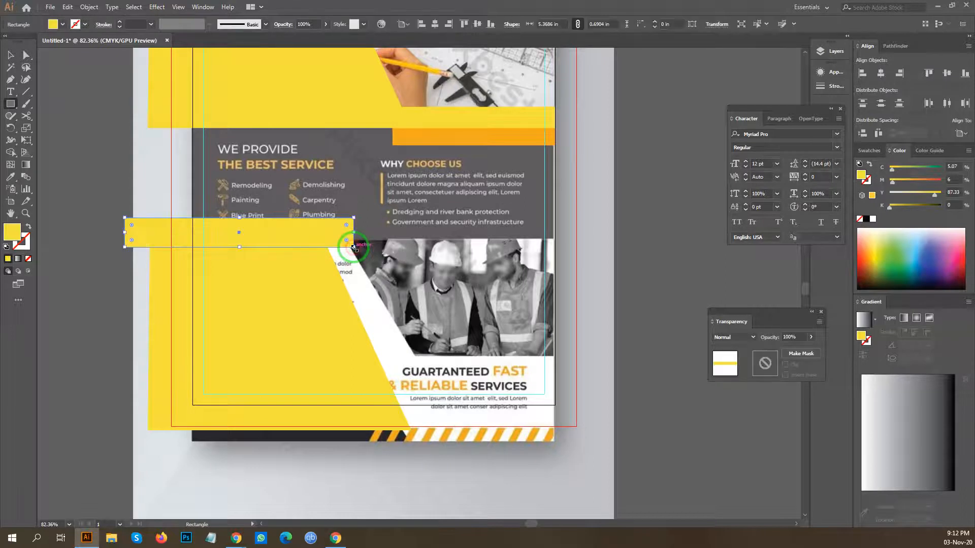
key("v")
left_click(225, 238)
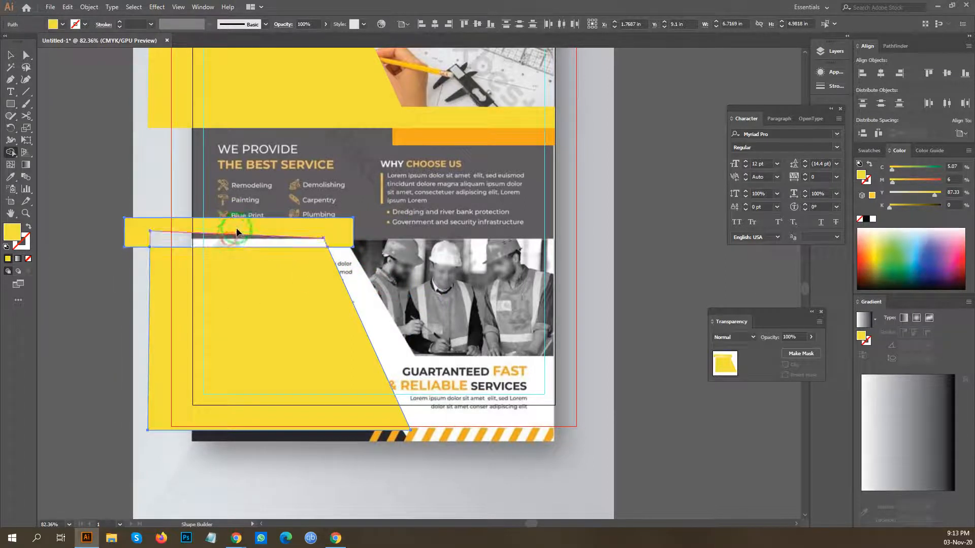
left_click_drag(229, 229, 241, 226)
key("v")
left_click(370, 331)
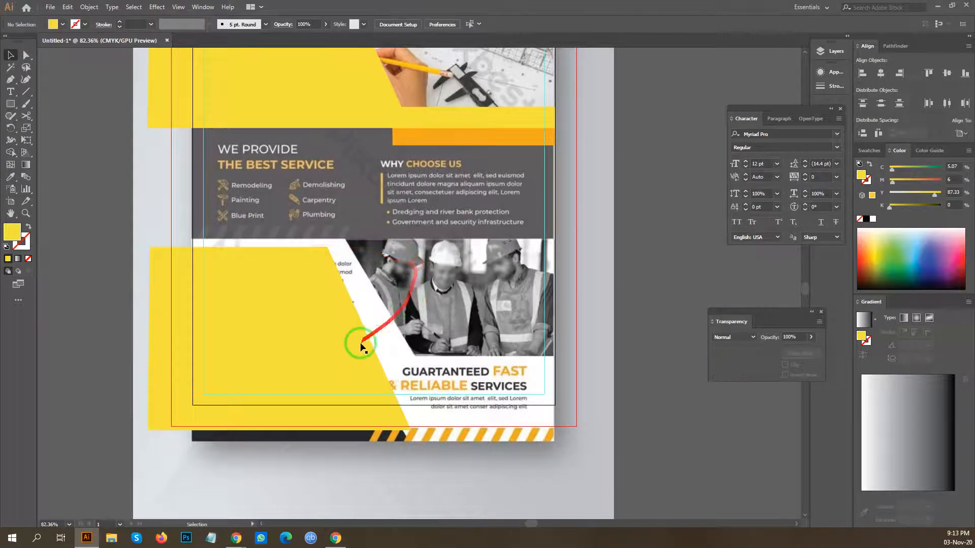
Move the trimmed yellow panel up so its top edge meets the bottom of the gray services section.
left_click_drag(319, 333, 302, 321)
scroll(355, 213, "up", 5)
left_click(394, 337)
left_click_drag(404, 372, 362, 289)
left_click(328, 322)
left_click(217, 326)
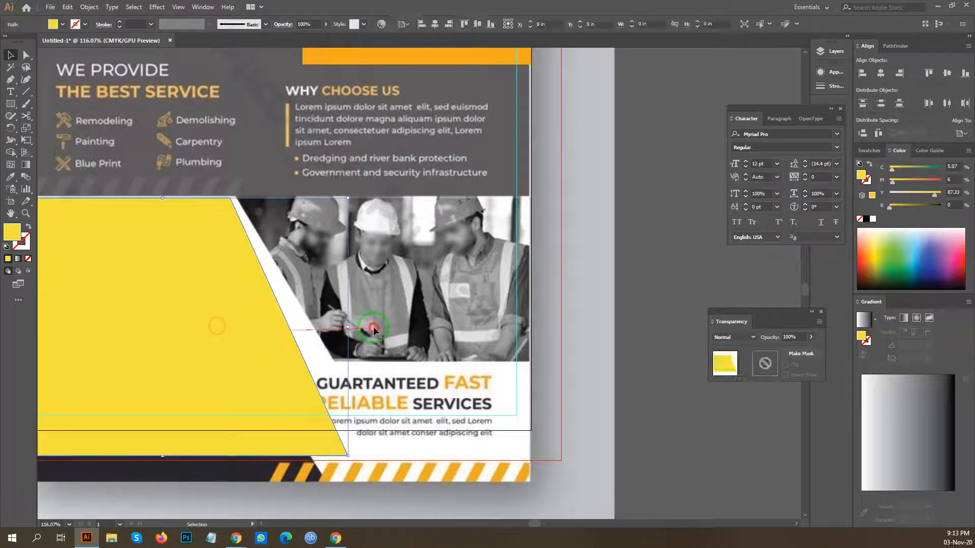
scroll(379, 319, "down", 1)
left_click(379, 318)
Draw a rectangle about 6.39 by 3.10 in over the workers photo and shift the yellow panel slightly right beneath its left end.
key("m")
left_click_drag(216, 170, 599, 355)
key("v")
left_click(479, 435)
left_click_drag(244, 410, 269, 410)
Remove the slanted panel and its overlap from the photo rectangle with Shape Builder, leaving a slanted left side.
left_click_drag(475, 418, 225, 248)
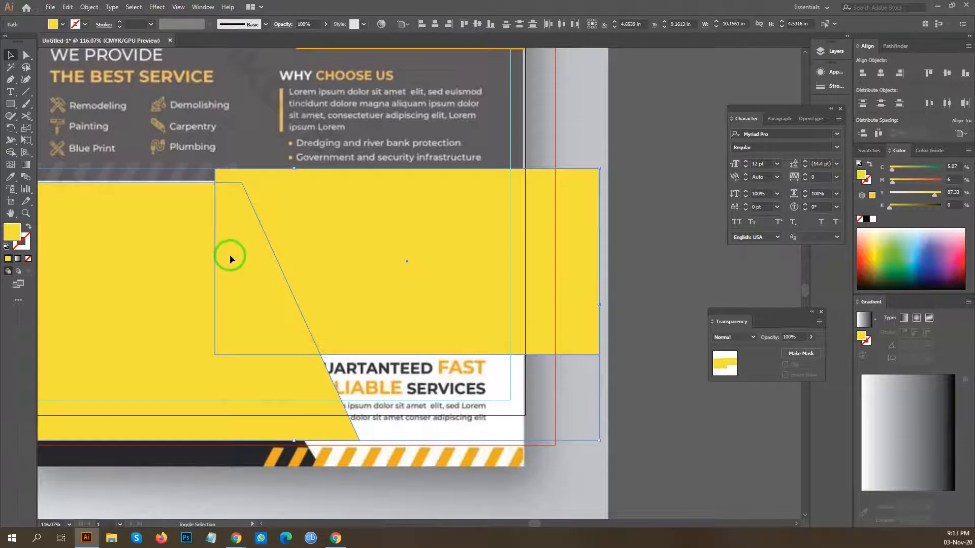
key("shift+m")
left_click(174, 293, "alt")
left_click(229, 294, "alt")
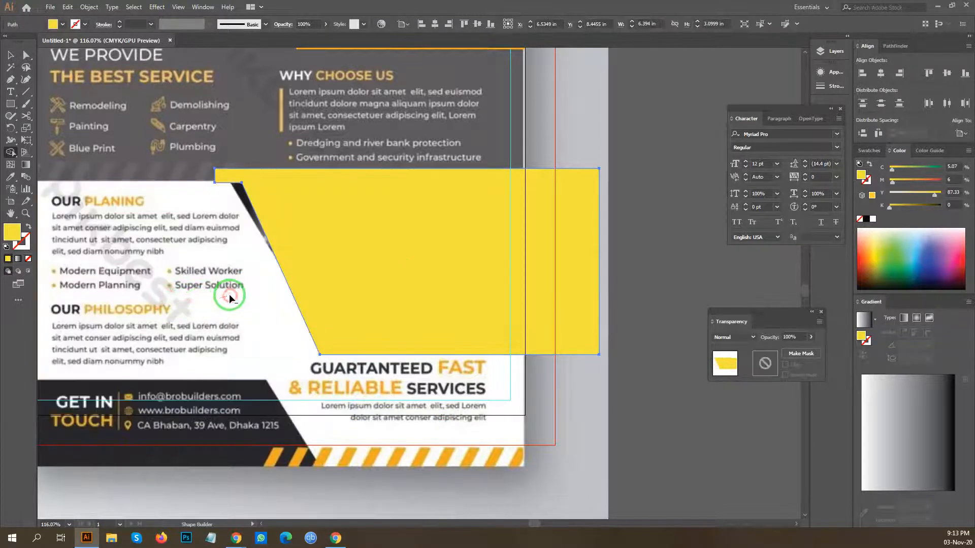
key("v")
left_click(202, 143)
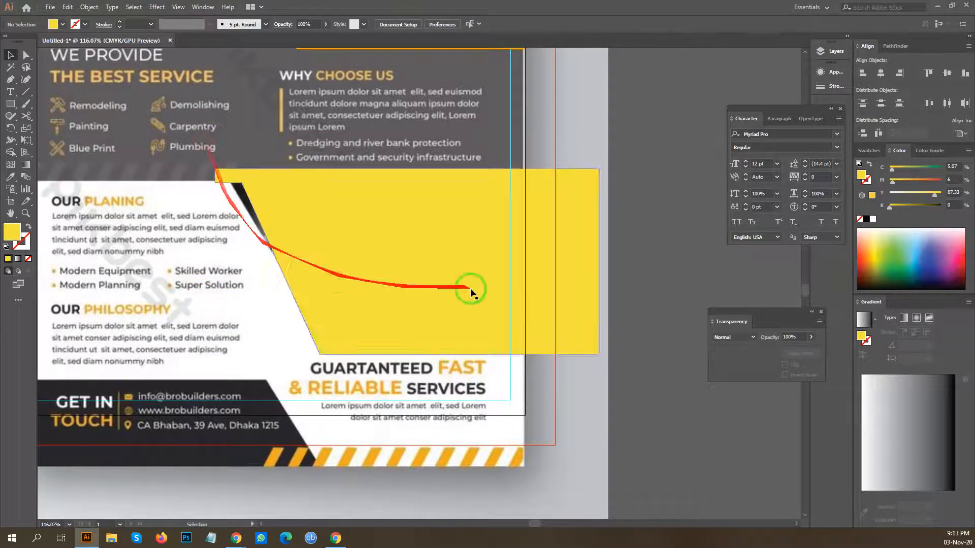
Unlock all objects and move the semi-transparent white rectangle from the services section to the empty area left of the page.
scroll(471, 292, "down", 5)
scroll(539, 349, "up", 1)
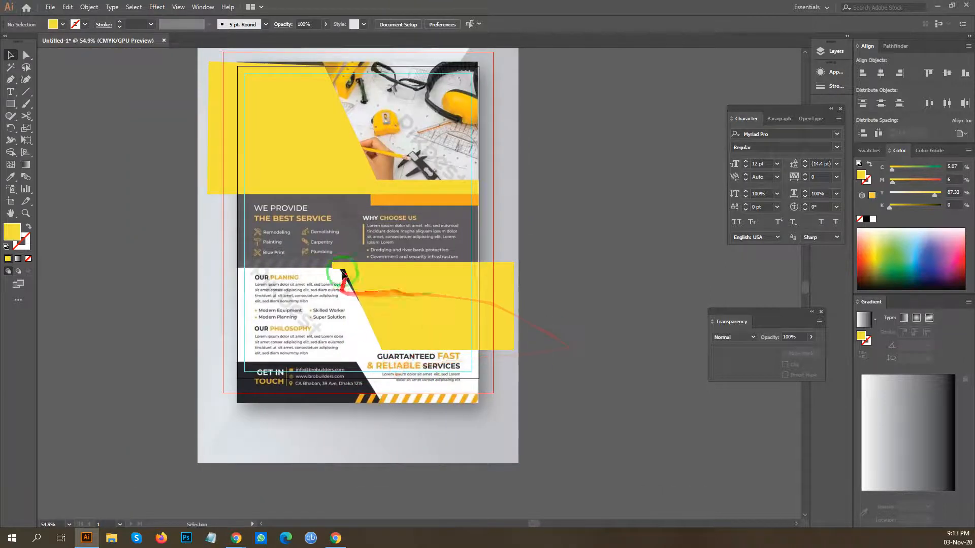
left_click_drag(544, 360, 498, 394)
key("ctrl+alt+2")
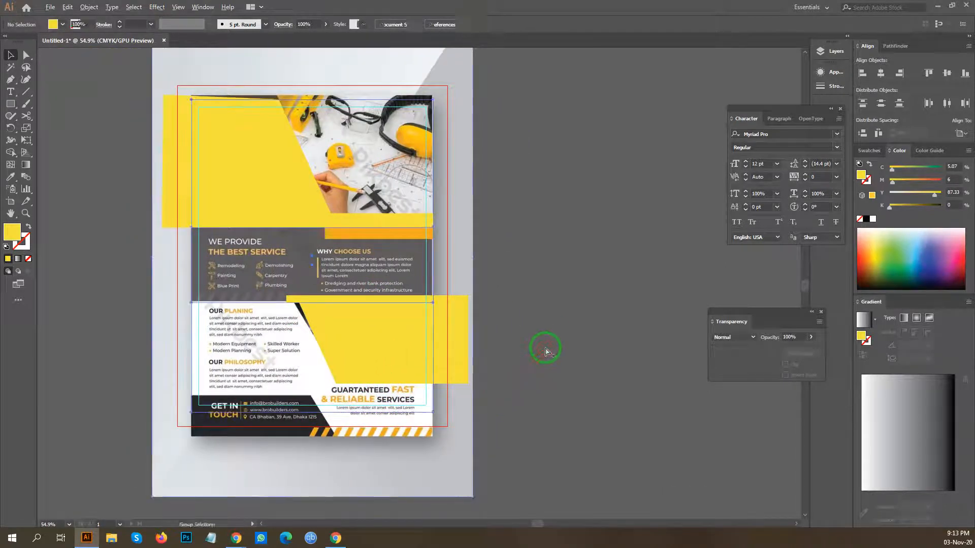
left_click(597, 233)
left_click_drag(599, 228, 553, 237)
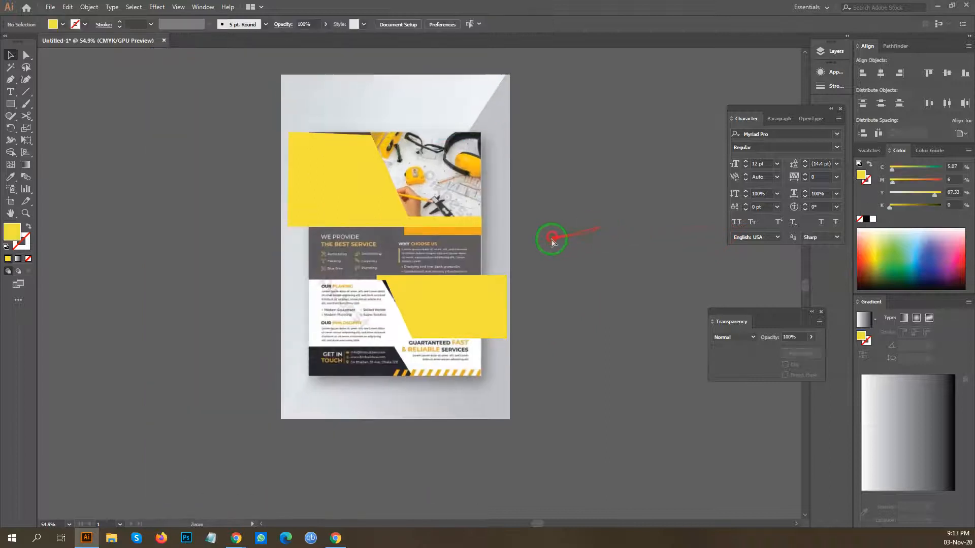
left_click_drag(480, 255, 220, 255)
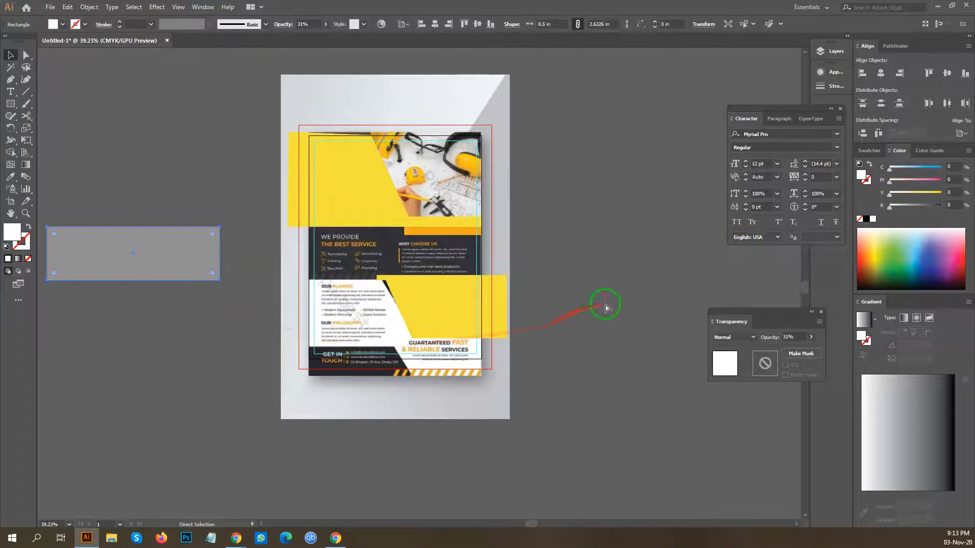
Undo moving the semi-transparent rectangle and move the reference flyer image off the page to the empty area beside it.
key("ctrl+z")
left_click_drag(505, 260, 244, 276)
left_click(446, 224)
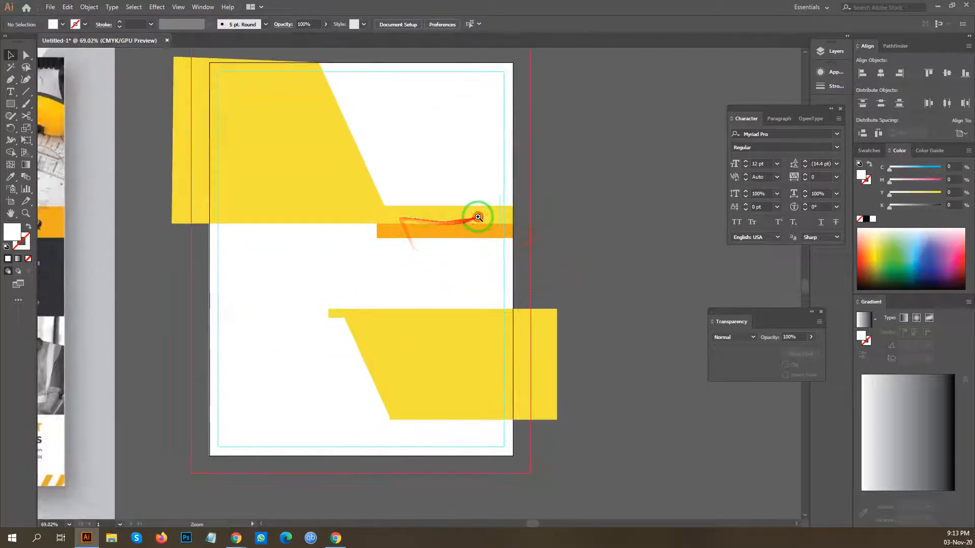
Set the middle section rectangle's opacity to 100% and fill it with the dark gray sampled from the reference's services section.
left_click(482, 217, "alt")
left_click(414, 257)
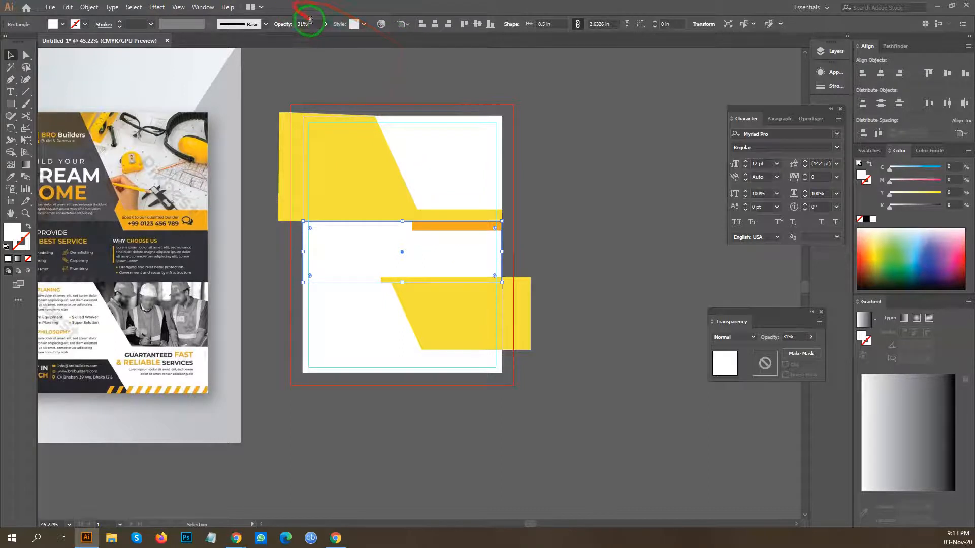
left_click(298, 39)
left_click(453, 69)
left_click(386, 239)
key("i")
left_click(161, 286)
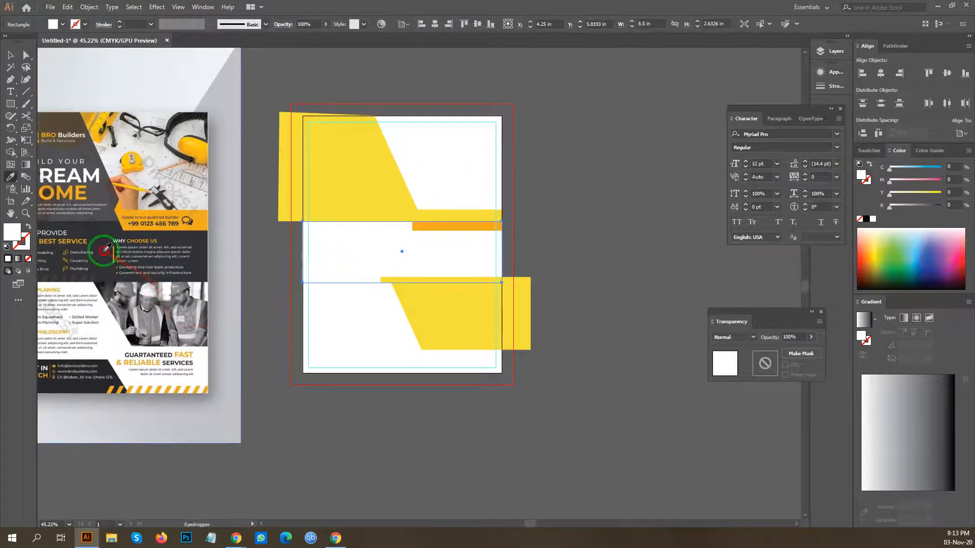
left_click(102, 251)
Bring the dark gray middle section rectangle to the front of all shapes.
scroll(561, 226, "up", 2)
left_click(601, 224)
scroll(508, 239, "down", 1)
left_click(462, 252)
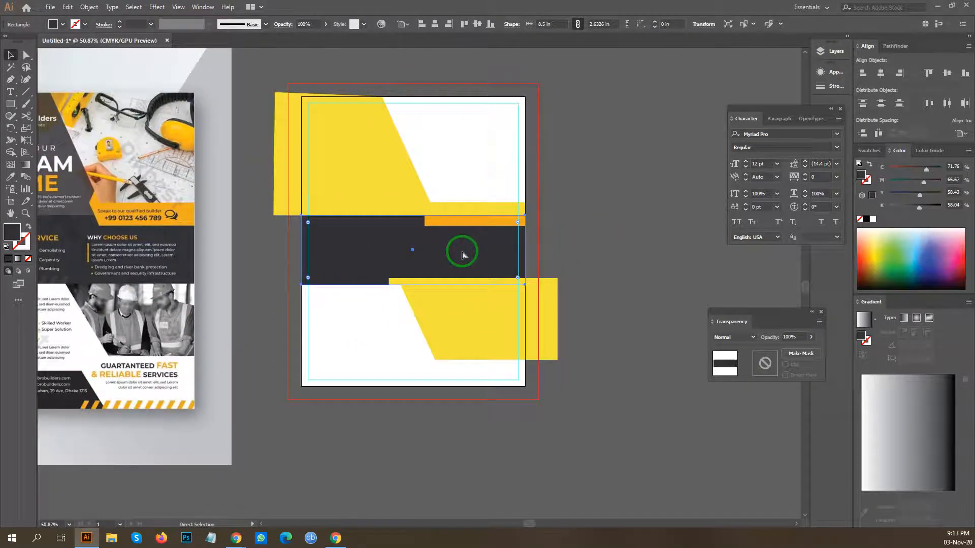
key("ctrl+shift+bracketright")
Lock the white 8.5 by 11 in background rectangle.
left_click(580, 209)
left_click_drag(595, 202, 530, 224)
left_click_drag(380, 234, 467, 285)
left_click(467, 211)
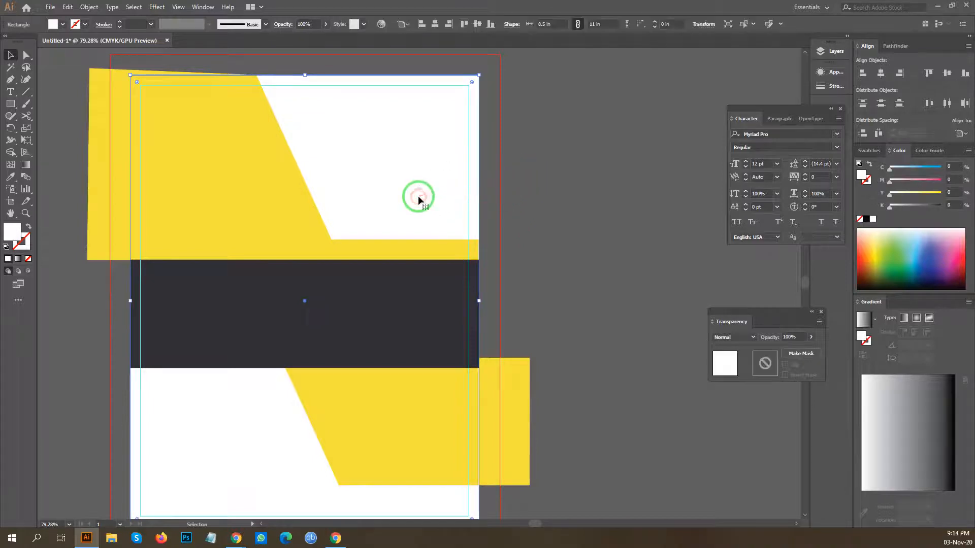
key("ctrl+shift+a")
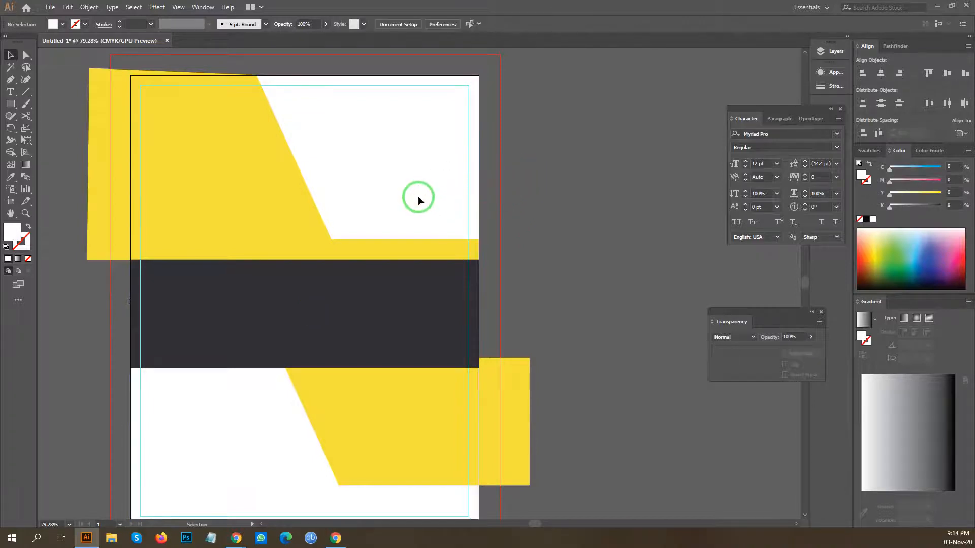
Bring the orange strip and the yellow strip above it in front of the dark gray section.
left_click(432, 315)
left_click(455, 255, "shift")
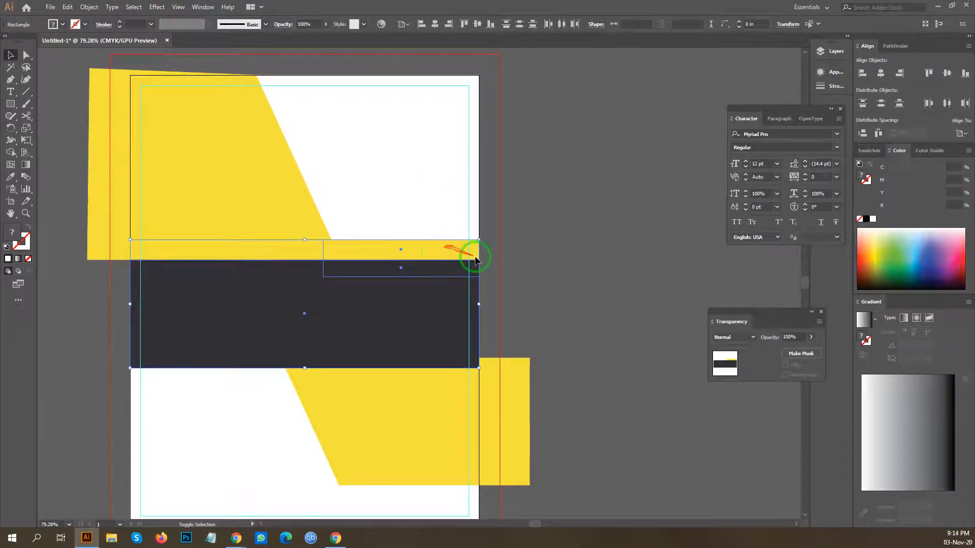
left_click(398, 317, "shift")
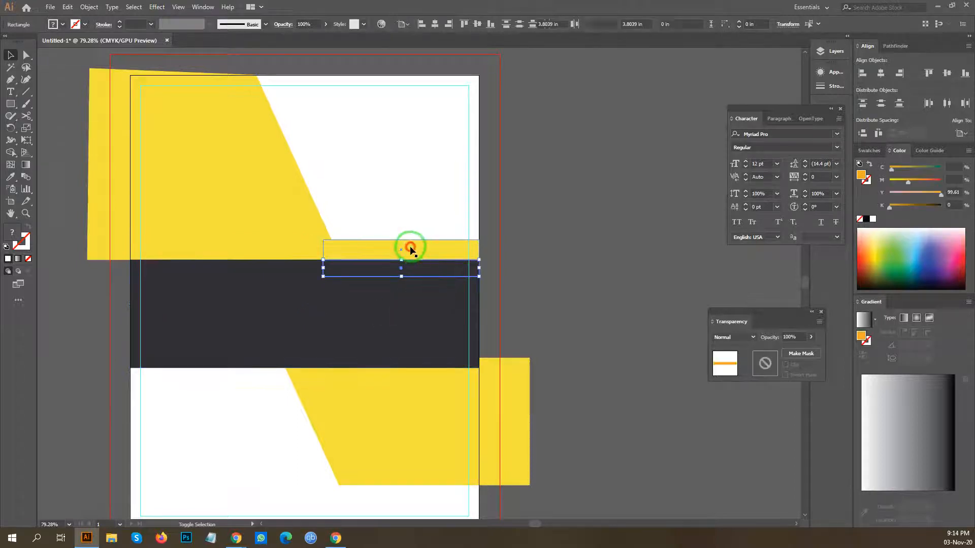
left_click(537, 223)
left_click_drag(537, 223, 394, 235)
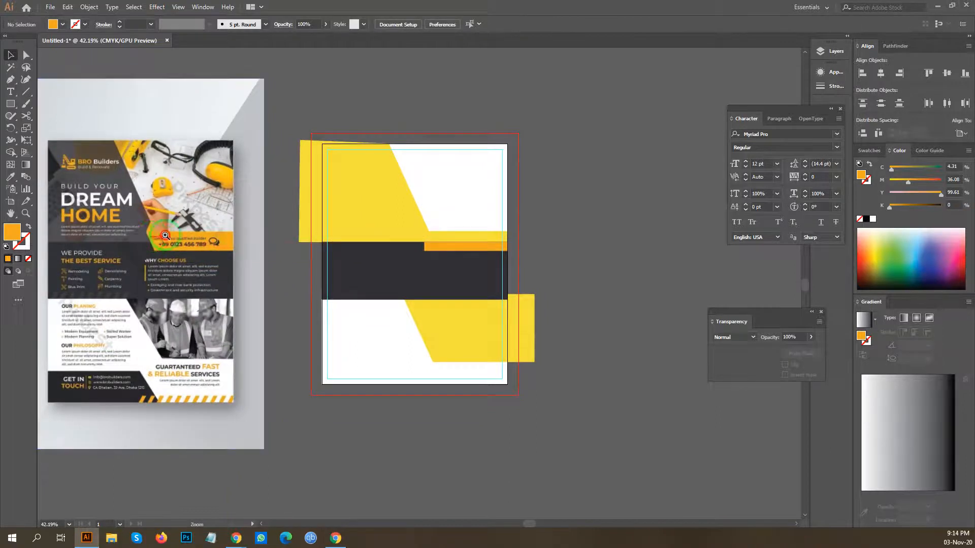
Unite the yellow and orange strips at the dark section's upper edge into one orange rectangle with Pathfinder.
left_click_drag(165, 235, 358, 237)
left_click_drag(411, 280, 226, 299)
left_click_drag(356, 292, 512, 260)
left_click_drag(279, 232, 317, 312)
left_click(892, 46)
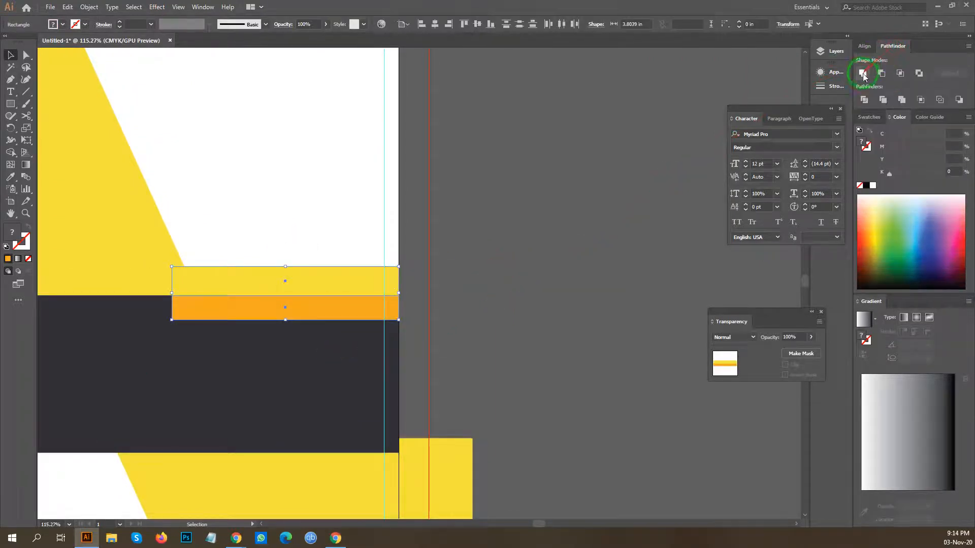
left_click(864, 74)
left_click(566, 195)
left_click_drag(565, 196, 393, 248)
left_click_drag(487, 252, 420, 243)
key("space")
left_click_drag(305, 287, 258, 288)
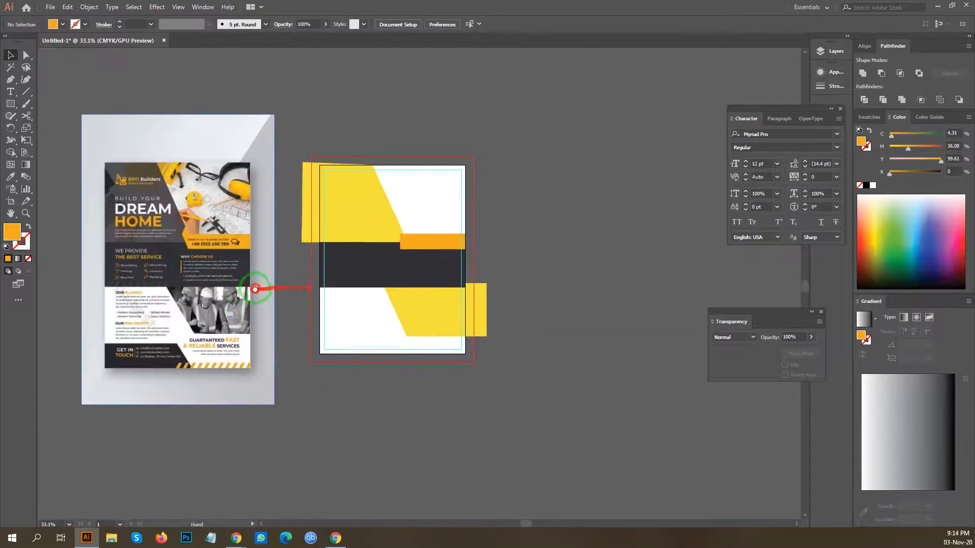
left_click_drag(407, 326, 430, 361)
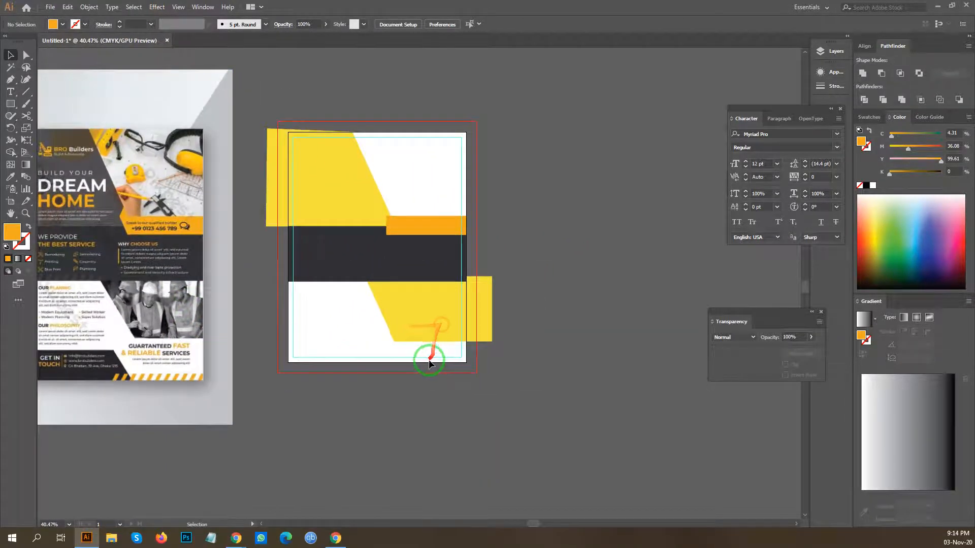
left_click(387, 282)
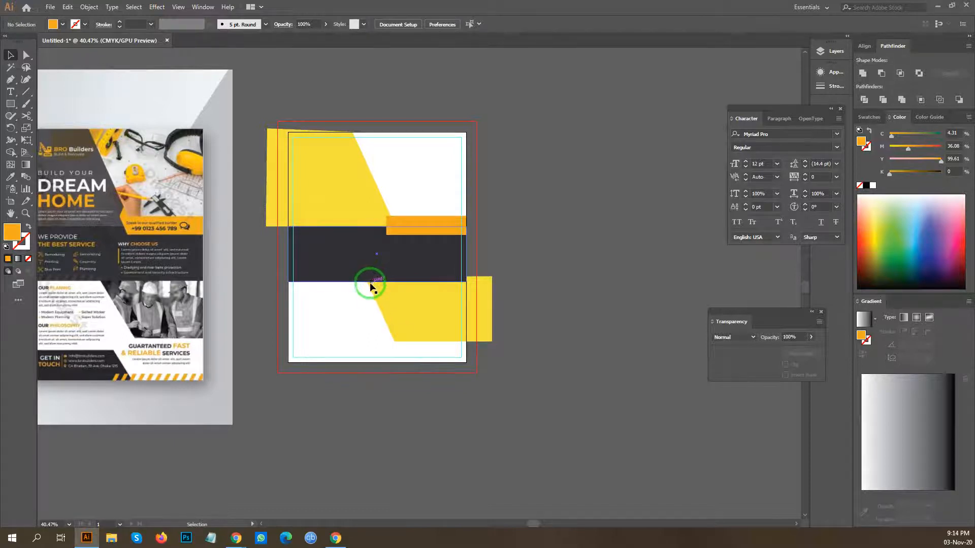
left_click_drag(341, 274, 295, 272)
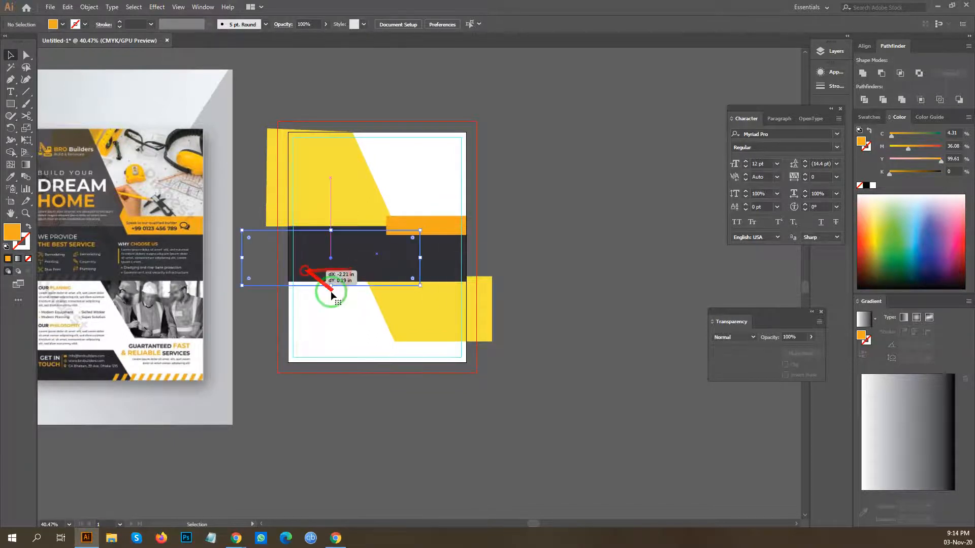
left_click_drag(492, 257, 546, 287)
key("ctrl+z")
Copy the slanted yellow photo panel to the empty area below the page.
left_click(346, 339)
left_click_drag(584, 250, 531, 254)
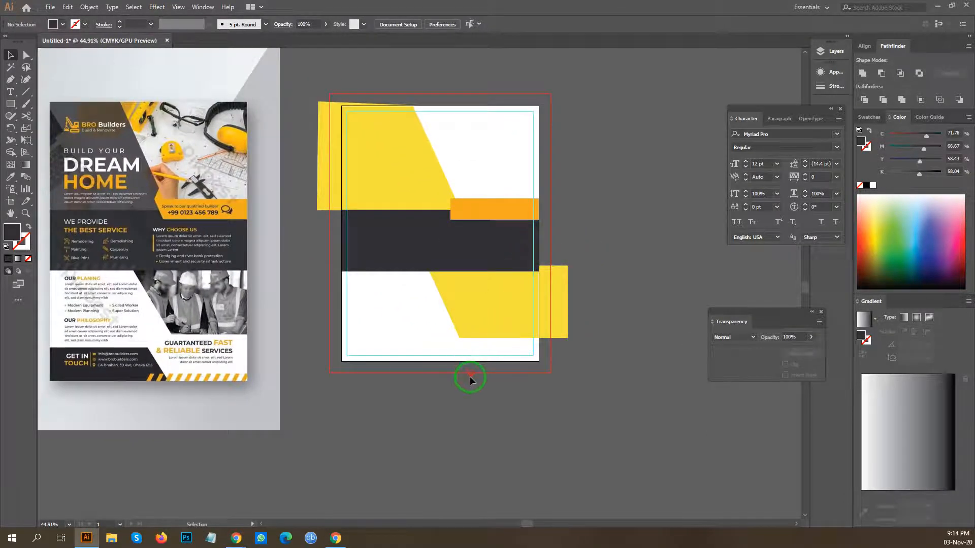
left_click_drag(470, 379, 465, 341)
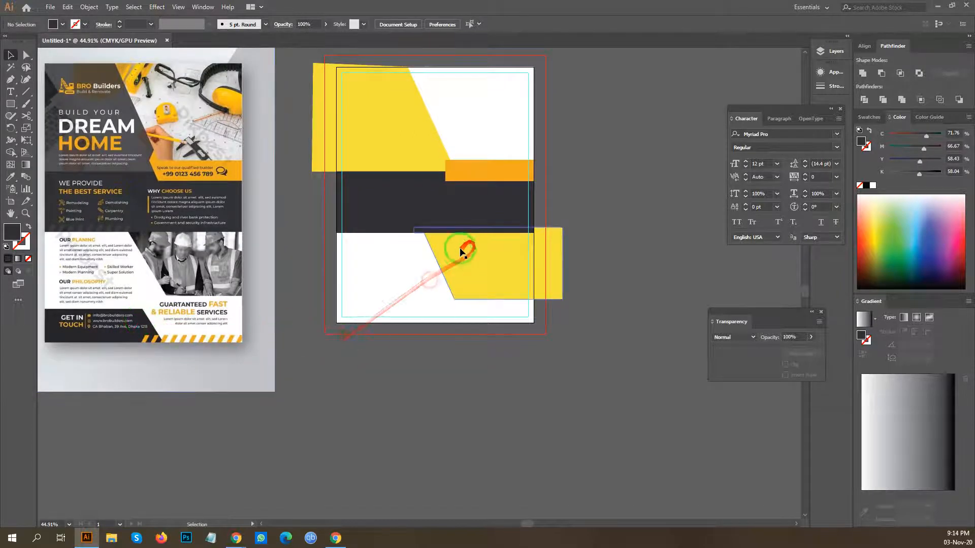
left_click_drag(490, 238, 594, 231)
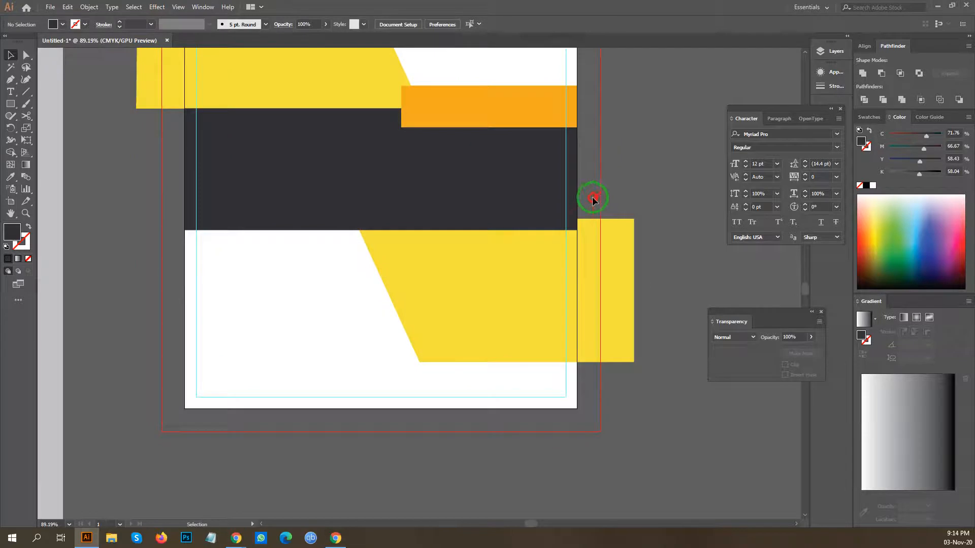
left_click_drag(483, 363, 364, 327)
left_click_drag(392, 240, 479, 350)
left_click(542, 350)
Cut the top strip off the copied panel with a rectangle and Shape Builder, leaving a slanted shape about 5.76 by 2.45 in.
key("m")
left_click_drag(217, 278, 554, 330)
key("v")
mouse_move(587, 376)
left_mouse_down()
mouse_move(328, 289)
mouse_move(393, 271)
mouse_move(344, 303)
mouse_move(276, 316)
left_mouse_up()
key("shift+m")
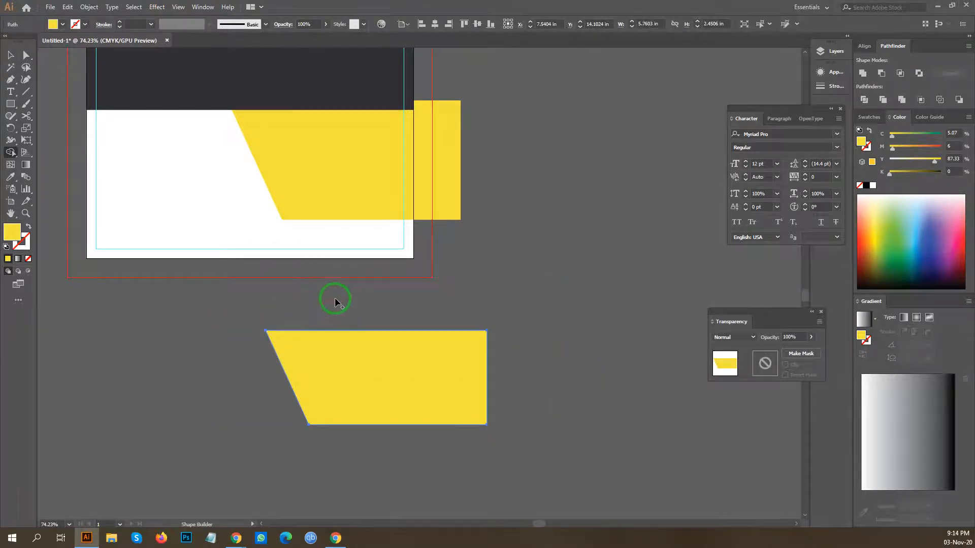
key("v")
left_click_drag(337, 293, 506, 302)
scroll(455, 291, "down", 2)
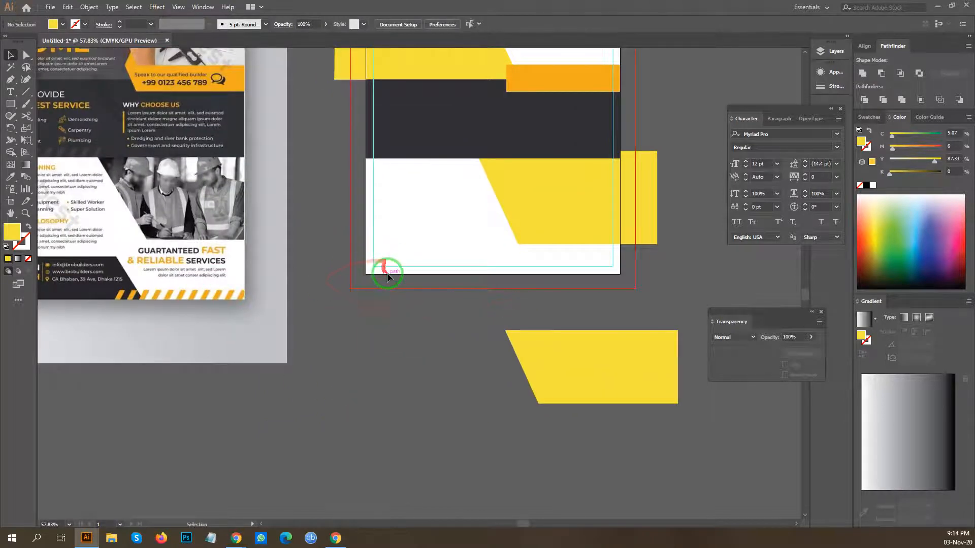
Draw a yellow rectangle about 4.66 by 1.27 in from the page's left edge, extending just past its bottom edge.
key("m")
left_click_drag(364, 247, 503, 286)
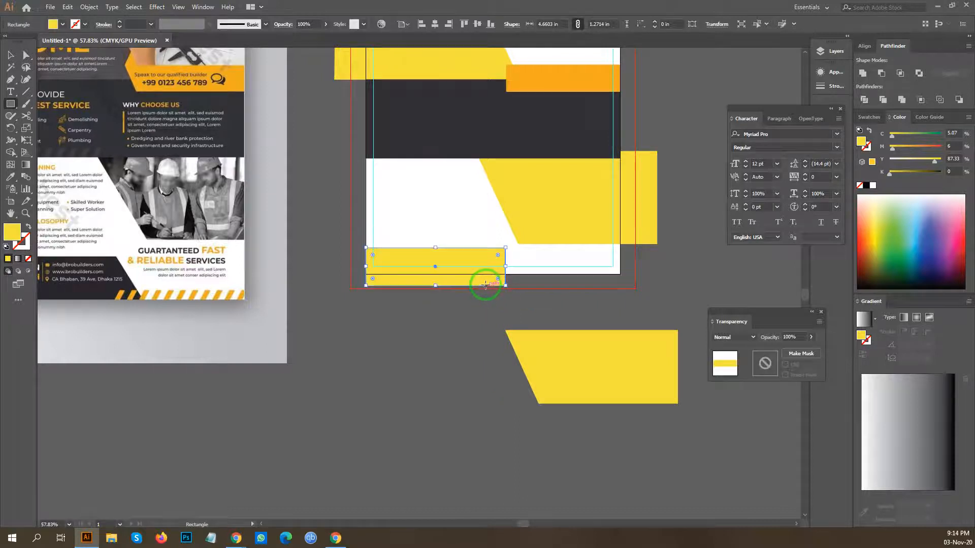
key("v")
left_click(522, 256)
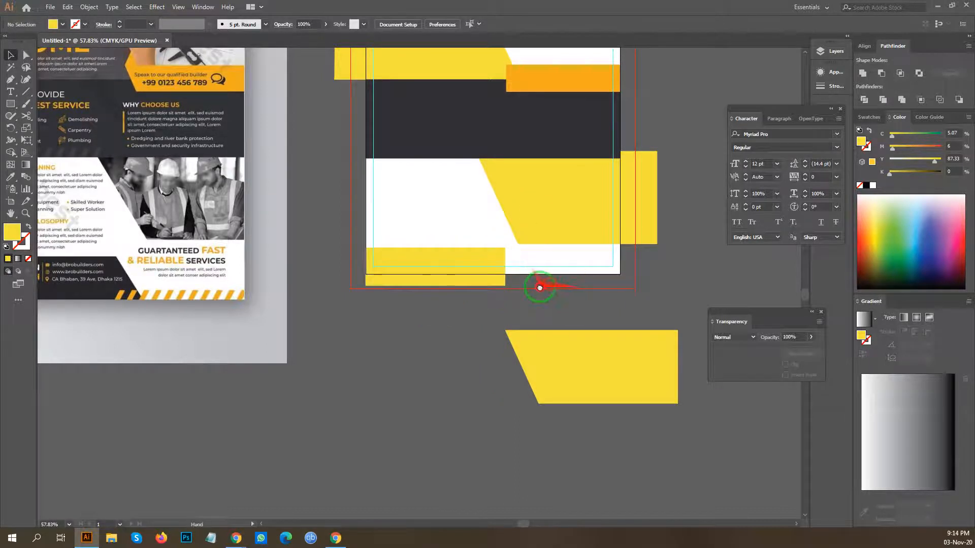
Slant the bottom rectangle's right end by overlapping the copied panel and removing it with Shape Builder, leaving a width of about 4.24 in.
left_click_drag(592, 313, 440, 325)
scroll(440, 325, "up", 3)
left_click_drag(468, 383, 403, 213)
left_click(239, 222, "shift")
key("shift+m")
left_click_drag(298, 254, 370, 277)
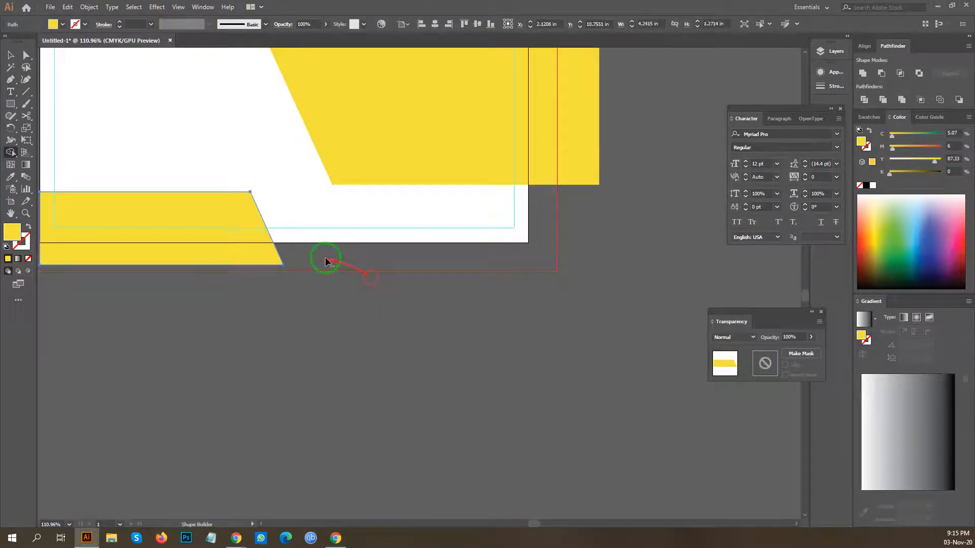
scroll(355, 310, "down", 3)
key("v")
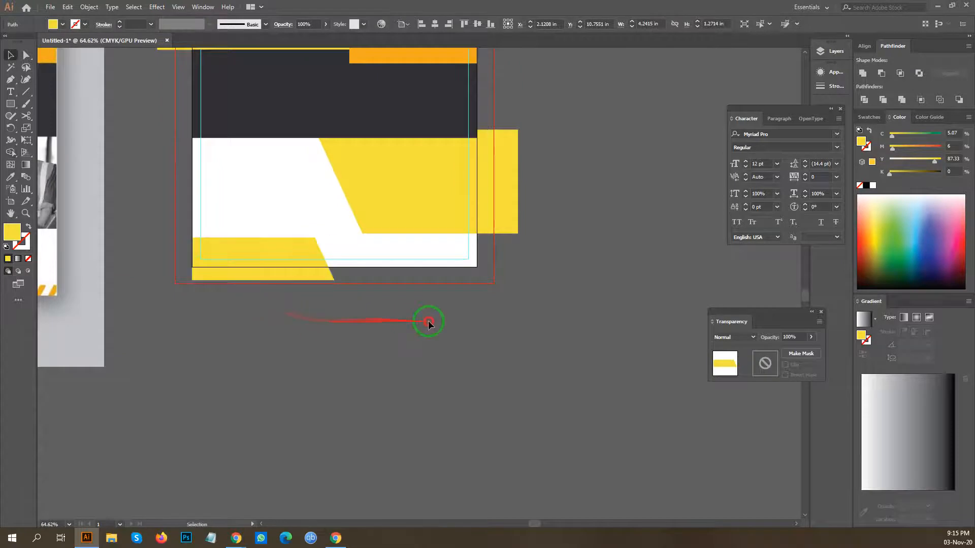
Compare the layout with the reference flyer and lock the reference image.
left_click(335, 322)
scroll(431, 305, "down", 1)
scroll(414, 331, "down", 1)
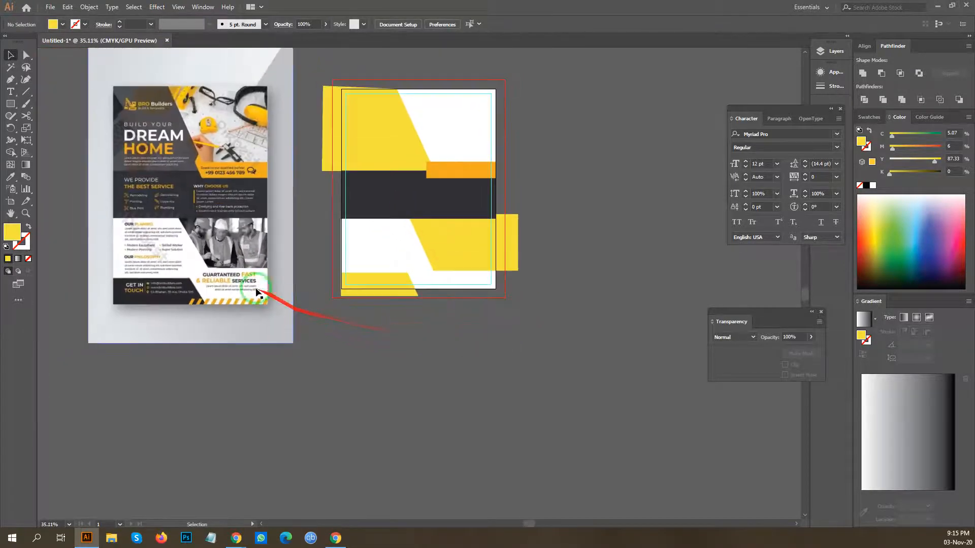
scroll(201, 262, "up", 2)
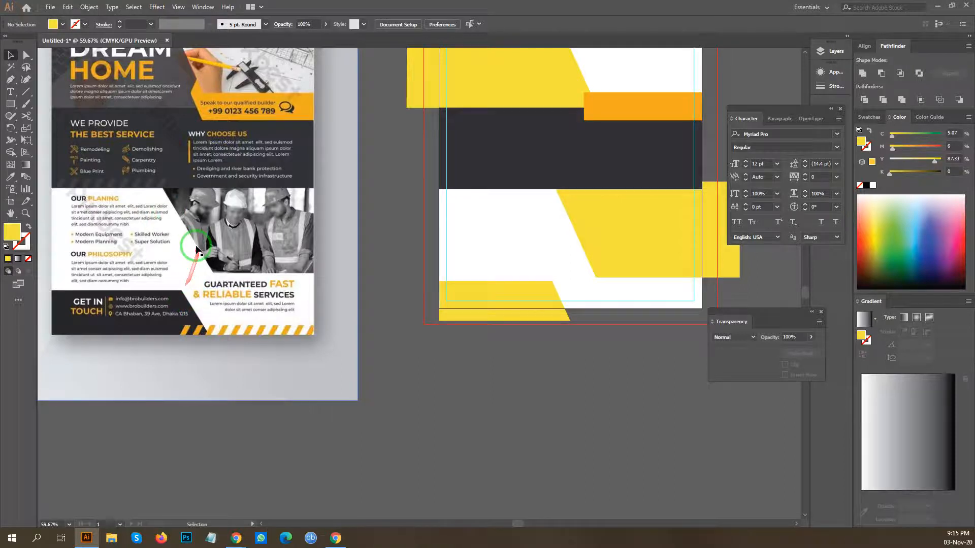
scroll(238, 193, "down", 2)
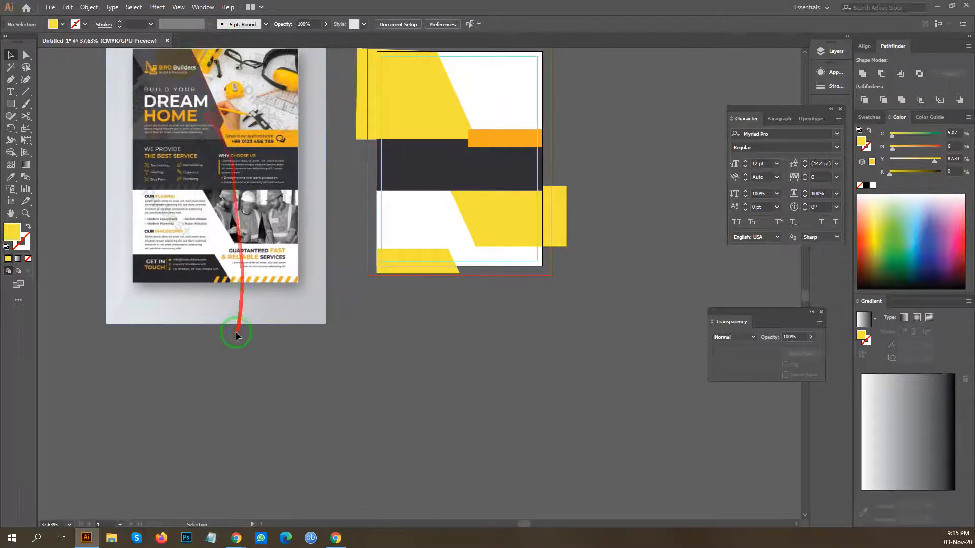
left_click(149, 238)
key("ctrl+2")
Unlock all objects and clear the selection.
left_click_drag(496, 269, 580, 305)
left_click_drag(528, 341, 379, 476)
left_click_drag(508, 407, 457, 426)
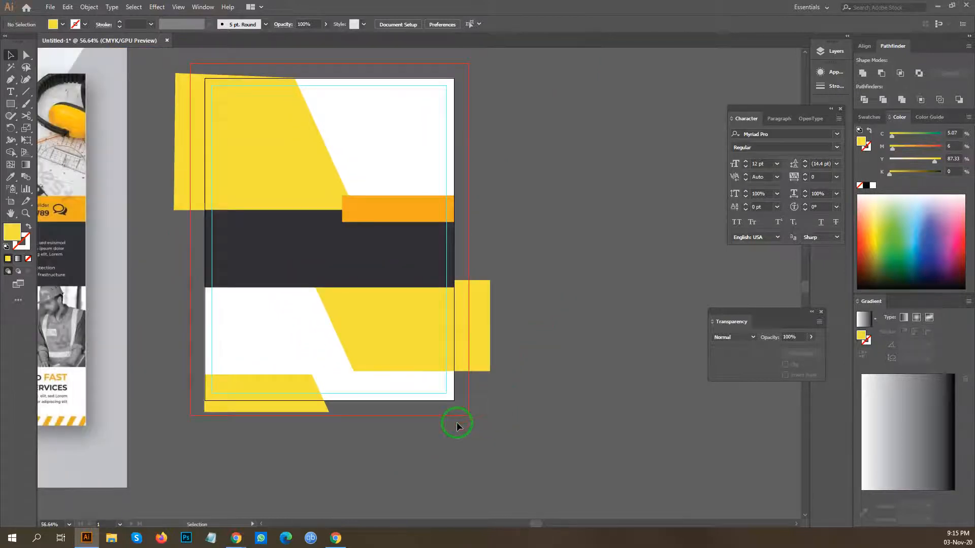
key("ctrl+a")
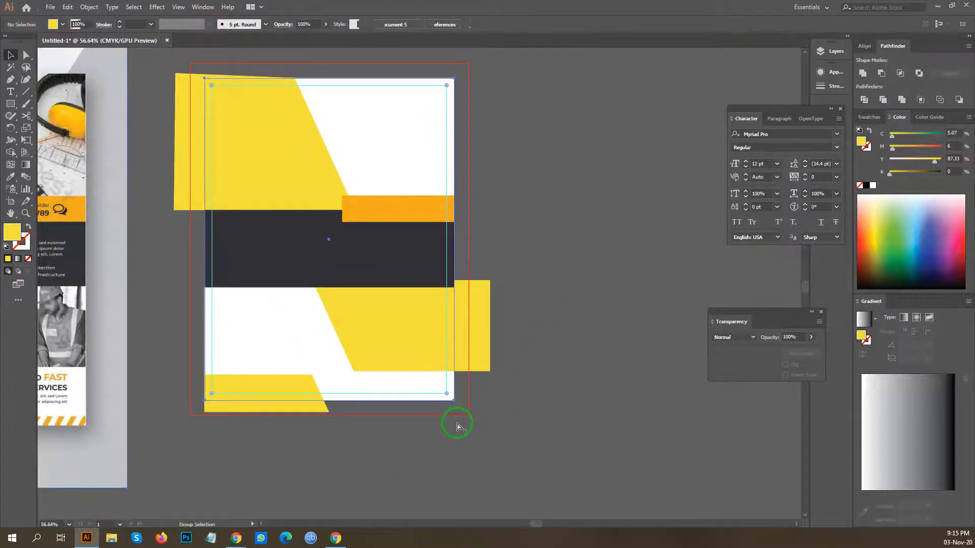
left_click(553, 222)
Select all the flyer shapes and remove the parts extending beyond the page edges with Shape Builder.
left_click_drag(492, 459, 195, 96)
key("shift+m")
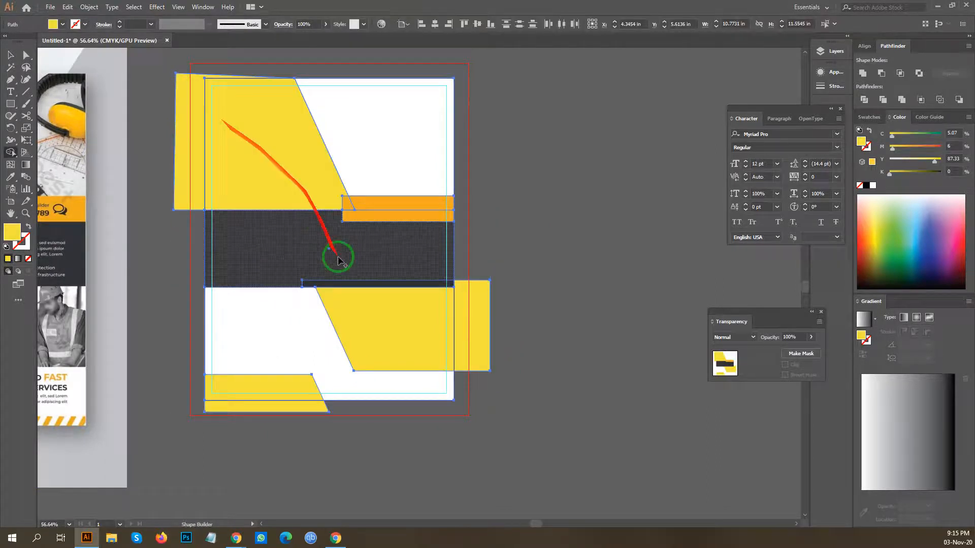
left_click_drag(257, 407, 324, 399)
left_click(329, 408, "alt")
left_click(616, 270, "alt")
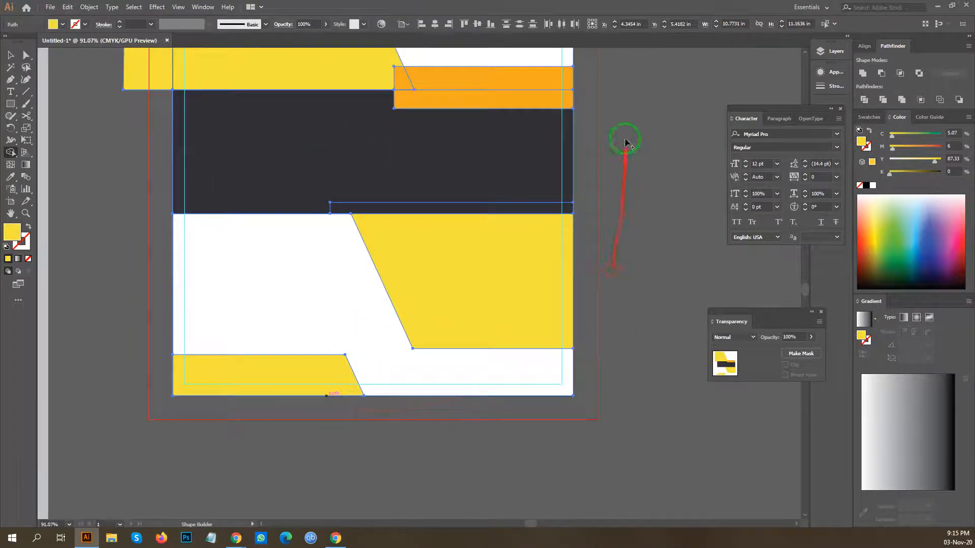
left_click_drag(612, 93, 610, 388)
left_click(136, 347, "alt")
scroll(261, 135, "down", 3)
key("v")
left_click(587, 267)
scroll(551, 261, "down", 1)
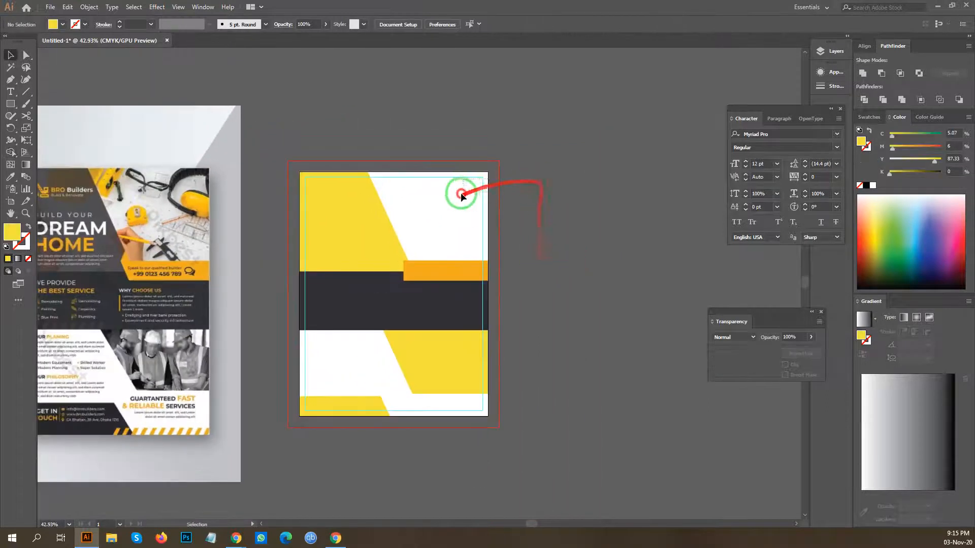
Lock the white background rectangle and the reference flyer image.
left_click(450, 199)
key("ctrl+shift+a")
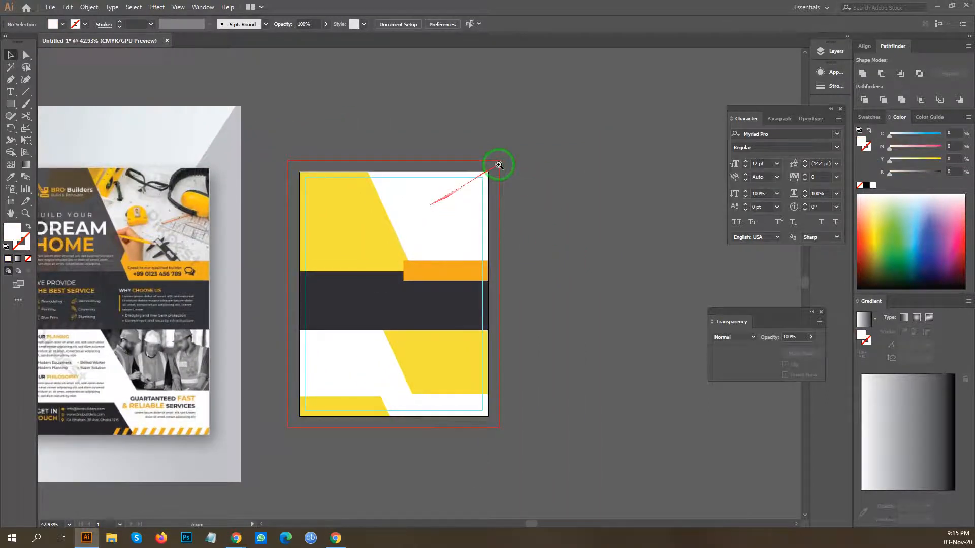
scroll(497, 159, "down", 1)
scroll(222, 219, "up", 3)
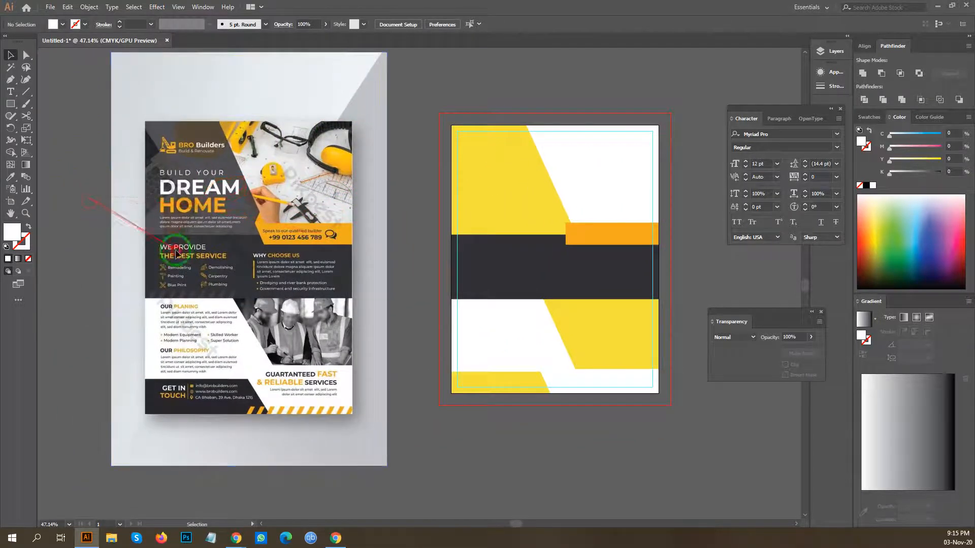
left_click(239, 303)
key("ctrl+shift+a")
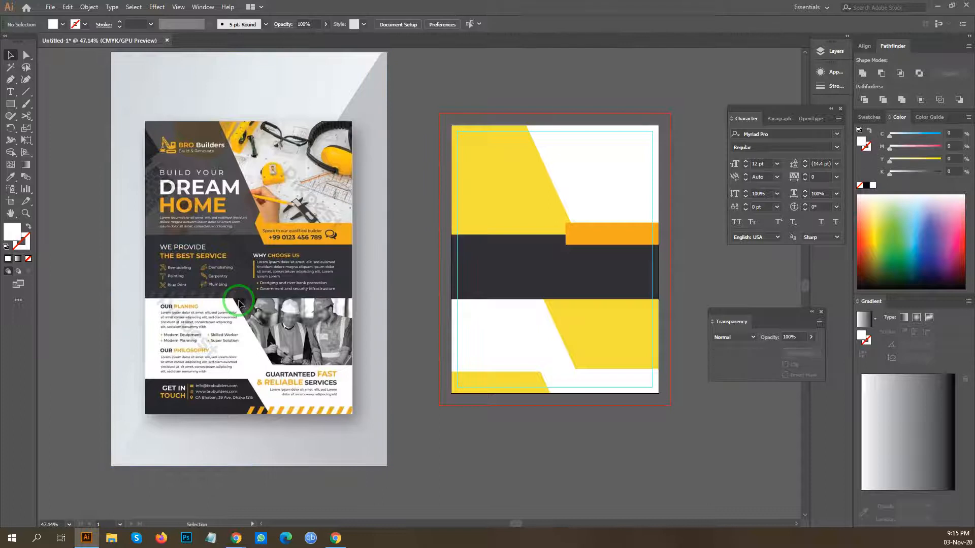
scroll(273, 221, "up", 1)
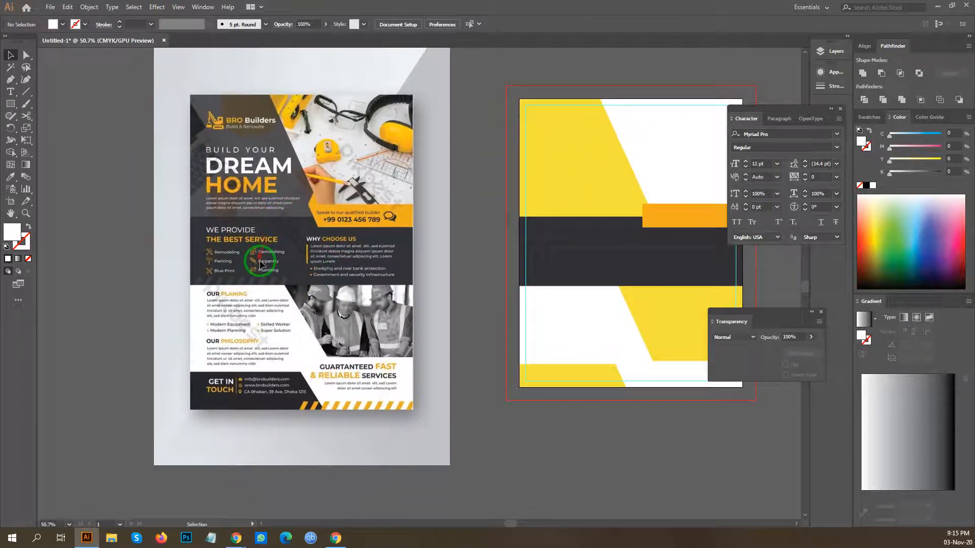
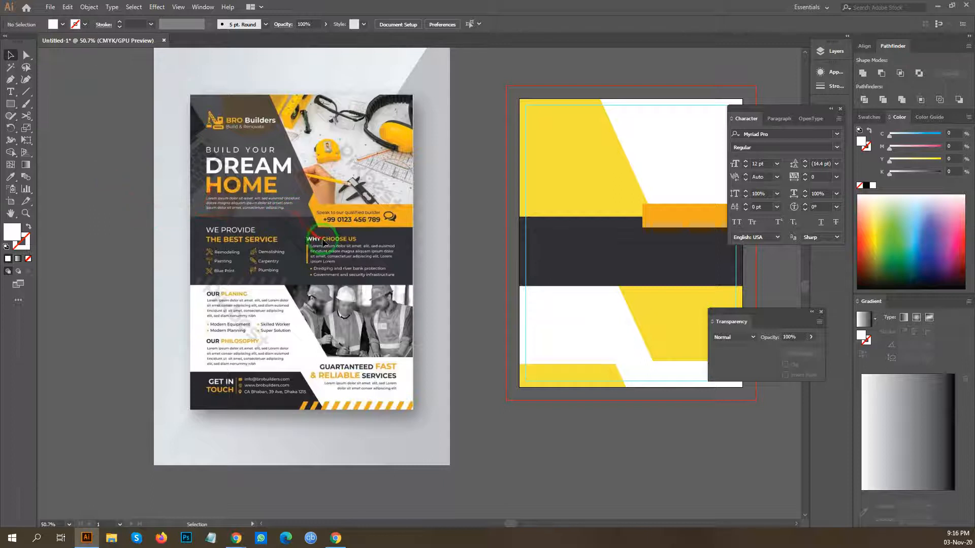
left_click_drag(332, 236, 267, 221)
left_click_drag(197, 254, 277, 254)
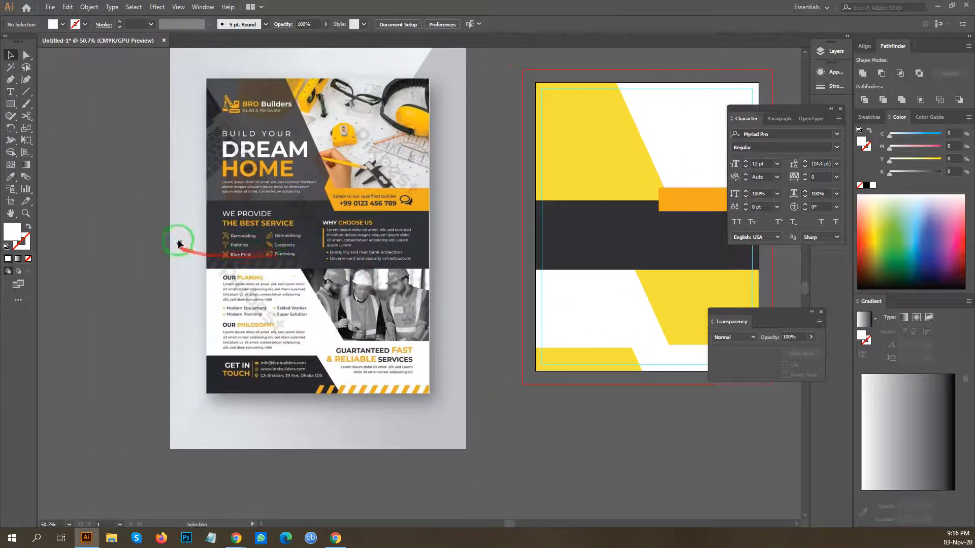
left_click_drag(339, 250, 223, 268)
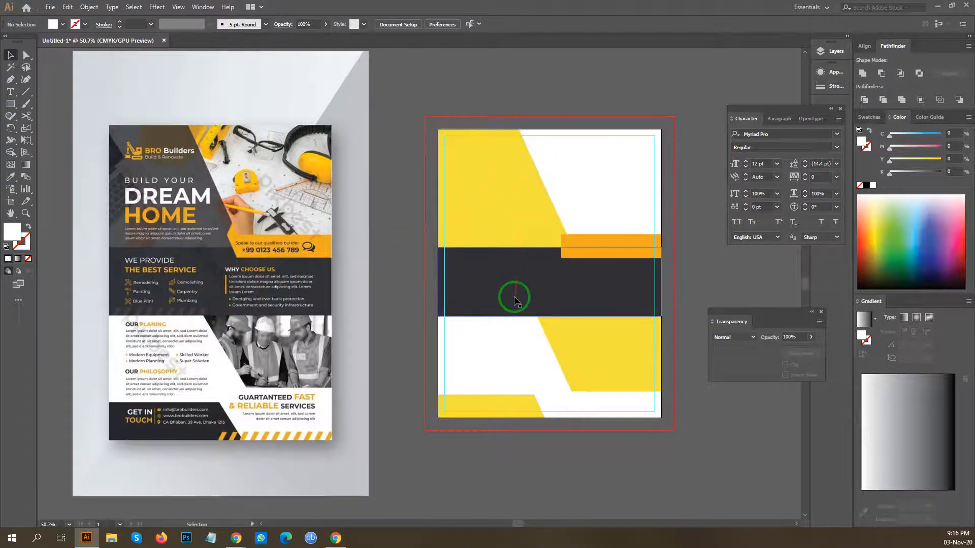
left_click_drag(554, 280, 496, 292)
left_click_drag(187, 286, 258, 295)
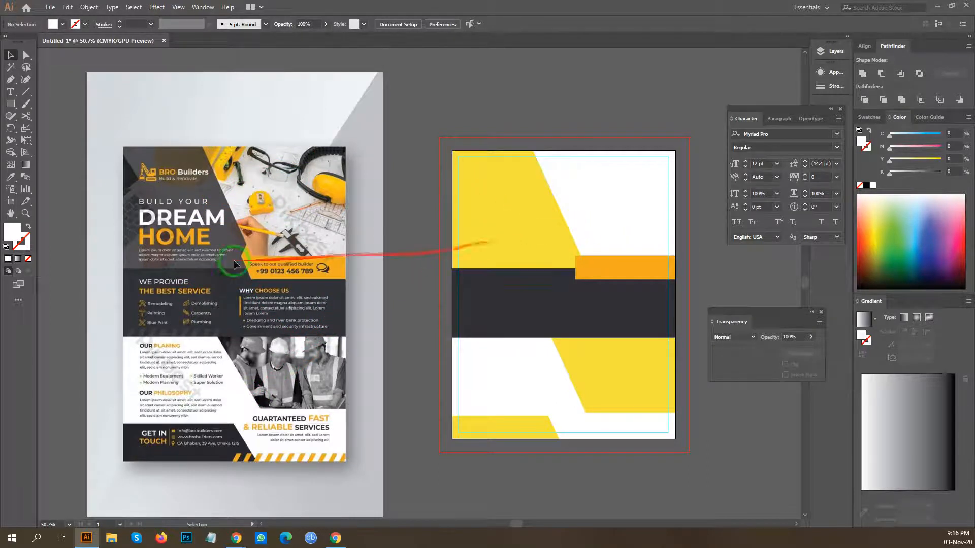
key("space")
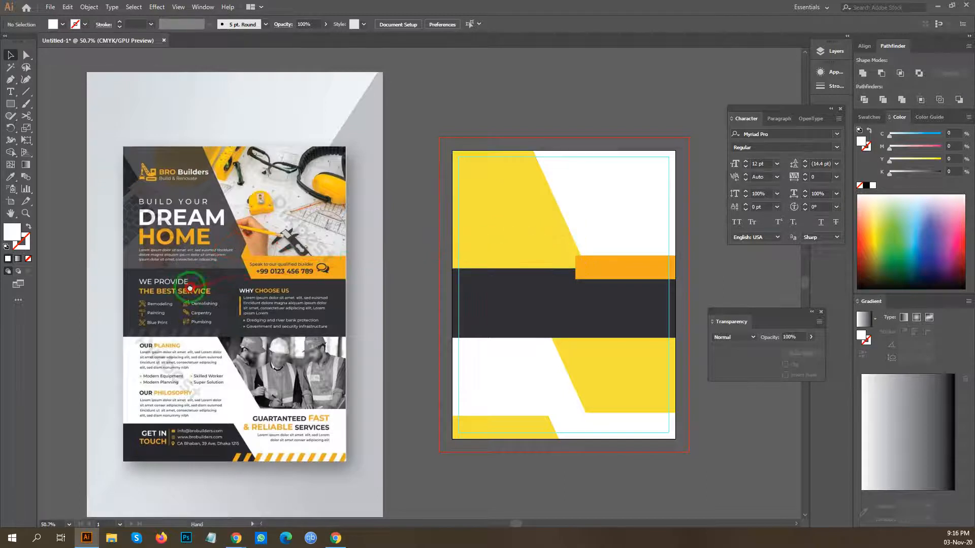
left_click_drag(183, 288, 249, 268)
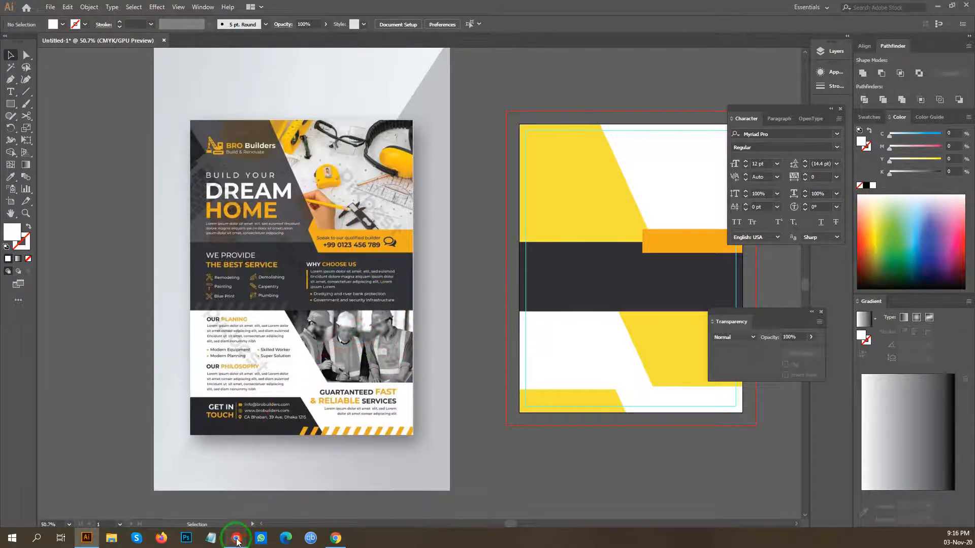
Switch to Google Chrome and search Google Images for "engineering image".
mouse_move(236, 533)
left_click(197, 510)
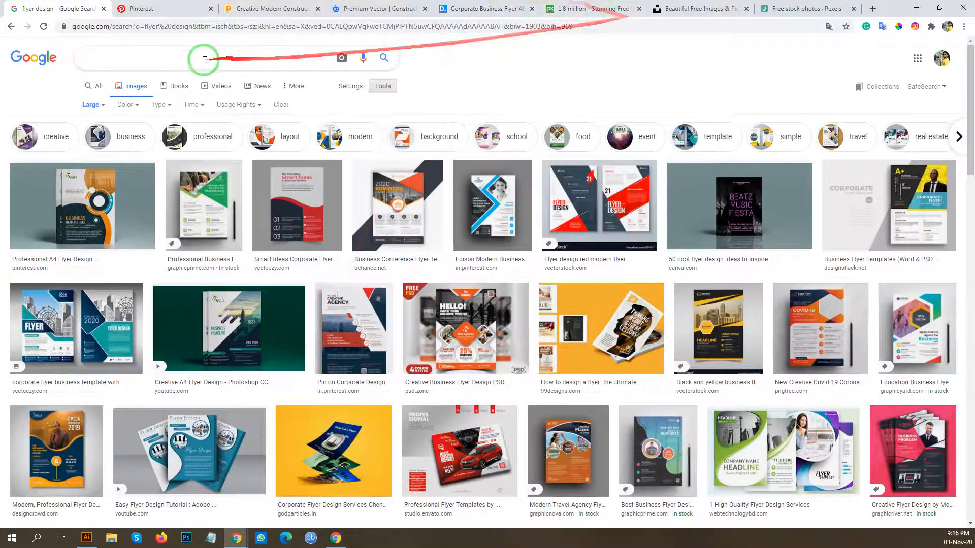
left_click(178, 56)
type("engineering ")
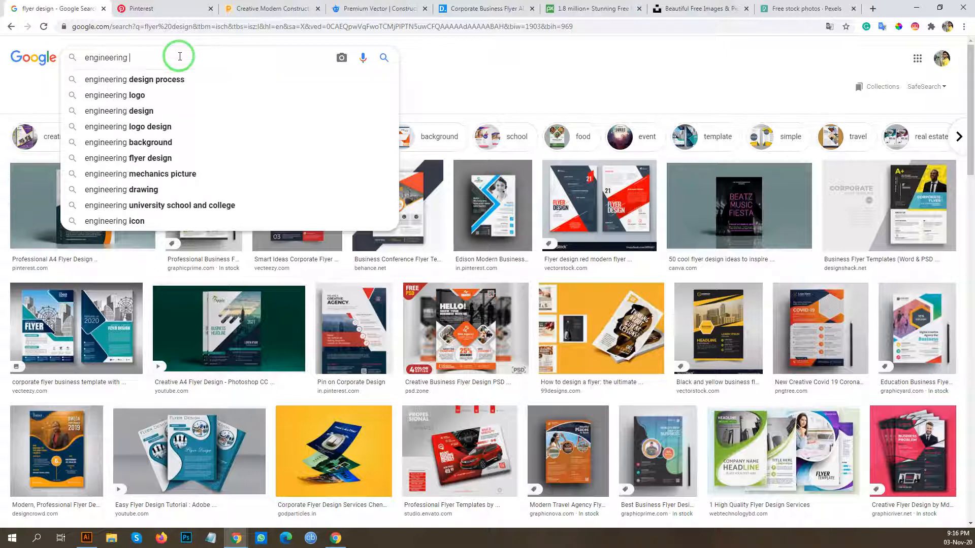
type("image")
key("Return")
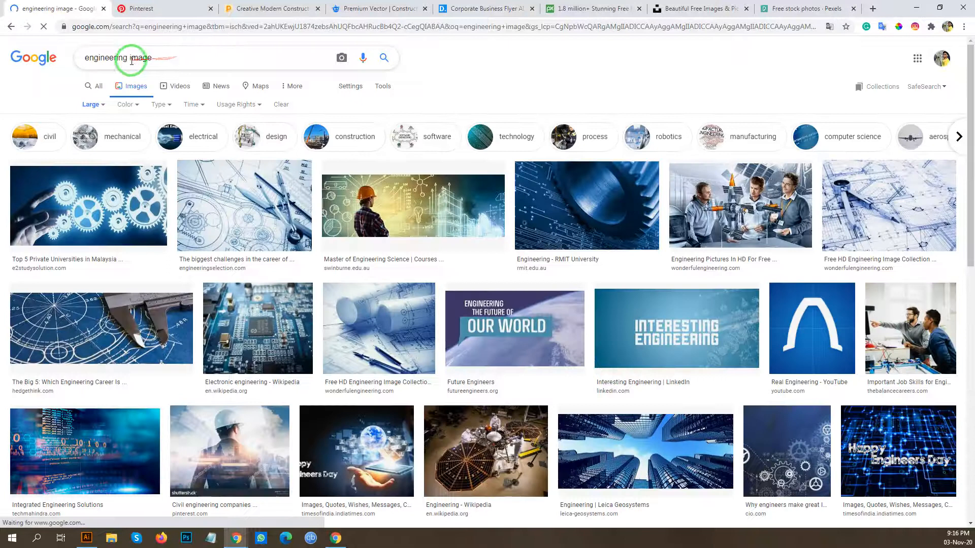
Refine the image search to "engineer works on fields image".
double_click(137, 59)
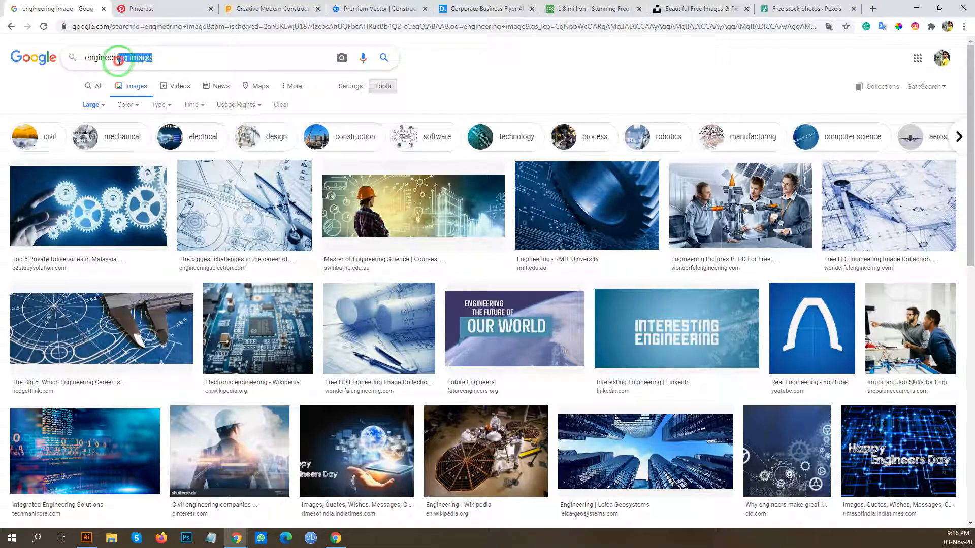
left_click_drag(119, 60, 117, 63)
type("wor")
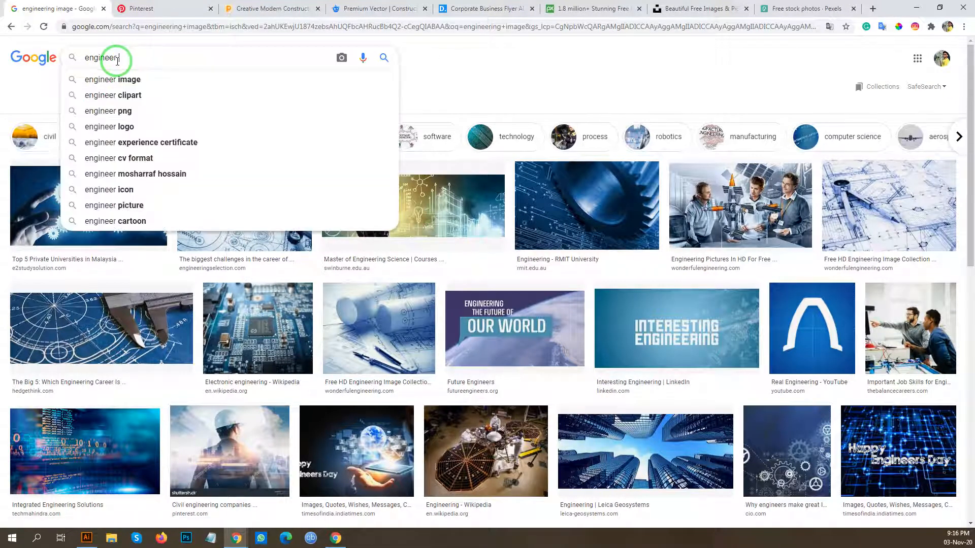
type("ks on")
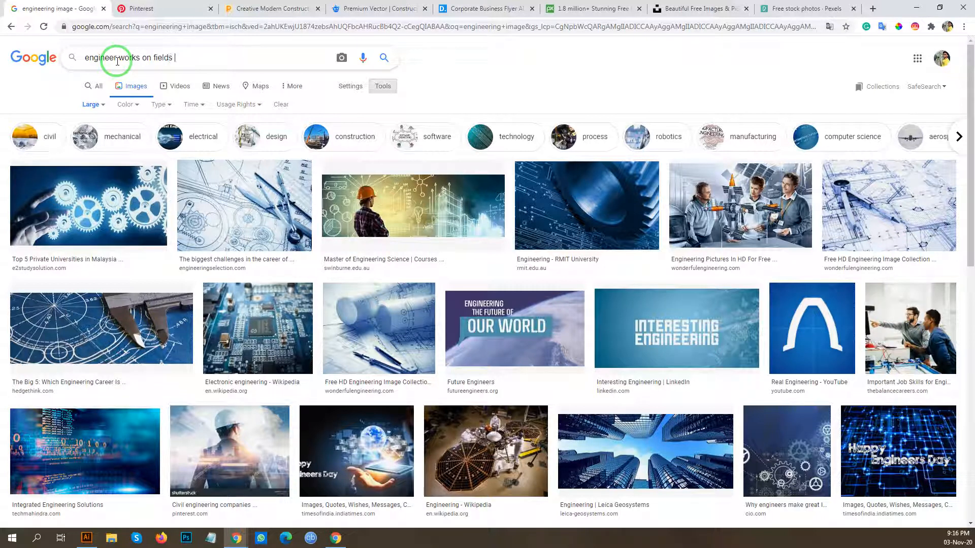
type("fields image")
key("Return")
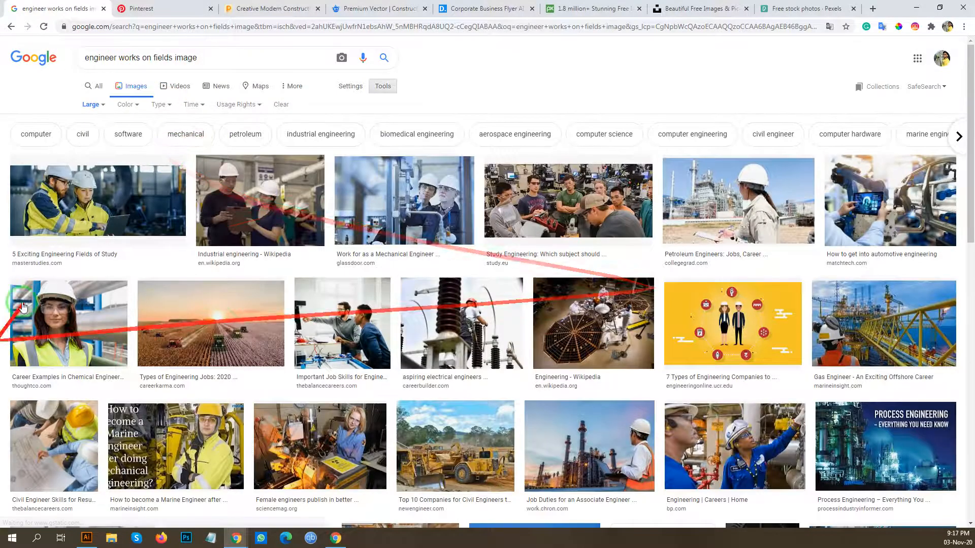
Show all web results for the query and open the Unsplash engineer and engineering picture results in new tabs.
scroll(279, 349, "down", 6)
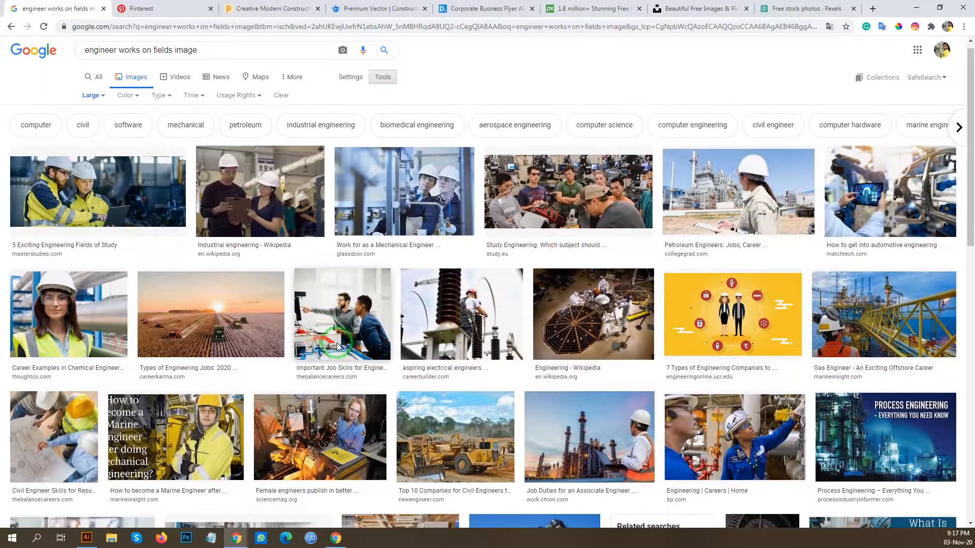
scroll(262, 238, "up", 6)
left_click(100, 86)
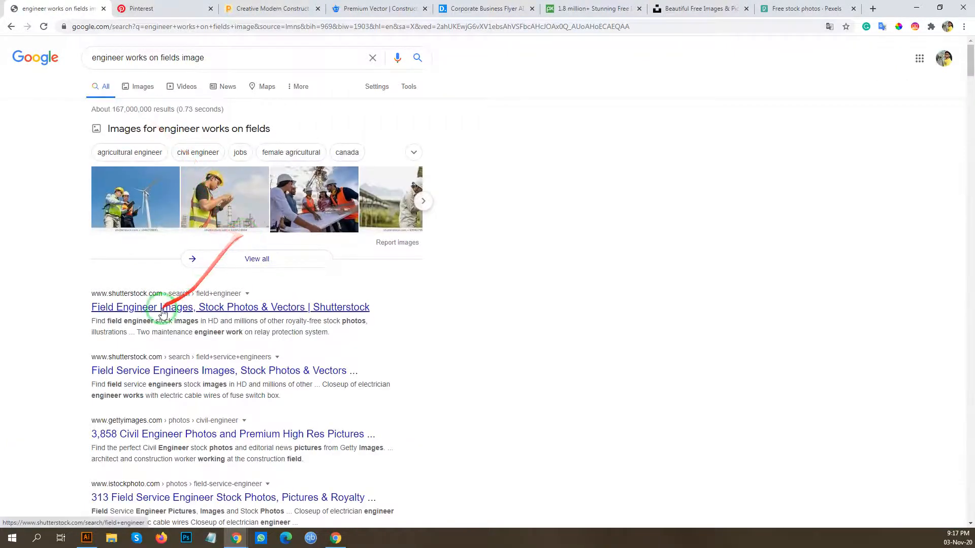
scroll(160, 319, "down", 3)
scroll(134, 358, "down", 3)
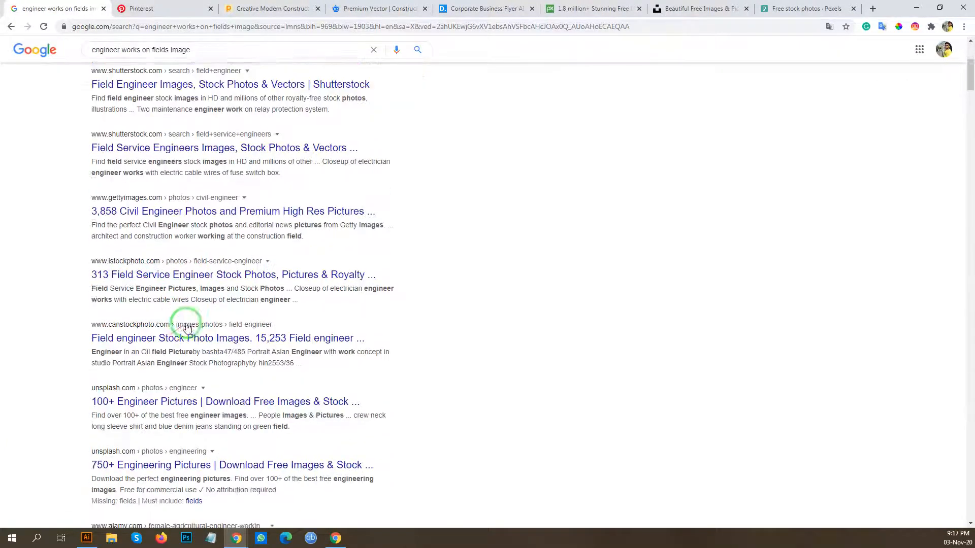
left_click(127, 384, "ctrl")
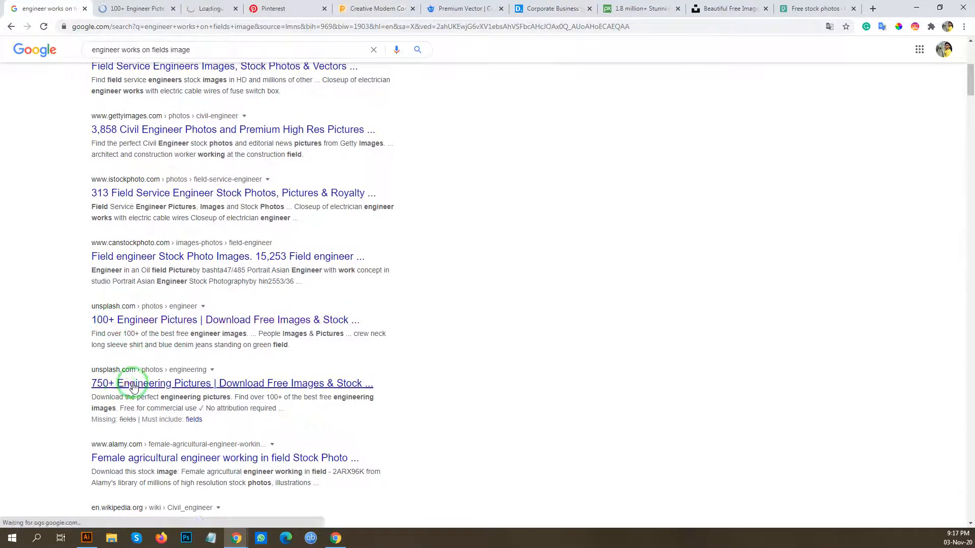
Browse the Unsplash engineer photo gallery for a picture that suits the construction flyer.
left_click(137, 3)
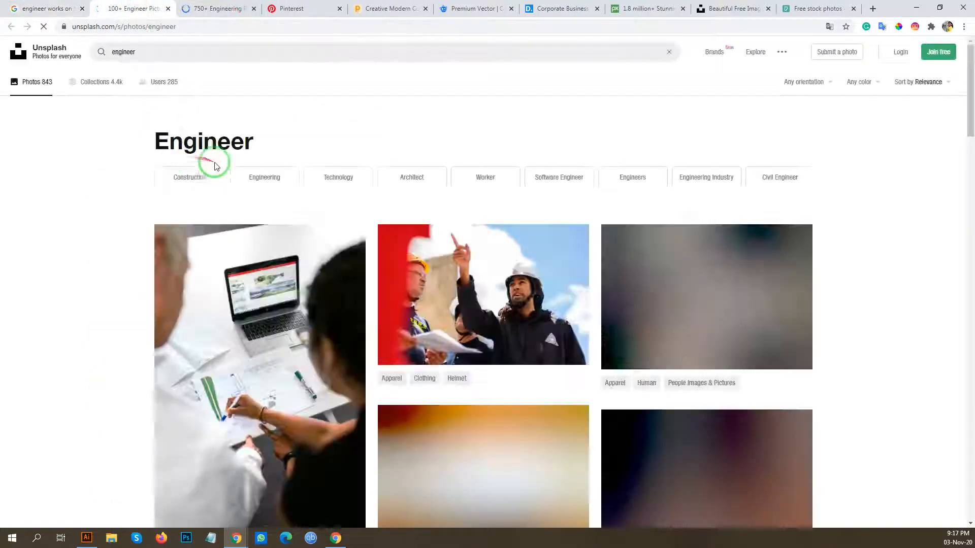
scroll(520, 308, "down", 4)
scroll(520, 312, "down", 15)
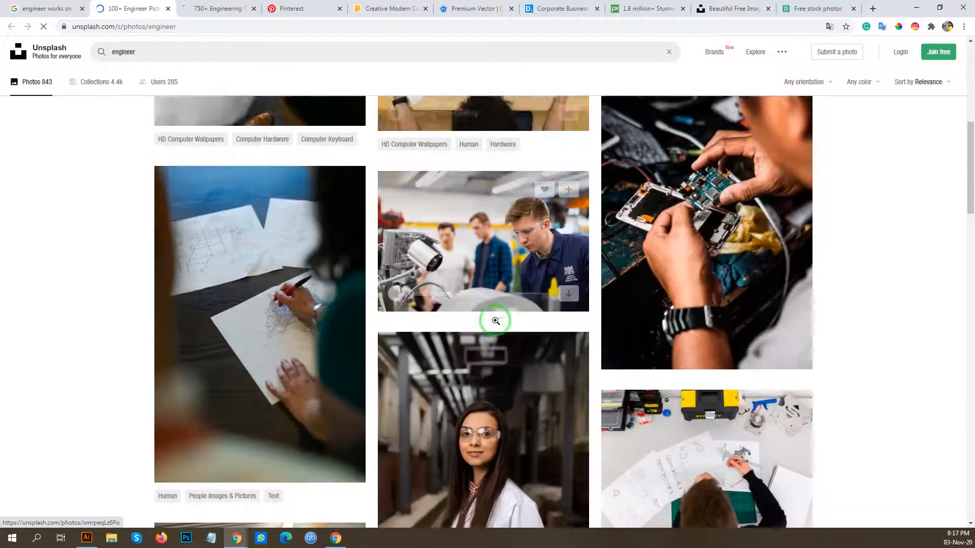
scroll(500, 319, "down", 16)
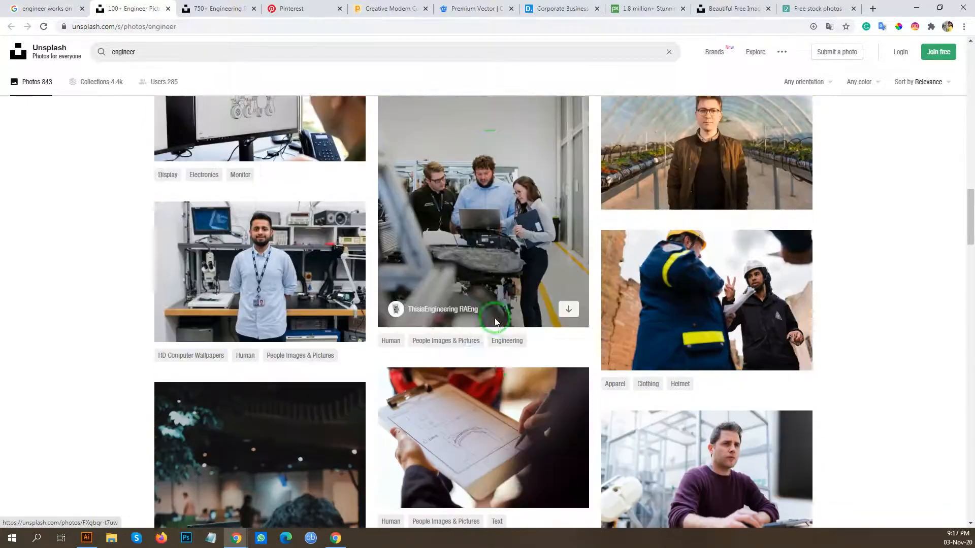
scroll(496, 319, "down", 13)
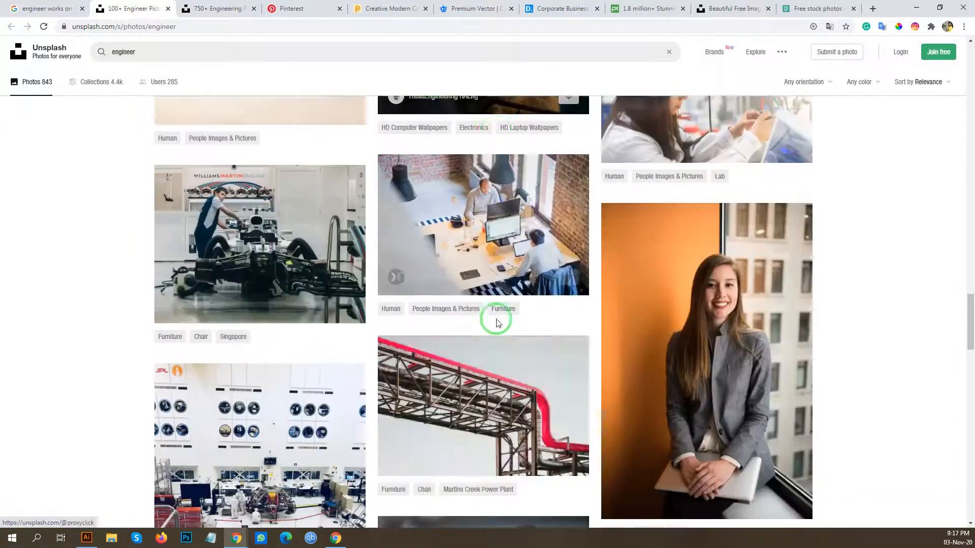
scroll(498, 320, "down", 14)
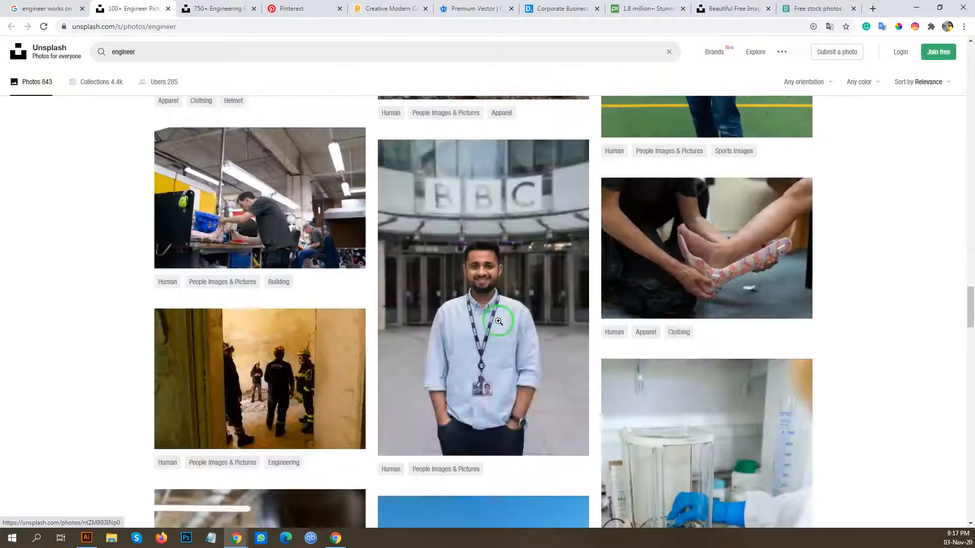
scroll(498, 320, "down", 6)
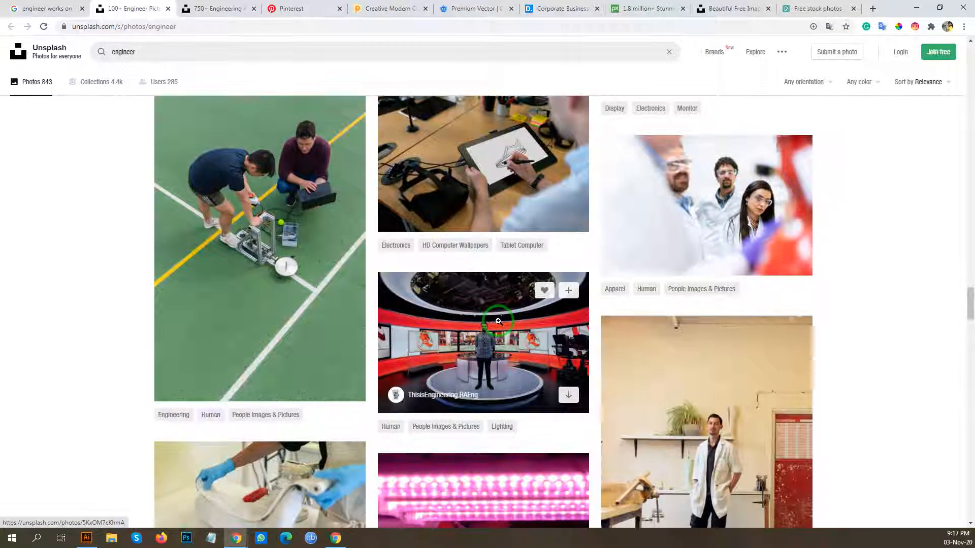
scroll(498, 321, "up", 6)
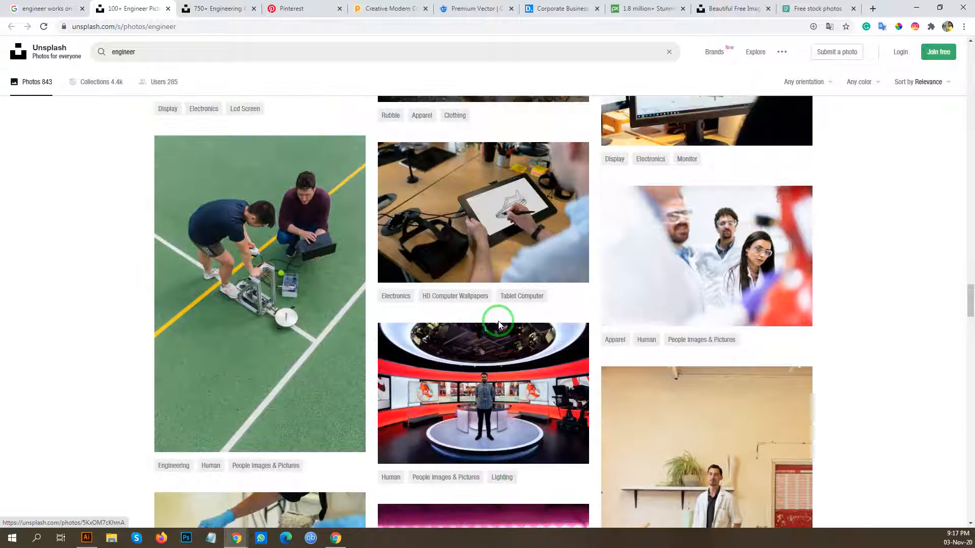
scroll(492, 364, "down", 15)
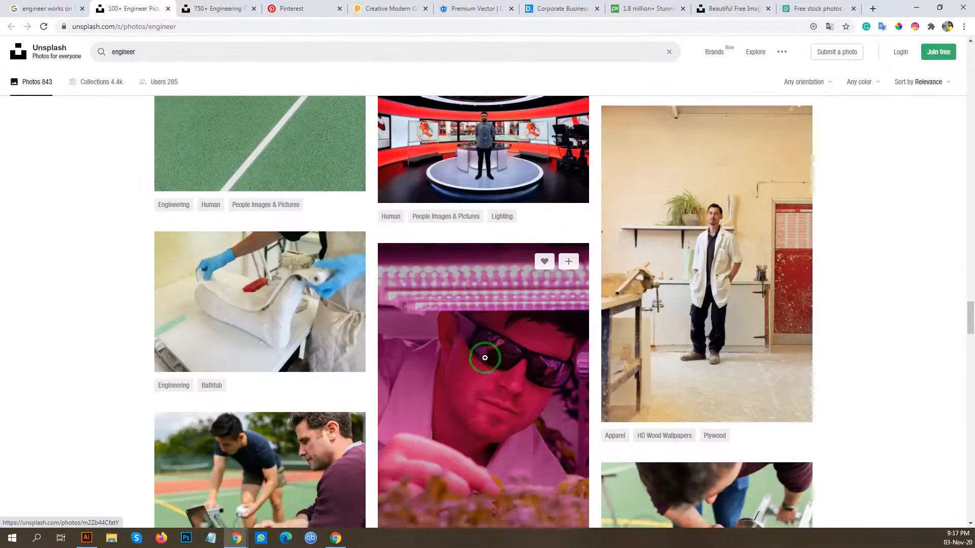
scroll(476, 349, "down", 6)
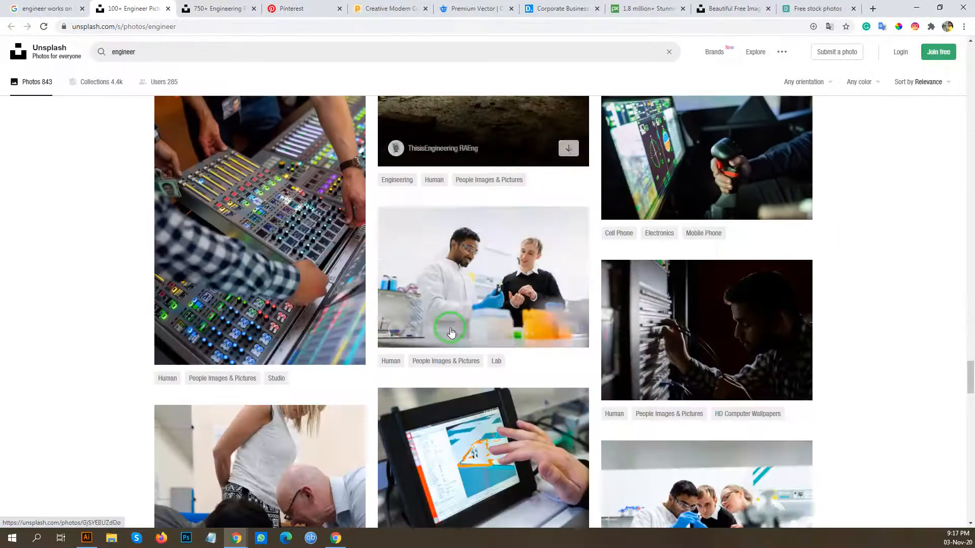
scroll(454, 326, "down", 6)
scroll(454, 326, "down", 8)
Return to the Google results and change the search to "engineer working image".
left_click(46, 8)
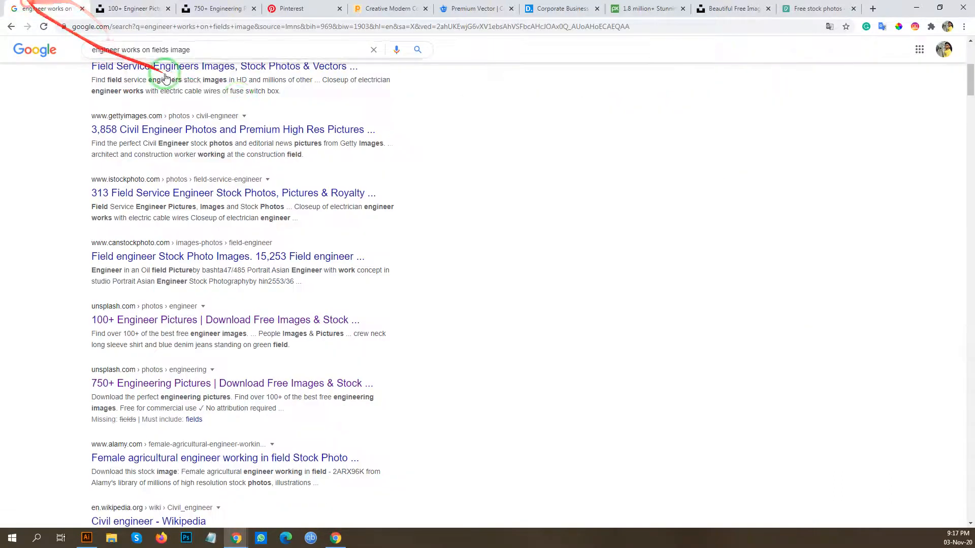
scroll(531, 272, "up", 2)
scroll(557, 280, "up", 4)
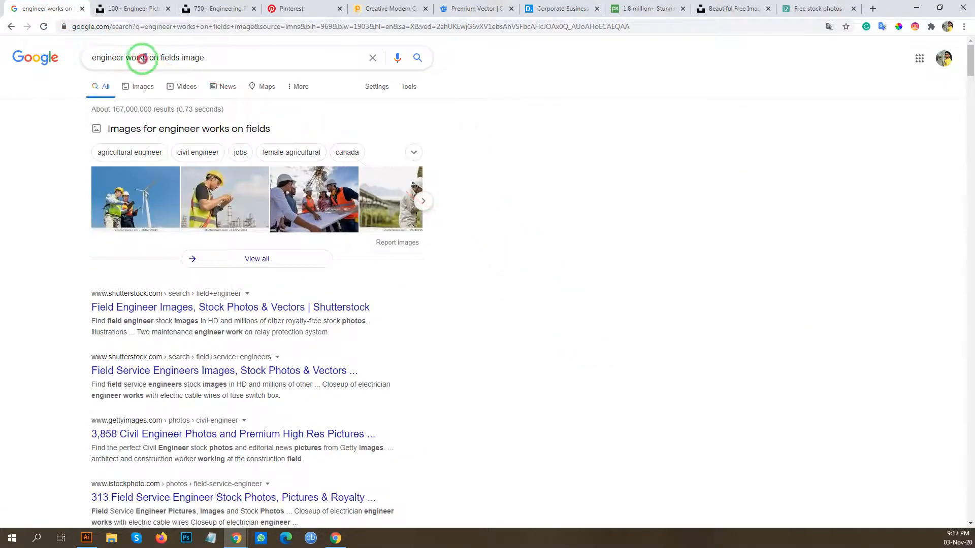
left_click_drag(140, 60, 148, 62)
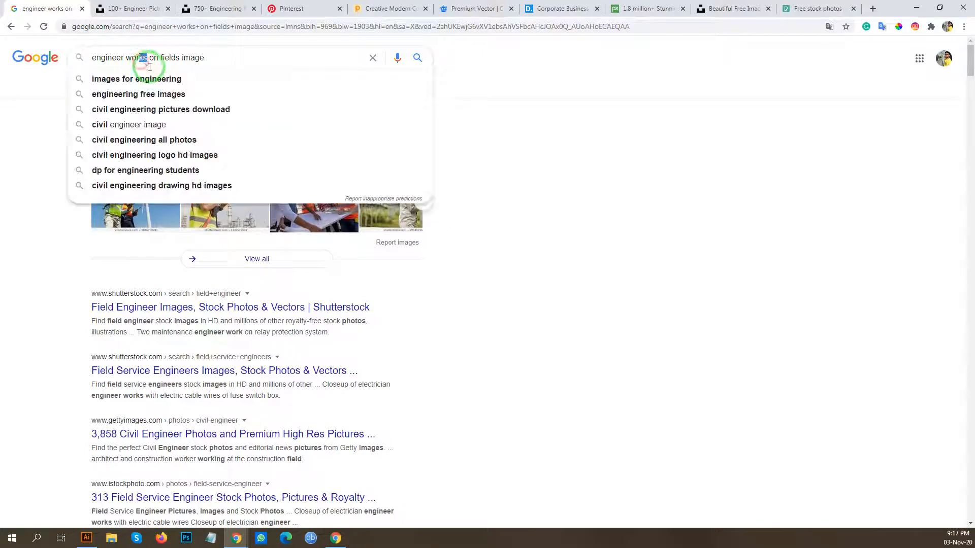
type("king")
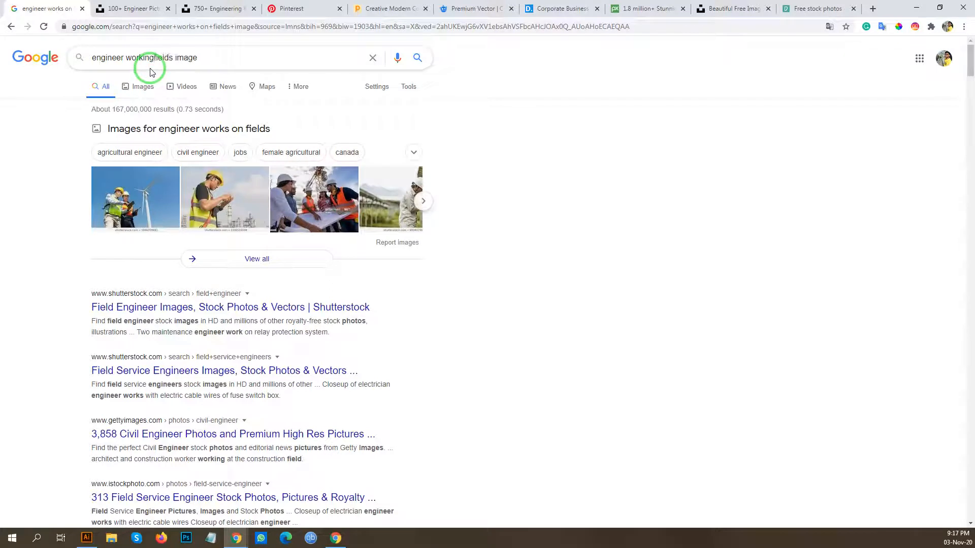
key("BackSpace")
key("Return")
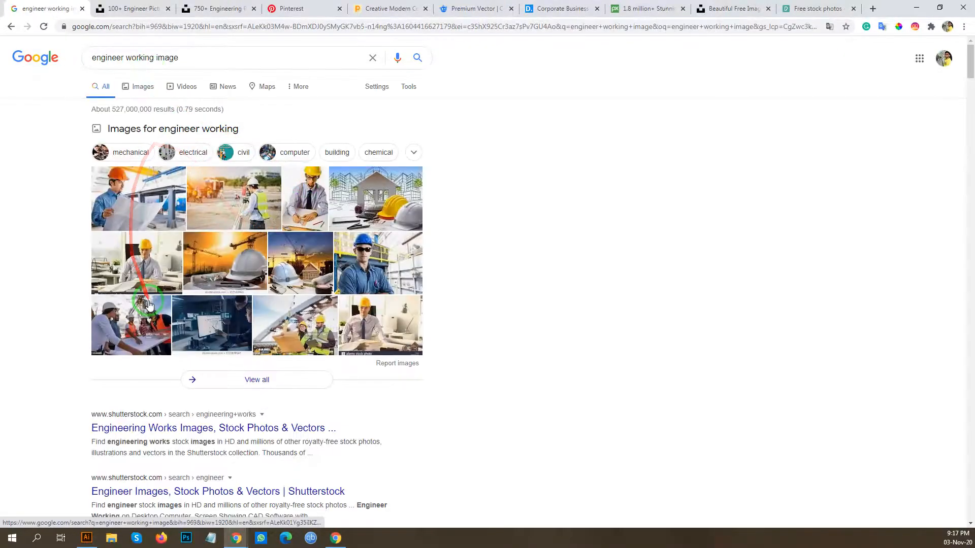
Open the Unsplash engineer pictures result in a new tab and look through its photos.
scroll(143, 329, "down", 2)
scroll(140, 356, "down", 6)
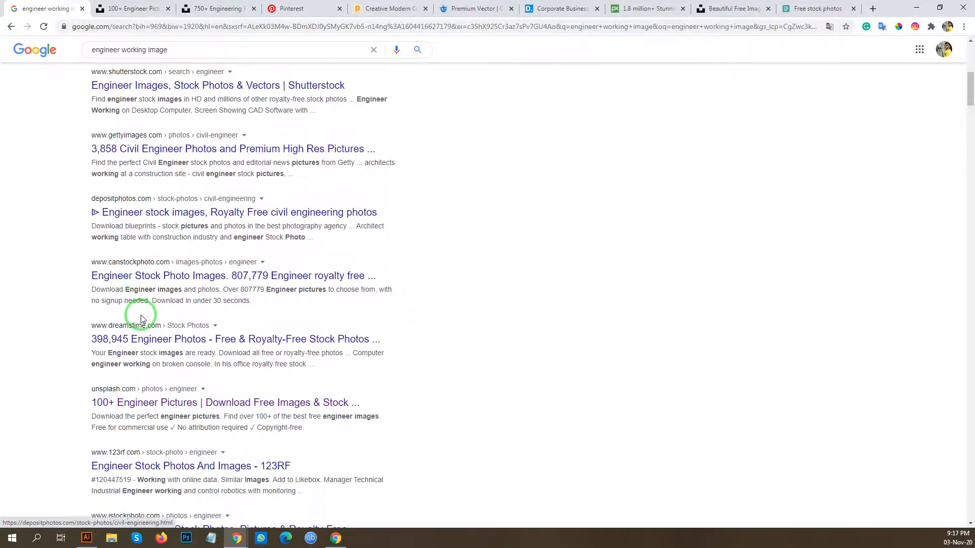
middle_click(121, 403)
left_click(277, 9)
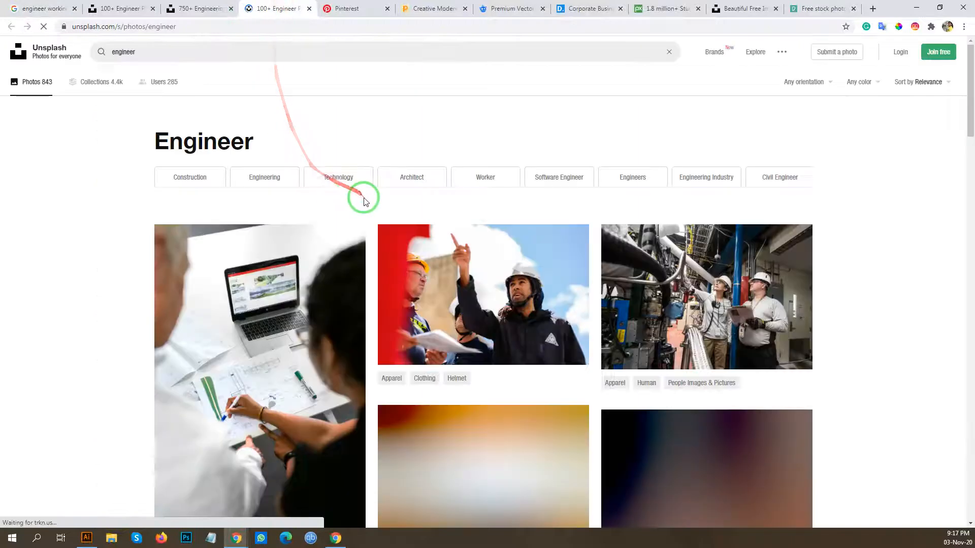
scroll(262, 290, "down", 15)
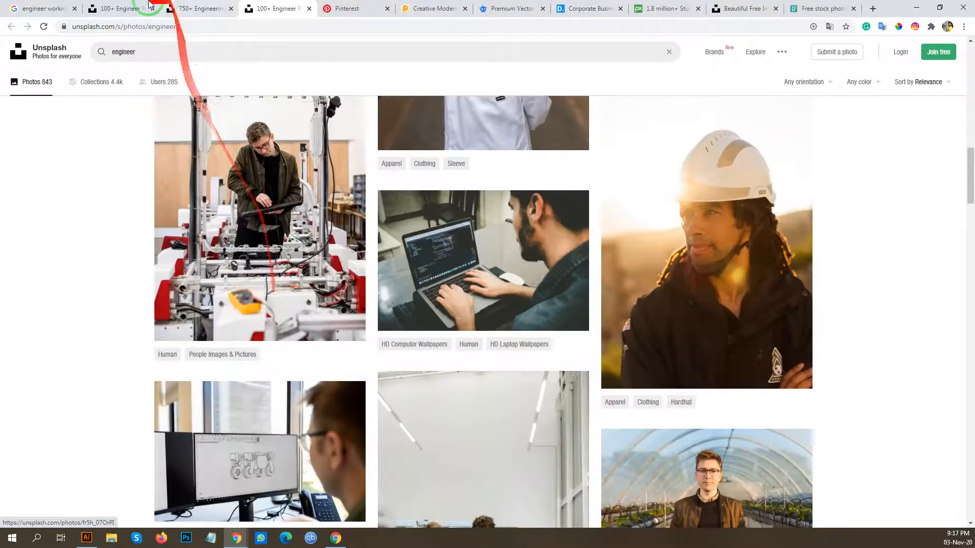
Return to the Google results and open the Pixabay engineering and engineer images result in a new tab.
left_click(30, 8)
scroll(244, 312, "down", 3)
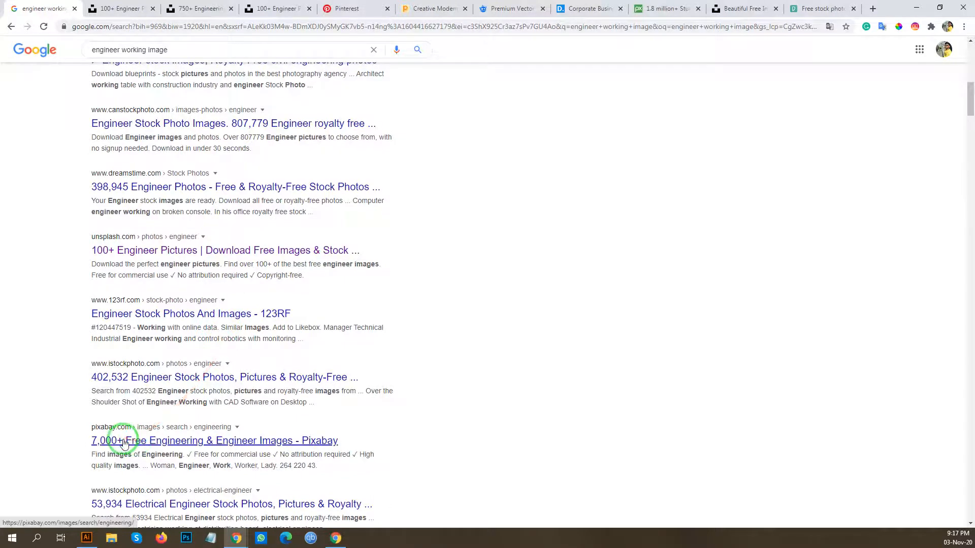
left_click(123, 443, "ctrl")
left_click(348, 9)
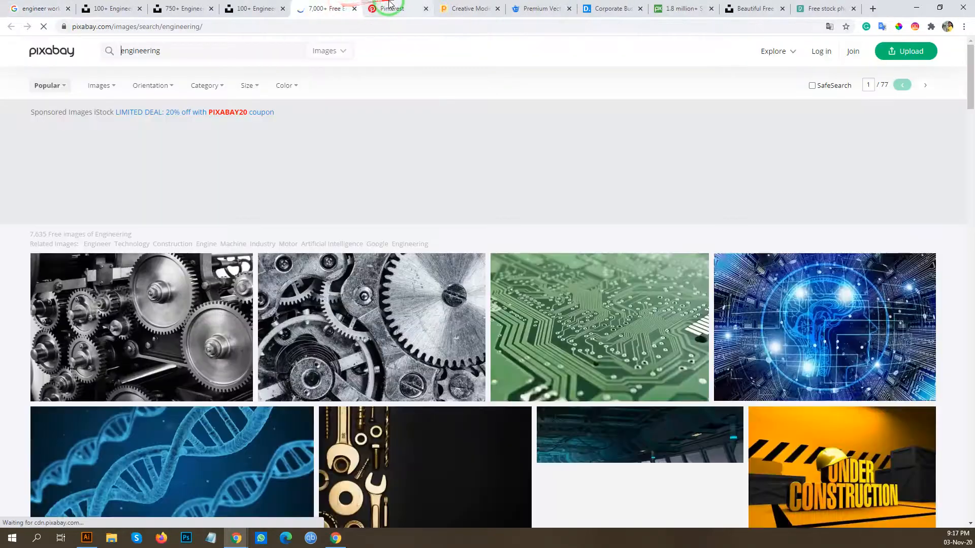
Close the leftover Pinterest and stock-site tabs that follow the Pixabay tab.
middle_click(389, 3)
middle_click(389, 3)
middle_click(389, 3)
middle_click(390, 3)
middle_click(390, 3)
middle_click(390, 3)
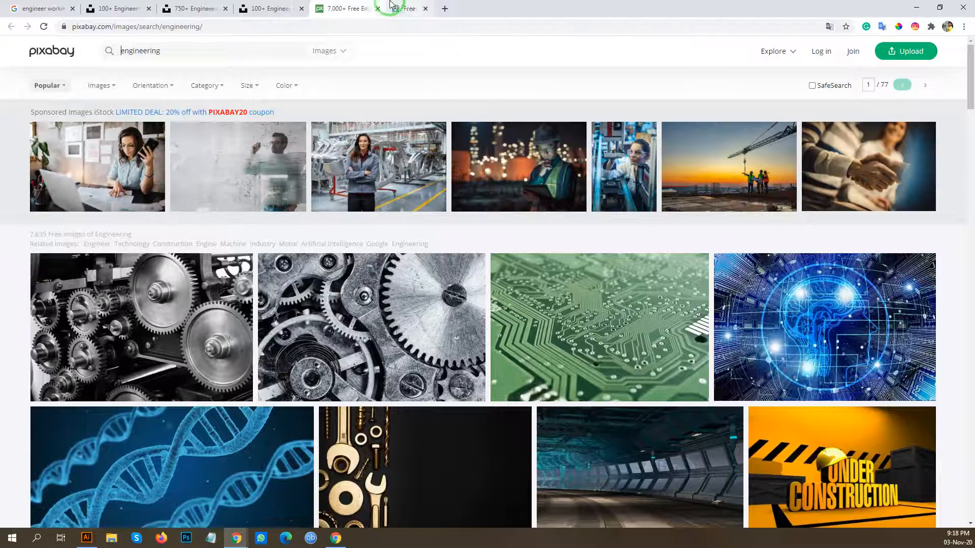
Look through the Pixabay engineering images for a photo that suits the construction flyer.
scroll(355, 256, "down", 3)
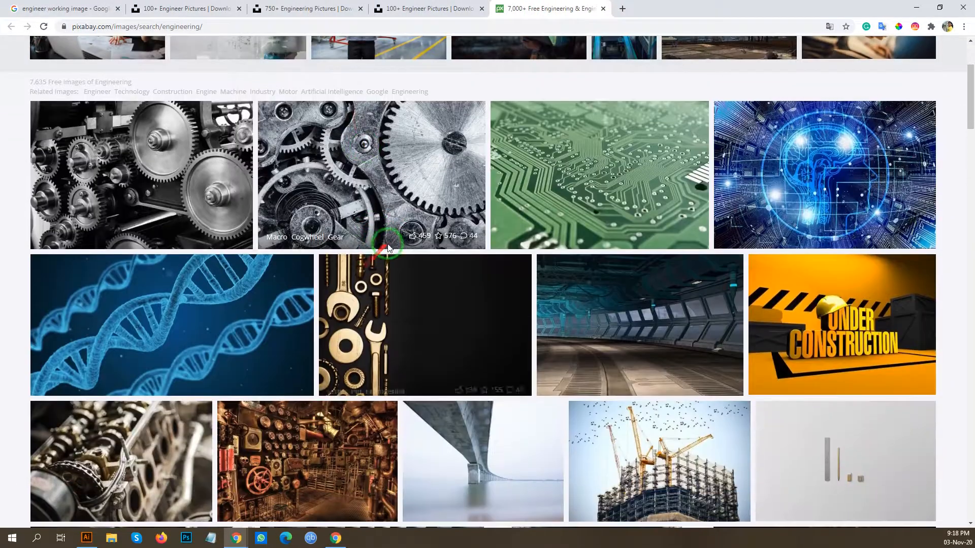
scroll(507, 269, "down", 4)
scroll(456, 274, "up", 8)
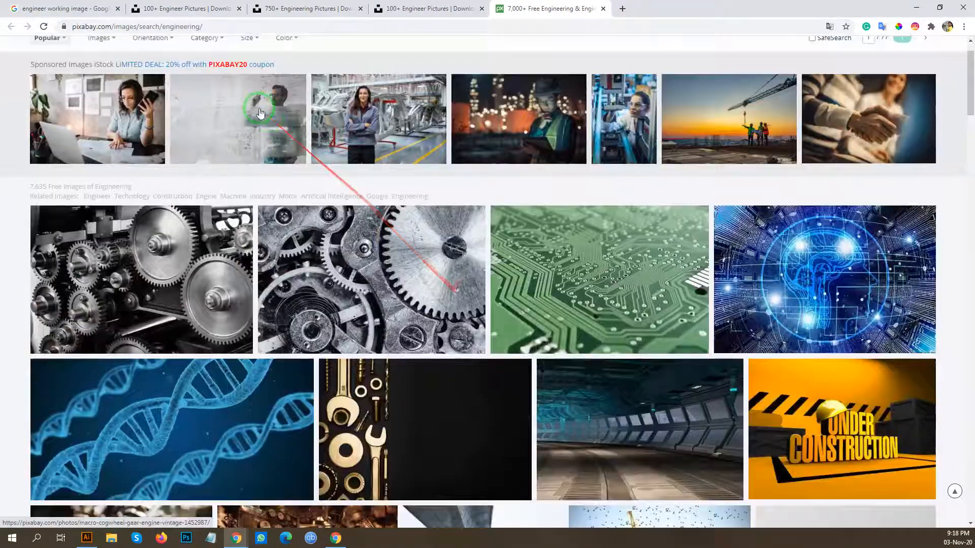
Return to the Google results and change the search to "civil engineer working image".
left_click(92, 14)
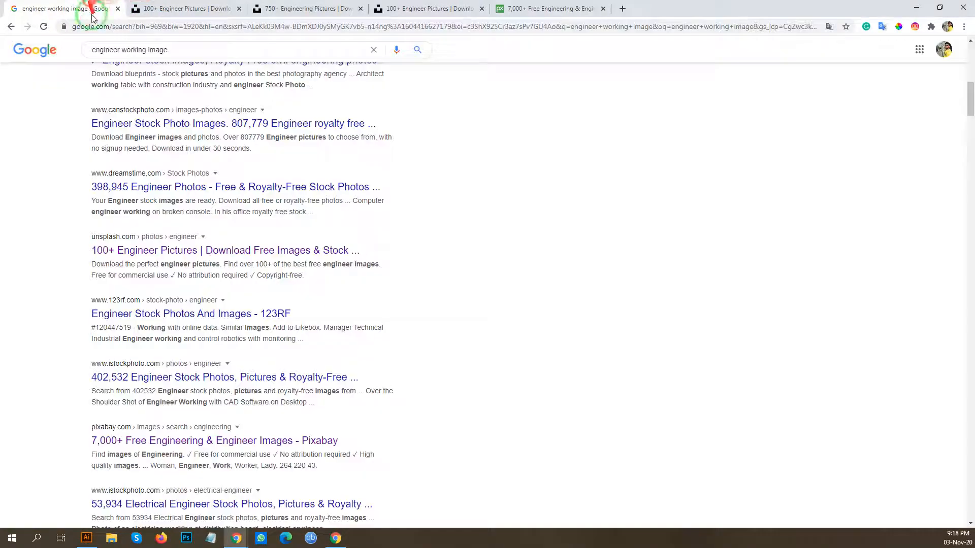
left_click(100, 54)
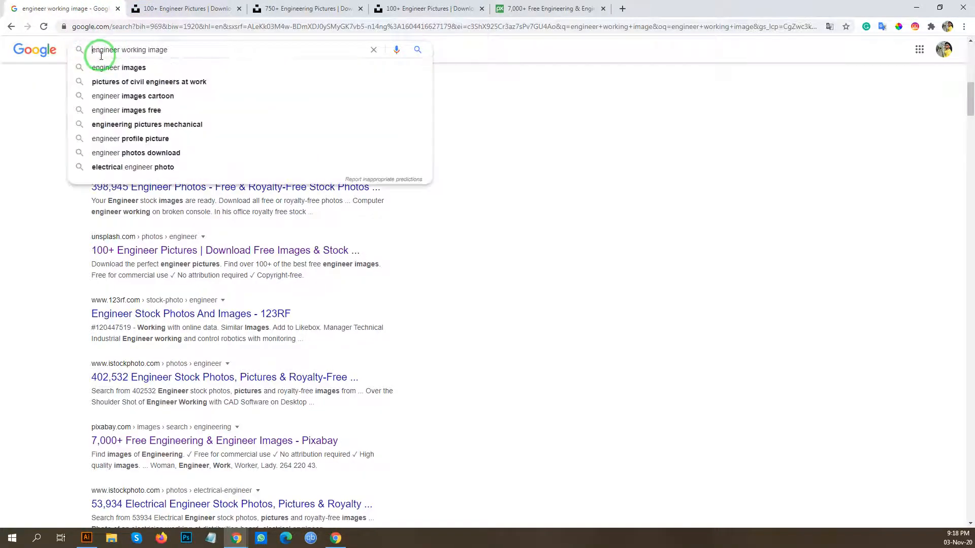
type("civ")
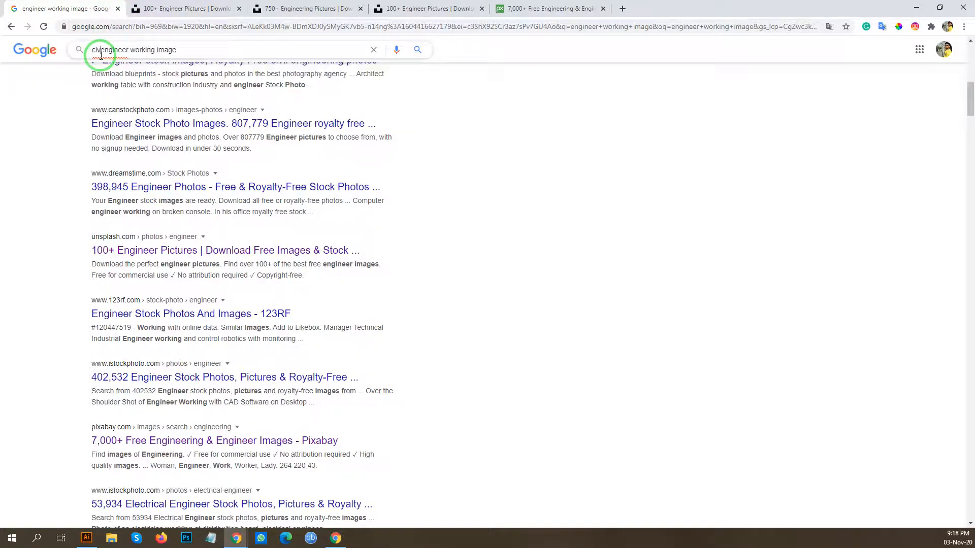
key("Return")
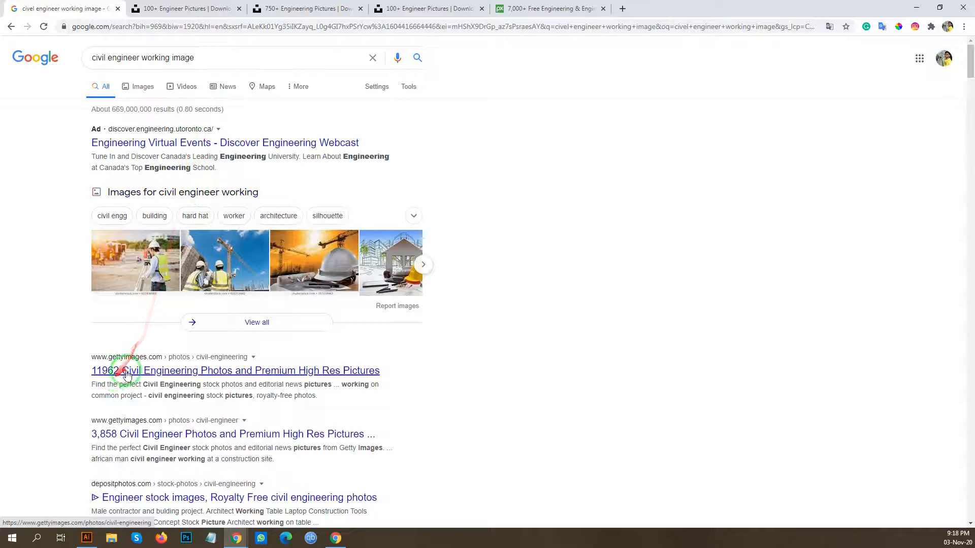
Look over the web results for the civil engineer query and show its image results.
scroll(132, 346, "down", 7)
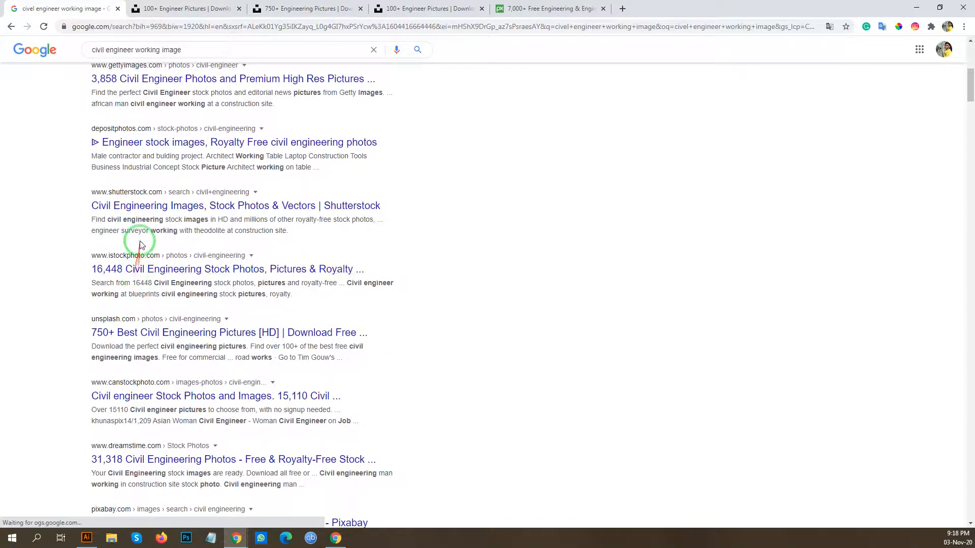
scroll(131, 142, "up", 7)
left_click(142, 87)
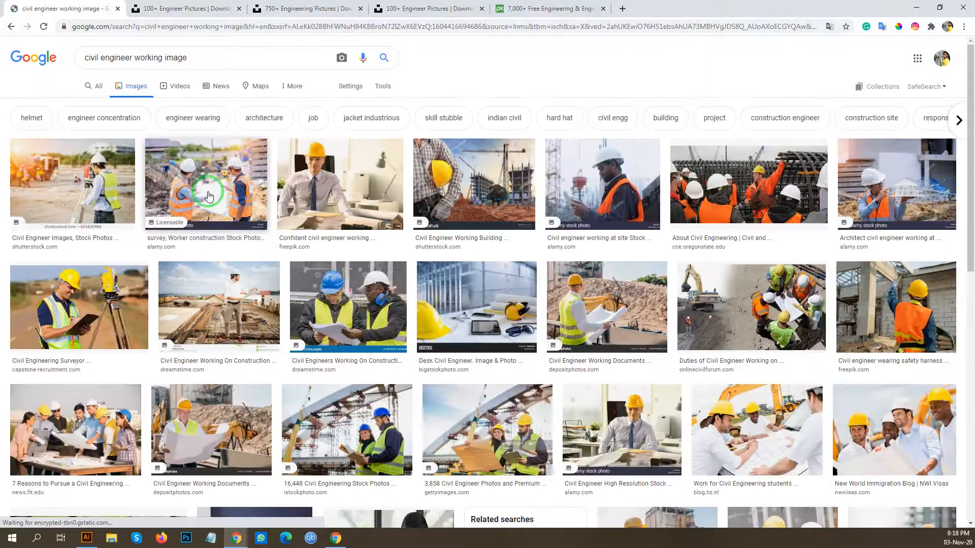
Go back to all web results and open the Unsplash civil engineering pictures result in a new tab.
left_click(99, 88)
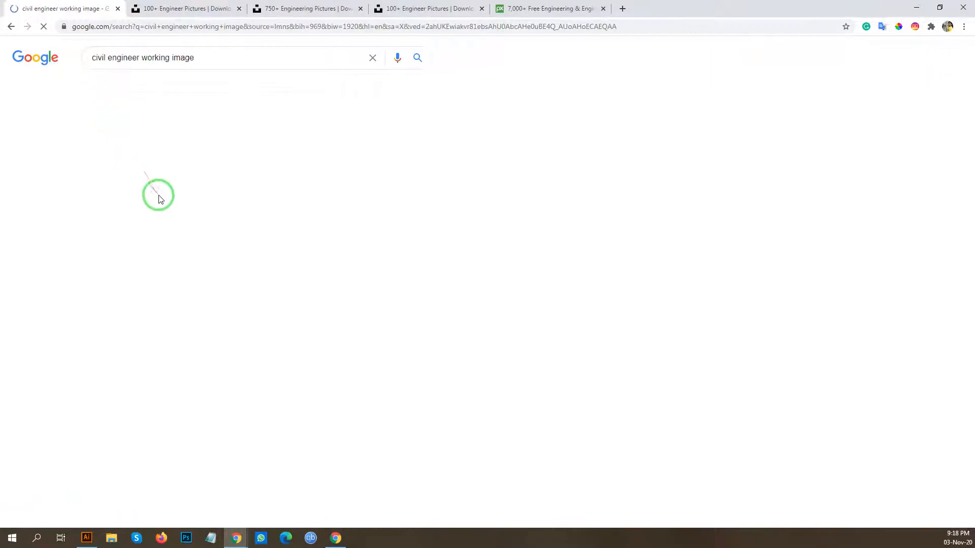
scroll(208, 254, "down", 3)
scroll(141, 385, "down", 2)
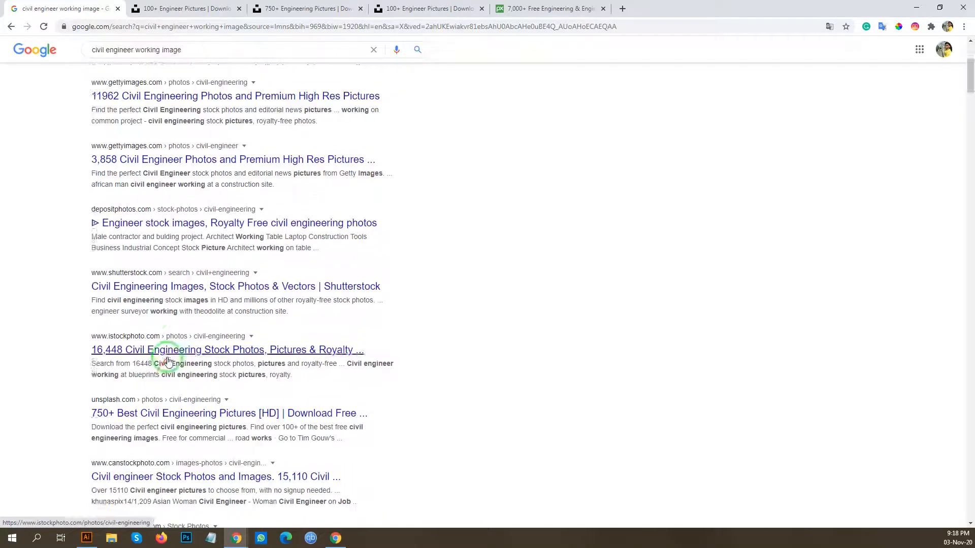
left_click(640, 9)
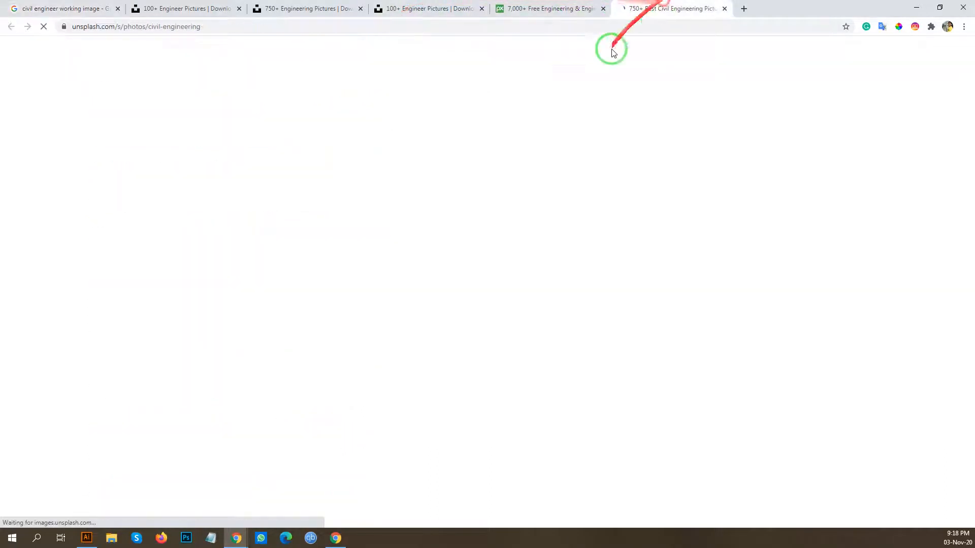
Browse the Unsplash civil engineering gallery for a photo of engineers at work that fits the flyer.
scroll(287, 288, "down", 10)
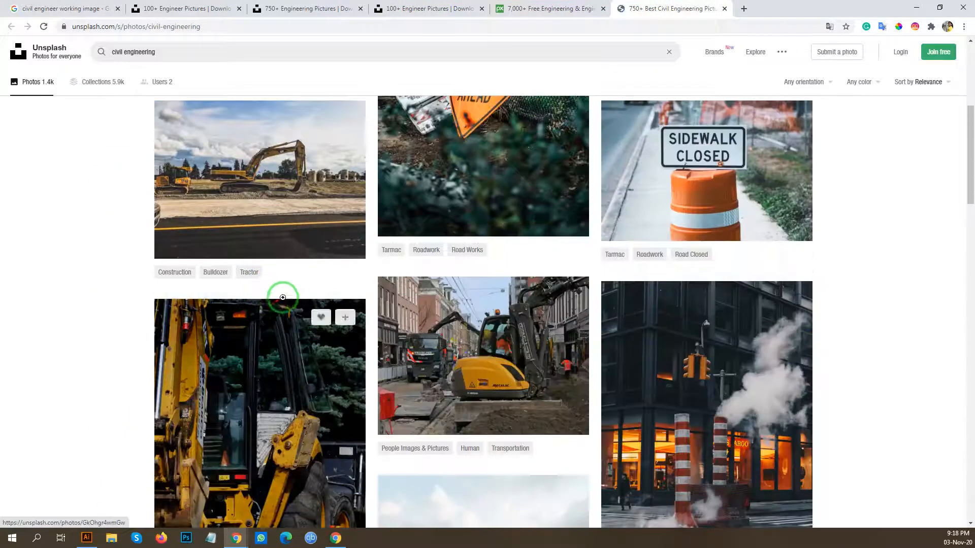
scroll(287, 288, "down", 6)
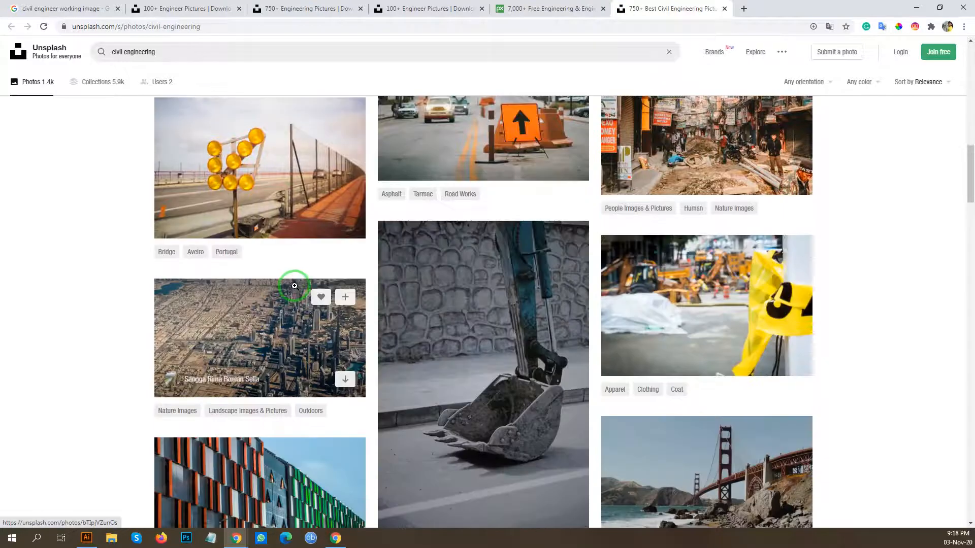
scroll(385, 334, "down", 5)
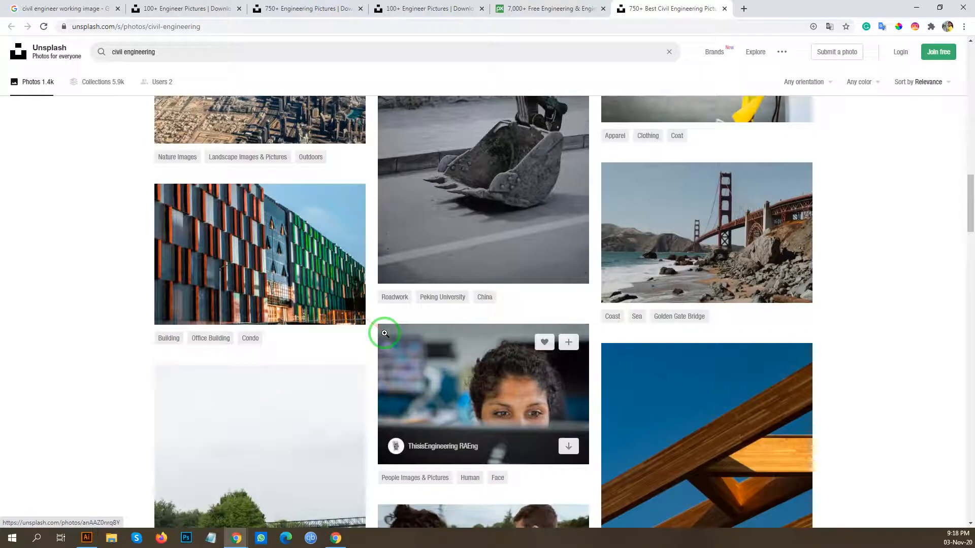
scroll(380, 341, "down", 5)
scroll(378, 345, "down", 13)
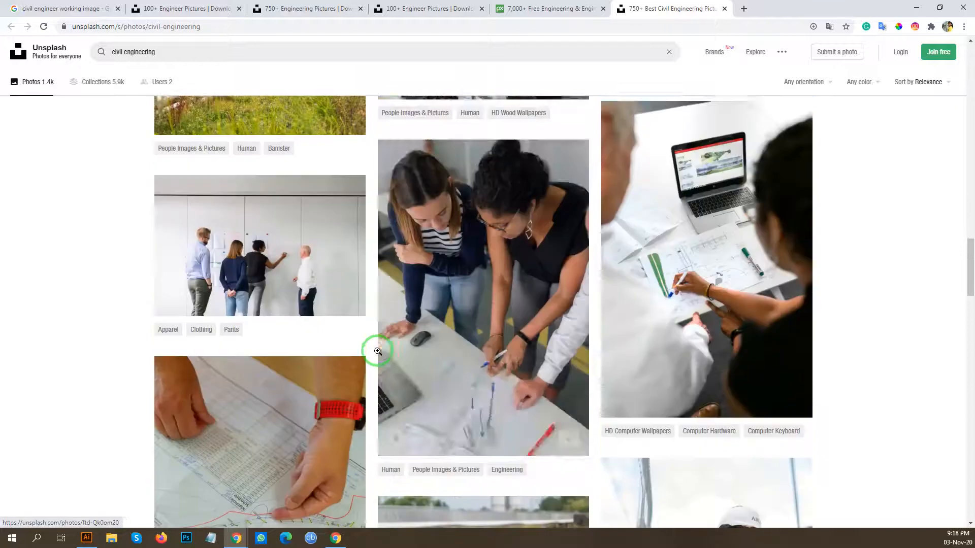
scroll(382, 347, "up", 7)
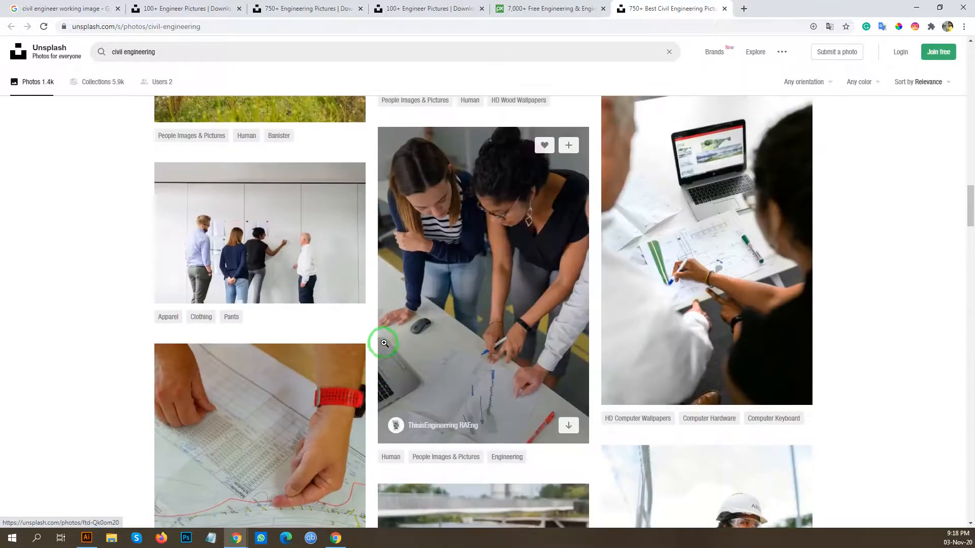
scroll(381, 347, "down", 4)
scroll(306, 321, "up", 6)
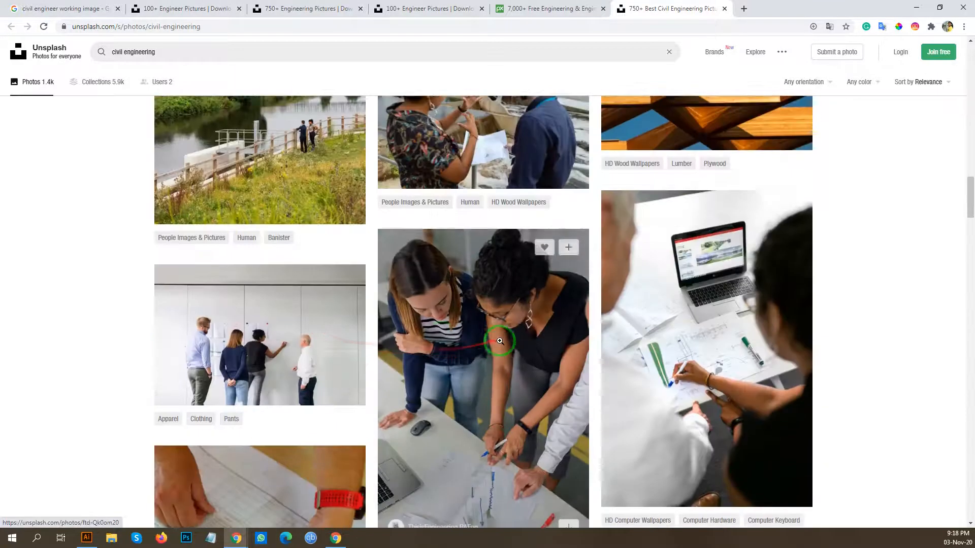
scroll(708, 333, "down", 12)
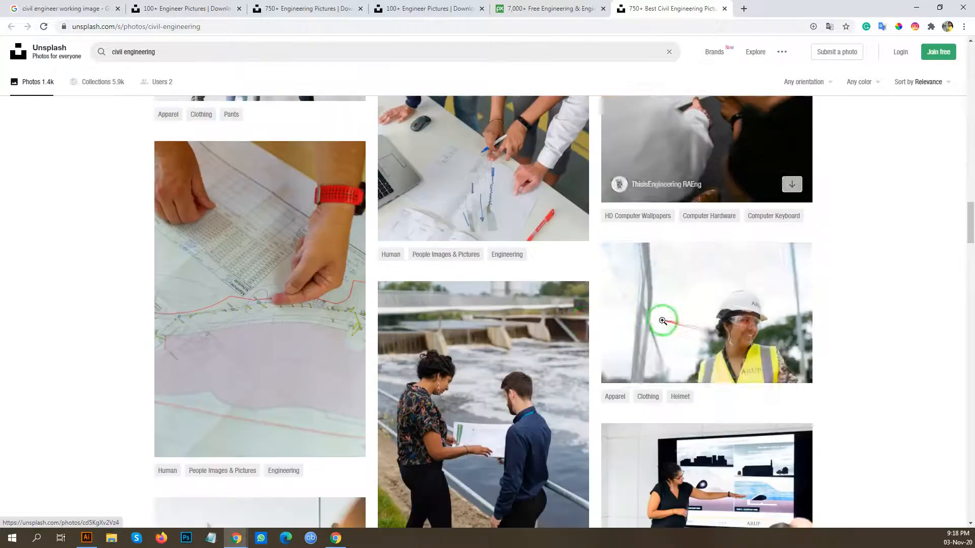
scroll(485, 290, "down", 5)
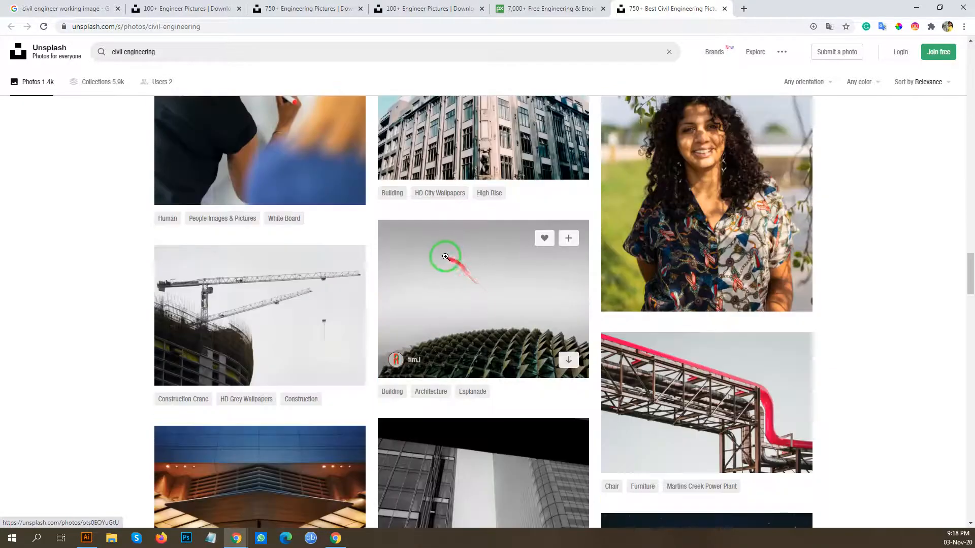
scroll(443, 257, "down", 5)
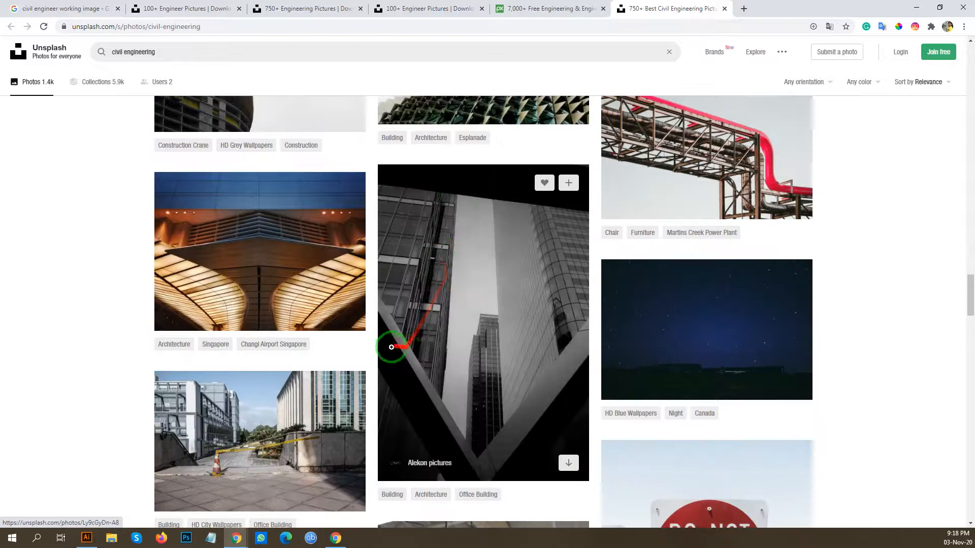
scroll(391, 348, "down", 10)
scroll(402, 348, "down", 6)
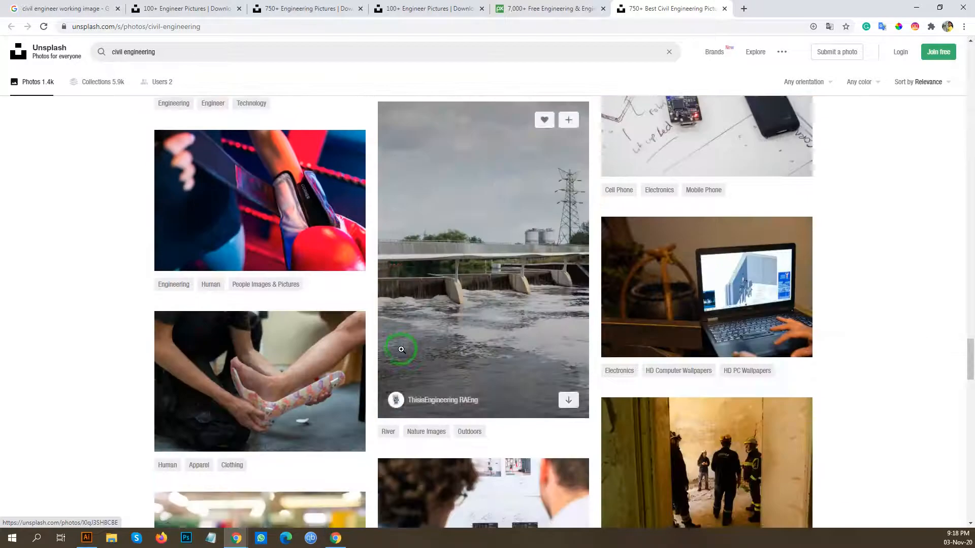
scroll(393, 350, "down", 8)
scroll(892, 358, "up", 20)
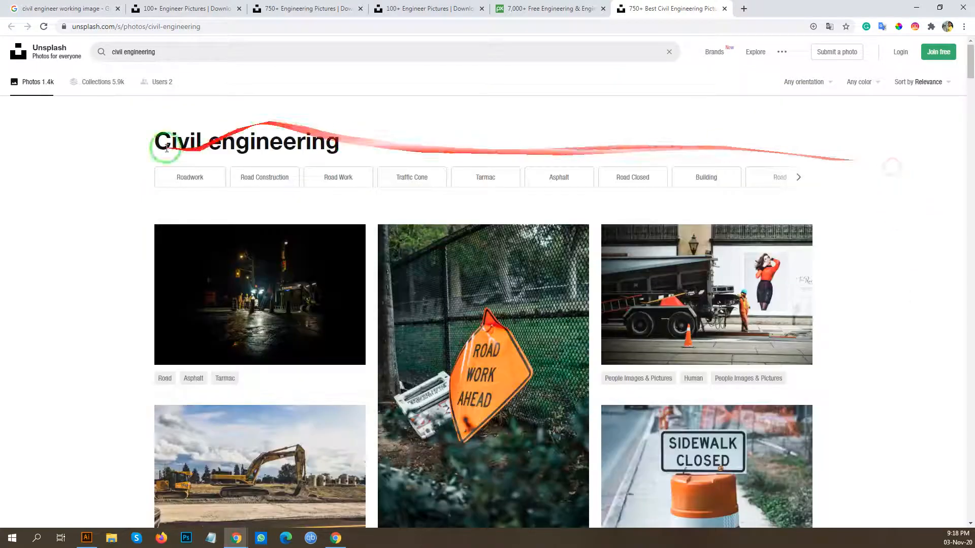
Return to the Google tab, show the image results for the civil engineer query and preview the first surveyor photo.
left_click(66, 9)
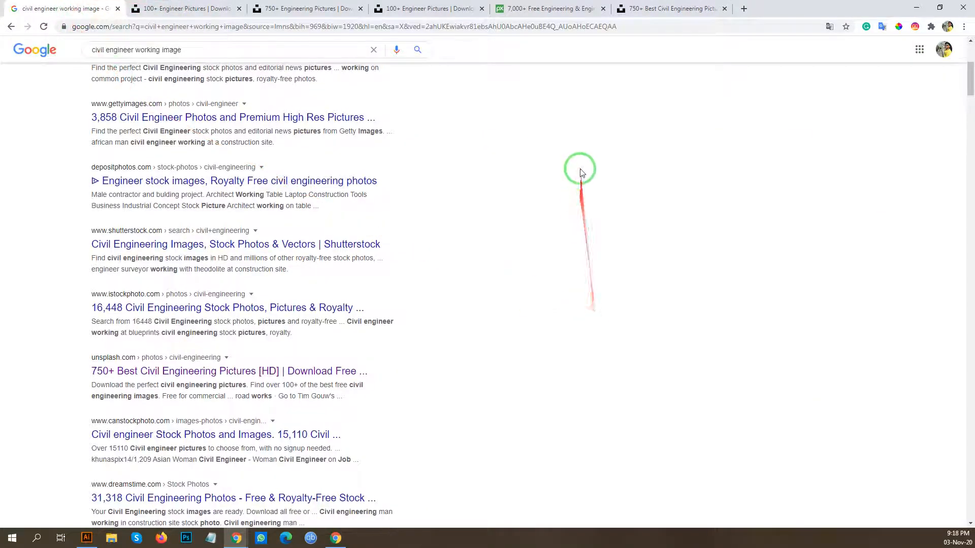
scroll(472, 311, "up", 5)
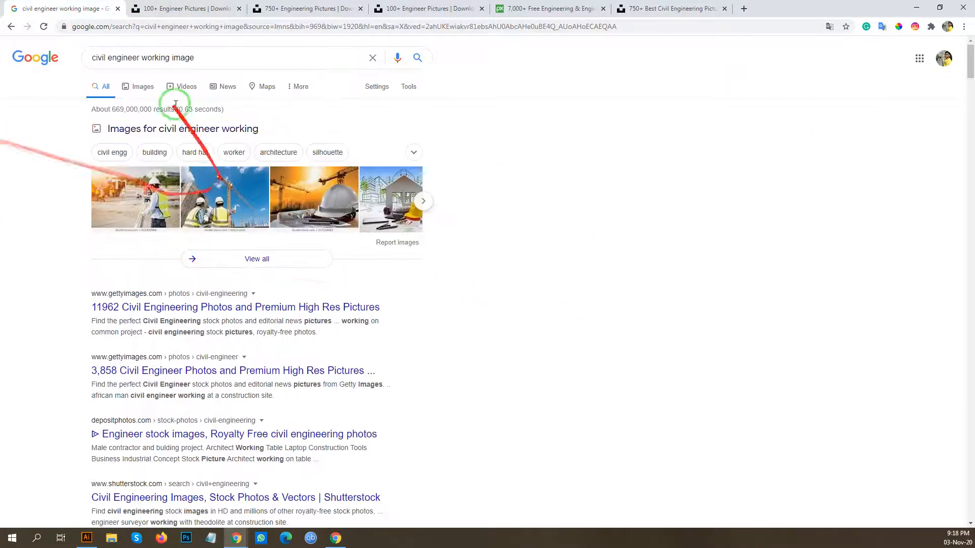
left_click(138, 87)
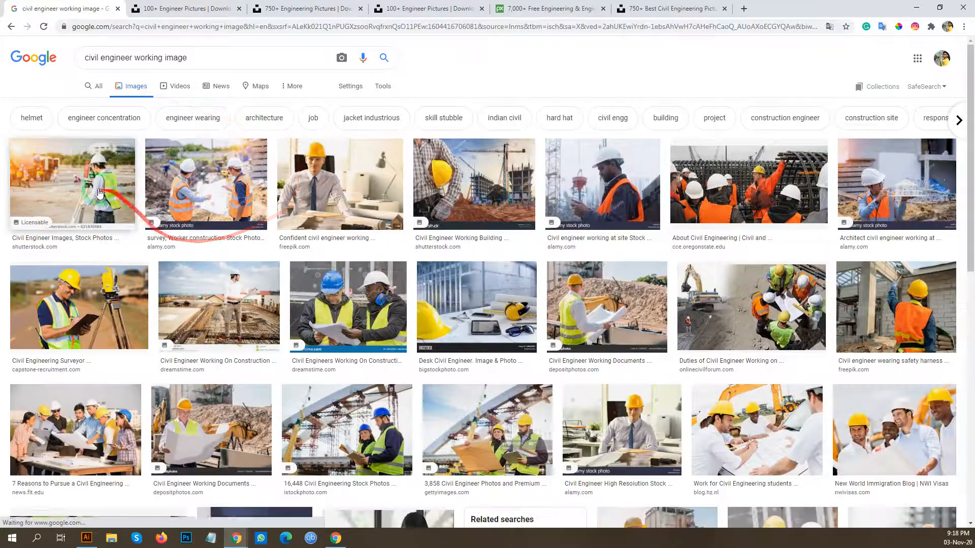
left_click(91, 188)
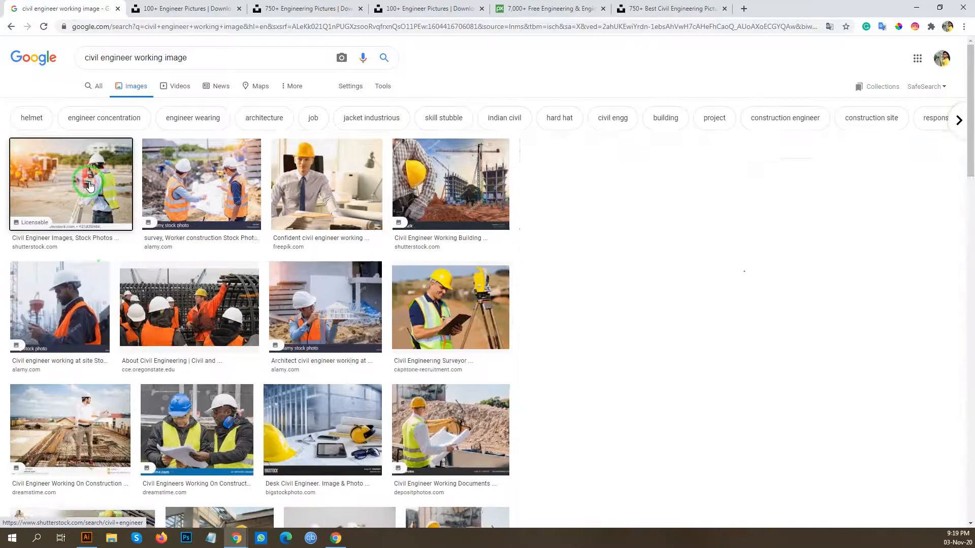
Filter the Google image results to the Large size.
scroll(564, 163, "up", 2)
left_click(383, 85)
left_click(90, 105)
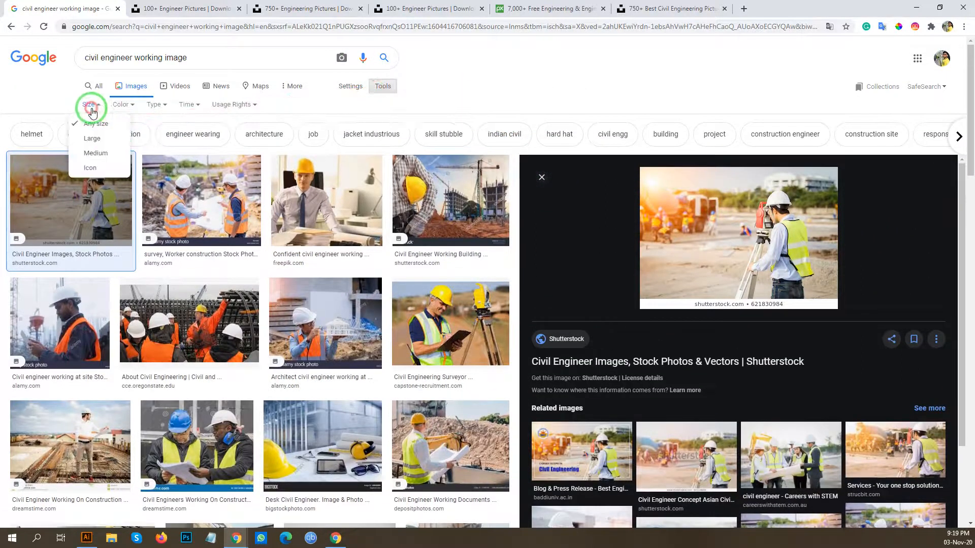
left_click(92, 139)
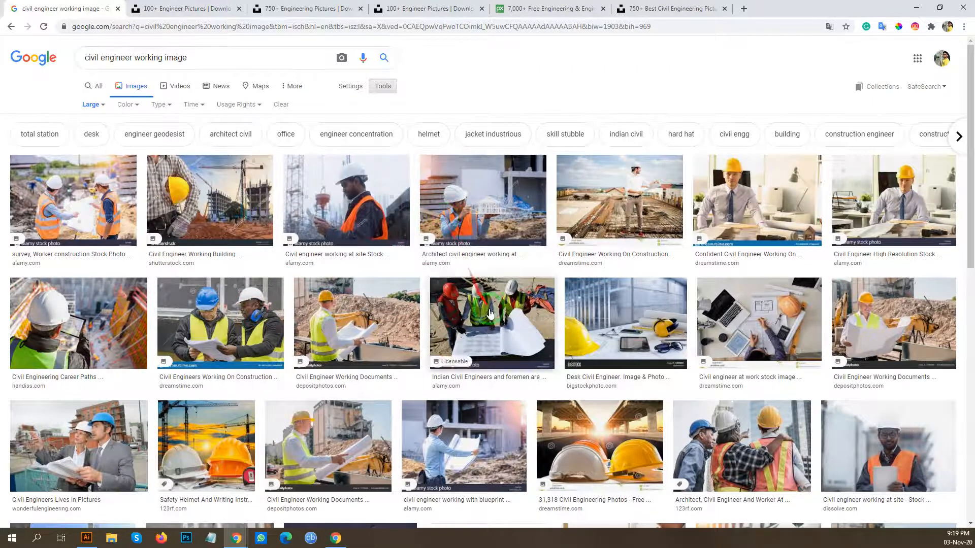
Preview the Dreamstime photo of a civil engineer drawing at a desk with an orange helmet and copy the image.
left_click(738, 326)
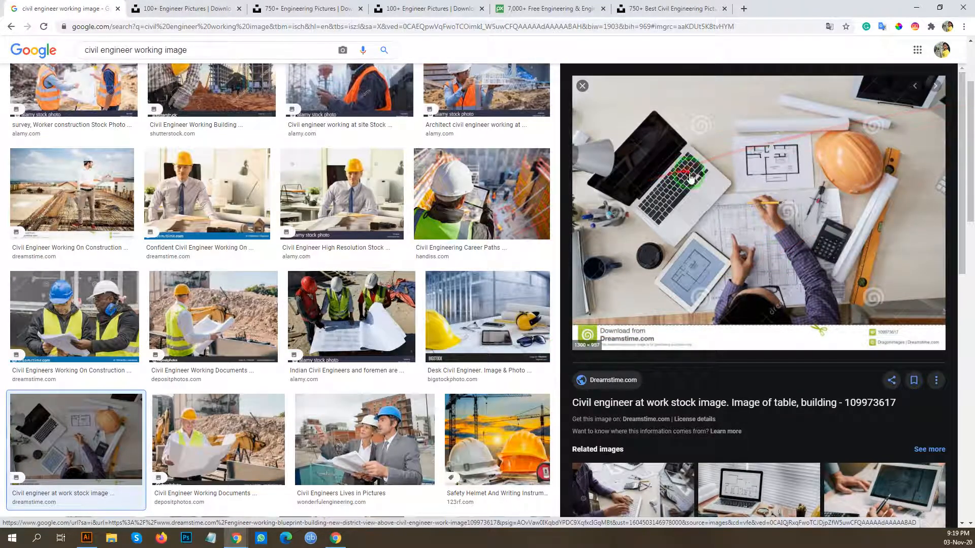
scroll(489, 265, "down", 5)
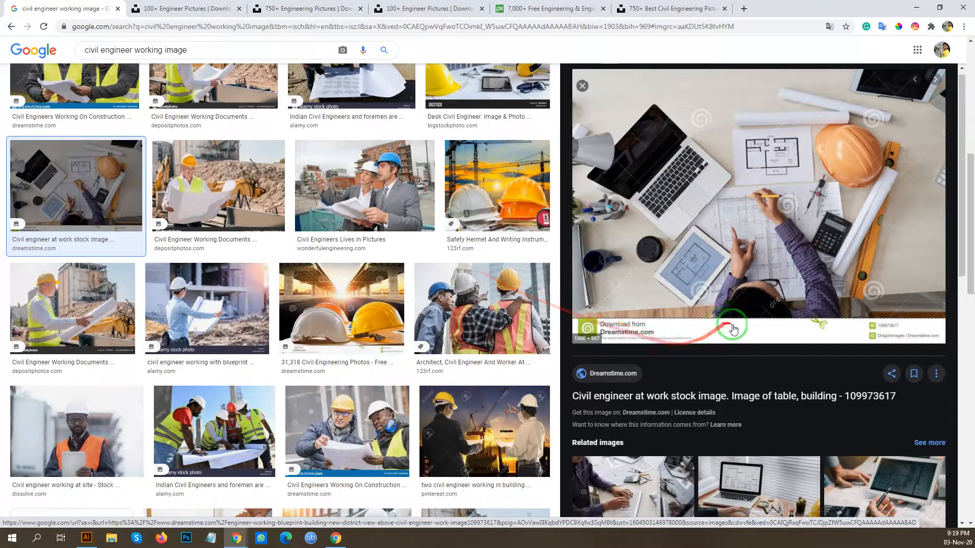
scroll(733, 330, "down", 6)
scroll(600, 284, "up", 6)
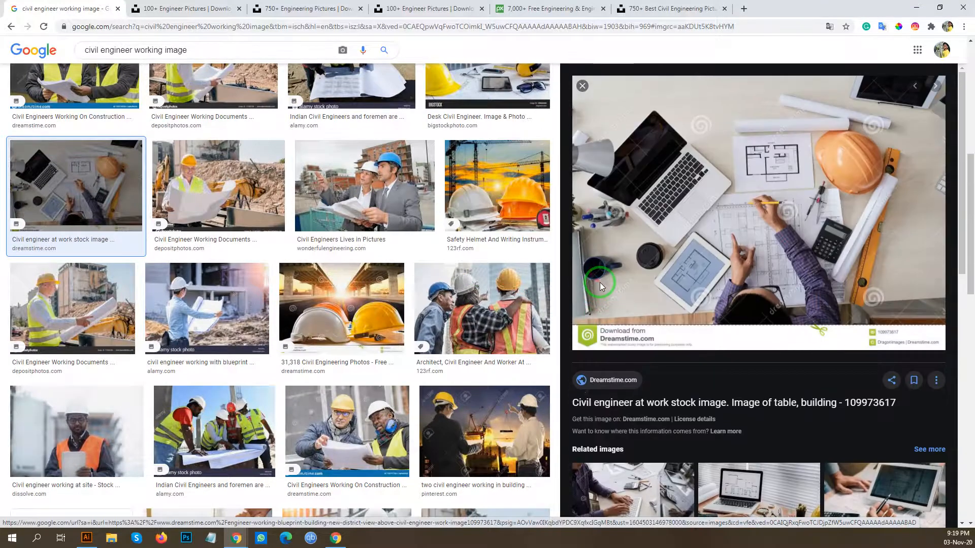
right_click(760, 151)
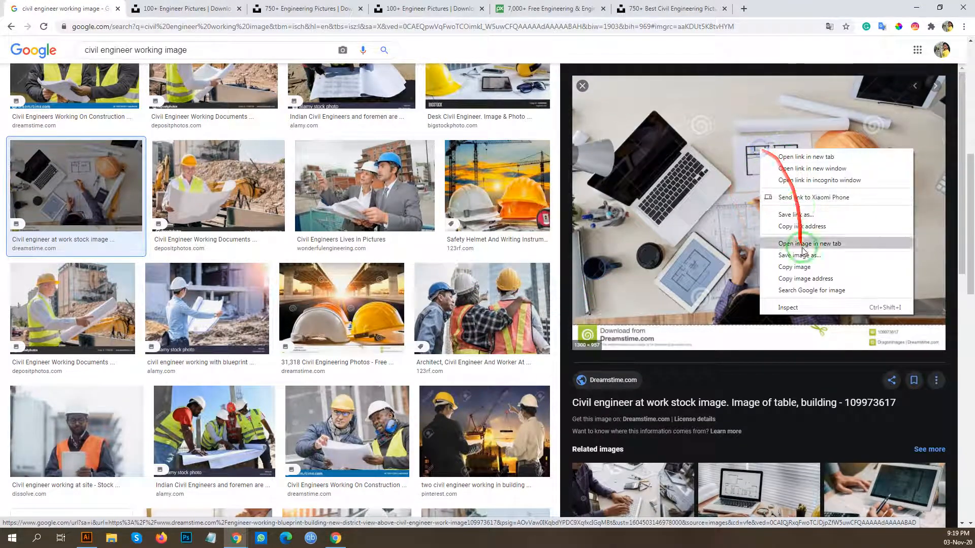
left_click(804, 267)
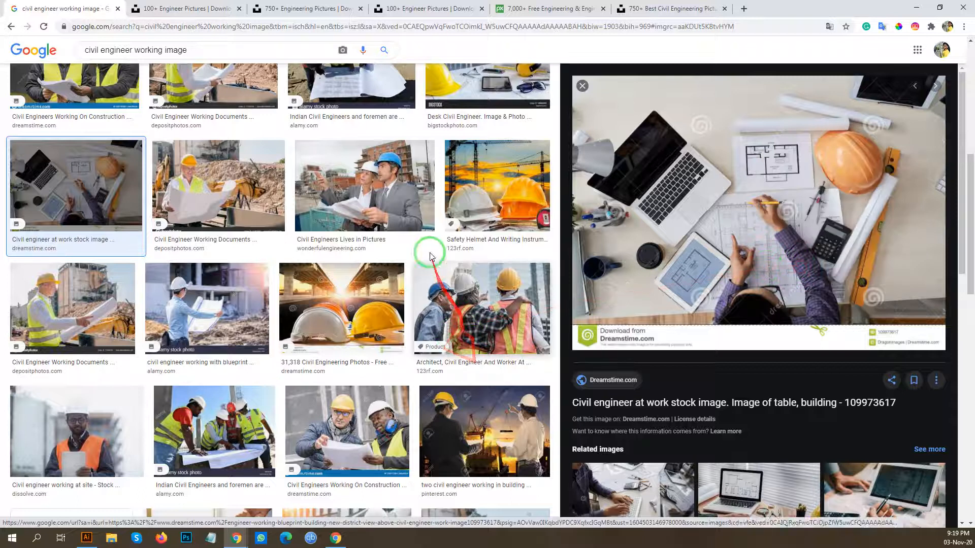
scroll(471, 355, "up", 4)
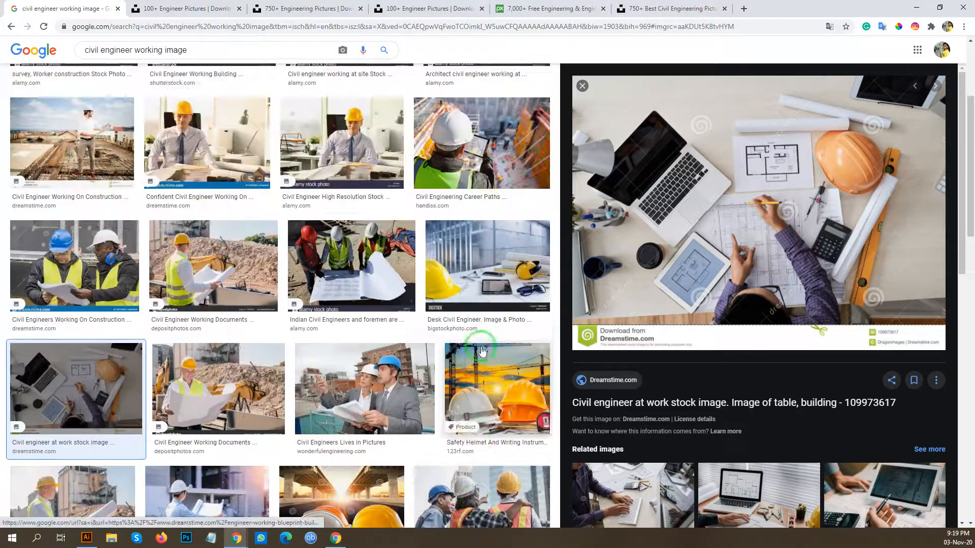
Switch to Illustrator and paste the copied desk photo into the empty area beside the flyer artboard.
left_click(87, 538)
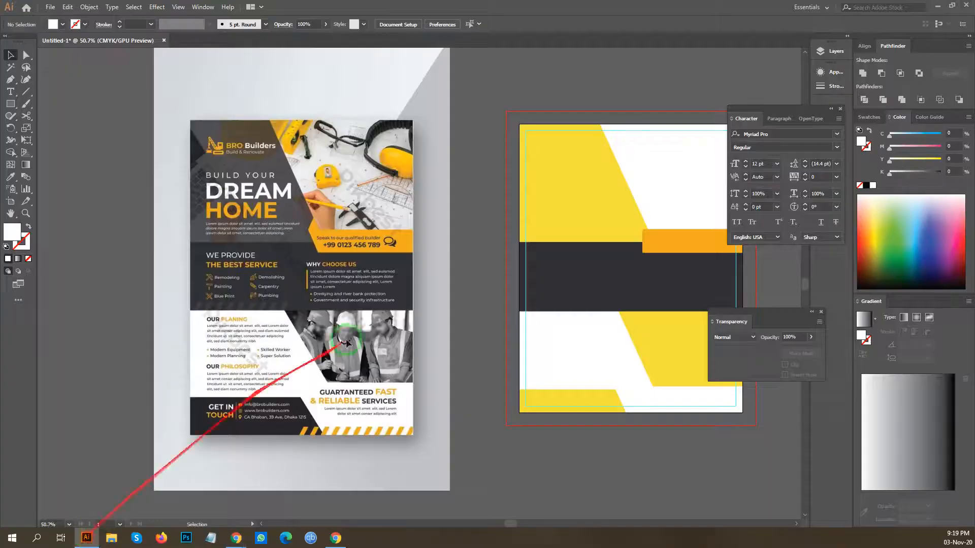
scroll(488, 333, "down", 2)
left_click_drag(430, 329, 181, 339)
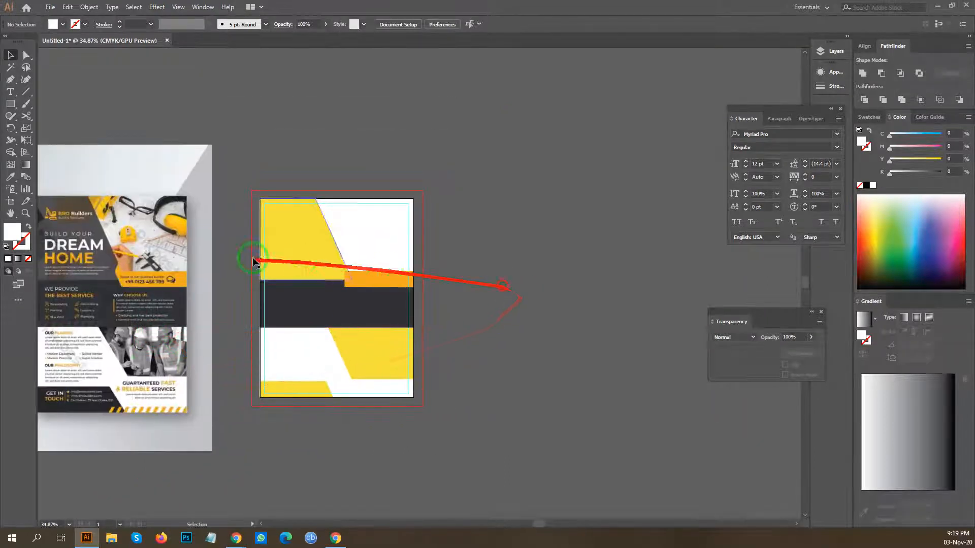
left_click_drag(111, 231, 150, 235)
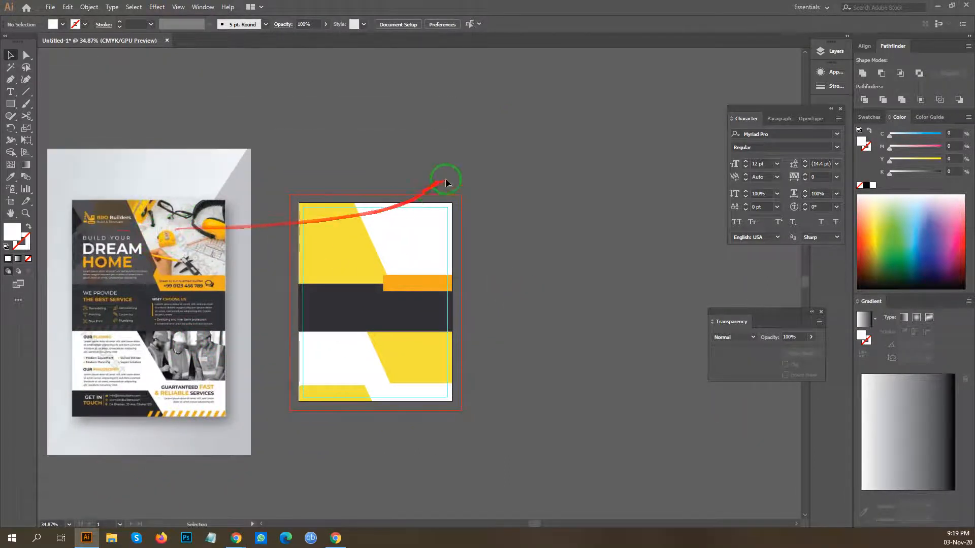
key("ctrl+v")
left_click_drag(470, 305, 587, 241)
left_click_drag(374, 223, 553, 213)
left_click_drag(622, 222, 543, 183)
left_click_drag(592, 303, 315, 295)
left_click_drag(262, 207, 441, 198)
left_click(405, 299)
scroll(291, 246, "down", 2)
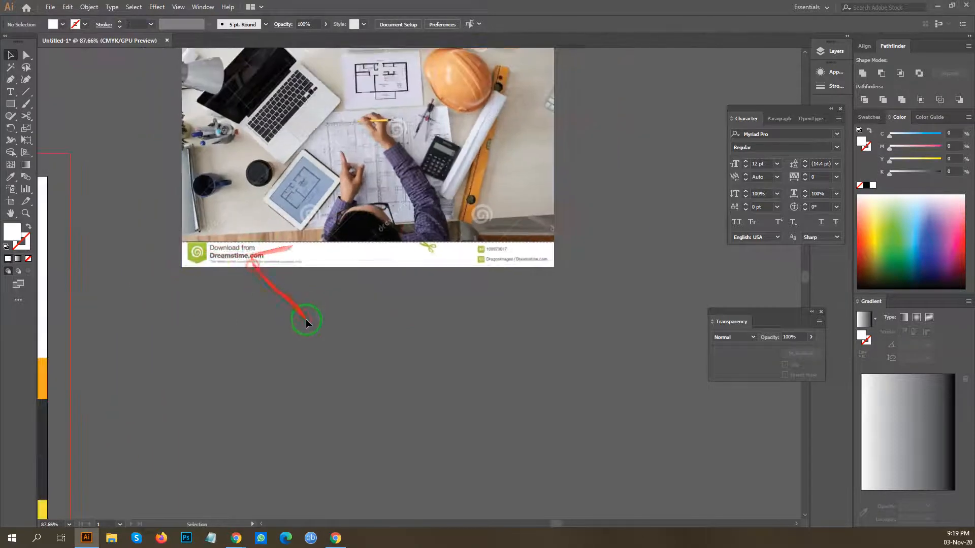
Draw a rectangle about 8.19 by 5.4 in over the desk photo, leaving out the Dreamstime banner along its lower edge.
key("m")
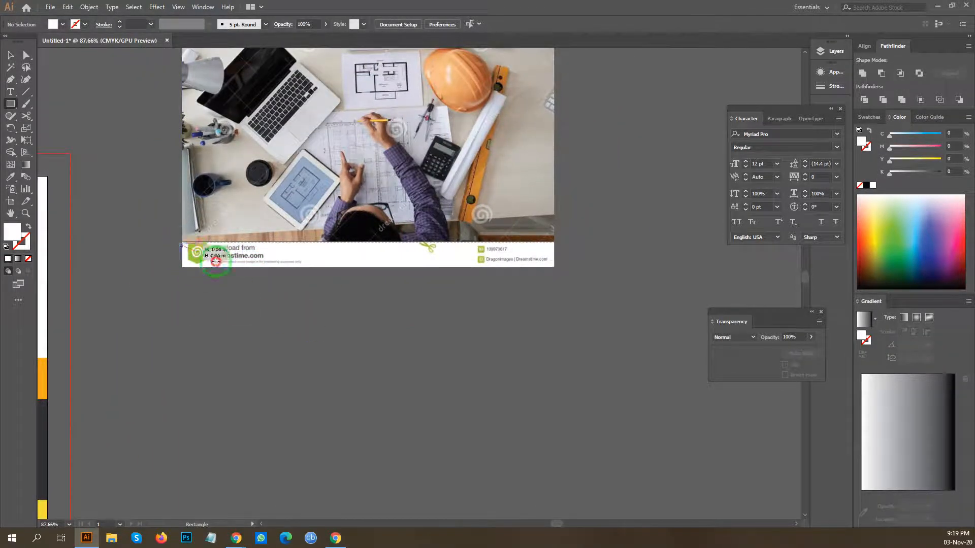
left_click_drag(320, 302, 318, 299)
key("ctrl+z")
scroll(322, 305, "up", 3)
left_click_drag(184, 103, 555, 349)
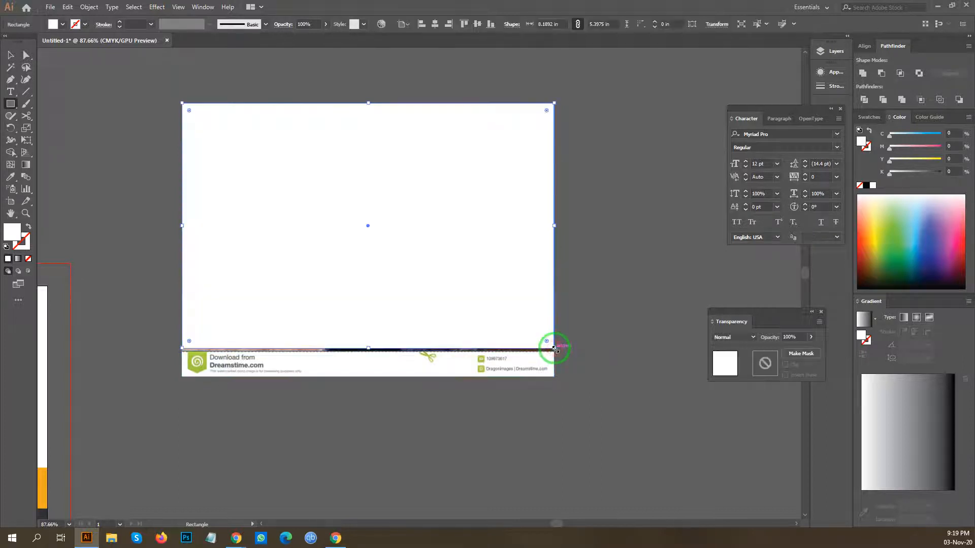
left_click(632, 246)
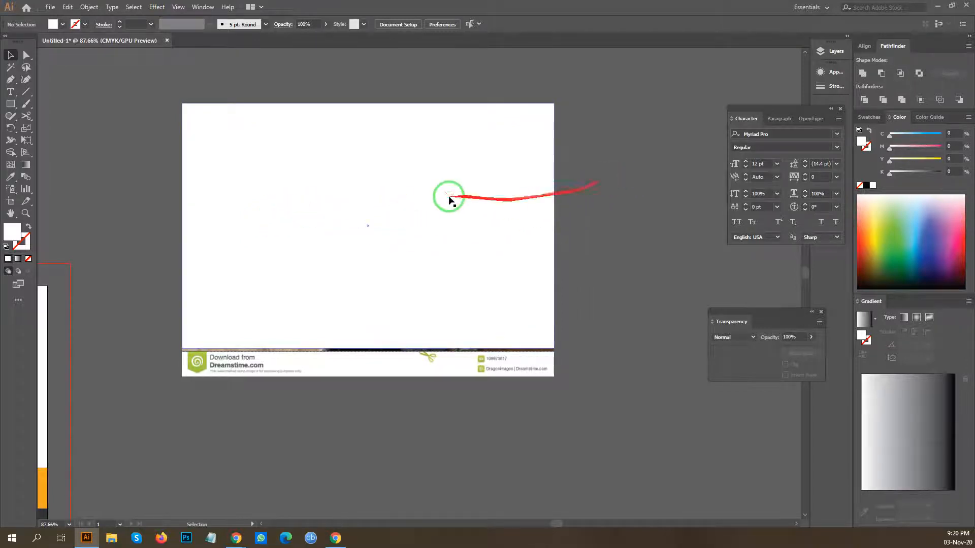
Crop the Dreamstime banner off the photo by making a clipping mask from the rectangle.
left_click_drag(594, 123, 246, 255)
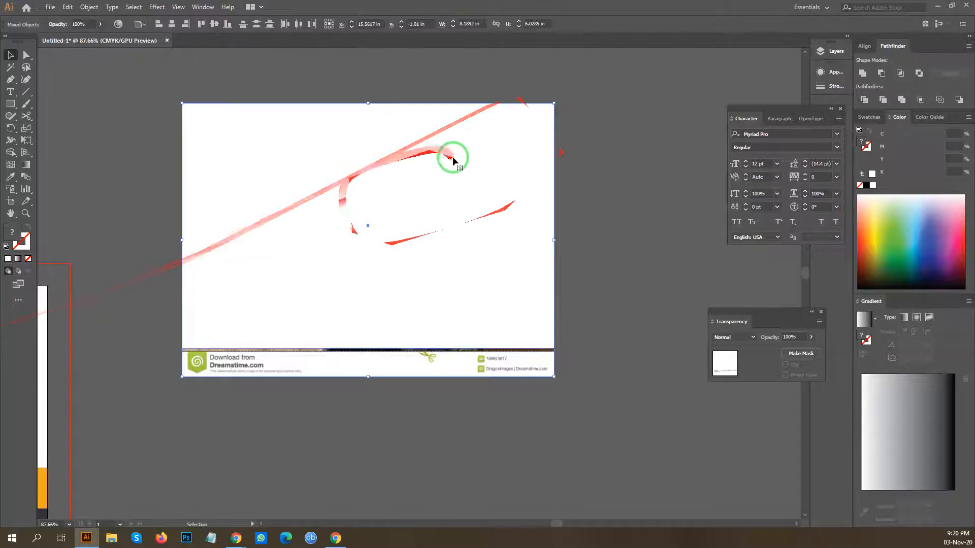
right_click(367, 173)
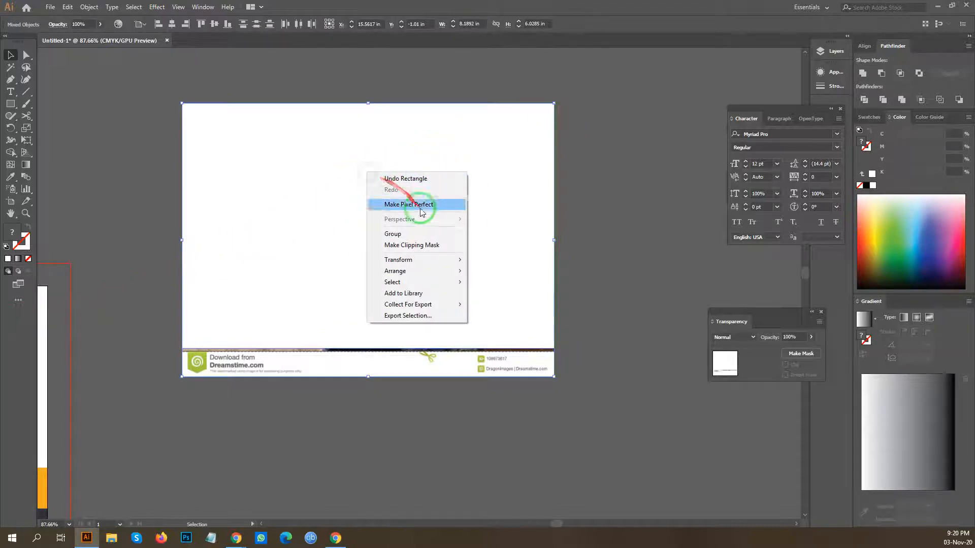
left_click(416, 249)
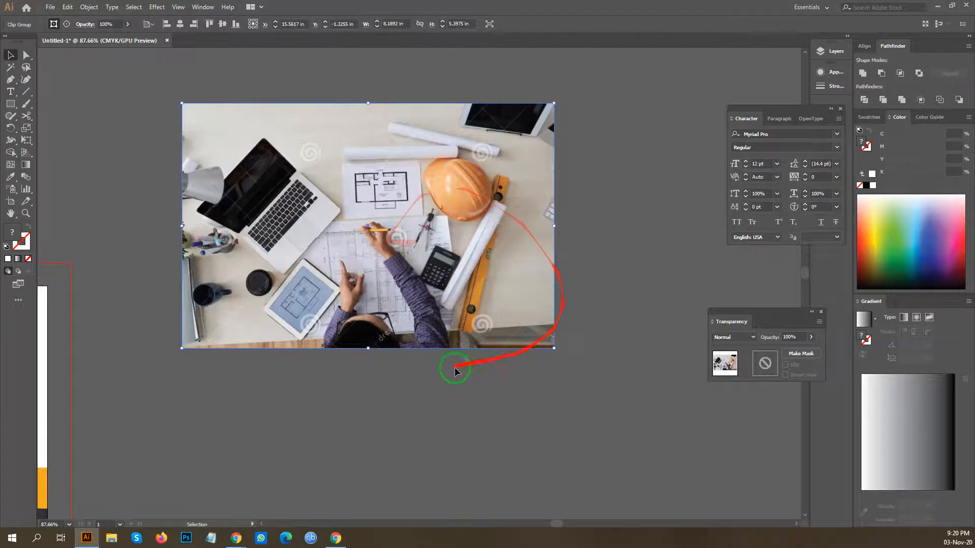
left_click(406, 368)
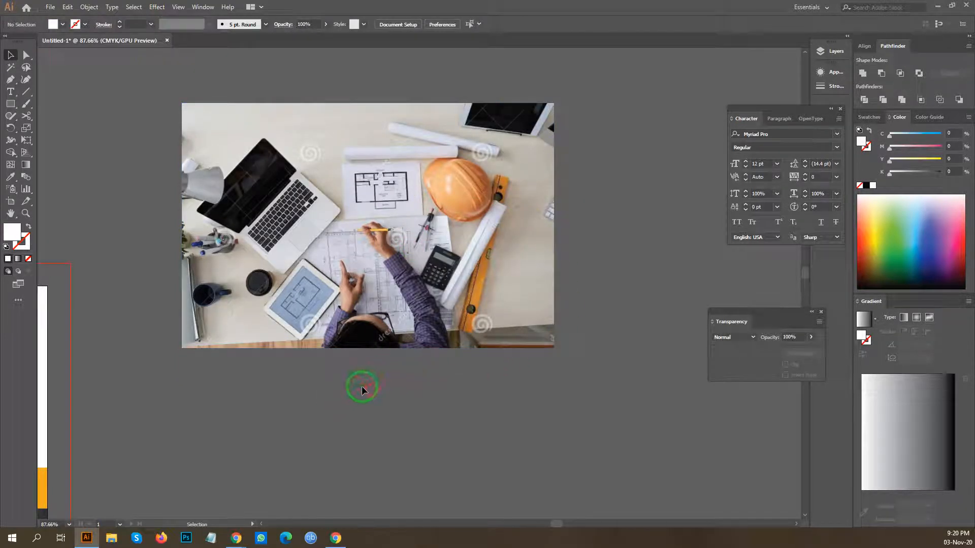
Move the cropped photo over to the flyer and align it to the artboard's left and top edges.
left_click_drag(577, 297, 327, 293)
left_click_drag(505, 332, 560, 349)
left_click_drag(557, 348, 528, 276)
left_click_drag(503, 188, 427, 267)
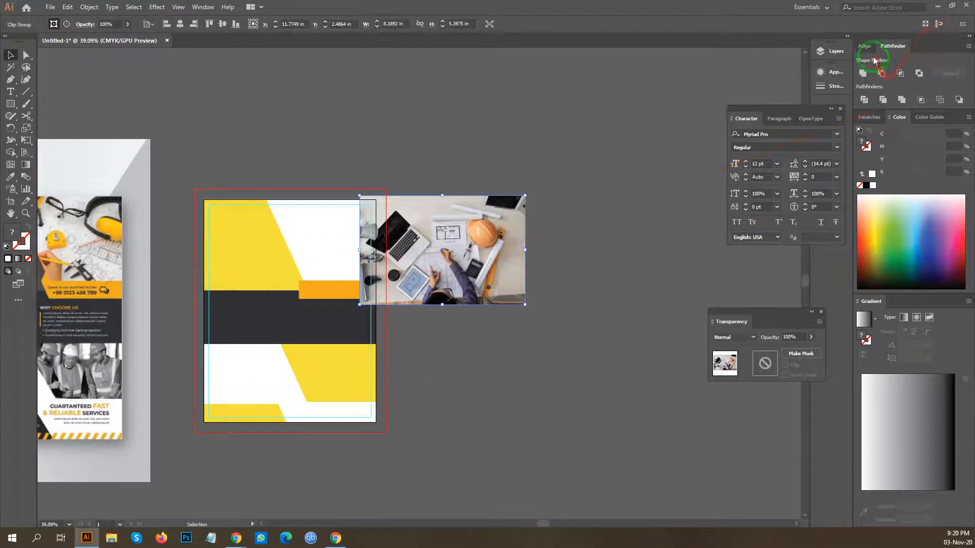
left_click(864, 46)
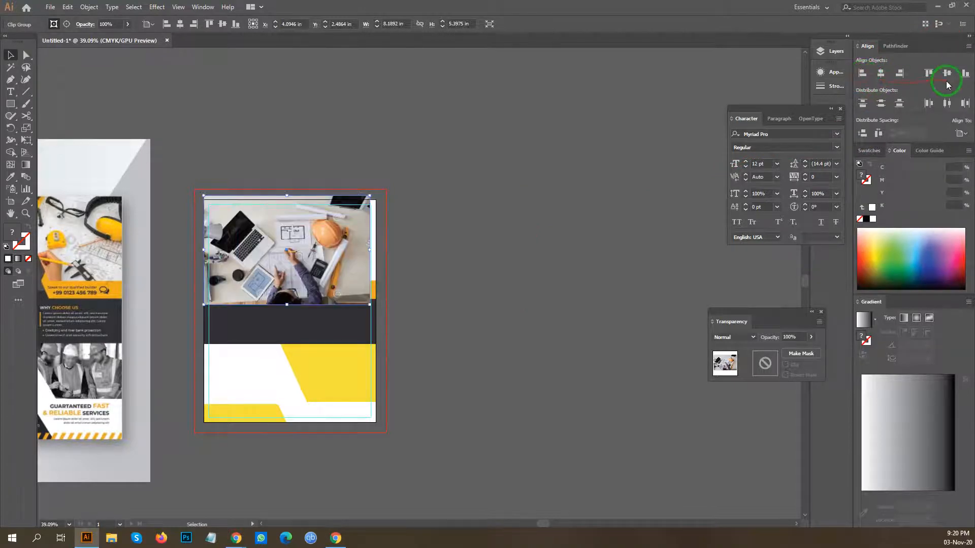
left_click(928, 75)
left_click(402, 300)
Scale the photo proportionally to the flyer's full 8.5 in width and align it to the artboard's top edge again.
scroll(402, 300, "up", 4)
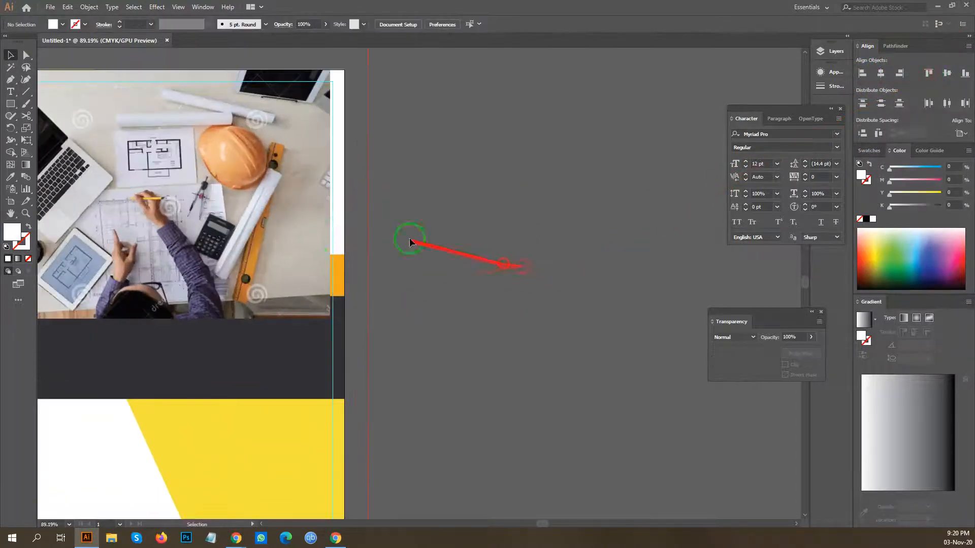
left_click(337, 198)
left_click_drag(333, 194, 347, 195)
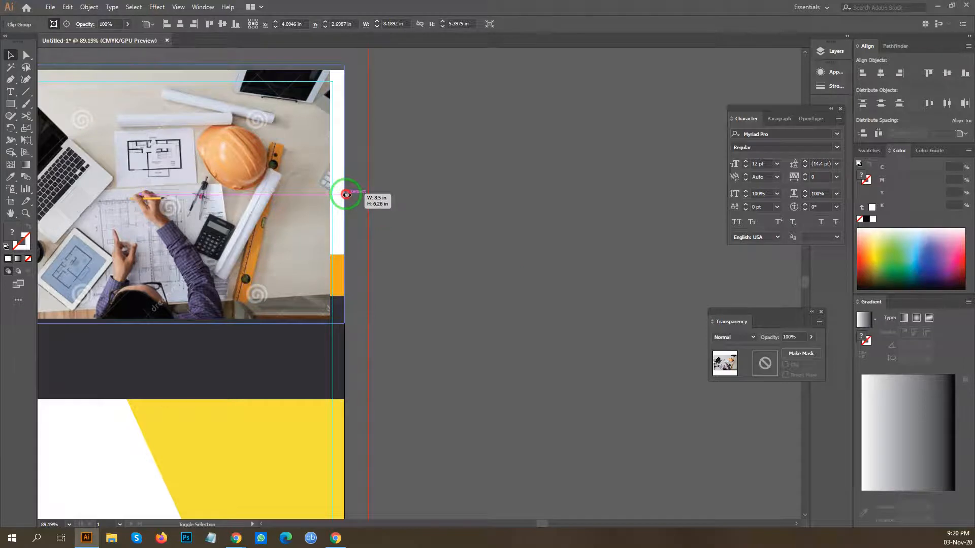
left_click(463, 163)
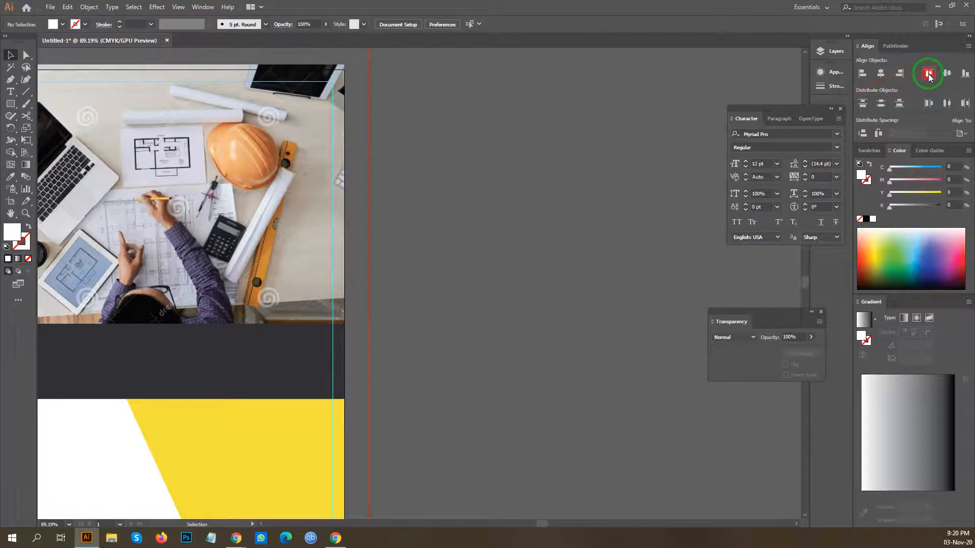
left_click(306, 189)
left_click(929, 72)
left_click(546, 208)
scroll(507, 205, "down", 2)
Bring the upper yellow slanted shape to the front of the desk photo.
left_click_drag(512, 182, 211, 218)
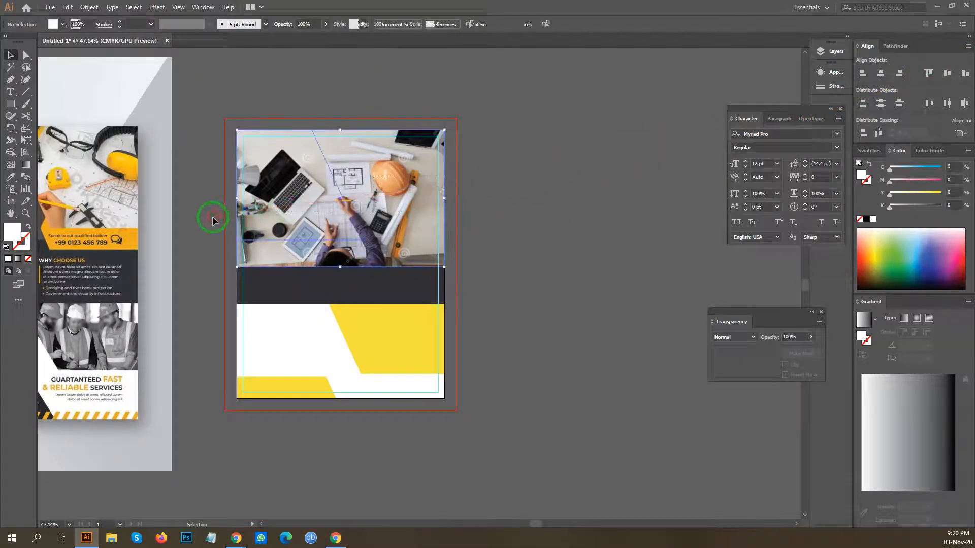
left_click(415, 190, "shift")
key("ctrl+shift+bracketright")
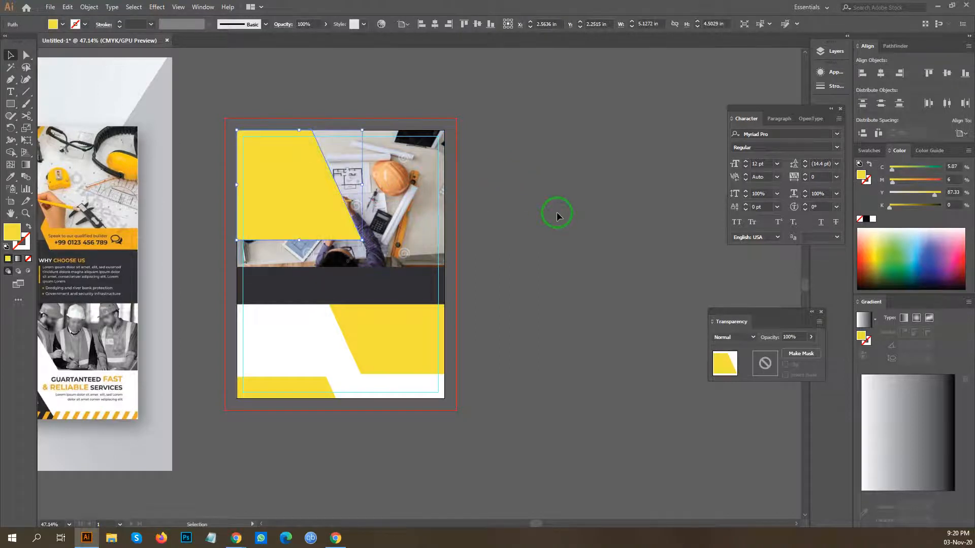
left_click(551, 211)
Select the upper yellow shape, orange strip and dark band without the photo, and bring them in front of it.
scroll(508, 218, "up", 2)
left_click_drag(510, 225, 546, 203)
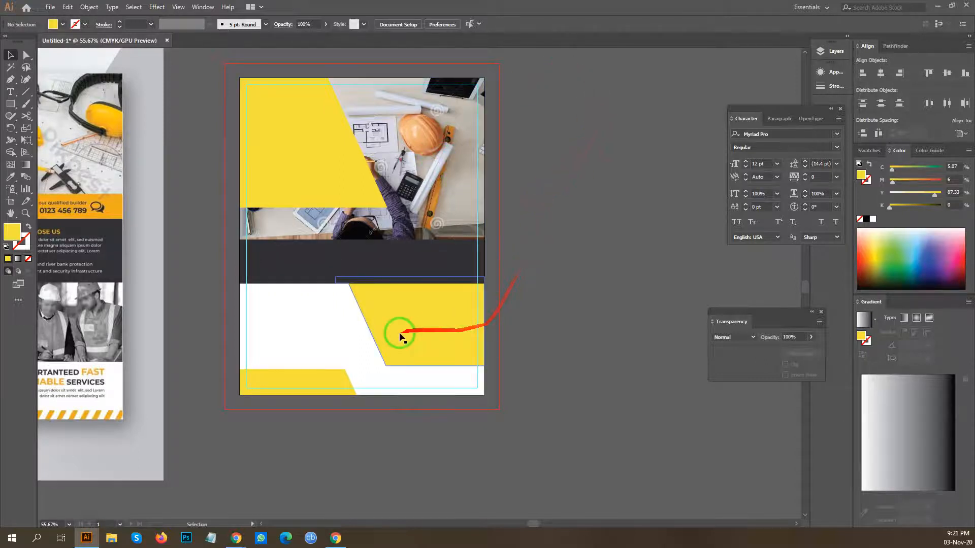
scroll(538, 211, "left", 2)
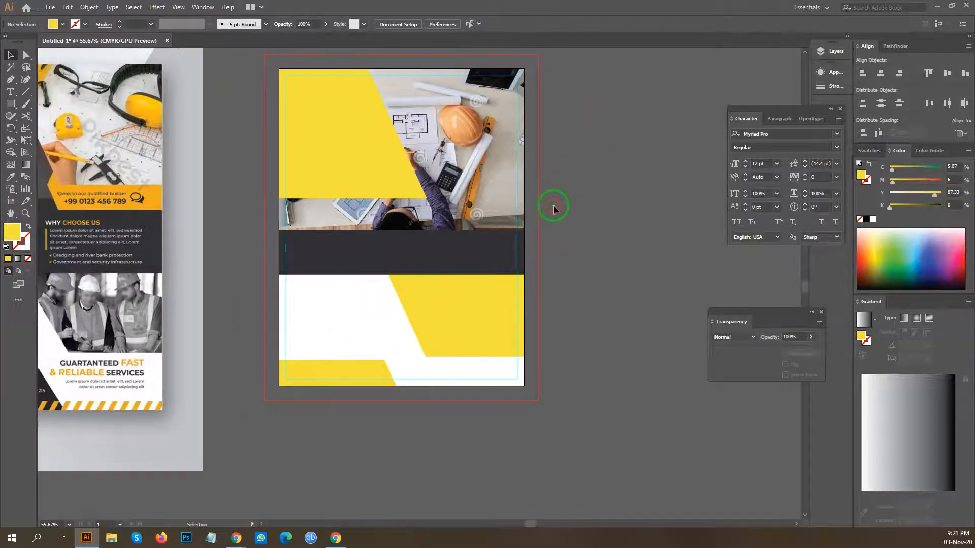
scroll(567, 192, "up", 3)
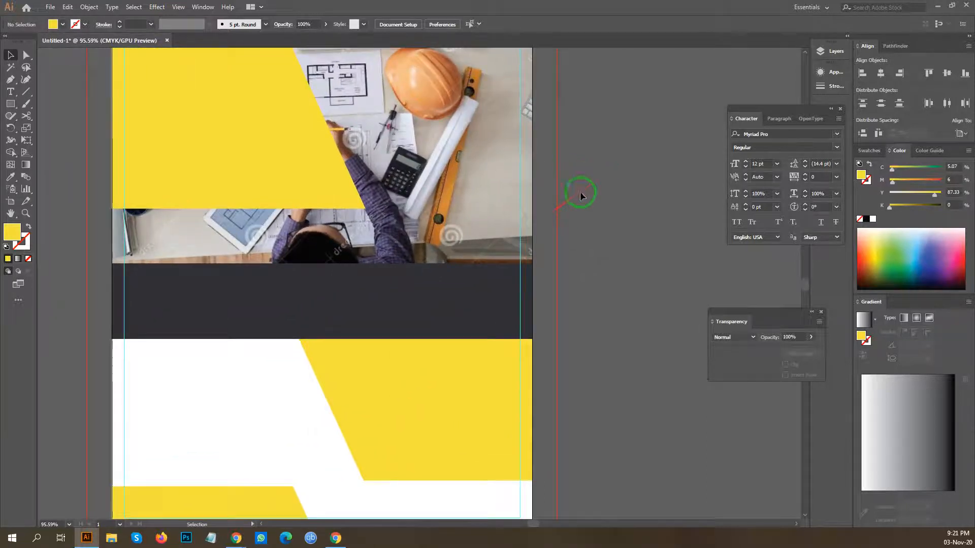
left_click(335, 262)
left_click(276, 145, "shift")
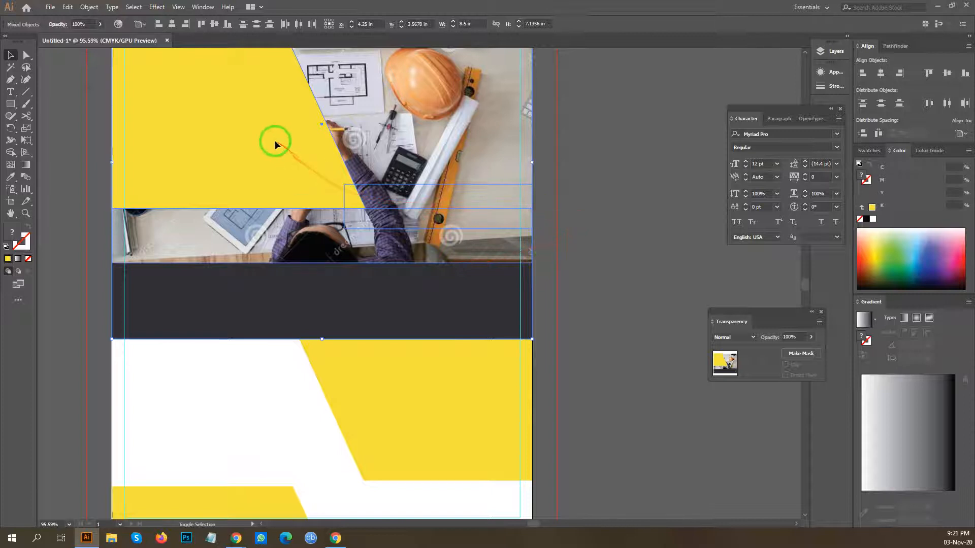
left_click(495, 122, "shift")
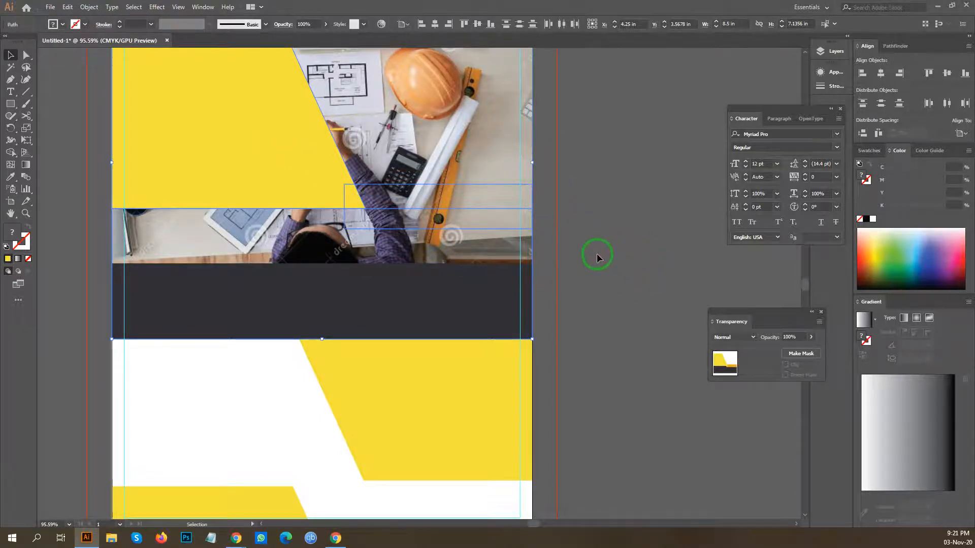
scroll(594, 266, "up", 4)
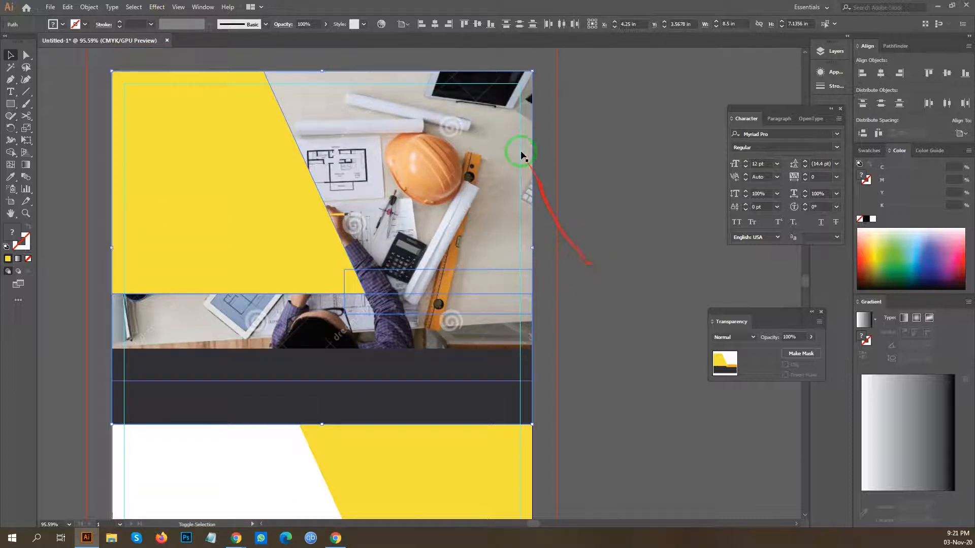
left_click(493, 106, "shift")
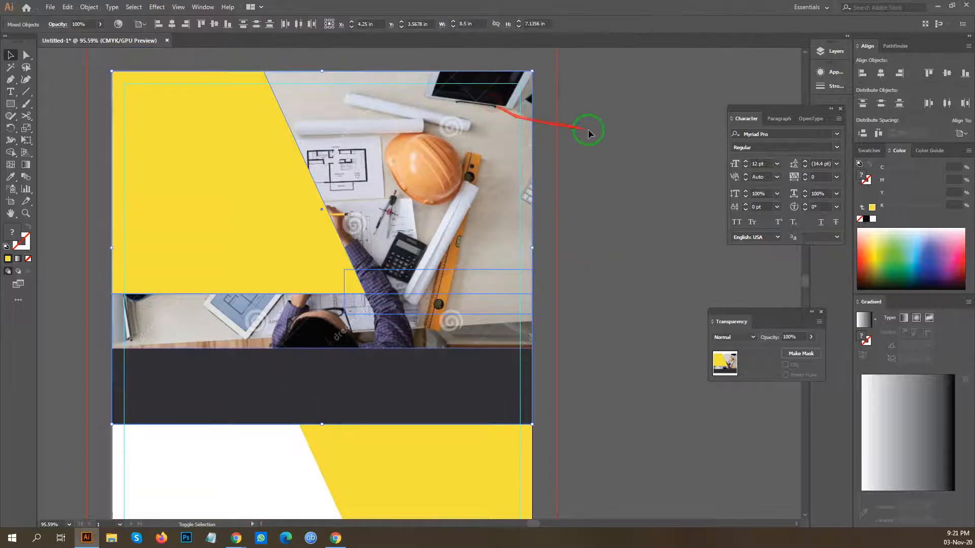
left_click(491, 104, "shift")
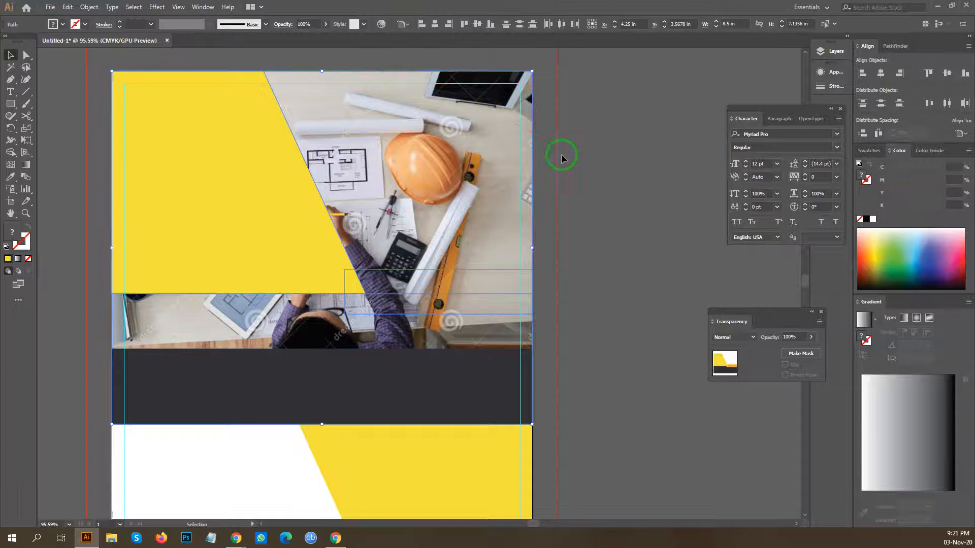
left_click(491, 146, "shift")
key("v")
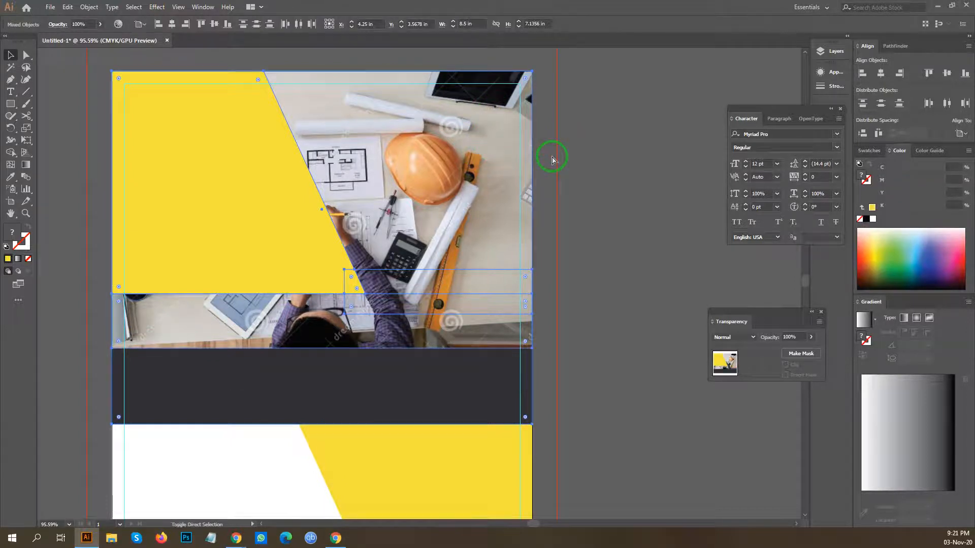
left_click(502, 154, "shift")
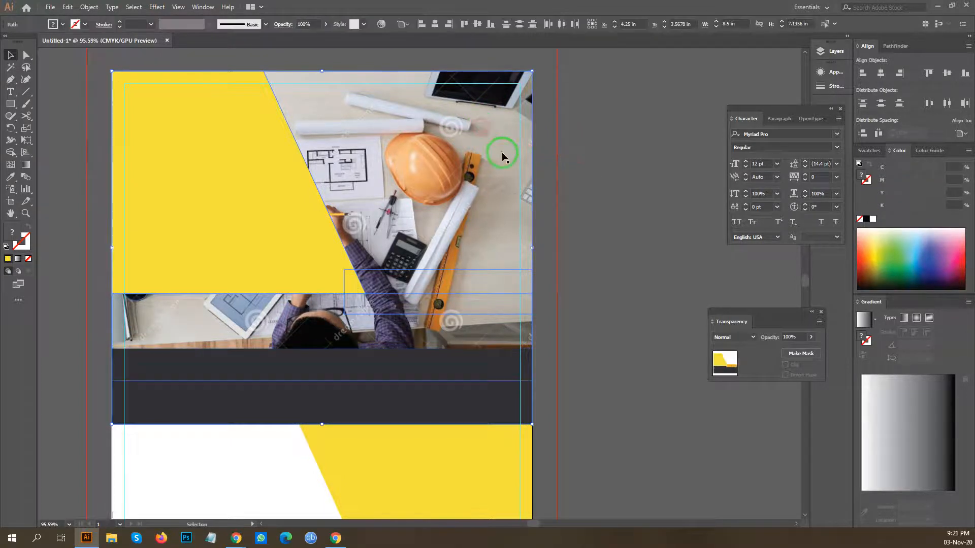
key("ctrl+shift+bracketright")
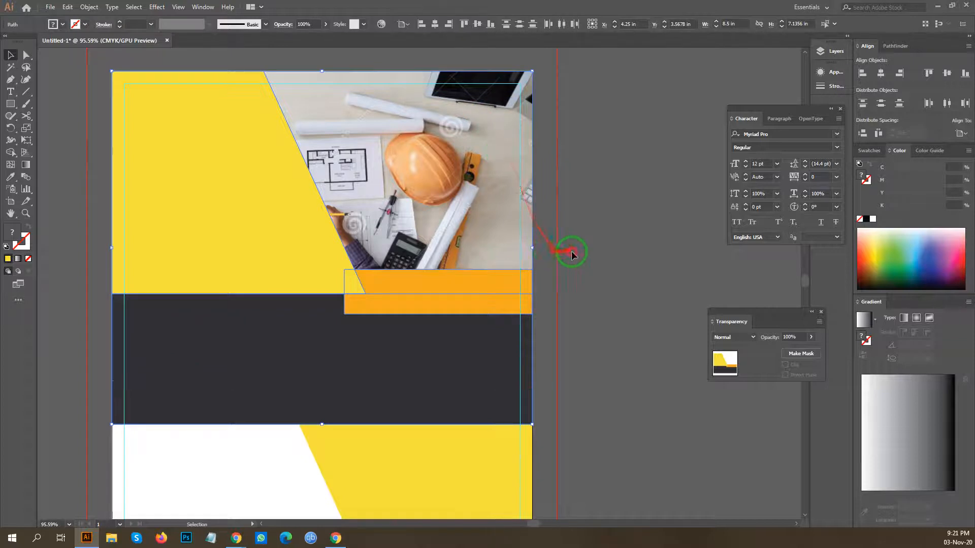
Duplicate the upper yellow slanted shape and place the copy lower and further left, its bottom edge level with the orange strip's bottom edge.
left_click(571, 251)
scroll(603, 240, "down", 1)
left_click_drag(602, 239, 574, 206)
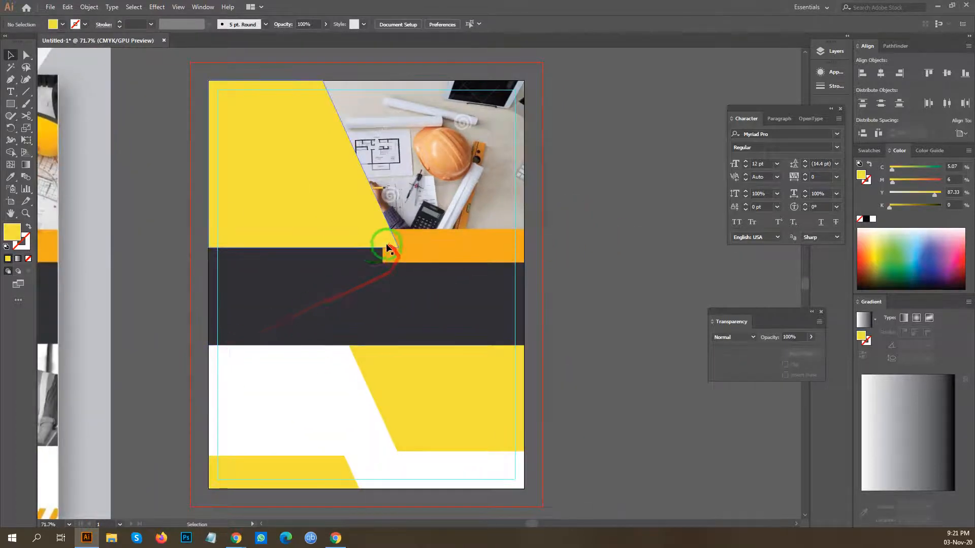
scroll(387, 250, "down", 2)
scroll(406, 246, "up", 5)
left_click_drag(405, 246, 339, 274)
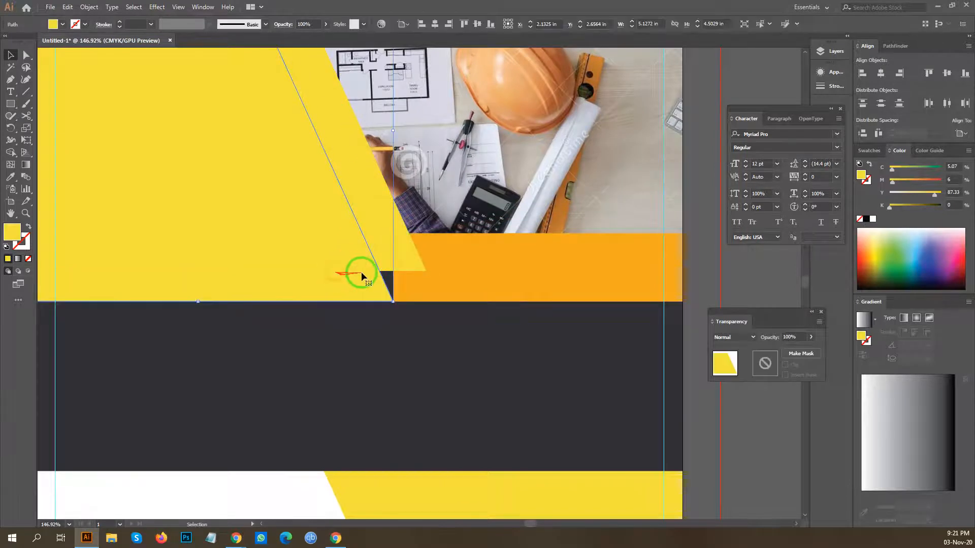
Draw a yellow Pen tool patch over the dark gap between the yellow shapes, following the upper shape's slanted edge to its lower corner.
left_click_drag(303, 226, 291, 247)
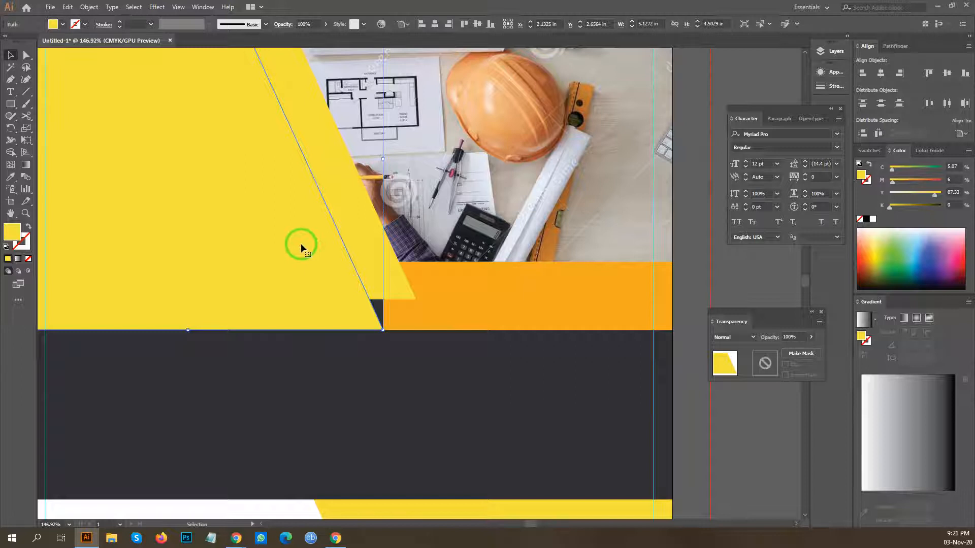
key("p")
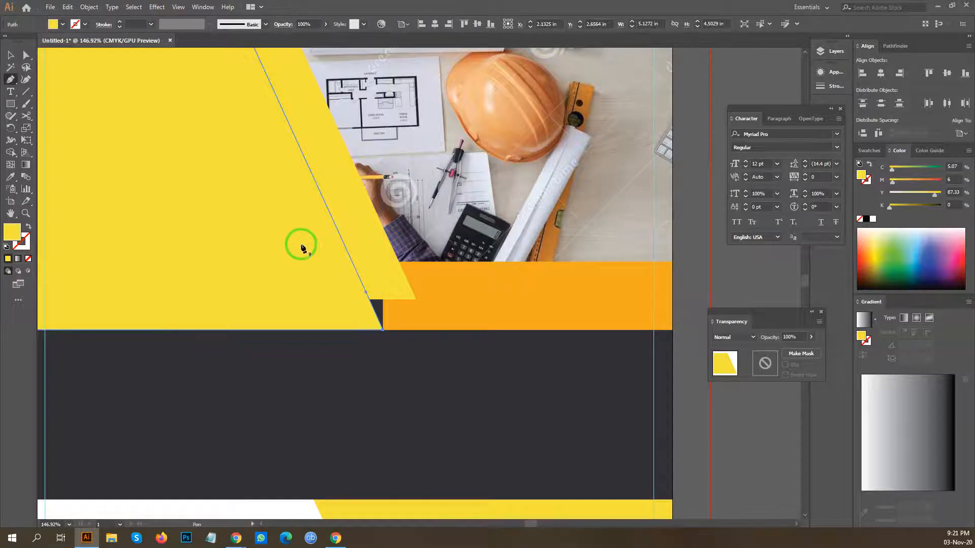
left_click(335, 236)
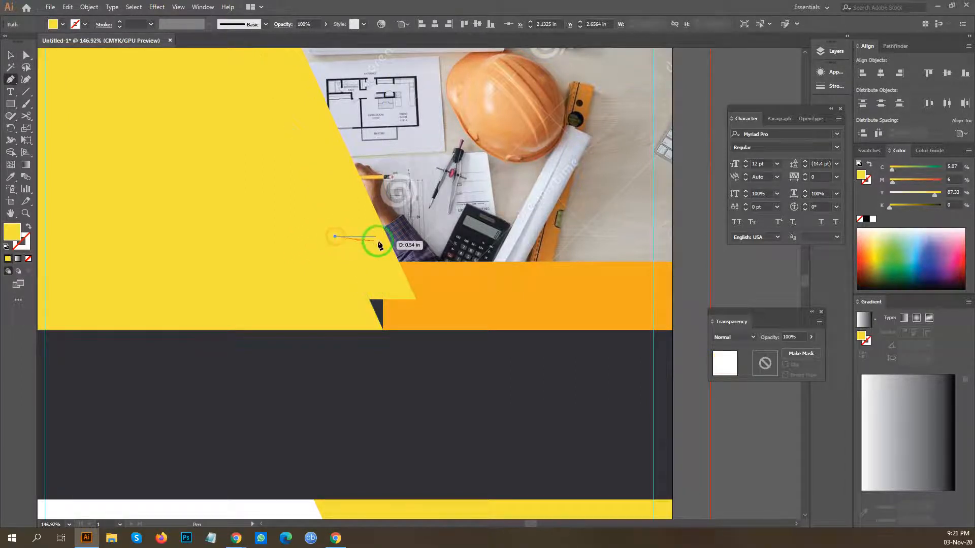
left_click(386, 237)
left_click(416, 300)
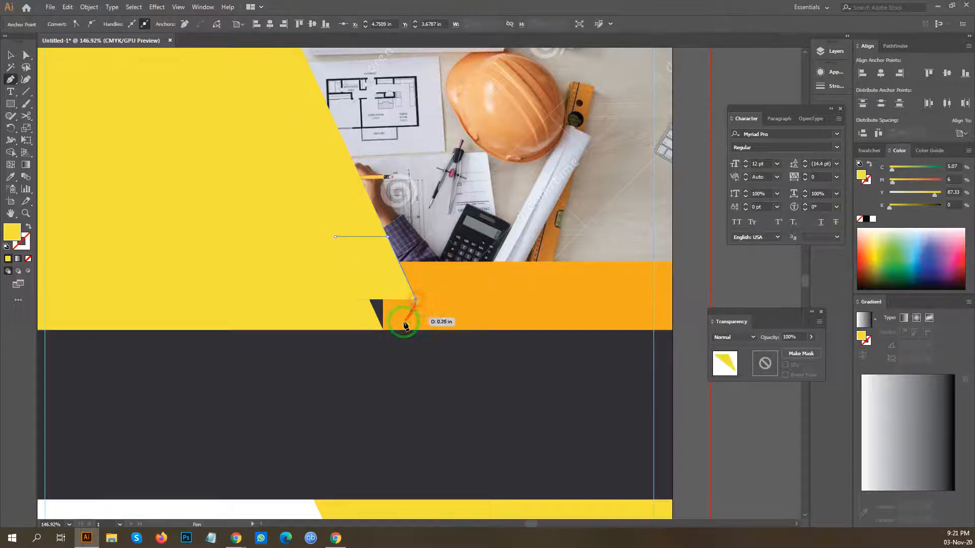
Finish and close the four-sided yellow fold shape with the Pen tool, joining the yellow panel's slanted edge to the orange band's lower corner.
left_click(383, 329)
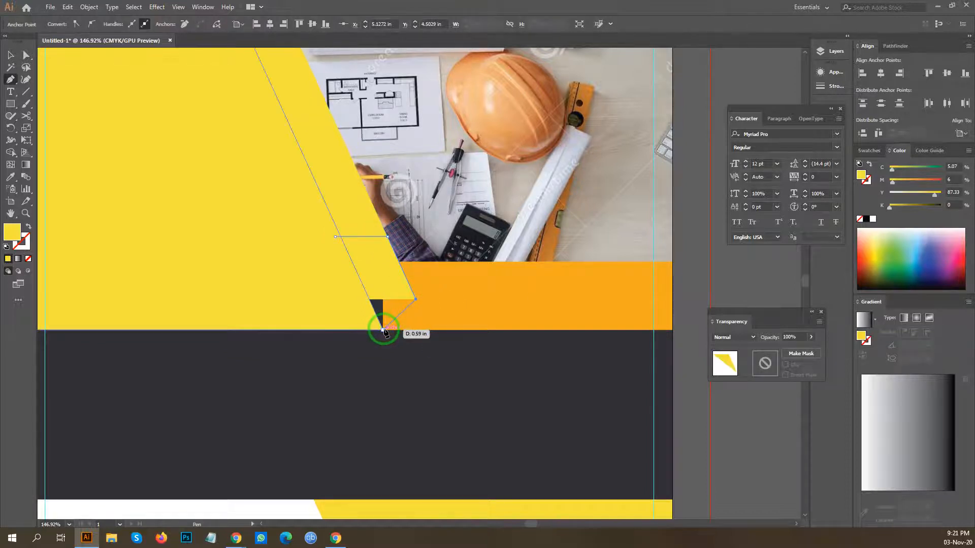
left_click(335, 237)
key("ctrl+shift+a")
key("v")
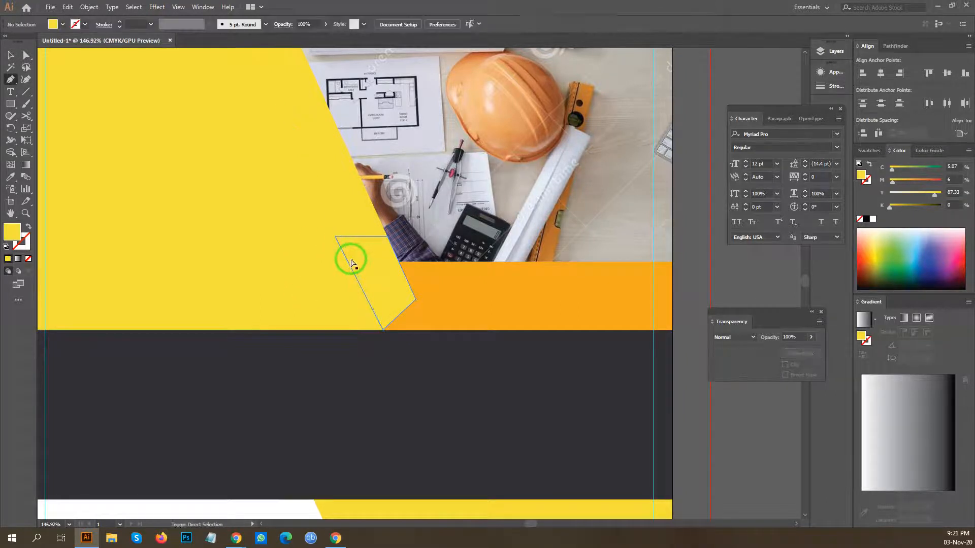
Remove the offset copy of the large yellow panel from behind the fold shape.
left_click_drag(245, 231, 239, 201)
left_click(363, 250)
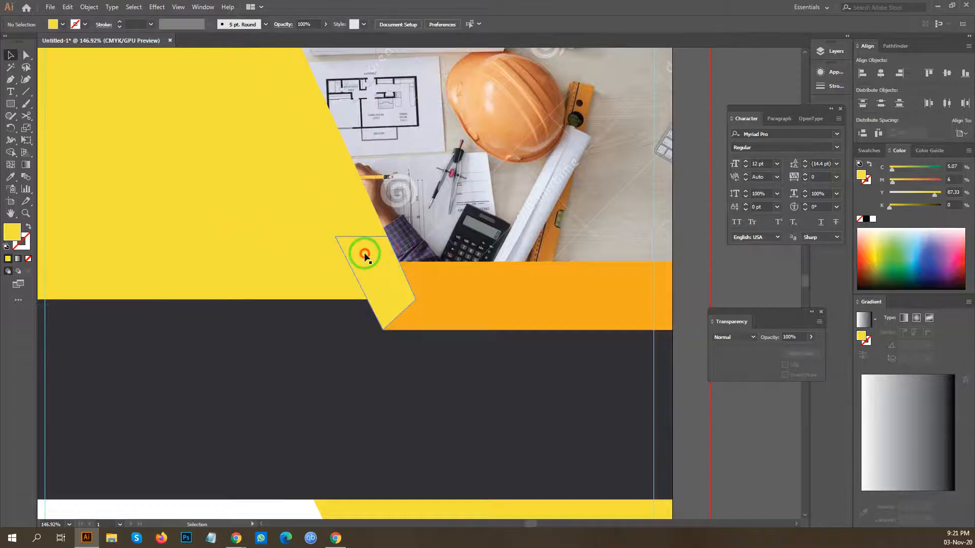
scroll(436, 234, "down", 4)
left_click_drag(353, 225, 202, 257)
scroll(447, 257, "down", 1)
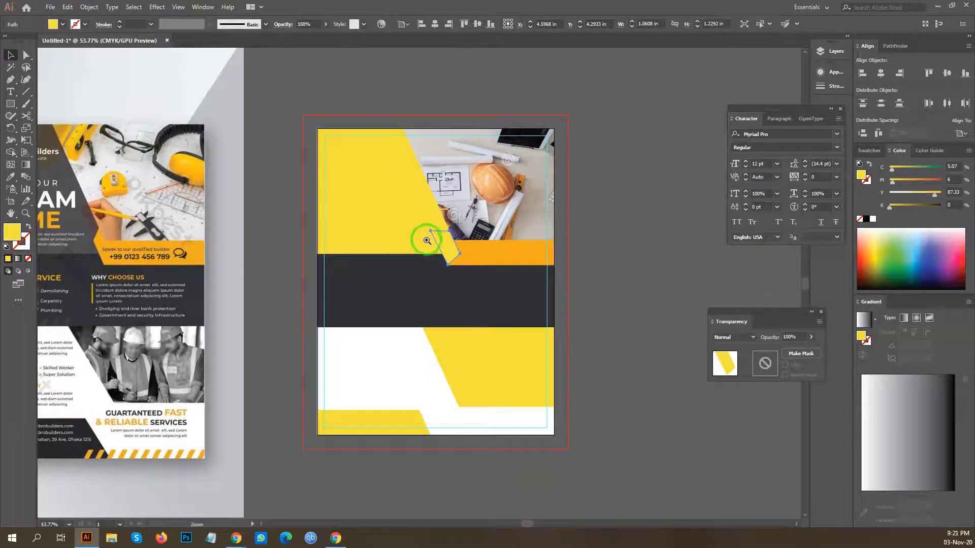
scroll(429, 239, "up", 4)
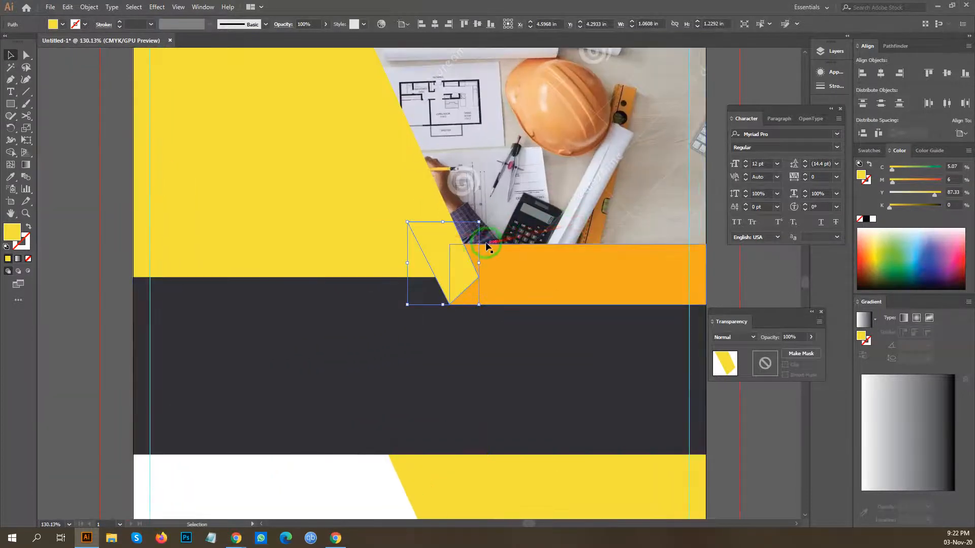
Undo the removal and the move of the offset yellow panel copy.
key("a")
left_click(99, 262)
key("ctrl+z")
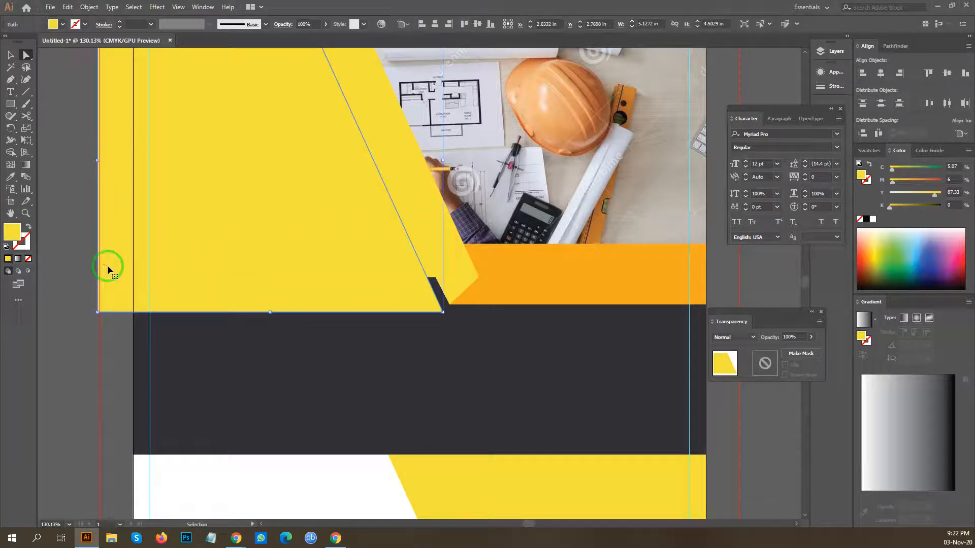
key("ctrl+z")
key("v")
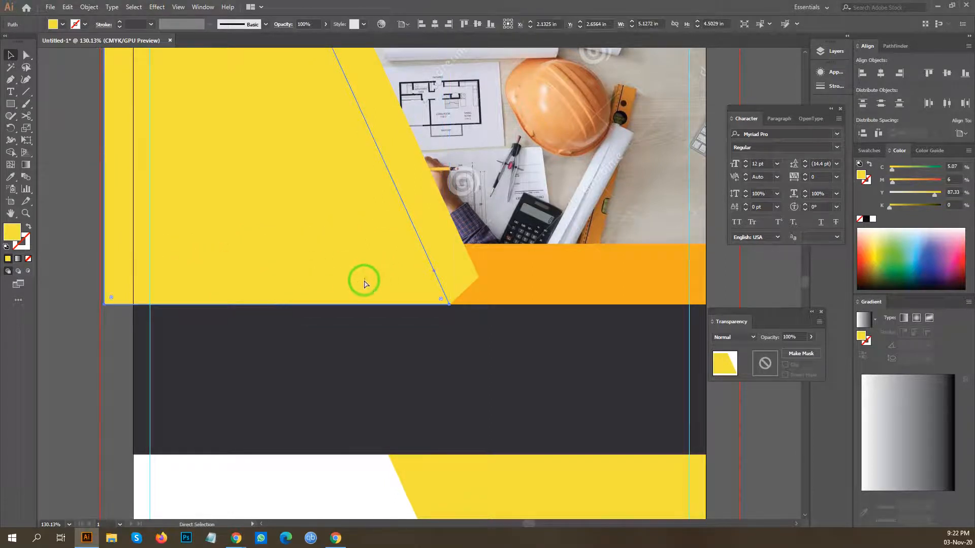
In outline view, snap the fold shape's upper-left anchor onto the offset panel copy's slanted edge, and return to preview.
key("ctrl+y")
left_click(294, 218)
key("a")
left_click(351, 227)
scroll(440, 218, "up", 3)
scroll(440, 218, "up", 3)
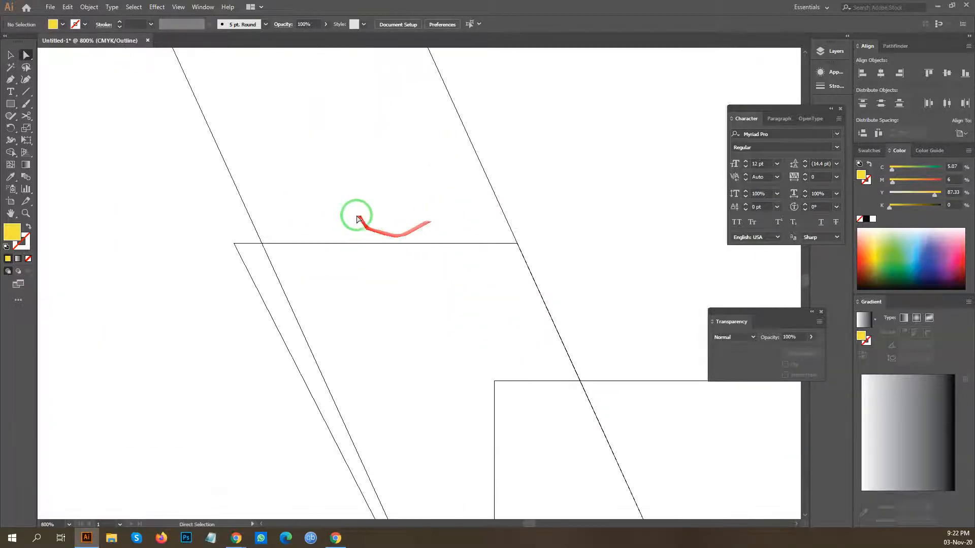
left_click_drag(233, 244, 263, 244)
left_click(313, 195)
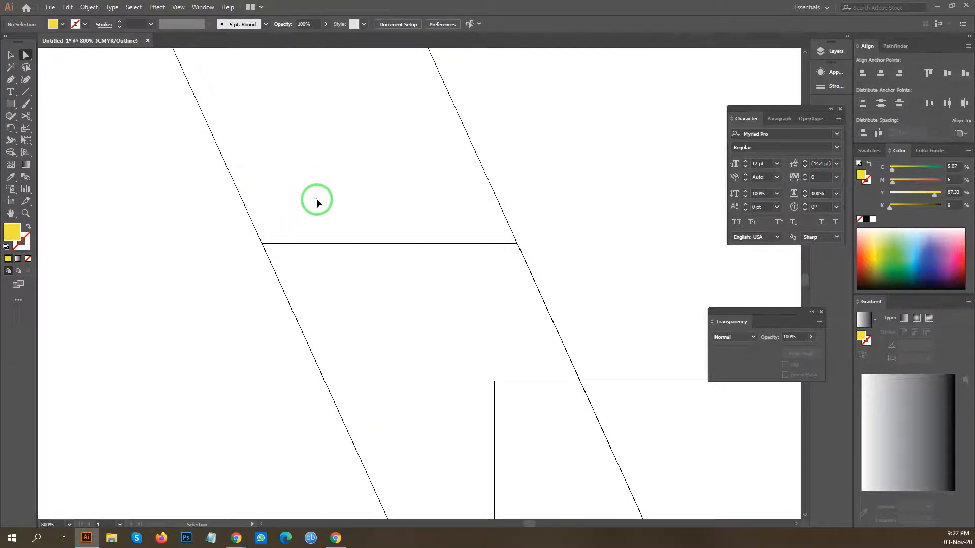
key("ctrl+y")
Delete the offset copy of the large yellow panel.
left_click_drag(448, 178, 151, 241)
left_click(319, 224)
key("Delete")
left_click(444, 204)
Fill the fold shape with the band's orange using the Eyedropper and lighten that fill to #f0c13c.
left_click_drag(463, 205, 389, 252)
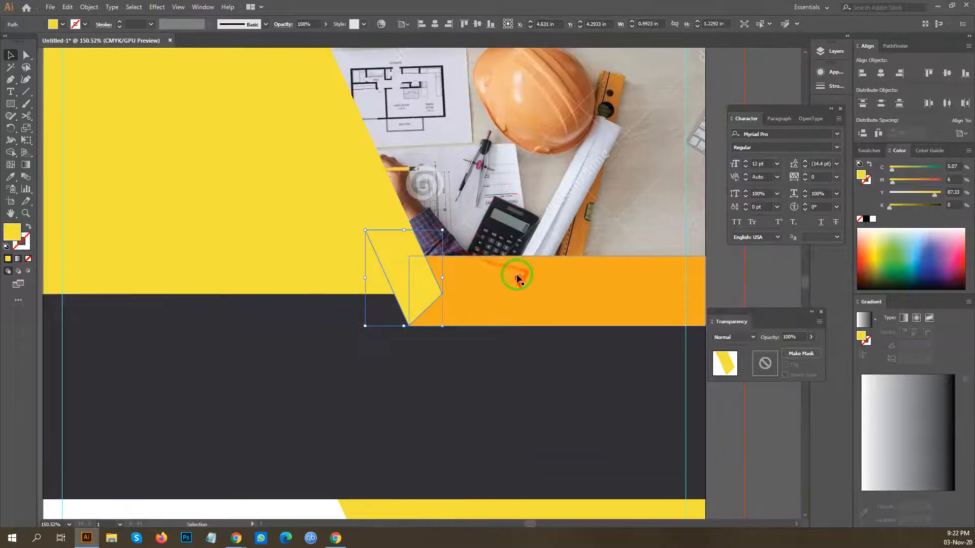
key("i")
left_click(518, 277)
key("v")
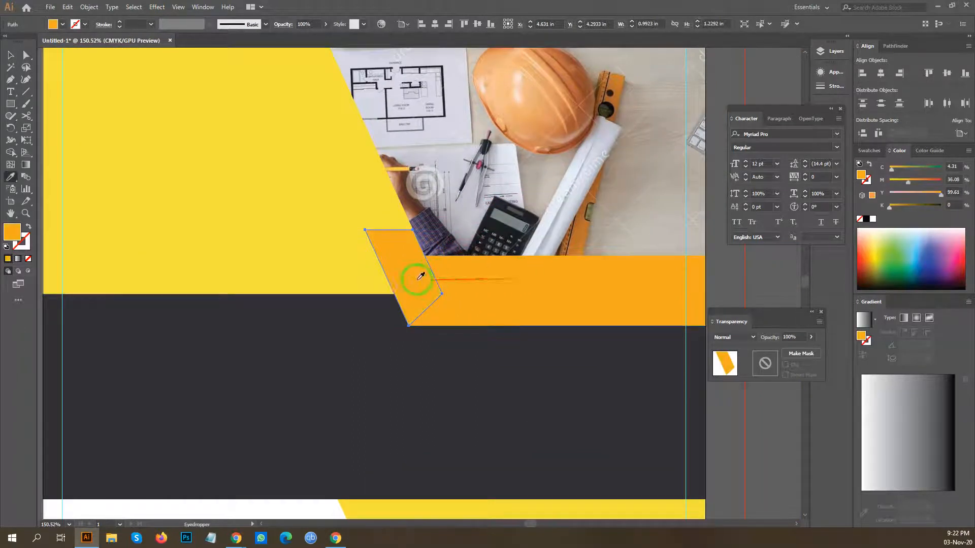
double_click(10, 235)
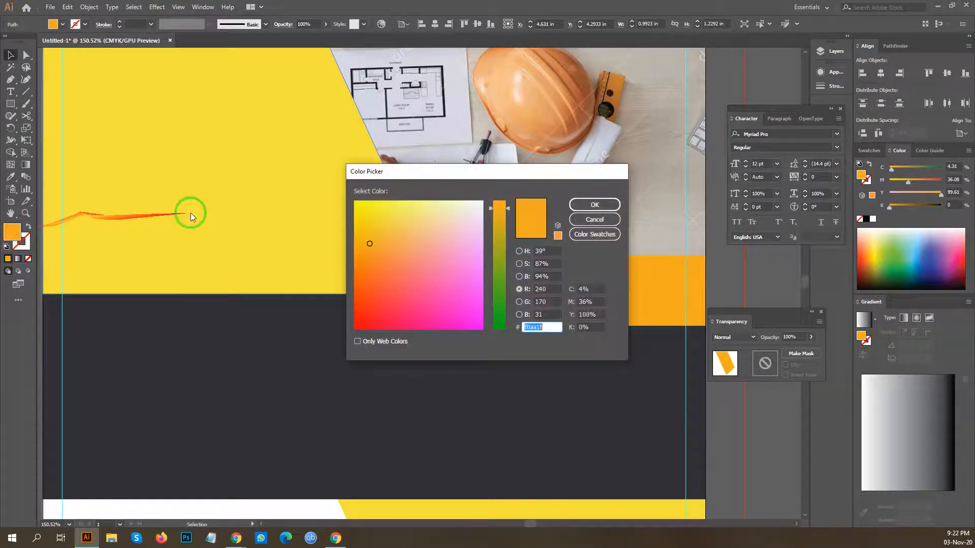
left_click(385, 232)
left_click(595, 205)
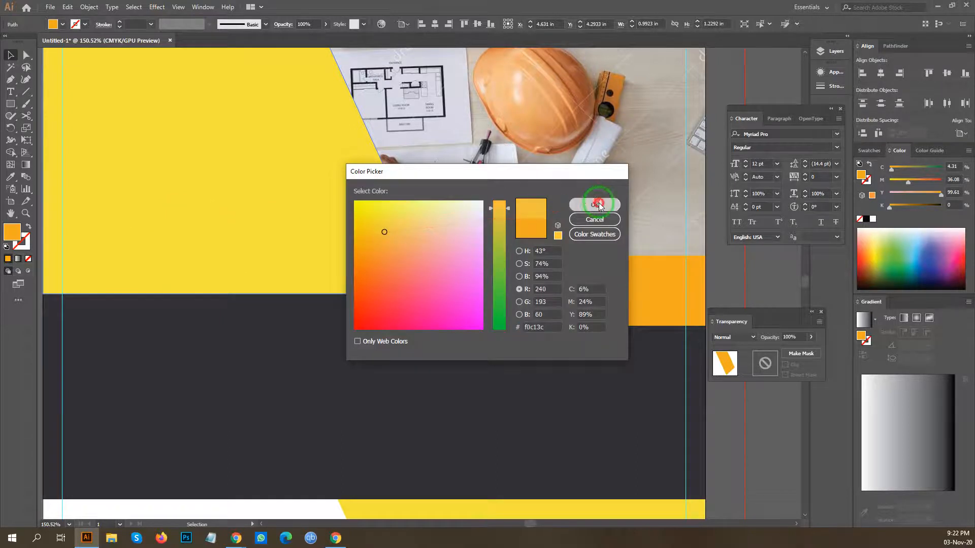
scroll(607, 248, "down", 2)
left_click_drag(579, 238, 487, 243)
left_click(638, 247)
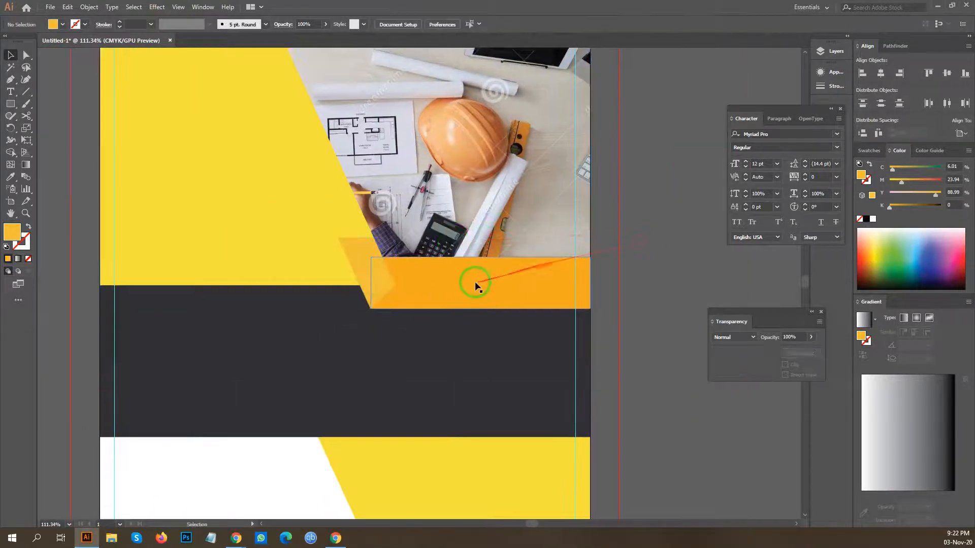
Bring the orange band in front of all other artwork.
left_click(470, 282)
key("ctrl+shift+]")
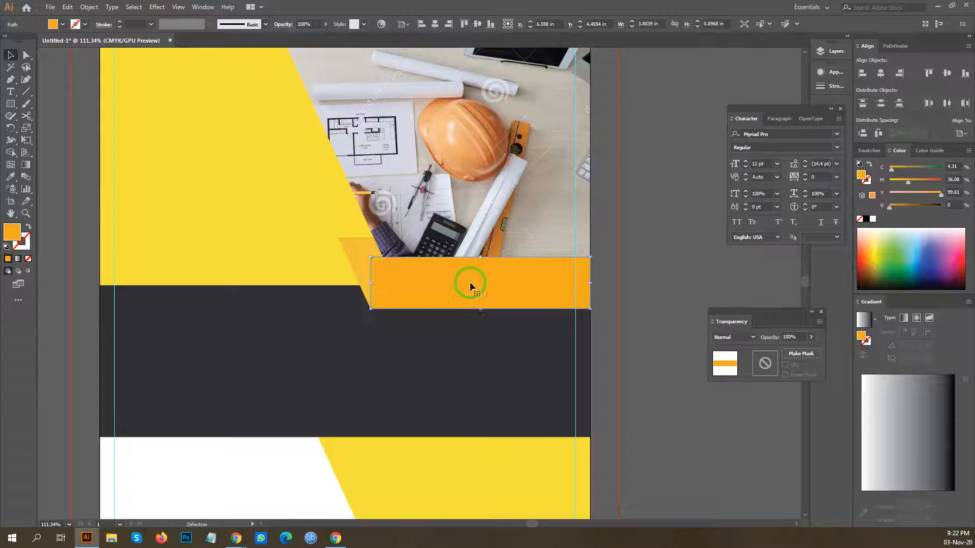
left_click(649, 255)
Slant the orange band's left end by moving its upper-left anchor to the fold's edge and deleting the extra anchor below it.
scroll(523, 213, "down", 4)
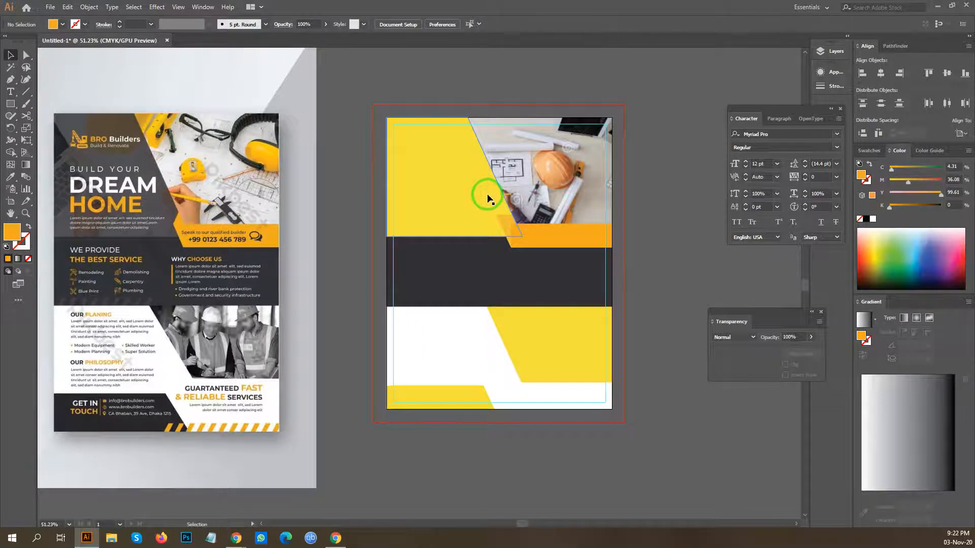
key("z")
mouse_move(510, 222)
left_mouse_down()
mouse_move(538, 216)
mouse_move(517, 219)
left_mouse_up()
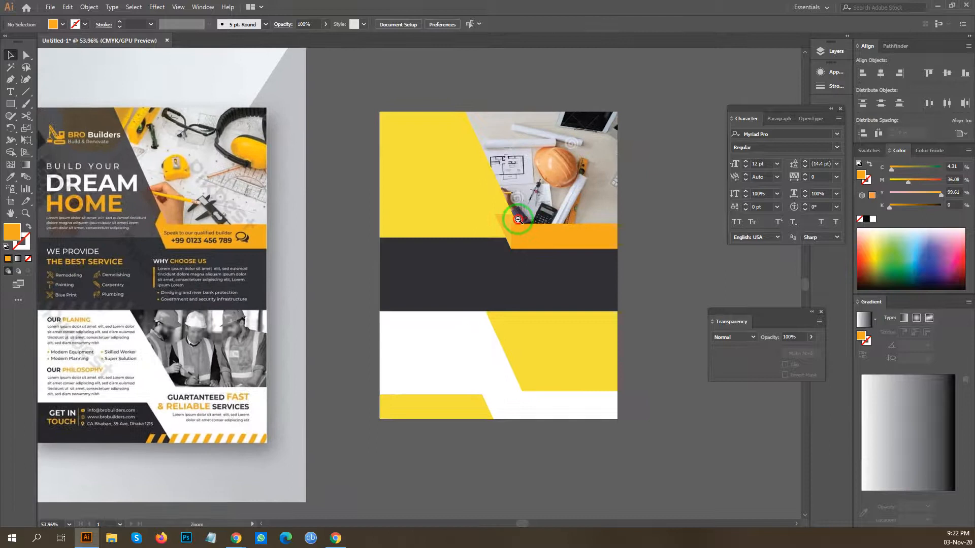
key("a")
scroll(518, 221, "up", 5)
left_click_drag(569, 236, 516, 242)
left_click_drag(536, 282, 568, 287)
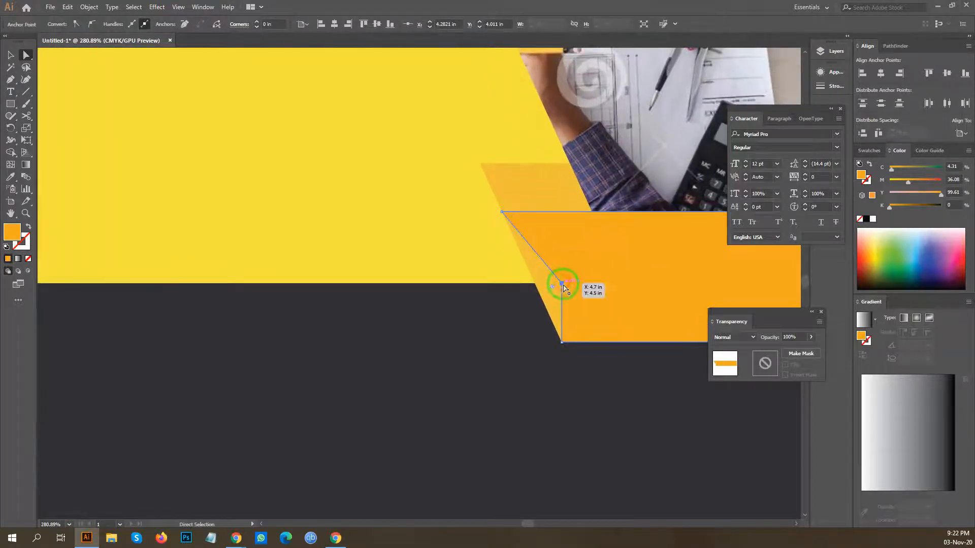
key("minus")
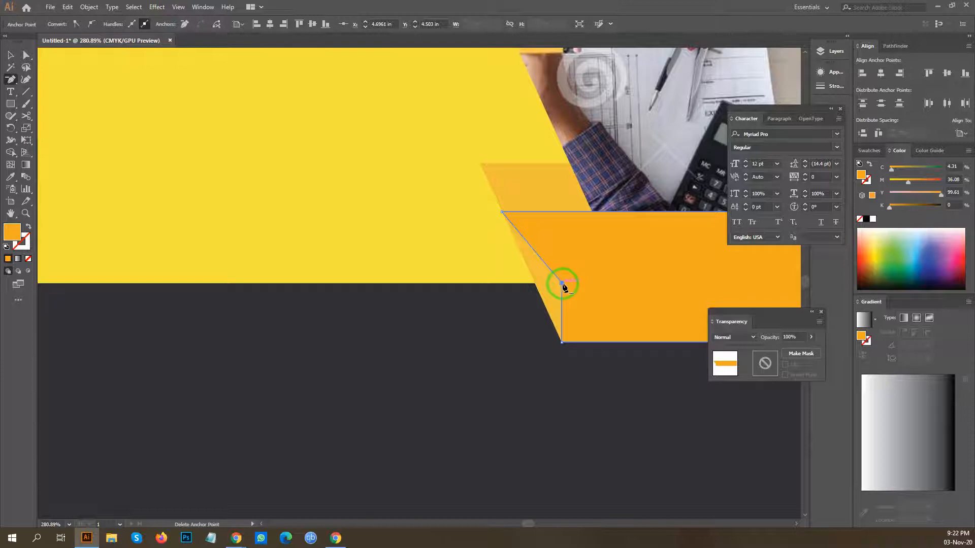
left_click(562, 283)
left_click_drag(528, 289, 499, 260)
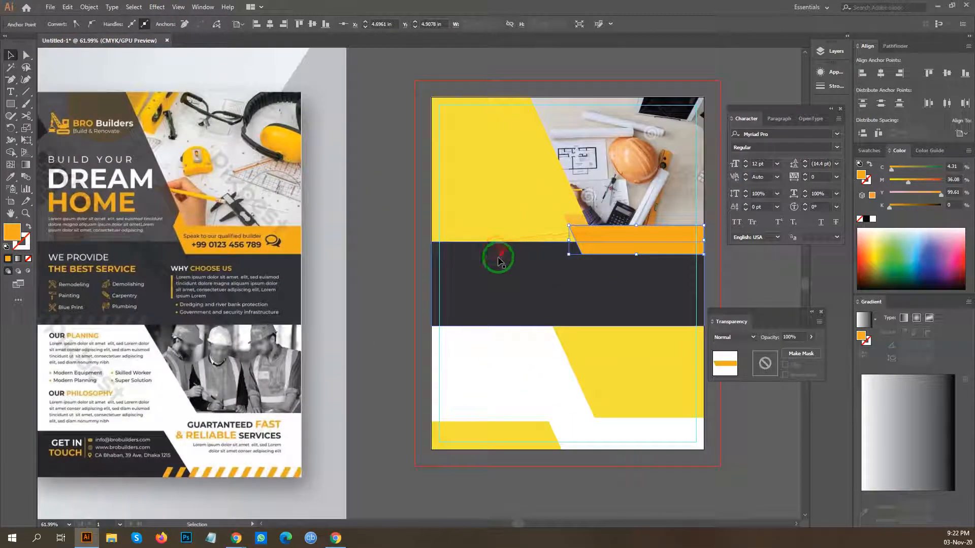
left_click(386, 263)
Draw a closed triangle with the Pen tool from the band's upper-left corner to the panel's slanted edge and down to the photo's lower edge.
left_click_drag(537, 217, 397, 252)
key("a")
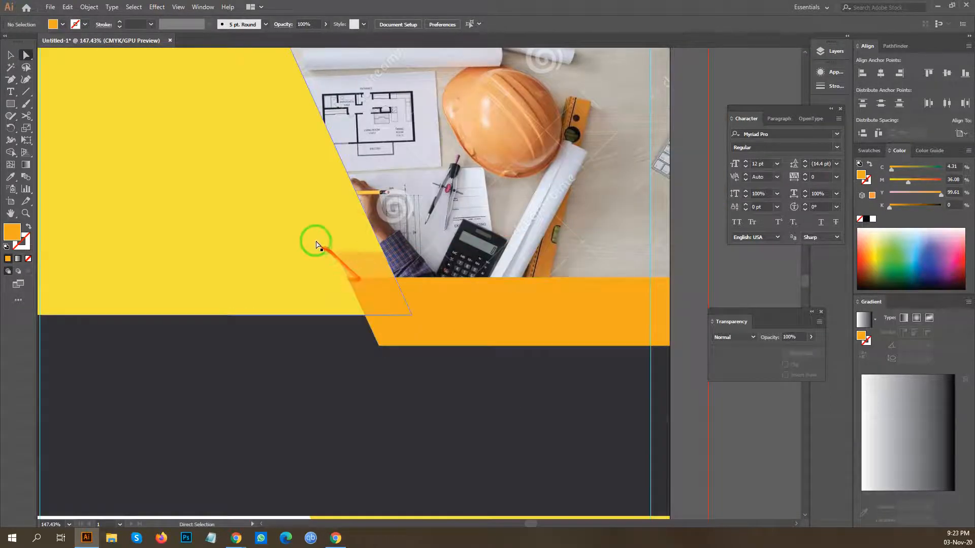
key("z")
left_click_drag(355, 271, 381, 272)
key("a")
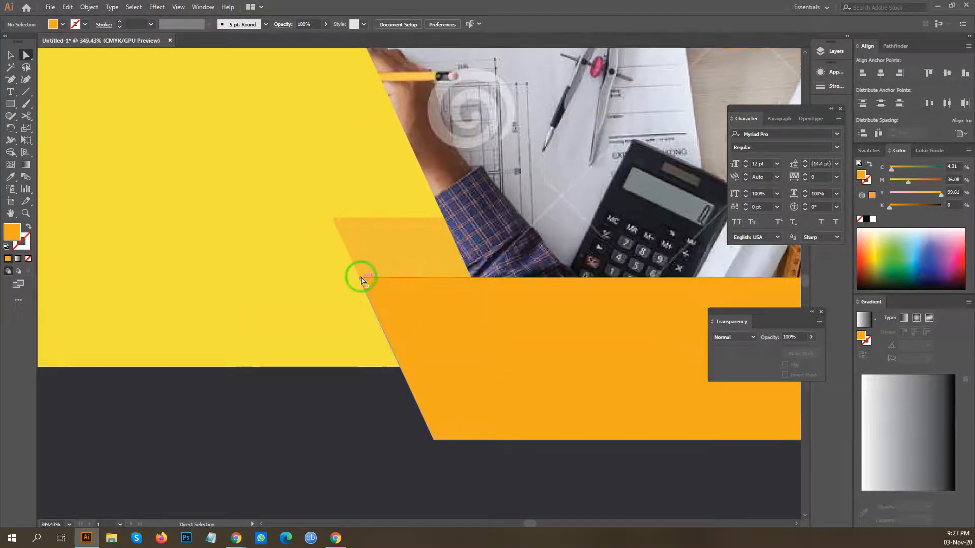
key("p")
left_click(361, 278)
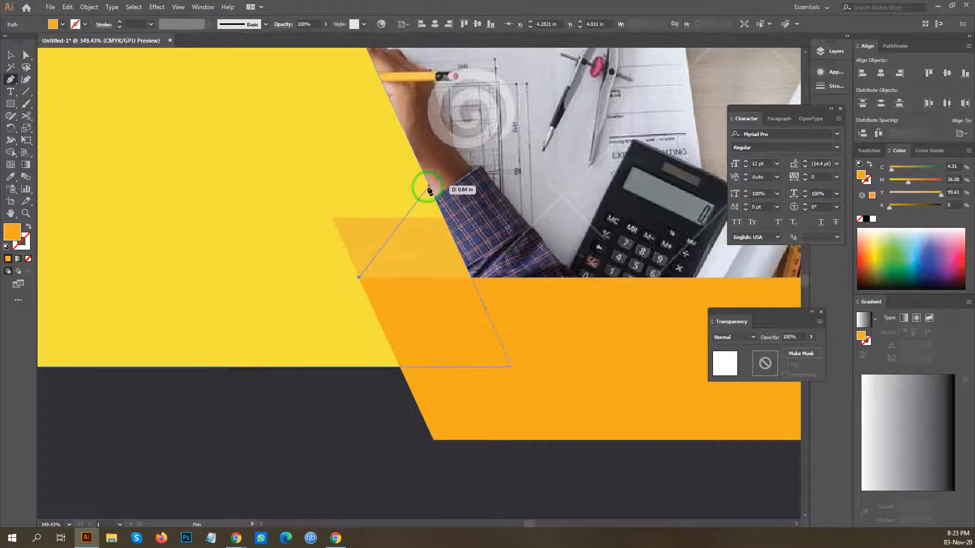
left_click(430, 189)
left_click(468, 278)
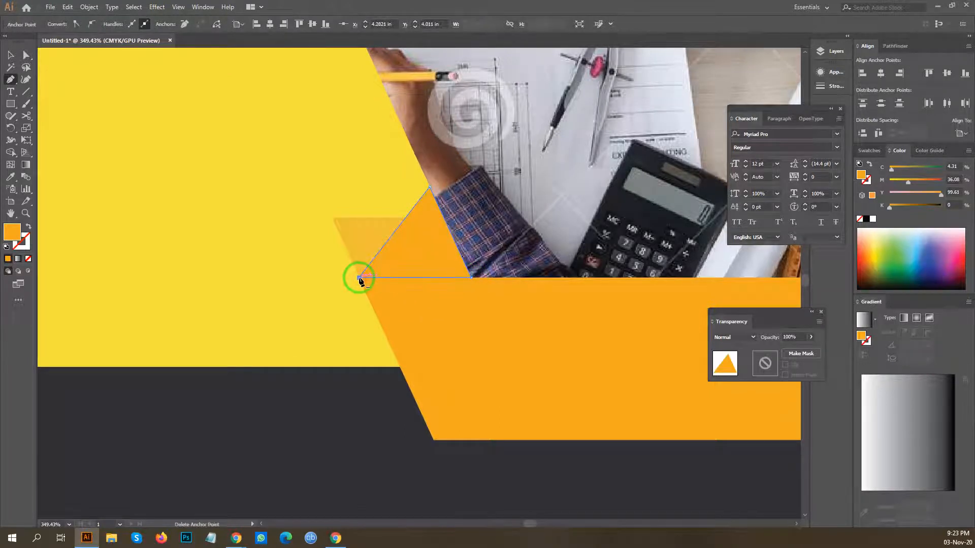
left_click(360, 277)
Match the triangle's fill to the lighter fold shape with the Eyedropper and delete the old fold shape.
key("i")
left_click(354, 232)
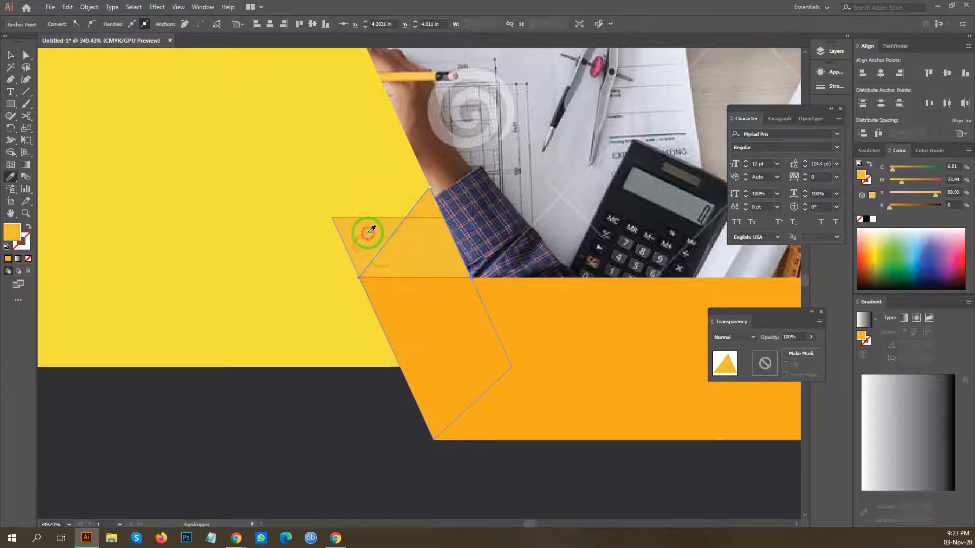
key("v")
left_click_drag(374, 254, 343, 235)
left_click(244, 399)
left_click(358, 236)
key("Delete")
left_click_drag(582, 198, 409, 225)
left_click_drag(522, 182, 587, 185)
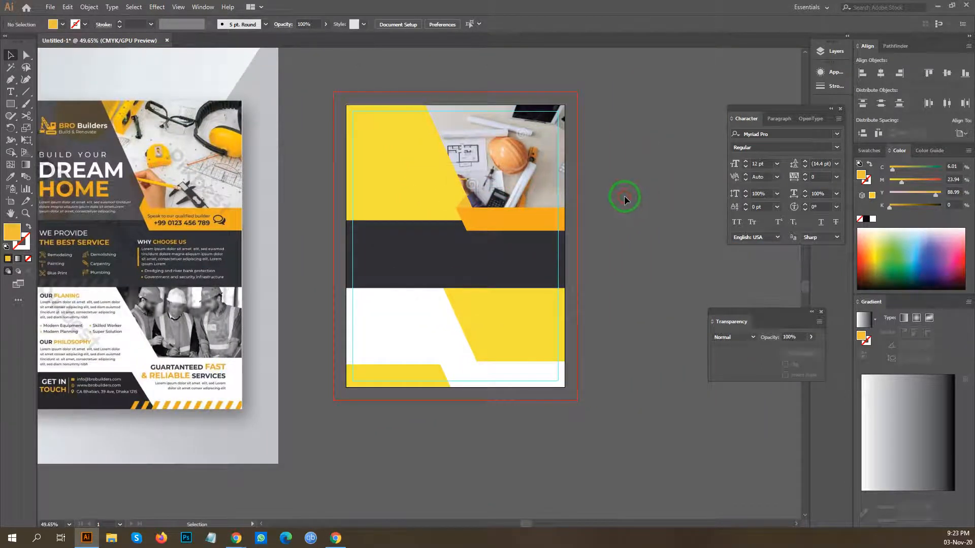
Recolour the large yellow panel over the photo with the dark grey of the middle band using the Eyedropper.
left_click_drag(620, 201, 464, 191)
left_click(396, 181)
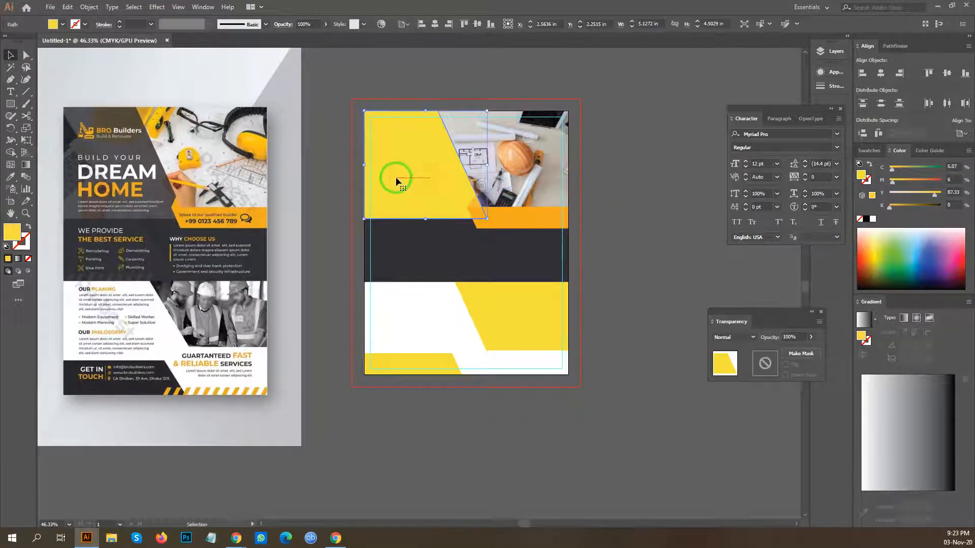
key("i")
left_click(156, 178)
left_click(425, 239)
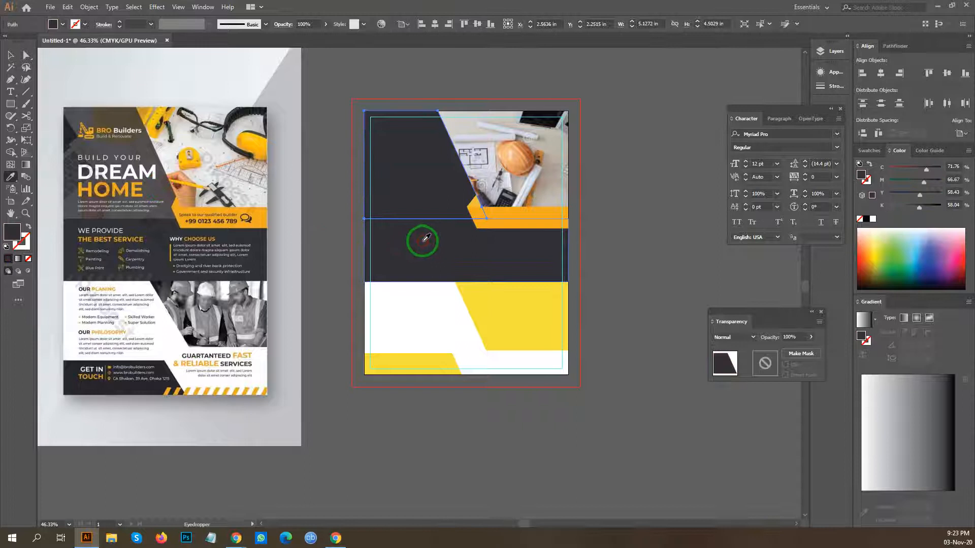
Reduce the dark grey panel's opacity to 56% so the photo shows through.
key("v")
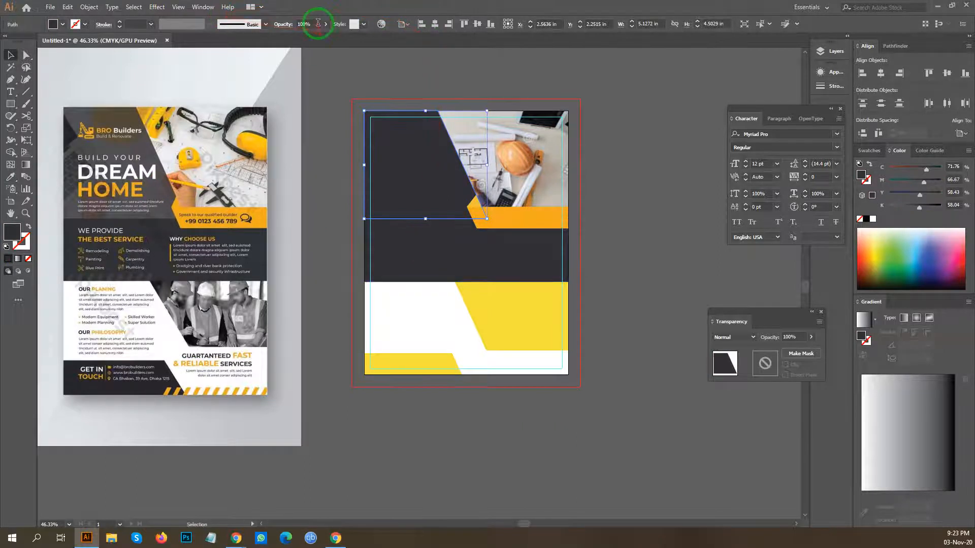
scroll(316, 24, "down", 13)
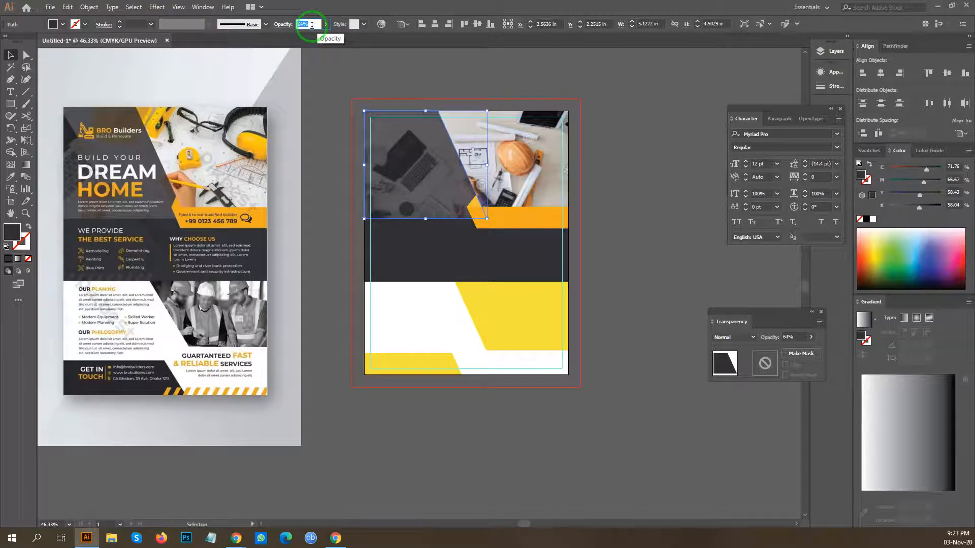
left_click(342, 99)
left_click_drag(471, 99, 452, 136)
left_click(414, 216)
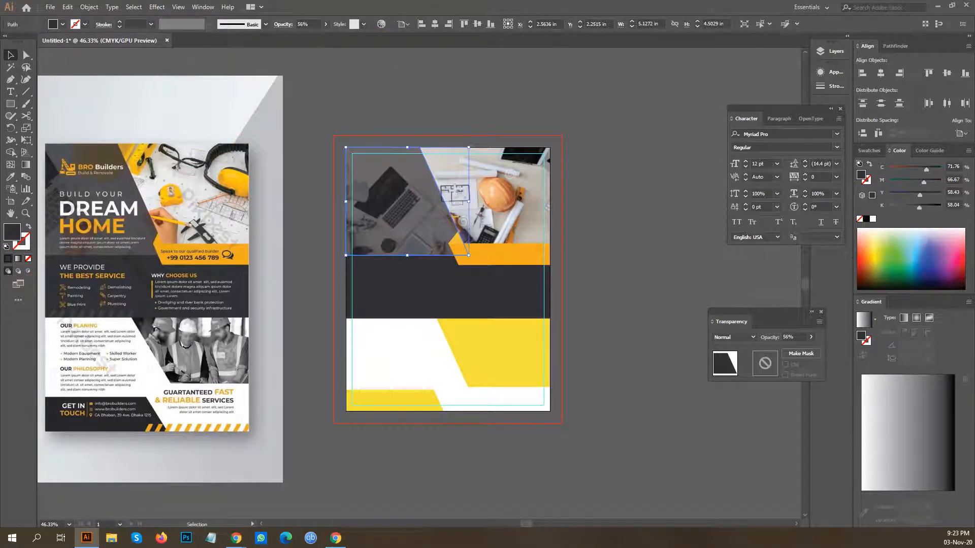
left_click(236, 538)
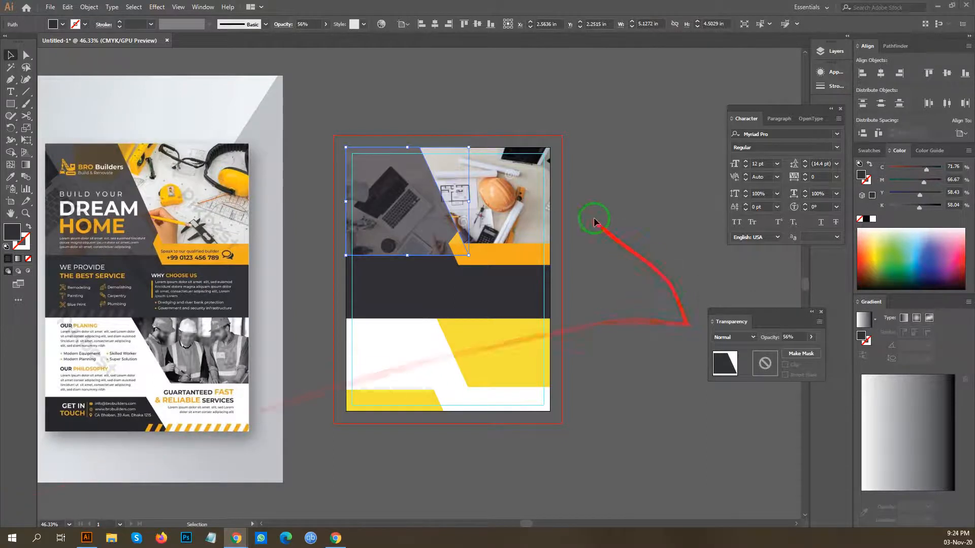
left_click_drag(588, 206, 633, 176)
left_click(667, 182)
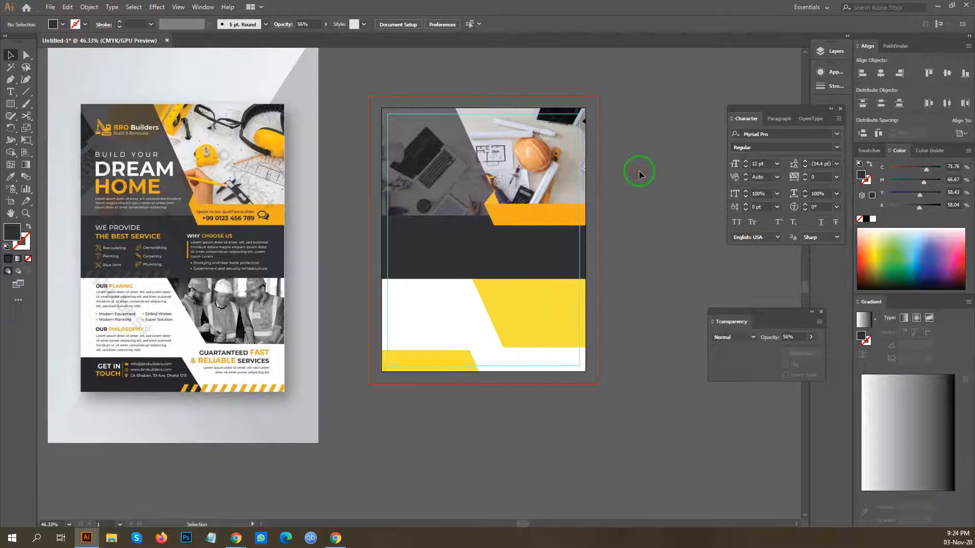
left_click(456, 155)
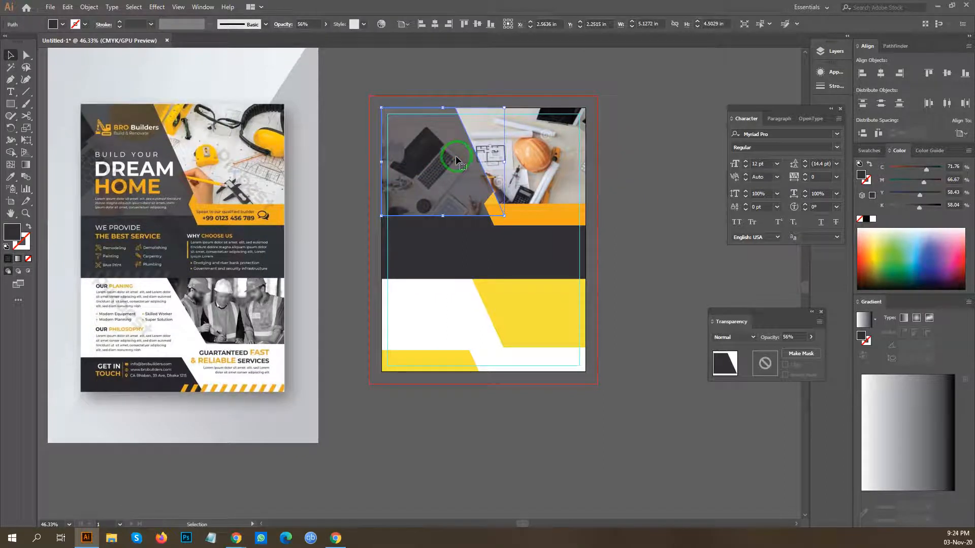
left_click(632, 197)
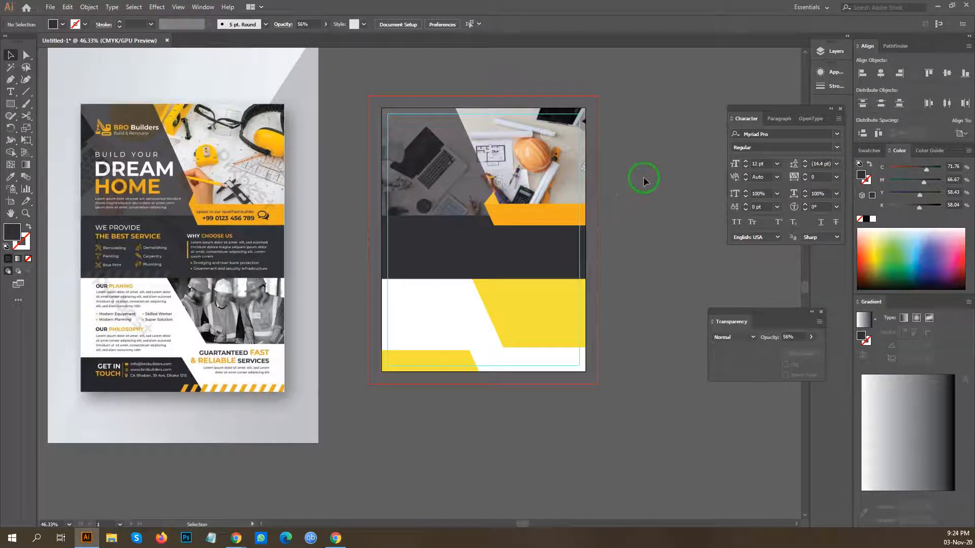
Recolour the small fold triangle at the band's slanted end with the orange of the band using the Eyedropper.
left_click(201, 202)
left_click_drag(211, 191, 232, 196)
left_click_drag(432, 252, 246, 267)
left_click_drag(472, 241, 196, 261)
left_click_drag(357, 250, 548, 236)
left_click_drag(303, 250, 373, 239)
left_click(289, 260)
key("o")
left_click_drag(290, 261, 338, 328)
key("i")
left_click(361, 319)
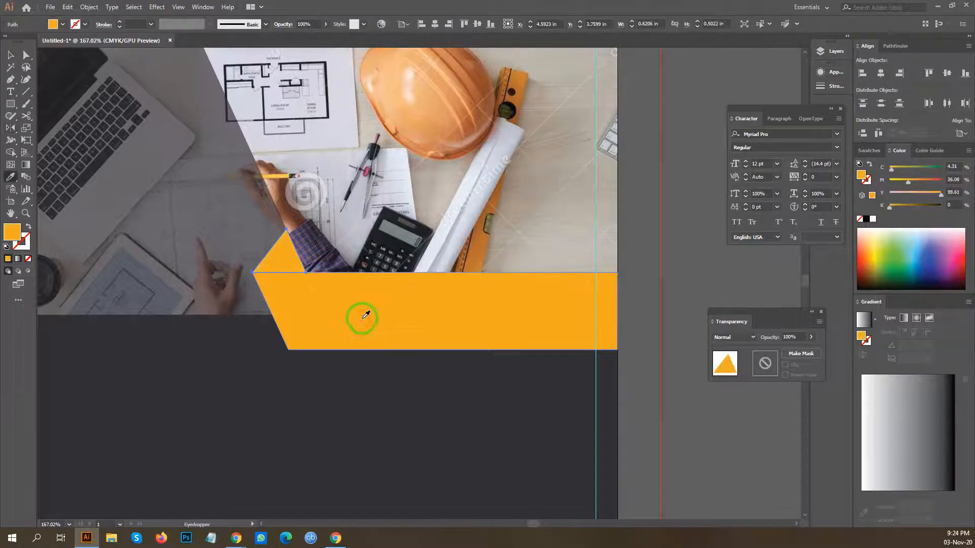
left_click(642, 213)
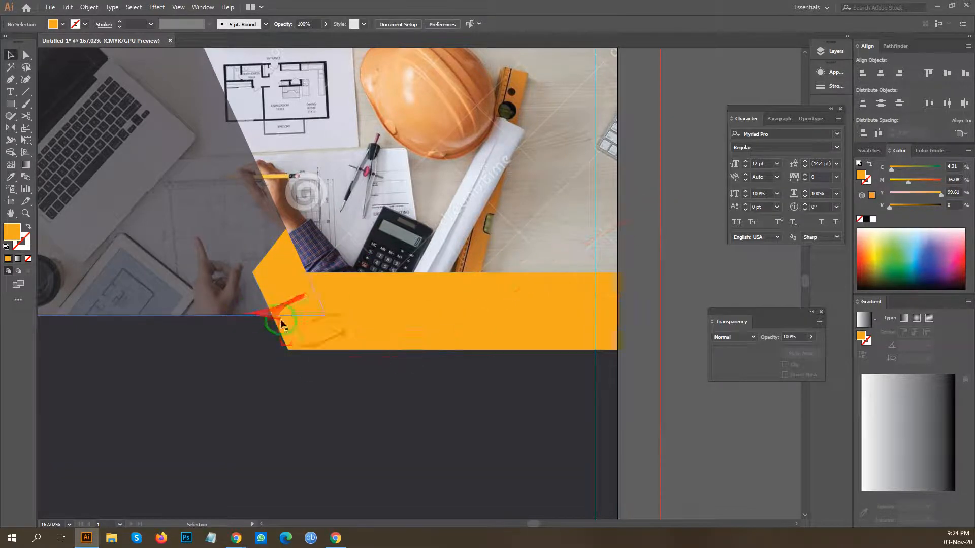
scroll(634, 205, "down", 5)
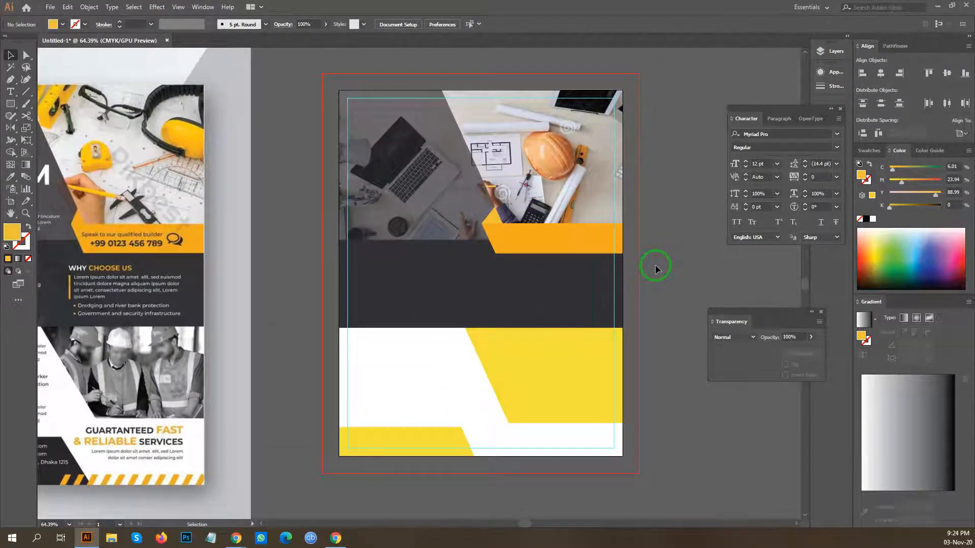
scroll(657, 260, "down", 2)
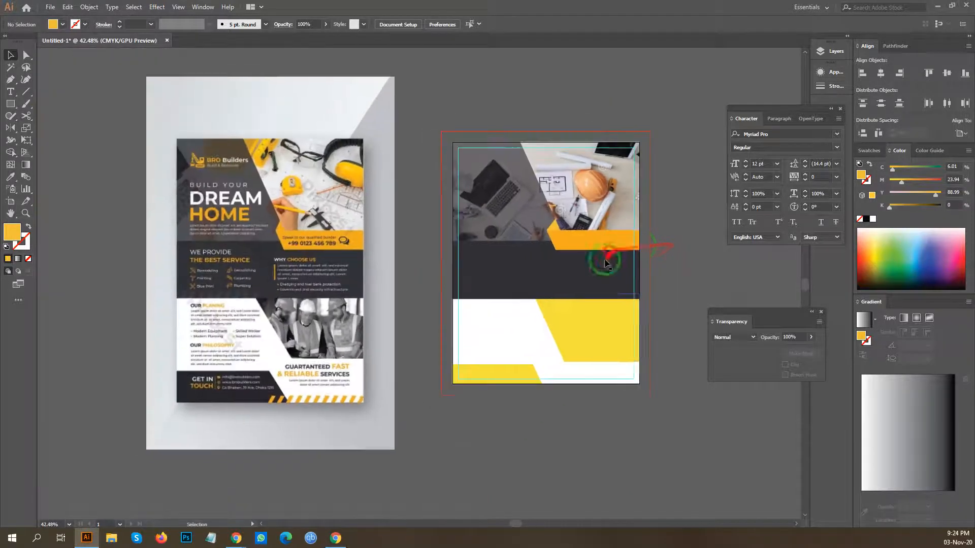
left_click_drag(612, 419, 497, 432)
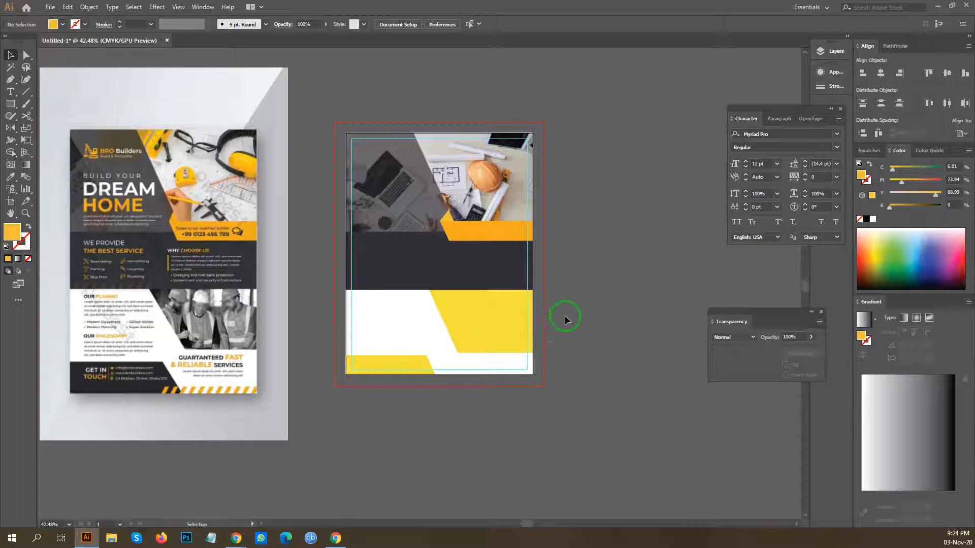
left_click_drag(570, 309, 593, 224)
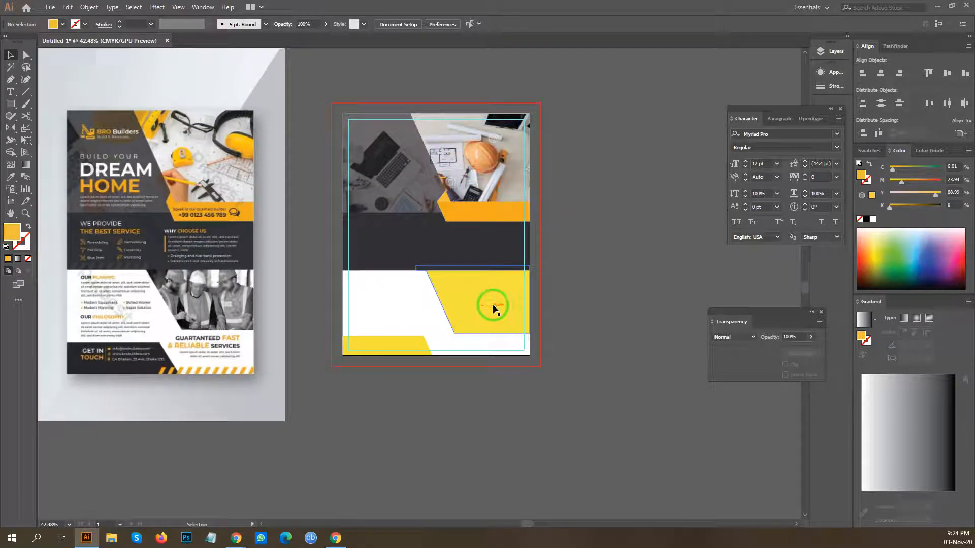
Switch to the Google Images results in Chrome, open the photo of two engineers in blue and white helmets, and copy the image.
mouse_move(238, 539)
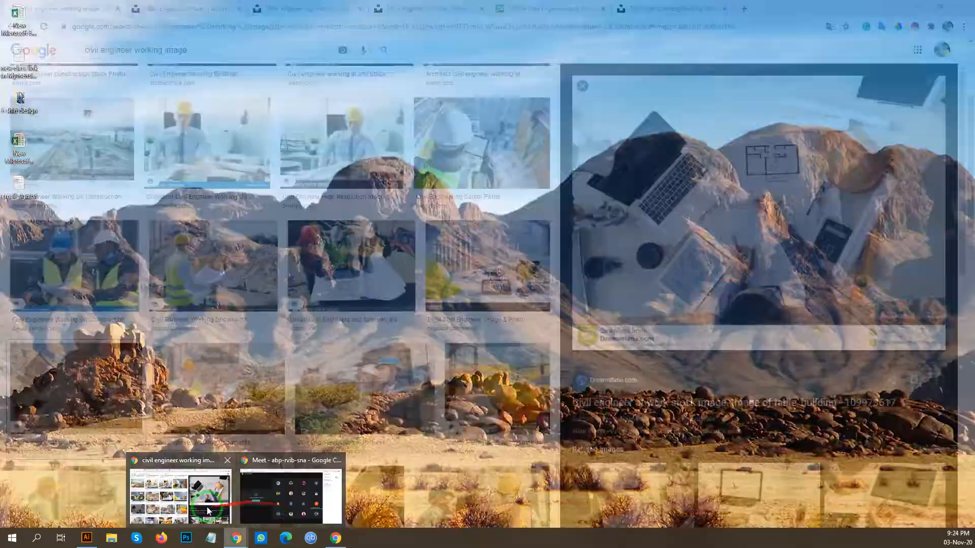
left_click(210, 500)
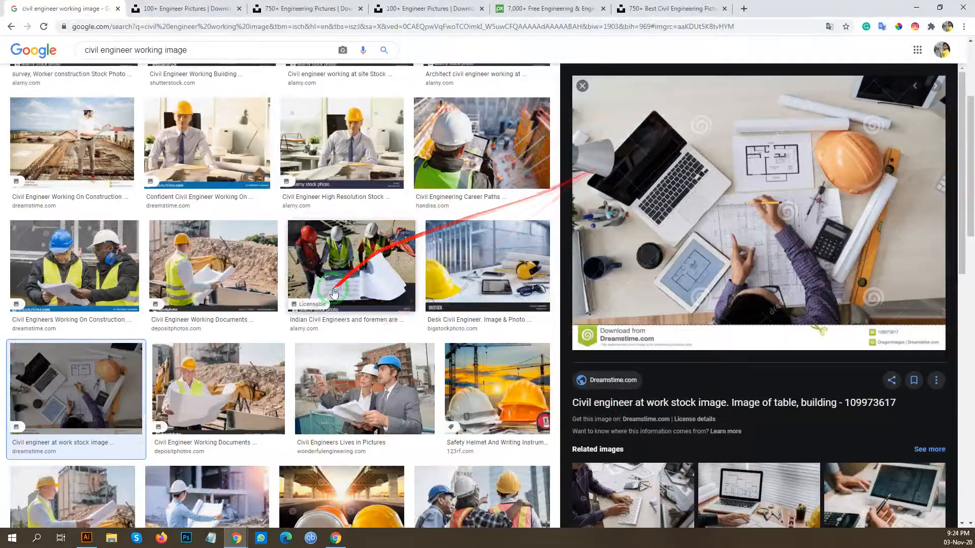
scroll(315, 283, "down", 1)
scroll(315, 284, "down", 3)
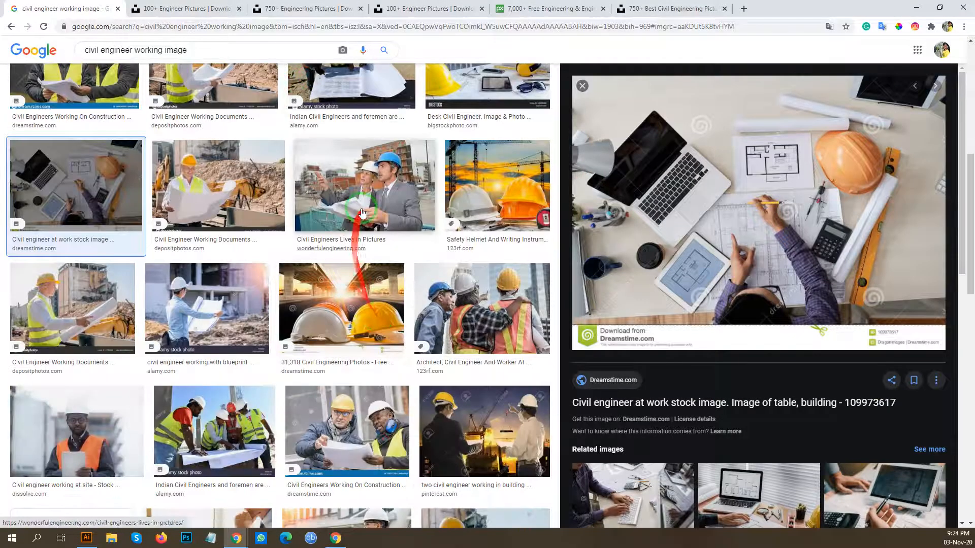
left_click(355, 229)
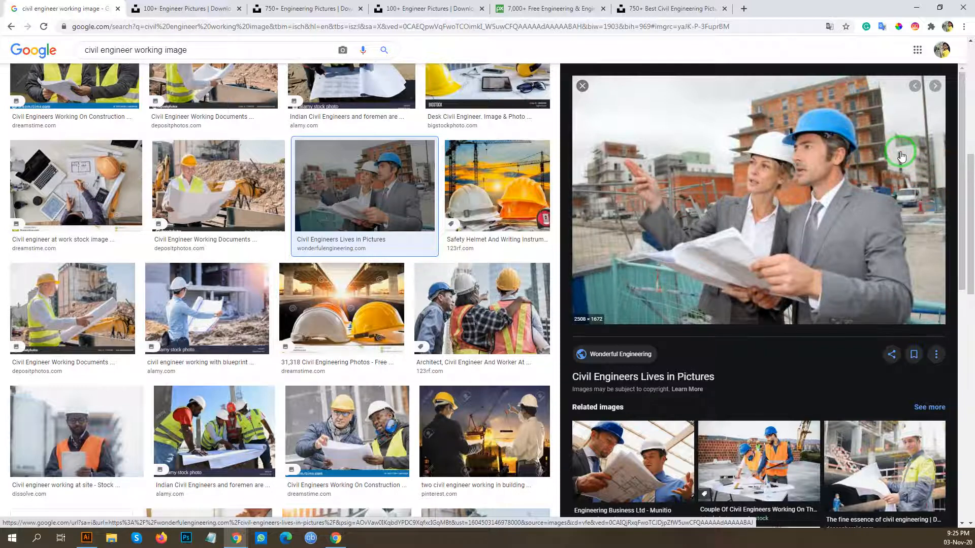
right_click(772, 140)
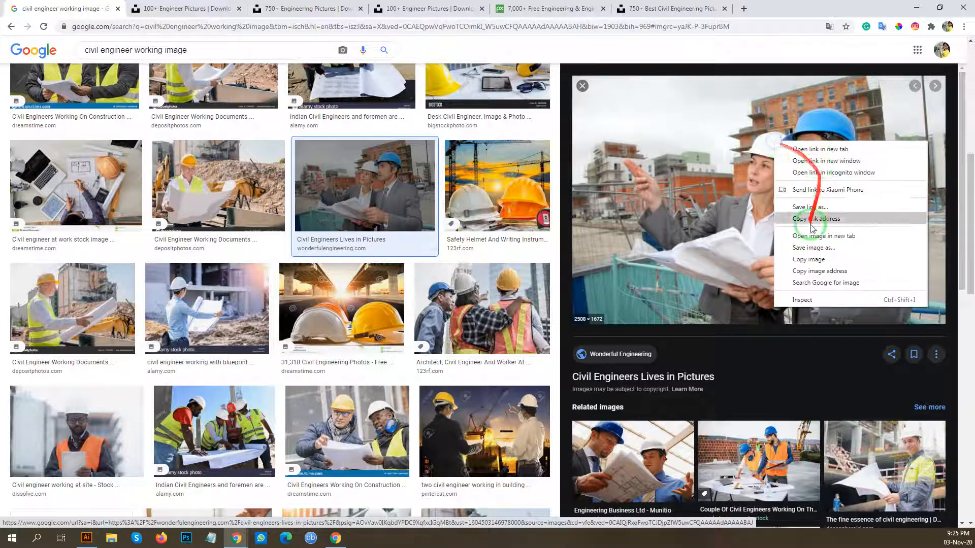
left_click(809, 257)
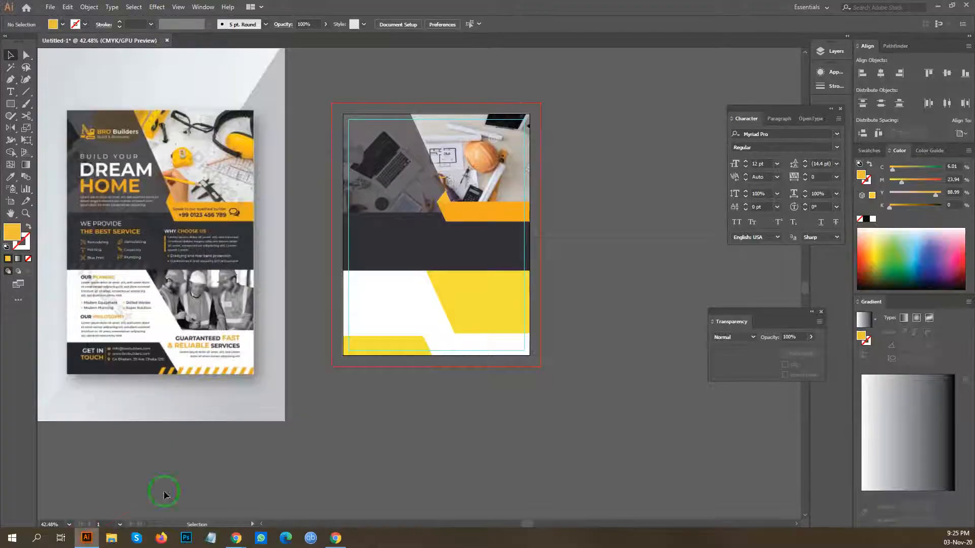
Switch back to Illustrator, paste the engineers photo, and scale it down to about 8.66 in wide near the flyer's lower part.
left_click(86, 538)
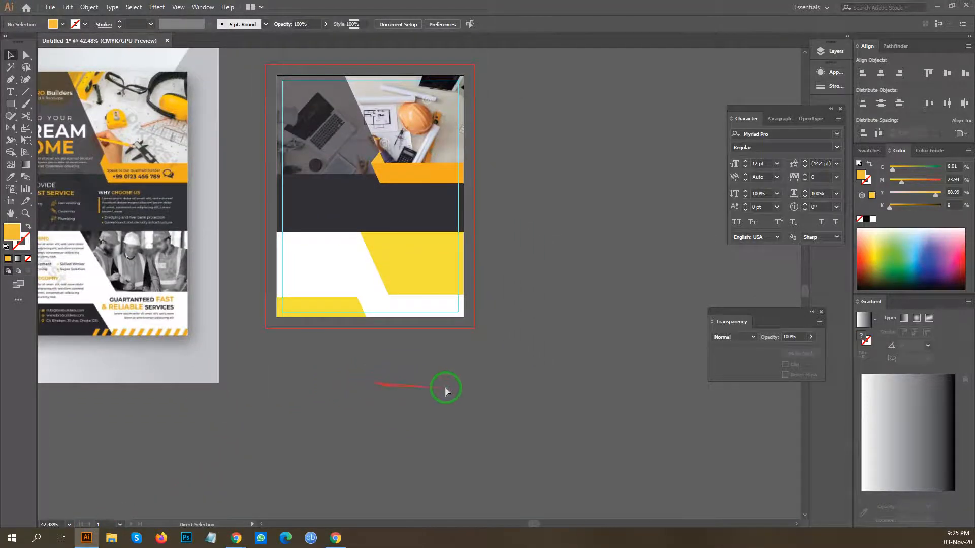
key("ctrl+v")
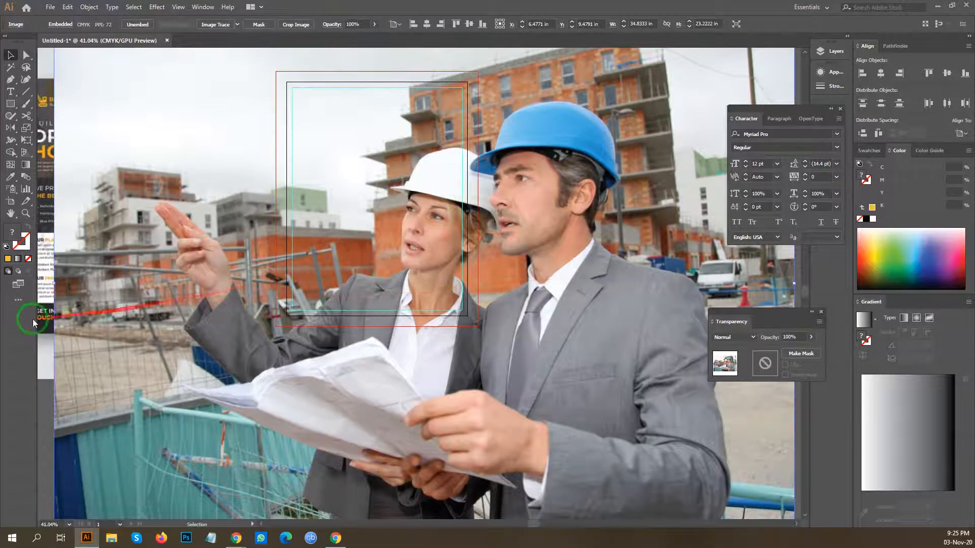
left_click_drag(56, 283, 613, 250)
left_click_drag(655, 256, 486, 235)
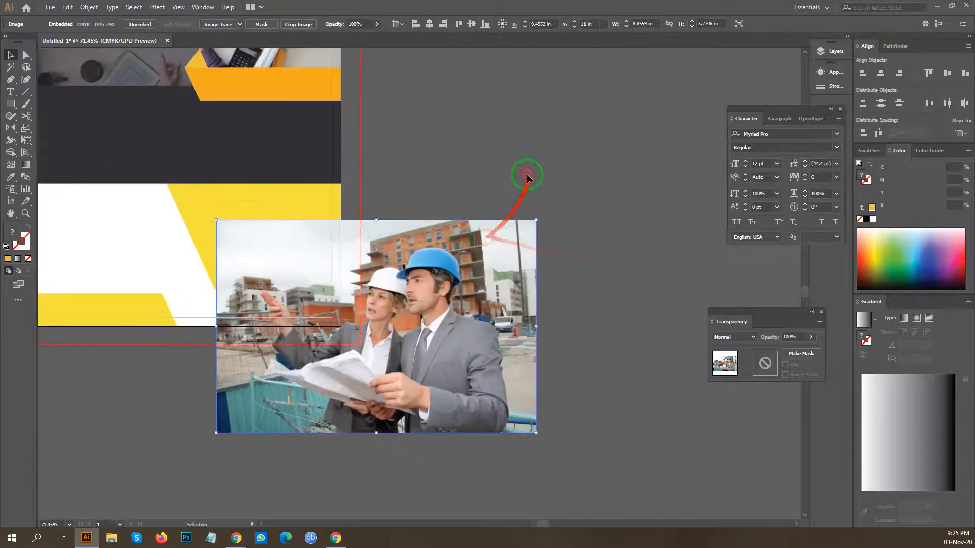
Move and resize the engineers photo so it covers the visible slanted yellow panel at the flyer's edge.
left_click(527, 174)
left_click_drag(245, 264, 362, 278)
left_click_drag(376, 336, 277, 279)
scroll(463, 300, "down", 3)
left_click_drag(563, 400, 561, 295)
left_click(533, 300)
left_click_drag(347, 303, 378, 304)
left_click(531, 271)
left_click_drag(496, 238, 569, 257)
left_click(219, 246)
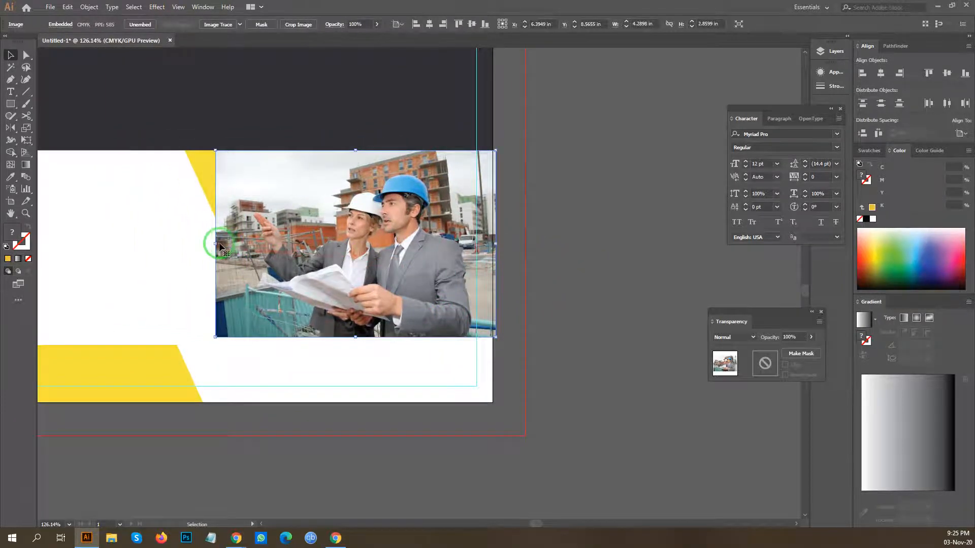
left_click_drag(218, 243, 184, 244)
Bring the slanted yellow panel in front of the engineers photo and make a clipping mask from the two.
left_click(442, 253)
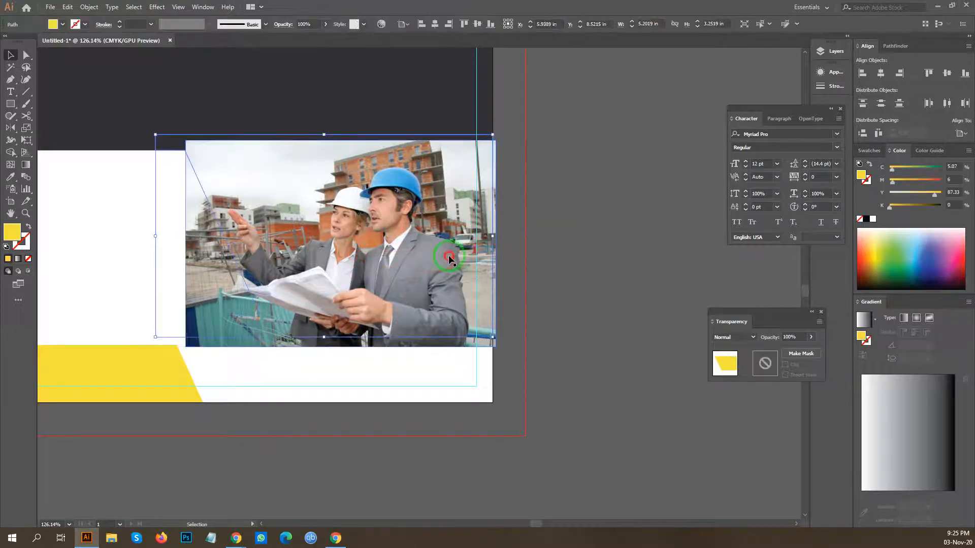
key("ctrl+shift+bracketright")
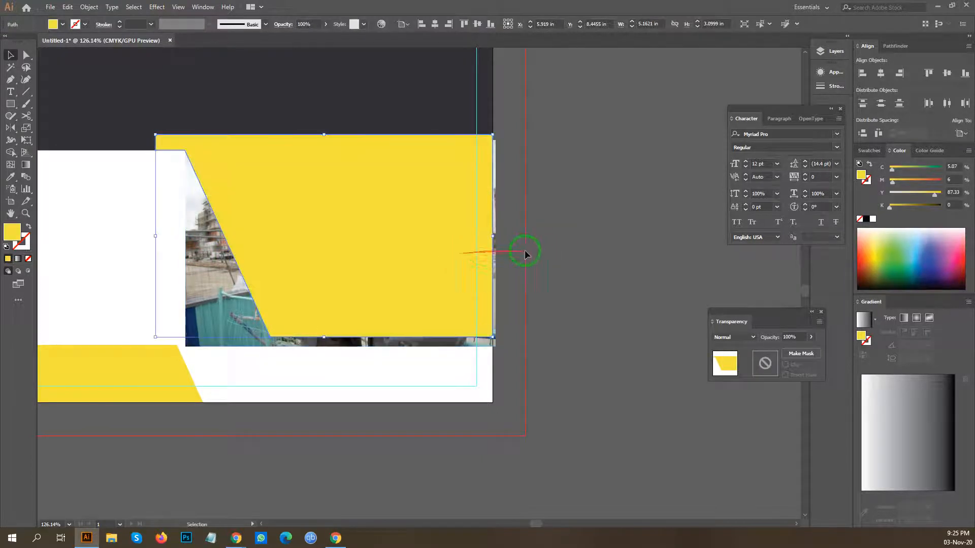
left_click(531, 253)
left_click_drag(537, 256, 390, 260)
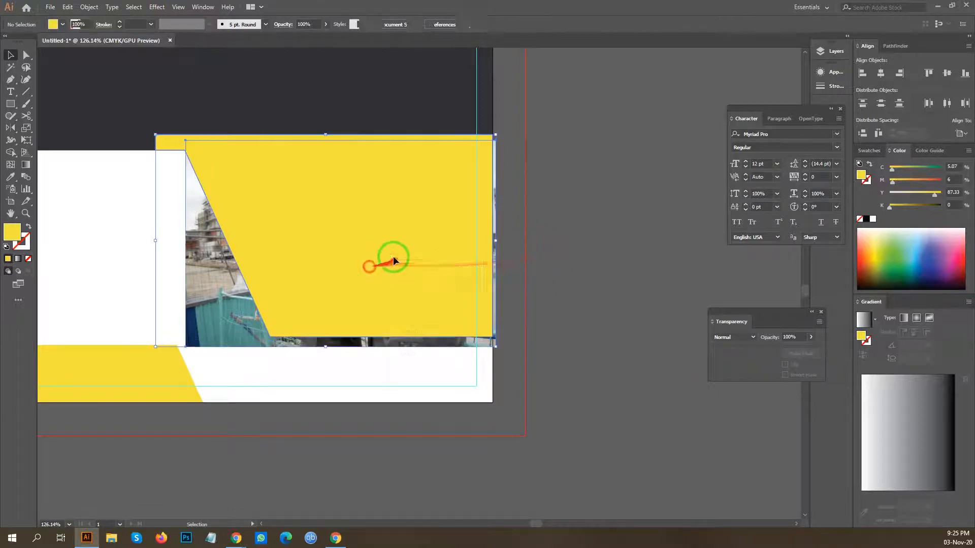
right_click(386, 247)
left_click(422, 315)
left_click(573, 231)
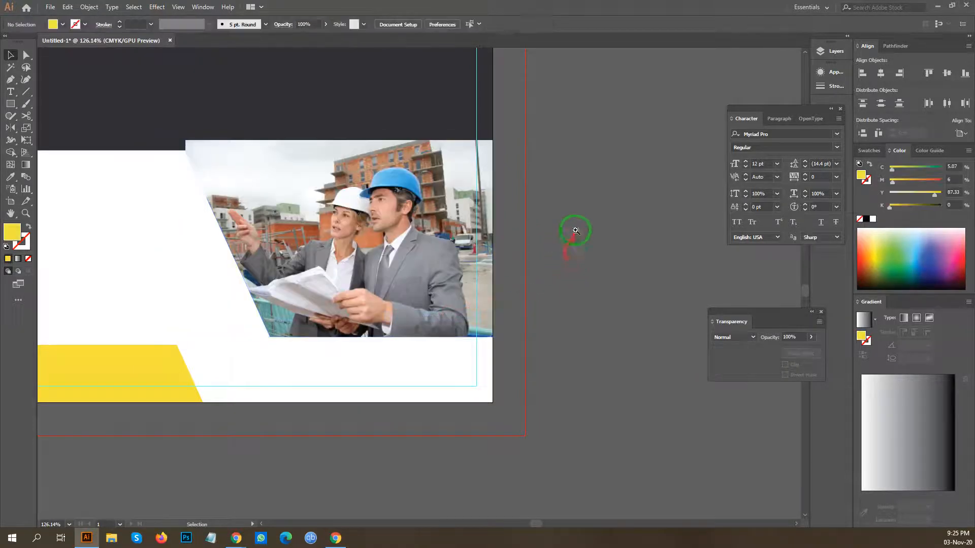
Bring the dark grey middle band to the front, followed by the orange band, so they overlap the photos.
scroll(573, 232, "down", 1)
key("ctrl+shift+bracketright")
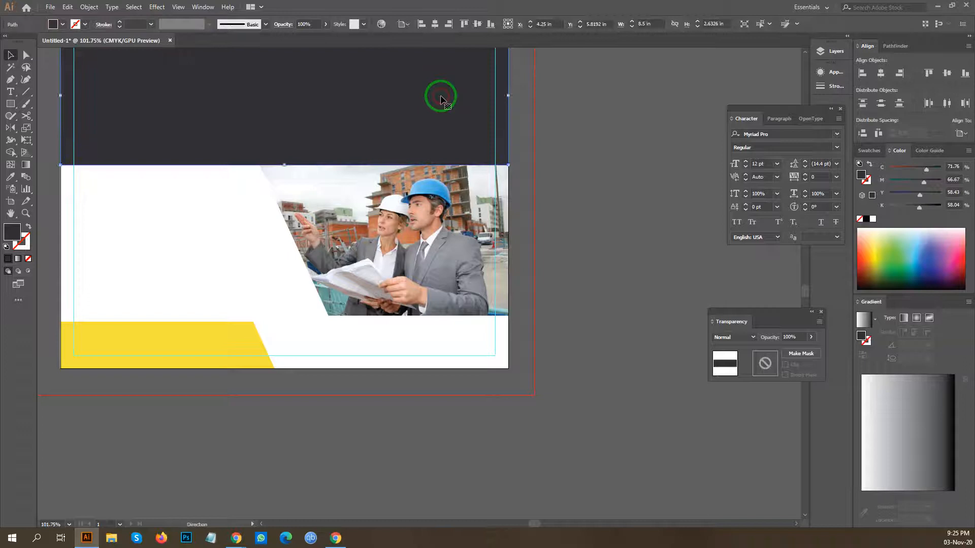
left_click_drag(491, 152, 349, 172)
left_click_drag(404, 138, 196, 254)
left_click(189, 226)
key("ctrl+shift+bracketright")
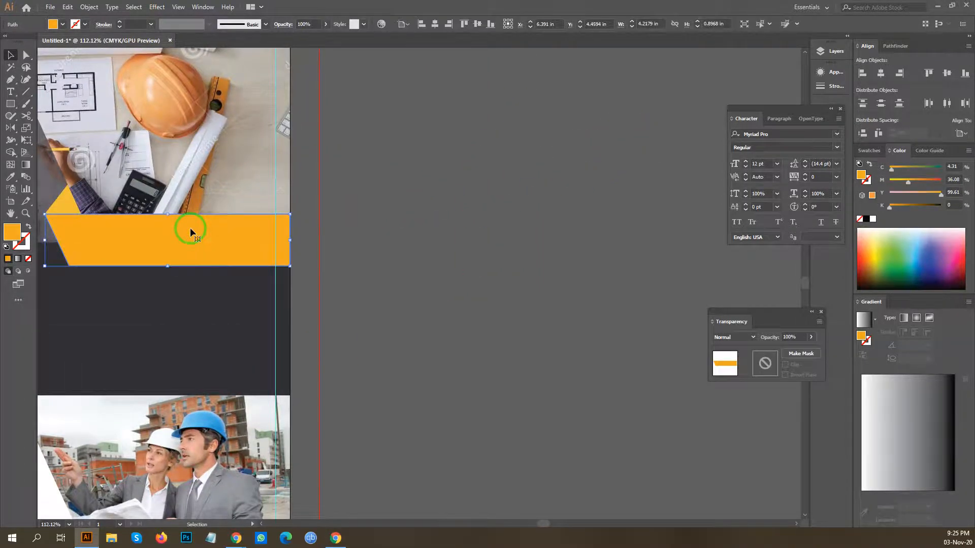
left_click(506, 219)
Compare the rebuilt flyer layout with the reference flyer, including the lower photo and footer areas.
left_click_drag(519, 218, 348, 229)
left_click_drag(503, 300, 497, 365)
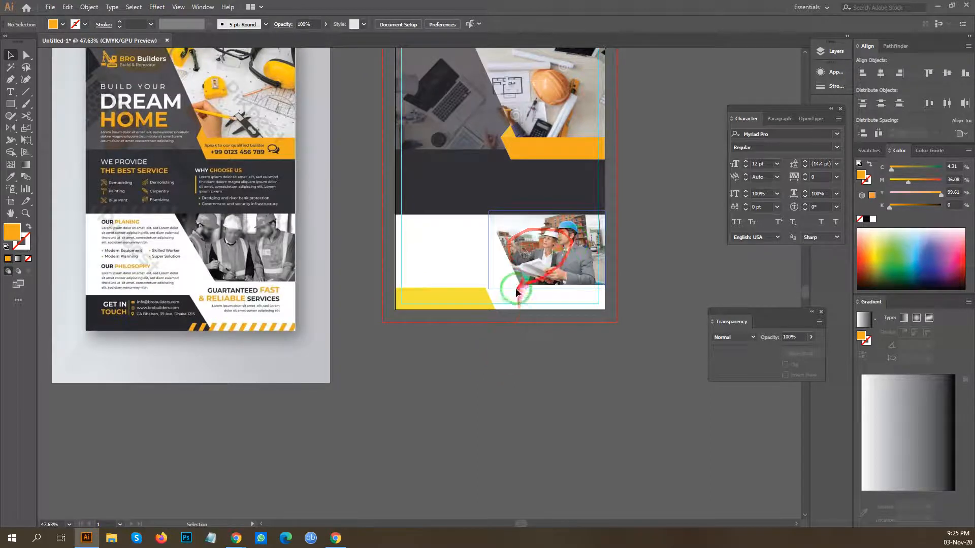
left_click_drag(519, 379, 548, 386)
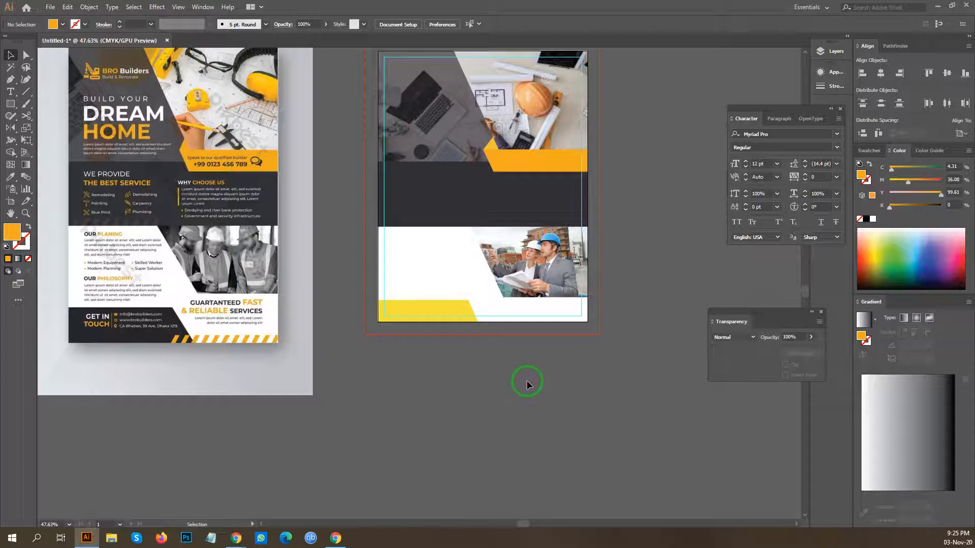
left_click_drag(431, 399, 486, 395)
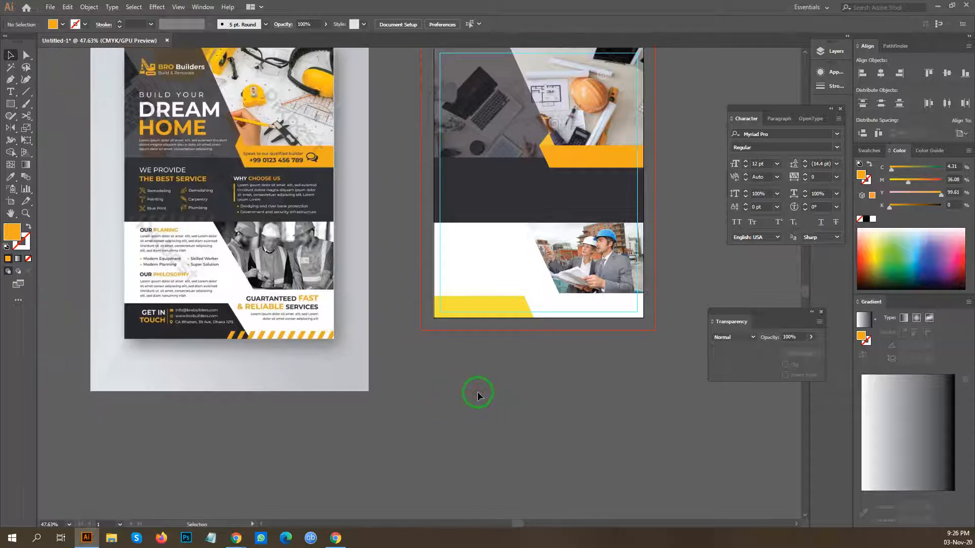
scroll(503, 388, "up", 1)
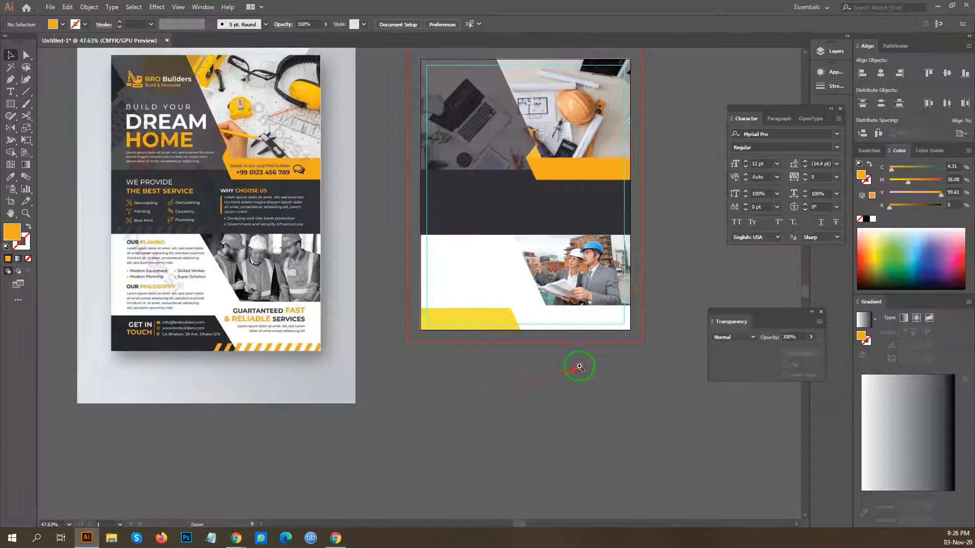
scroll(527, 377, "down", 1)
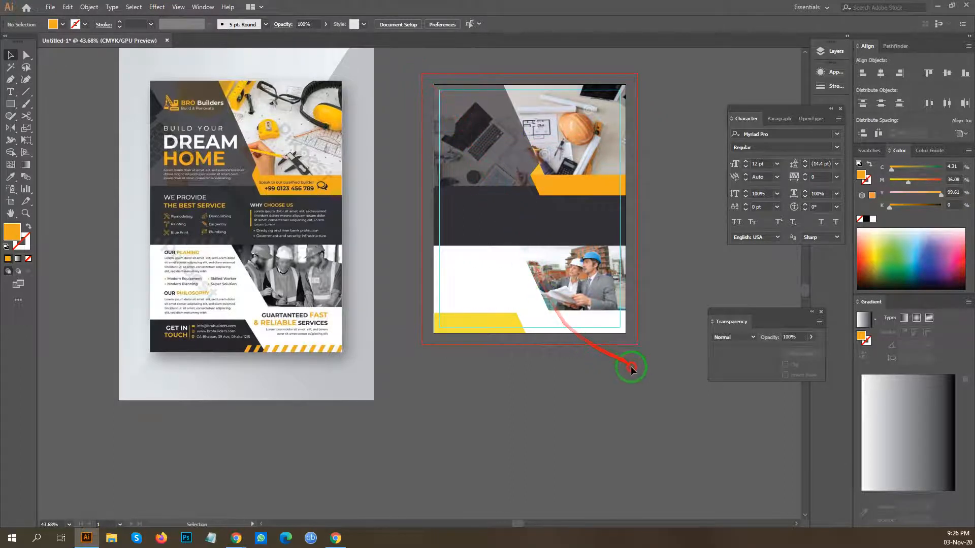
left_click_drag(654, 387, 654, 388)
left_click(590, 395)
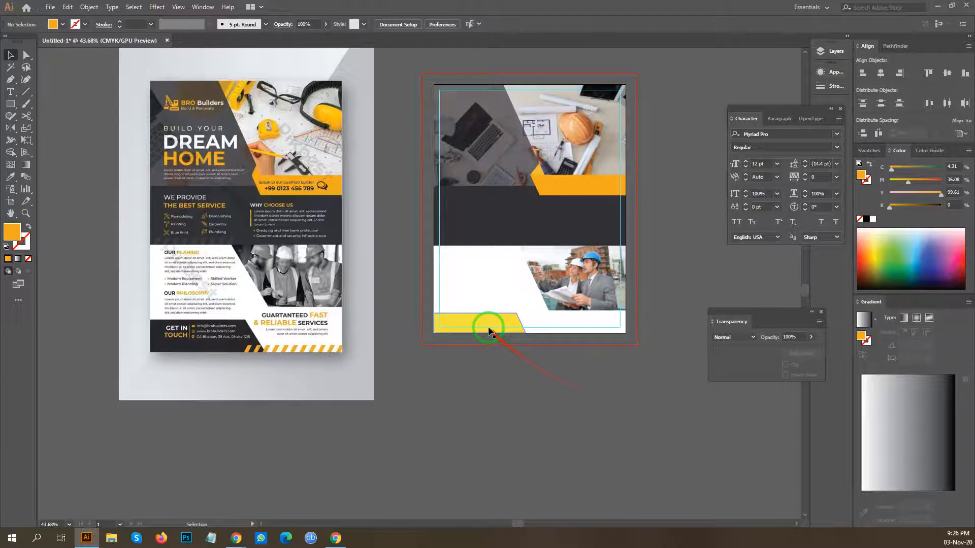
Recolour the yellow footer shape with the dark colour of the reference flyer's footer using the Eyedropper.
left_click(488, 329)
key("i")
left_click(220, 344)
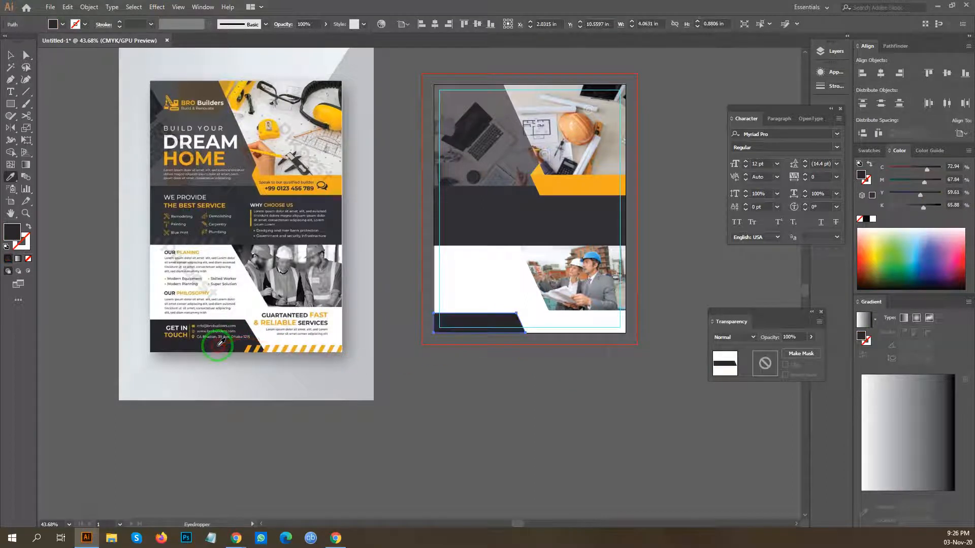
key("v")
left_click(491, 392)
left_click_drag(560, 383, 513, 399)
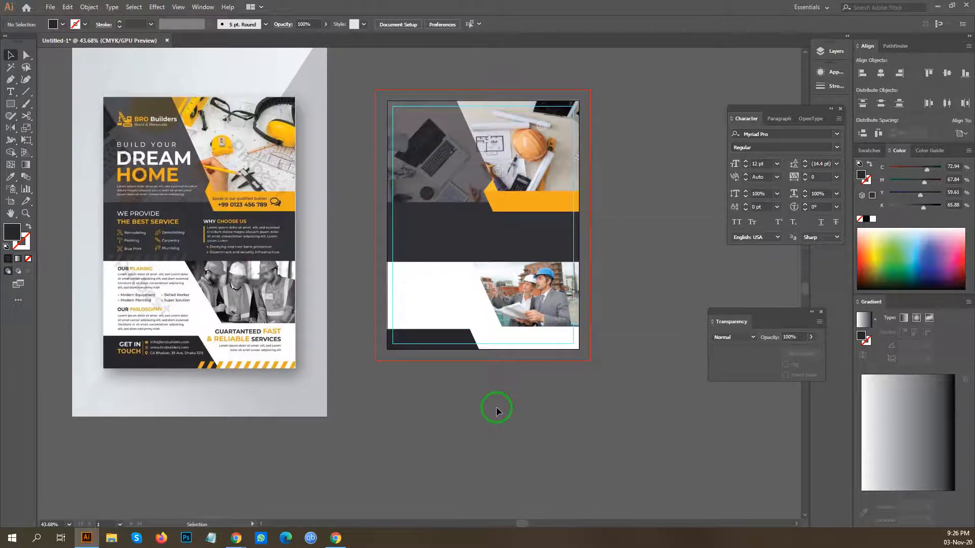
left_click(481, 243)
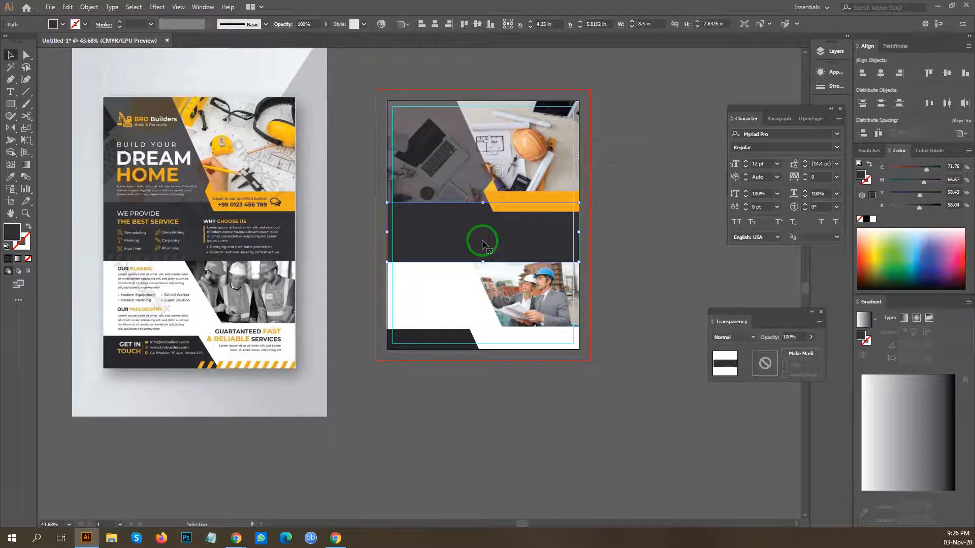
left_click(455, 161)
left_click(611, 156)
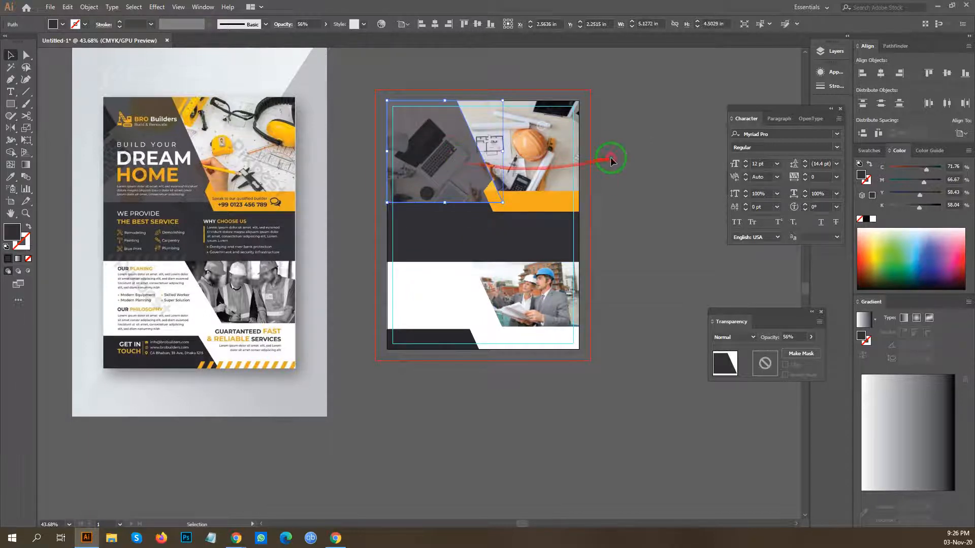
Add a "Lorem ipsum" text line on the dark header panel, scaled to about 50.6 pt and filled with white.
key("z")
left_click_drag(399, 135, 532, 165)
left_click_drag(528, 174, 412, 224)
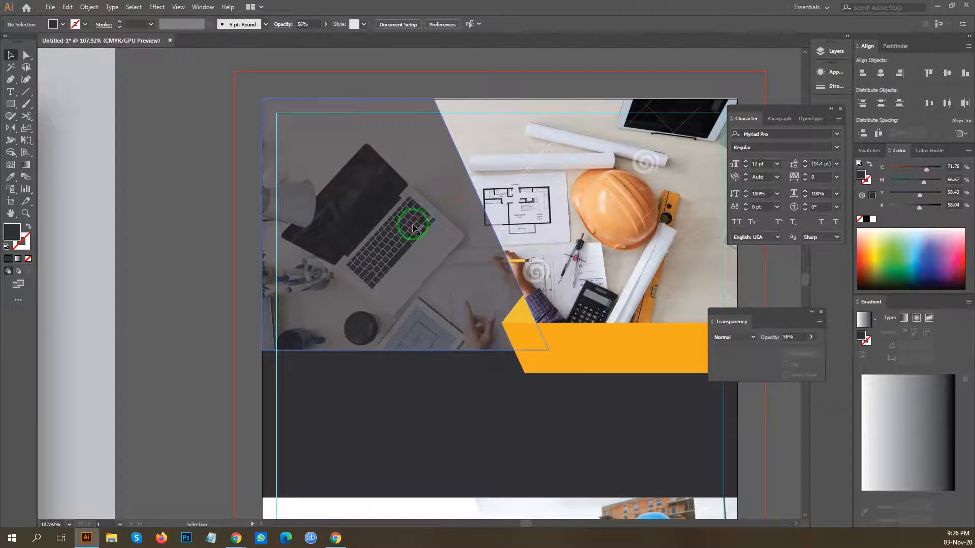
key("t")
left_click(308, 207)
left_click(10, 55)
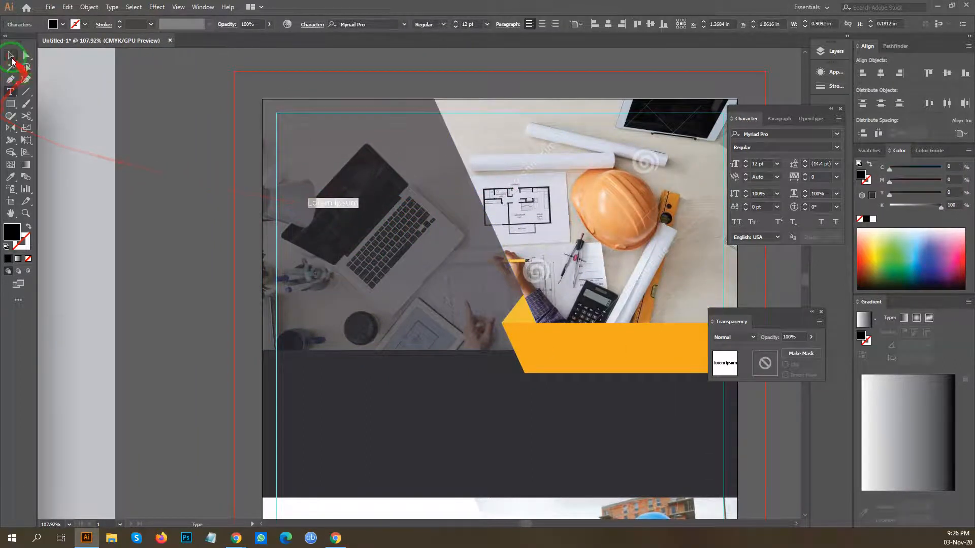
left_click_drag(362, 208, 446, 246)
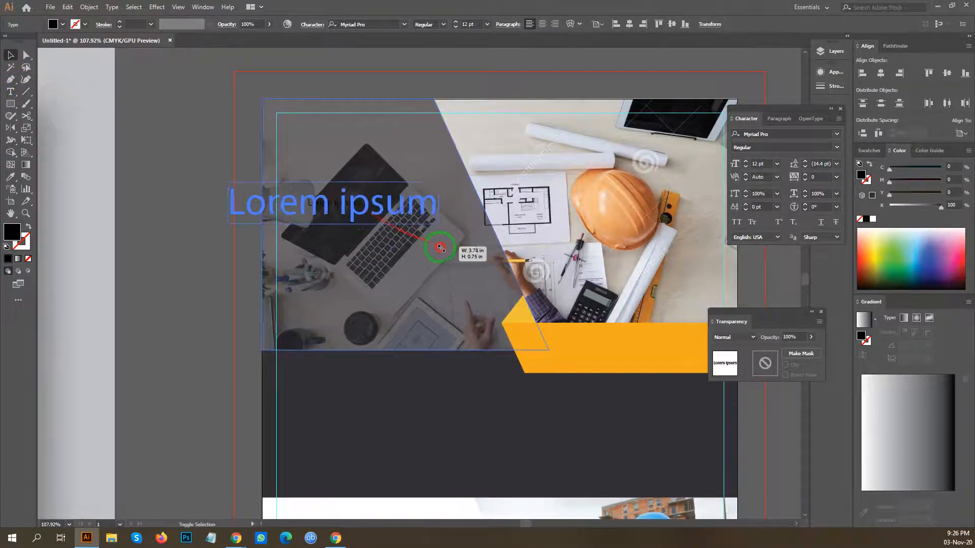
left_click_drag(337, 203, 373, 202)
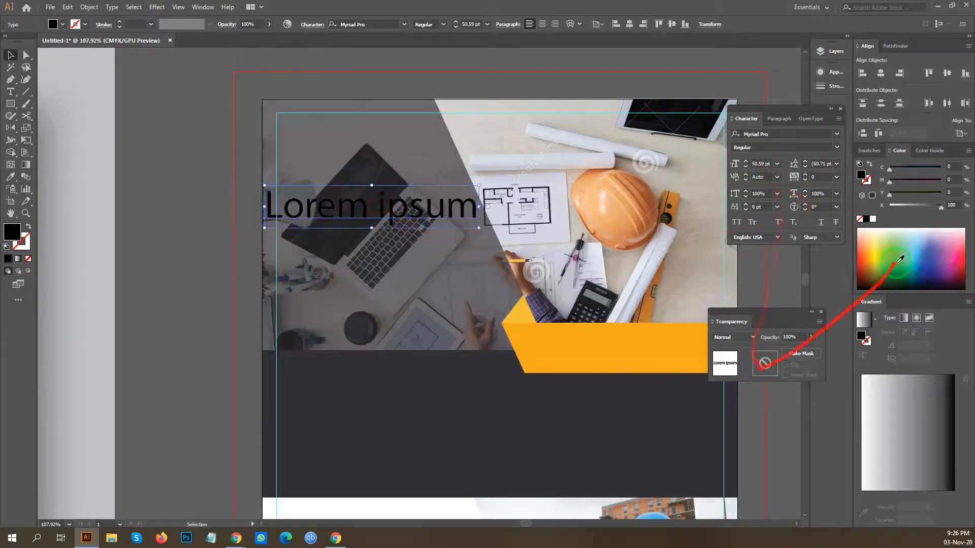
left_click(872, 219)
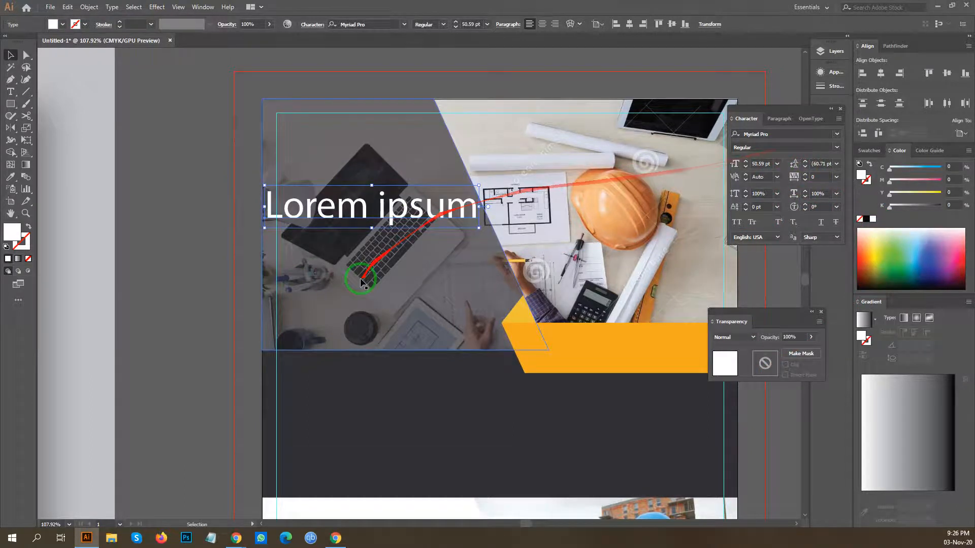
Set the header text's font to Lato Bold and turn on All Caps.
left_click(181, 235)
left_click_drag(517, 202, 356, 215)
left_click_drag(468, 227, 402, 215)
scroll(322, 196, "up", 2)
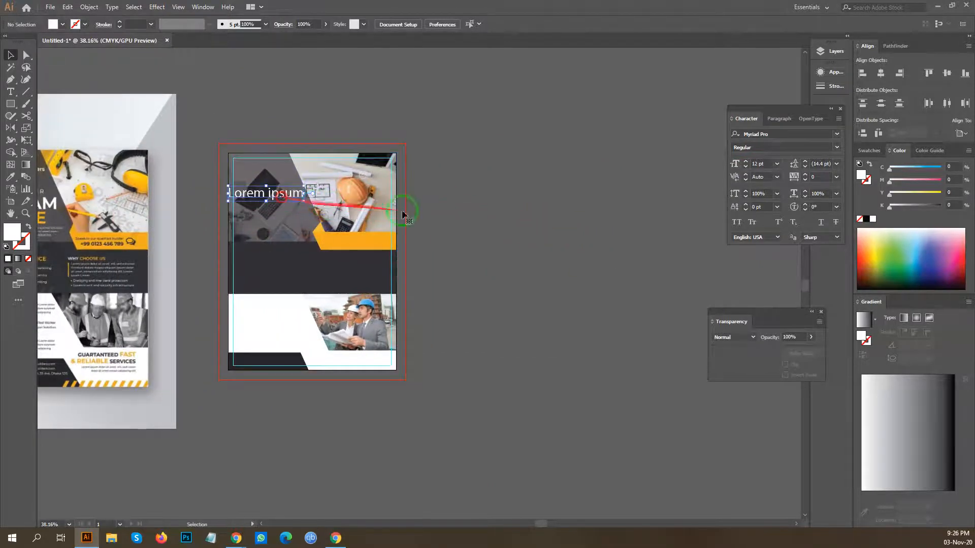
left_click(777, 134)
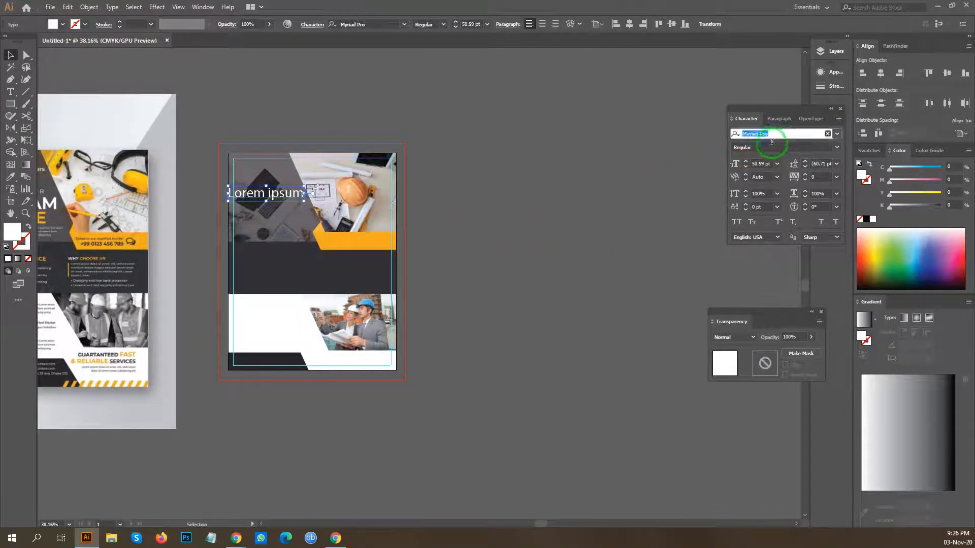
type("b")
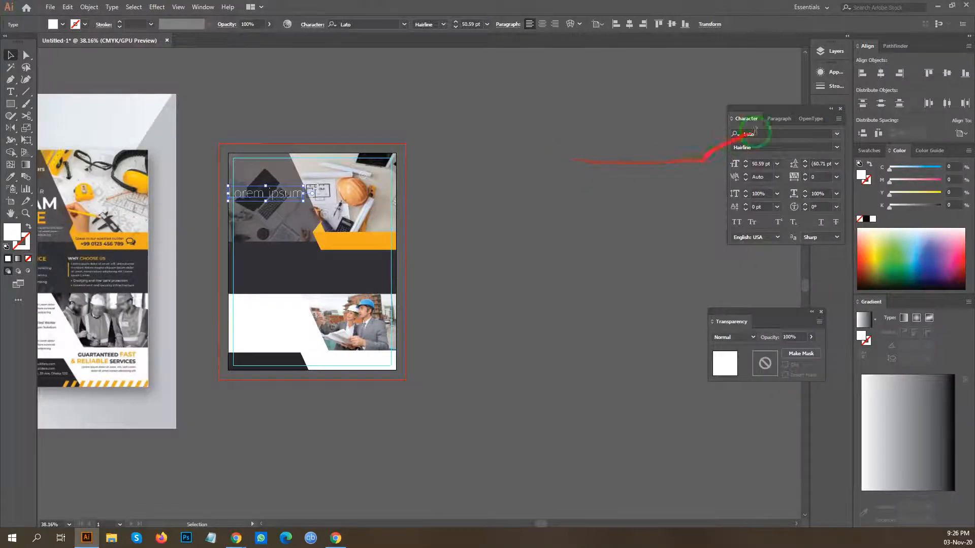
left_click(765, 145)
type("Bold")
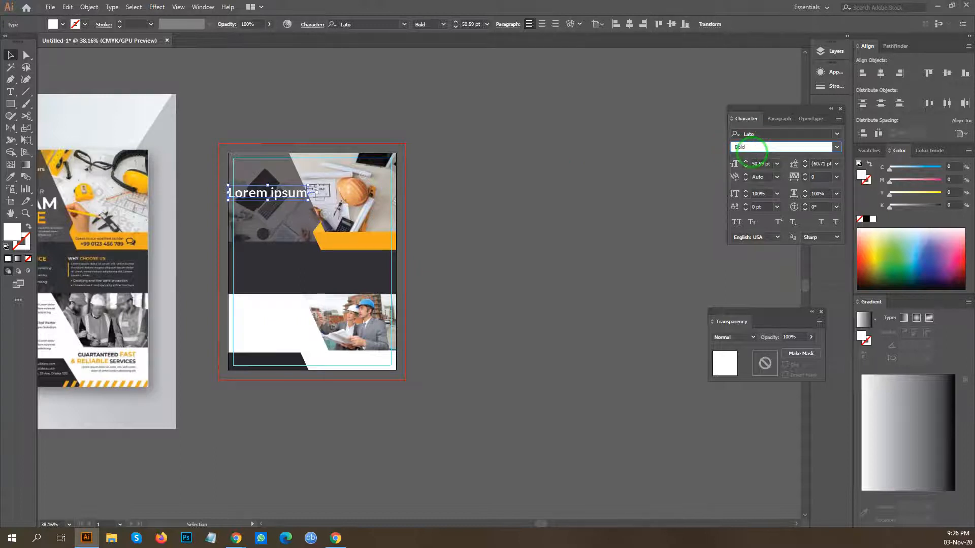
key("Return")
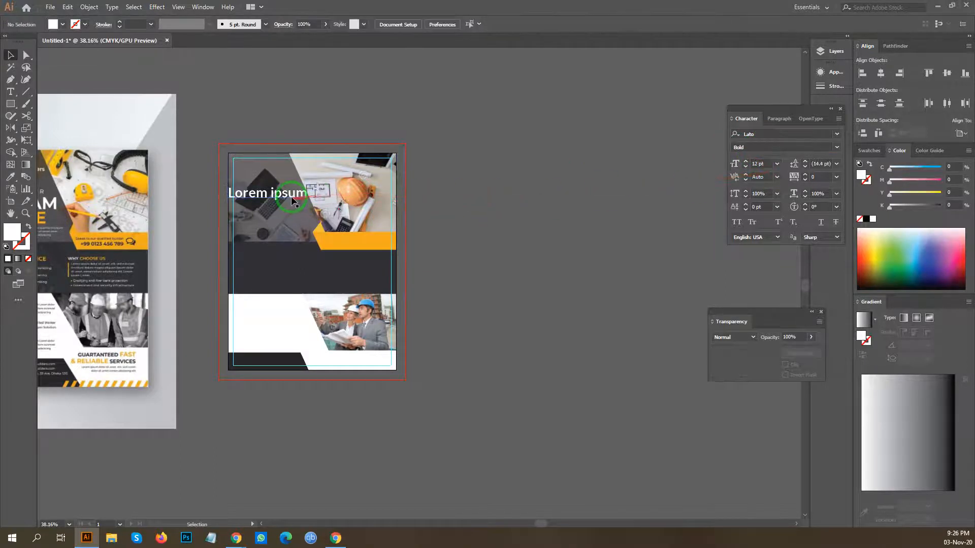
left_click(733, 222)
left_click(496, 224)
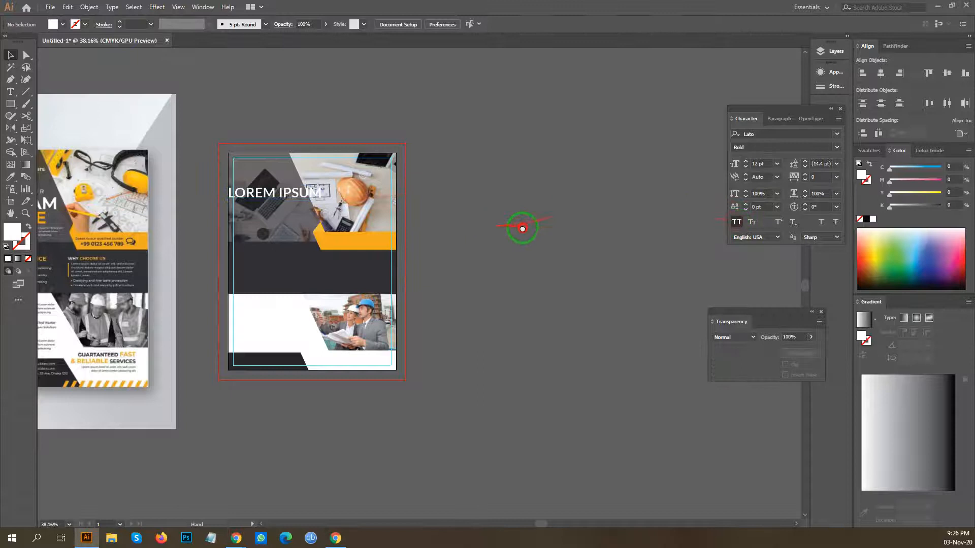
Raise the opacity of the dark slanted header panel to 64%.
scroll(496, 224, "down", 1)
scroll(315, 212, "up", 2)
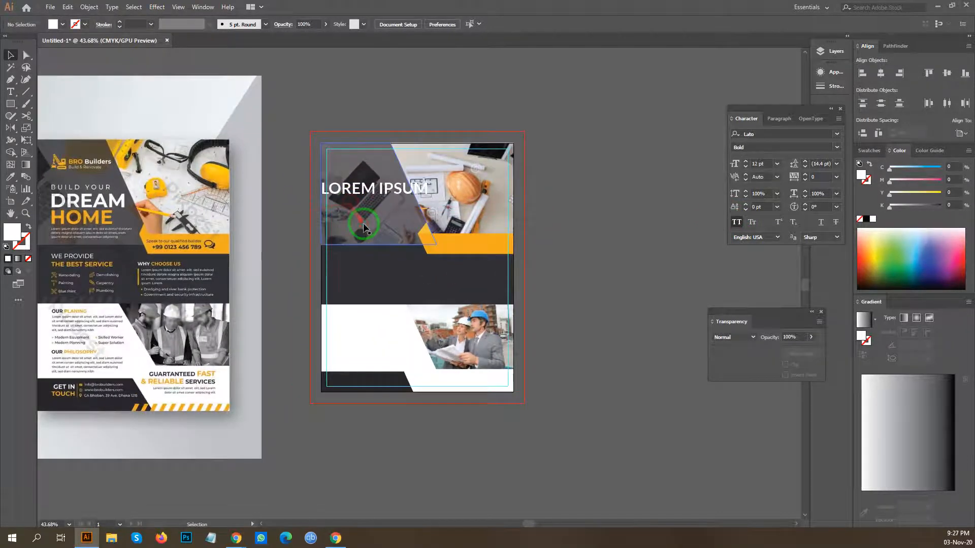
left_click(350, 215)
scroll(312, 23, "up", 8)
left_click(321, 84)
left_click_drag(430, 114, 465, 121)
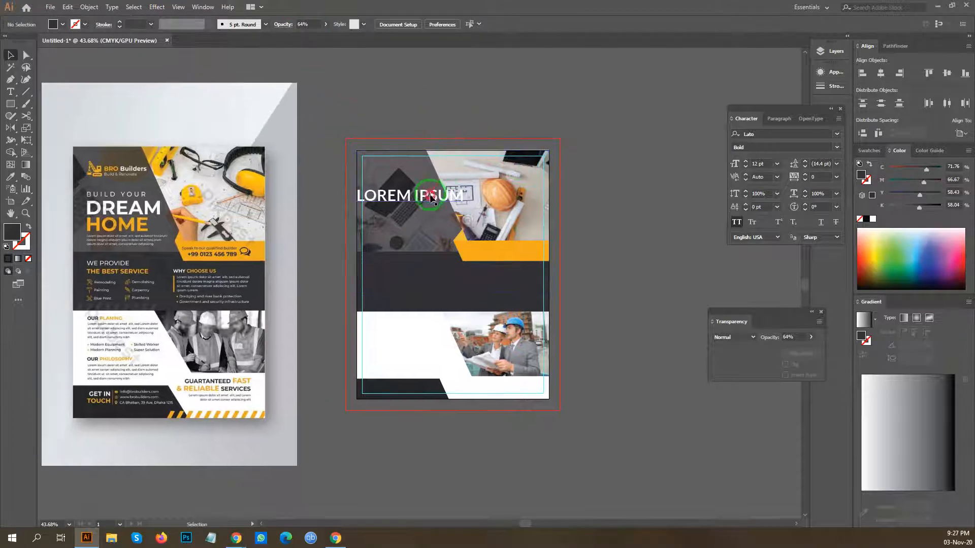
Move the white header text off the panel to the empty area above the artboard.
left_click_drag(431, 198, 411, 123)
left_click(507, 95)
scroll(522, 98, "left", 3)
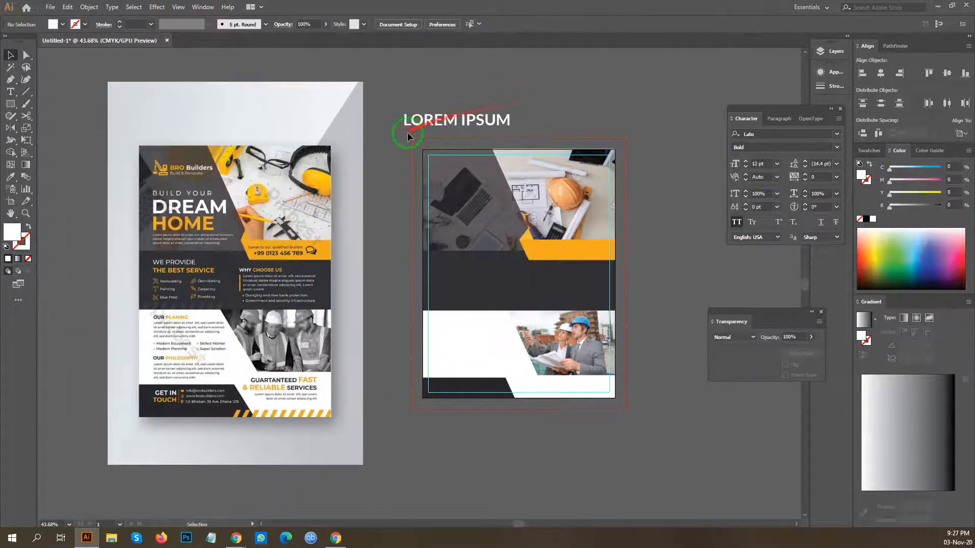
scroll(264, 183, "up", 4)
scroll(326, 207, "down", 2)
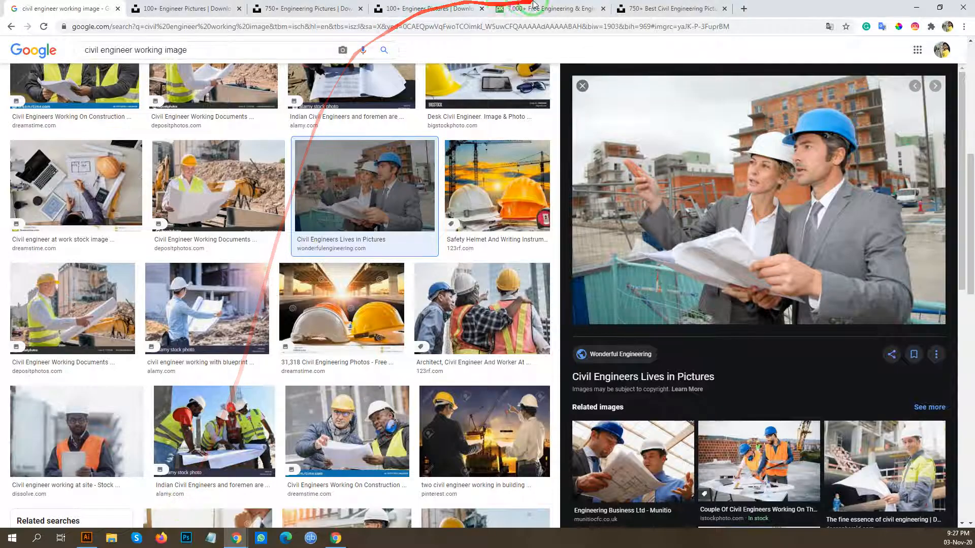
Switch to Chrome and search for "logo vector" in a new tab.
left_click(706, 9)
left_click(743, 8)
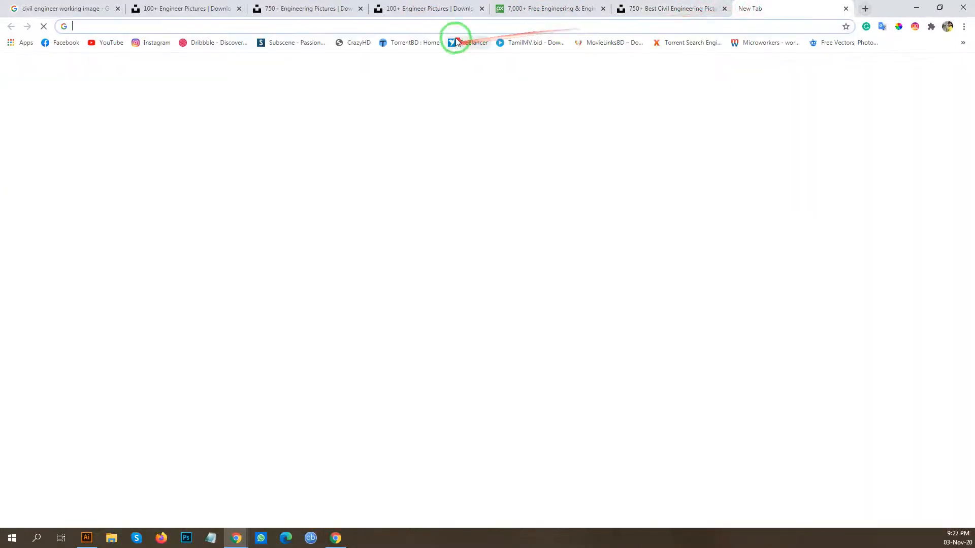
left_click(453, 26)
type("l")
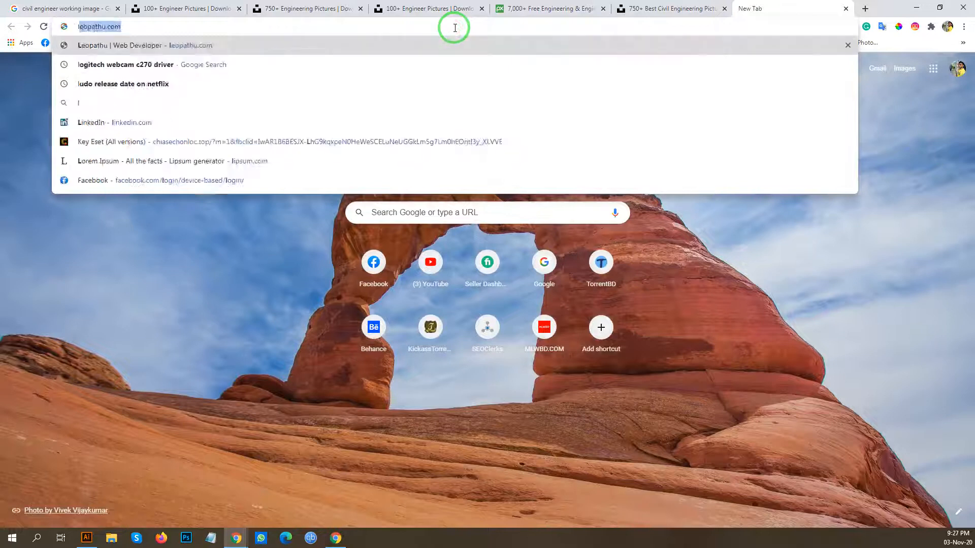
type("ogo vector")
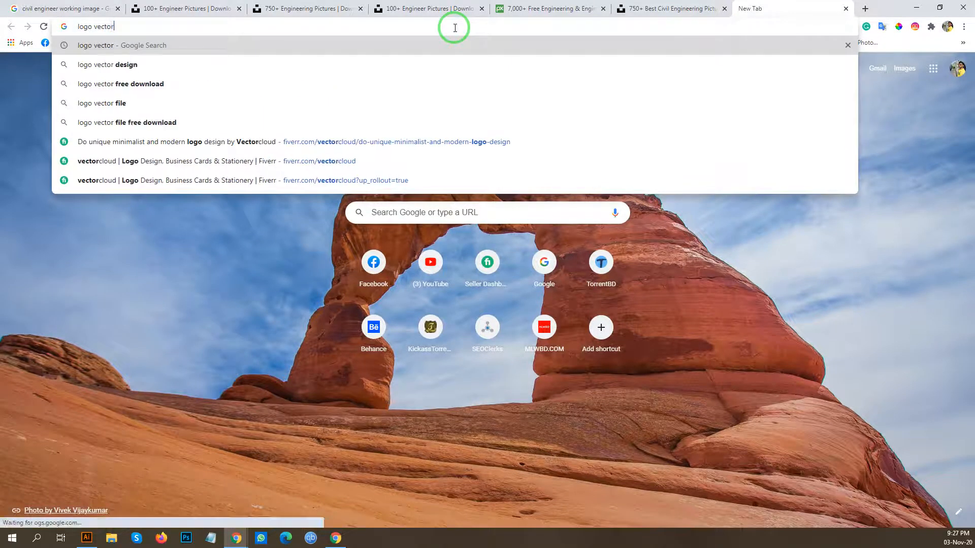
key("Return")
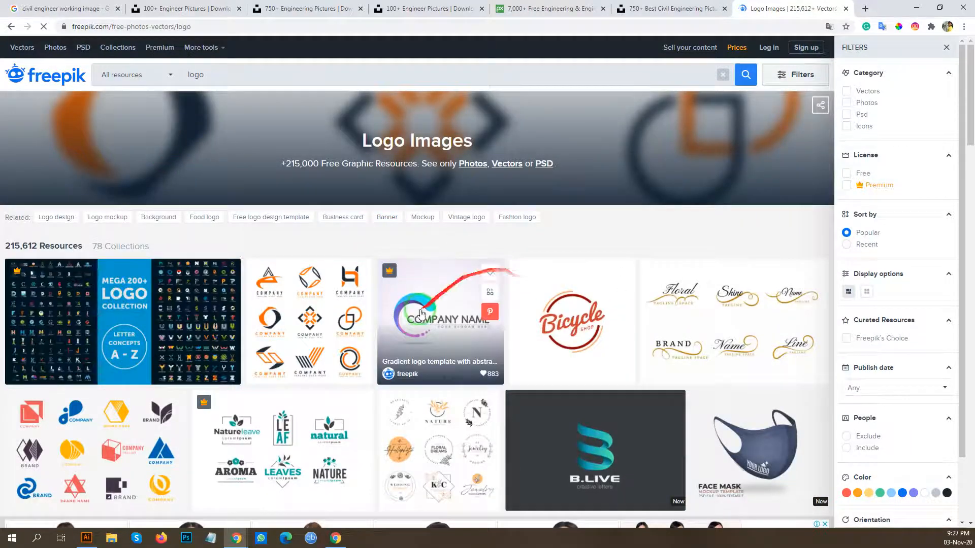
Download Freepik's free "Set of company logo design ideas vector" with the nine orange and dark logos.
left_click(212, 325)
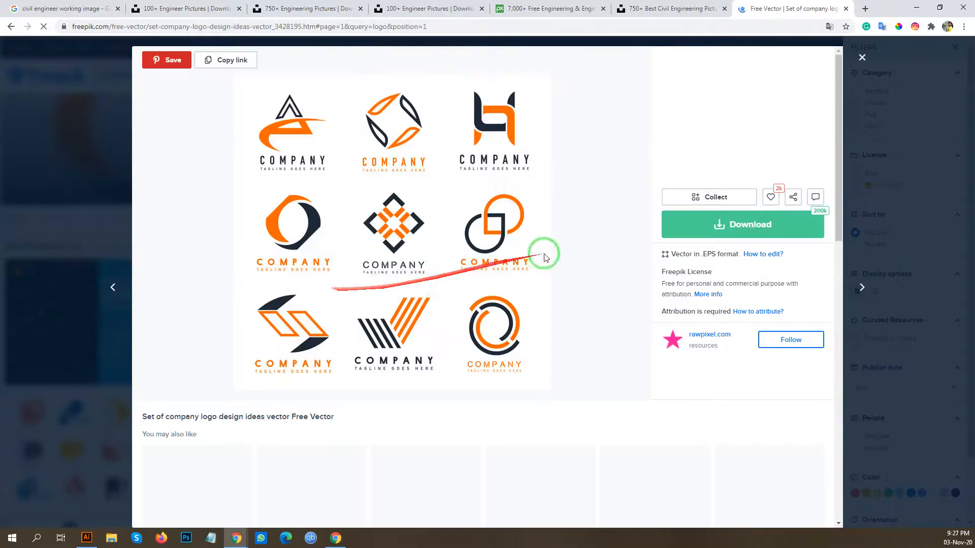
left_click(771, 235)
left_click(751, 341)
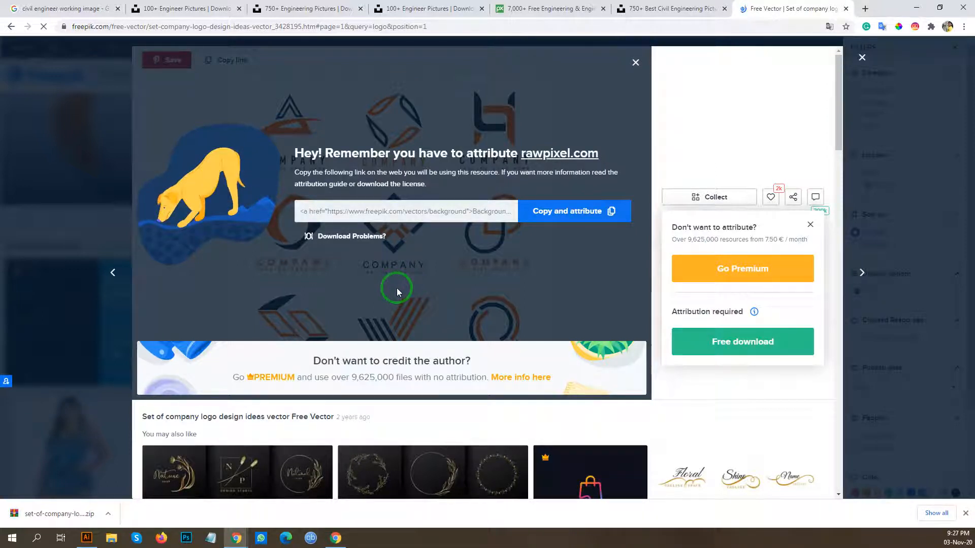
Open the downloaded zip archive and load its 60292.eps file in Illustrator.
left_click(69, 522)
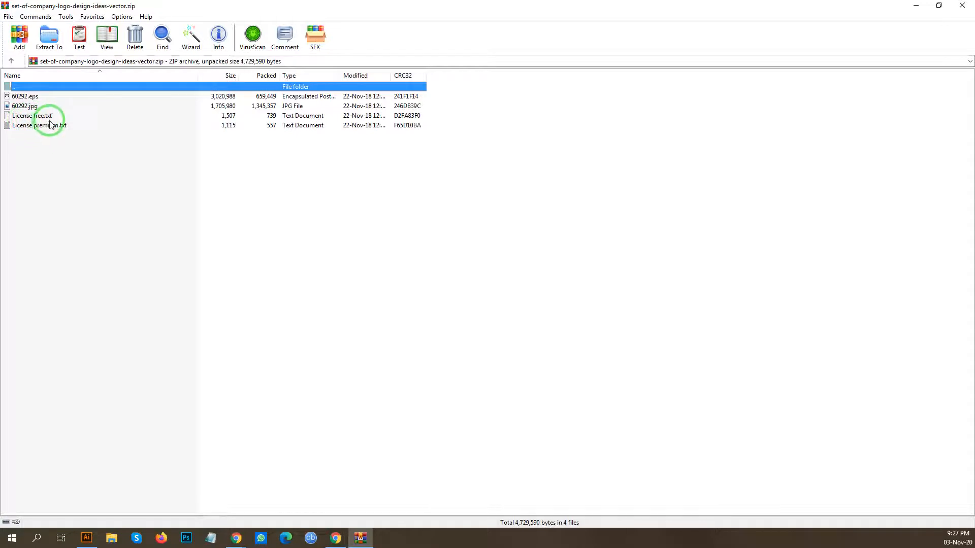
double_click(31, 100)
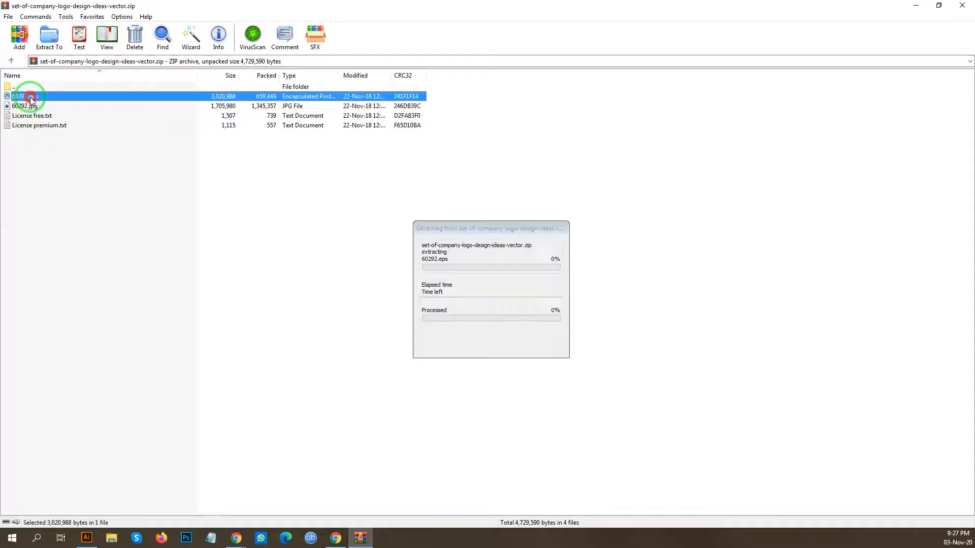
left_click(541, 285)
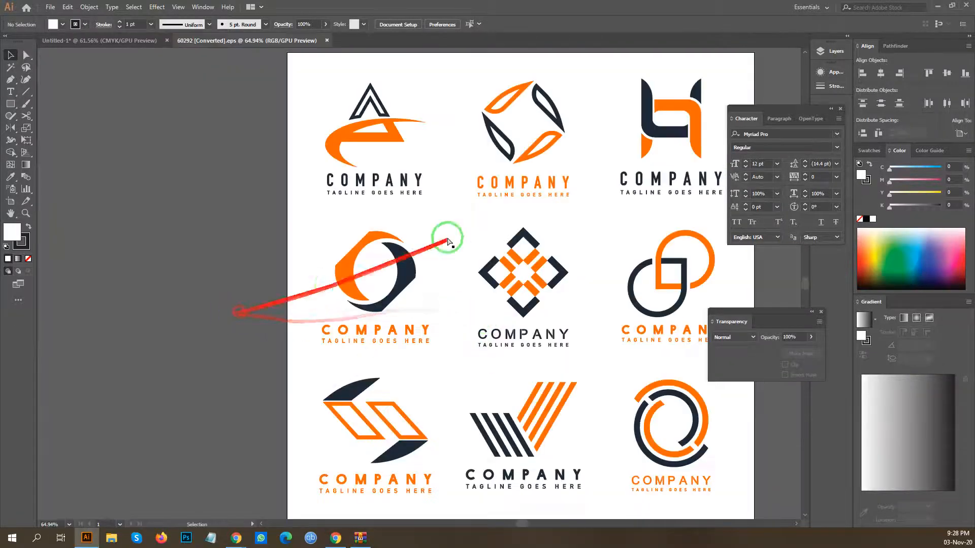
scroll(457, 223, "down", 3)
left_click_drag(429, 157, 261, 186)
right_click(256, 185)
left_click(285, 192)
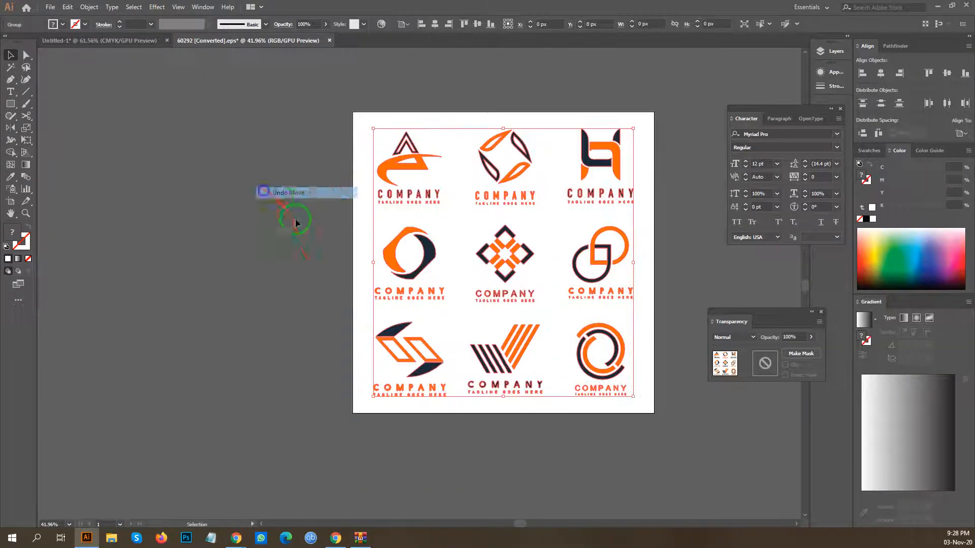
left_click_drag(413, 180, 250, 212)
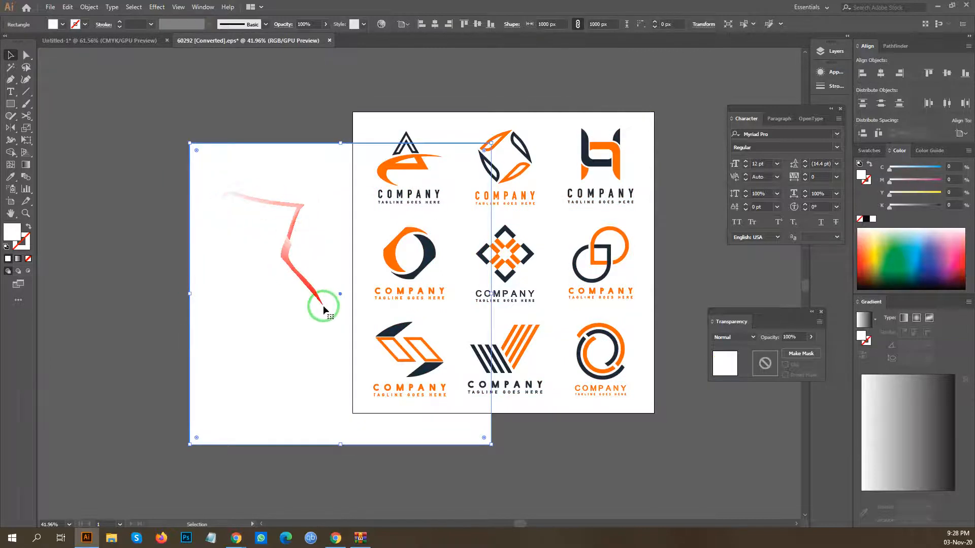
key("ctrl+z")
Move the logo set off the white background and pull the A-shaped logo away from the others.
left_click_drag(414, 165, 170, 252)
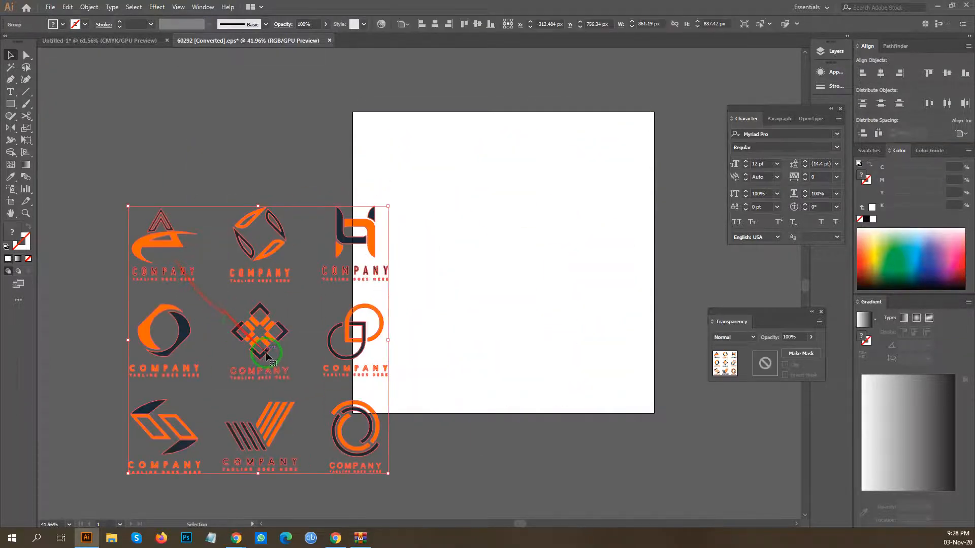
left_click(147, 174)
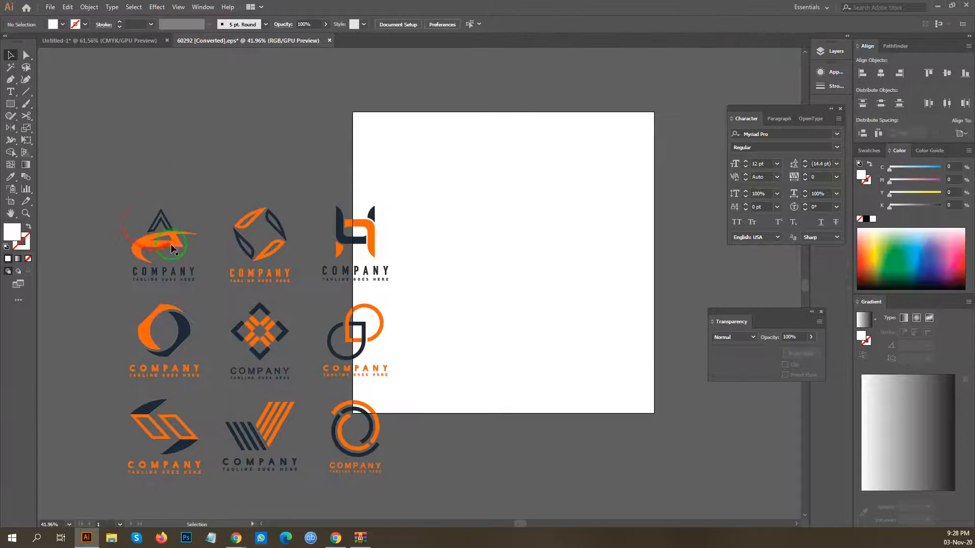
left_click_drag(175, 239, 173, 168)
left_click(237, 121)
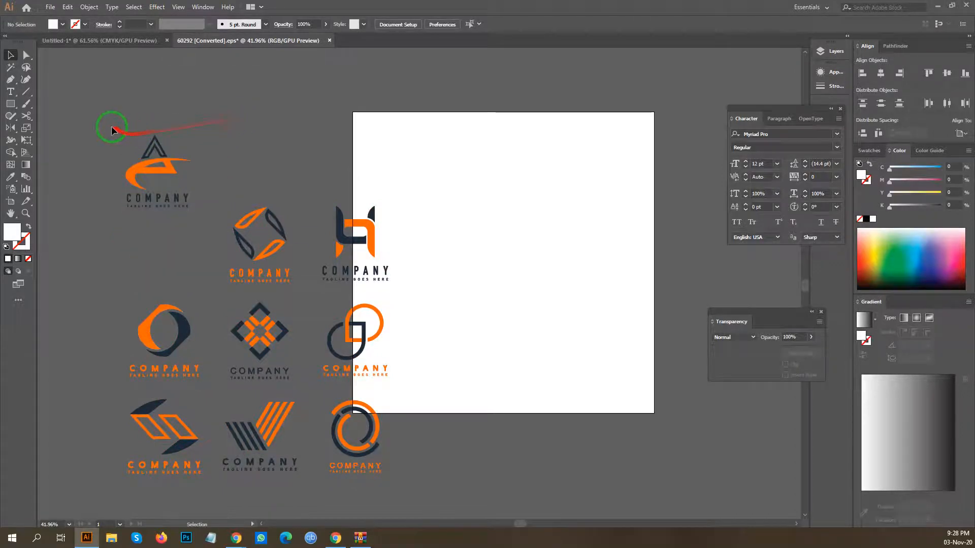
Bring the A-shaped logo's symbol, without its company text, into the Untitled-1 flyer and place it on the dark header panel.
left_click_drag(195, 181, 197, 182)
key("ctrl+c")
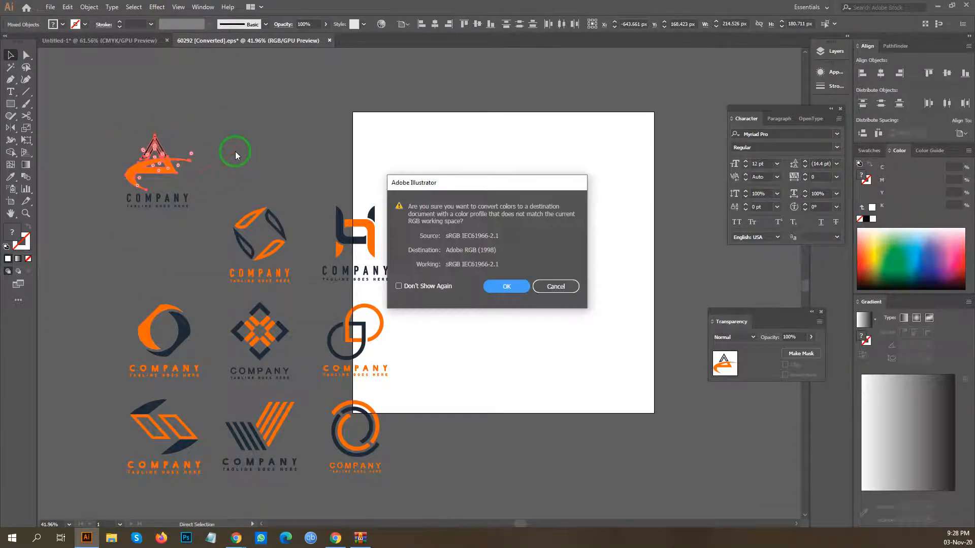
left_click(555, 286)
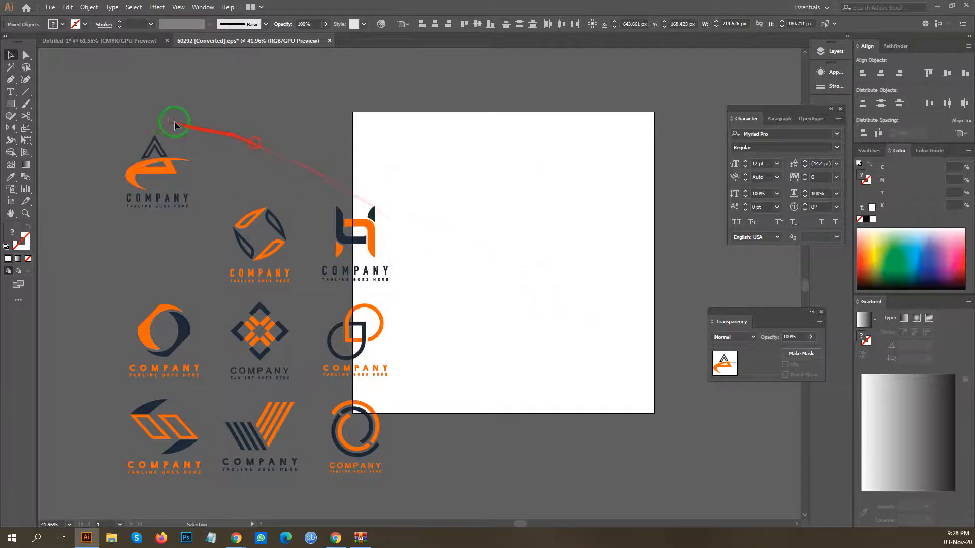
left_click_drag(172, 163, 476, 272)
left_click_drag(434, 300, 626, 202)
left_click(523, 185)
left_click_drag(585, 167, 411, 276)
Recolour the dark triangular part of the logo symbol white.
left_click(395, 276)
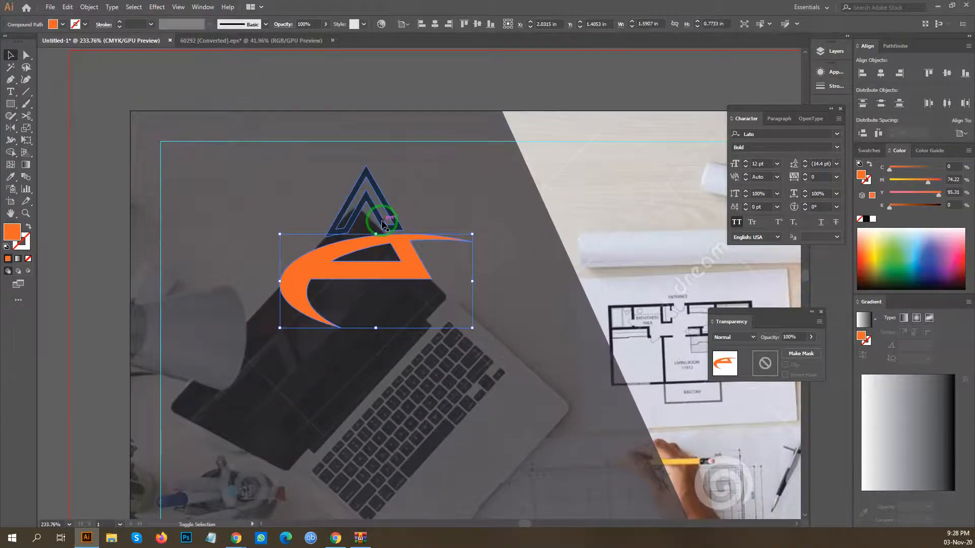
scroll(480, 223, "down", 2)
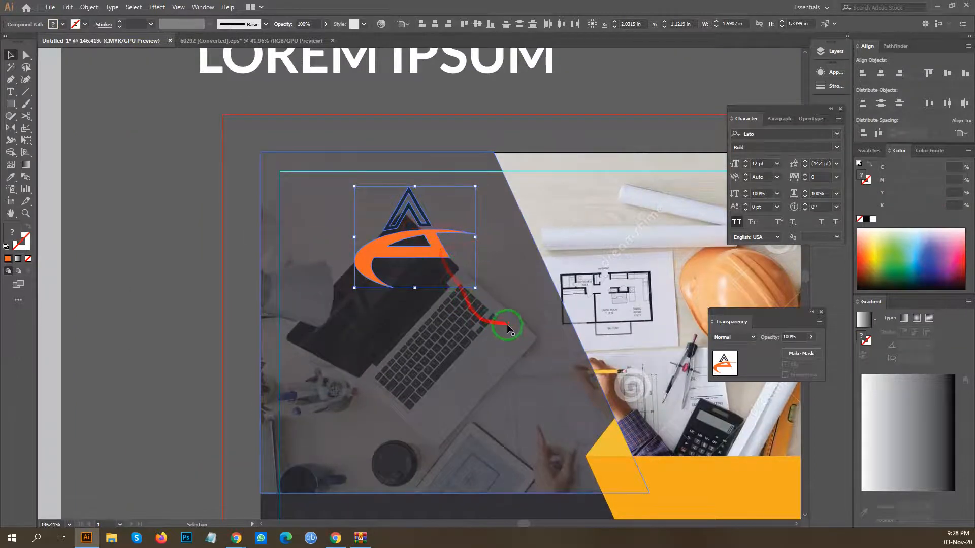
left_click(337, 102)
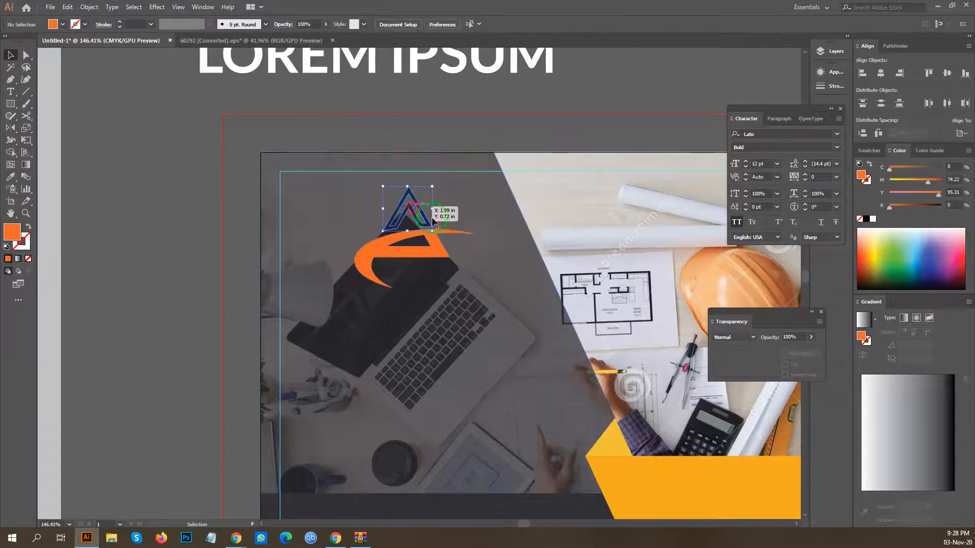
left_click(433, 220)
left_click(873, 220)
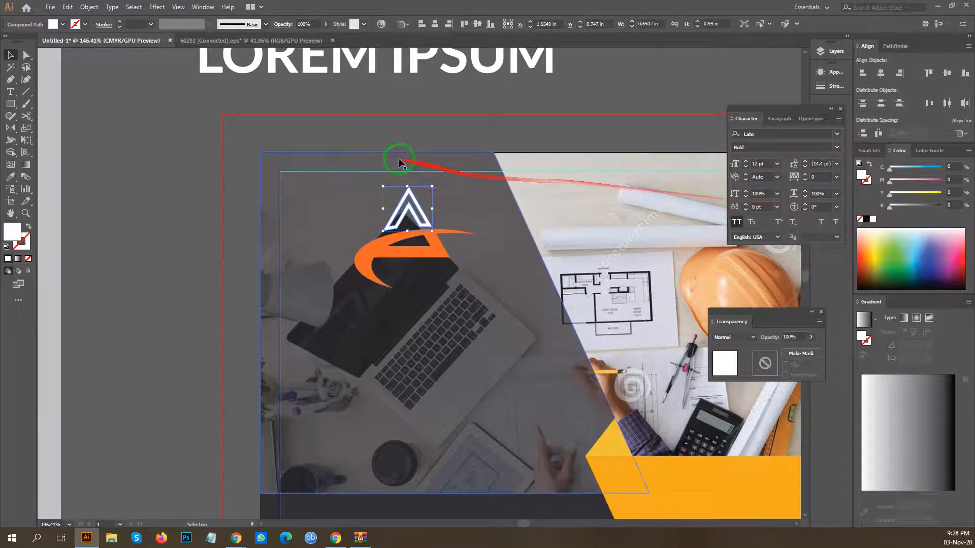
Recolour the logo's orange swoosh with the yellow-orange sampled from the flyer's accent band.
left_click(370, 124)
left_click(439, 254)
key("i")
left_click(692, 481)
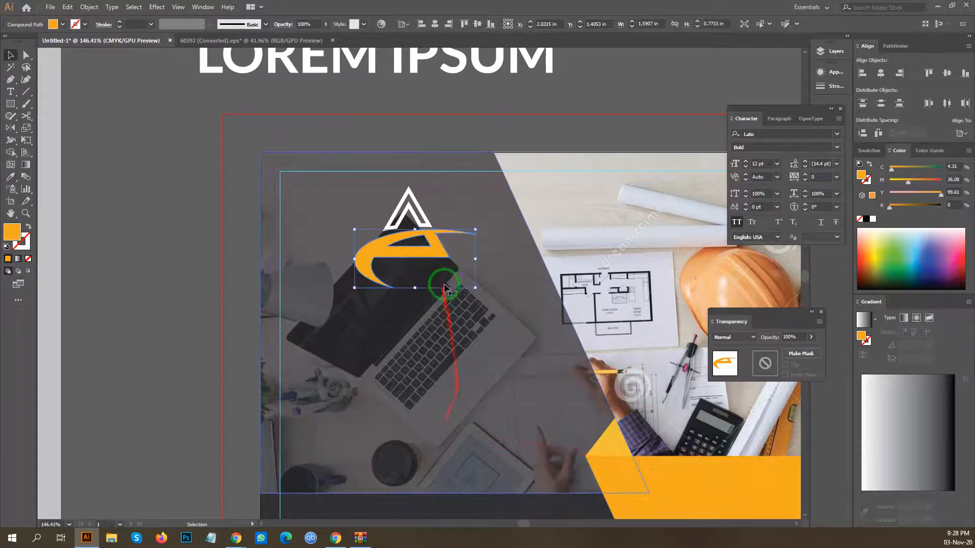
Group the white triangle and the swoosh of the logo and scale the group down on the dark header panel.
key("v")
left_click(423, 224, "shift")
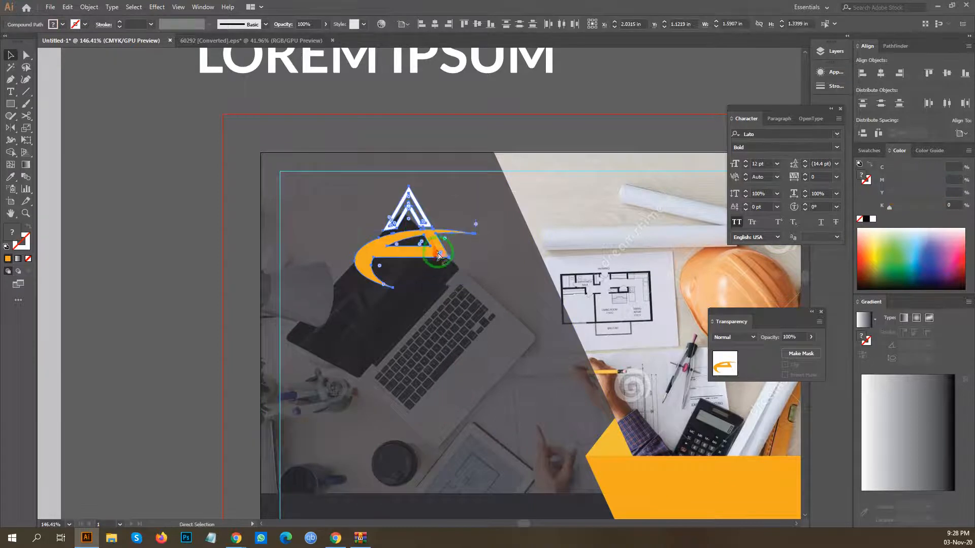
key("ctrl+g")
left_click_drag(475, 236, 390, 214)
left_click(194, 231)
scroll(194, 231, "down", 5)
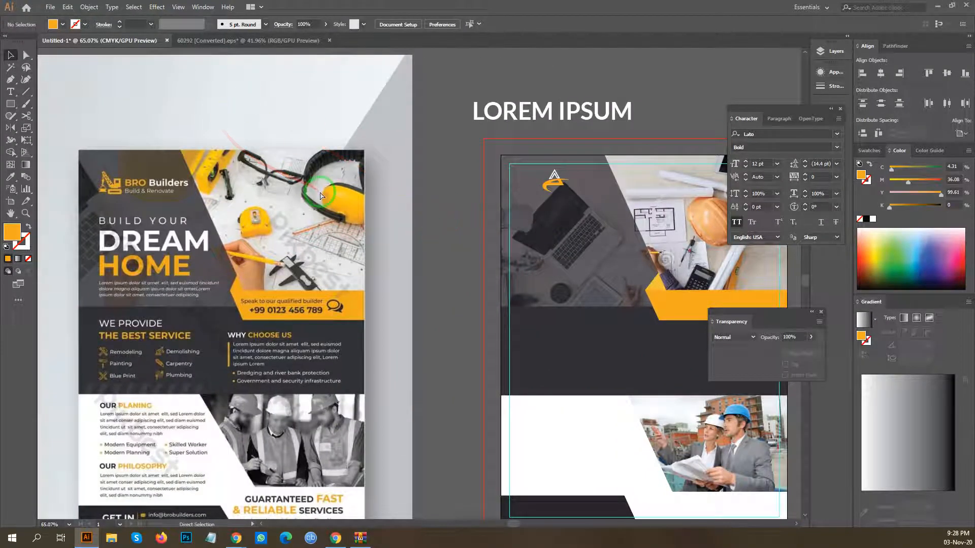
Save the flyer to the Desktop as an Adobe Illustrator file named "flyer design night class".
key("ctrl+s")
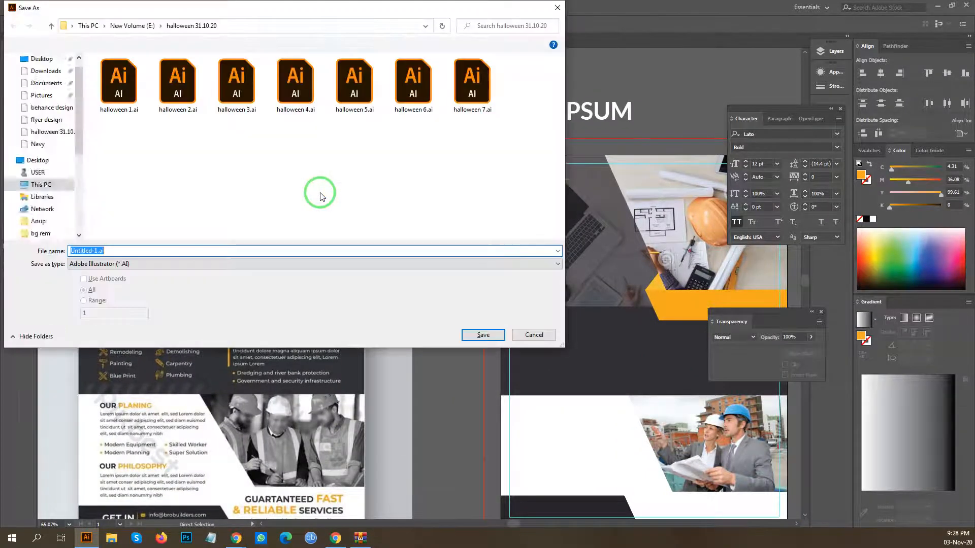
left_click(87, 25)
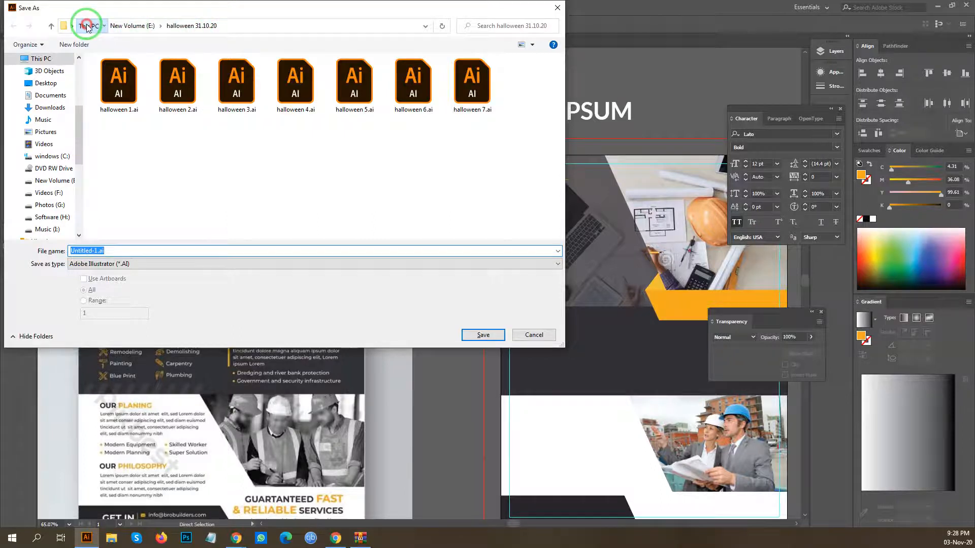
left_click(47, 83)
left_click(121, 253)
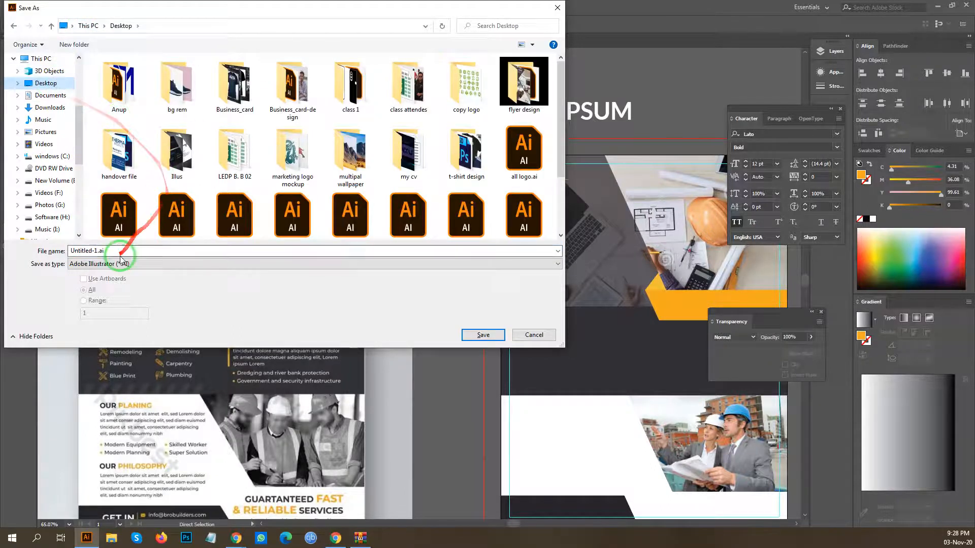
double_click(116, 250)
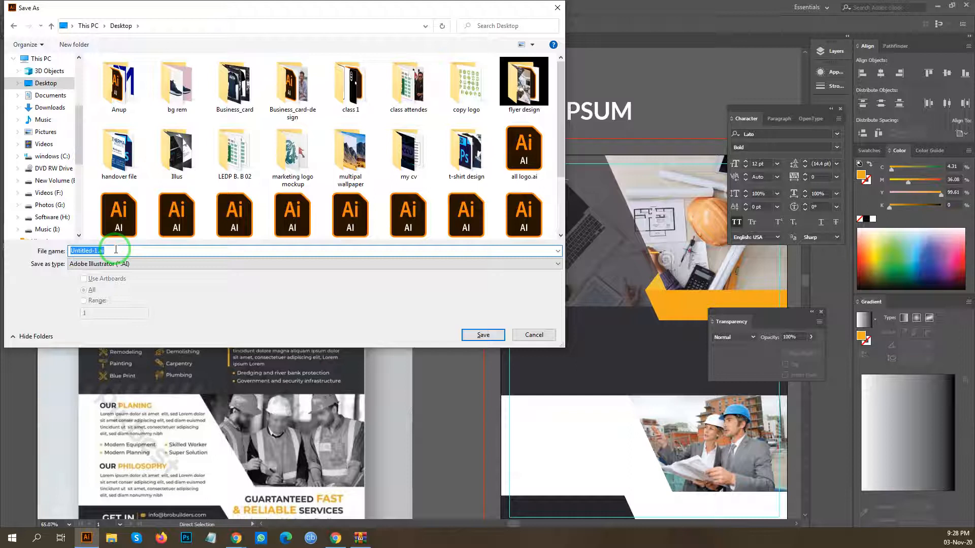
type("flyer design")
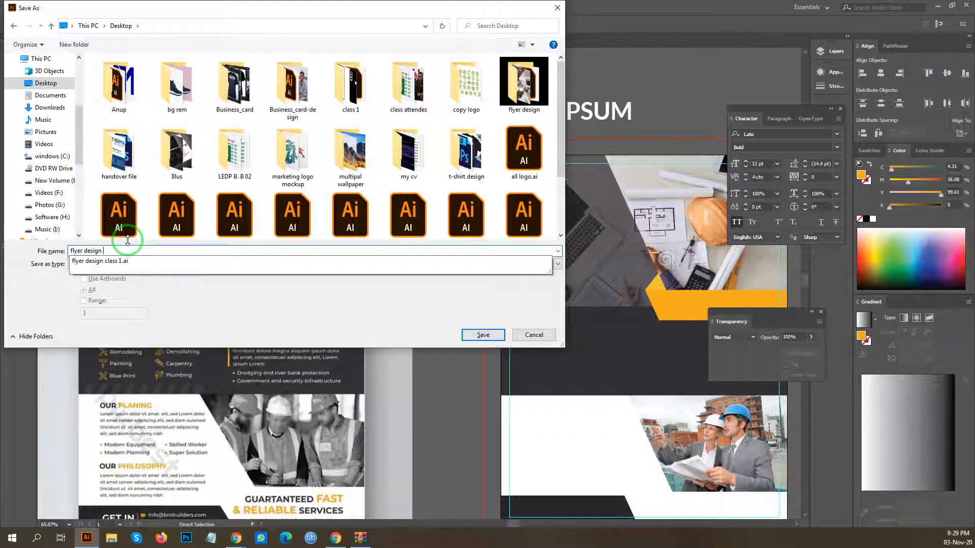
type(" night class")
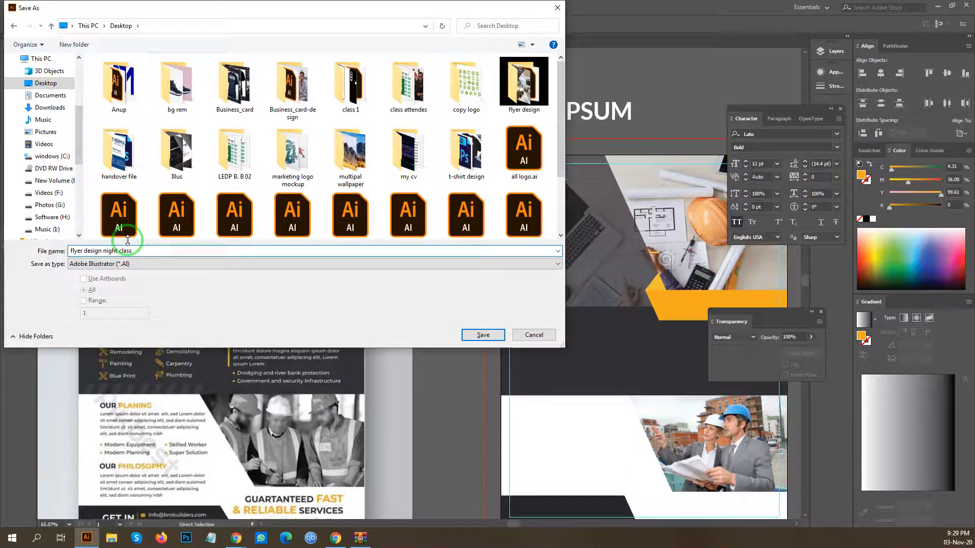
key("Return")
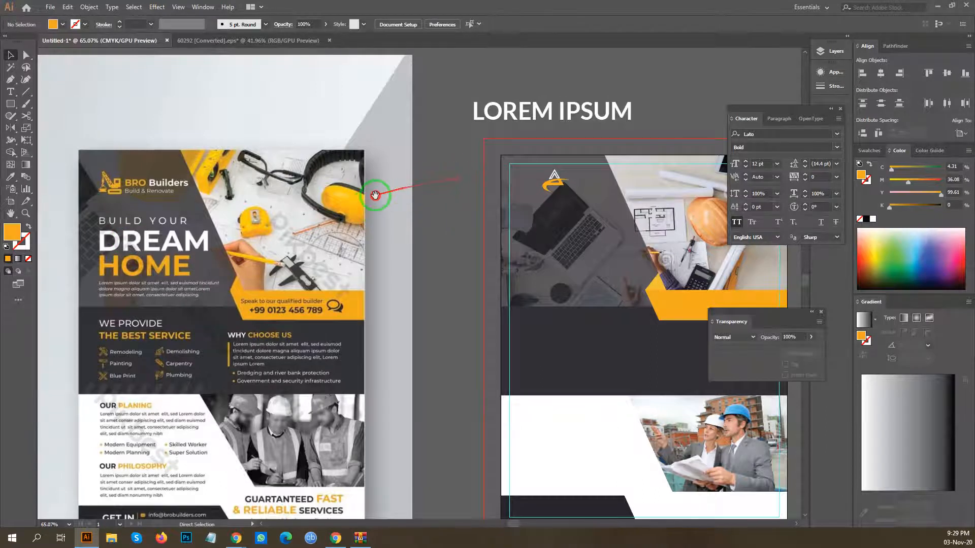
left_click_drag(374, 195, 328, 200)
left_click(376, 175)
left_click_drag(376, 180, 377, 186)
left_click(279, 212)
left_click_drag(279, 212, 410, 196)
left_click_drag(370, 247, 382, 239)
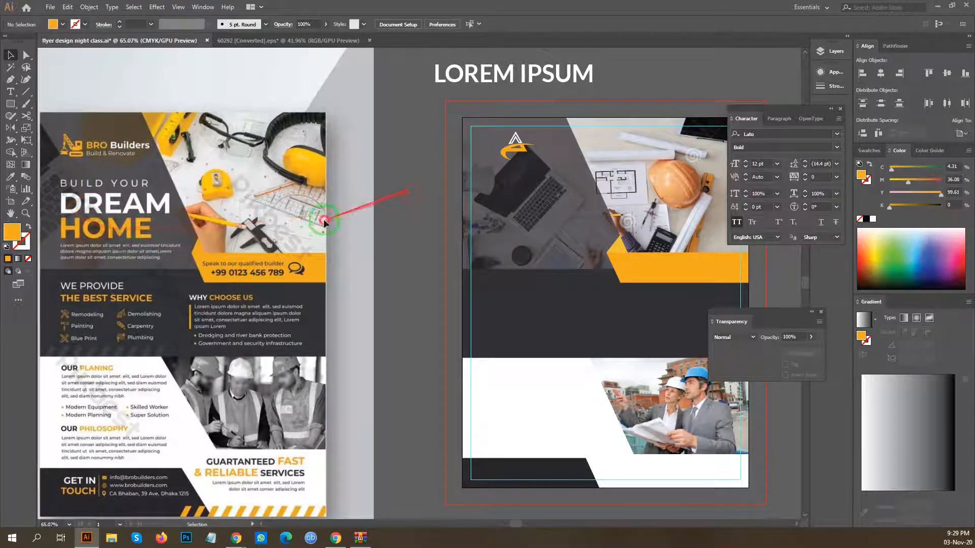
left_click_drag(314, 242, 298, 227)
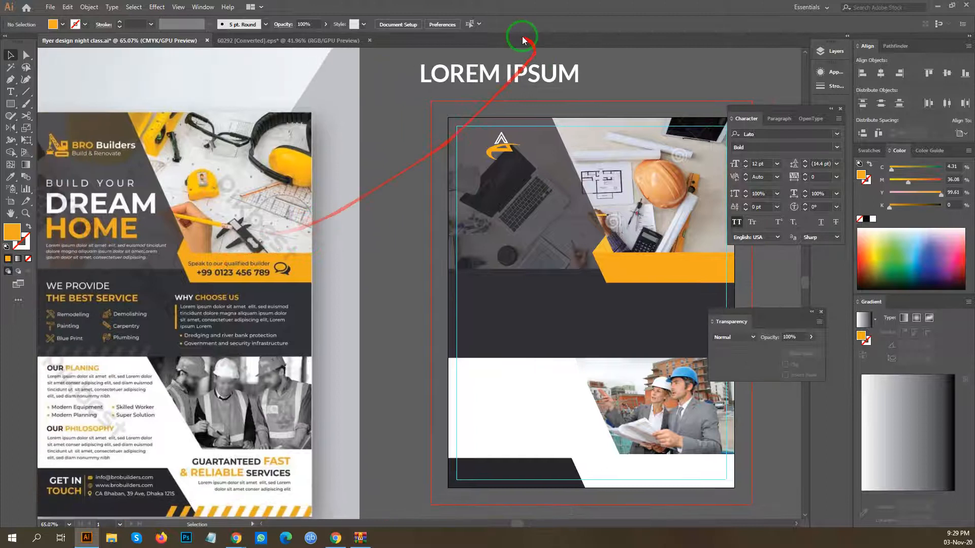
Place a copy of the LOREM IPSUM heading over the reference flyer's photo and fill it black.
left_click_drag(457, 85, 227, 244)
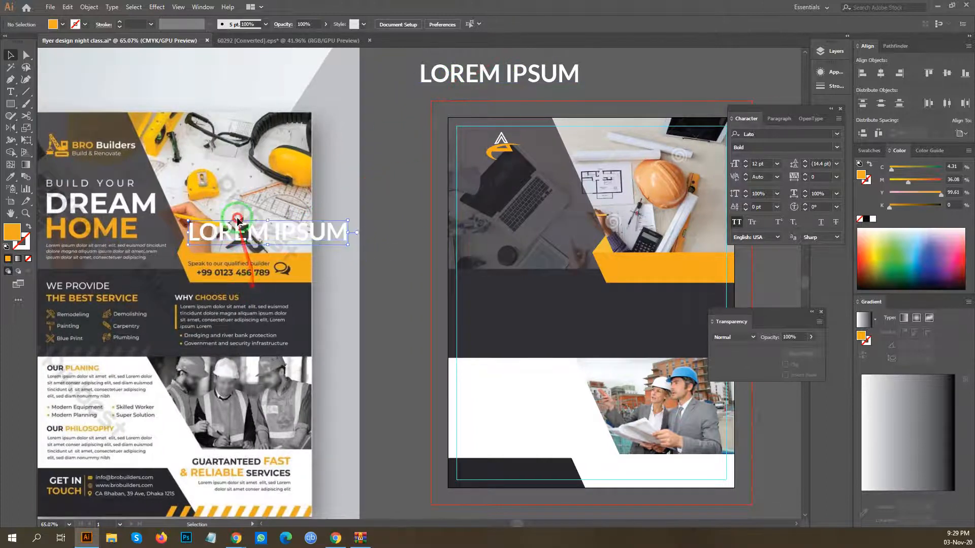
left_click(867, 219)
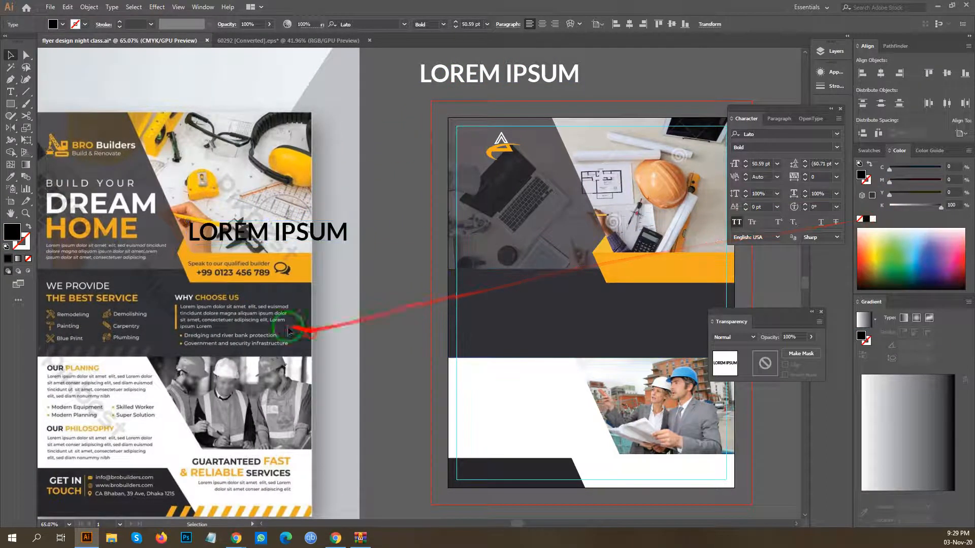
scroll(304, 326, "left", 2)
left_click(313, 325)
key("t")
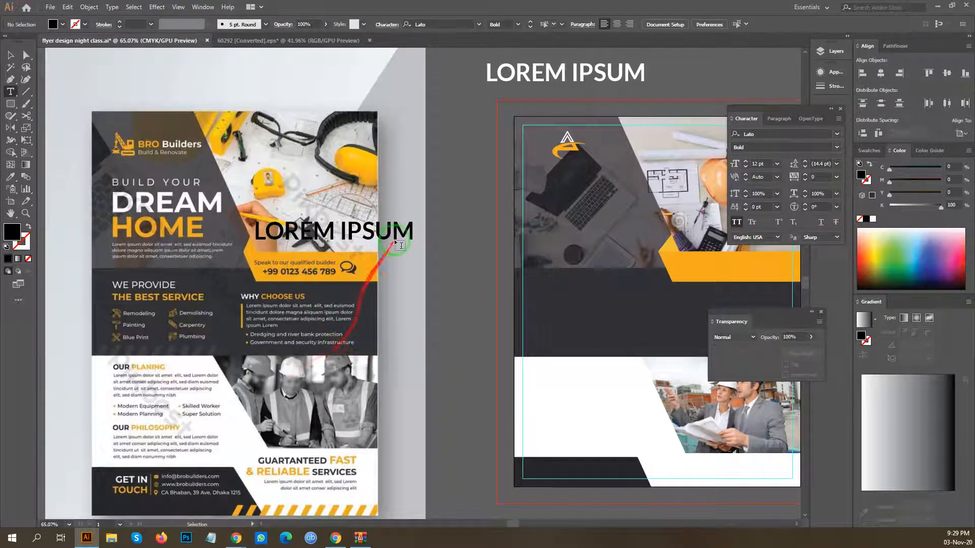
Replace the black heading copy's text with BUILD YOUR.
left_click_drag(400, 232, 132, 267)
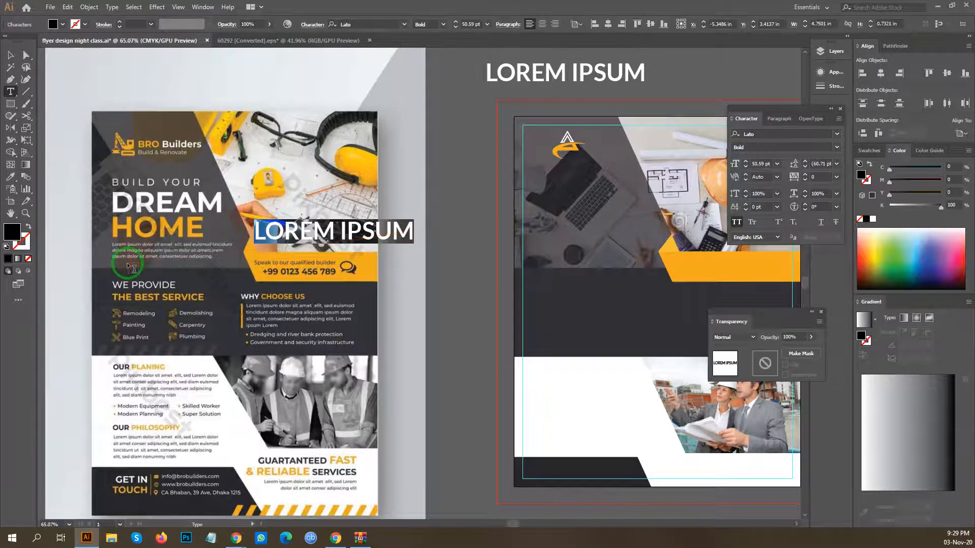
type("BUILD YPUR")
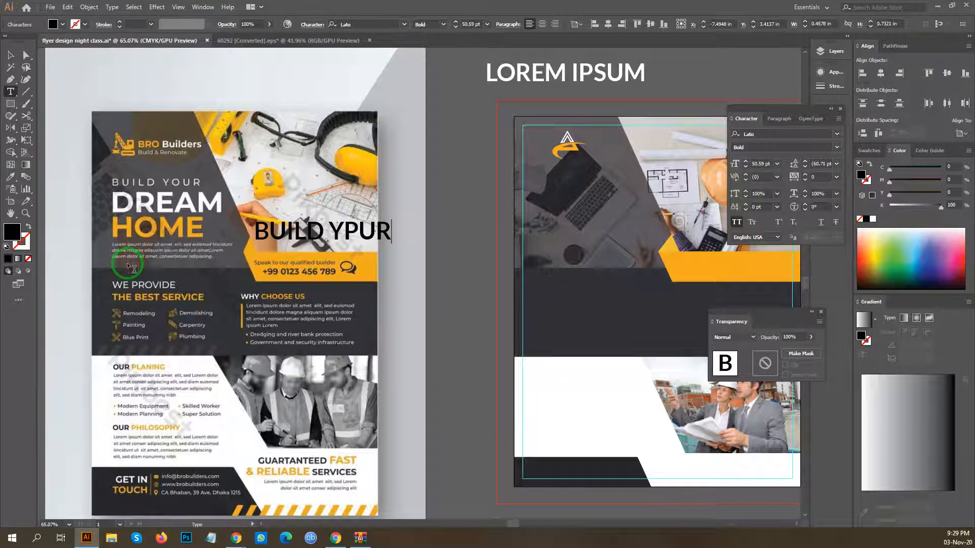
key("BackSpace")
key("BackSpace")
key("BackSpace")
type("OUR")
left_click(10, 54)
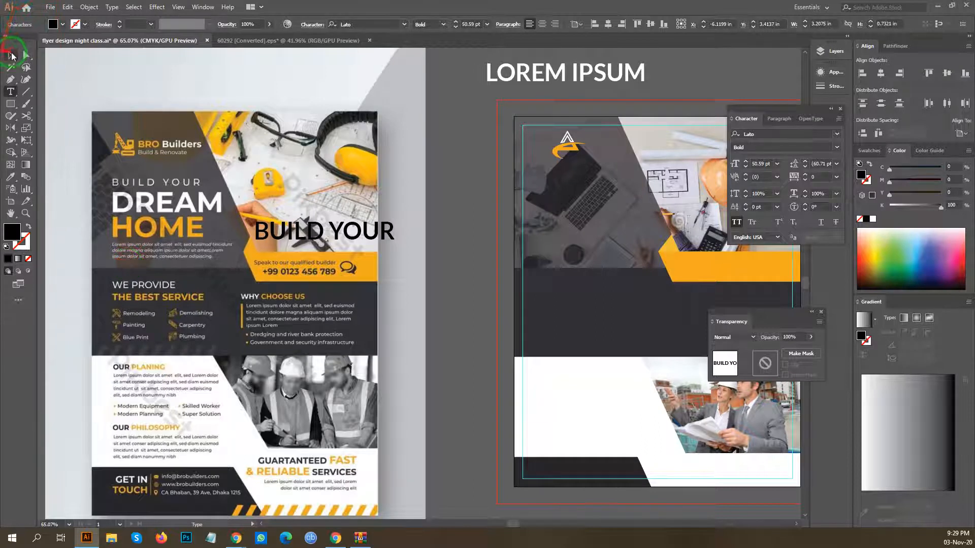
Duplicate the BUILD YOUR text four times downward at equal spacing to make a stack of five lines.
left_click_drag(314, 232, 315, 254)
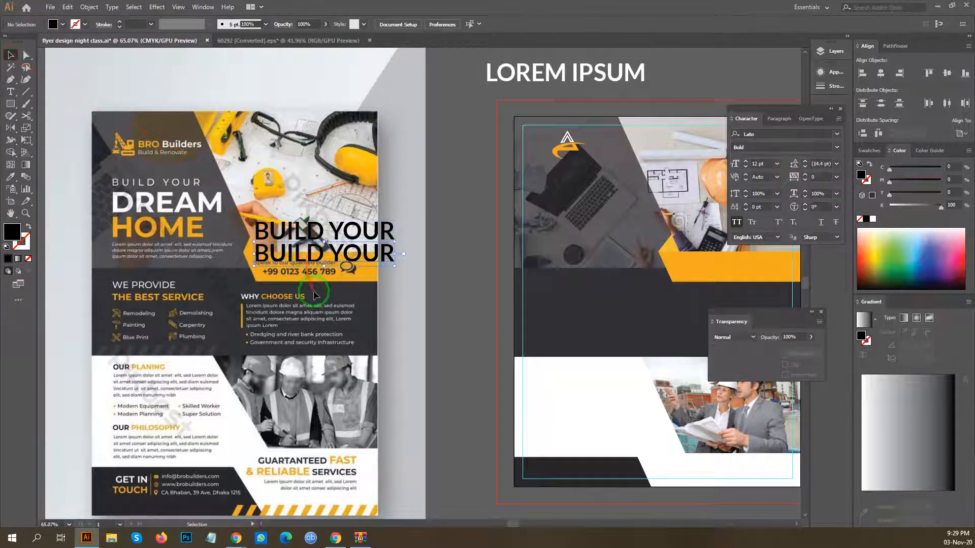
key("ctrl+d")
key("ctrl+d")
key("ctrl+d")
Change the second line of the text stack to DREAM and the third line to HOME.
key("t")
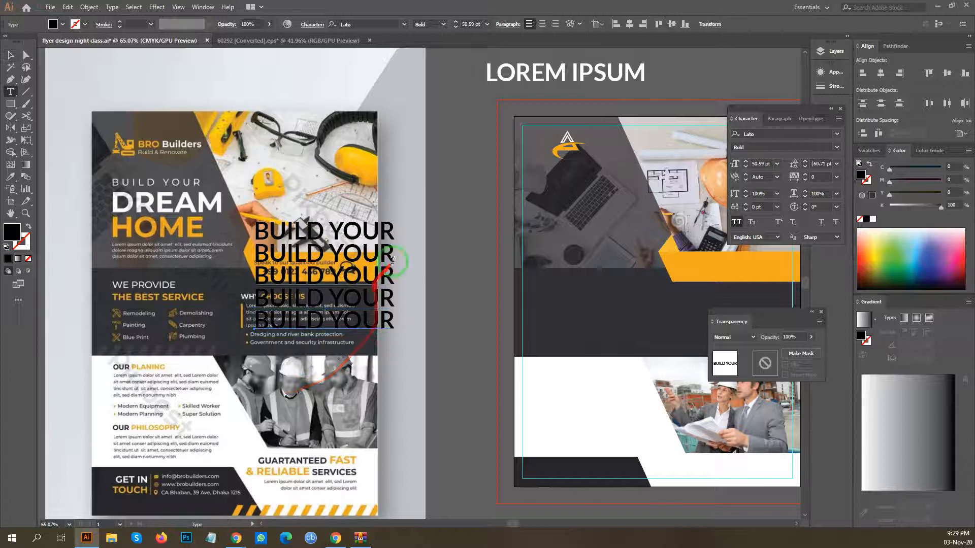
left_click_drag(395, 249, 147, 283)
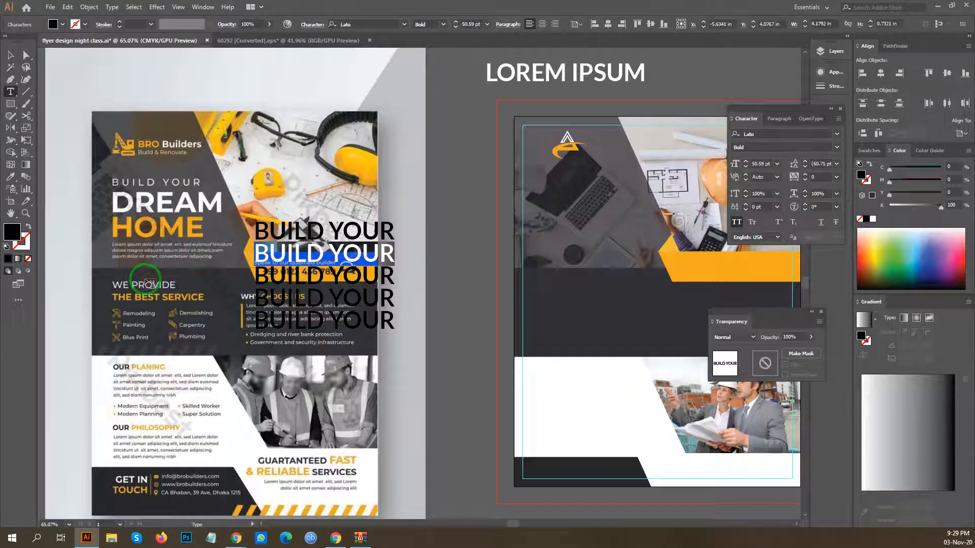
type("DREAM")
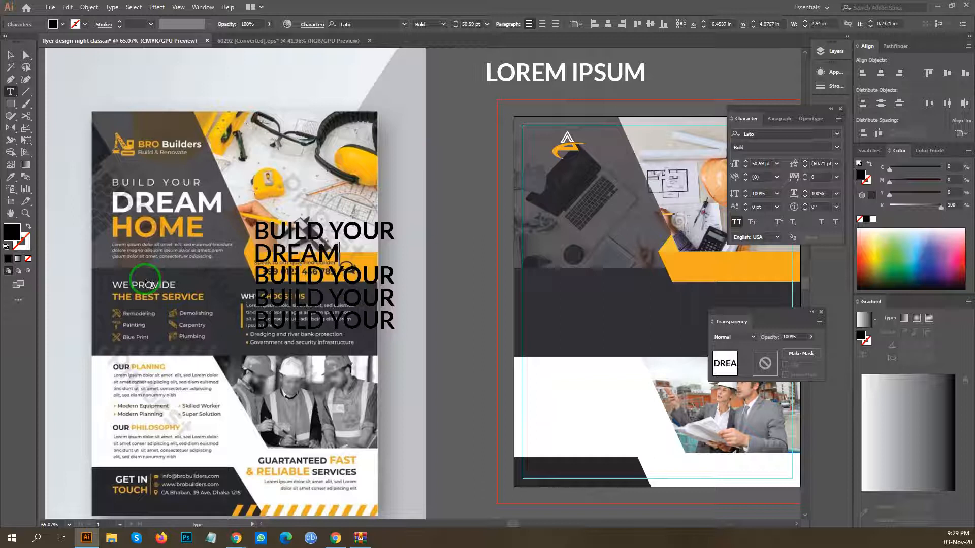
left_click_drag(387, 274, 215, 300)
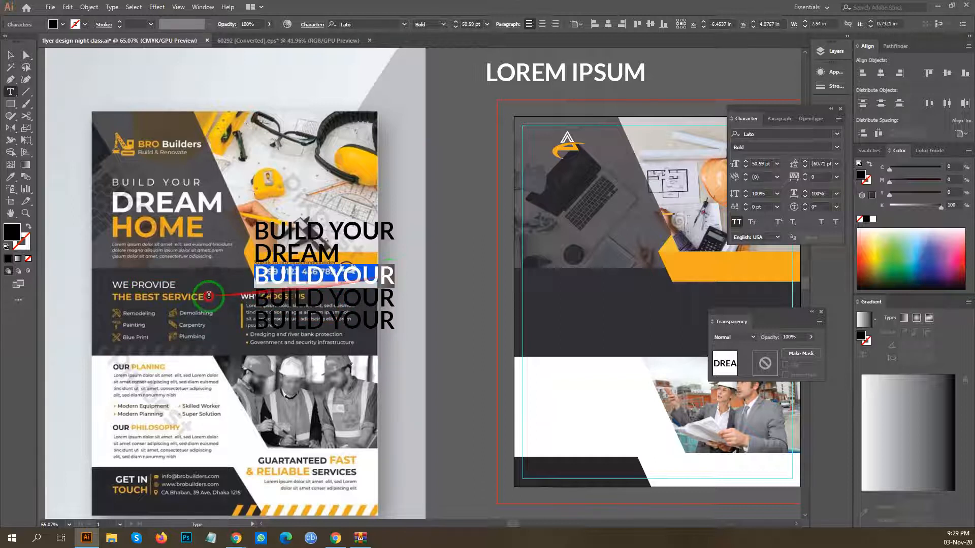
type("HOME")
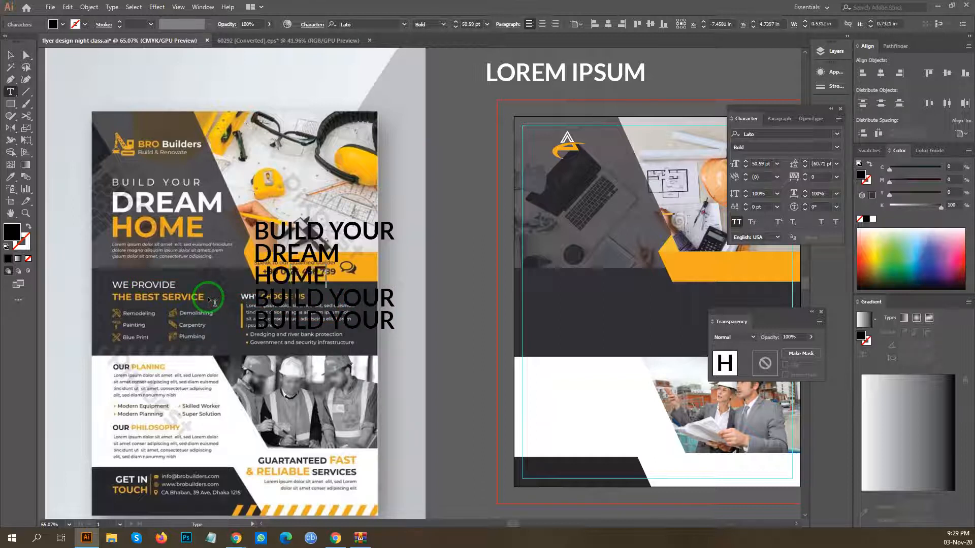
left_click(10, 54)
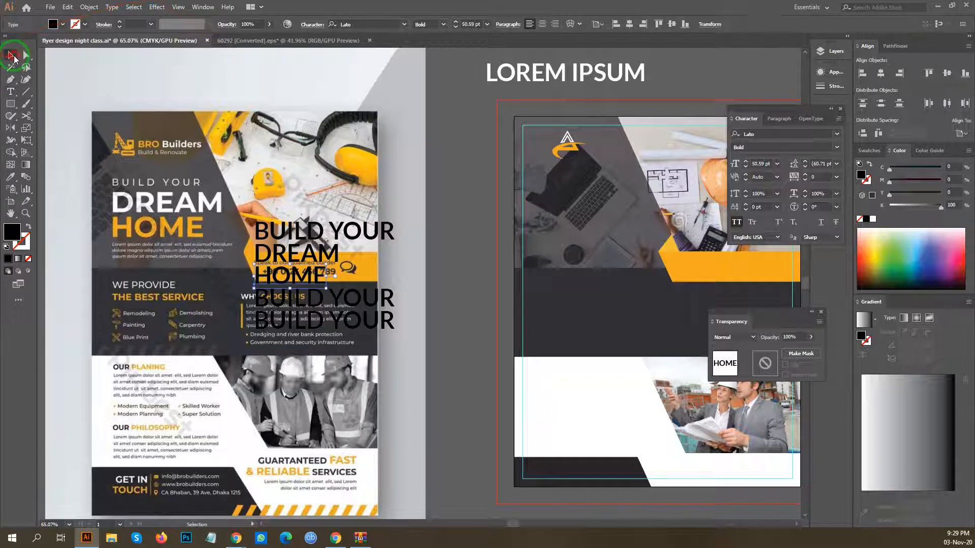
Change the fourth line of the text stack to WE PROVIDE, with THE BEST SERVICE on a second line.
left_click(239, 186)
left_click_drag(181, 263, 192, 235)
scroll(228, 361, "up", 2)
left_click_drag(270, 361, 358, 393)
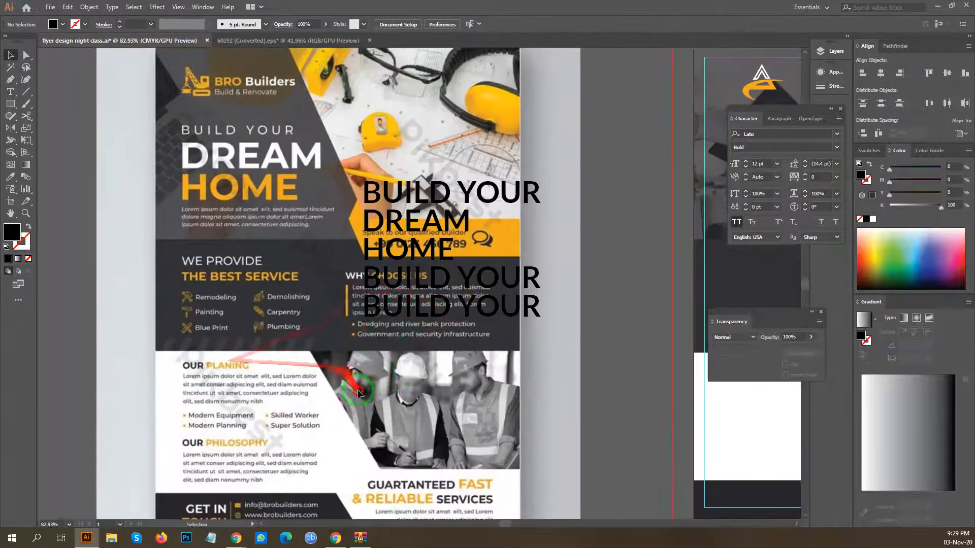
key("t")
left_click_drag(542, 277, 283, 278)
type("WE PROVIDE")
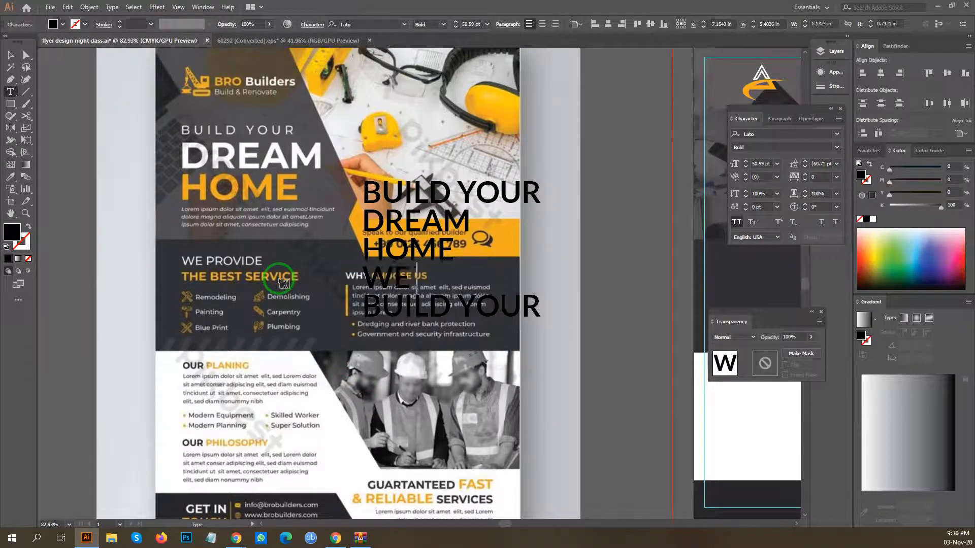
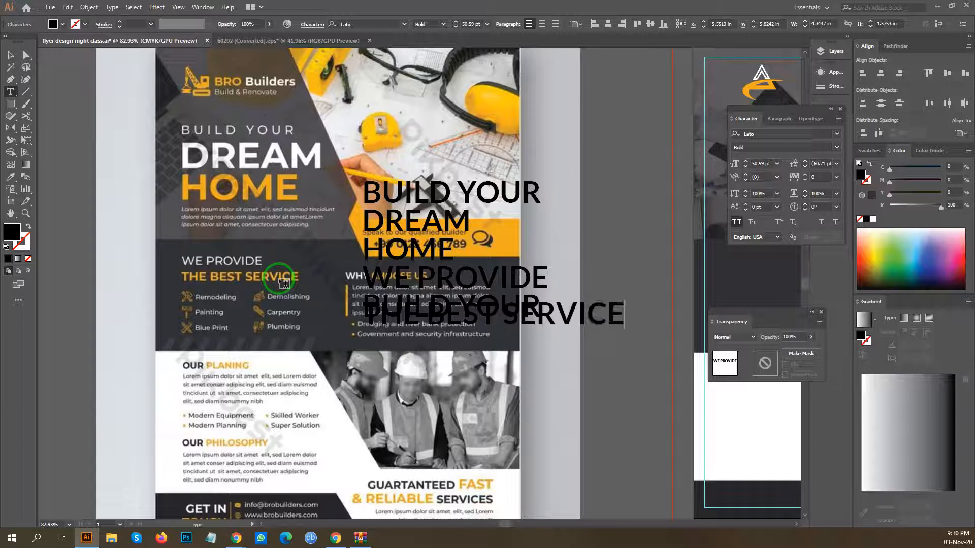
Move the WE PROVIDE THE BEST SERVICE text onto the reference's matching section and delete the leftover BUILD YOUR copy.
left_click(10, 54)
left_click_drag(508, 312, 361, 287)
left_click_drag(520, 312, 559, 370)
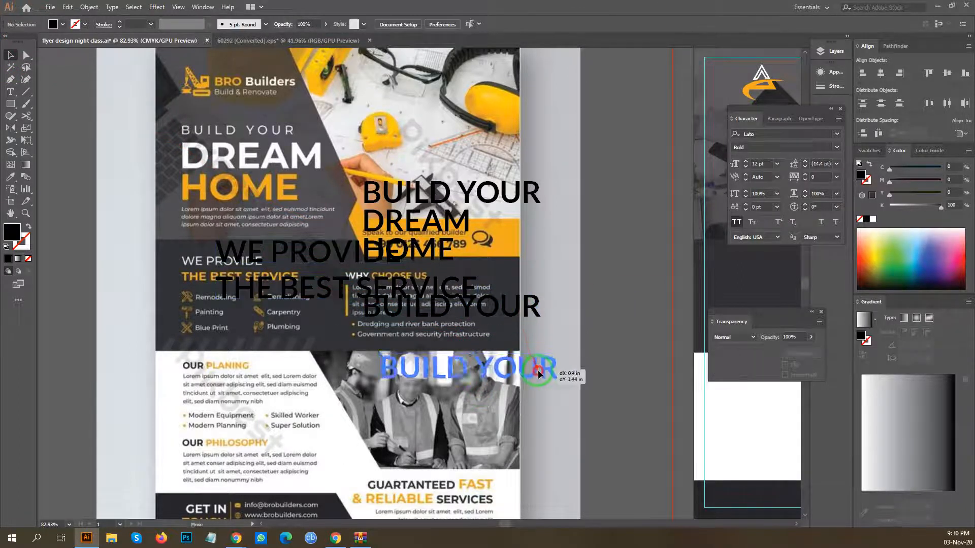
key("Delete")
Move the BUILD YOUR, DREAM and HOME texts onto the flyer's dark header panel, stacked below the logo.
scroll(477, 350, "down", 2)
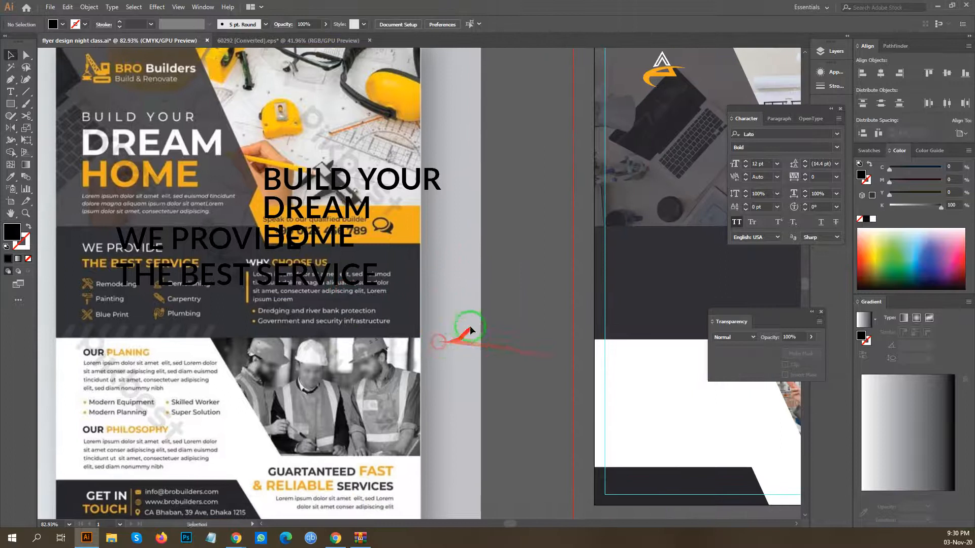
scroll(313, 297, "down", 1)
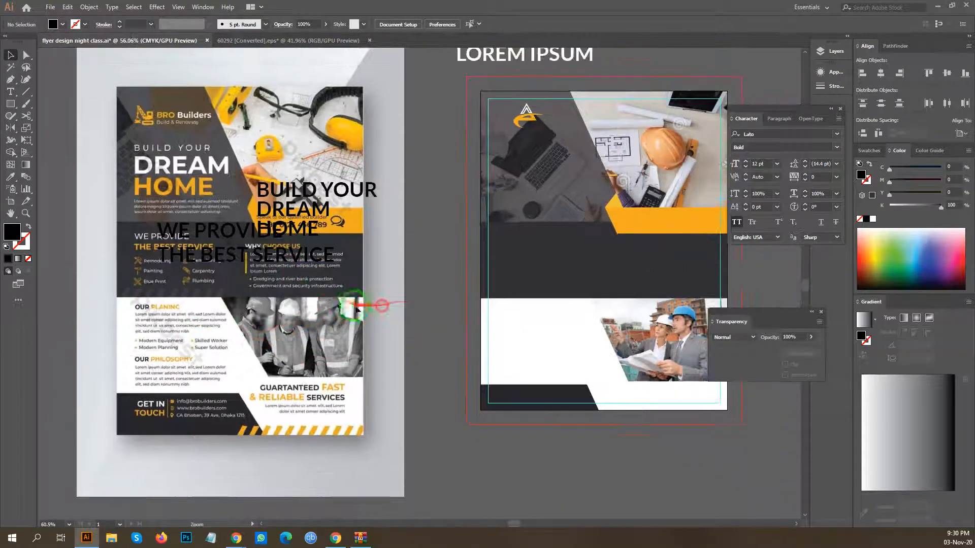
left_click_drag(330, 335, 576, 180)
left_click_drag(392, 193, 351, 198)
scroll(531, 187, "up", 3)
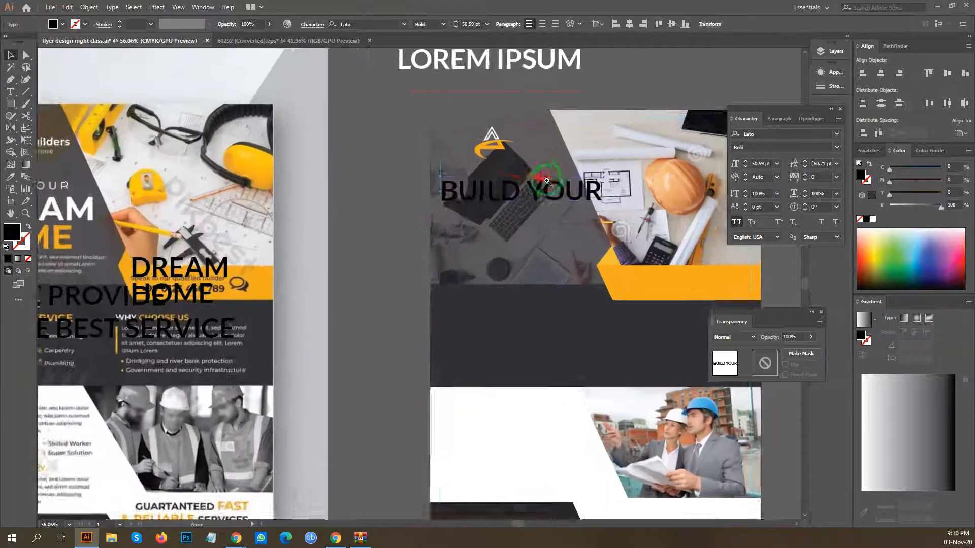
scroll(458, 249, "down", 2)
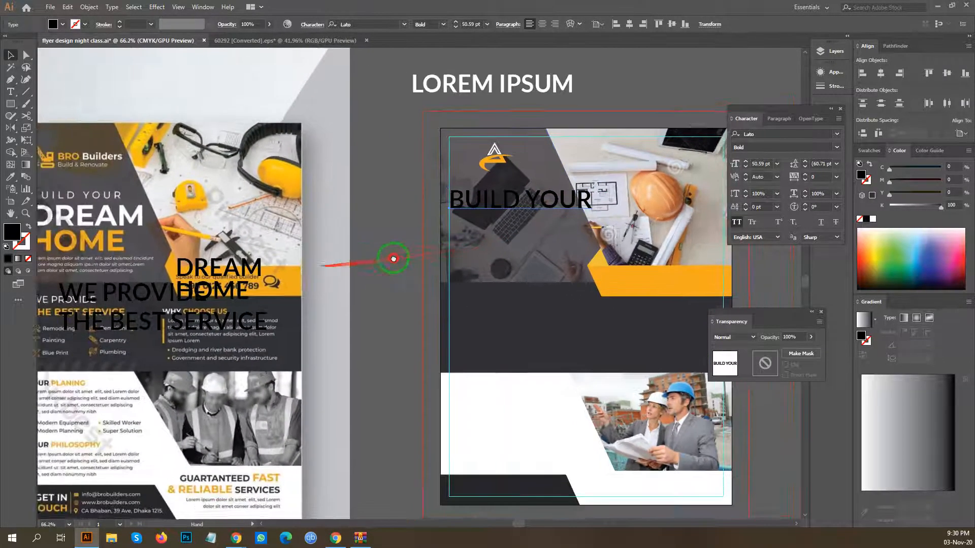
left_click_drag(627, 221, 610, 226)
left_click_drag(324, 285, 591, 253)
left_click_drag(432, 201, 155, 146)
left_click(633, 284)
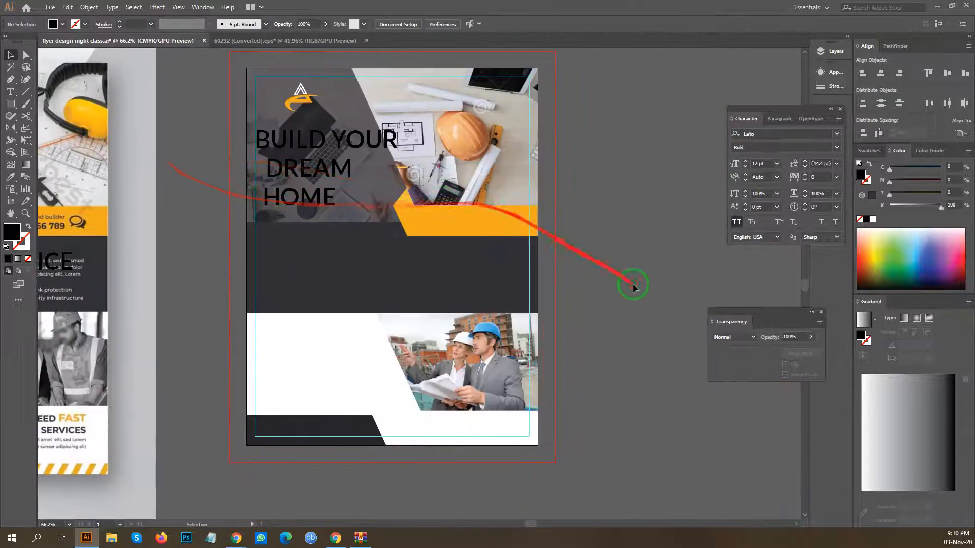
left_click_drag(534, 447, 376, 190)
key("ctrl+shift+a")
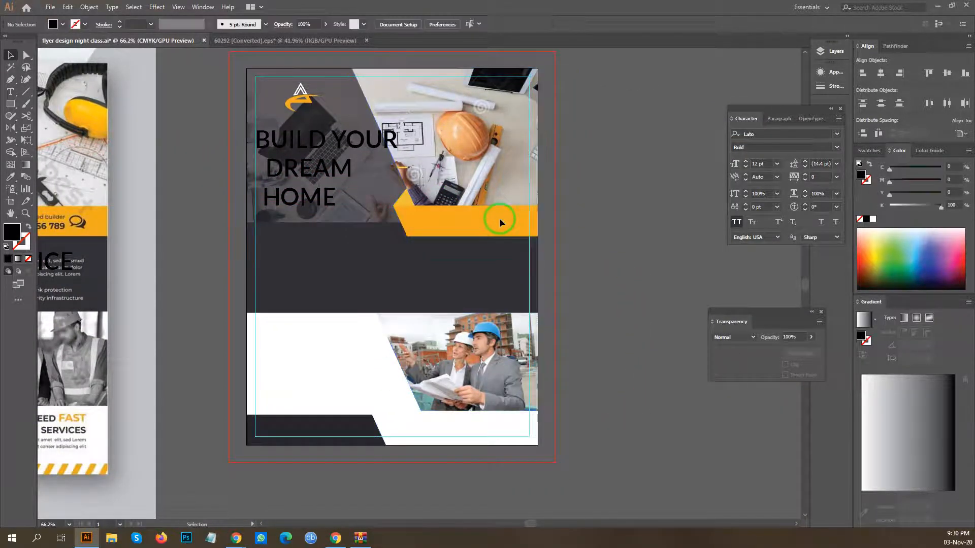
Left-align the BUILD YOUR, DREAM and HOME texts in the header panel to one another, using the selection as the reference.
left_click_drag(325, 278, 445, 337)
left_click(376, 193)
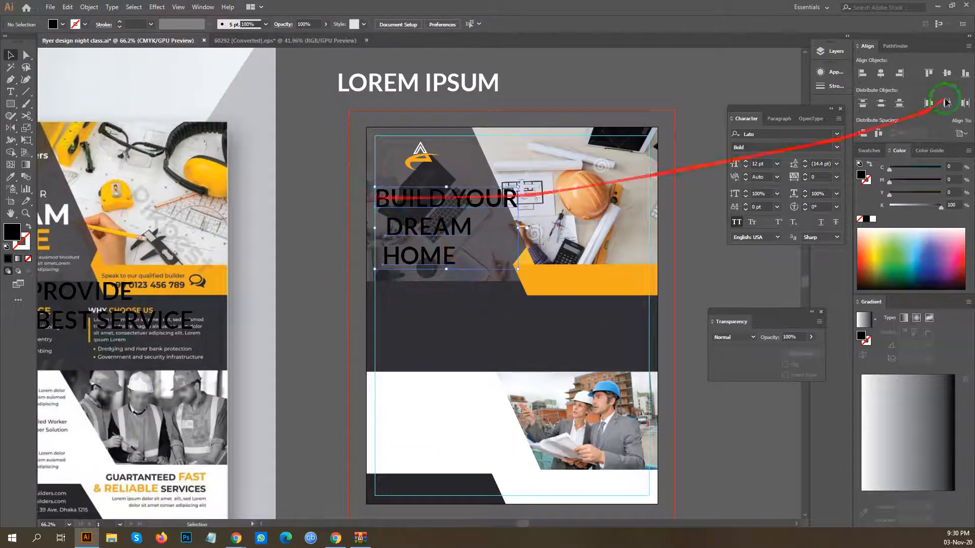
left_click(960, 134)
left_click(934, 146)
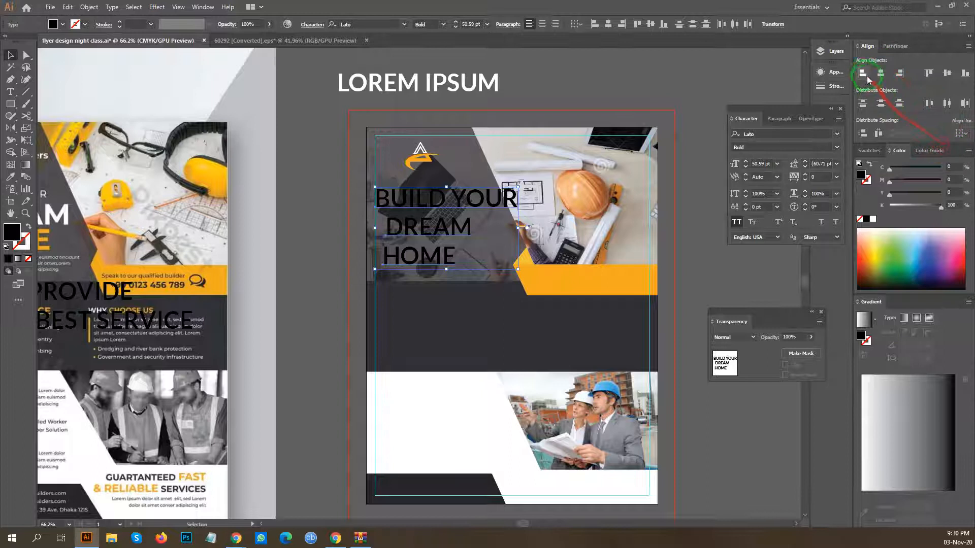
left_click(862, 73)
left_click(304, 213)
Set the font size of the BUILD YOUR text on the flyer's header panel to 36 pt.
key("z")
mouse_move(559, 182)
left_mouse_down()
mouse_move(535, 192)
mouse_move(564, 193)
left_mouse_up()
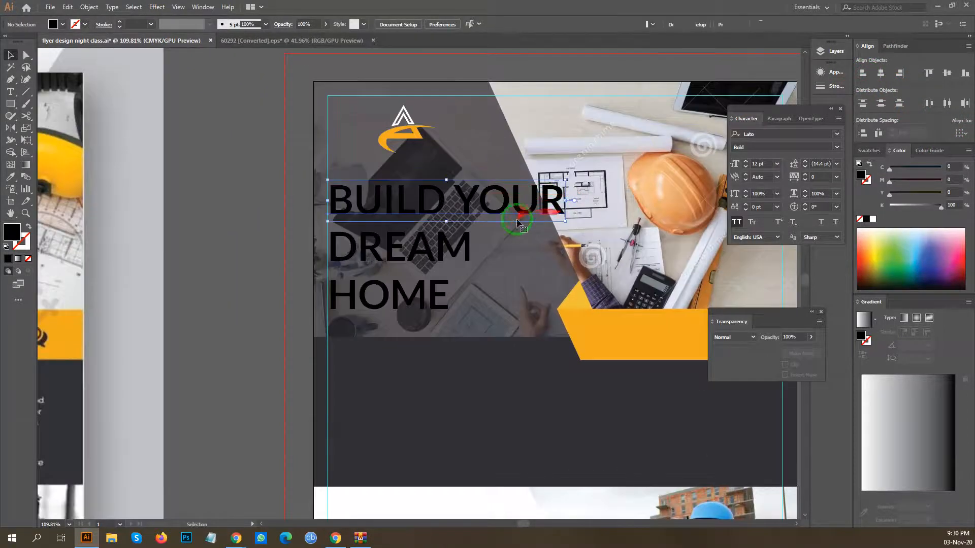
left_click(518, 218)
left_click_drag(532, 242, 457, 246)
left_click_drag(193, 236, 290, 223)
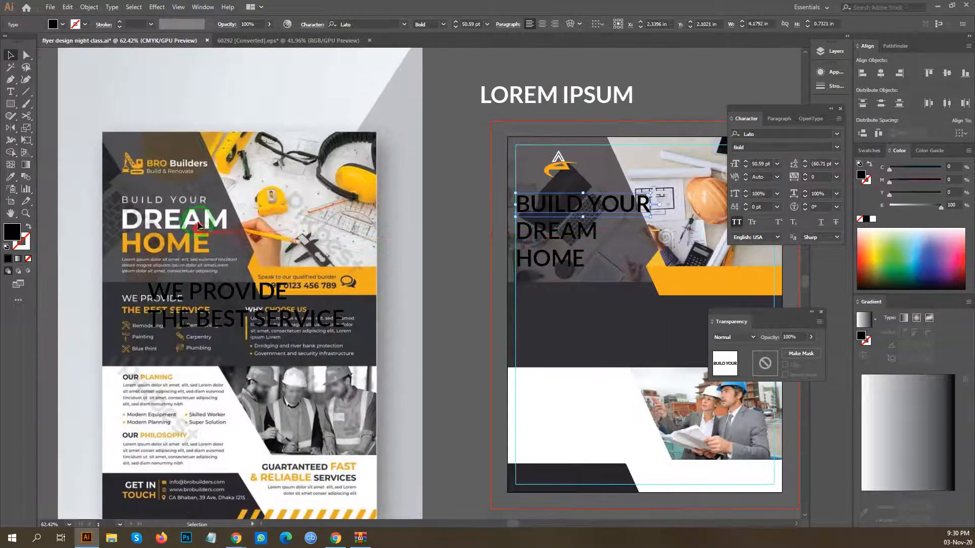
left_click_drag(347, 243, 217, 278)
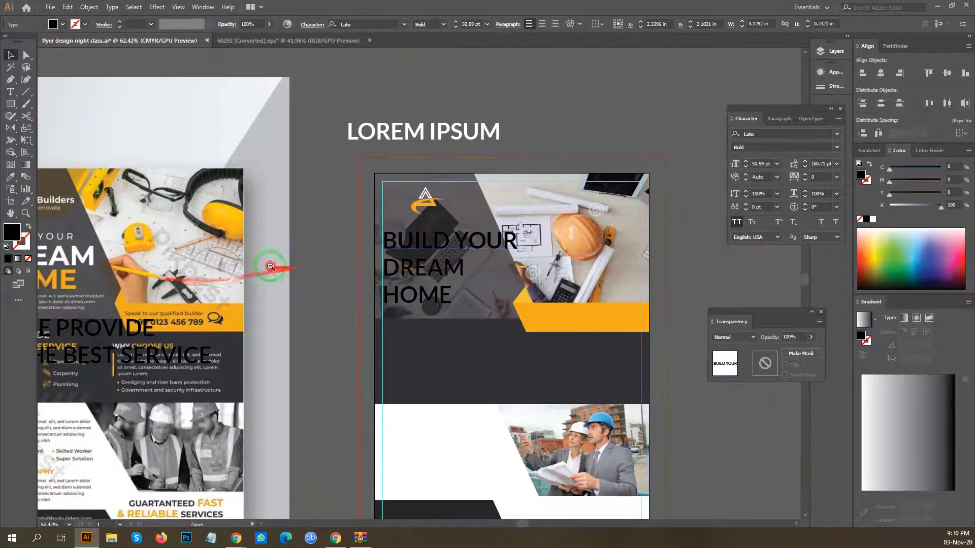
scroll(300, 265, "down", 1)
scroll(386, 268, "up", 4)
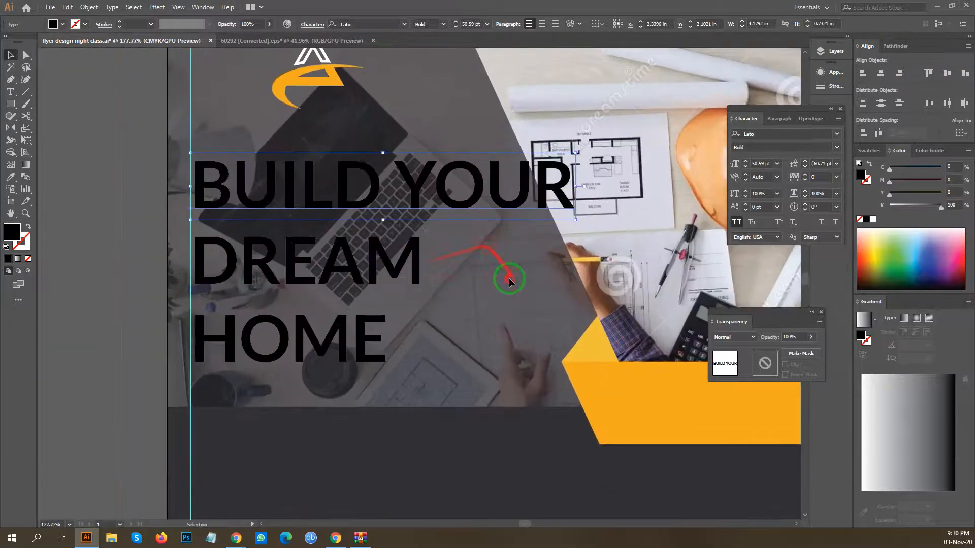
left_click_drag(509, 280, 493, 308)
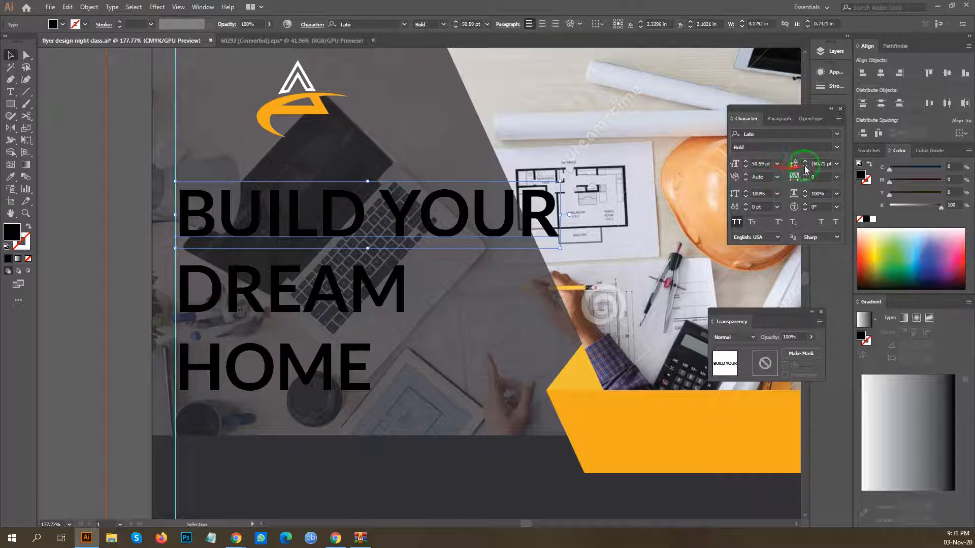
double_click(765, 164)
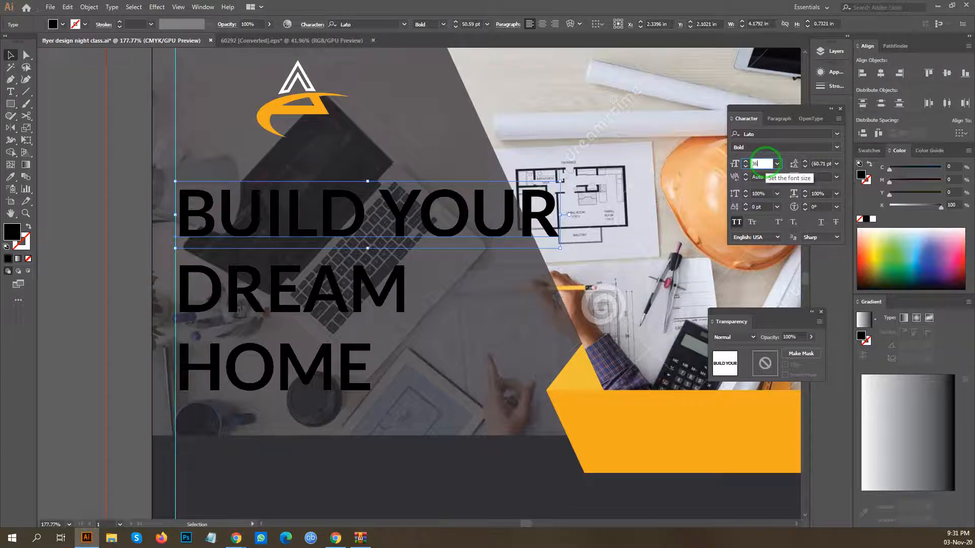
key("Return")
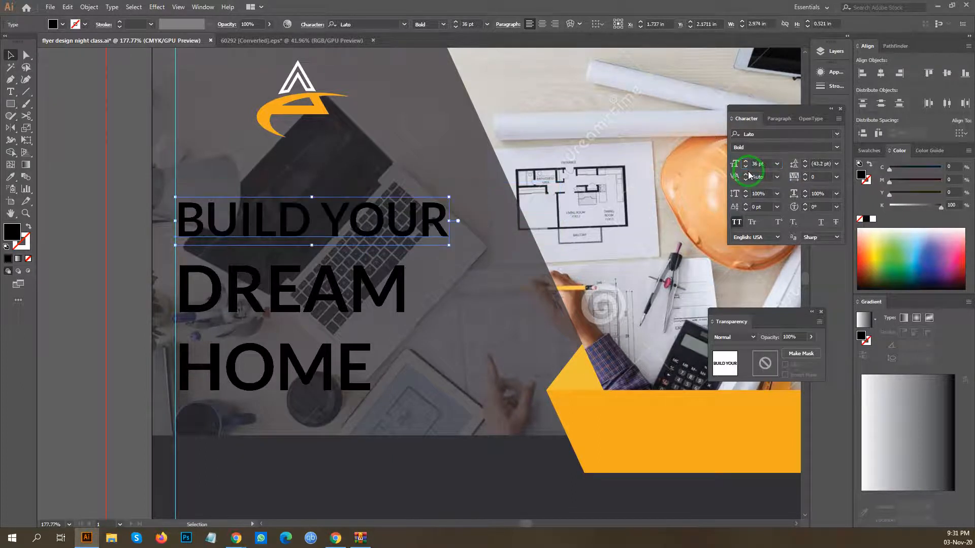
Set the font size of the DREAM text to 48 pt.
left_click(238, 254)
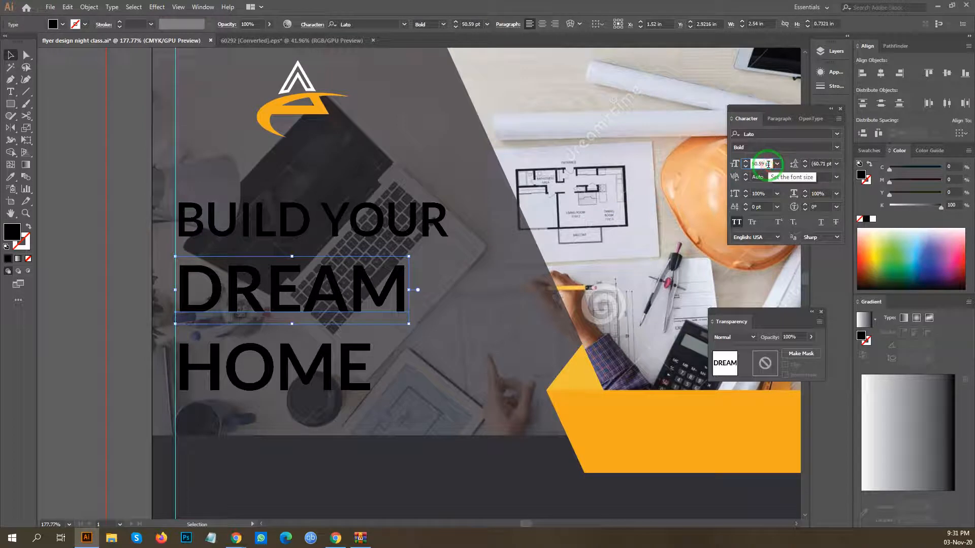
type("47")
key("Return")
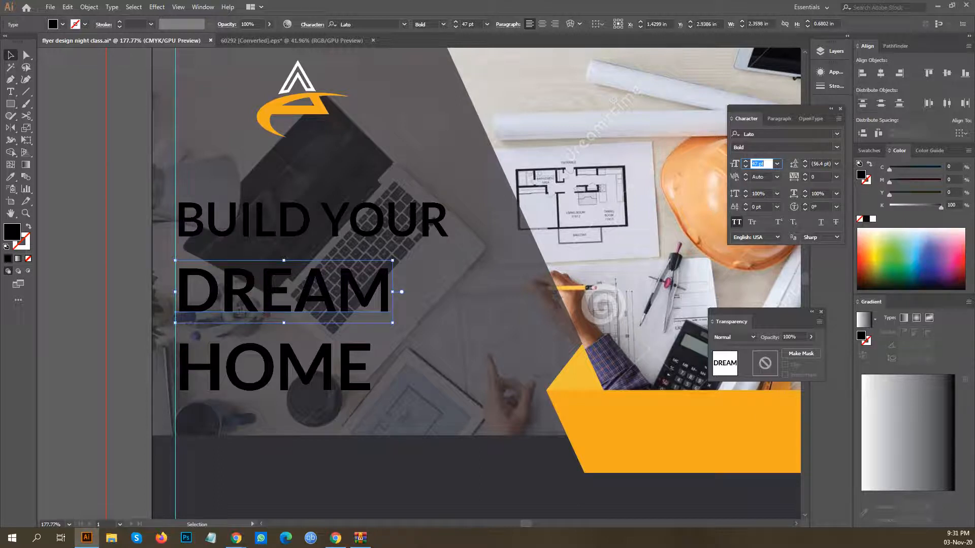
left_click(240, 541)
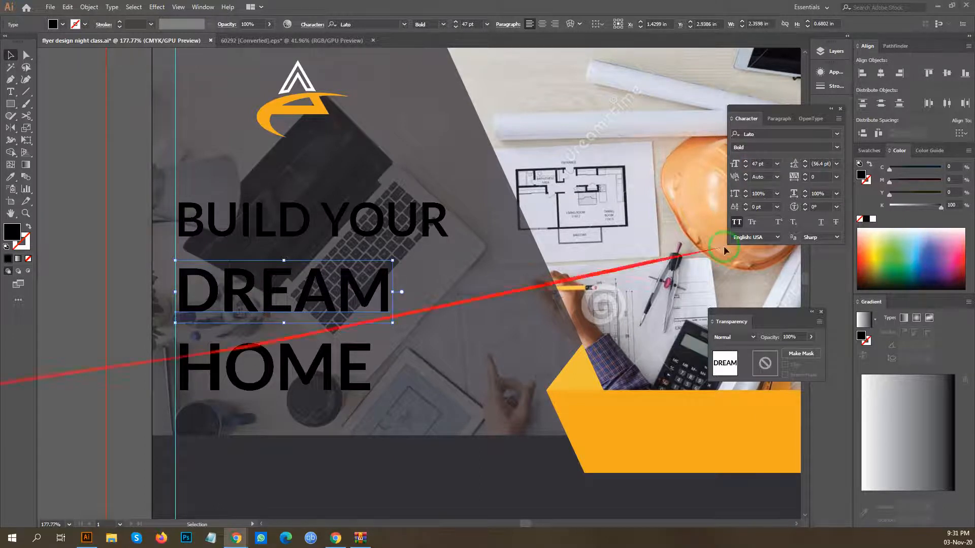
left_click(763, 163)
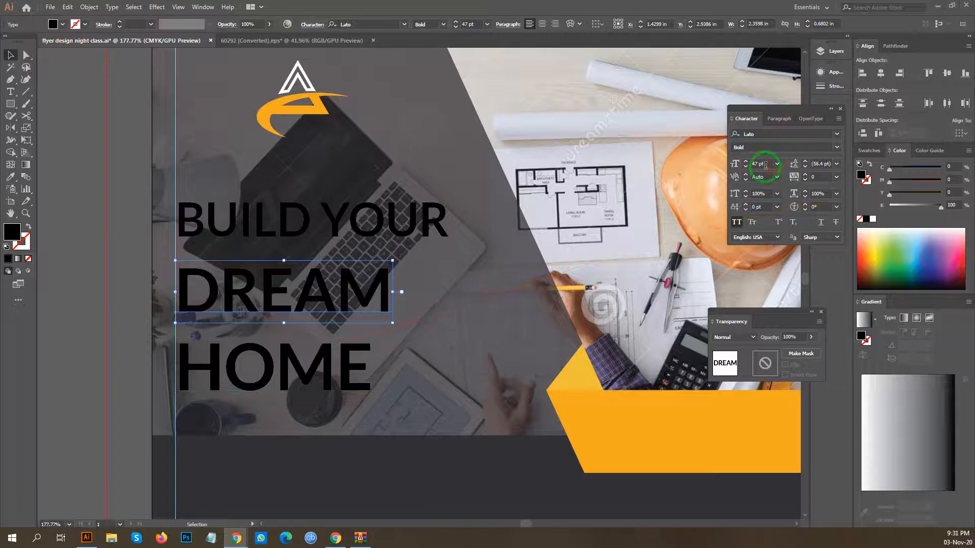
key("Up")
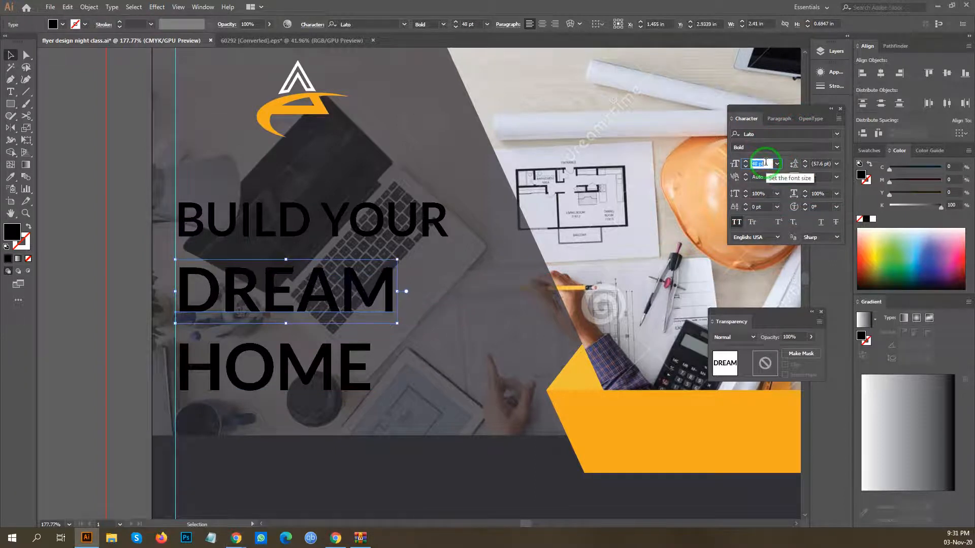
Copy the DREAM text's formatting onto the HOME text with the Eyedropper tool.
left_click(238, 355)
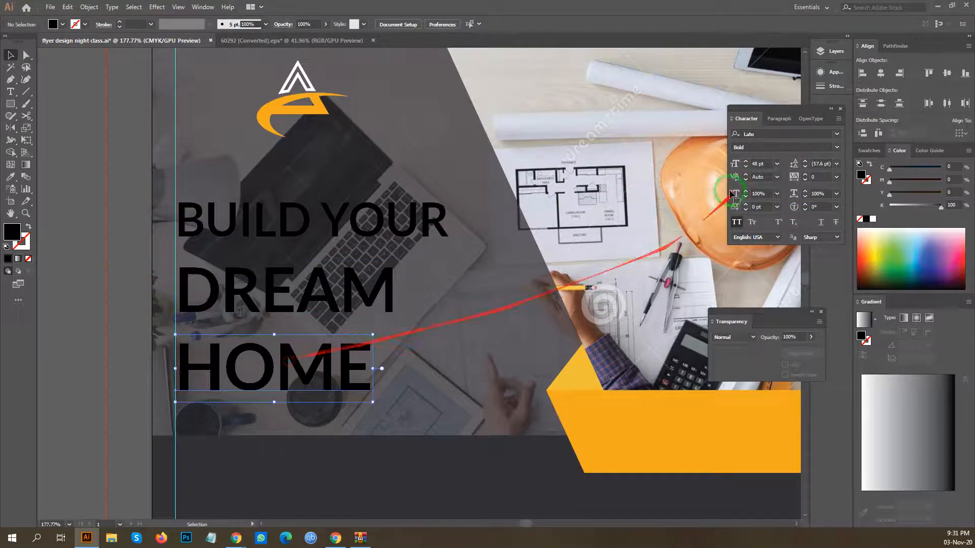
key("i")
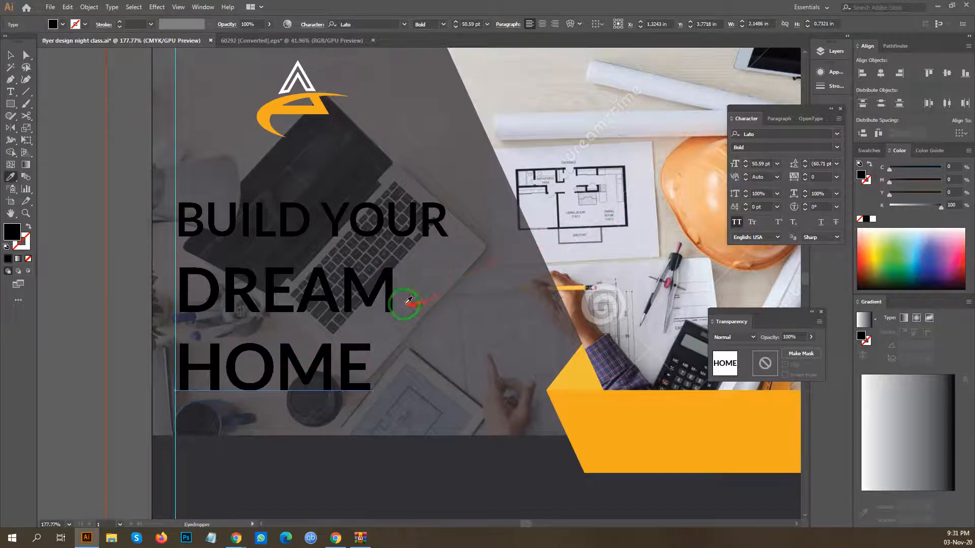
left_click(358, 292)
key("v")
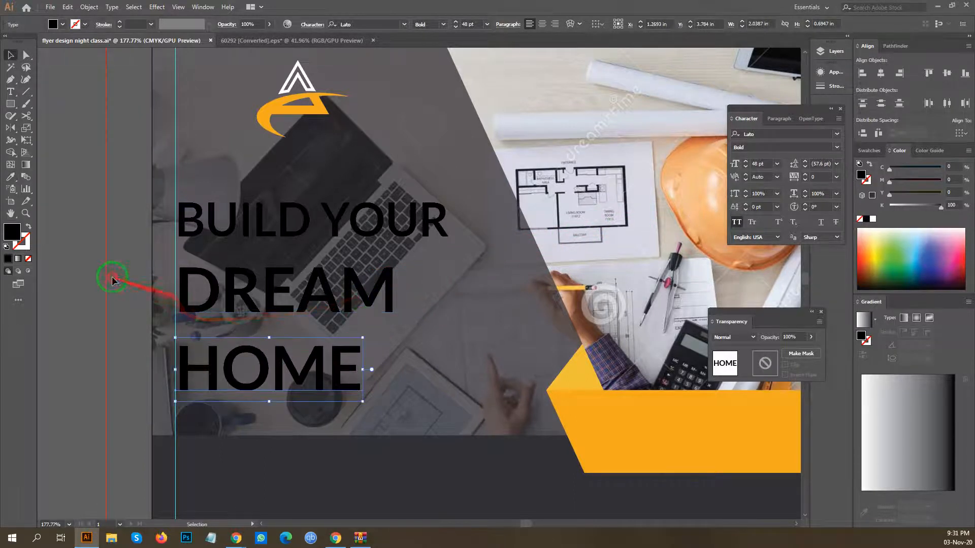
Move the BUILD YOUR, DREAM and HOME lines up together, closer to the logo.
left_click_drag(396, 405, 264, 187)
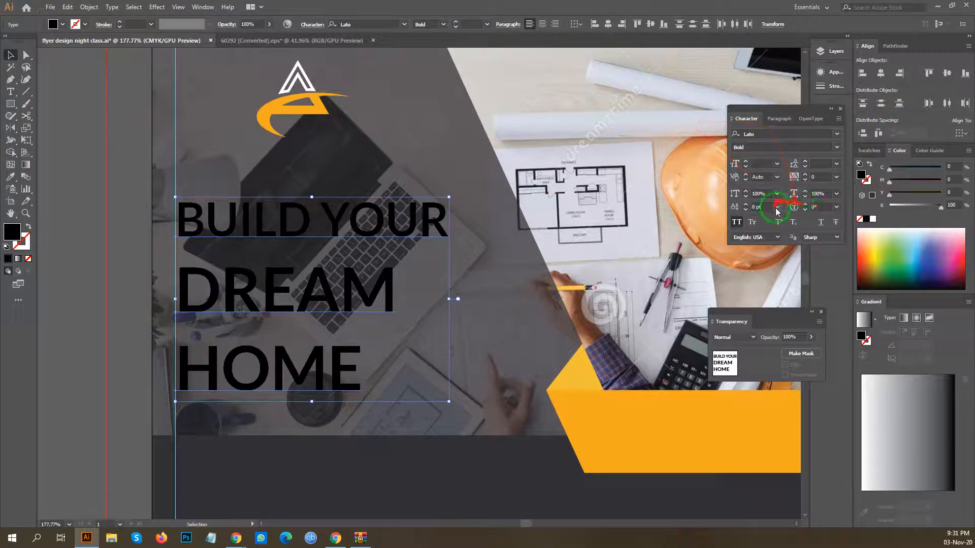
key("z")
left_click_drag(569, 281, 314, 264)
left_click_drag(443, 221, 307, 246)
left_click_drag(174, 243, 243, 231)
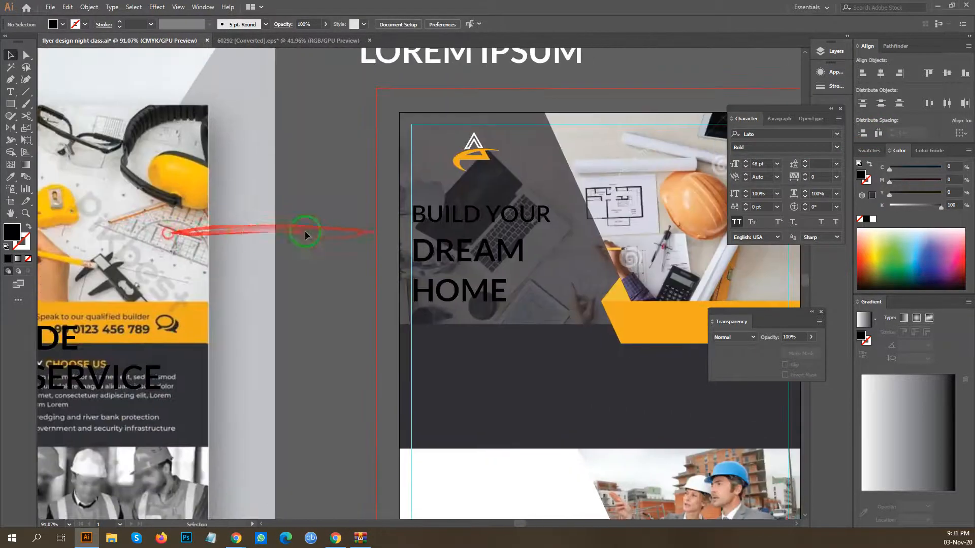
left_click_drag(442, 211, 617, 271)
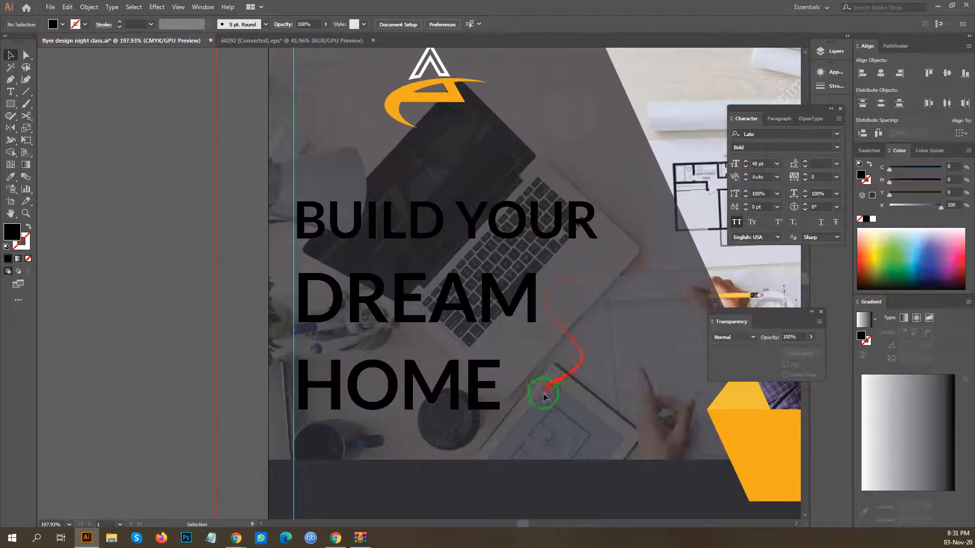
left_click_drag(364, 227, 360, 174)
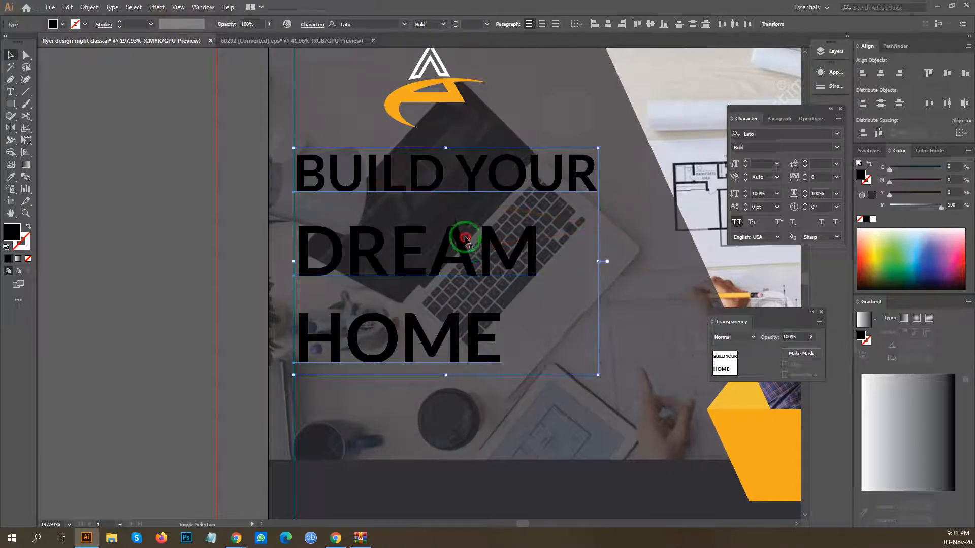
Move HOME up directly beneath DREAM and distribute the vertical spacing evenly between the three headline lines.
left_click(553, 238)
left_click_drag(439, 347, 439, 318)
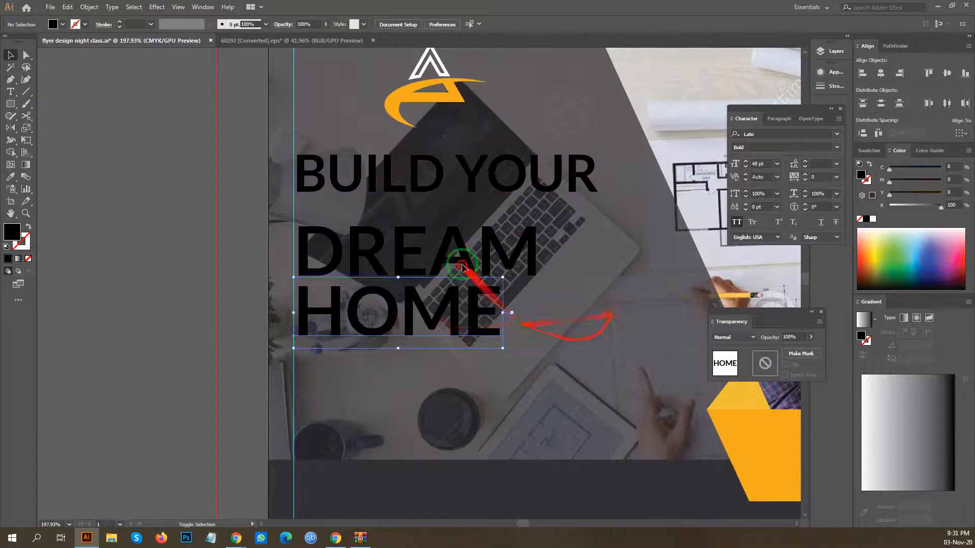
left_click(866, 134)
left_click(551, 345)
Shift the evenly spaced three-line headline slightly further up toward the logo.
left_click(377, 179)
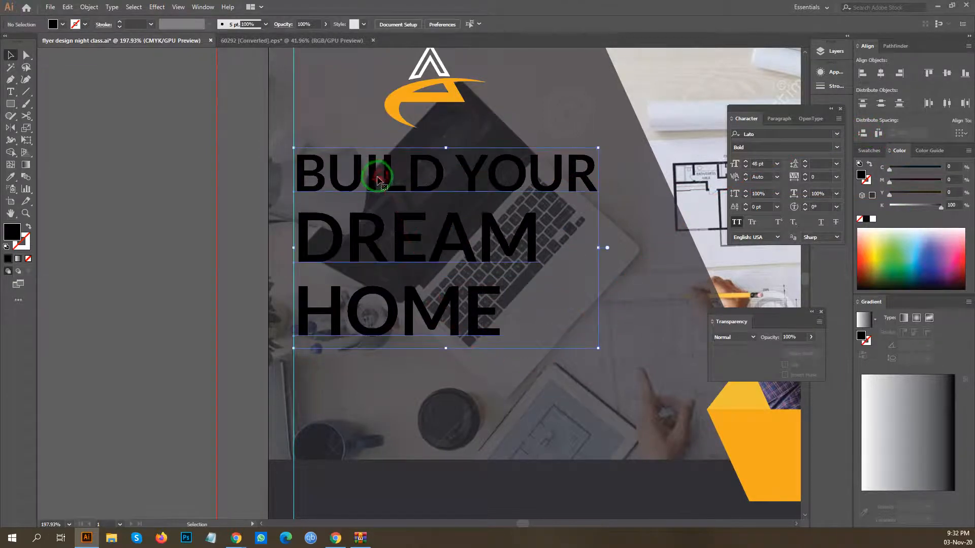
left_click_drag(375, 175, 374, 165)
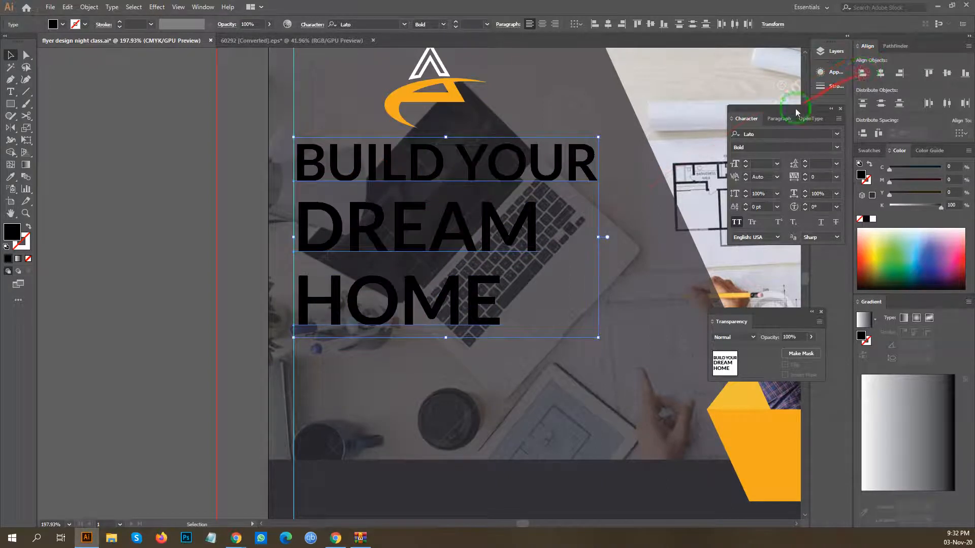
left_click(574, 319)
scroll(559, 325, "down", 1)
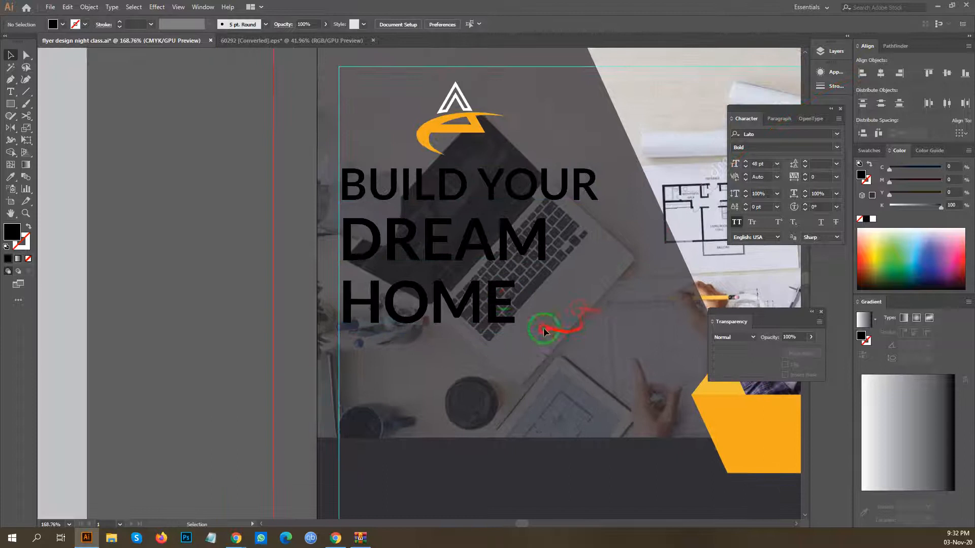
Fill the BUILD YOUR, DREAM and HOME texts with white.
left_click(465, 184)
left_click(873, 219)
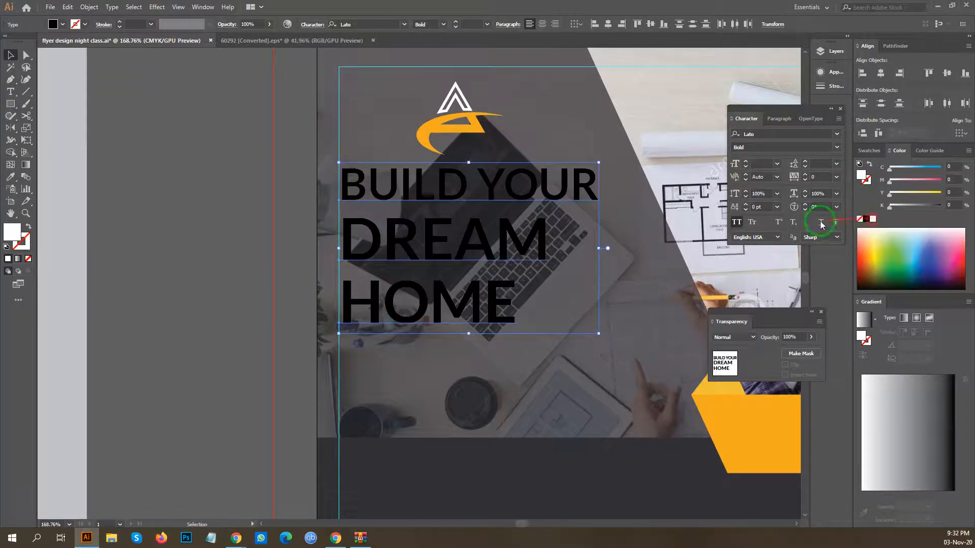
left_click(309, 254)
Recolour the HOME text with the orange sampled from the flyer's band using the Eyedropper tool.
scroll(454, 213, "down", 9)
left_click_drag(379, 301, 232, 286)
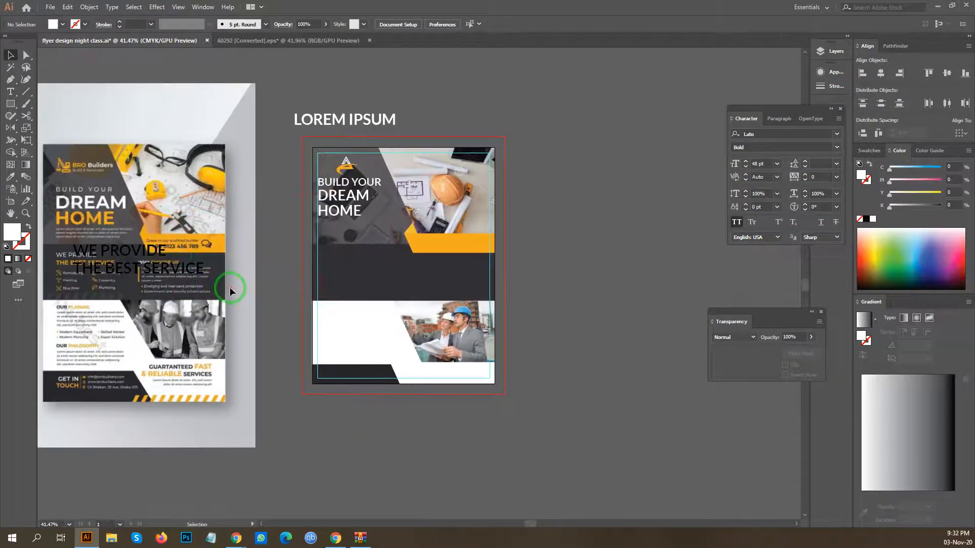
scroll(346, 216, "up", 4)
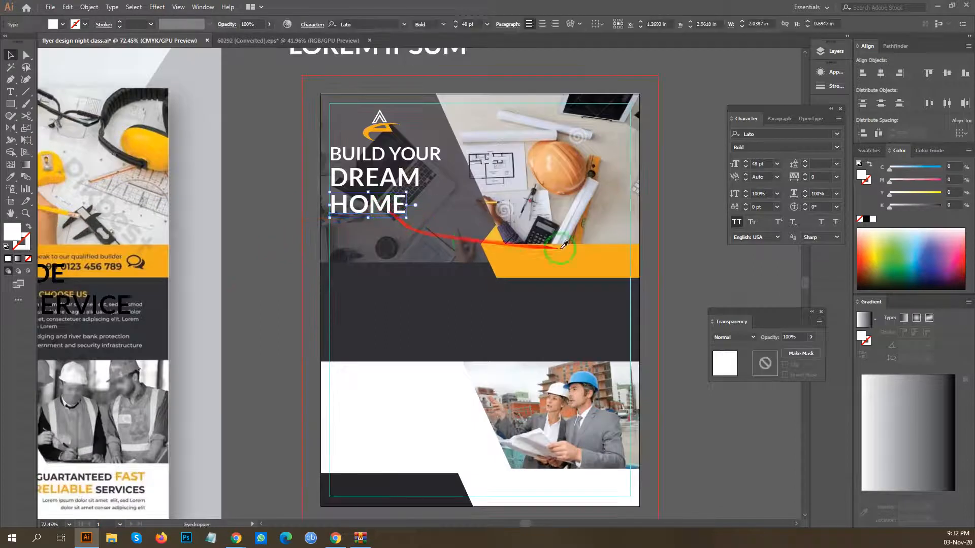
key("i")
left_click(573, 259)
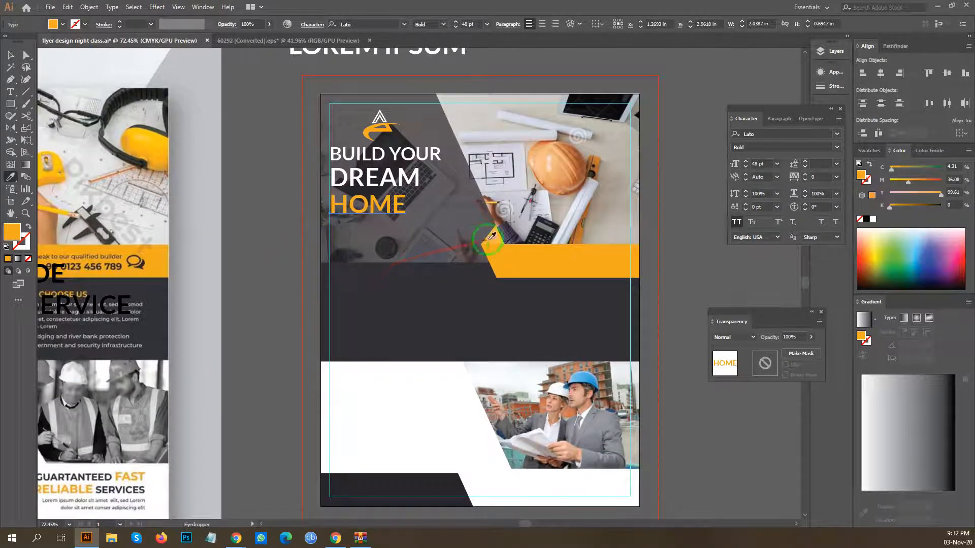
left_click(393, 126)
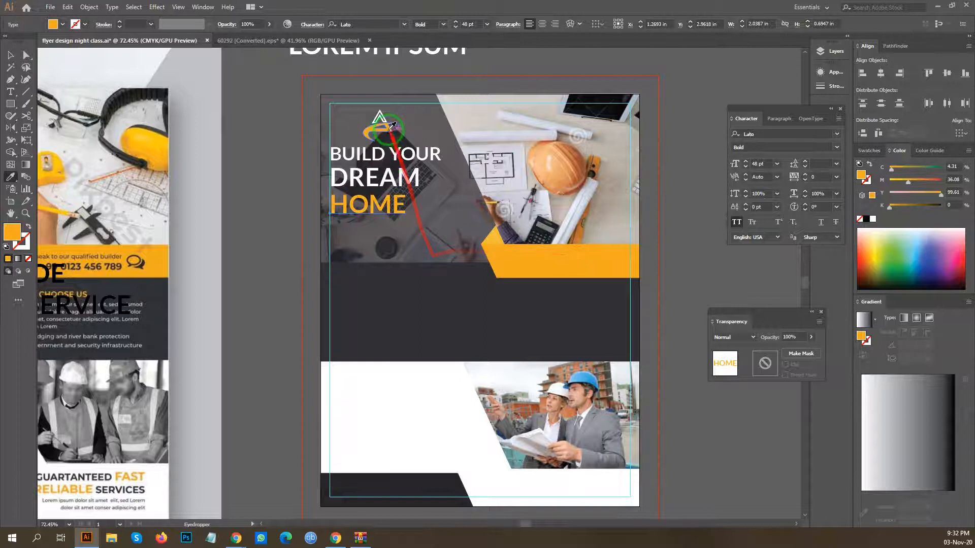
key("v")
Switch to the Chrome browser and search for lorem ipsum in a new tab.
left_click_drag(257, 246, 432, 237)
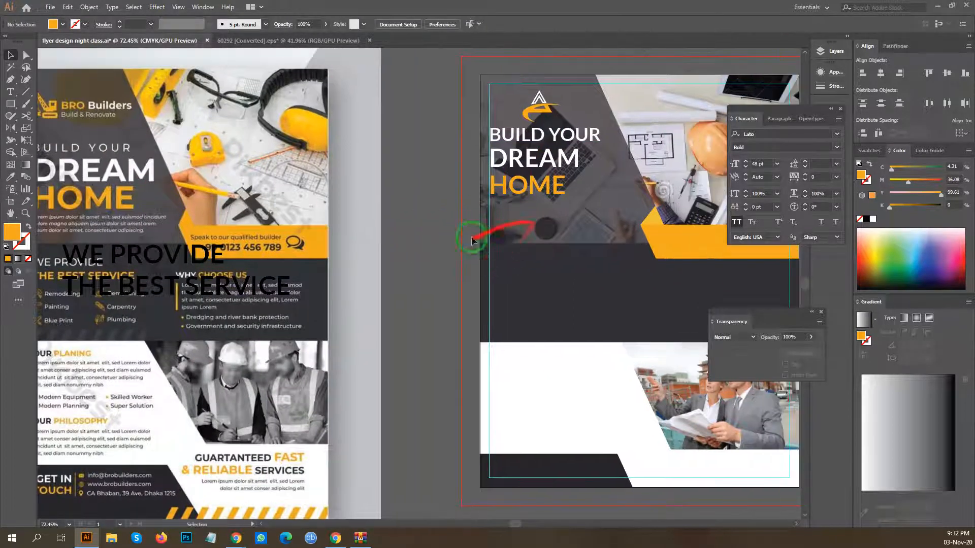
left_click_drag(392, 263, 546, 242)
scroll(242, 199, "up", 3)
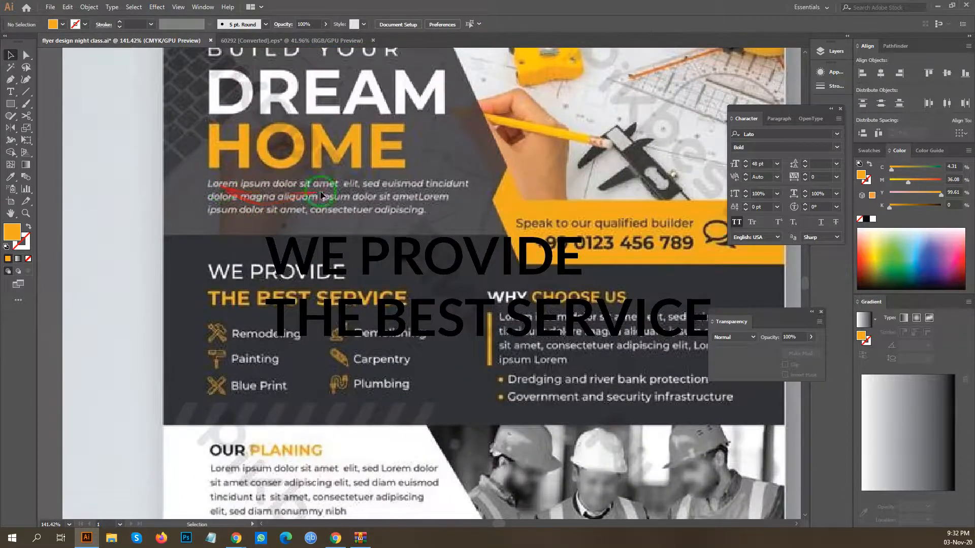
scroll(381, 198, "down", 3)
scroll(355, 203, "right", 5)
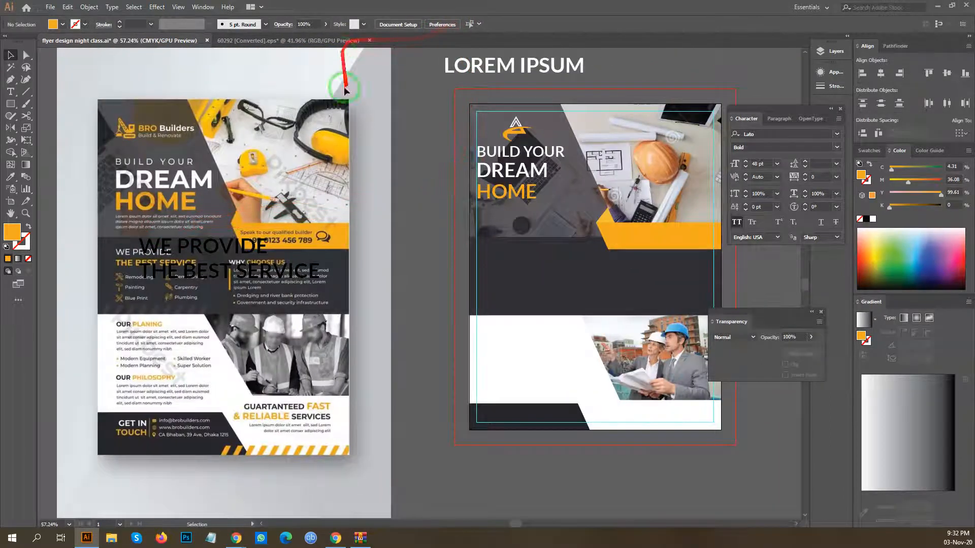
mouse_move(236, 538)
left_click(198, 502)
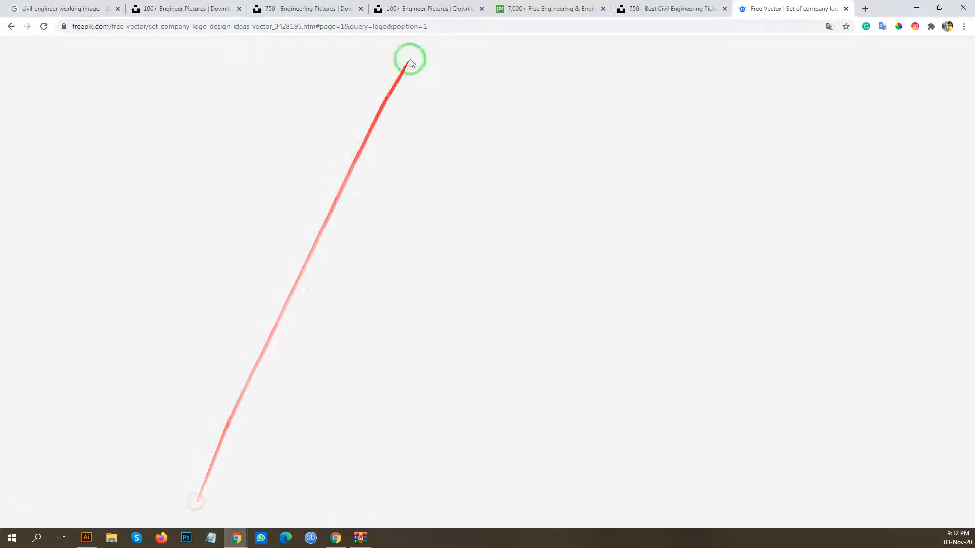
left_click(865, 8)
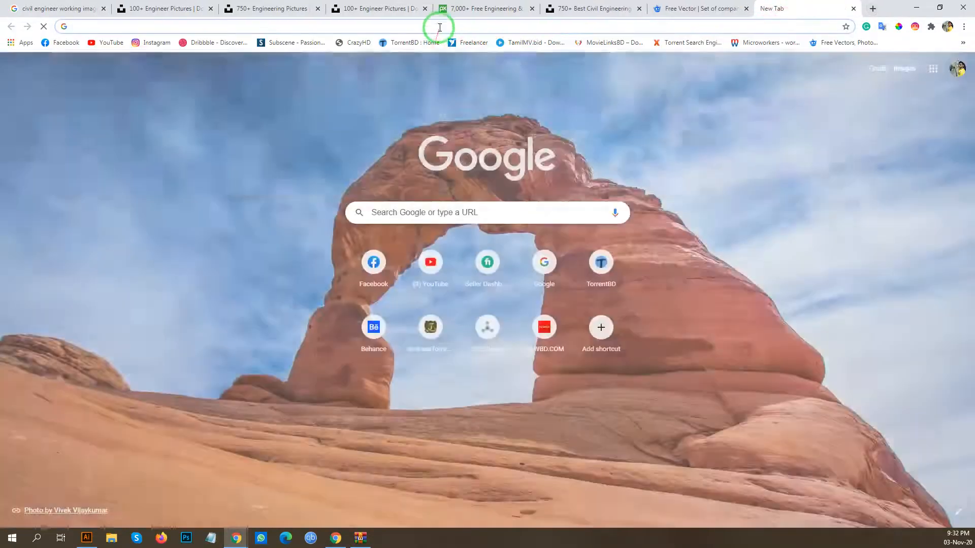
type("lo")
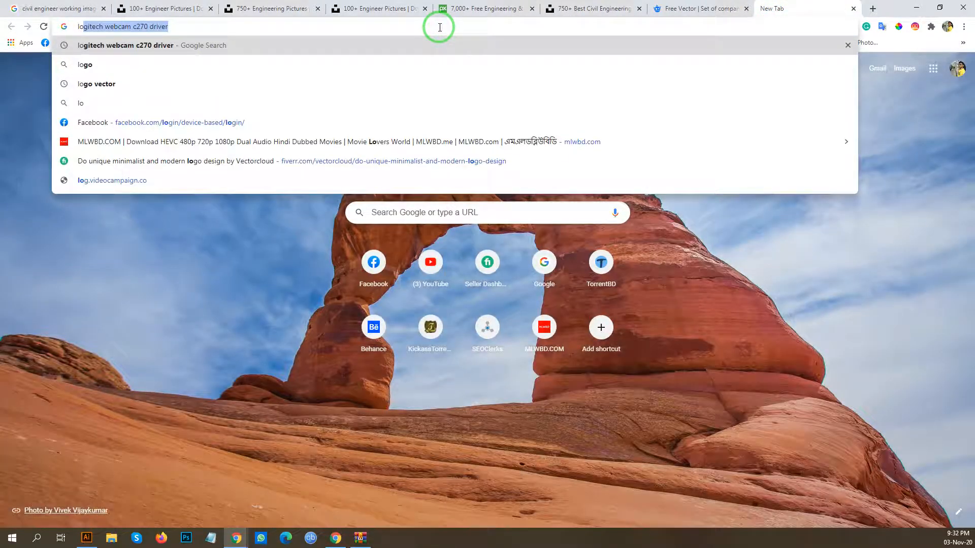
type("r")
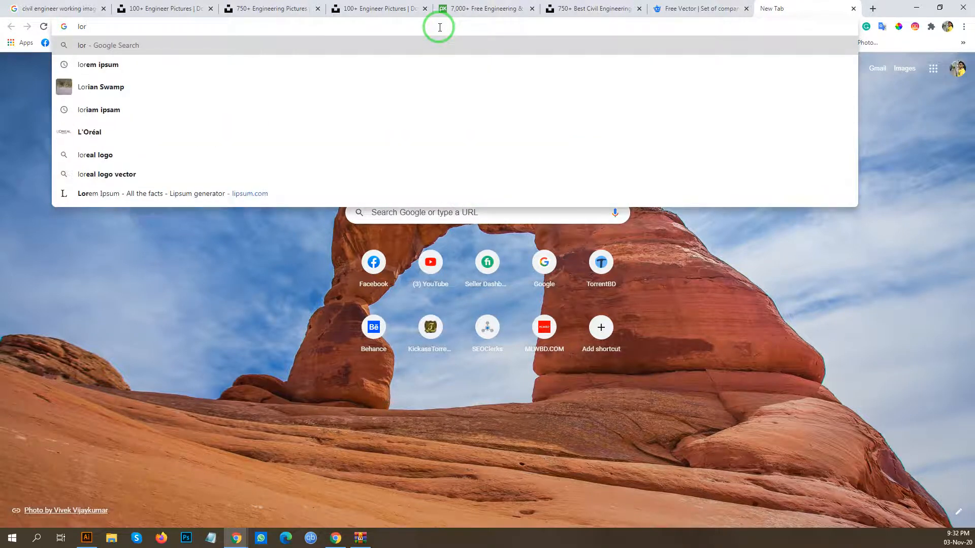
key("Down")
key("Return")
Open lipsum.com, copy the "What is Lorem Ipsum?" text from its start through "scrambled", and return to Illustrator.
left_click(117, 144)
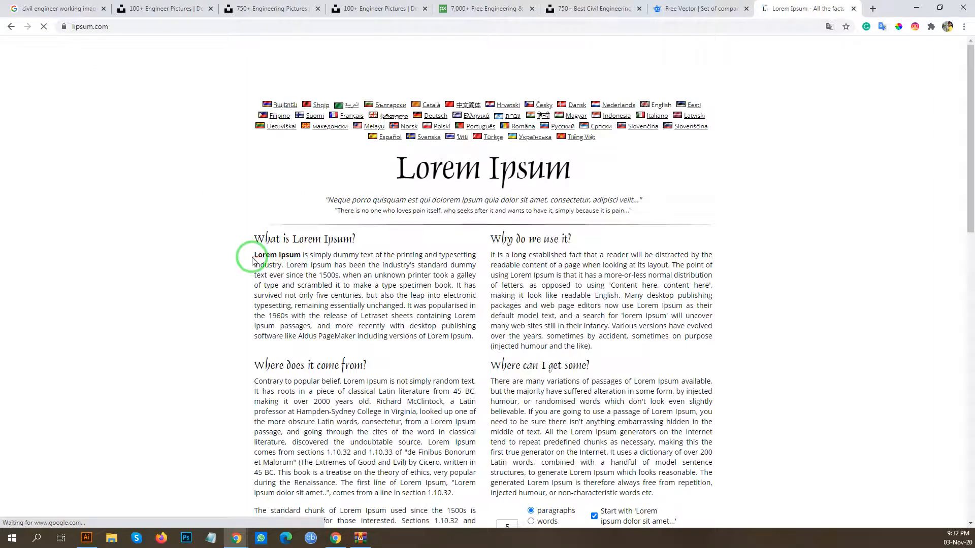
left_click_drag(255, 255, 333, 288)
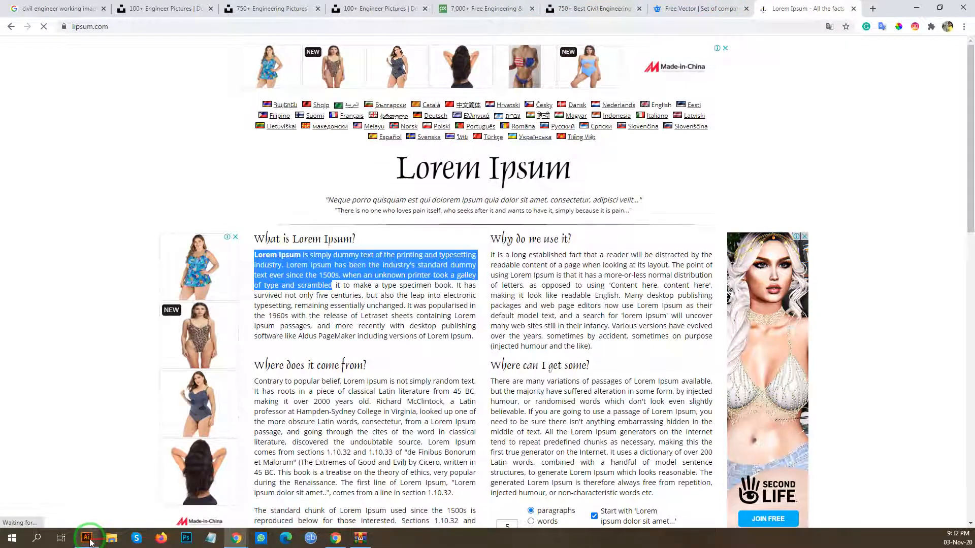
left_click(86, 538)
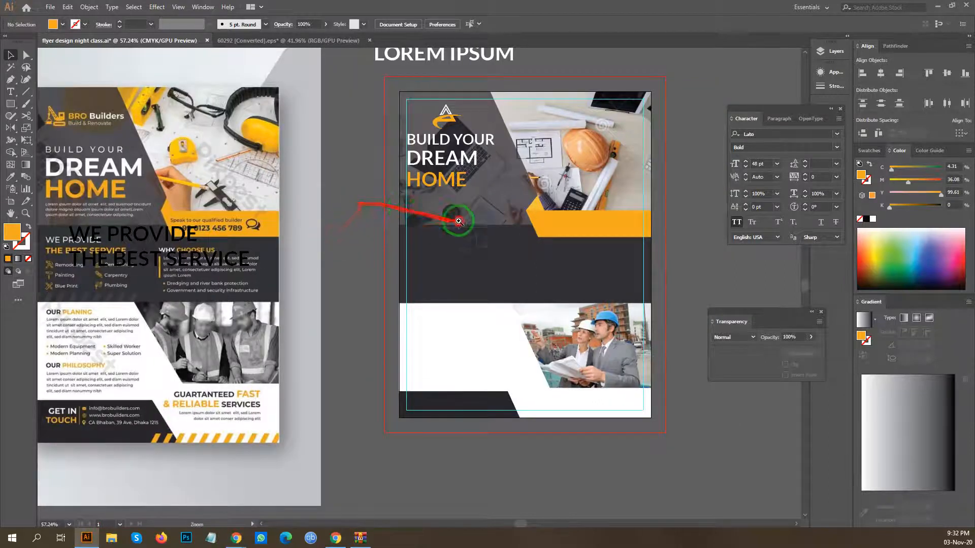
Compare the reference flyer's paragraph beneath the headline with the matching empty area of the new flyer.
scroll(457, 219, "up", 3)
scroll(369, 227, "down", 3)
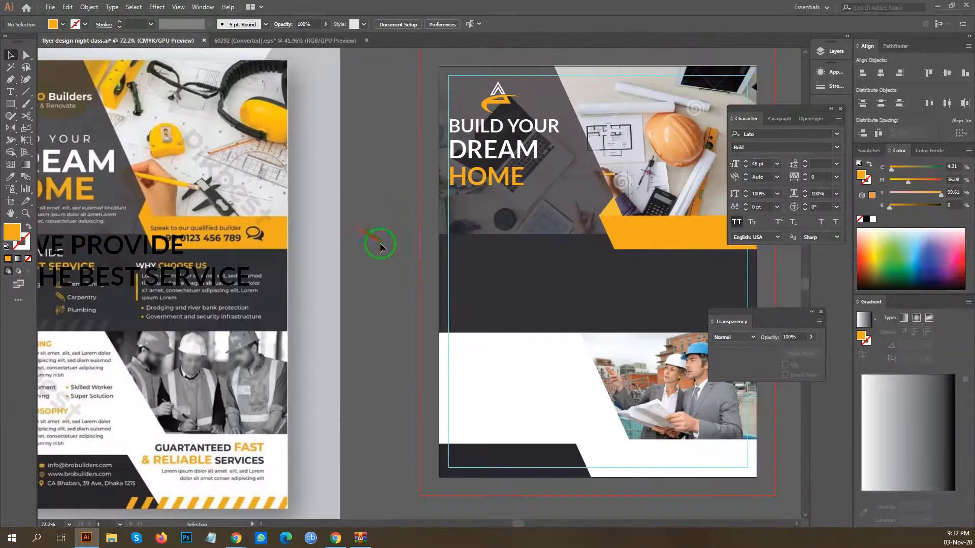
scroll(315, 287, "up", 1)
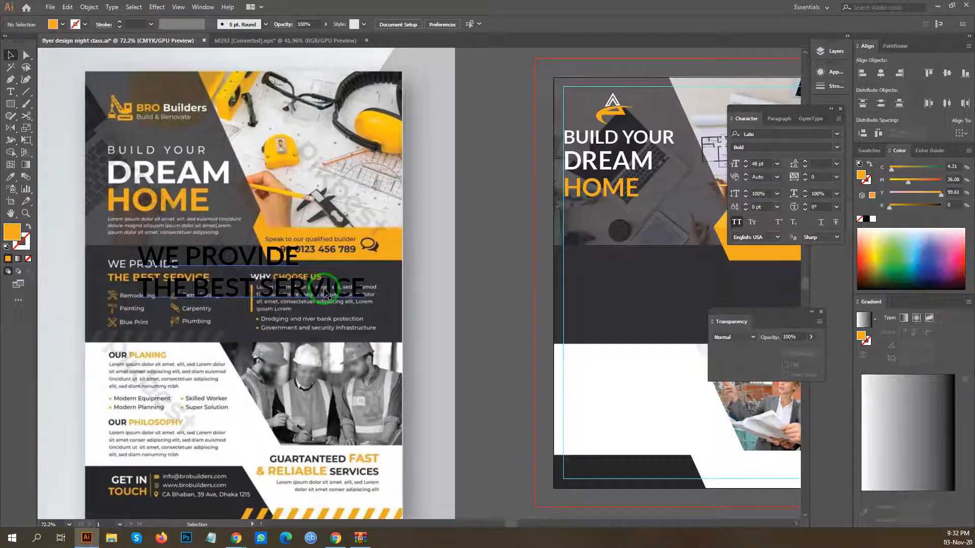
left_click_drag(493, 263, 381, 276)
scroll(523, 203, "up", 2)
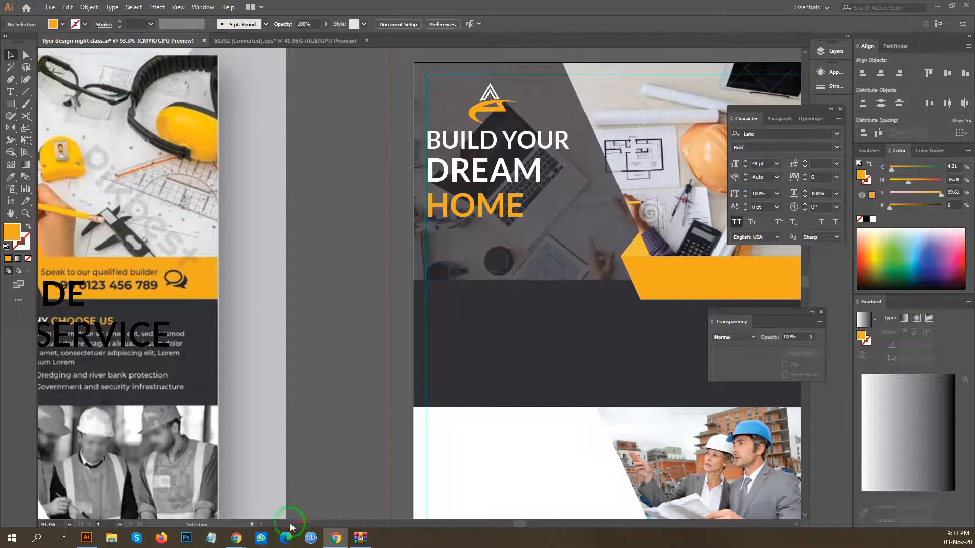
mouse_move(234, 544)
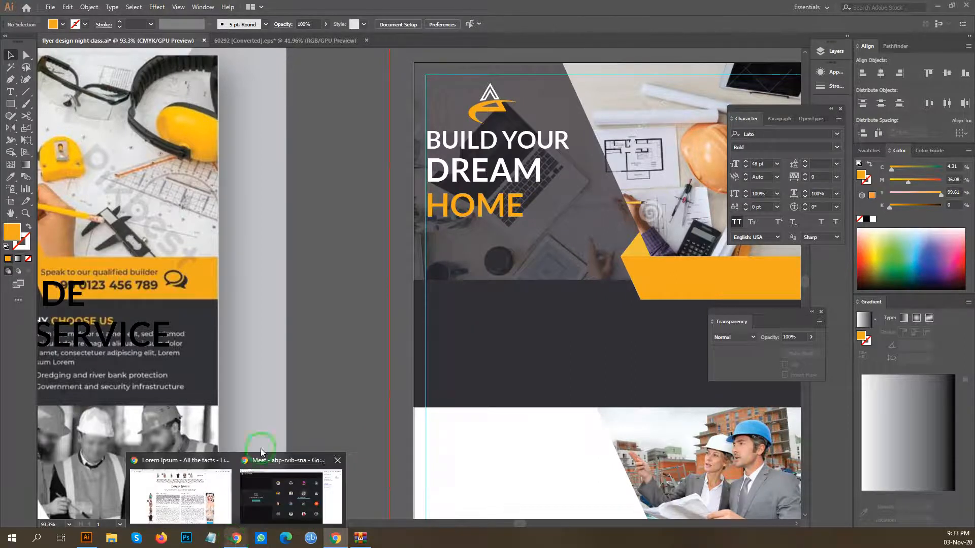
scroll(457, 310, "left", 5)
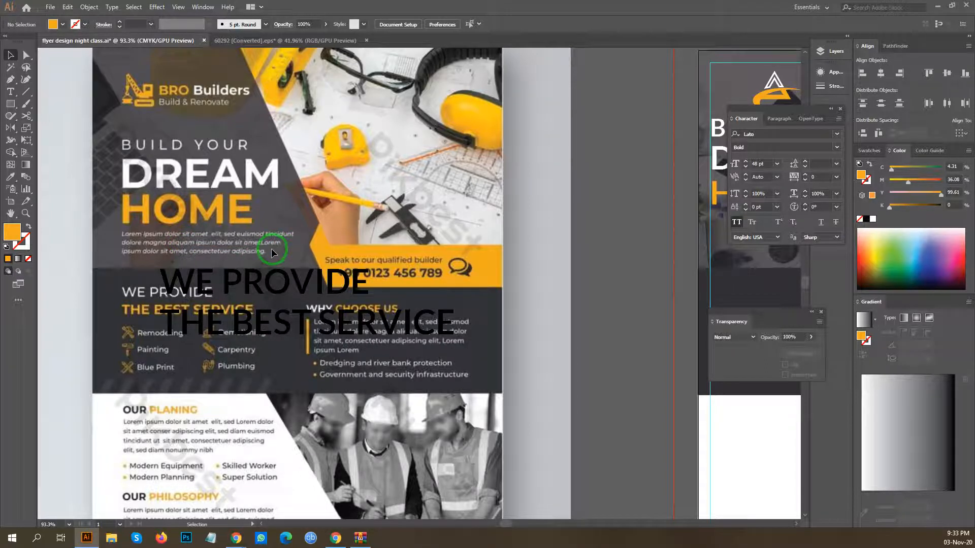
scroll(487, 198, "down", 2)
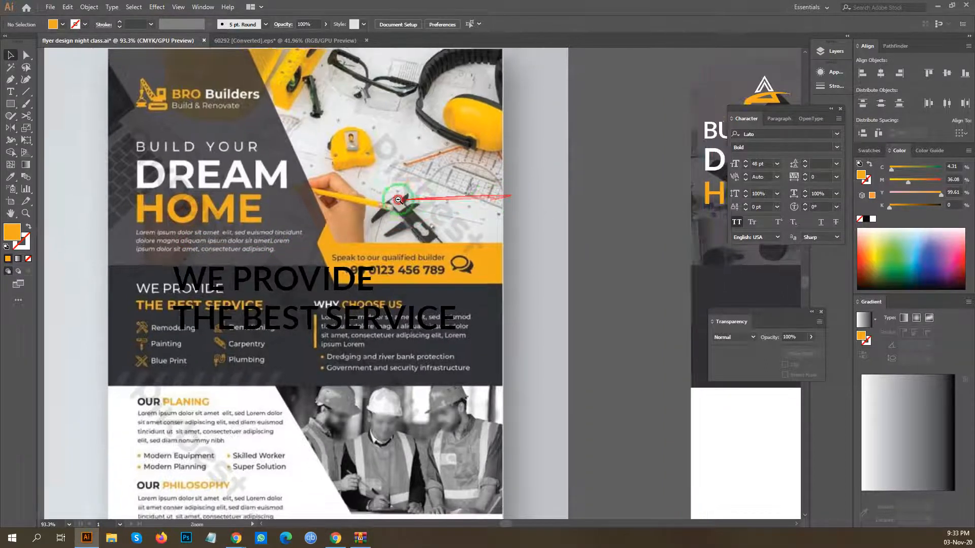
scroll(341, 330, "right", 5)
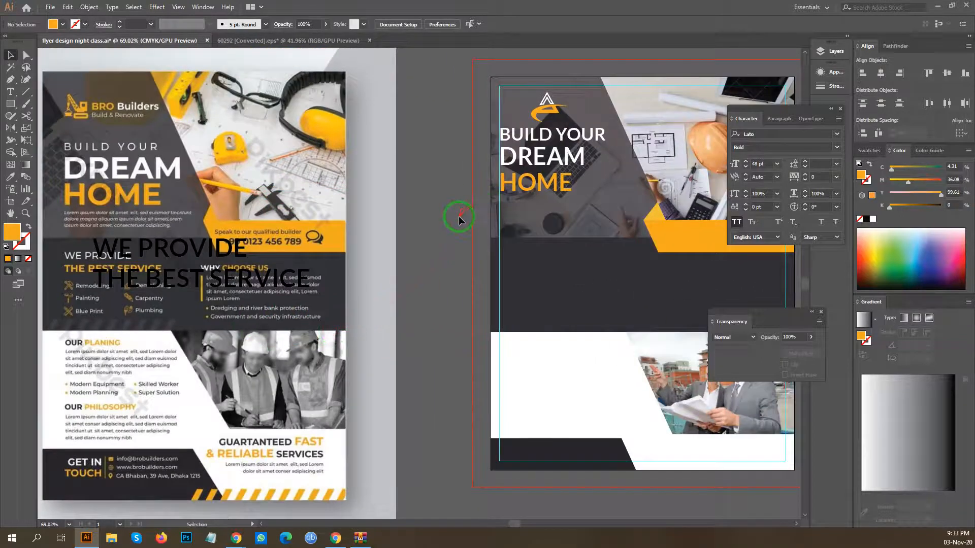
left_click_drag(425, 229, 264, 272)
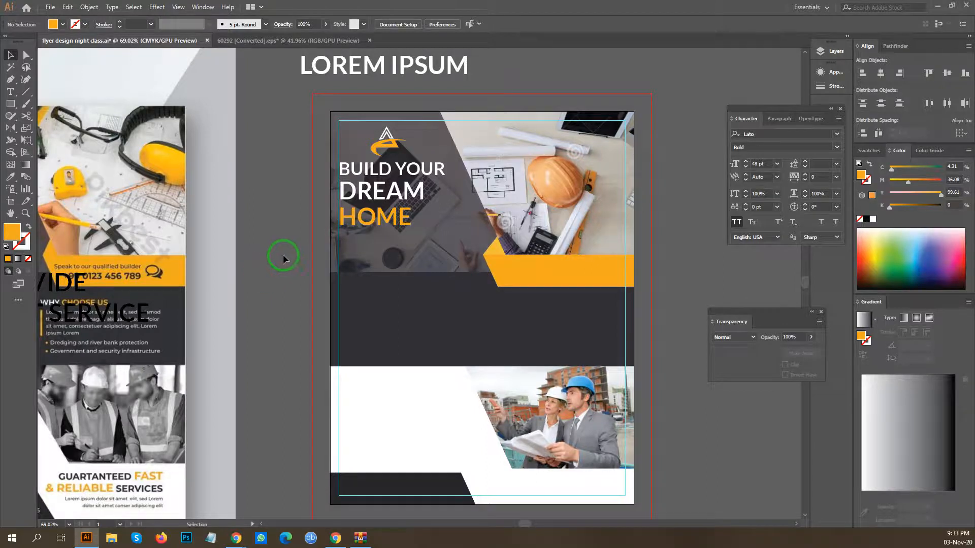
Create a text area about 4.45 by 1 in beneath HOME and paste the copied Lorem Ipsum text into it.
scroll(283, 259, "up", 5, "alt")
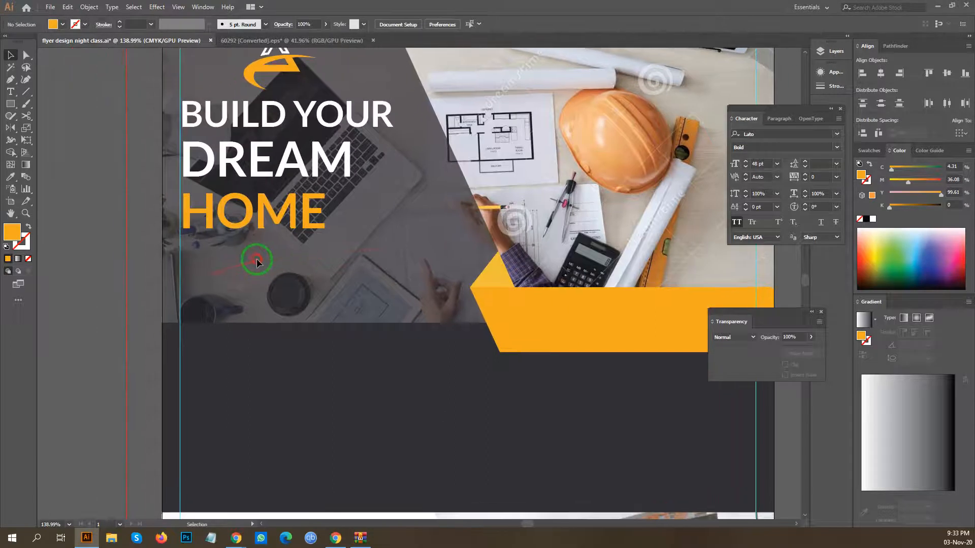
key("t")
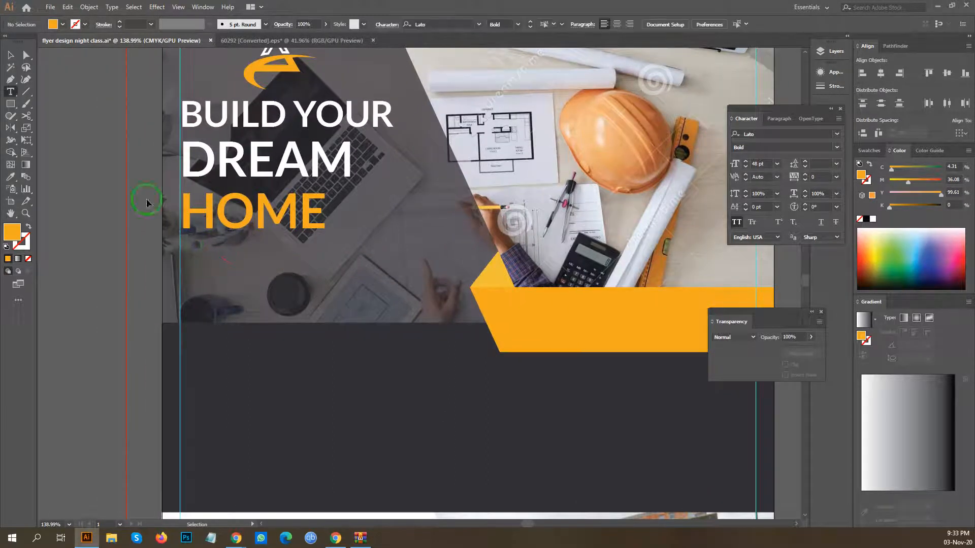
left_click_drag(186, 241, 505, 312)
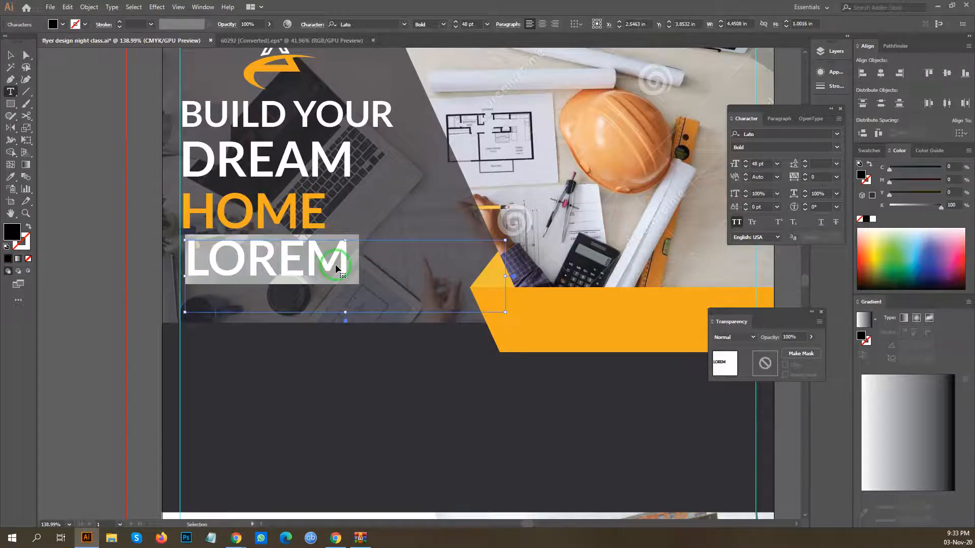
left_click(335, 265)
Set the pasted paragraph to Lato Regular at 12 pt and fill it with white.
left_click(10, 54)
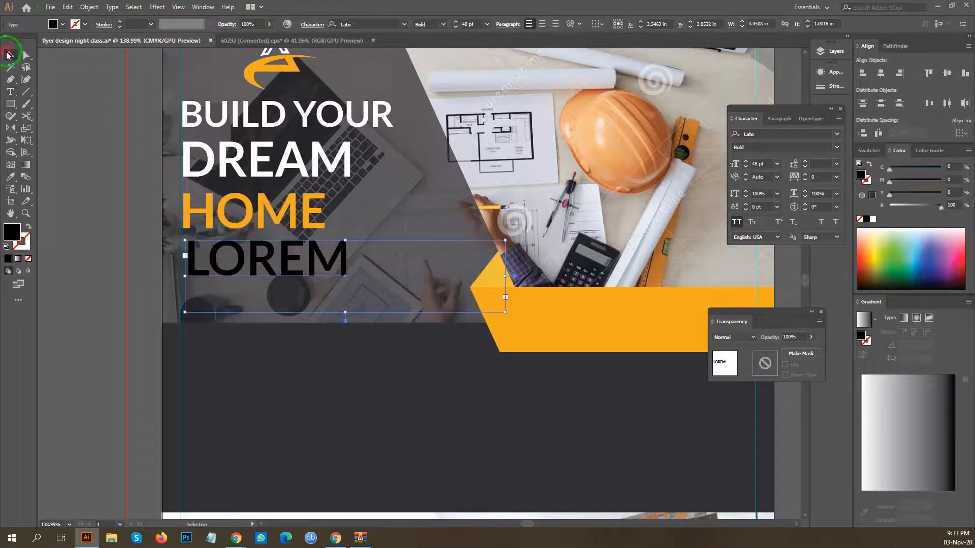
left_click(406, 290)
left_click(759, 147)
type("r")
key("Return")
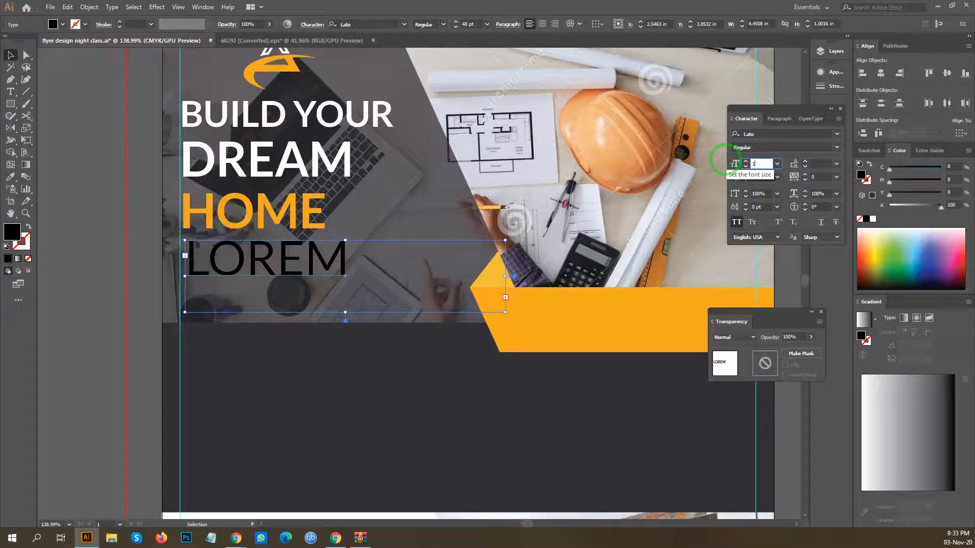
type("2")
key("Return")
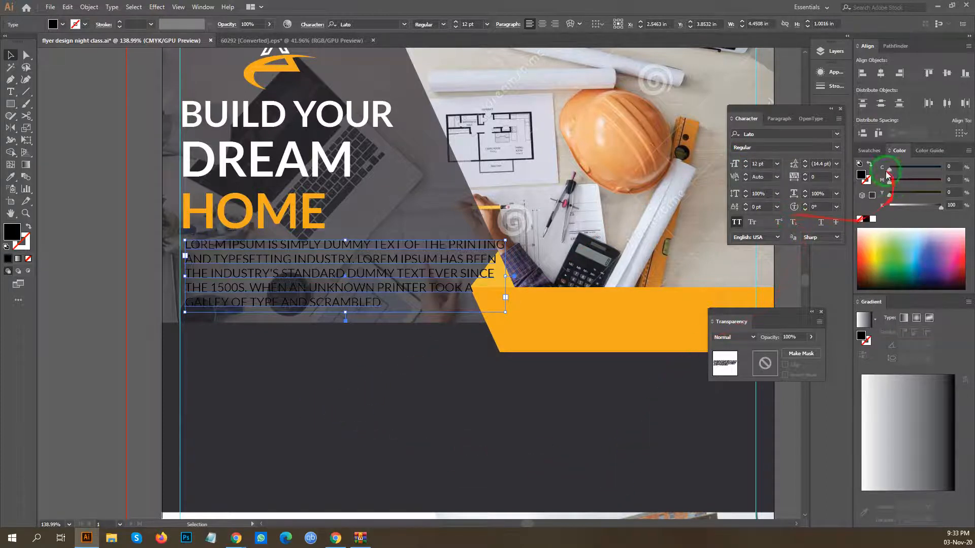
left_click(873, 220)
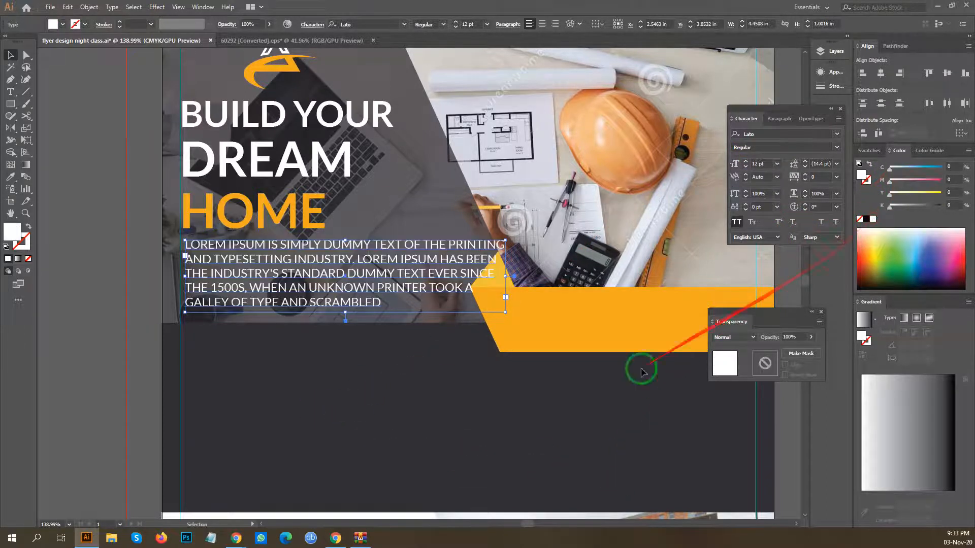
left_click(121, 299)
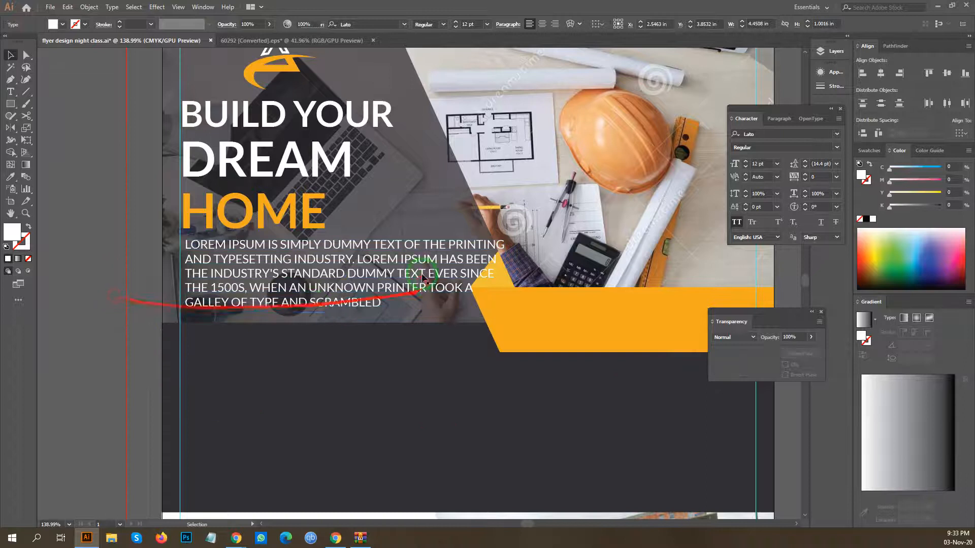
Turn off All Caps for the paragraph and align its left edge with the HOME text.
left_click(736, 222)
left_click_drag(143, 279, 335, 209)
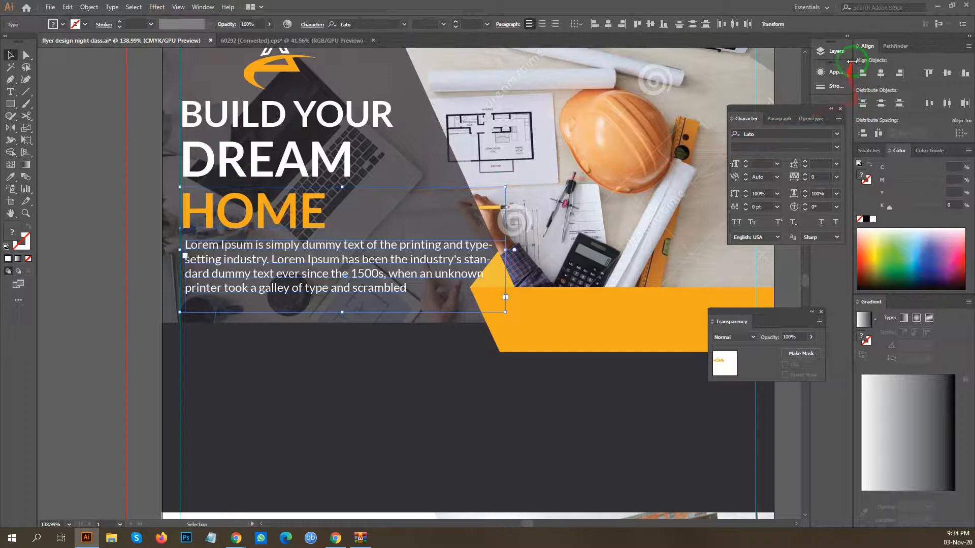
left_click(862, 75)
left_click(109, 303)
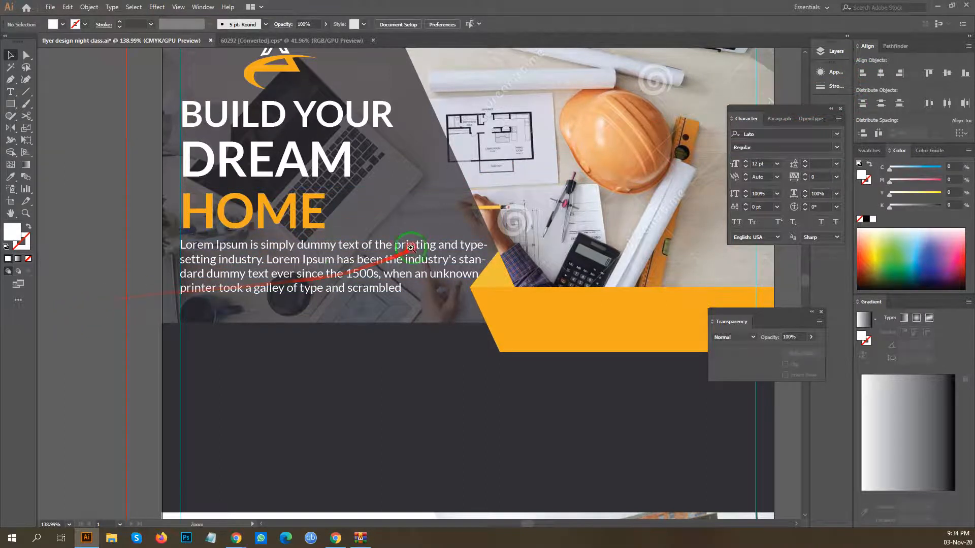
Enlarge the paragraph's text frame to about 6.3 in wide and 1.47 in high, keeping its upper-left corner in place.
key("ctrl+space")
left_click_drag(413, 247, 283, 260)
left_click_drag(430, 226, 579, 239)
left_click(428, 298)
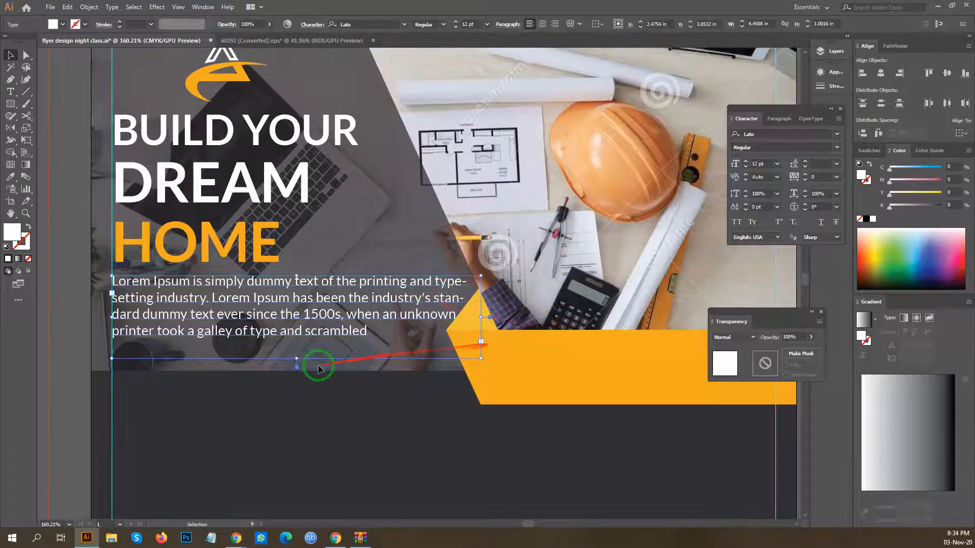
left_click_drag(296, 358, 299, 397)
left_click_drag(481, 338, 635, 336)
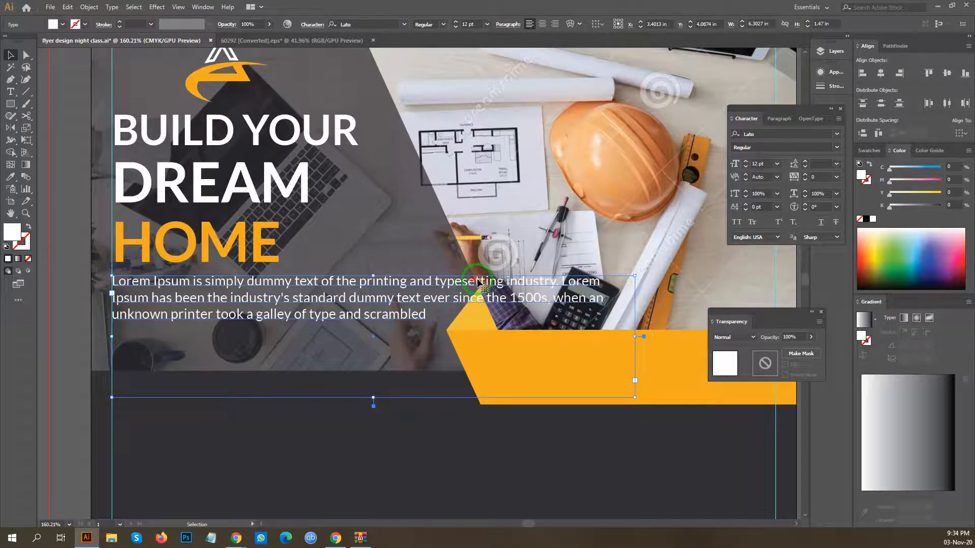
Show the rulers and place a vertical guide along the left edge of the reference flyer's headline and paragraph.
scroll(578, 240, "down", 5)
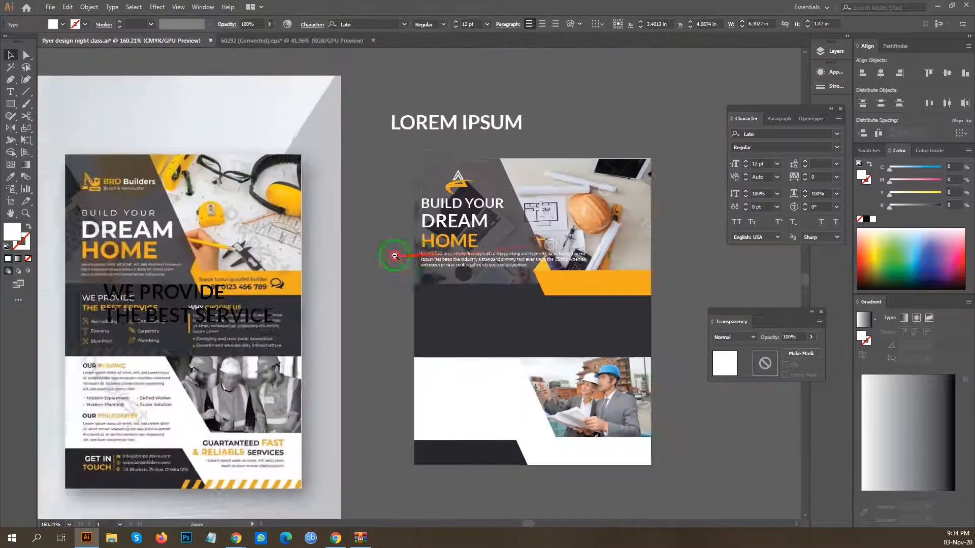
scroll(213, 262, "up", 3)
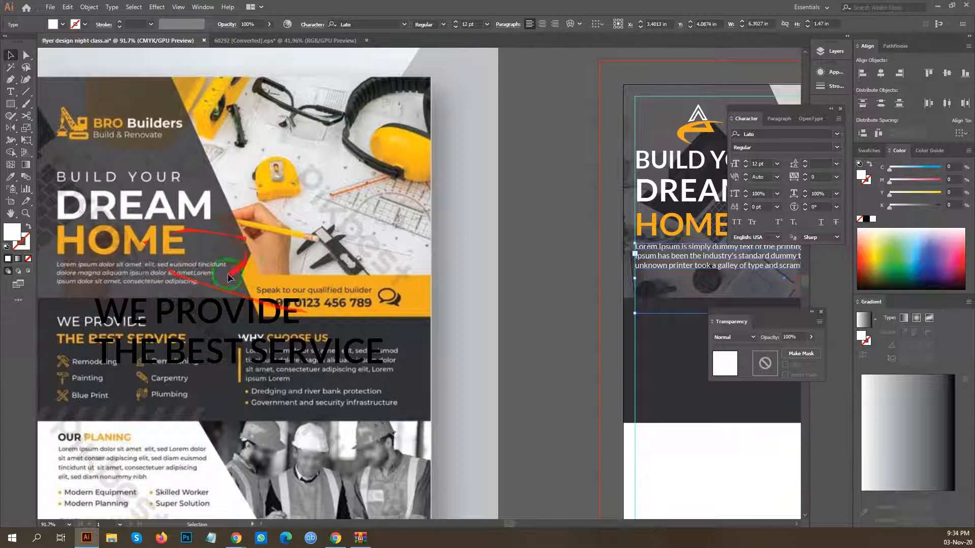
scroll(446, 314, "down", 3)
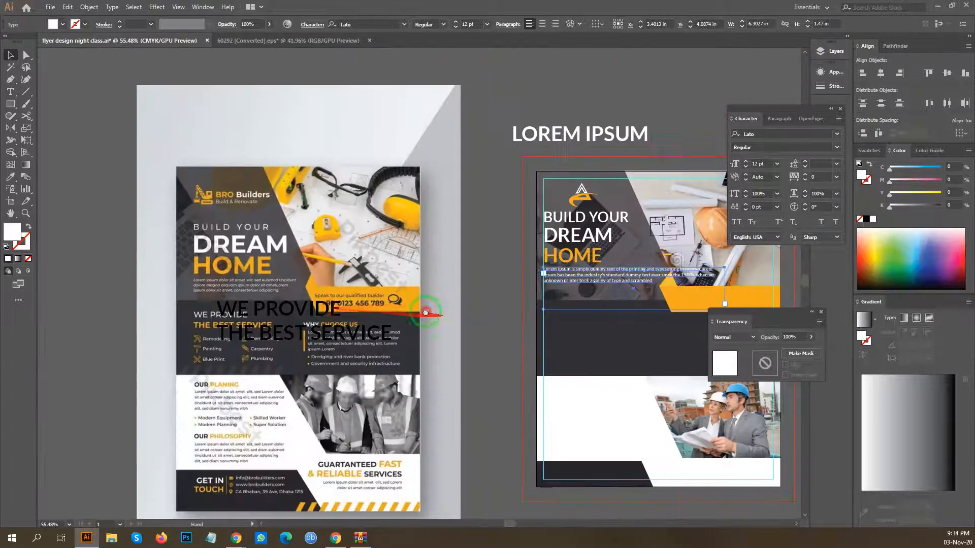
scroll(333, 289, "up", 3)
left_click_drag(489, 234, 500, 233)
left_click(141, 248)
left_click_drag(339, 240, 430, 244)
scroll(217, 239, "up", 5)
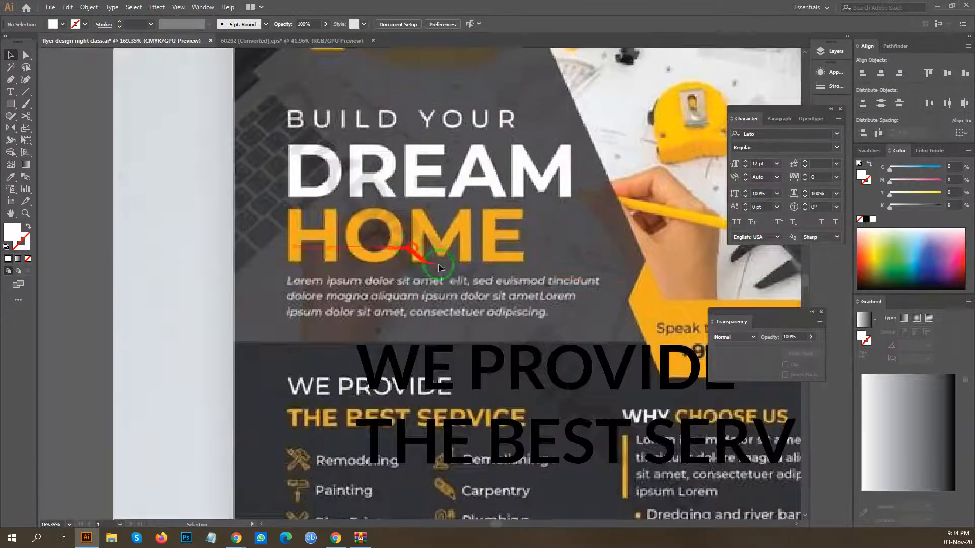
key("ctrl+r")
left_click_drag(36, 315, 120, 295)
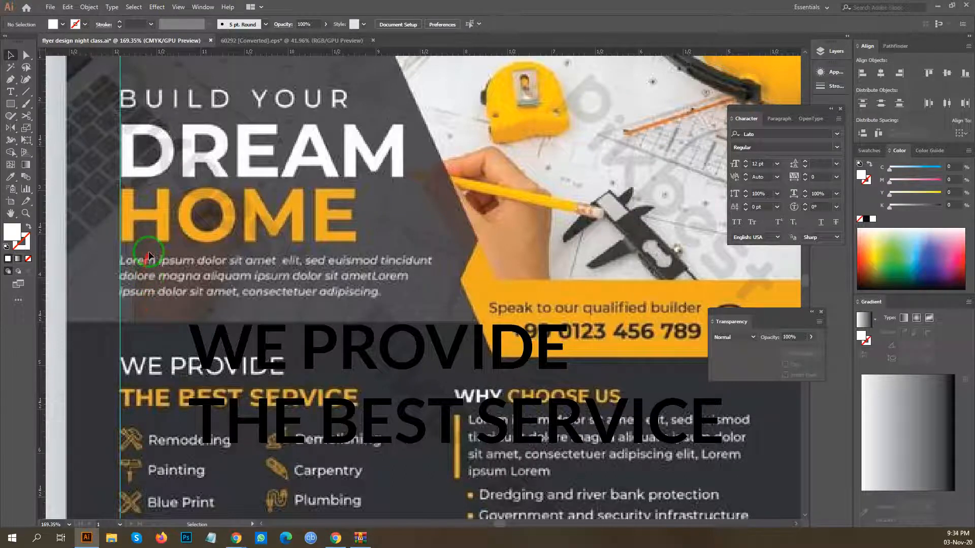
Align the left edges of the BUILD YOUR and DREAM texts and the Lorem Ipsum paragraph on the new flyer.
left_click_drag(118, 273, 207, 133)
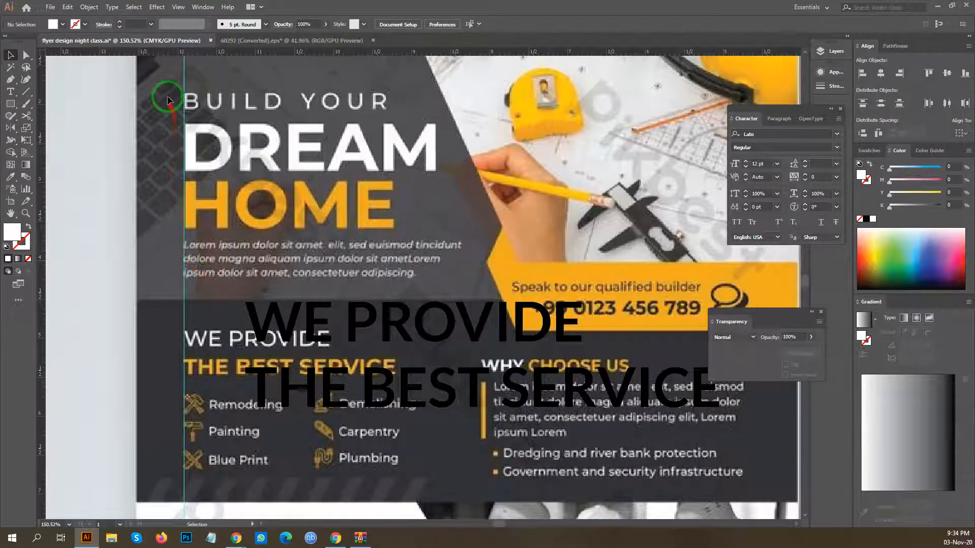
left_click_drag(360, 207, 241, 221)
left_click_drag(413, 234, 133, 214)
left_click_drag(399, 189, 208, 274)
left_click_drag(178, 197, 241, 194)
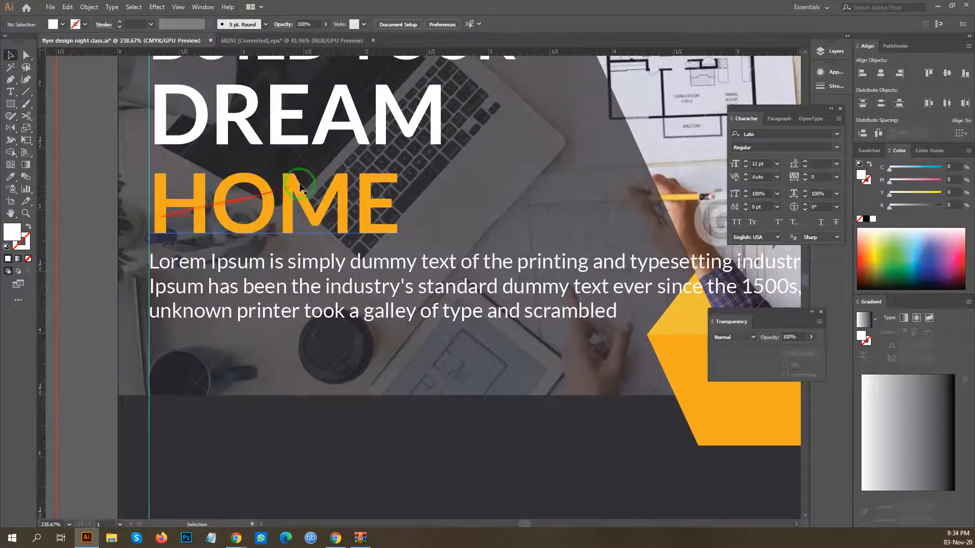
left_click_drag(321, 177, 282, 190)
left_click(228, 129)
left_click(219, 86, "shift")
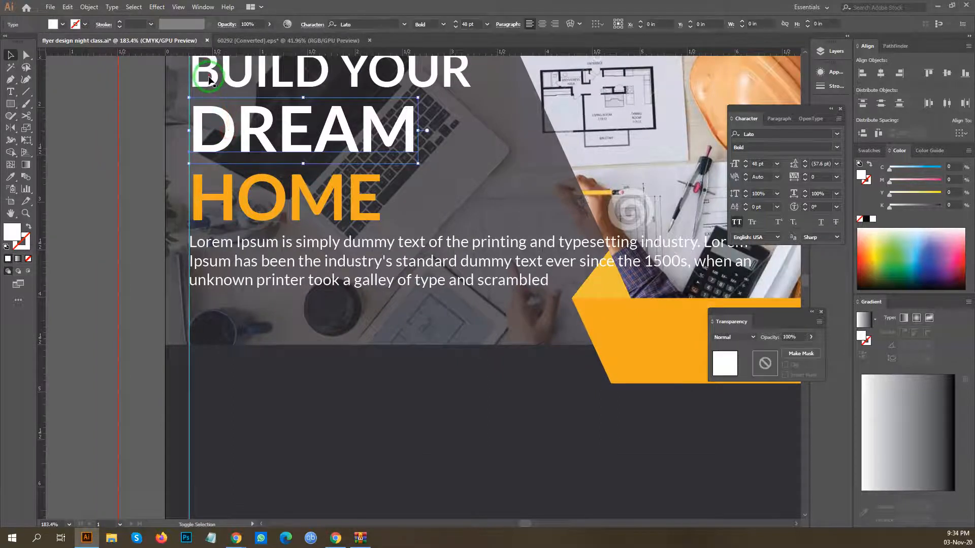
left_click(228, 241, "shift")
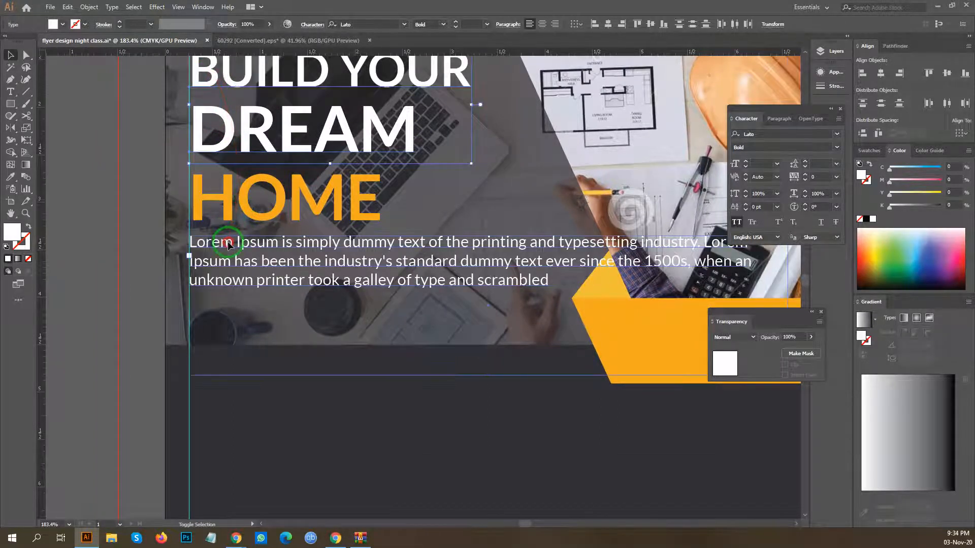
left_click(862, 74)
left_click(114, 185)
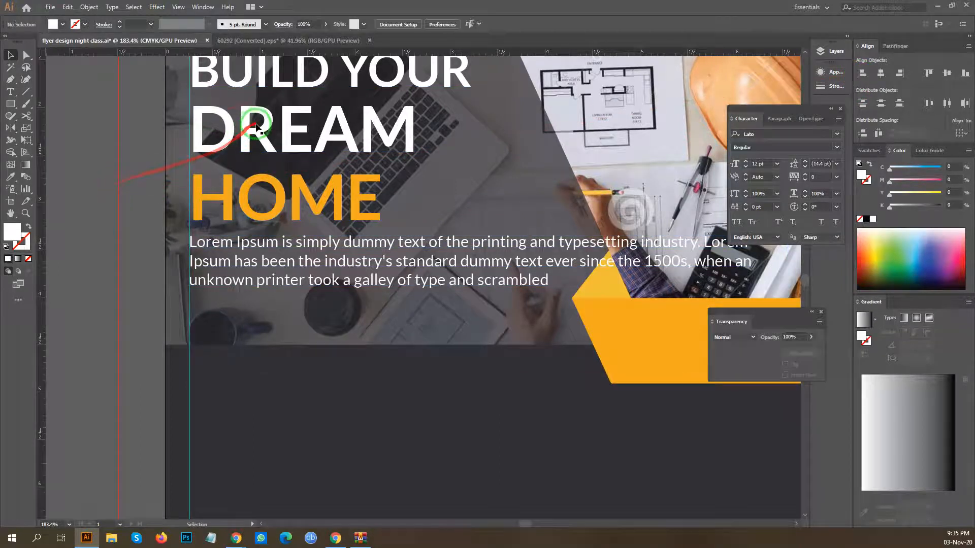
Break the paragraph's lines after "printing and", "industry's" and "when an" so the text stays within the dark overlay.
scroll(218, 132, "up", 1)
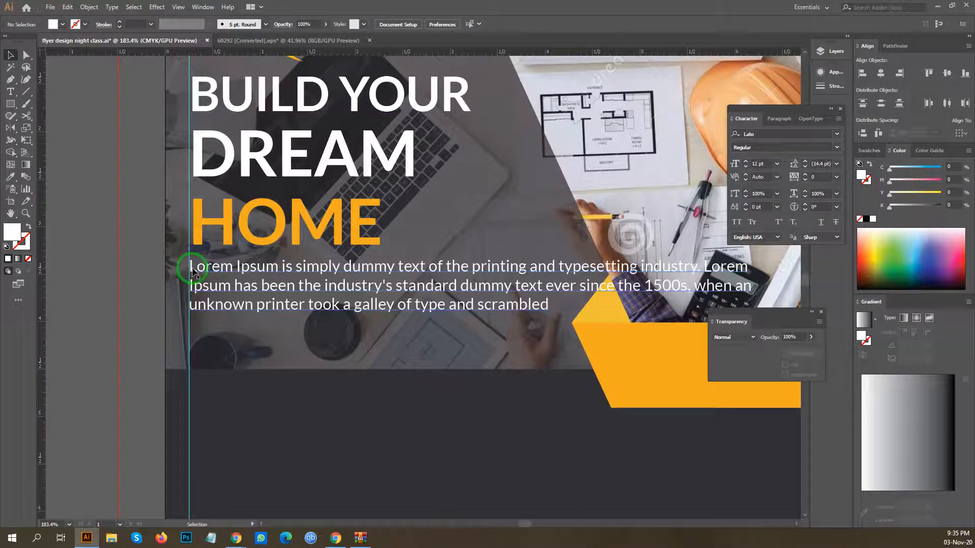
scroll(398, 274, "down", 2)
left_click_drag(390, 272, 357, 271)
scroll(357, 269, "up", 5)
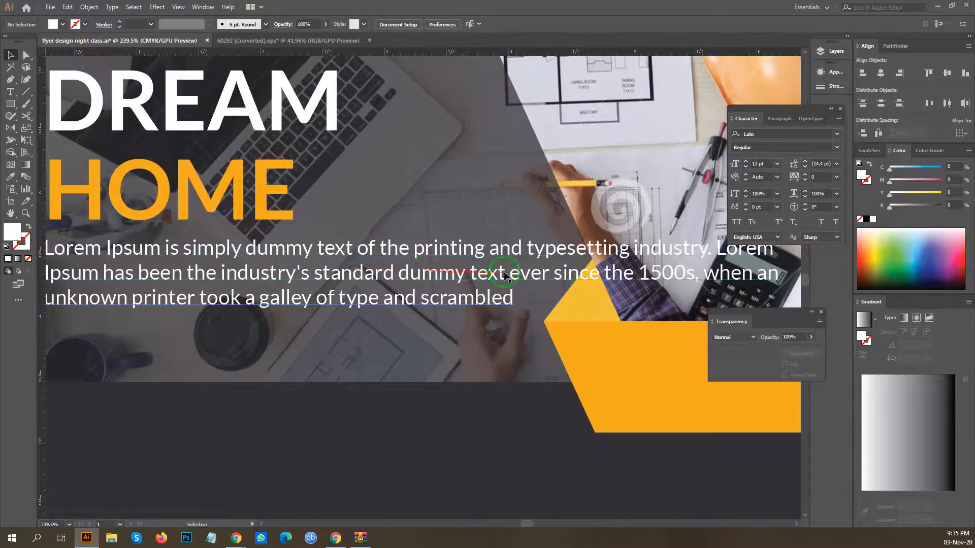
scroll(505, 276, "down", 2)
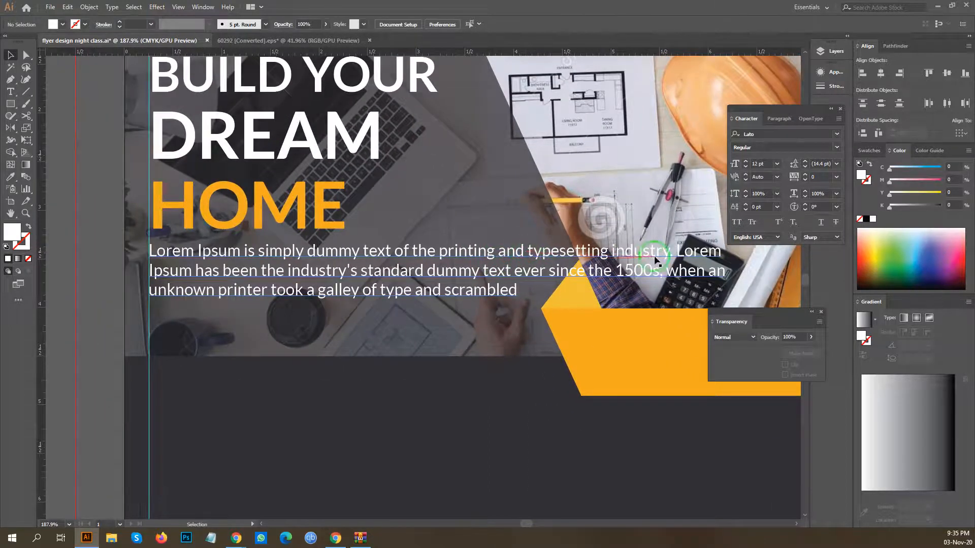
double_click(458, 274)
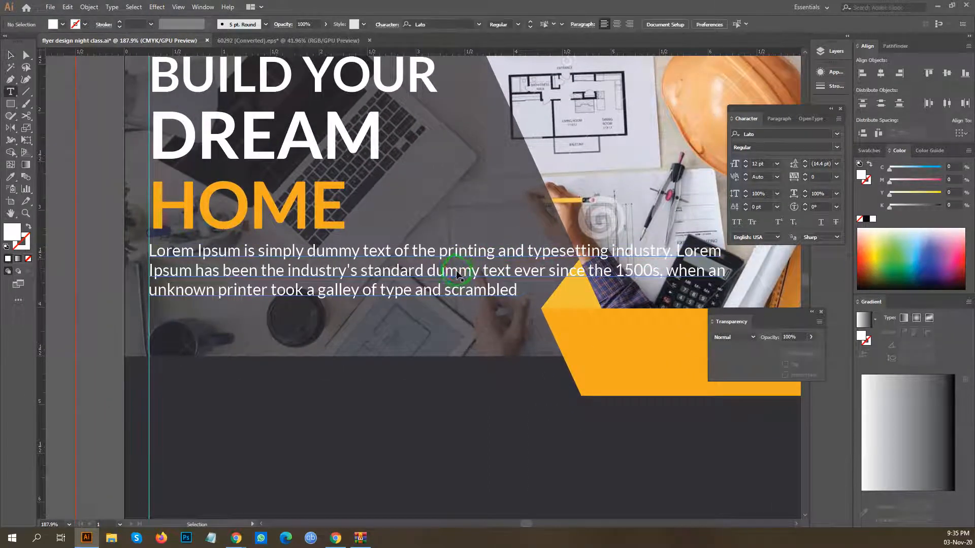
left_click(529, 252)
key("BackSpace")
key("Return")
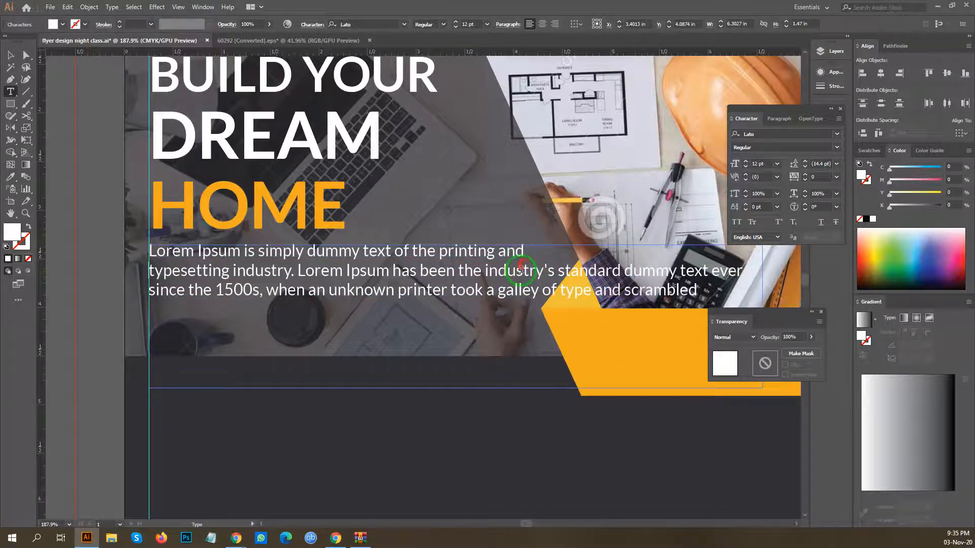
key("BackSpace")
key("Return")
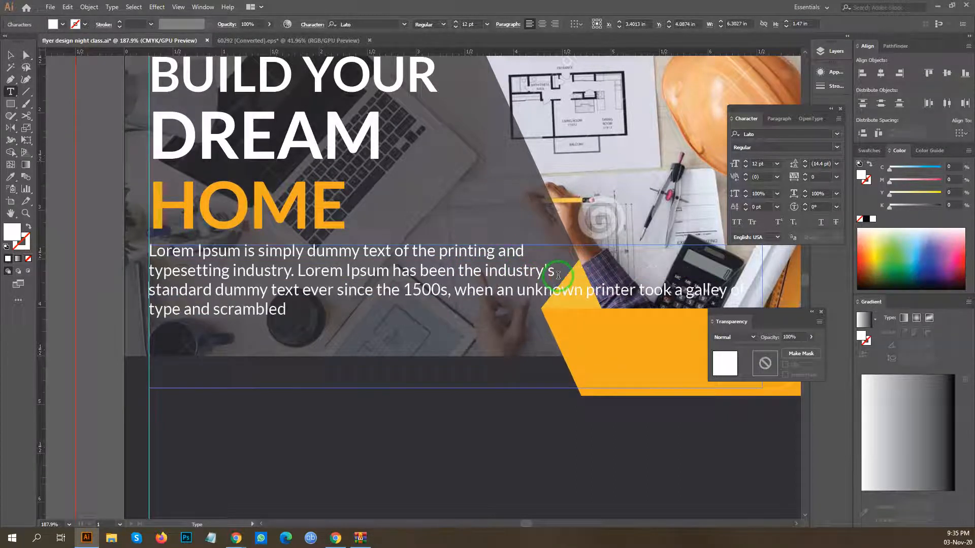
key("BackSpace")
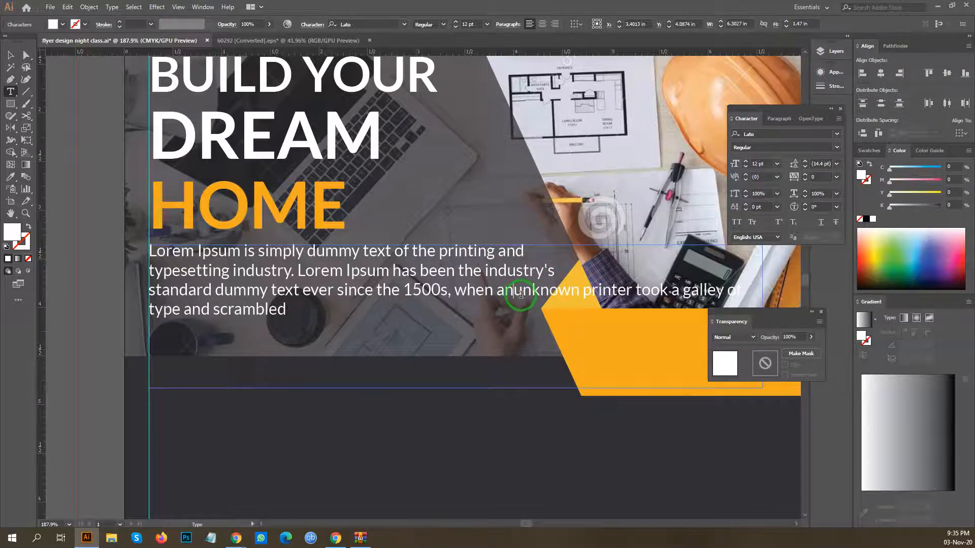
key("Return")
left_click(8, 62)
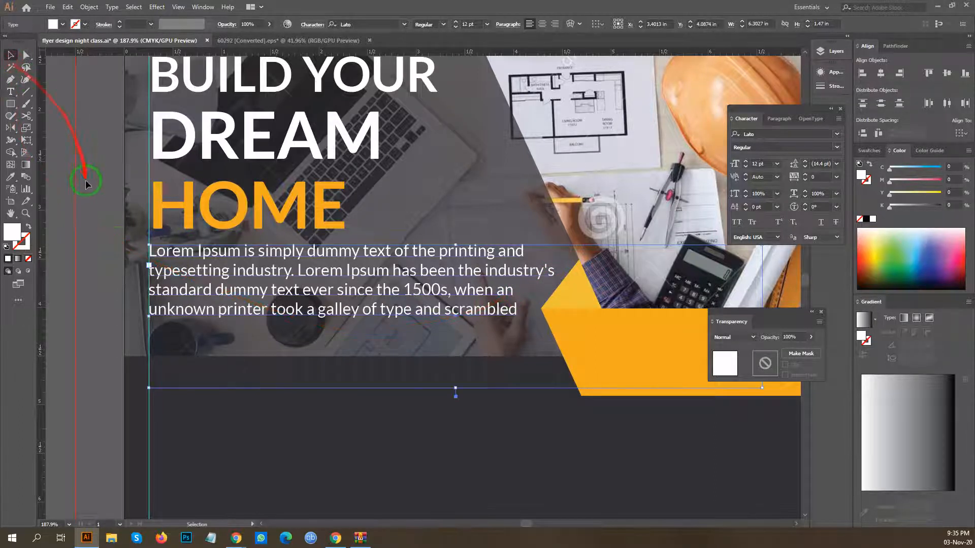
Shrink the paragraph's text frame to about 4.27 in wide and 1.11 in high, keeping its upper-left corner in place.
scroll(391, 231, "down", 2)
left_click(466, 283)
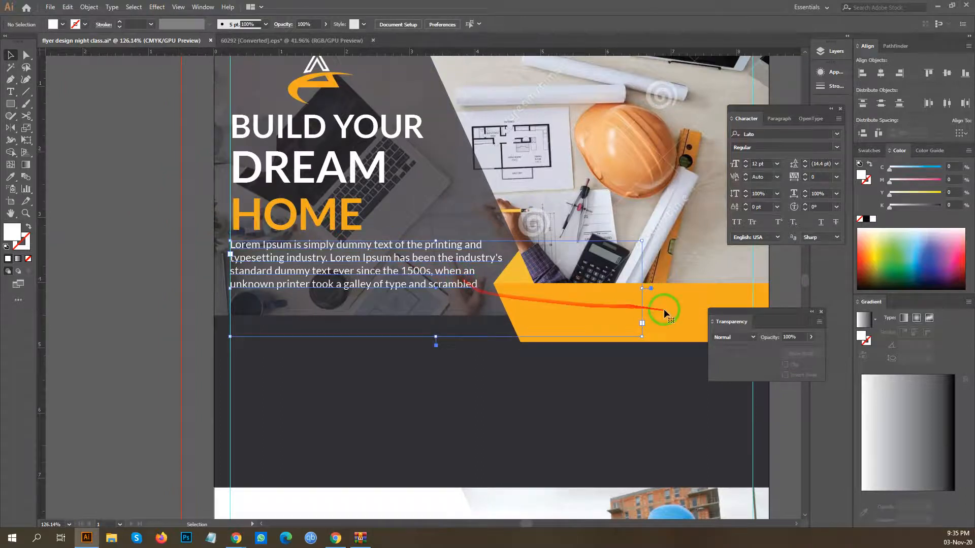
left_click_drag(642, 288, 508, 281)
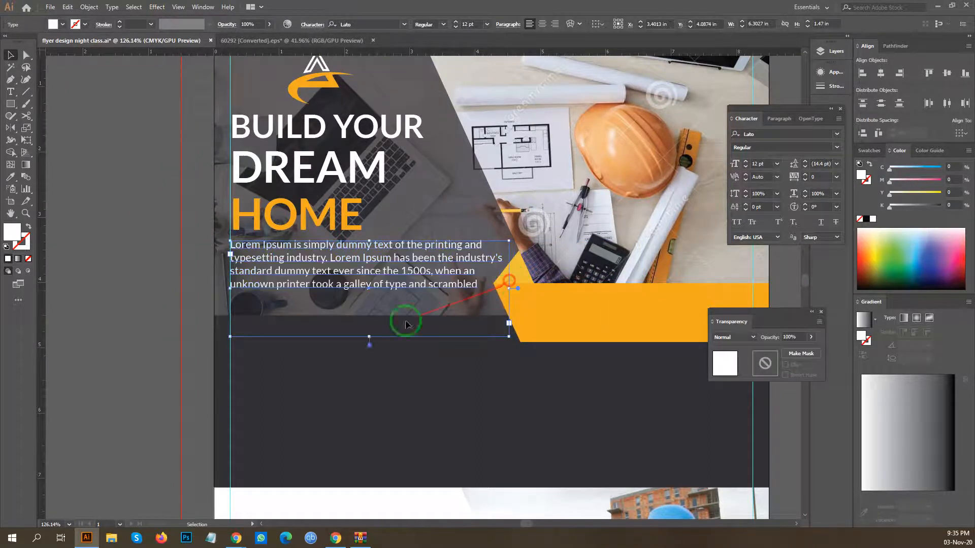
left_click_drag(370, 334, 365, 313)
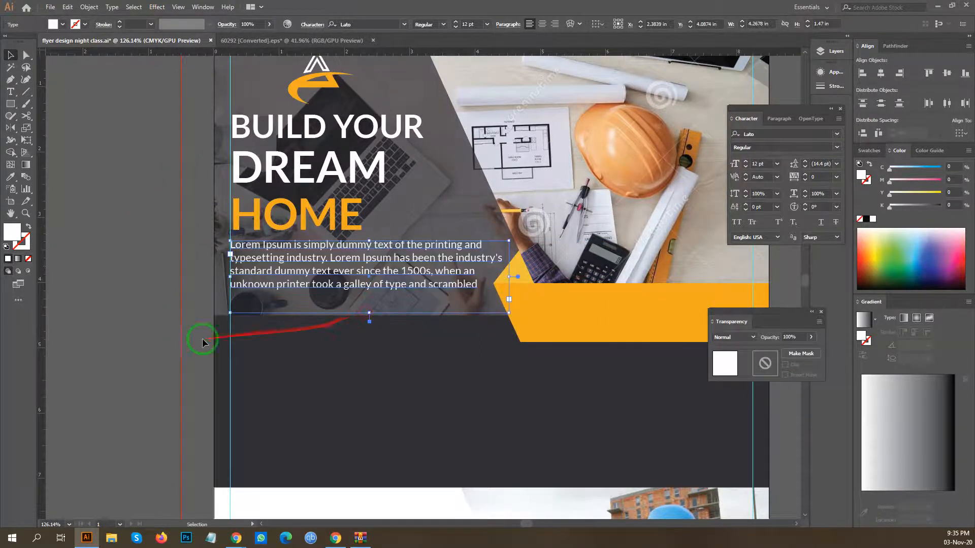
left_click(143, 306)
Examine the paragraph's line spacing and its fit beneath the HOME headline.
scroll(423, 250, "down", 2)
scroll(422, 250, "up", 4)
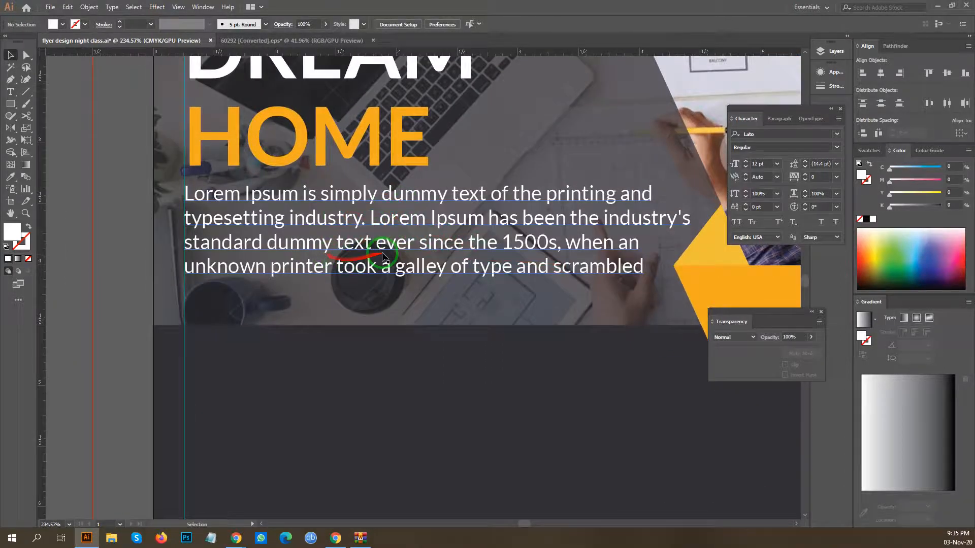
scroll(496, 208, "down", 4)
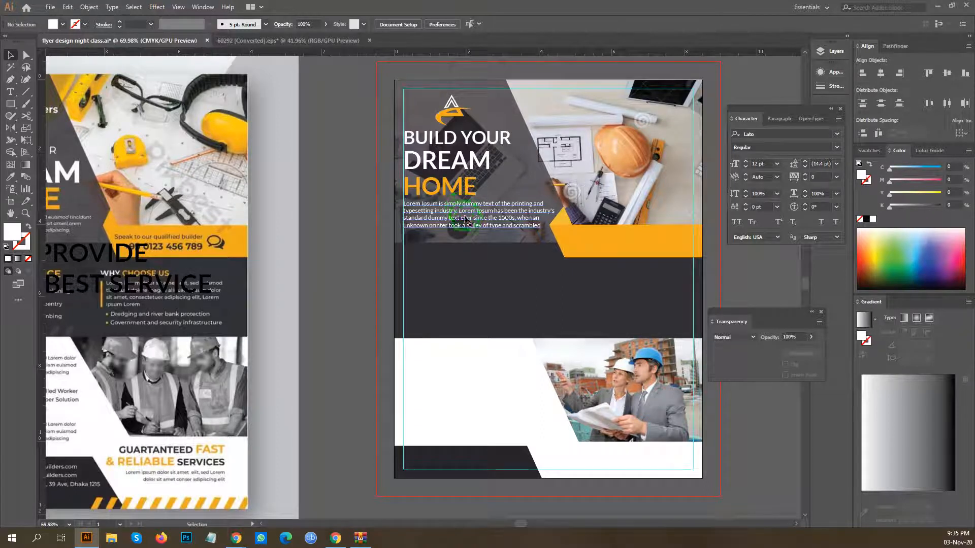
left_click(469, 223)
left_click_drag(473, 221, 624, 196)
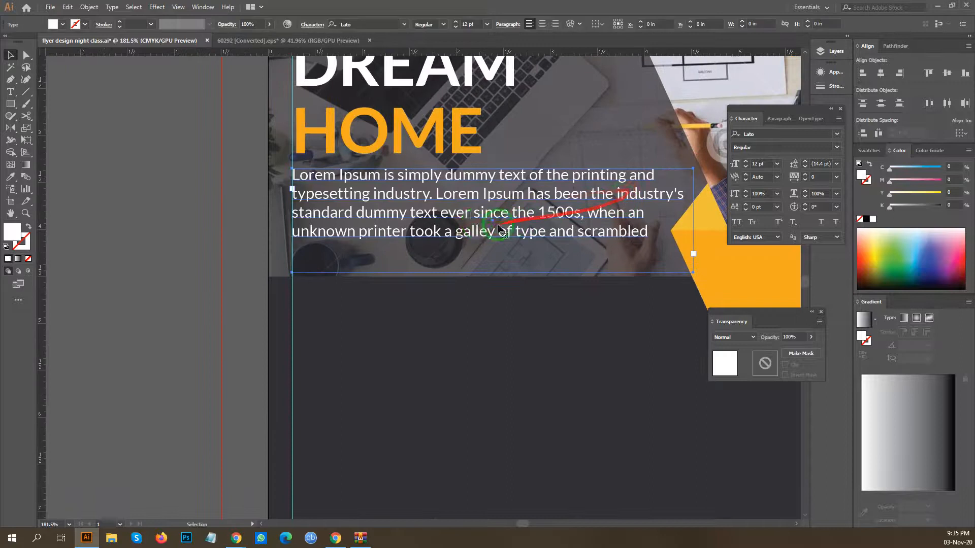
left_click_drag(449, 220, 570, 200)
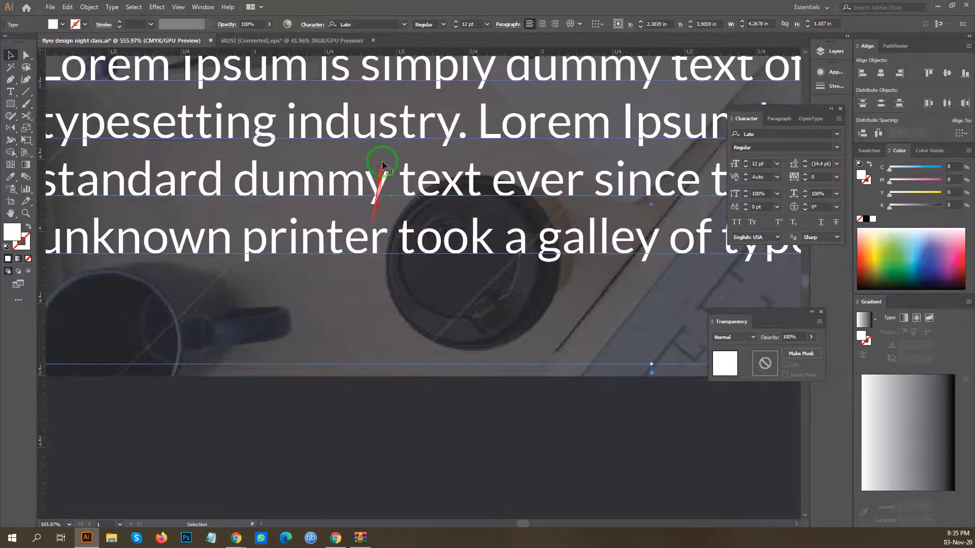
left_click_drag(496, 145, 370, 157)
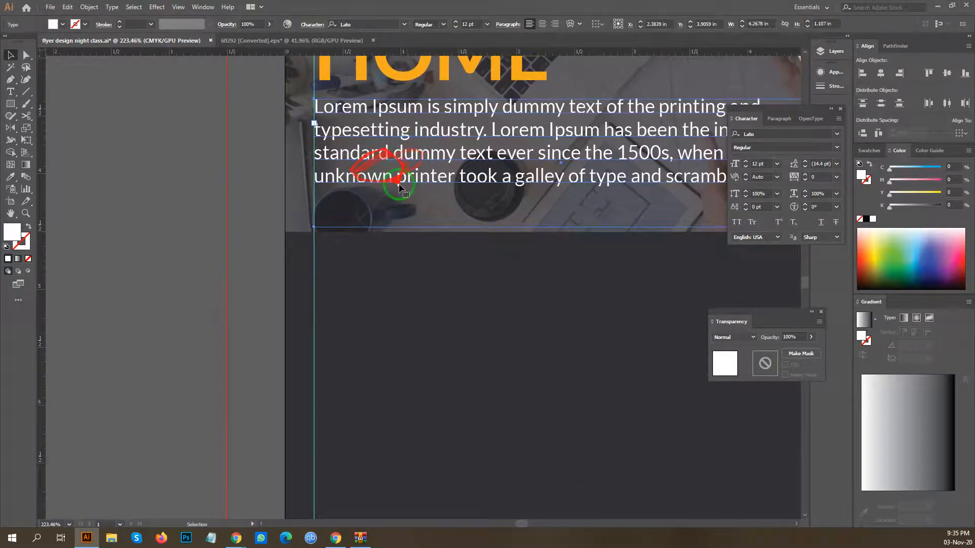
left_click(210, 211)
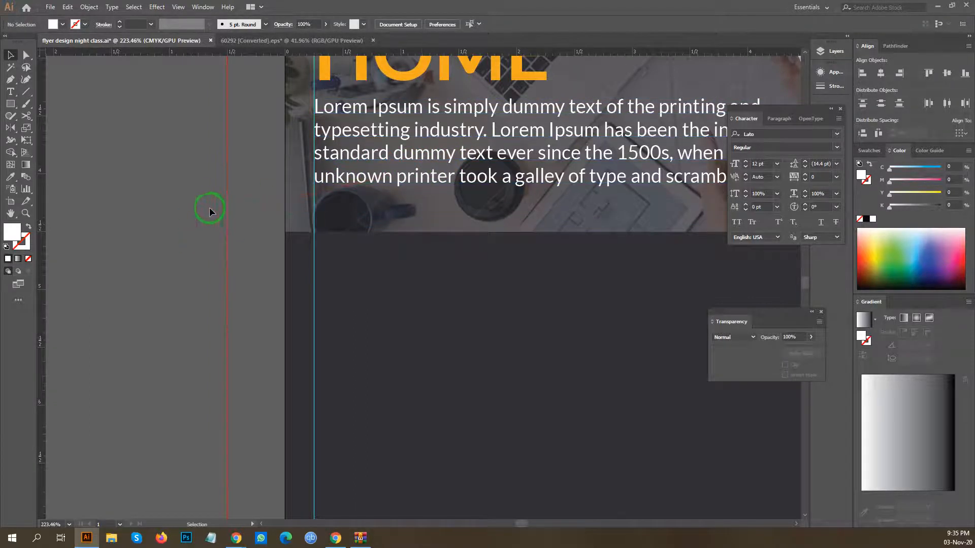
Select the paragraph and work out its leading in the Calculator by multiplying 12 by 1.21.
left_click(459, 159)
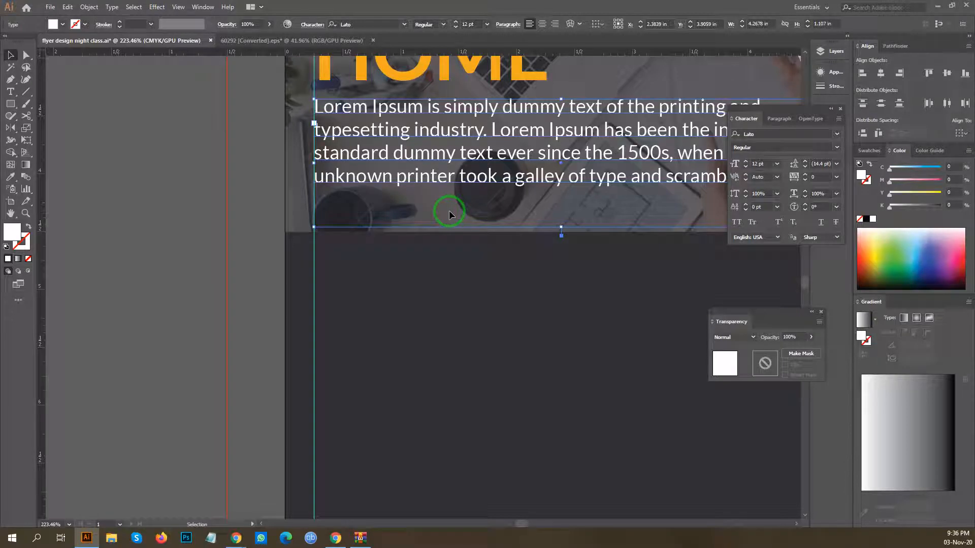
left_click(36, 539)
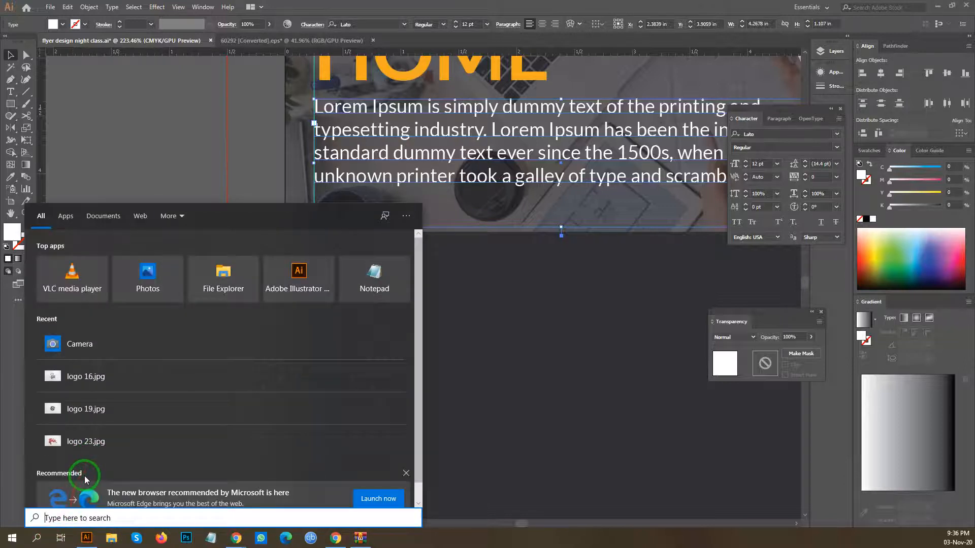
type("cal")
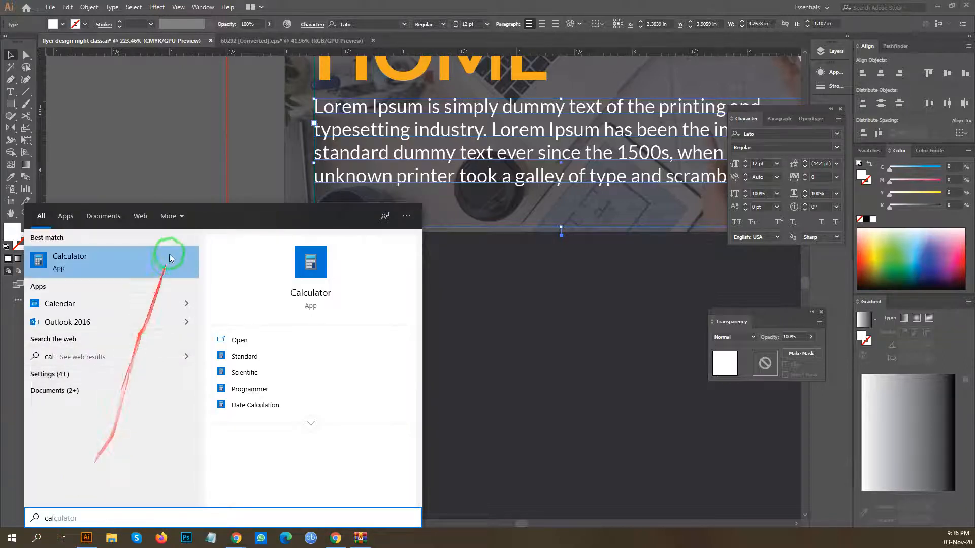
left_click(138, 258)
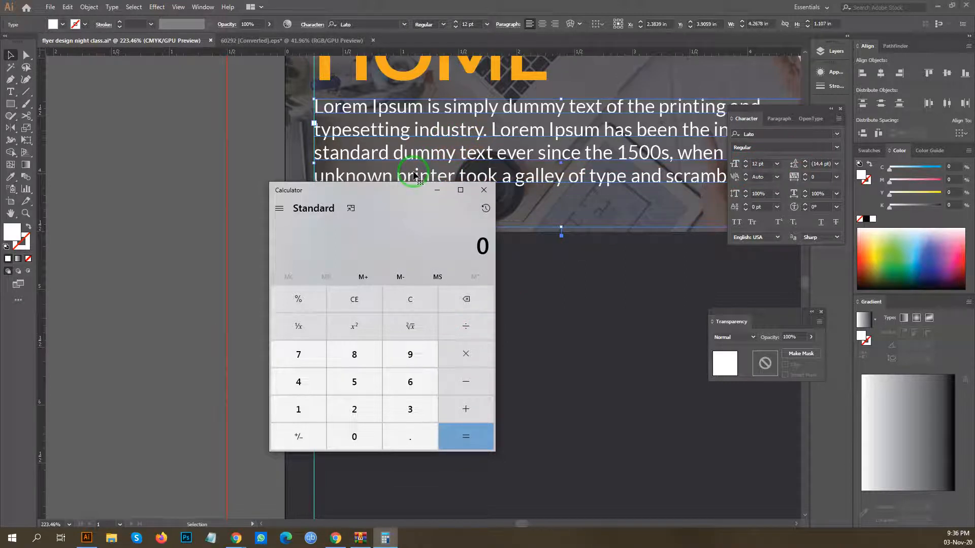
left_click(304, 409)
left_click(354, 409)
left_click(467, 355)
left_click(304, 408)
left_click(405, 434)
left_click(354, 412)
left_click(300, 409)
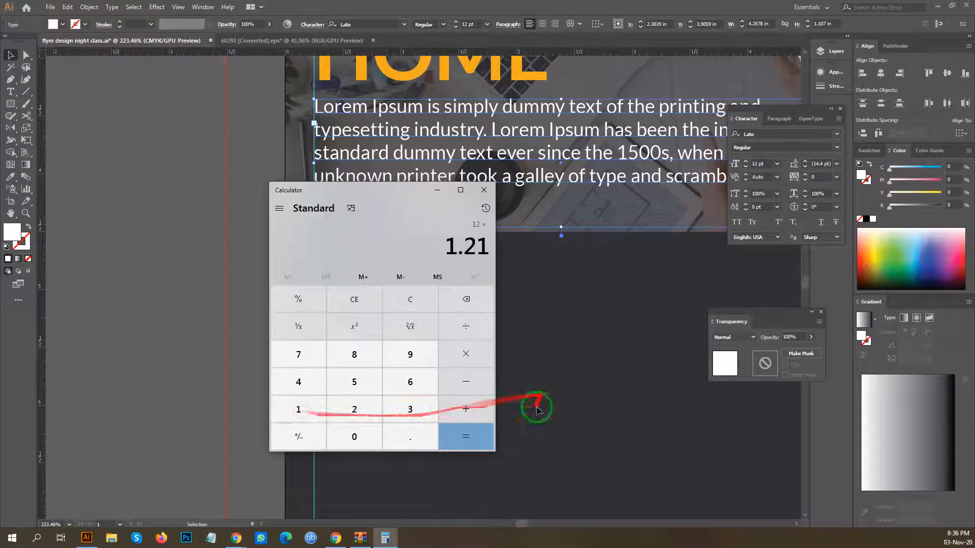
left_click(467, 436)
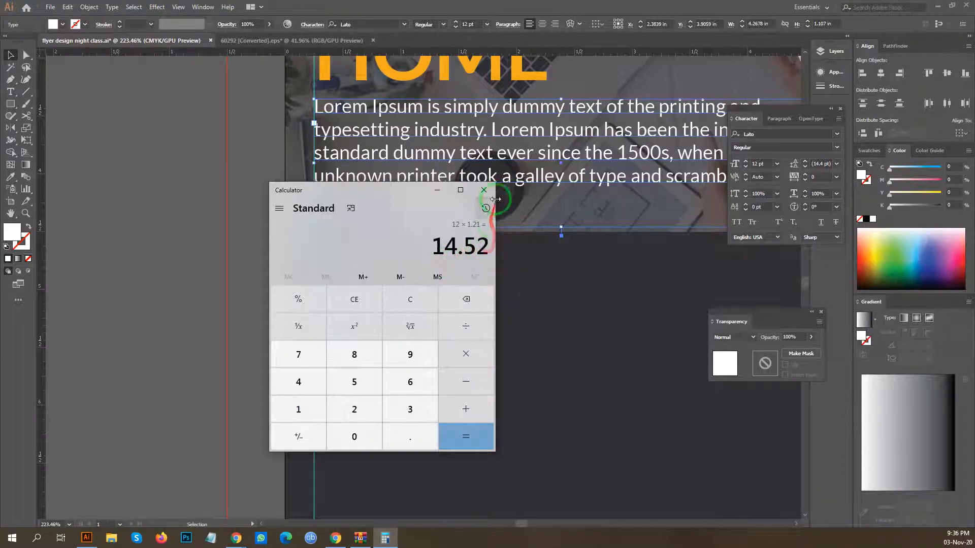
left_click(484, 191)
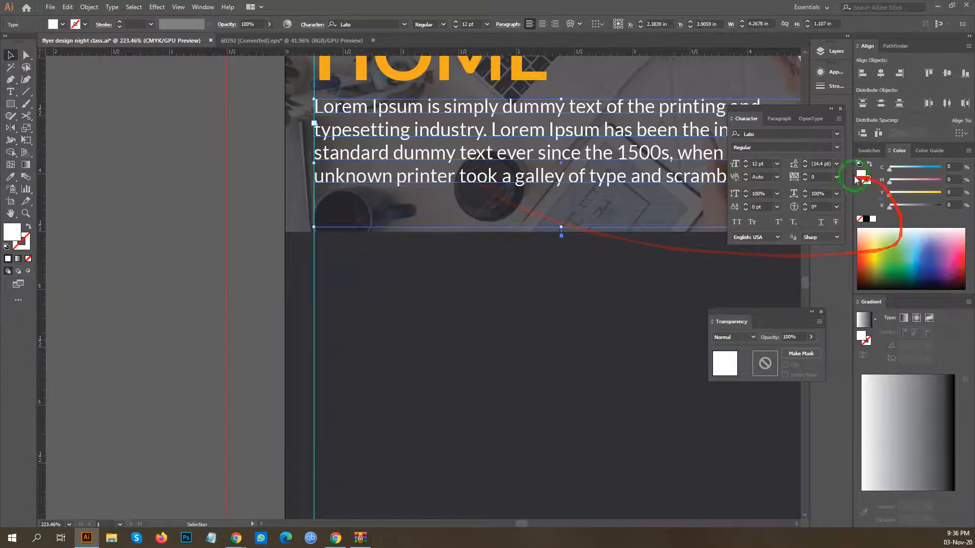
Set the paragraph's leading to 14.52 pt.
left_click(821, 164)
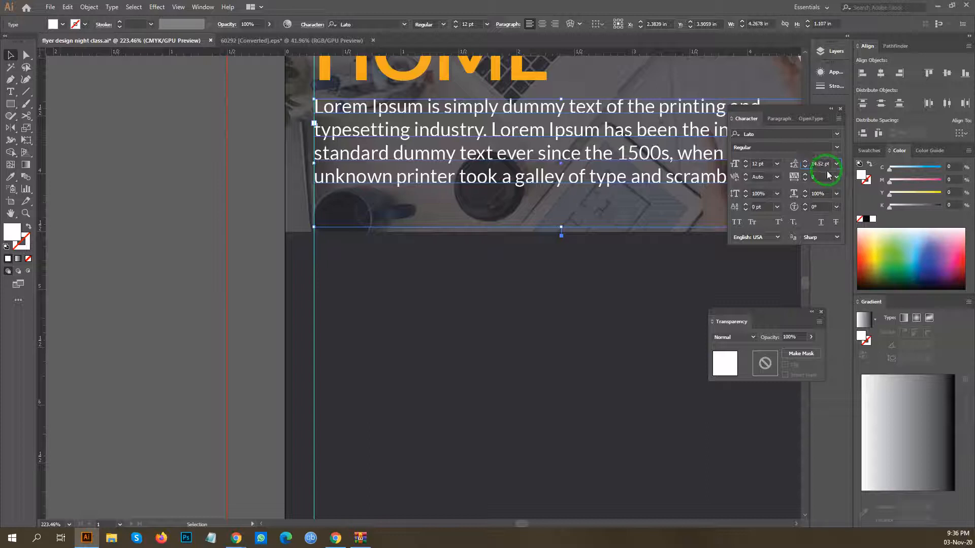
left_click(262, 227)
left_click(423, 134)
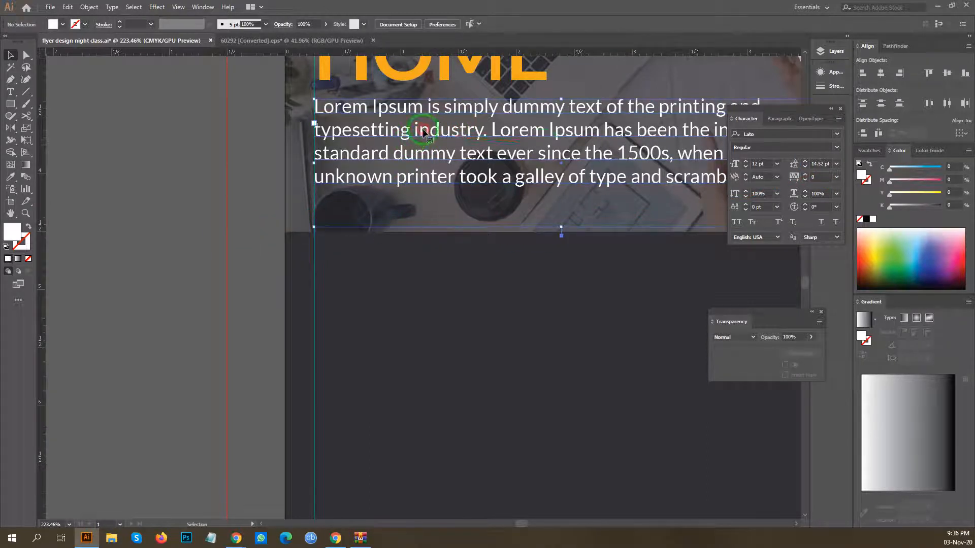
left_click(269, 235)
scroll(459, 213, "down", 3)
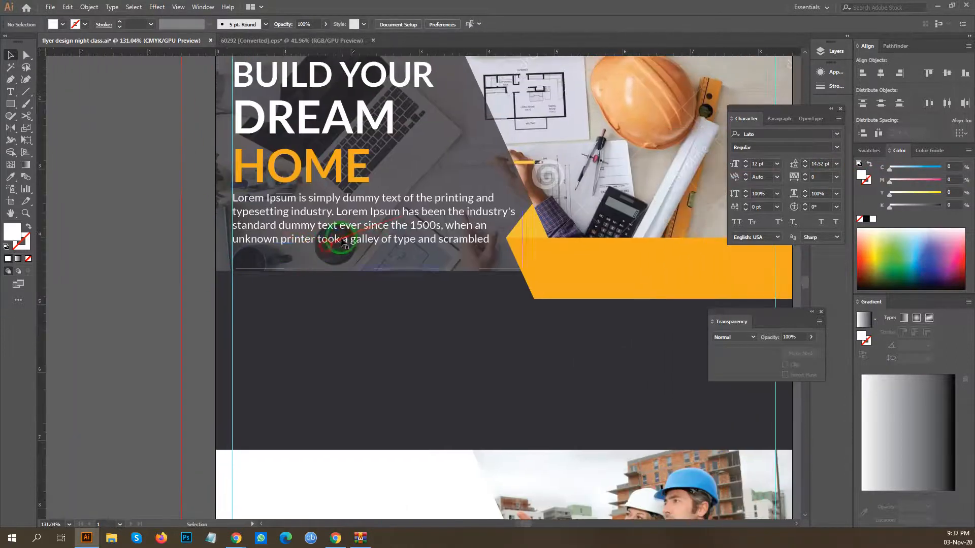
scroll(330, 247, "up", 3)
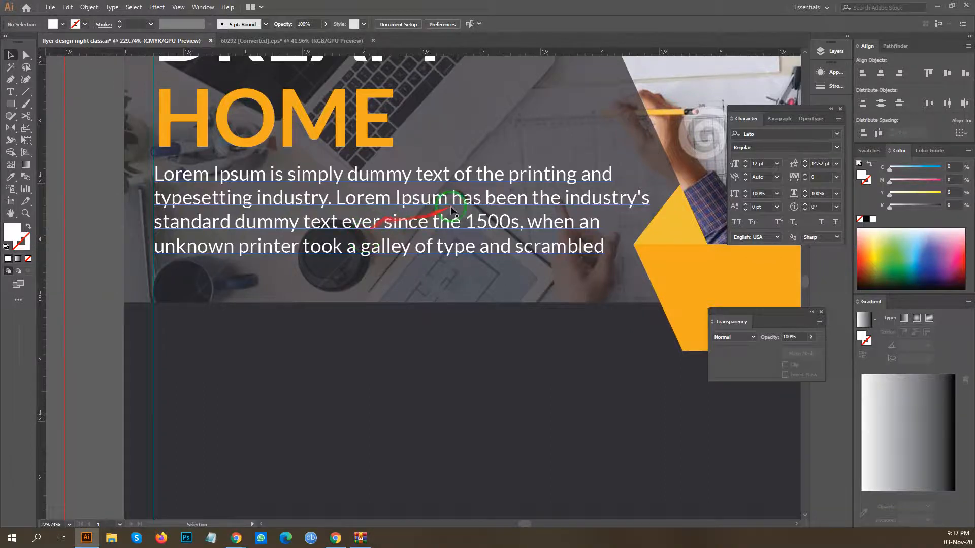
scroll(435, 218, "down", 4)
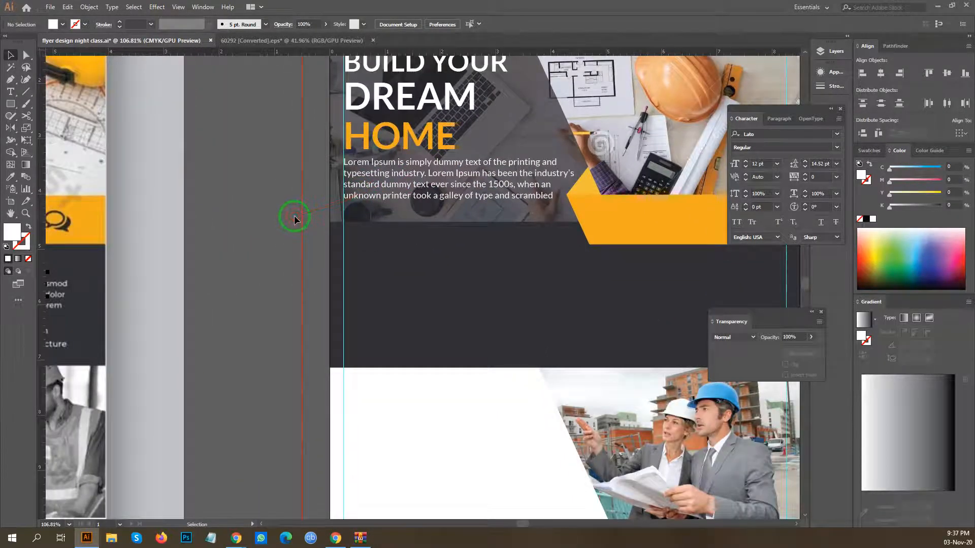
left_click_drag(301, 209, 209, 245)
left_click_drag(134, 270, 188, 257)
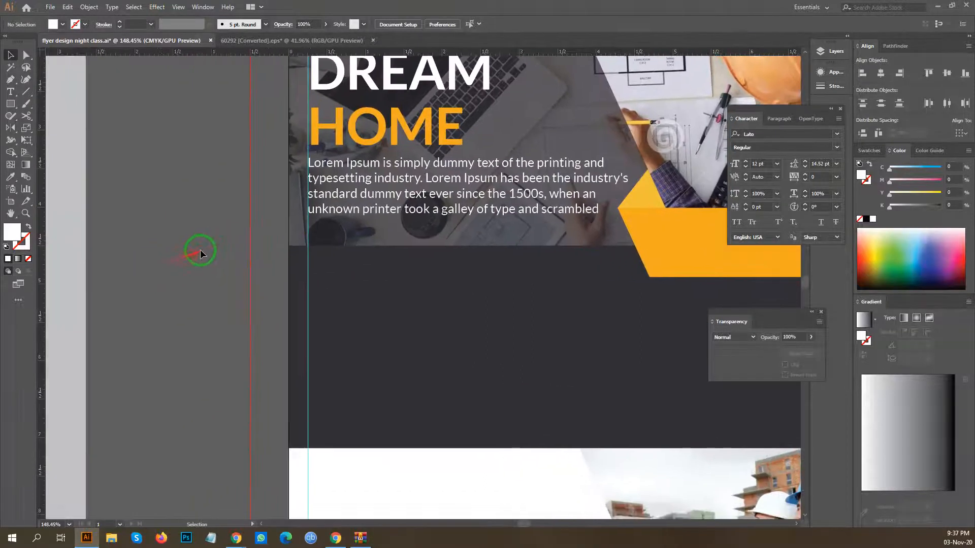
Compare the reference flyer's paragraph, heading placement and section layout with the recreated flyer.
left_click_drag(526, 219, 181, 264)
left_click_drag(120, 245, 217, 242)
mouse_move(188, 275)
left_mouse_down()
mouse_move(336, 279)
mouse_move(386, 187)
mouse_move(355, 152)
mouse_move(299, 272)
left_mouse_up()
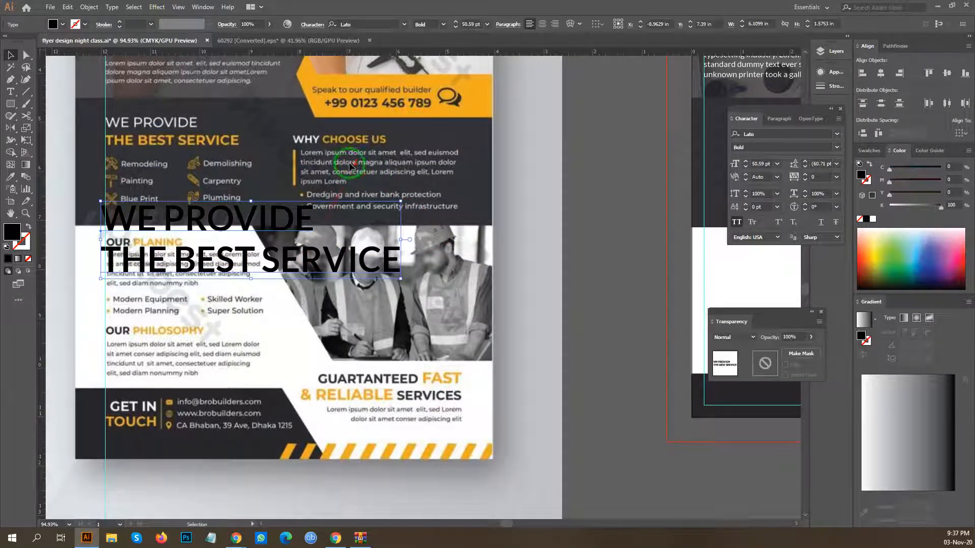
left_click_drag(354, 165, 392, 225)
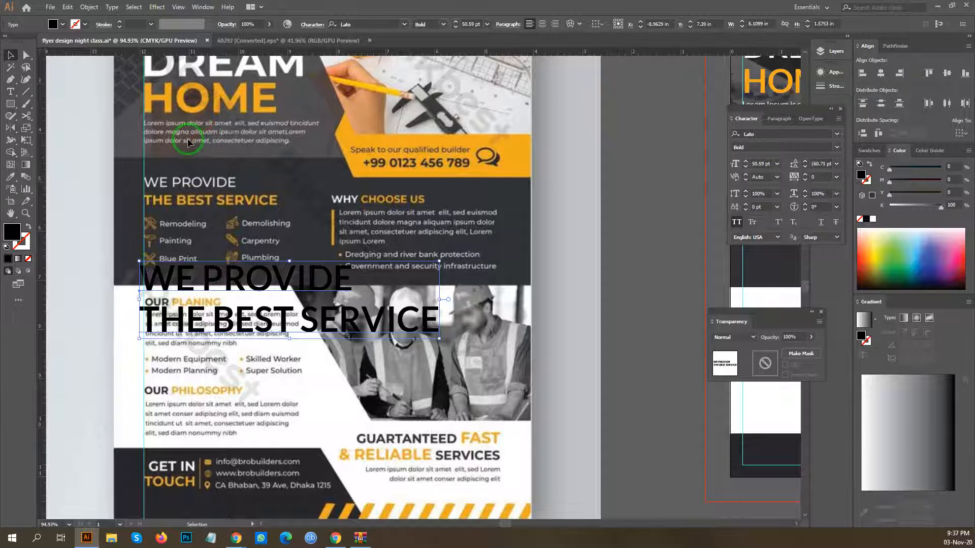
scroll(403, 155, "down", 2)
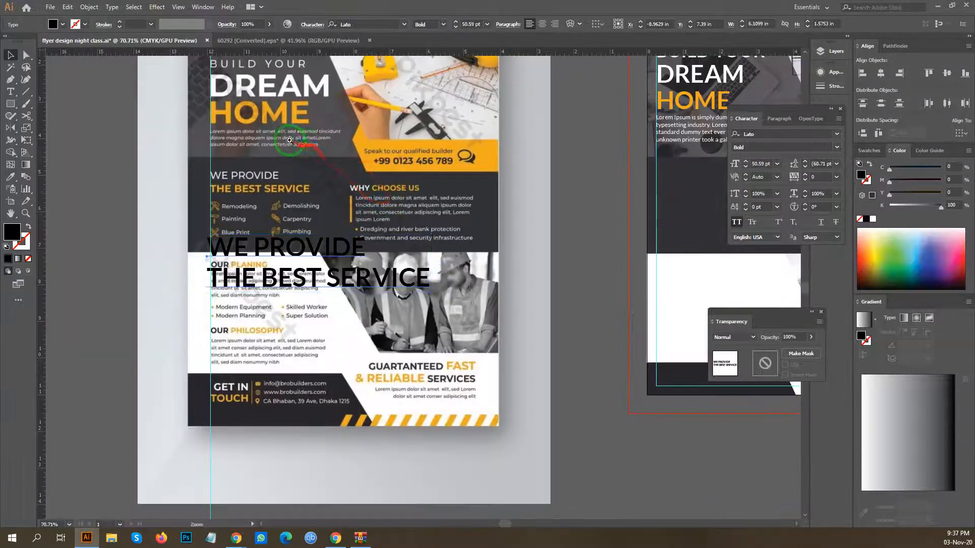
scroll(289, 140, "up", 3)
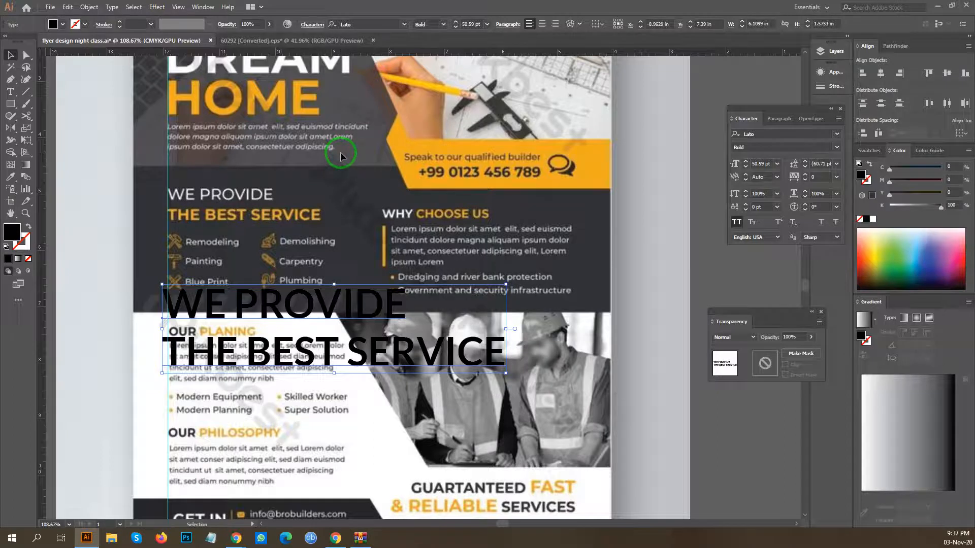
left_click(346, 159)
left_click_drag(587, 164, 436, 190)
left_click_drag(599, 165, 208, 208)
left_click_drag(333, 199, 357, 200)
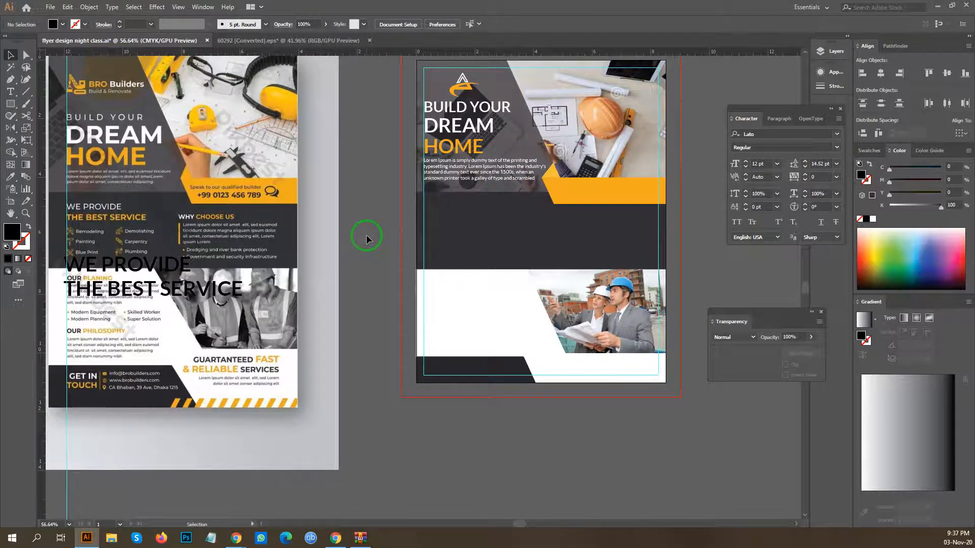
left_click_drag(349, 226, 429, 247)
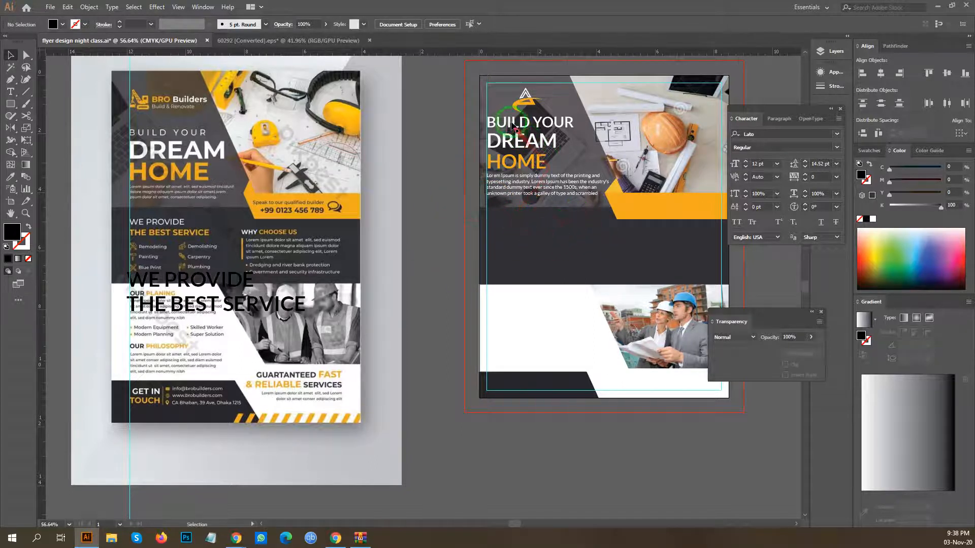
Group the BUILD YOUR DREAM HOME headline lines on the recreated flyer.
left_click(531, 142)
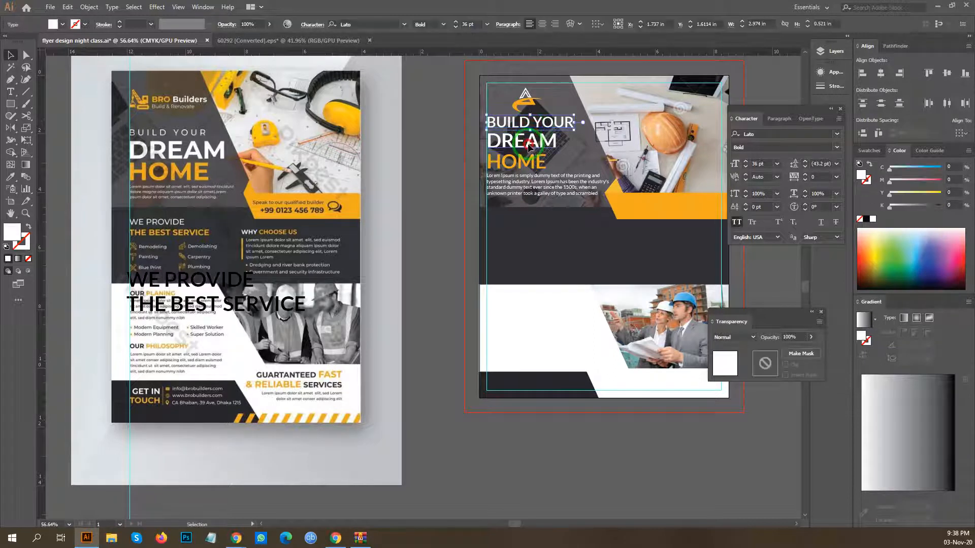
left_click(533, 163, "shift")
key("ctrl+g")
left_click(439, 224)
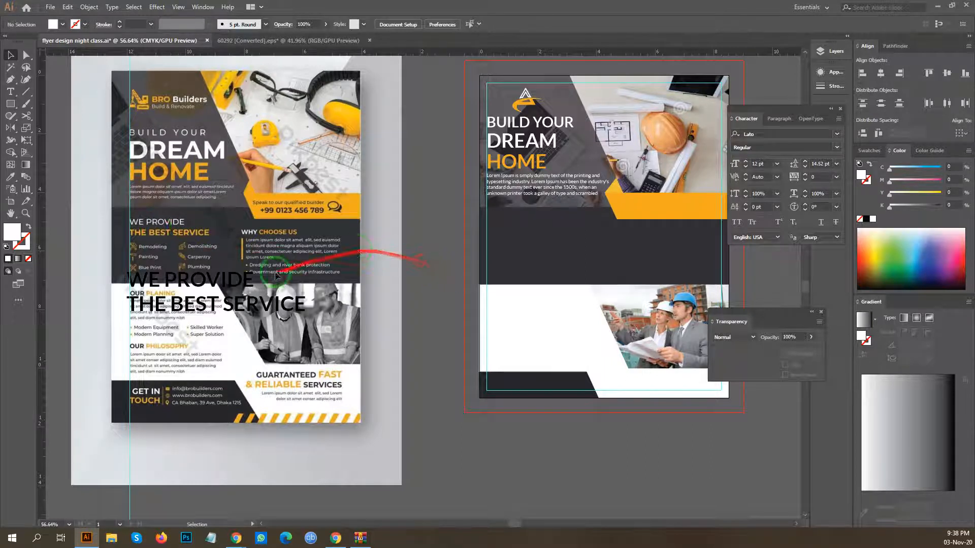
Move the WE PROVIDE THE BEST SERVICE heading onto the flyer's upper dark band and match its style to the orange HOME text.
left_click_drag(247, 286, 578, 226)
left_click_drag(498, 279, 270, 379)
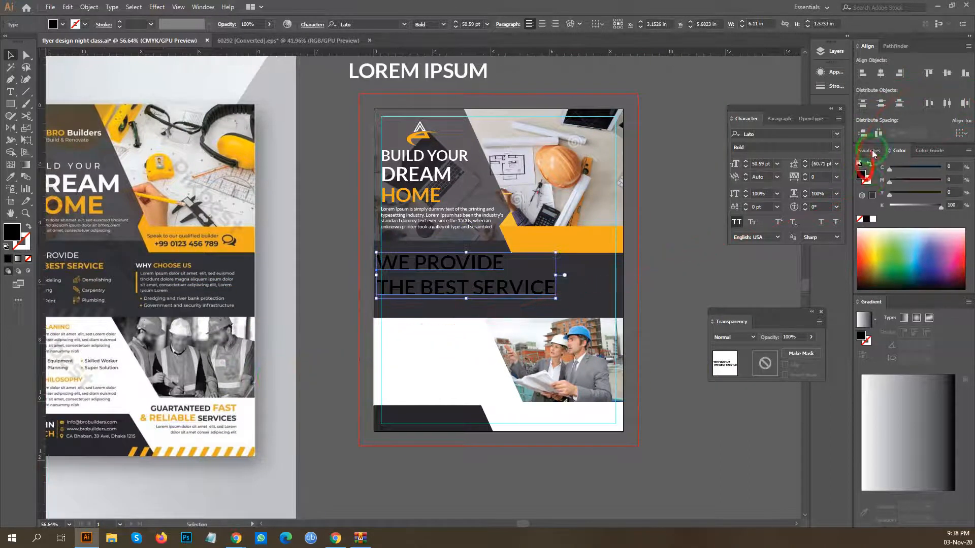
left_click(872, 220)
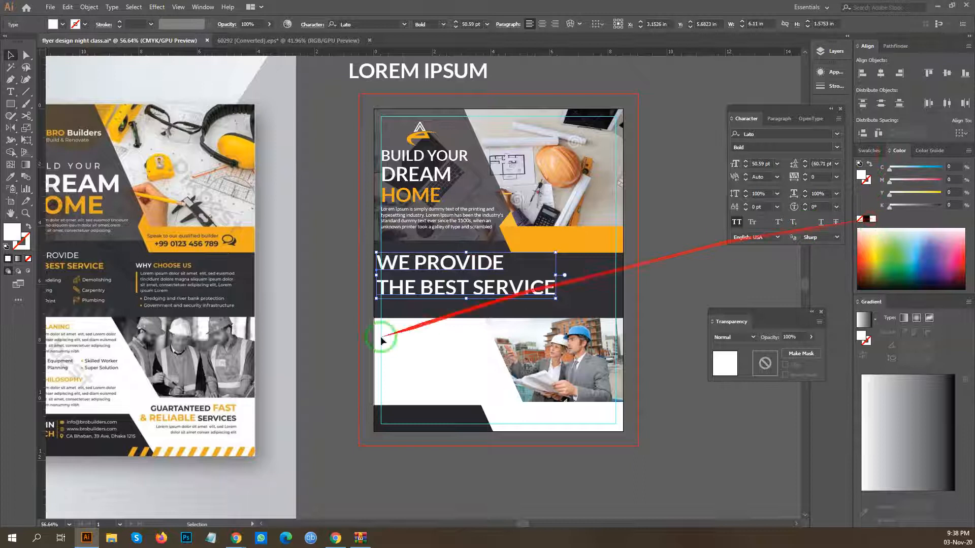
key("i")
left_click(424, 194)
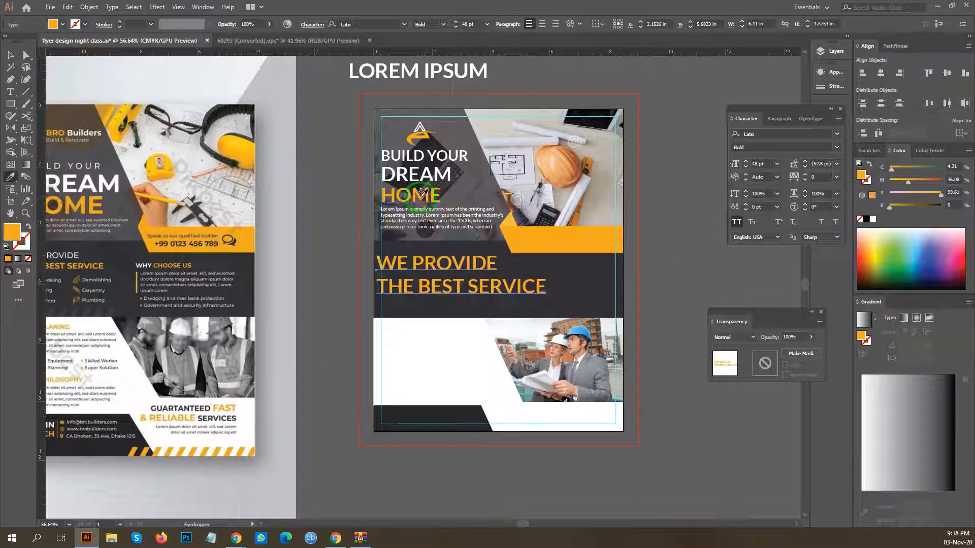
key("v")
Align the left edge of the WE PROVIDE THE BEST SERVICE heading with the Lorem Ipsum paragraph.
left_click(311, 244)
left_click_drag(364, 246, 513, 240)
left_click_drag(478, 292, 569, 273)
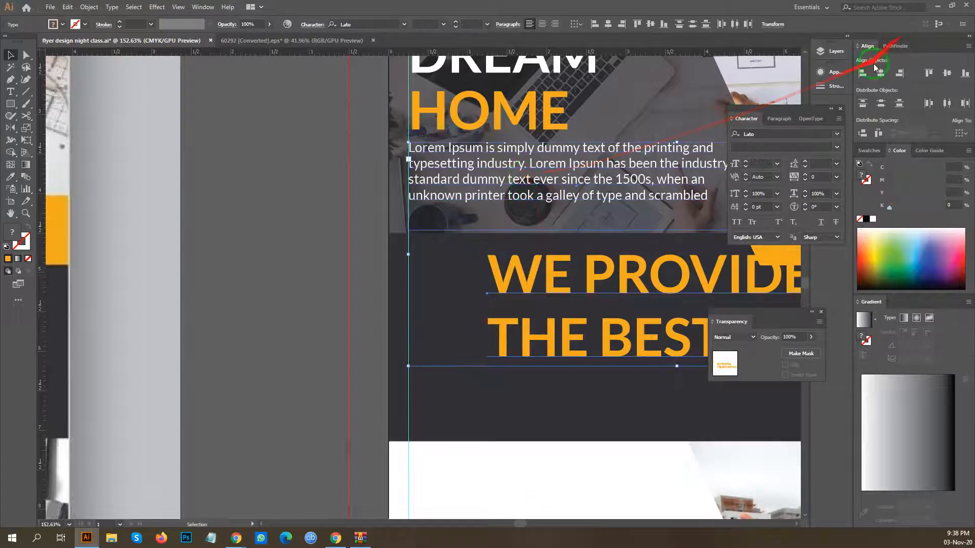
left_click(862, 77)
left_click(261, 282)
left_click_drag(332, 256, 263, 255)
Set the font size of the WE PROVIDE THE BEST SERVICE heading to 24 pt.
left_click(480, 267)
left_click(861, 107)
left_click_drag(769, 165, 732, 176)
key("Return")
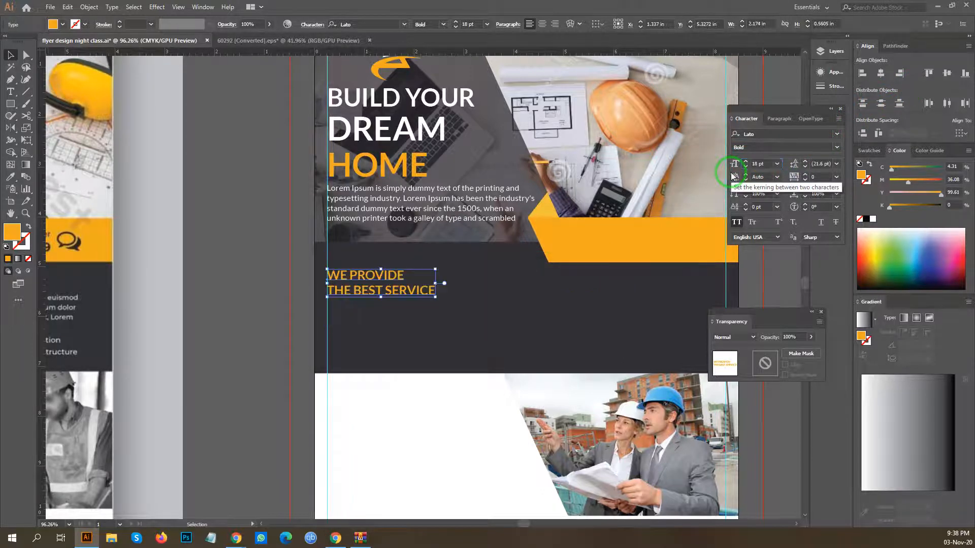
left_click_drag(761, 164, 721, 168)
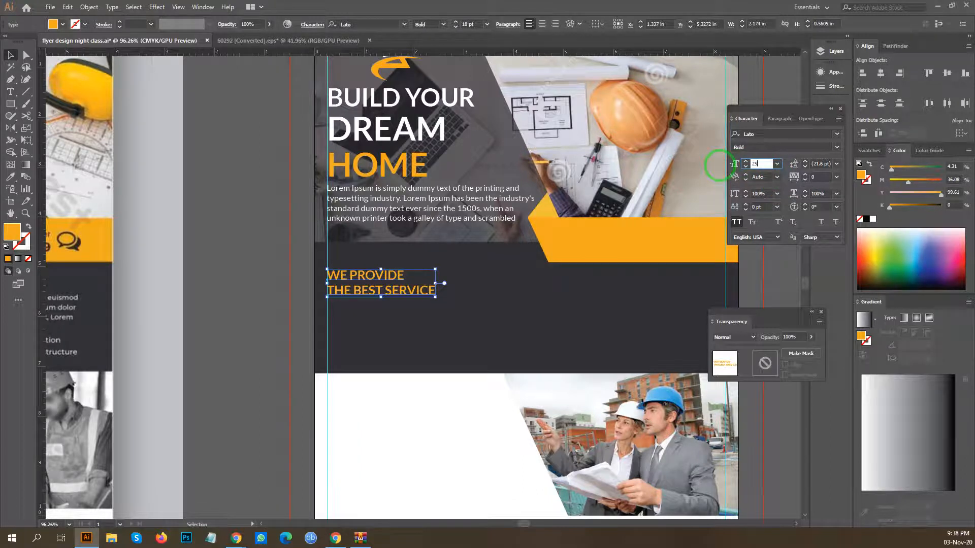
type("24")
key("Return")
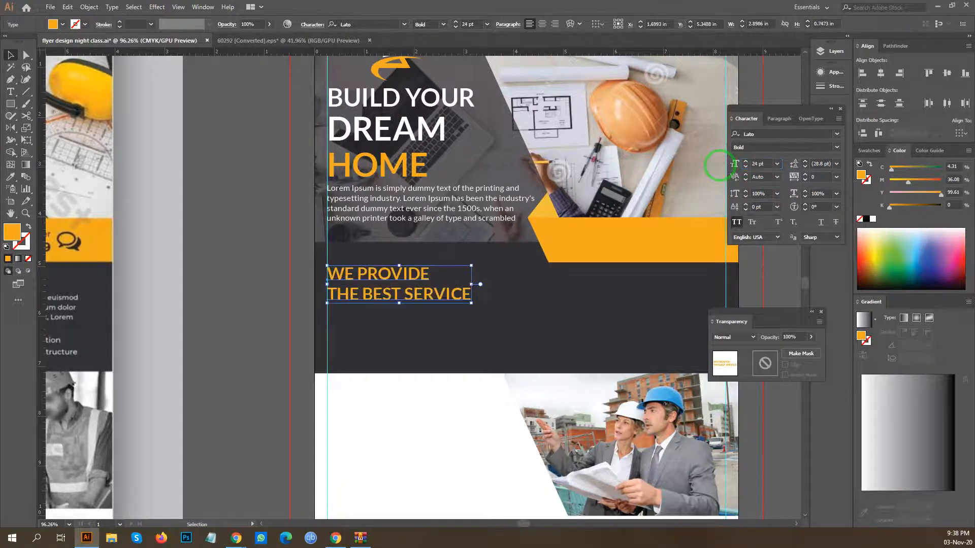
Move the WE PROVIDE THE BEST SERVICE heading up closer to the paragraph and left-align the two text objects.
scroll(293, 197, "down", 3)
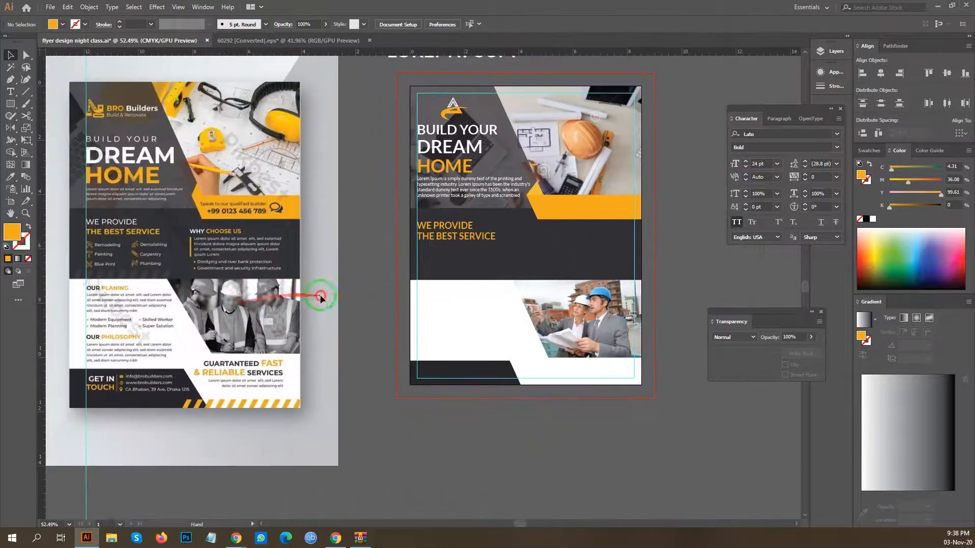
left_click_drag(359, 207, 399, 210)
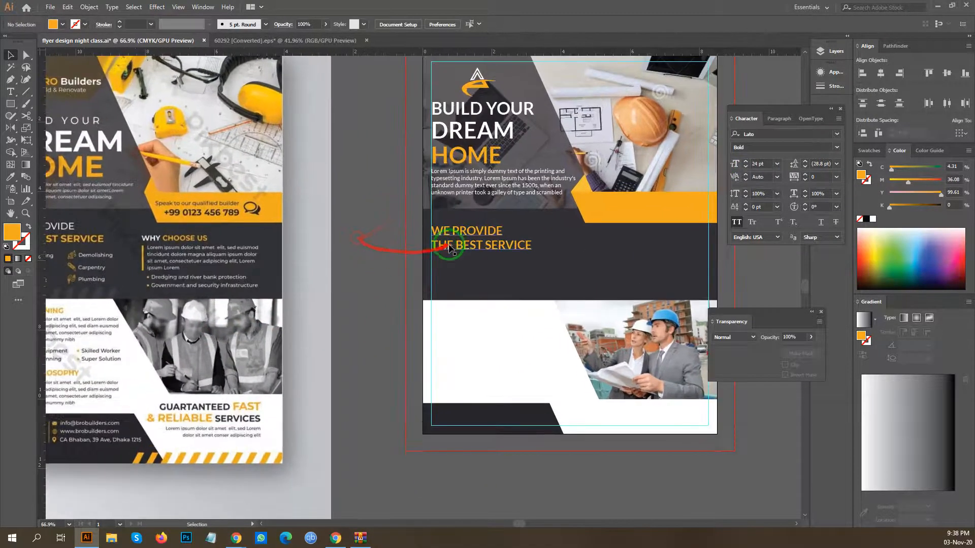
left_click_drag(464, 228, 508, 227)
scroll(497, 221, "up", 4)
left_click(487, 161, "shift")
left_click(862, 73)
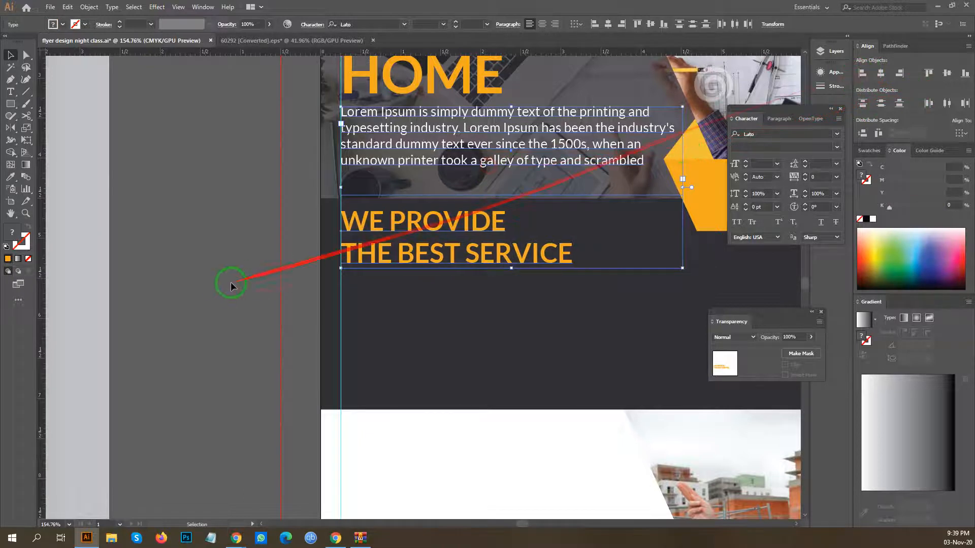
left_click(235, 279)
Examine the reference flyer's service list, WHY CHOOSE US, planning, philosophy, contact and closing slogan sections.
scroll(329, 260, "down", 3)
left_click_drag(330, 260, 429, 259)
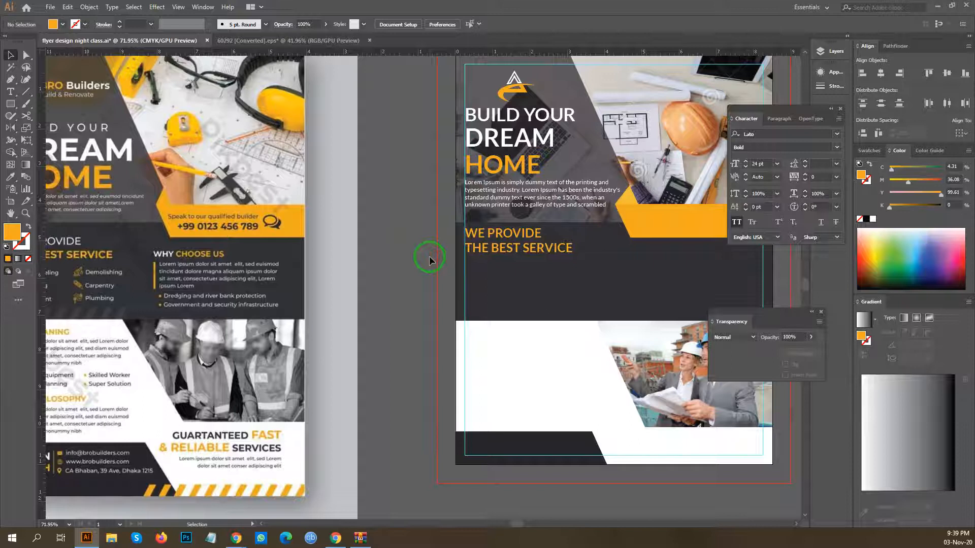
left_click_drag(389, 265, 634, 264)
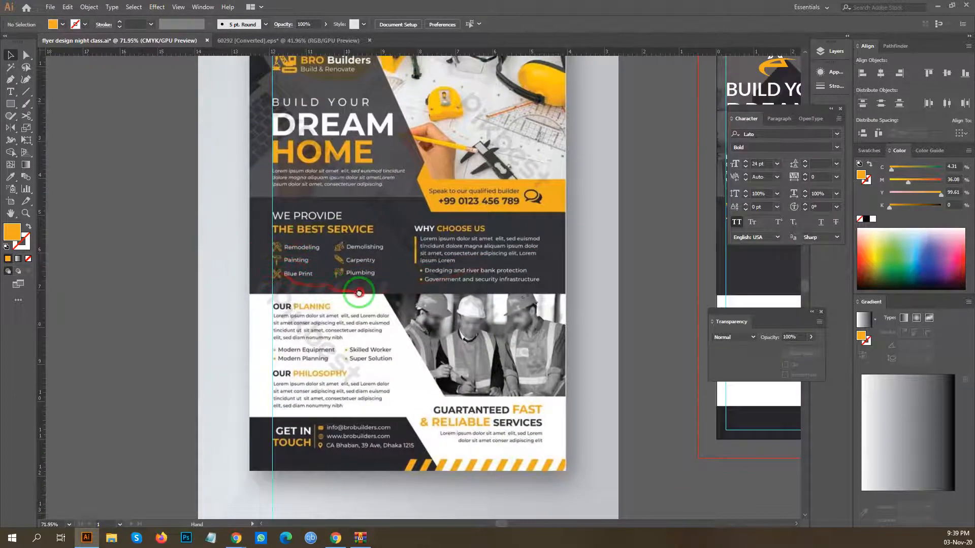
left_click_drag(359, 293, 334, 285)
left_click_drag(264, 246, 369, 229)
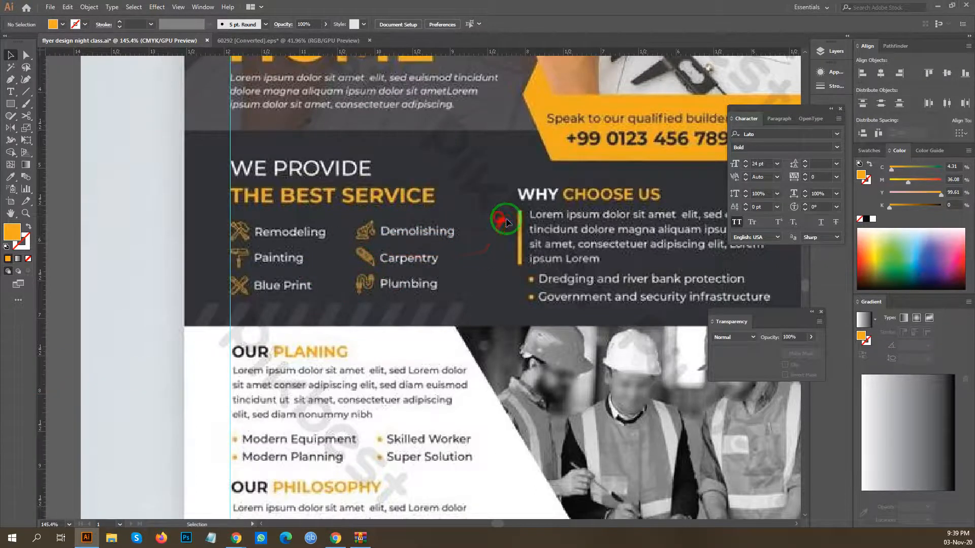
scroll(491, 230, "down", 3)
scroll(350, 265, "down", 1)
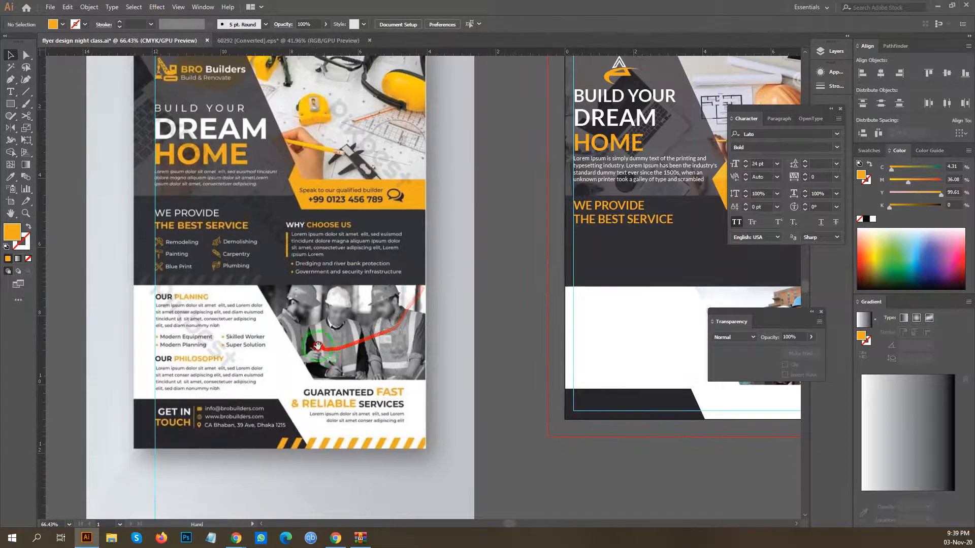
scroll(297, 333, "down", 3)
scroll(240, 339, "down", 1)
left_click_drag(239, 340, 240, 339)
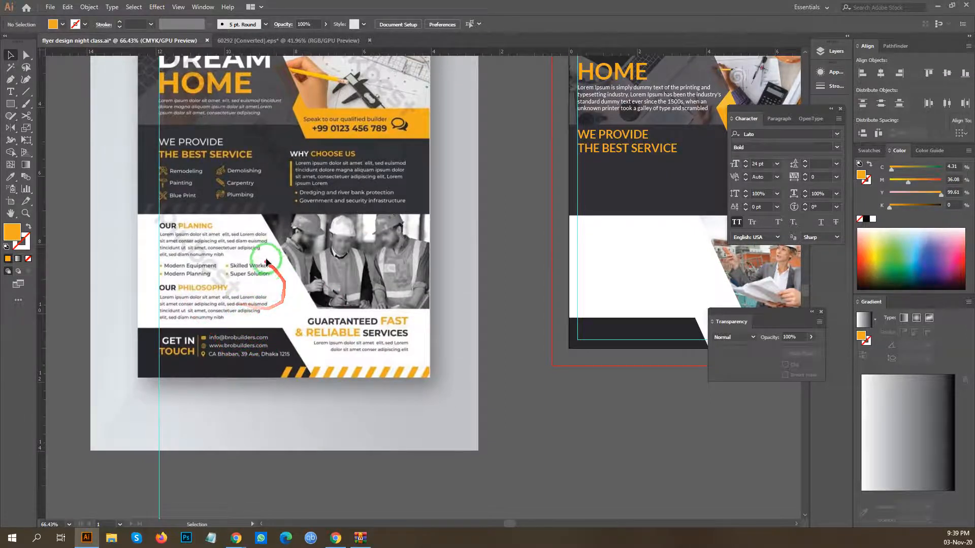
left_click_drag(333, 412, 292, 390)
left_click_drag(410, 372, 389, 364)
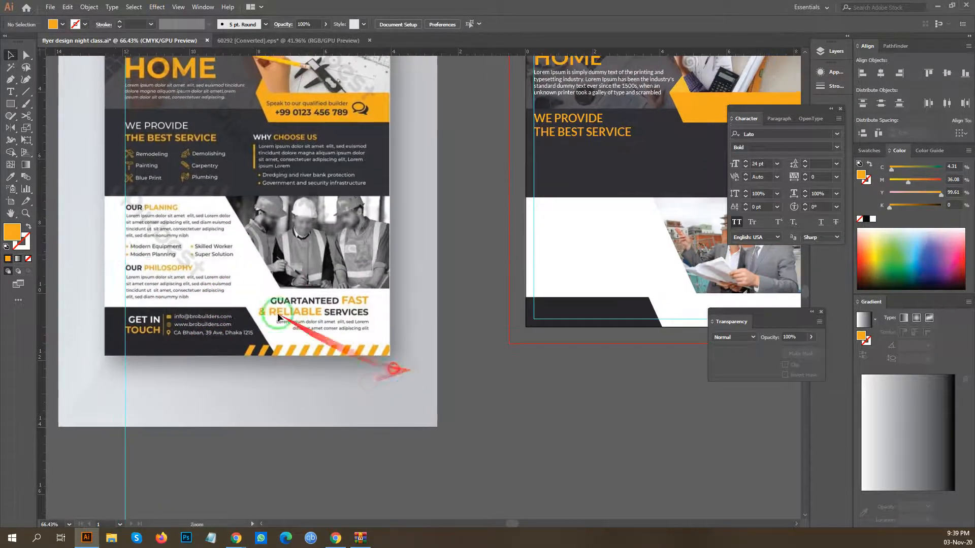
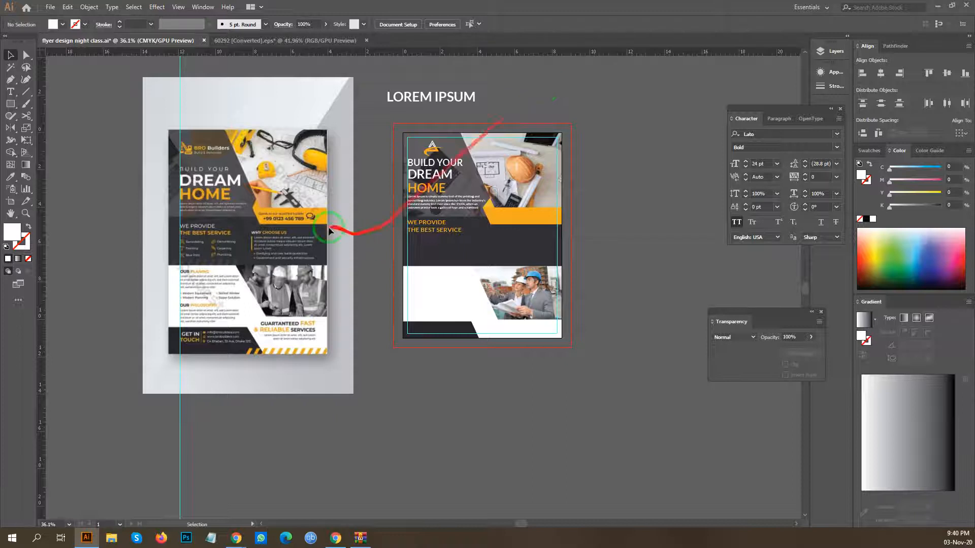
key("ctrl+a")
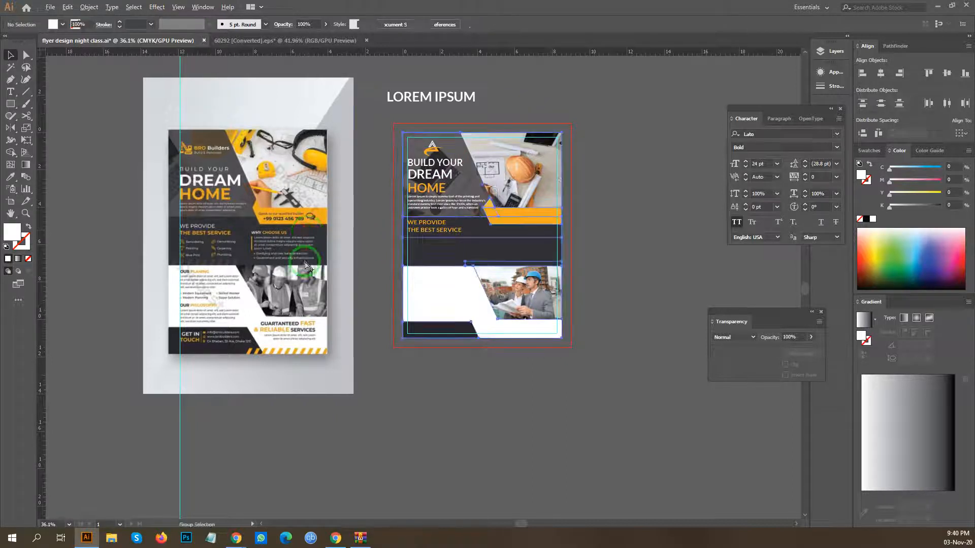
left_click(99, 241)
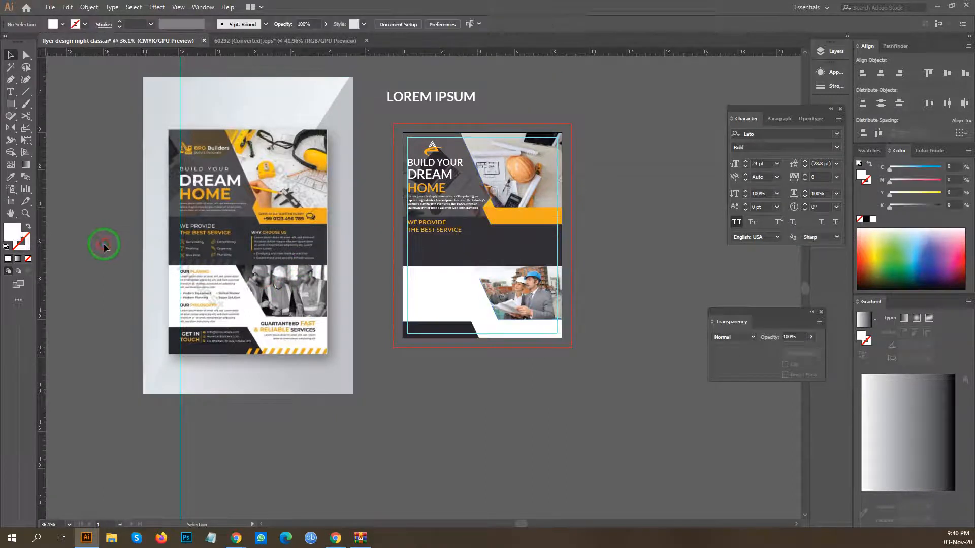
left_click_drag(280, 232, 274, 247)
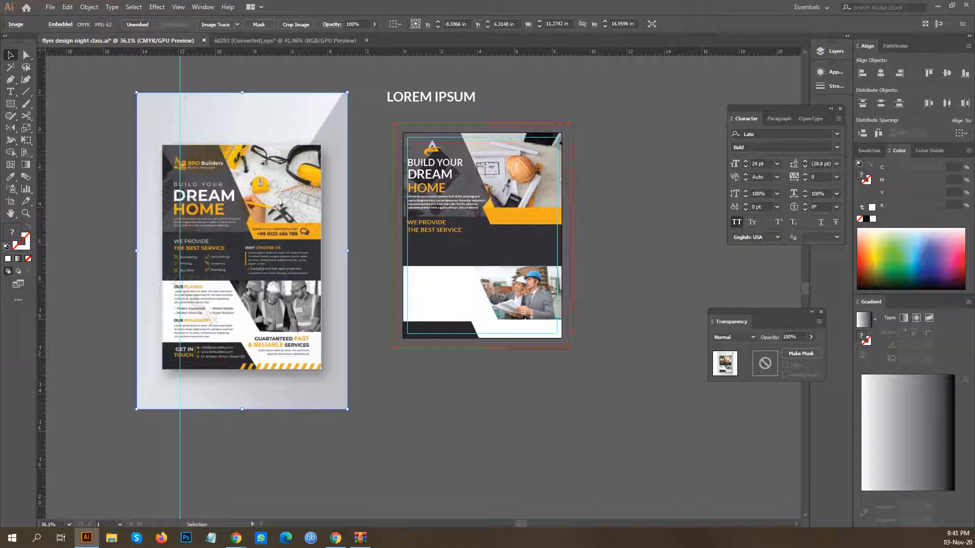
left_click(235, 538)
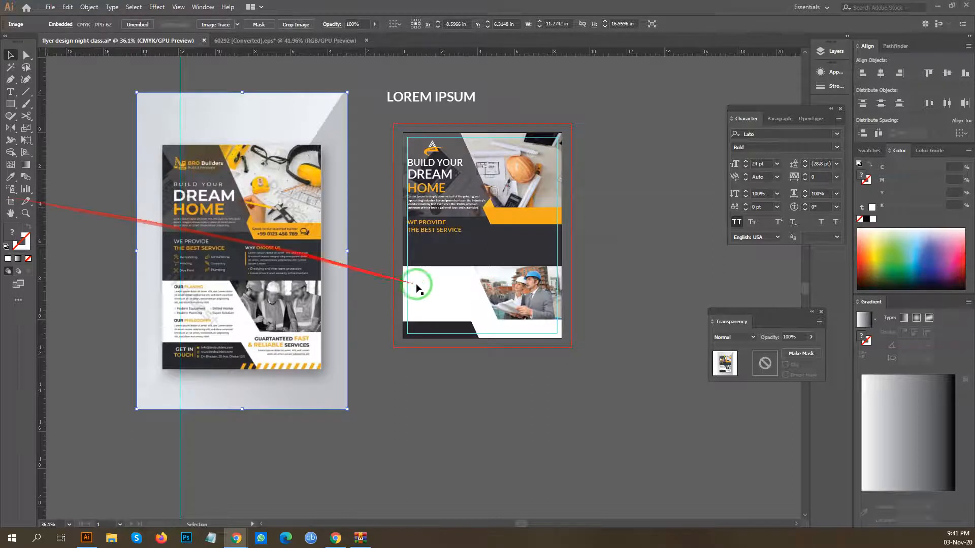
left_click(353, 251)
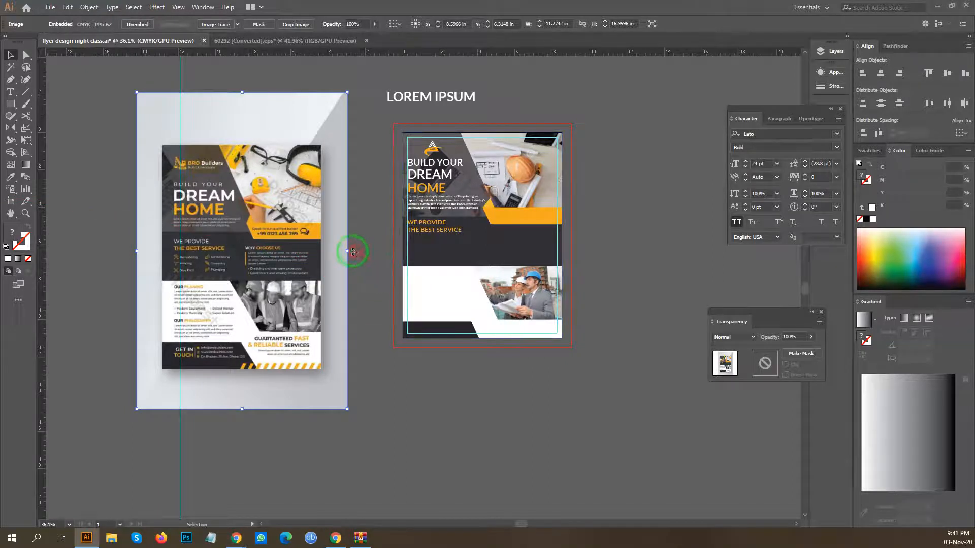
left_click(362, 217)
Delete the reference flyer image and the spare LOREM IPSUM text above the artboard.
left_click(261, 261)
key("Delete")
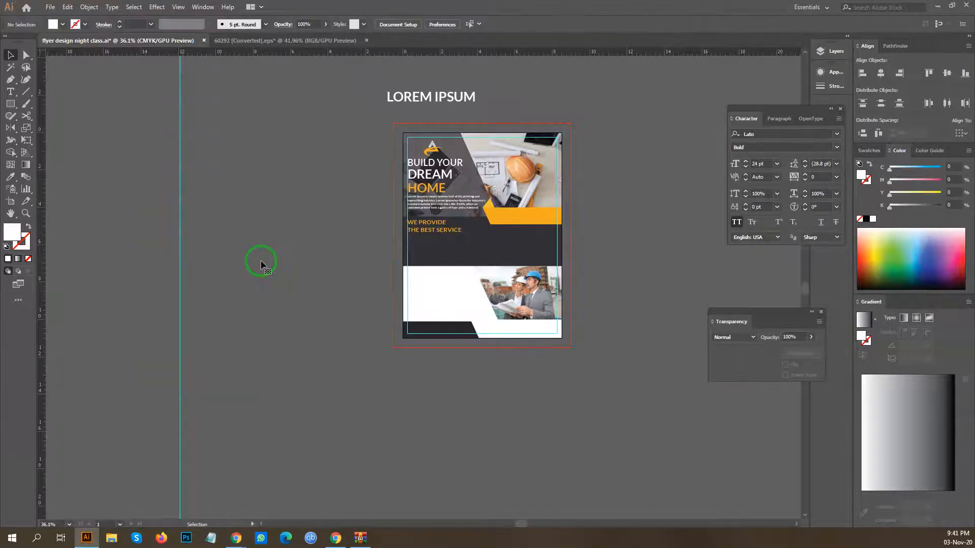
scroll(536, 395, "down", 1)
scroll(535, 394, "down", 1)
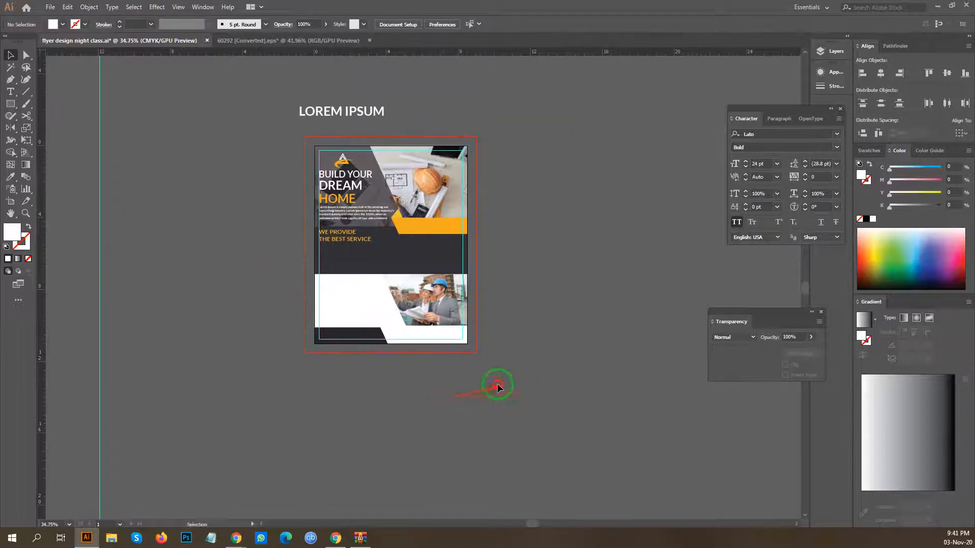
scroll(437, 364, "down", 1)
left_click_drag(305, 174, 335, 156)
key("Delete")
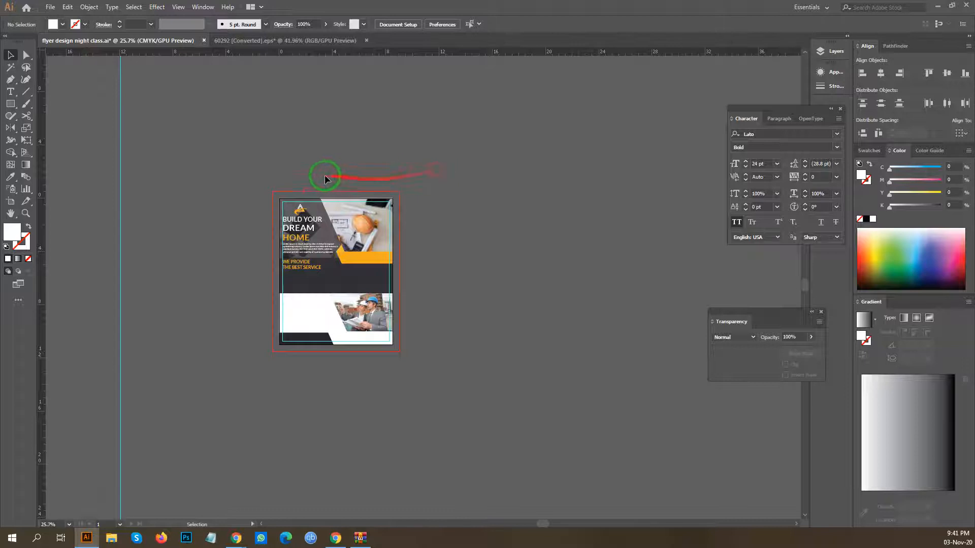
left_click_drag(246, 206, 295, 192)
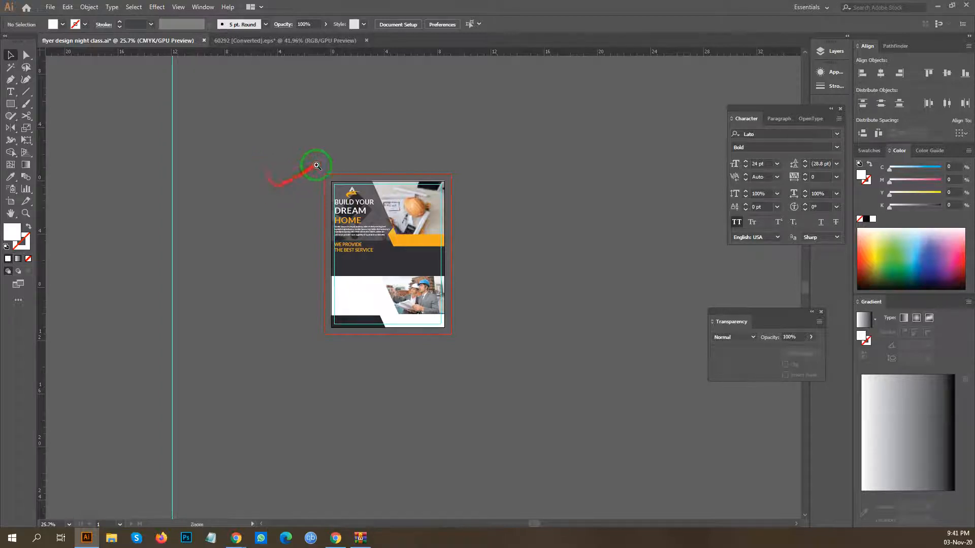
scroll(305, 165, "down", 1)
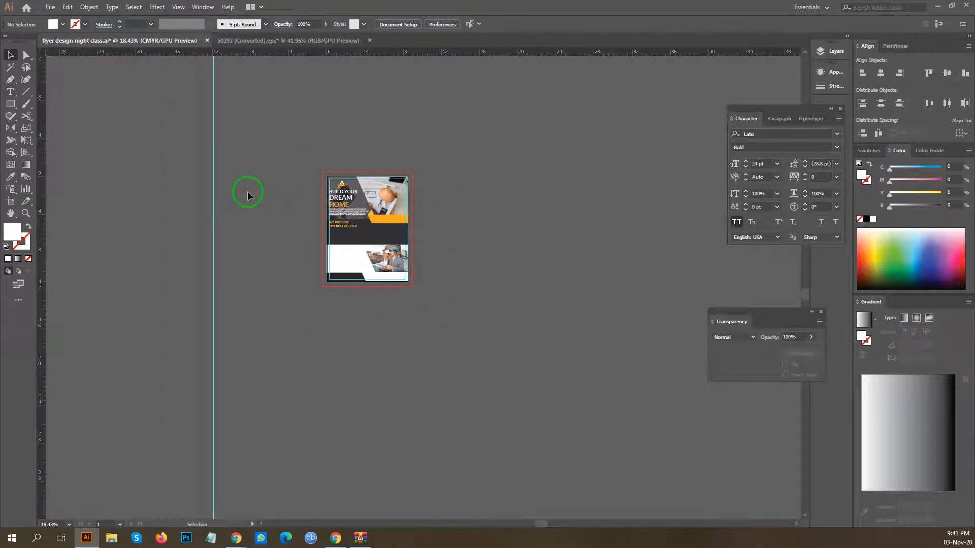
Examine the construction flyer's layout and image bounds, viewing the artwork as outlines before returning to the normal preview.
scroll(253, 193, "up", 2)
left_click_drag(272, 235, 146, 233)
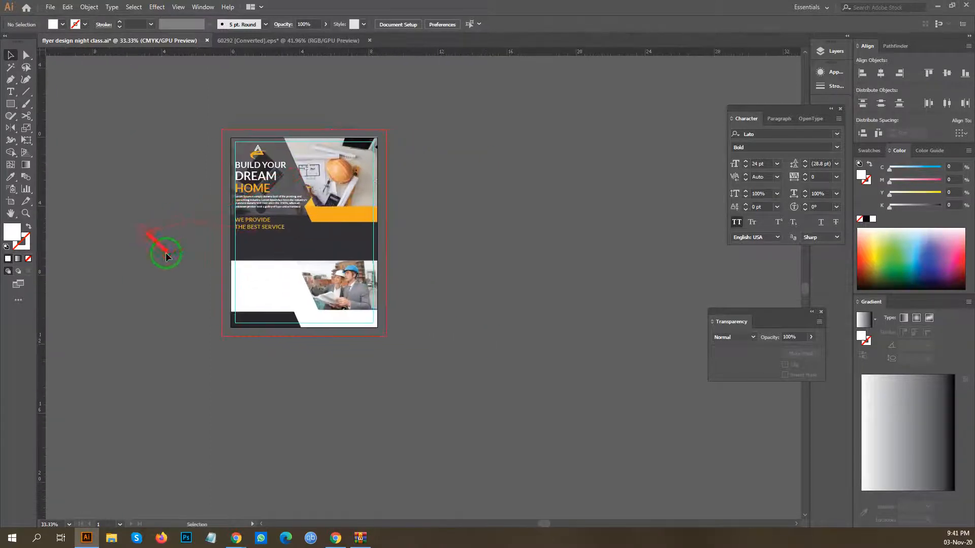
scroll(151, 245, "up", 1)
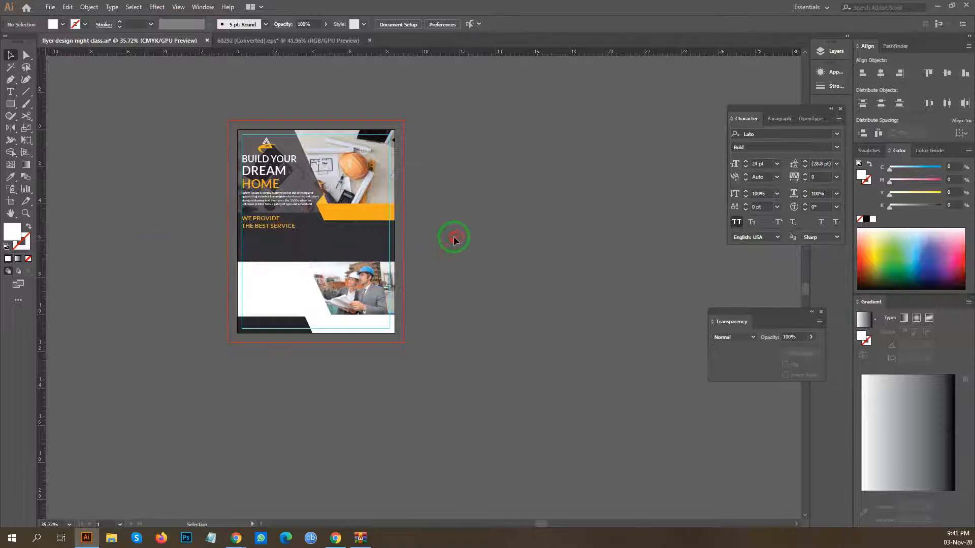
left_click_drag(438, 235, 497, 192)
scroll(491, 147, "up", 3)
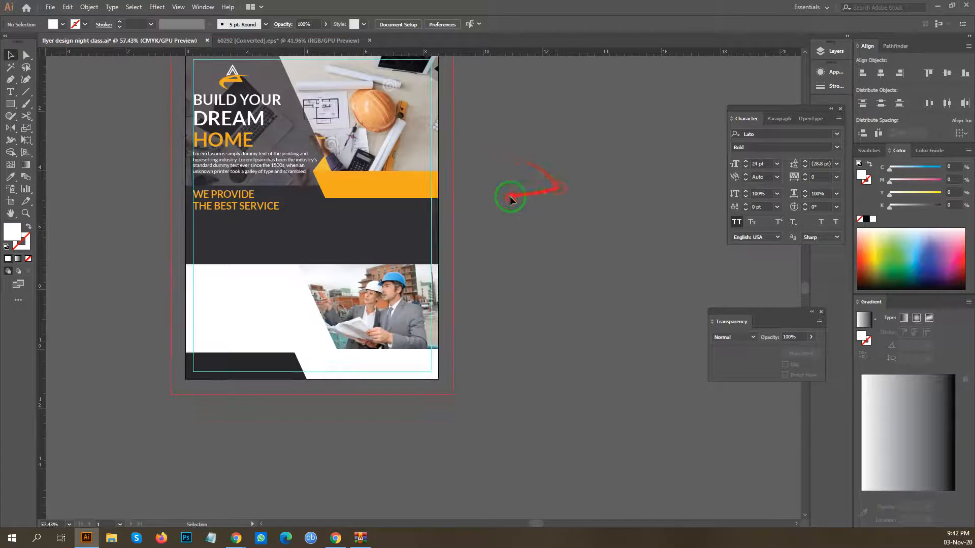
left_click_drag(524, 175, 492, 231)
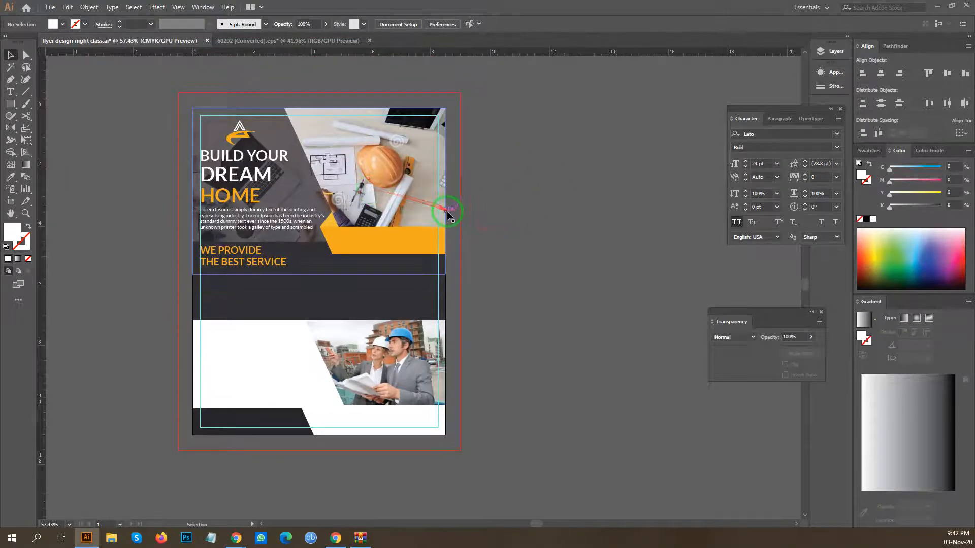
key("ctrl+y")
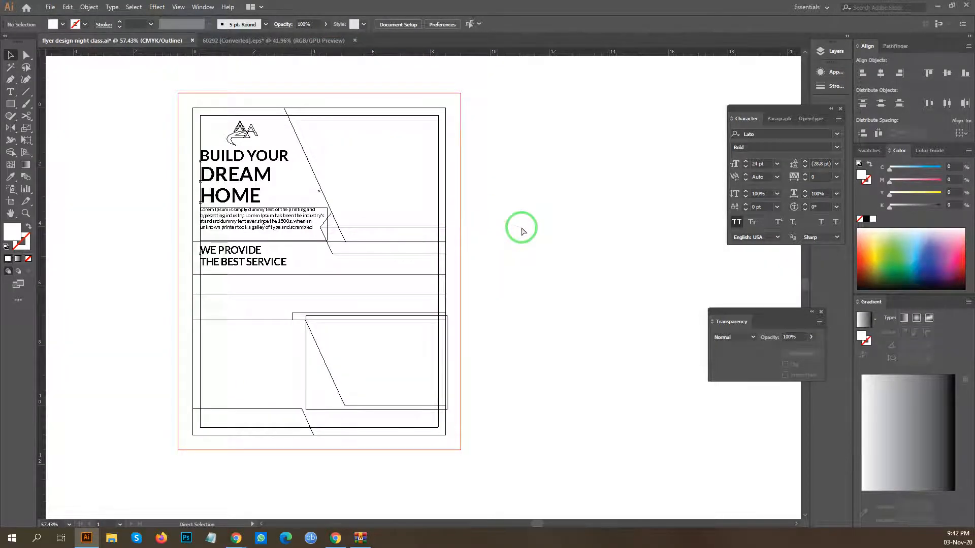
key("ctrl+y")
scroll(514, 237, "down", 1)
Try to enlarge the clipped header photo beyond the artboard's right edge, and undo the resize.
left_click(417, 195)
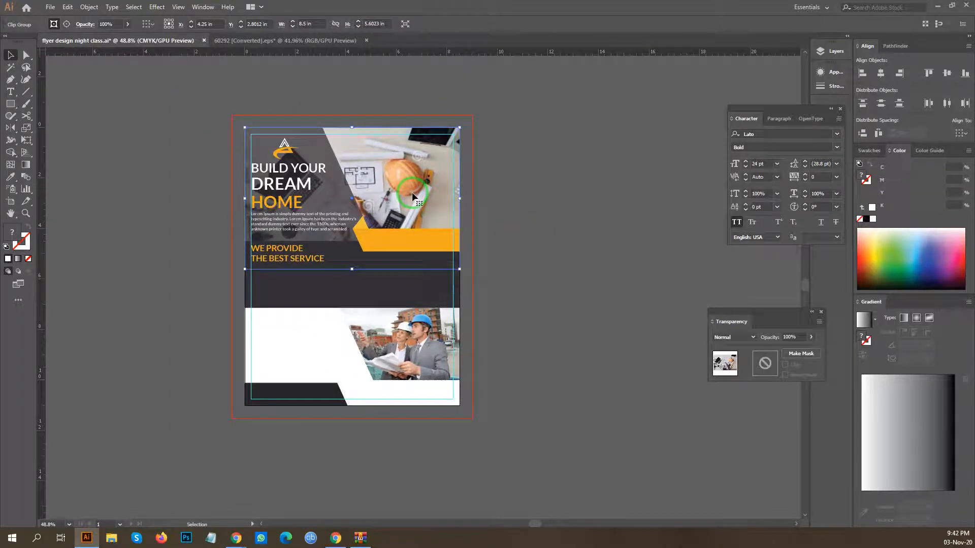
left_click(509, 182)
left_click_drag(513, 177, 473, 197)
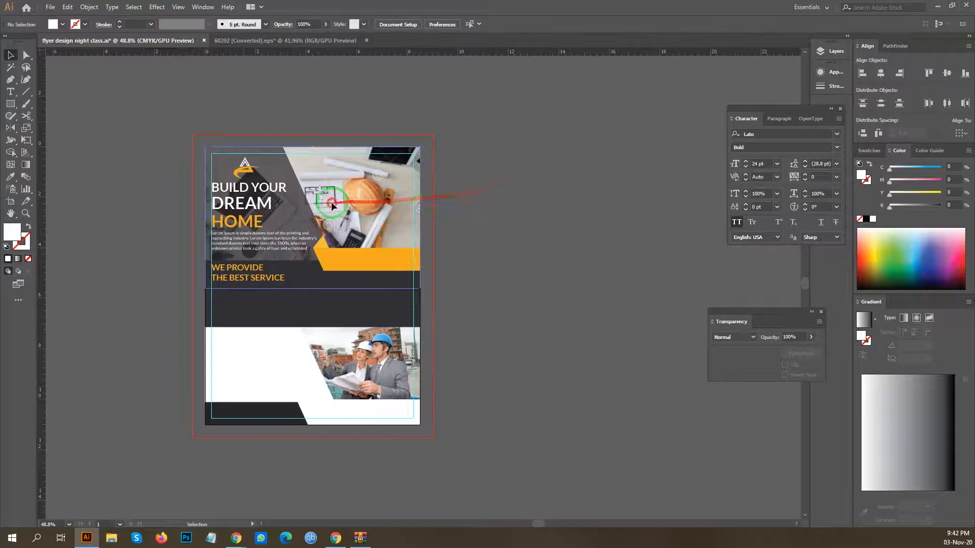
left_click(329, 202)
left_click_drag(420, 218, 467, 218)
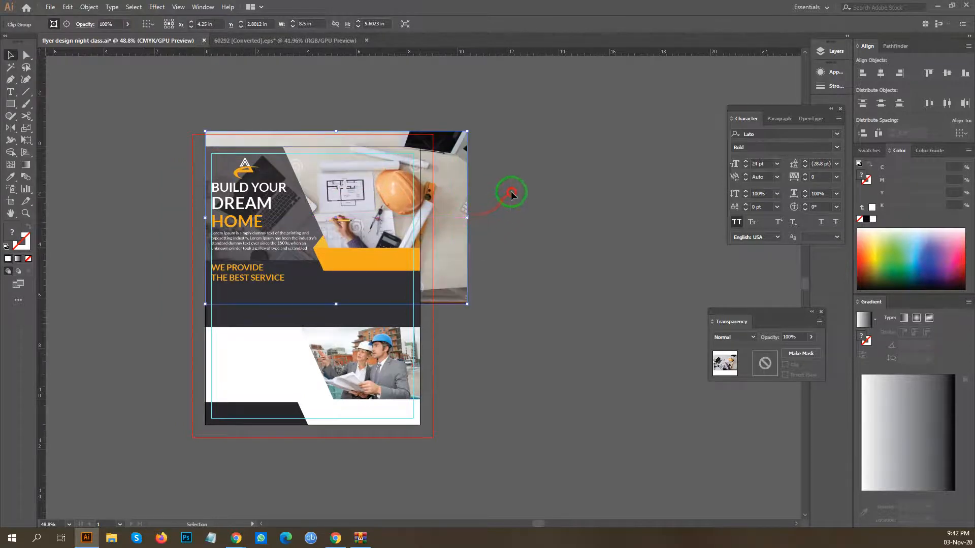
left_click(515, 188)
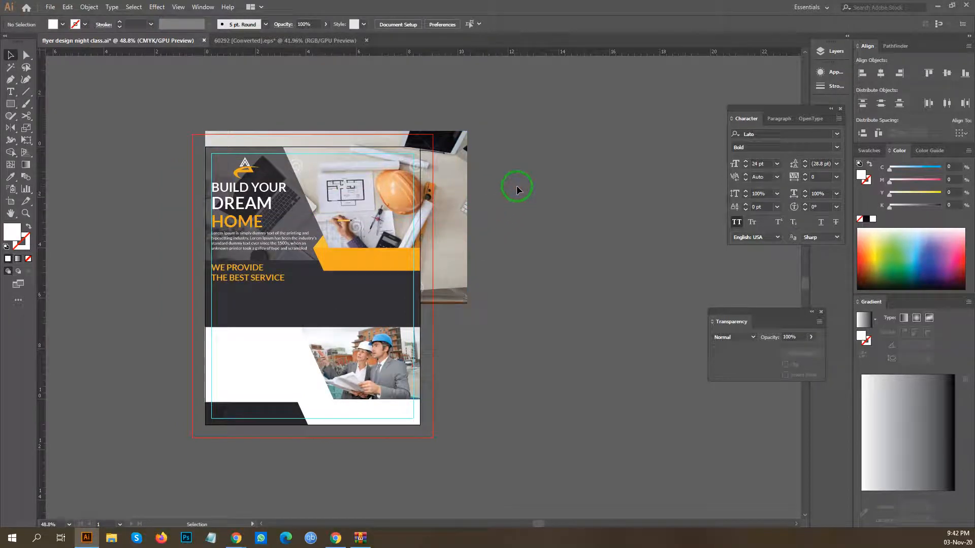
key("a")
key("ctrl+z")
left_click(518, 178)
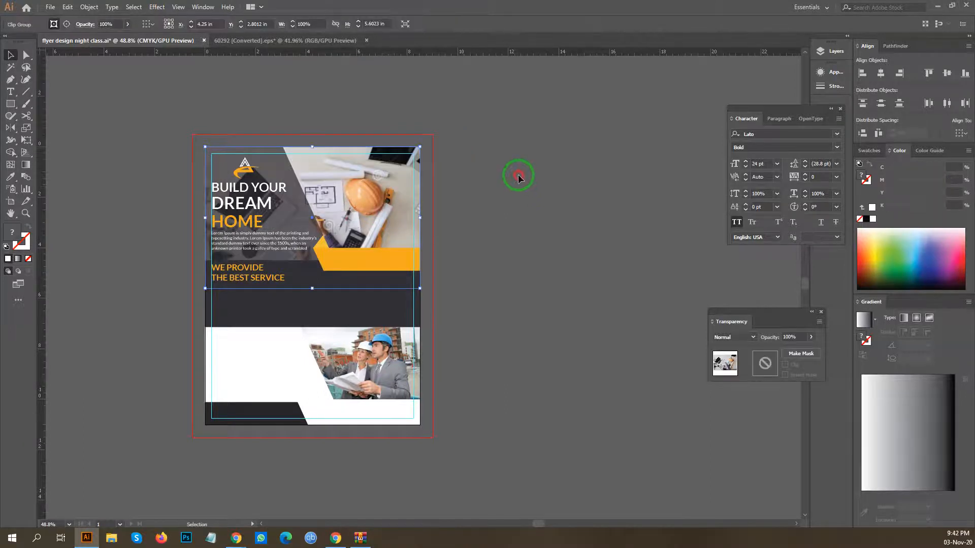
Switch to File Explorer and open the flyer design 11.10.20 folder on New Volume (E:).
scroll(522, 172, "down", 5)
left_click(111, 538)
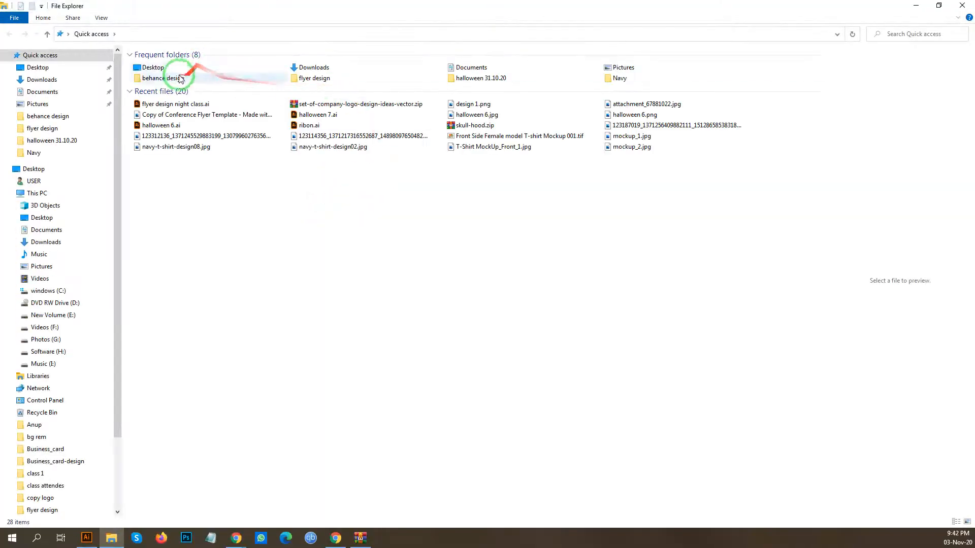
left_click(165, 71)
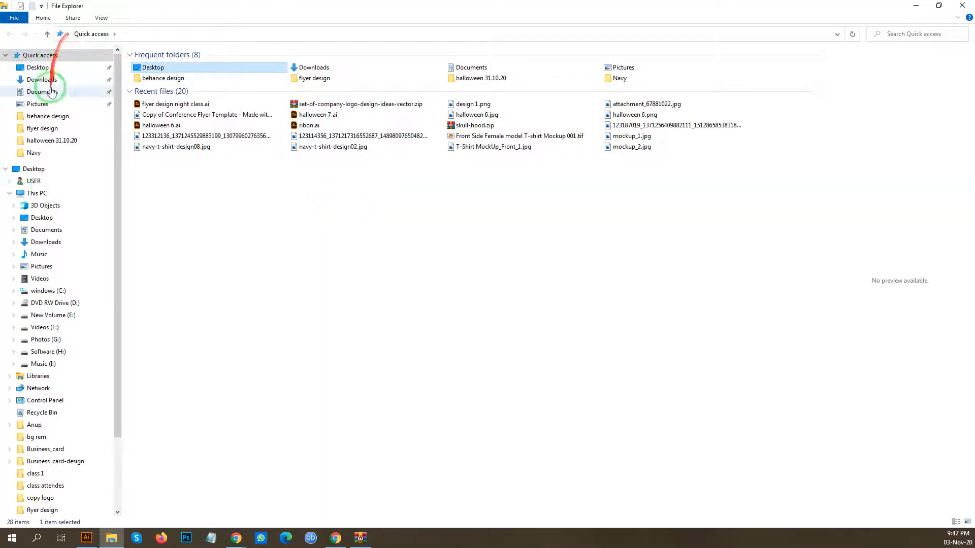
left_click(45, 194)
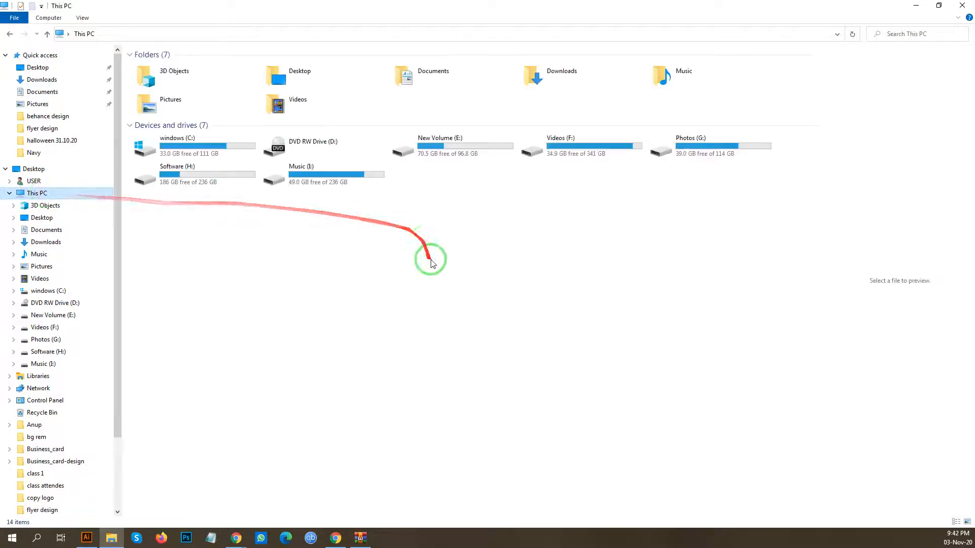
double_click(335, 178)
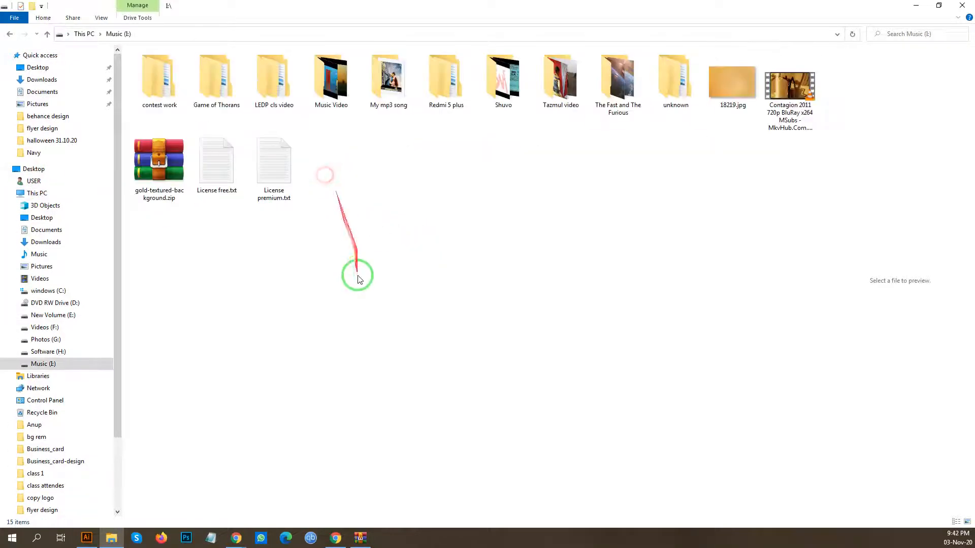
key("alt+Left")
double_click(455, 148)
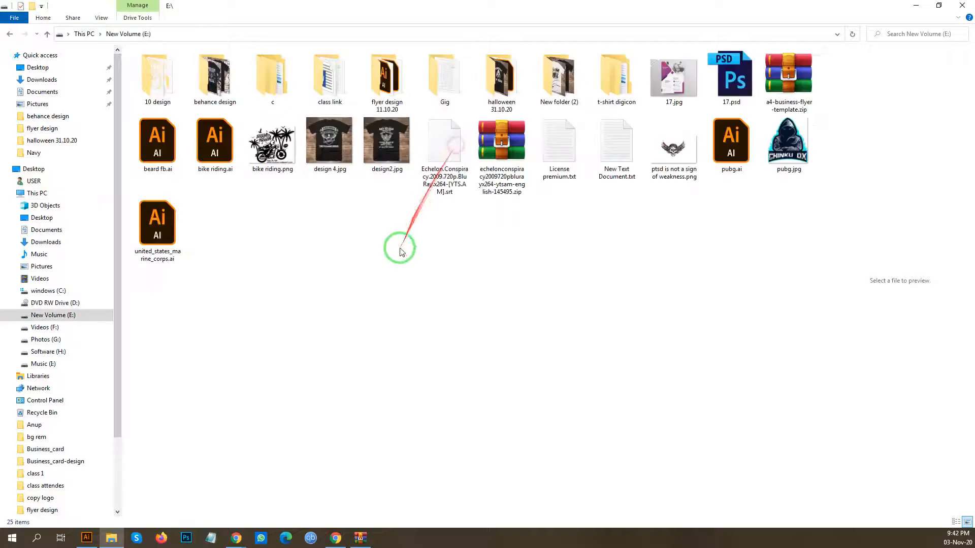
double_click(384, 94)
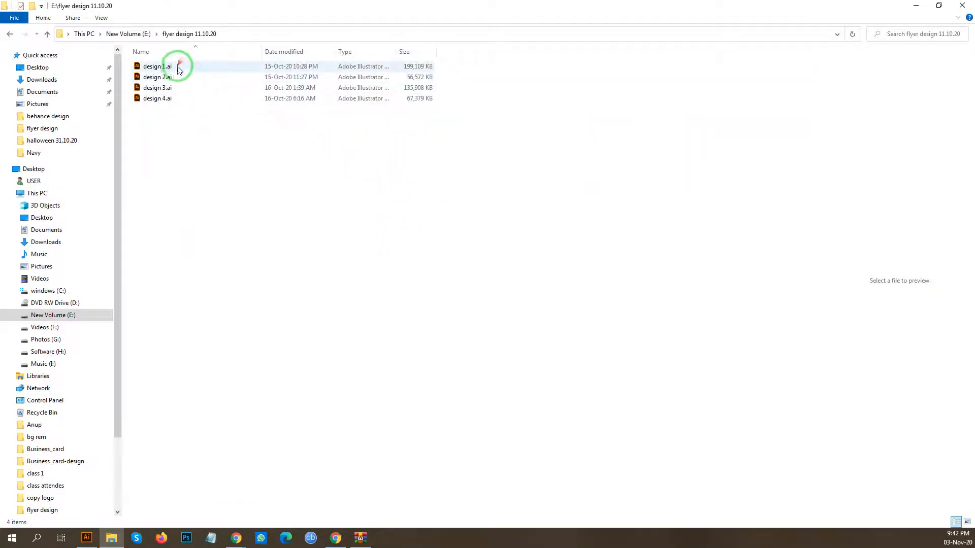
Preview the design files in the folder and open design 3.ai in Illustrator.
left_click_drag(333, 203, 170, 63)
left_click(246, 148)
left_click(213, 77)
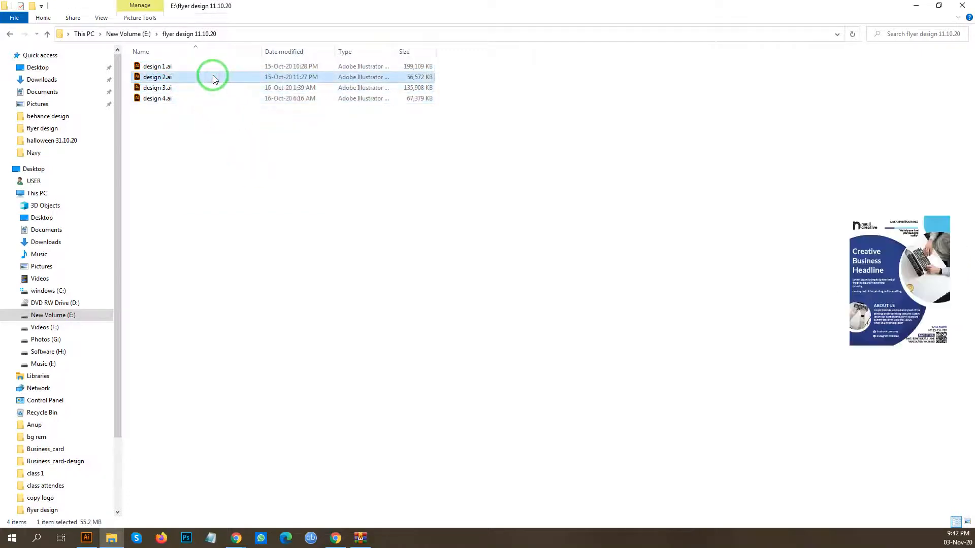
left_click(188, 88)
left_click(182, 106)
double_click(180, 87)
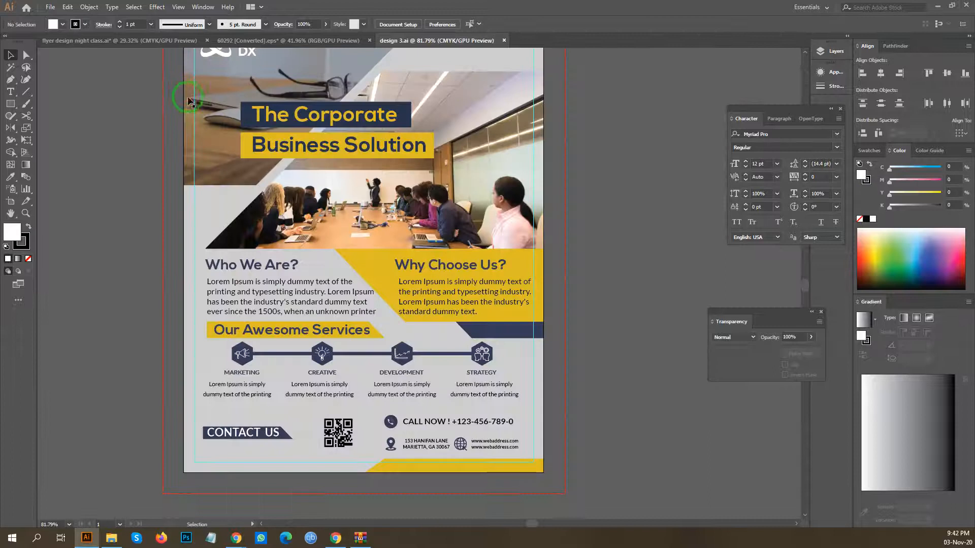
Examine the corporate flyer in outline view, checking how its background and photo frames sit against the artboard and bleed edges.
scroll(535, 210, "down", 1)
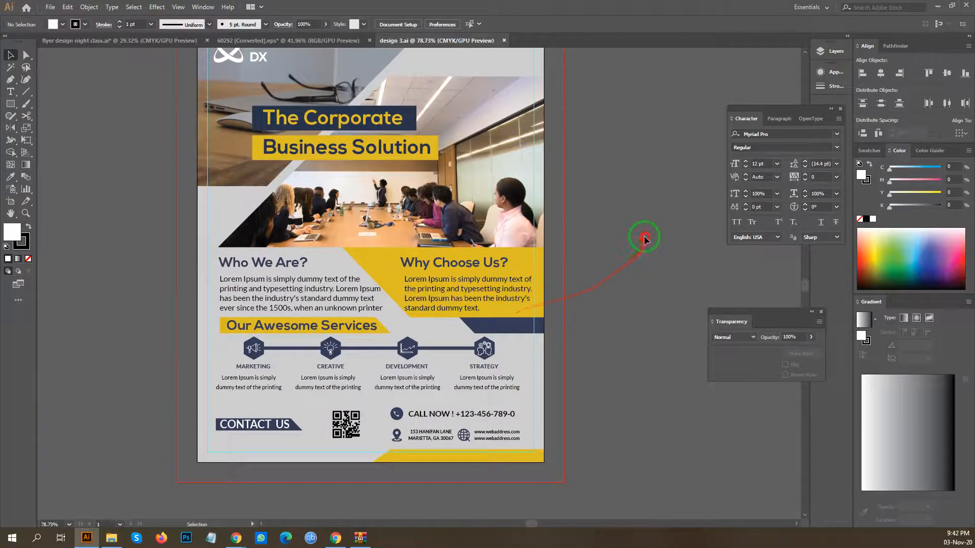
scroll(574, 218, "down", 10)
key("ctrl+y")
key("ctrl+y")
scroll(583, 254, "up", 8)
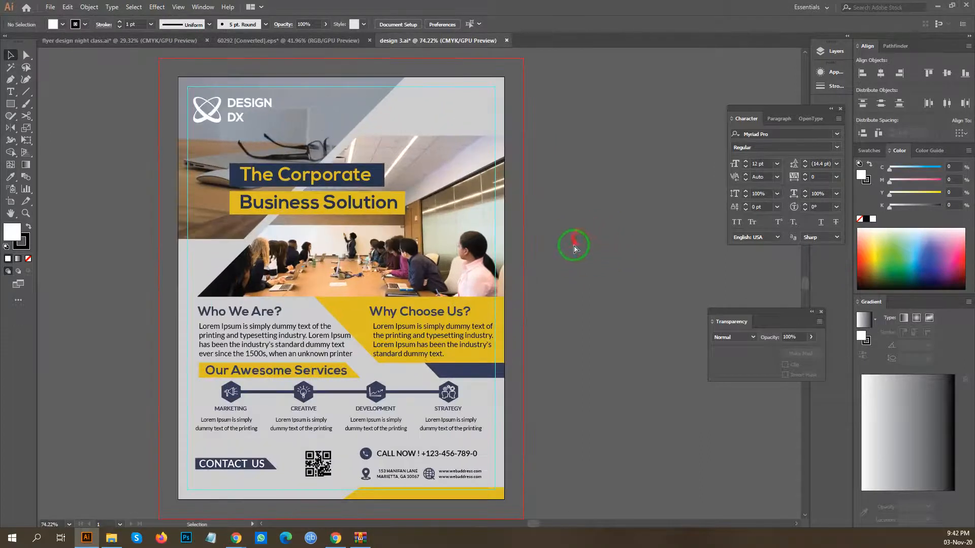
key("ctrl+y")
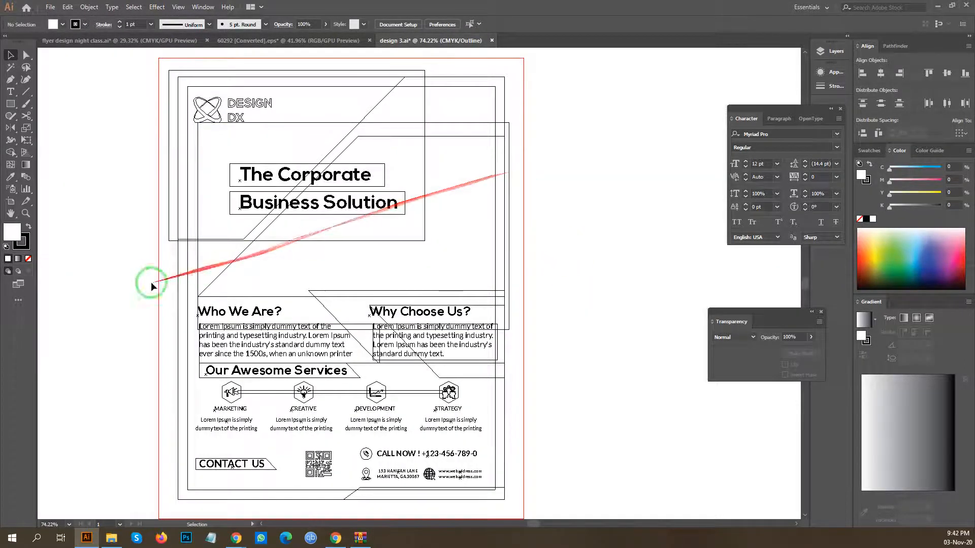
left_click(178, 256)
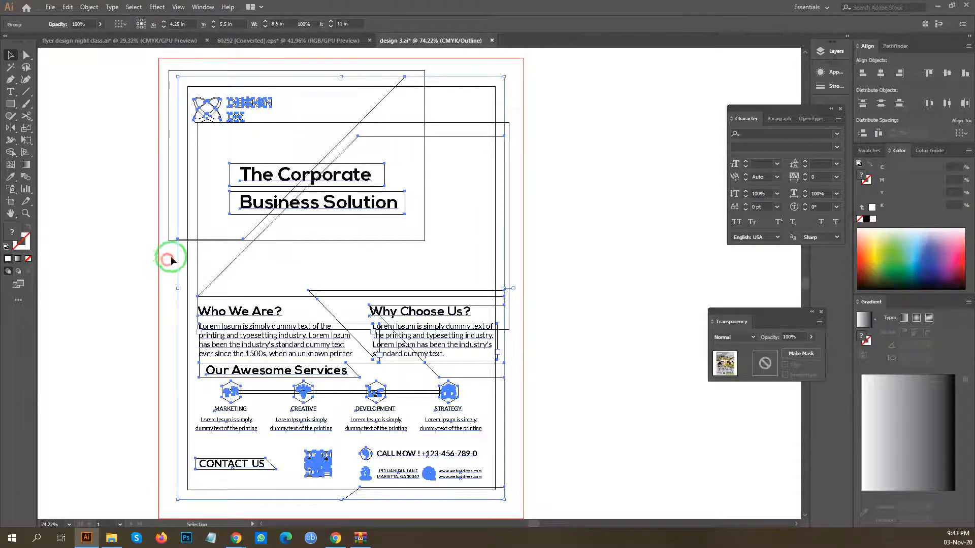
left_click(170, 262)
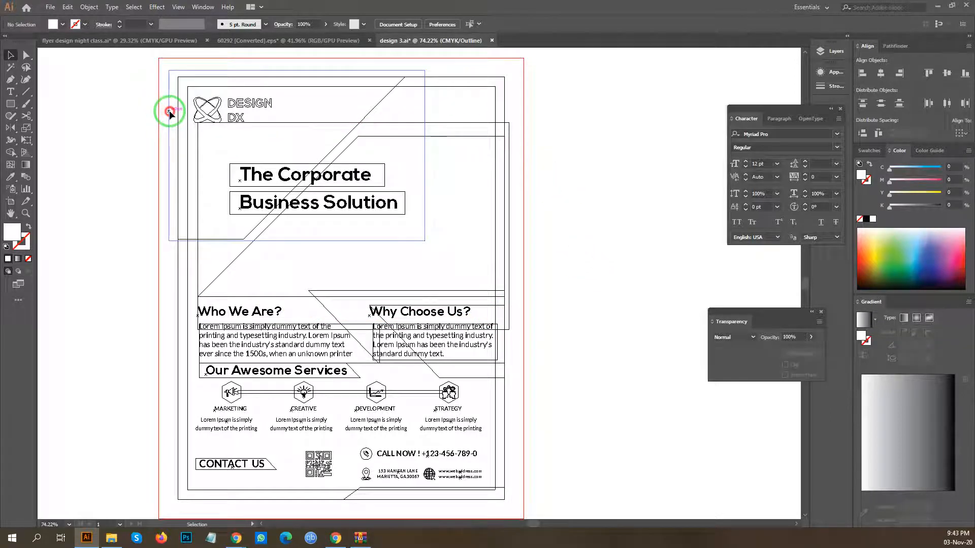
left_click(178, 145)
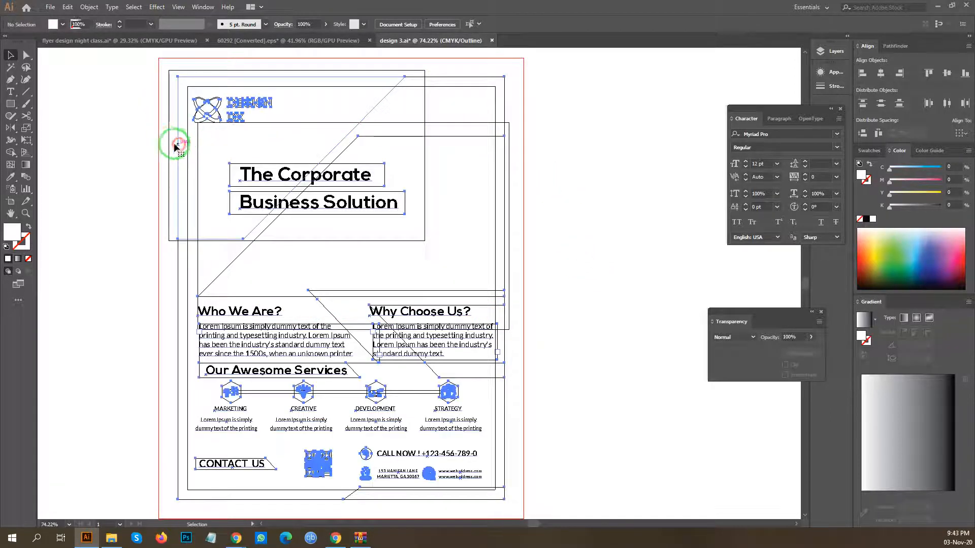
left_click(170, 144)
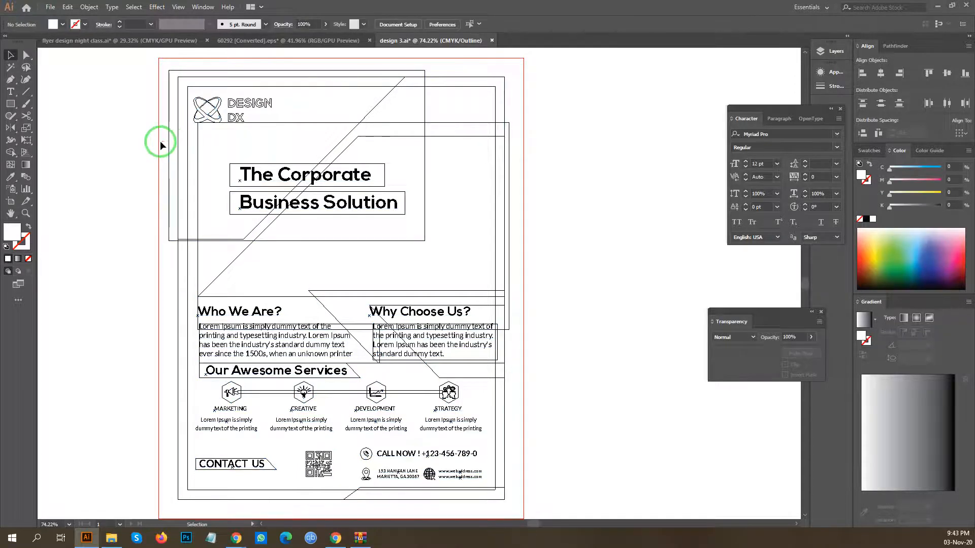
left_click_drag(168, 157, 133, 174)
key("ctrl+y")
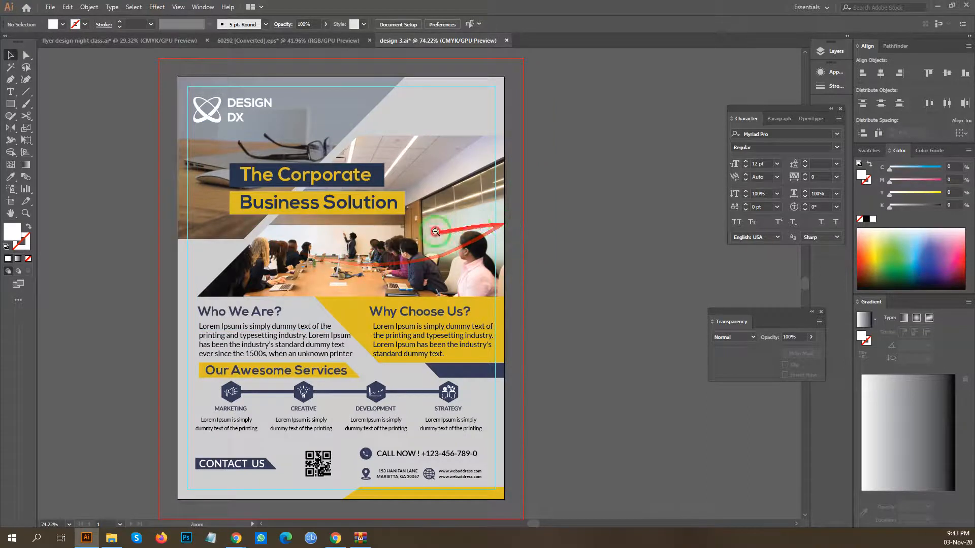
Export the corporate flyer to the Desktop as design 3.png at High (300 ppi) with a transparent background.
scroll(507, 225, "down", 3)
left_click(51, 7)
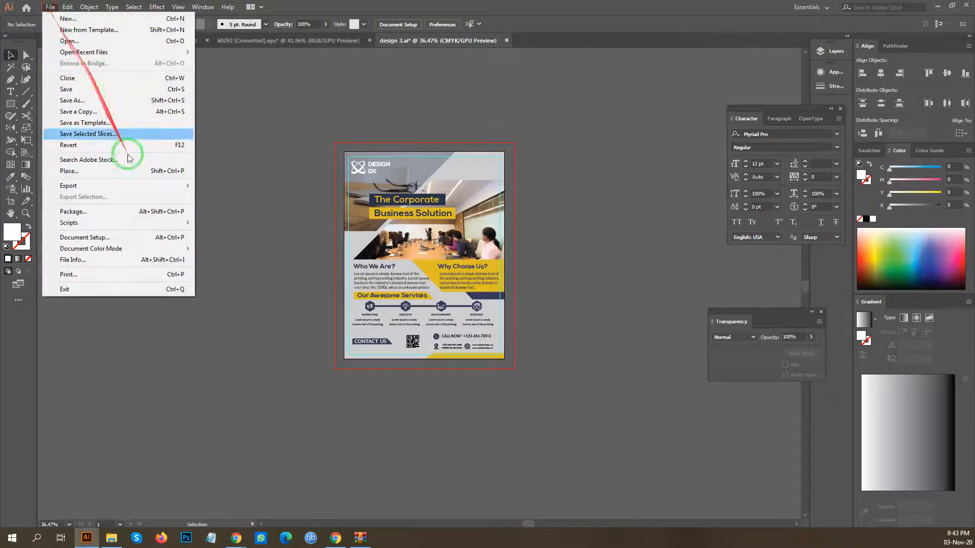
mouse_move(131, 186)
left_click(248, 198)
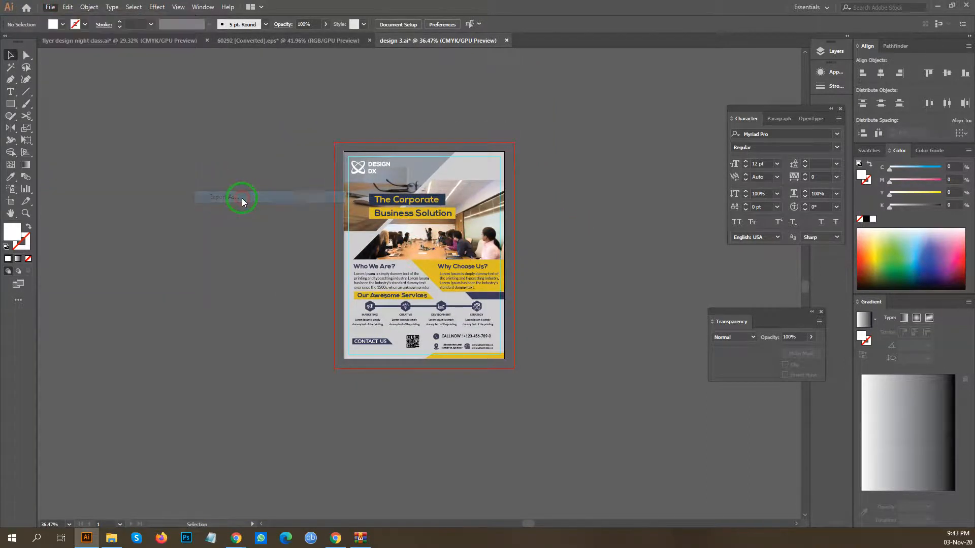
left_click(87, 25)
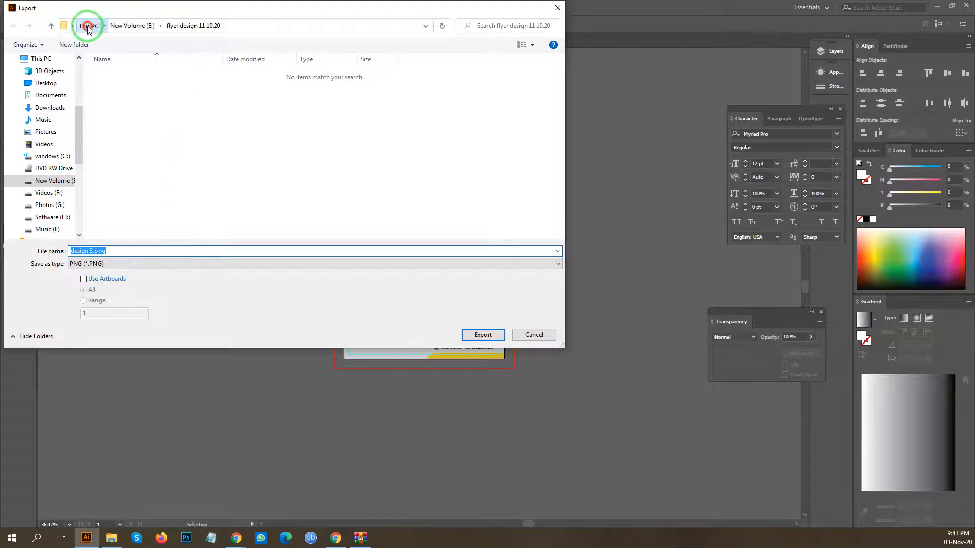
scroll(298, 175, "down", 1)
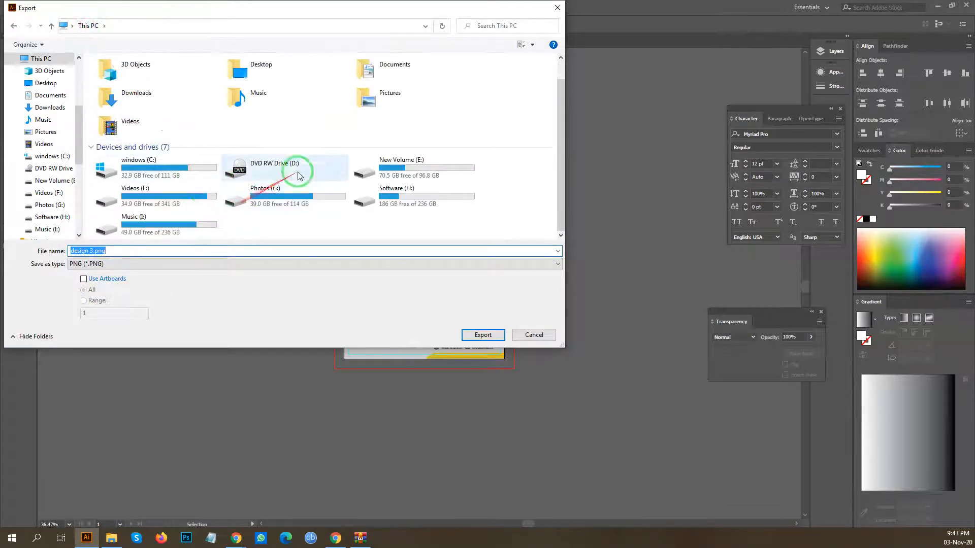
double_click(268, 64)
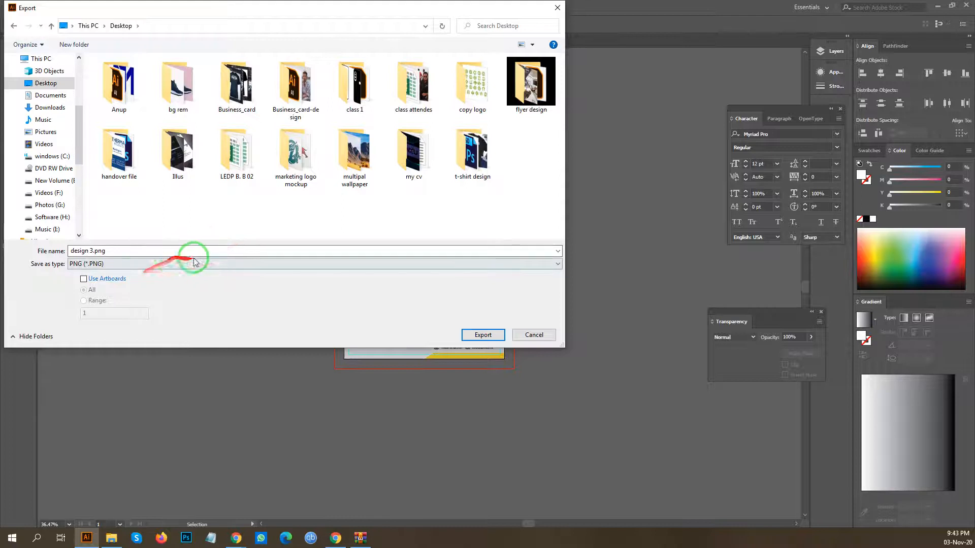
left_click(483, 335)
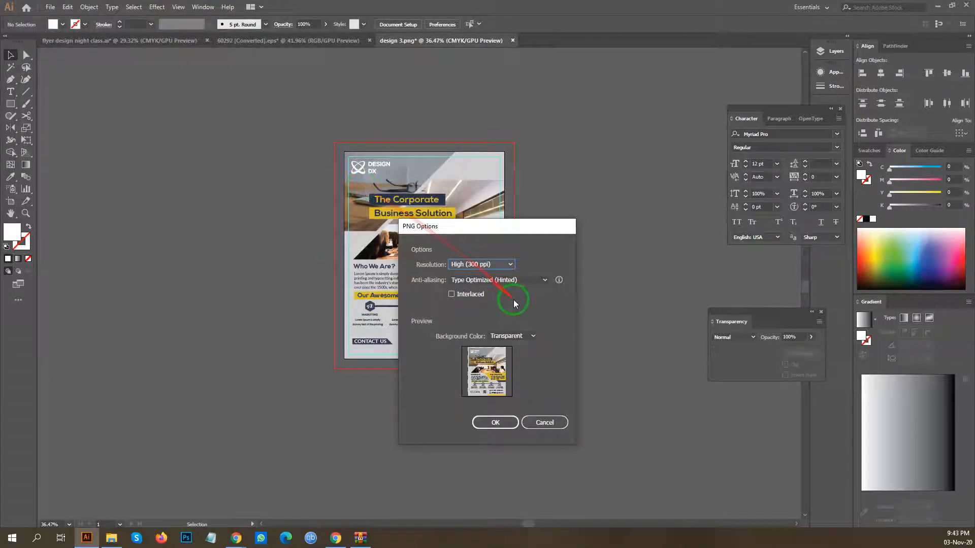
left_click(503, 427)
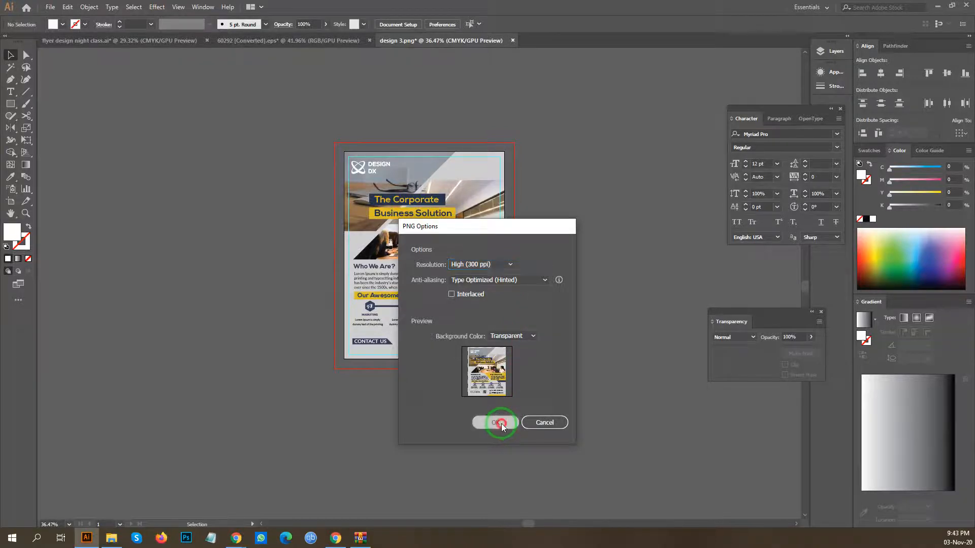
Switch to File Explorer and open design 3.png from the Desktop in Adobe Photoshop CC 2017, maximizing the window to view it.
left_click(111, 538)
left_click(280, 271)
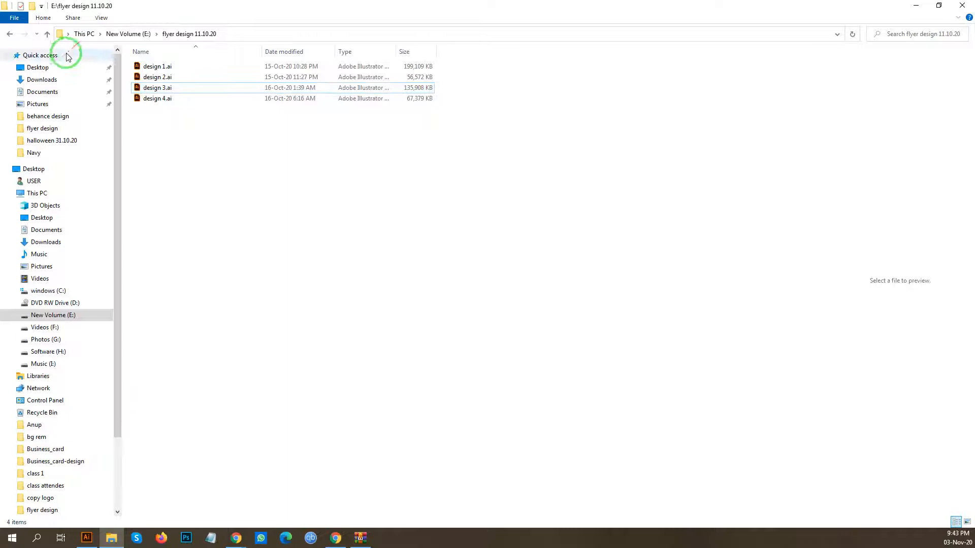
left_click(40, 68)
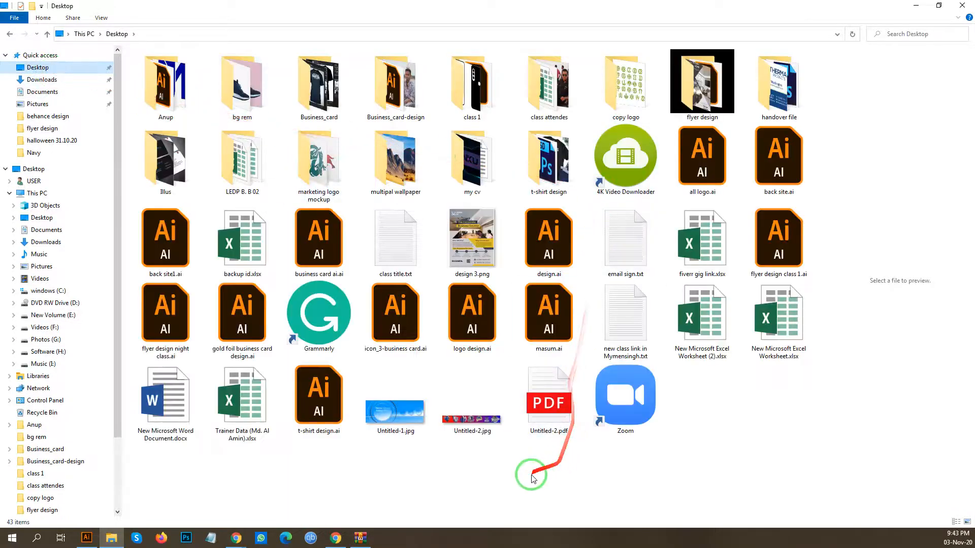
left_click(475, 231)
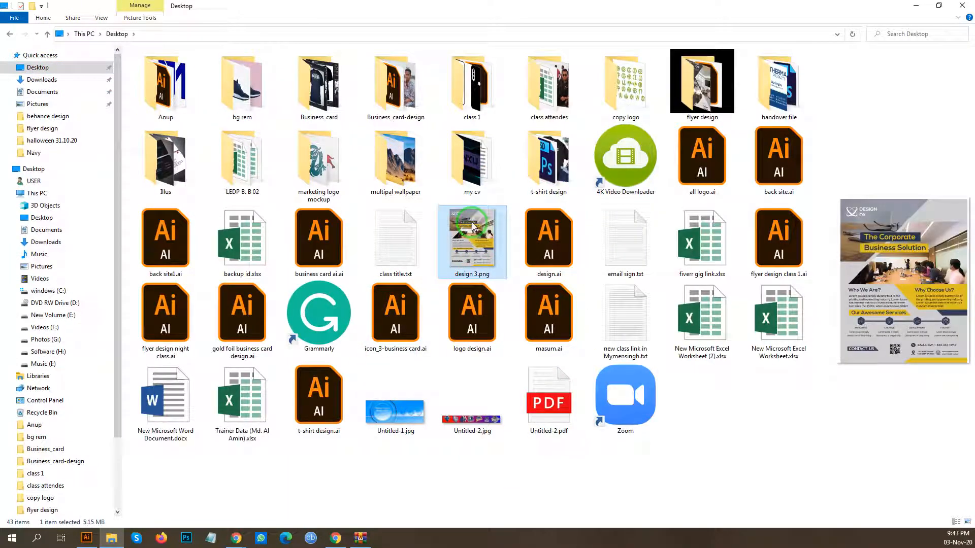
right_click(472, 226)
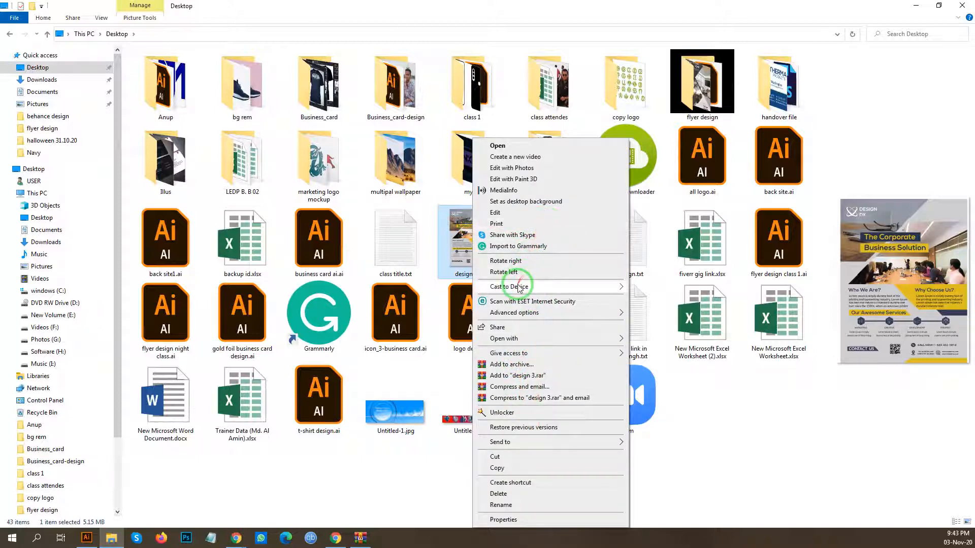
mouse_move(522, 344)
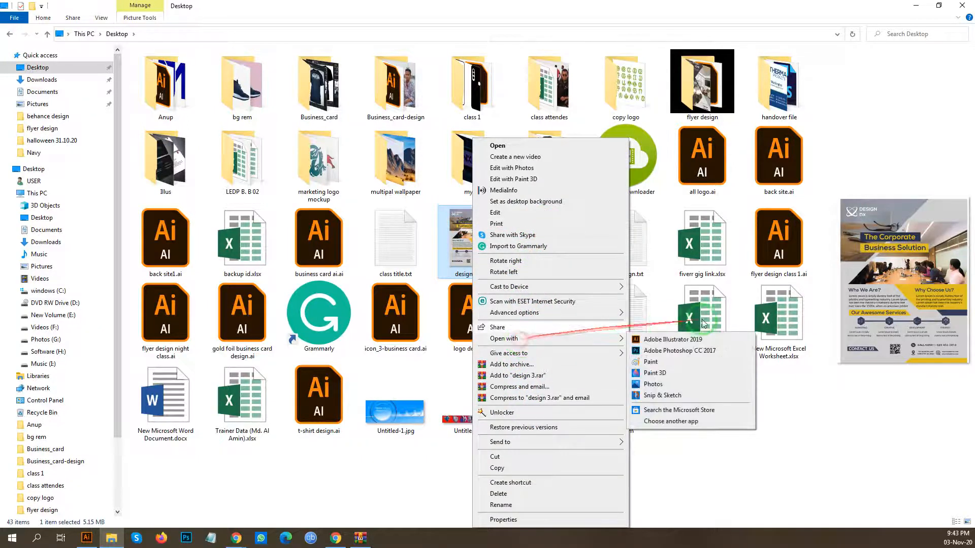
left_click(694, 354)
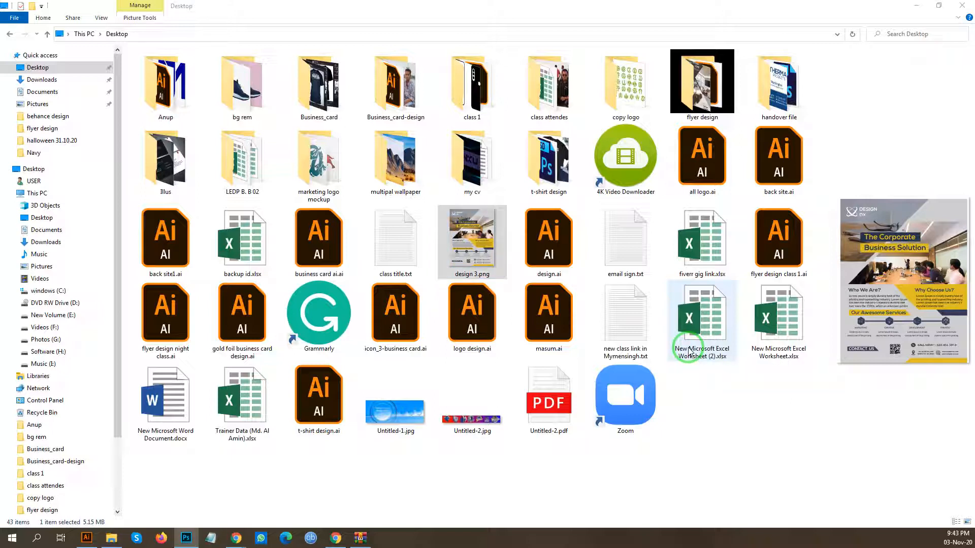
double_click(688, 349)
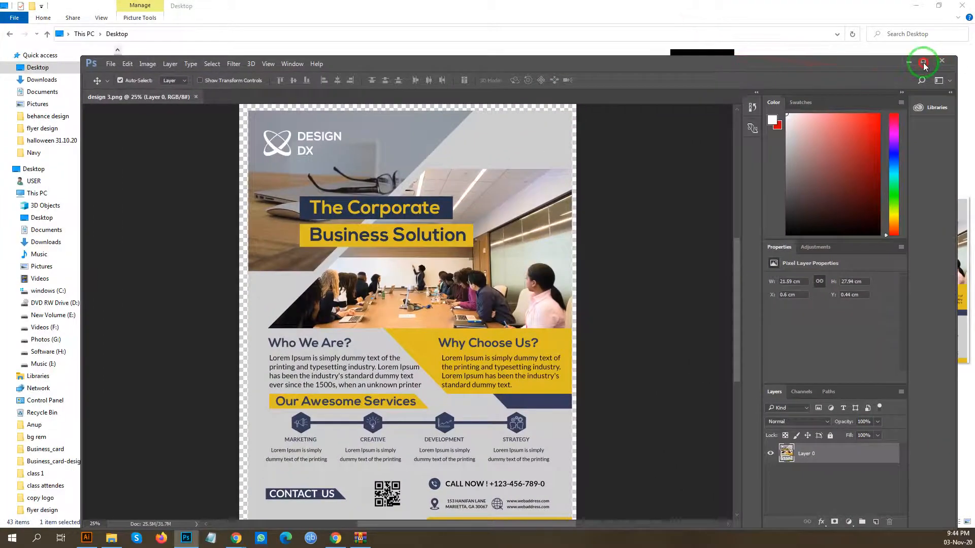
left_click(923, 60)
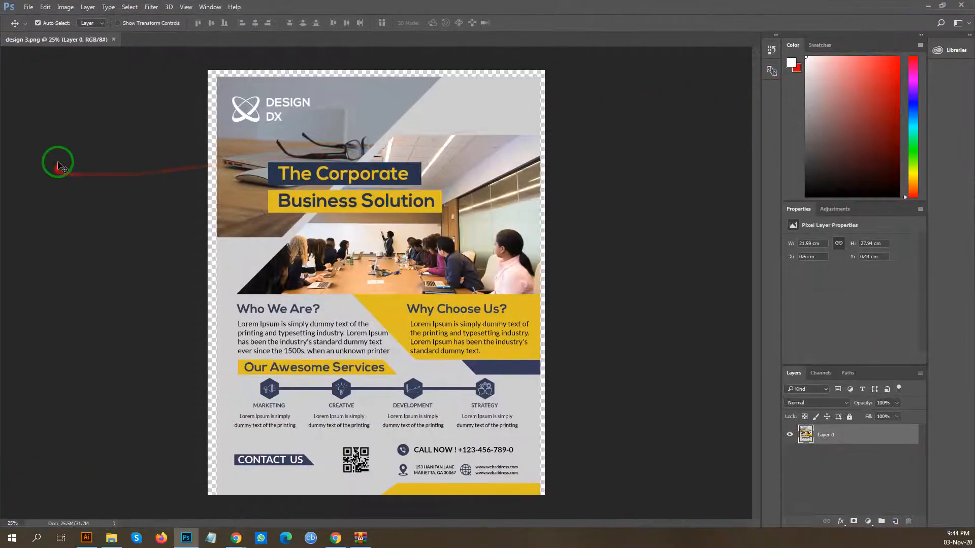
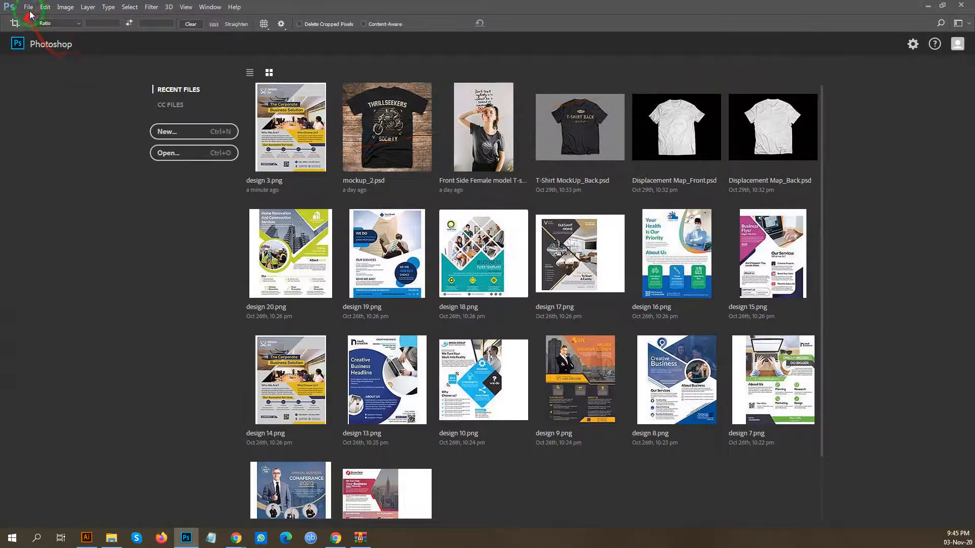
Exit Photoshop and close the Desktop folder window to return to Illustrator.
left_click(29, 7)
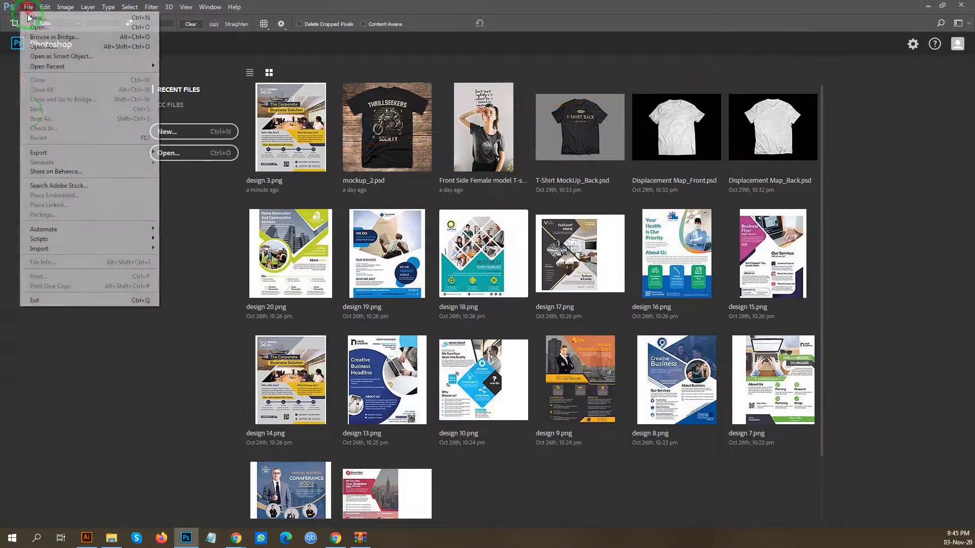
left_click(43, 301)
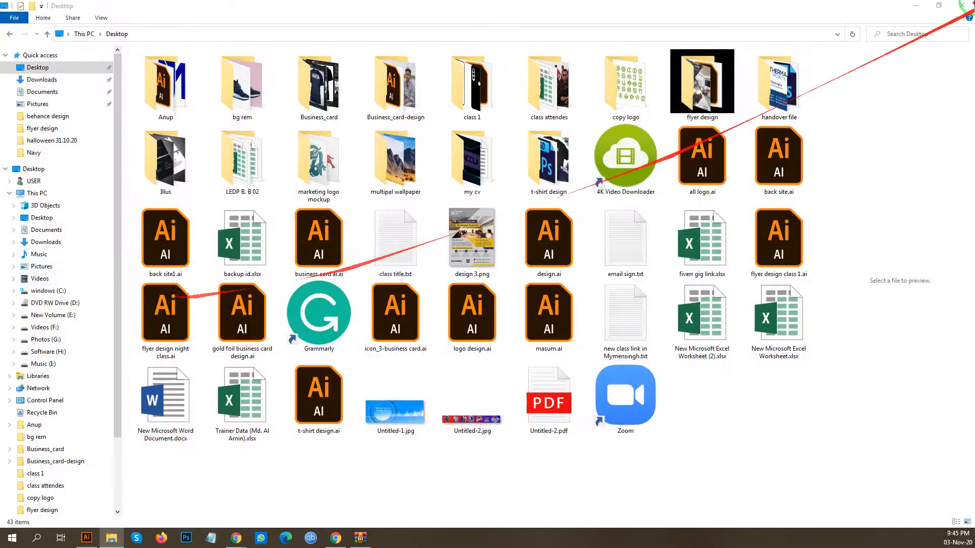
left_click(961, 6)
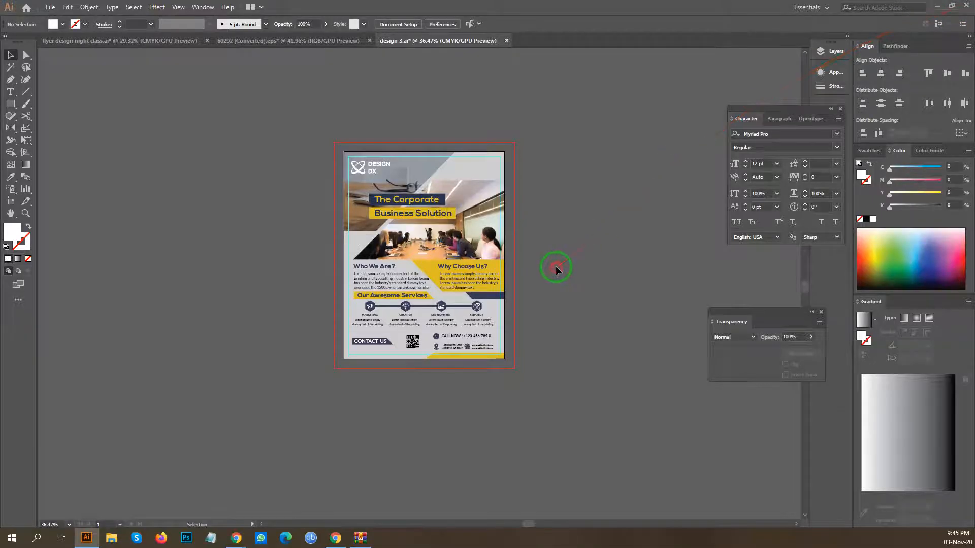
Save the corporate flyer document design 3.ai.
left_click_drag(608, 234, 574, 226)
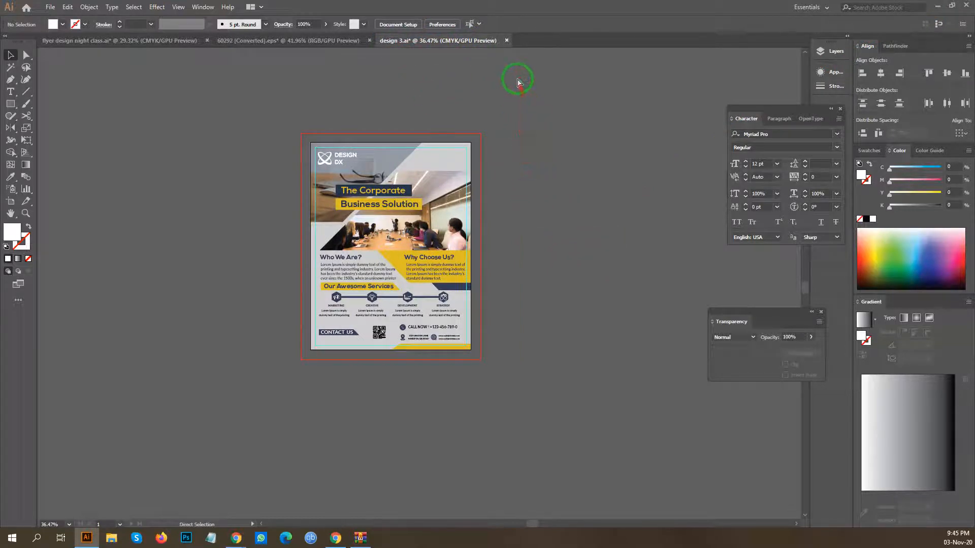
key("ctrl+s")
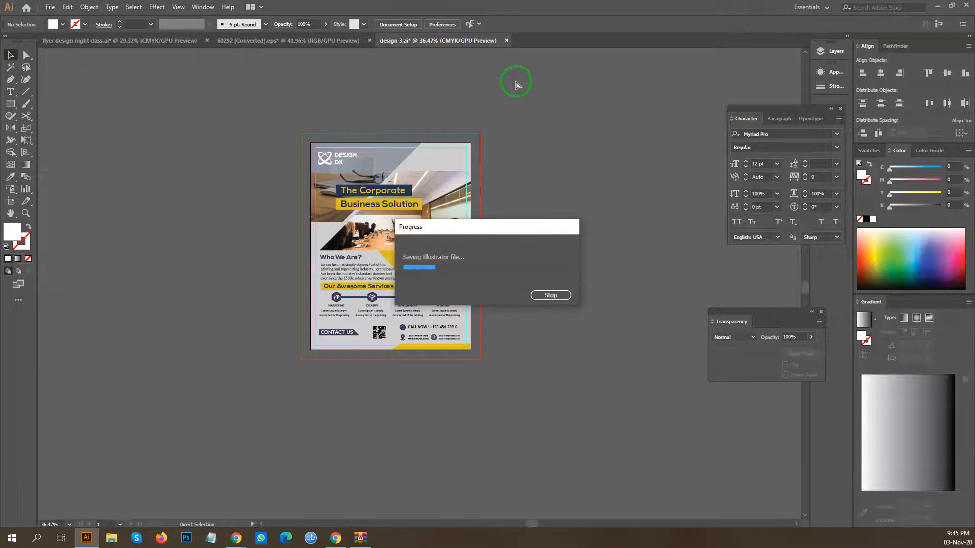
mouse_move(513, 83)
left_mouse_down()
mouse_move(367, 186)
mouse_move(425, 181)
mouse_move(453, 162)
mouse_move(399, 149)
mouse_move(373, 167)
mouse_move(396, 214)
left_mouse_up()
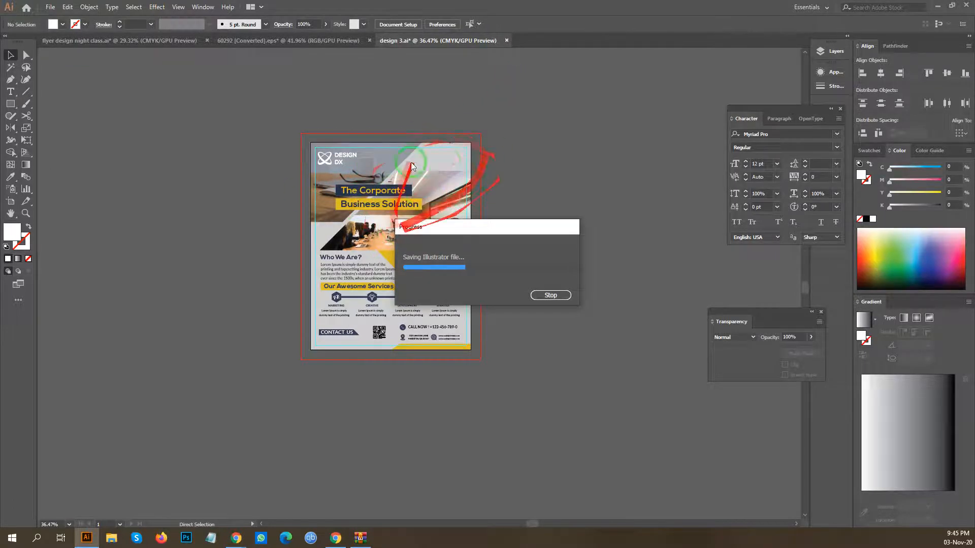
Switch to File Explorer and open the folder containing the recent file design 3.ai.
left_click(113, 539)
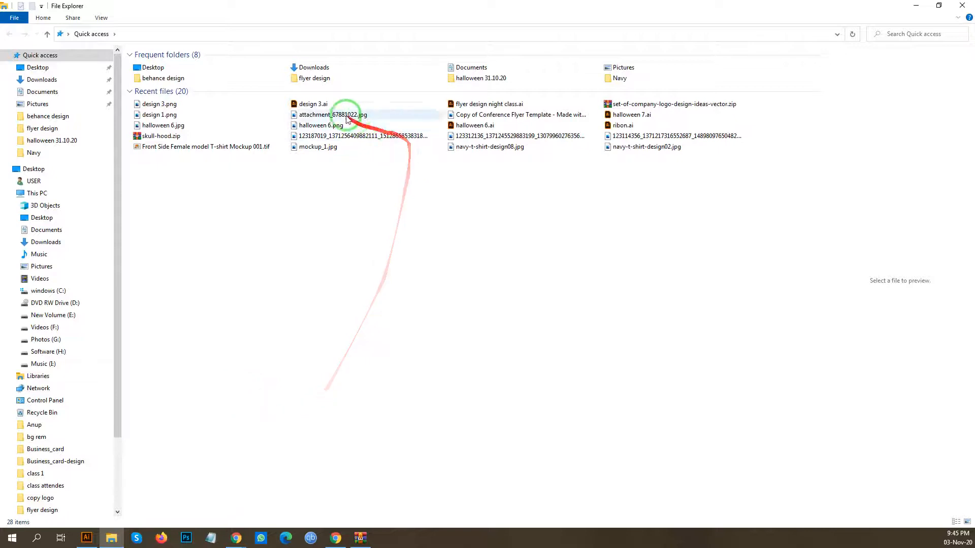
left_click(332, 105)
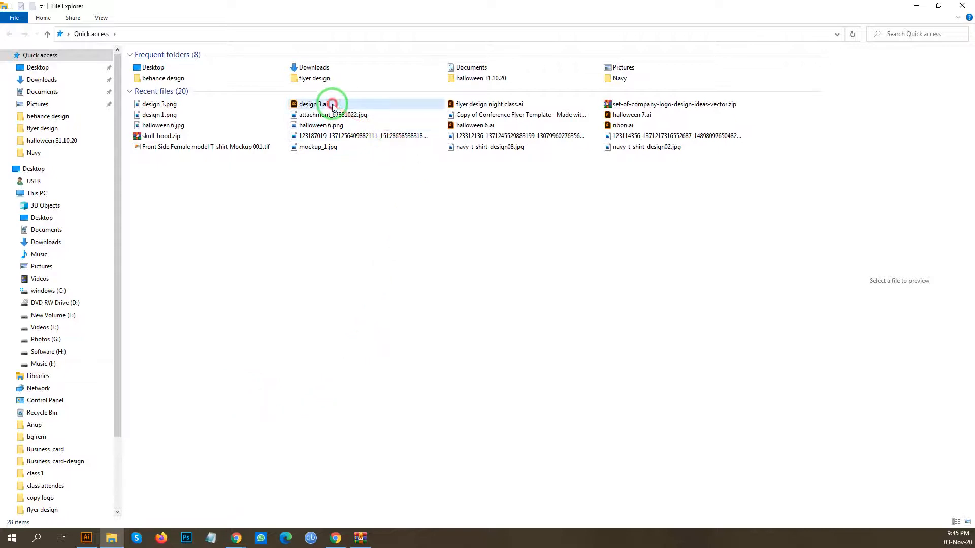
right_click(333, 105)
left_click(371, 342)
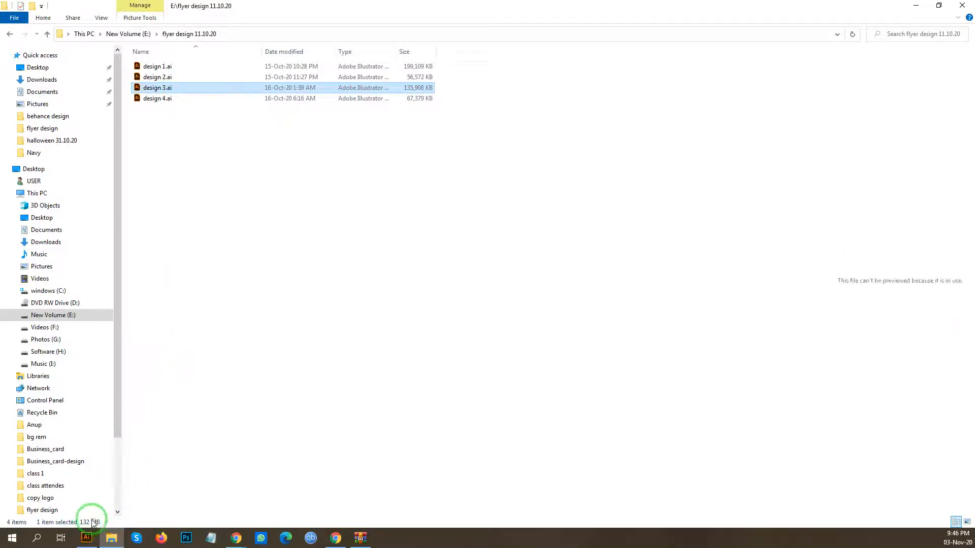
Preview design 4.ai, design 2.ai and design 1.ai in the folder, and close File Explorer.
left_click(395, 236)
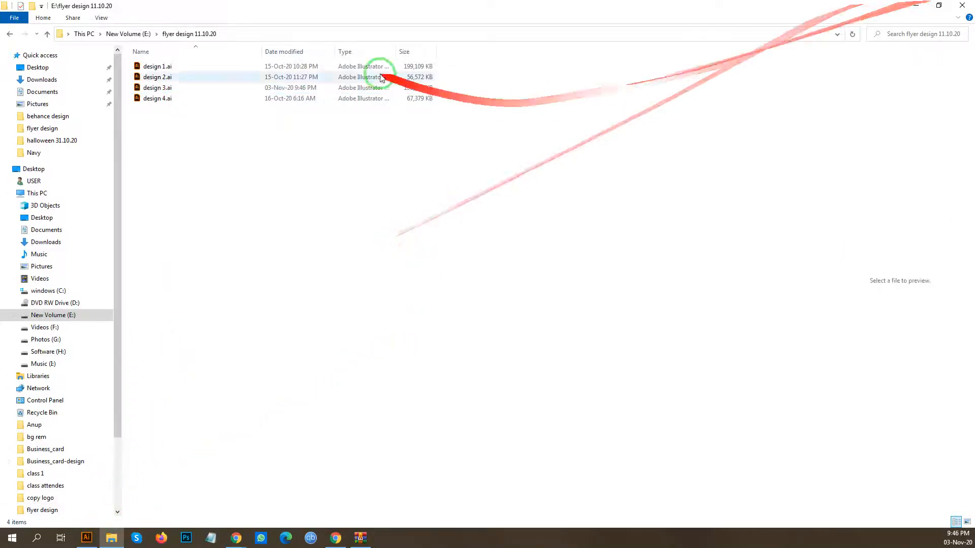
left_click(188, 99)
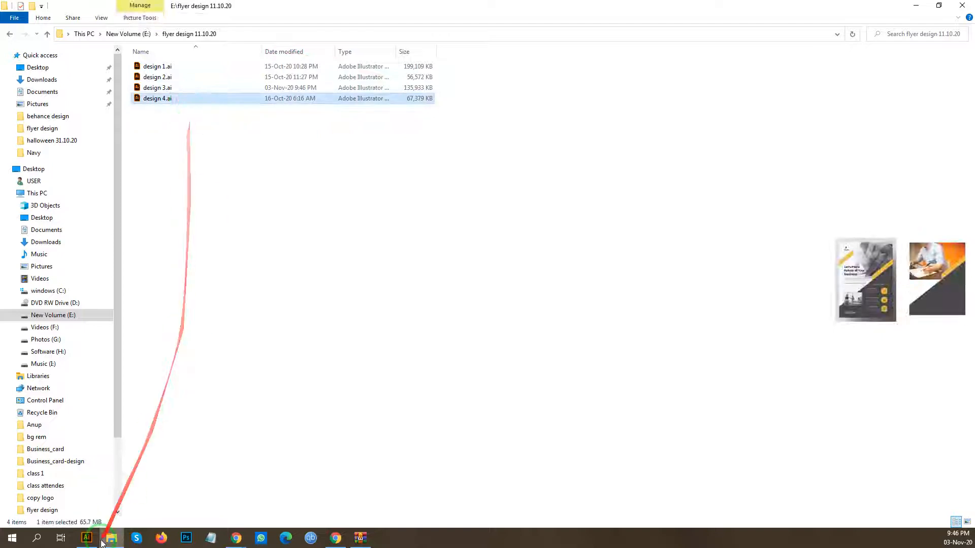
left_click(170, 78)
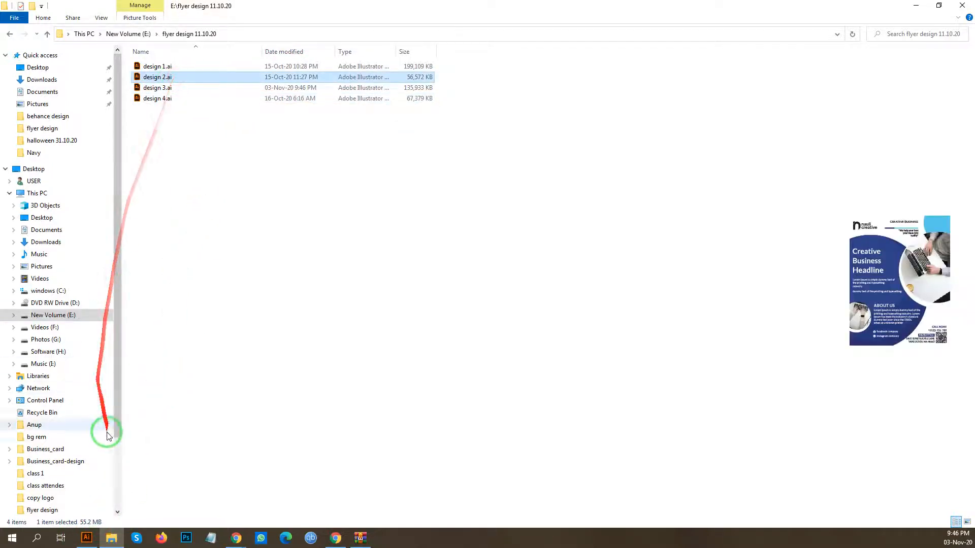
left_click(163, 67)
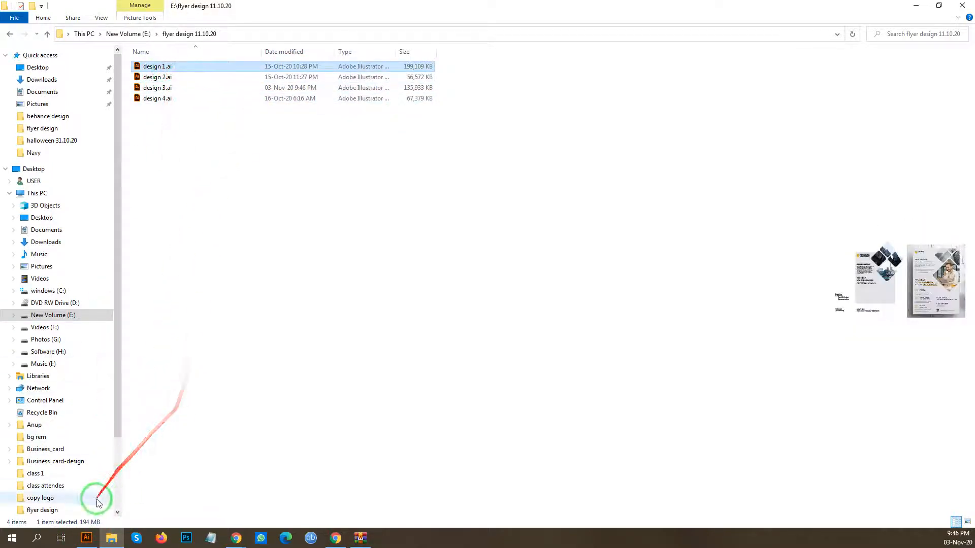
left_click(962, 5)
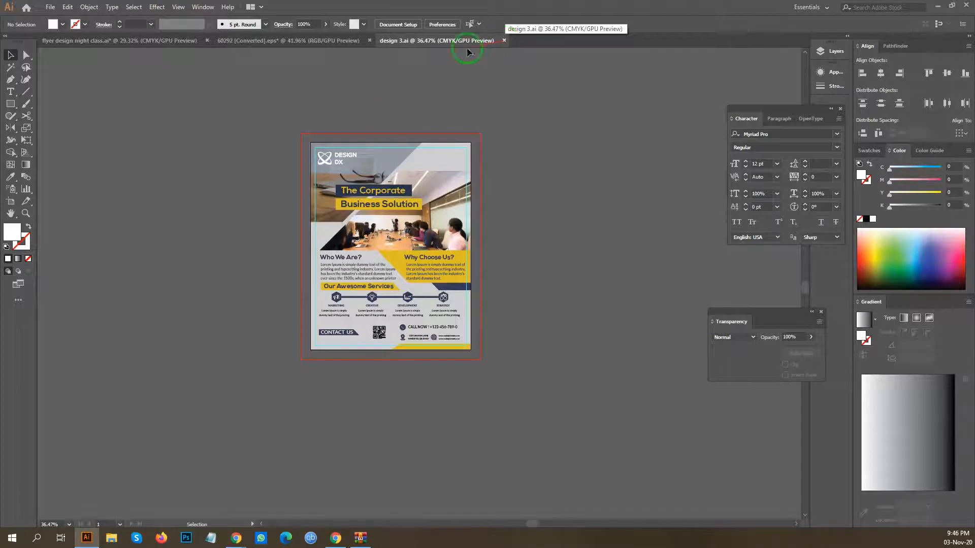
Close design 3.ai, and close 60292 [Converted].eps without saving its changes.
left_click_drag(214, 105, 468, 348)
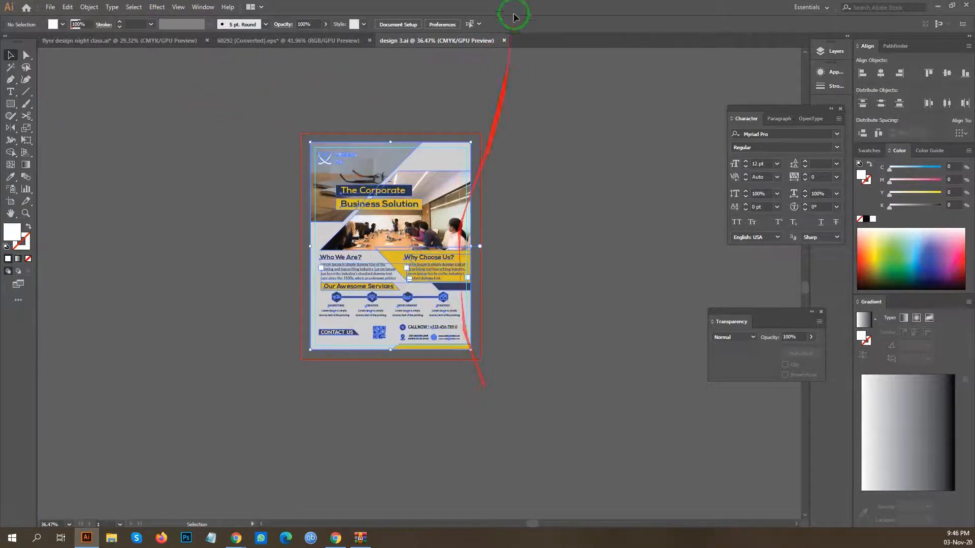
left_click(504, 41)
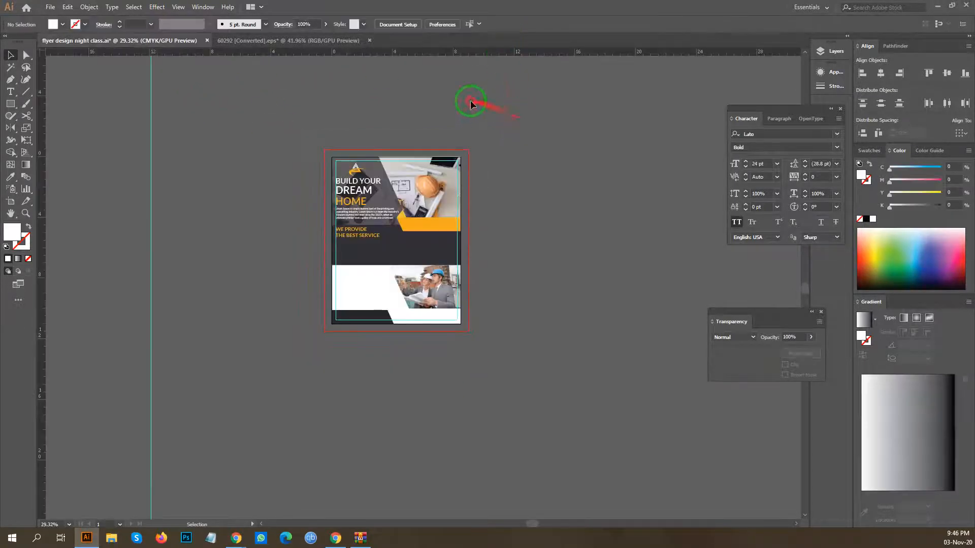
left_click(369, 41)
left_click(541, 282)
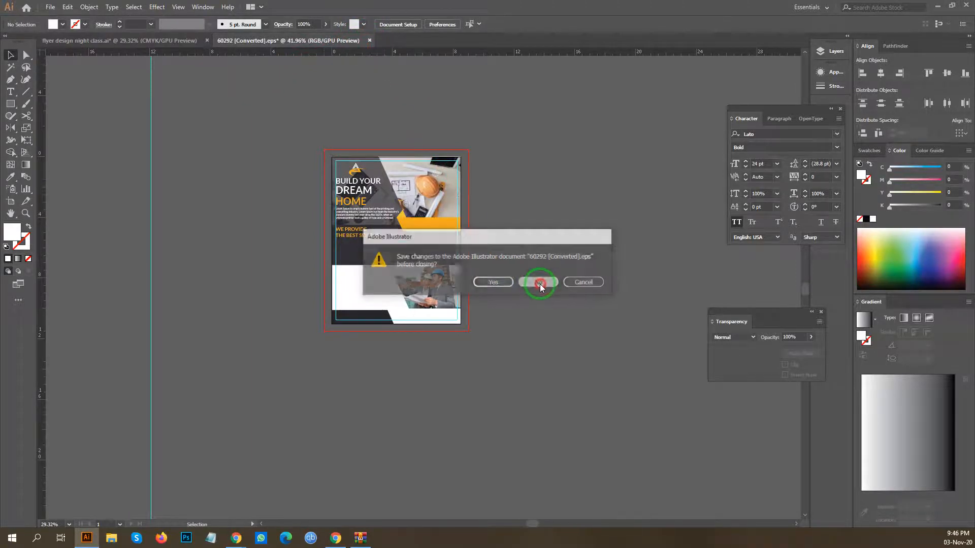
Examine the construction flyer up close, checking how its heading text, background and photos sit against the margin guides, artboard and bleed edges.
left_click(219, 176)
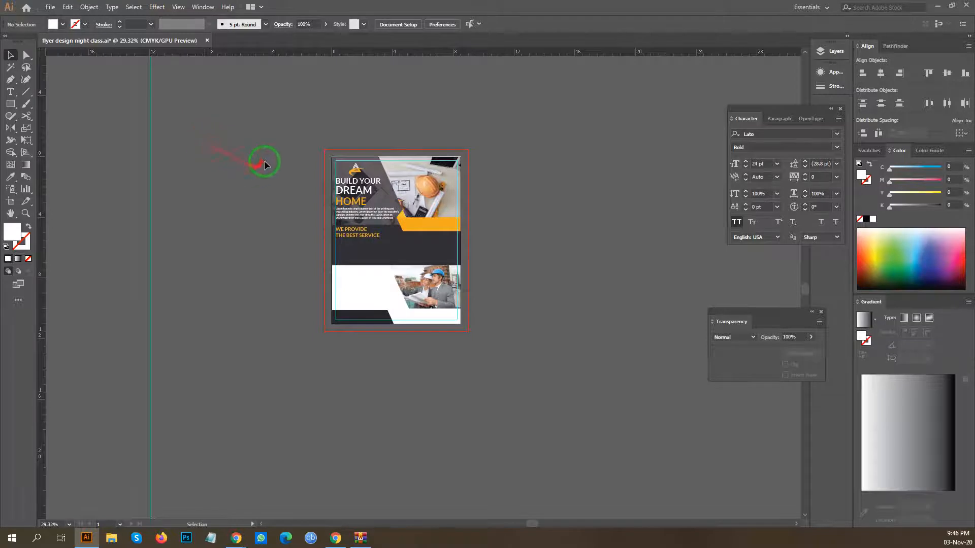
left_click_drag(261, 163, 208, 144)
key("z")
left_click_drag(531, 209, 510, 210)
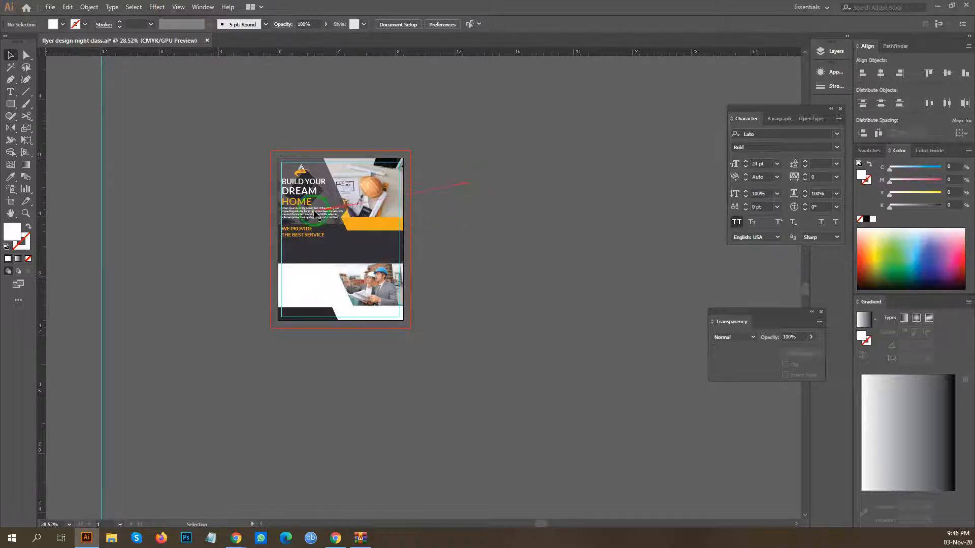
key("ctrl+space")
left_click_drag(293, 215, 258, 195)
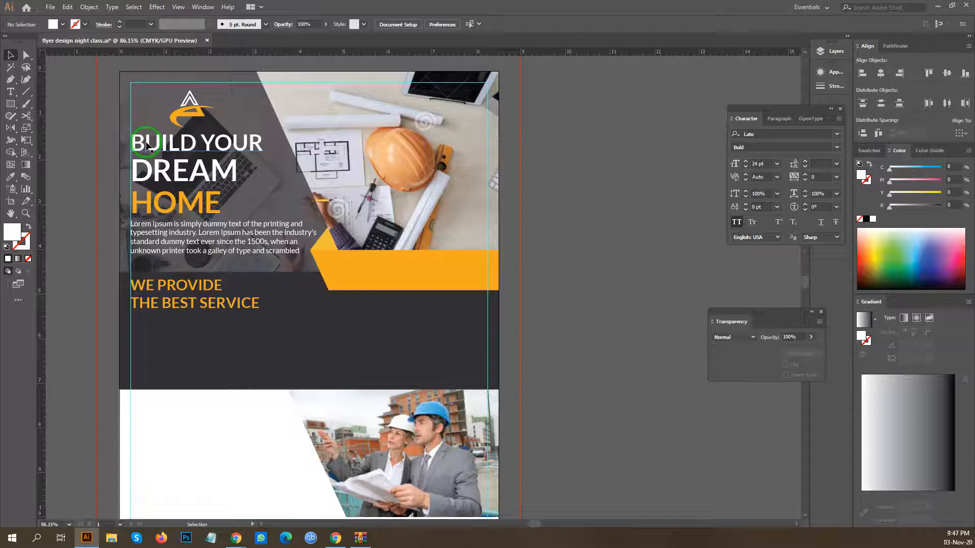
left_click(135, 91)
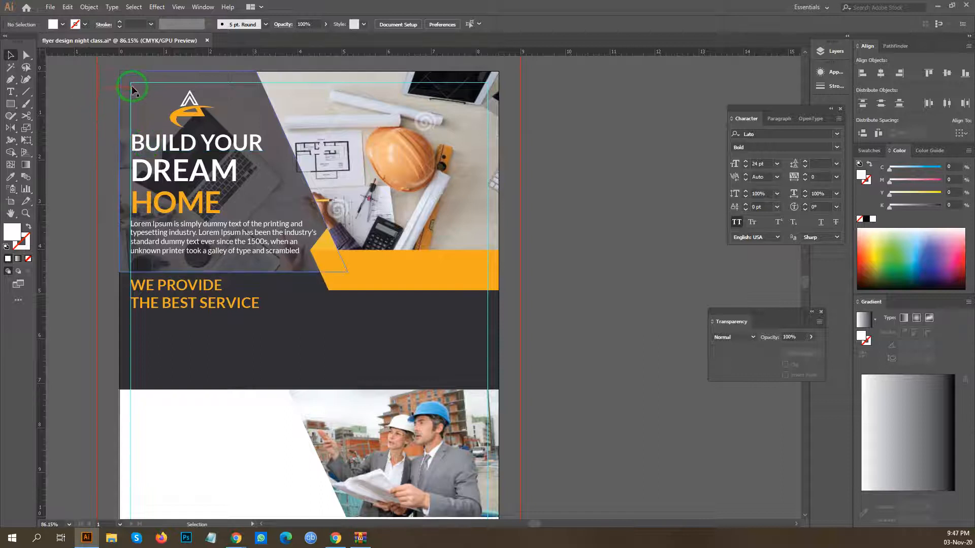
left_click(560, 104)
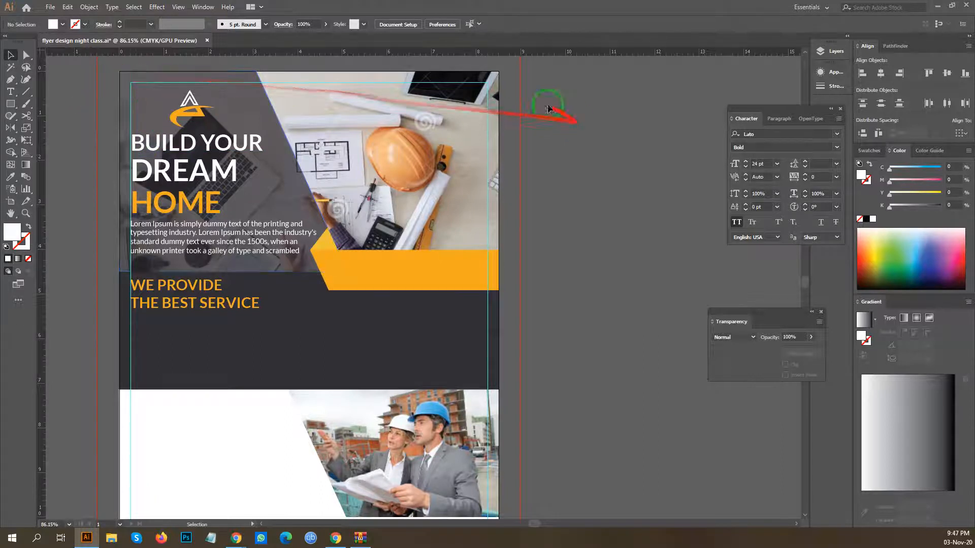
left_click(258, 295)
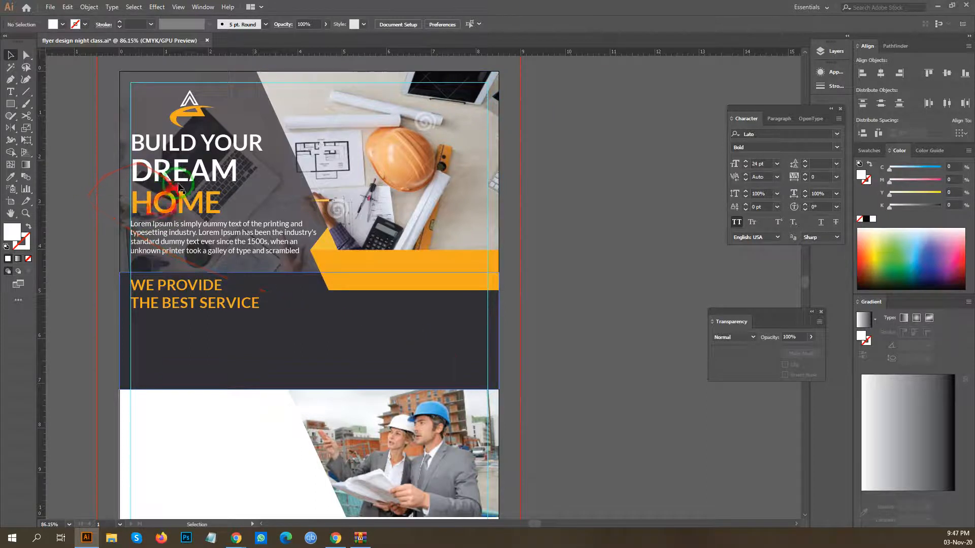
left_click(577, 217)
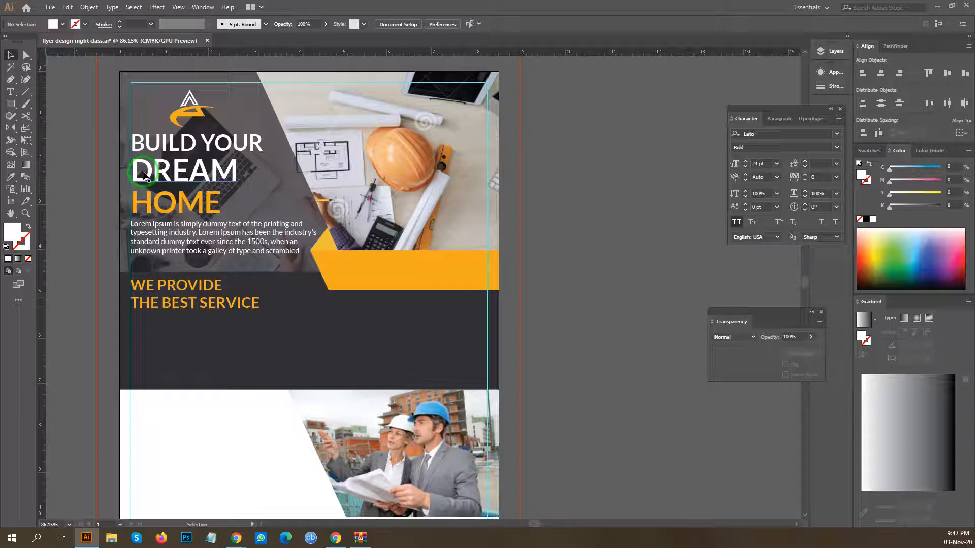
left_click(93, 136)
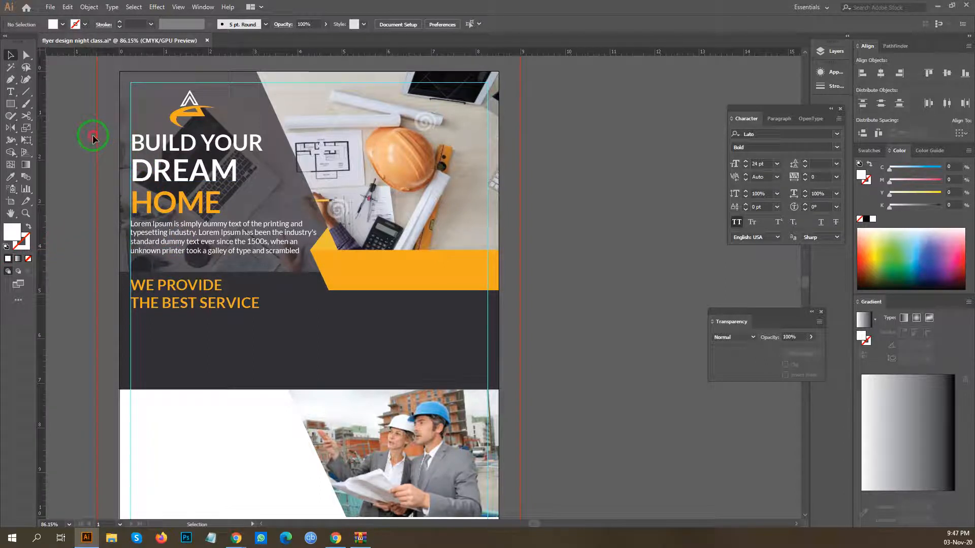
left_click(124, 222)
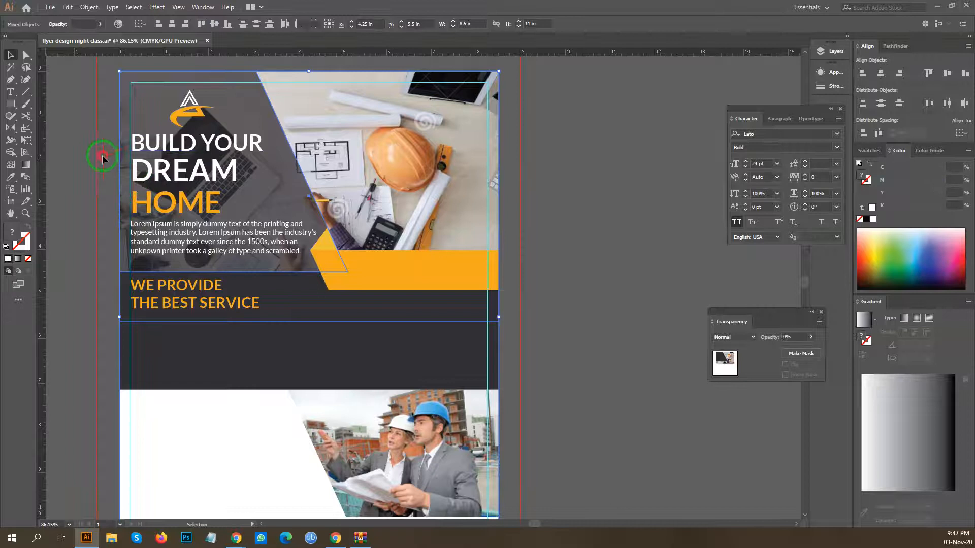
Move the BUILD YOUR heading left so that it crosses the left margin guide.
left_click(102, 157)
left_click_drag(153, 147, 145, 148)
left_click(86, 137)
key("z")
left_click(123, 111)
key("v")
left_click(100, 159)
left_click_drag(100, 160, 122, 220)
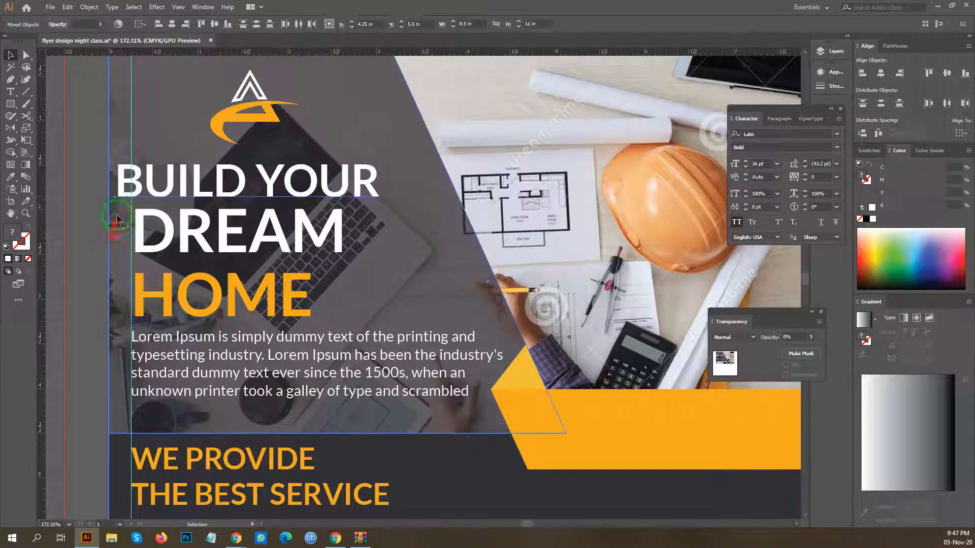
left_click(138, 179)
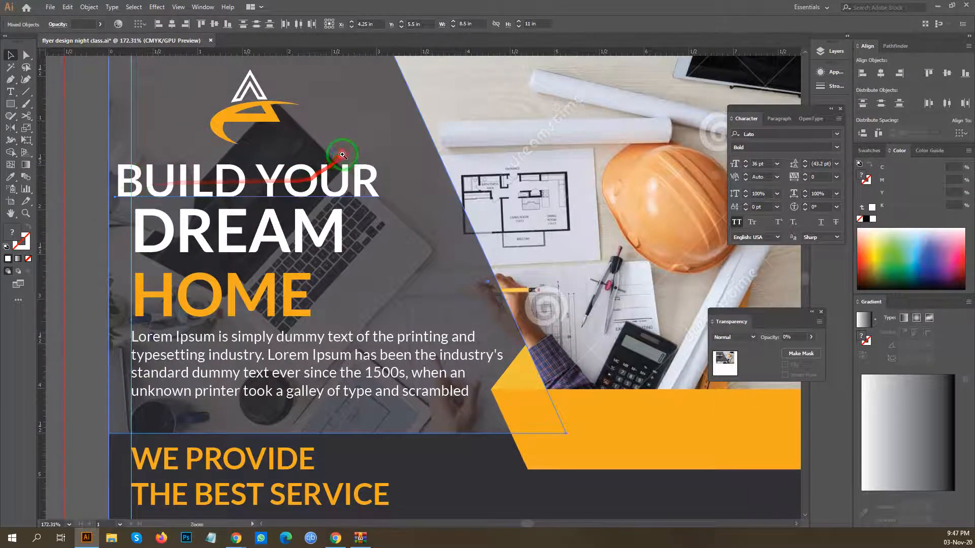
Shift the BUILD YOUR heading further left, up to the artboard's left edge.
scroll(337, 152, "down", 5)
left_click(170, 175)
left_click_drag(281, 162, 371, 156)
left_click_drag(373, 156, 310, 172)
left_click_drag(346, 186, 209, 174)
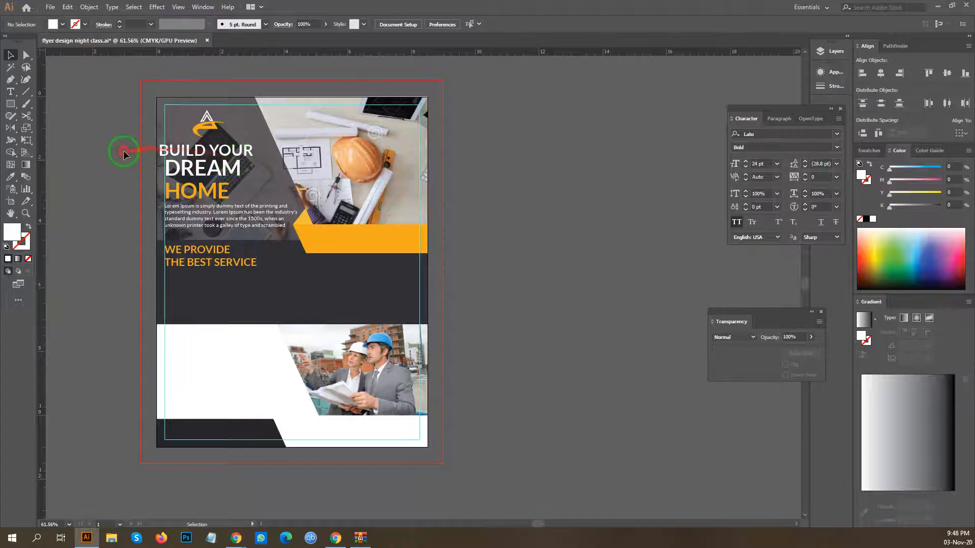
left_click_drag(119, 152, 135, 163)
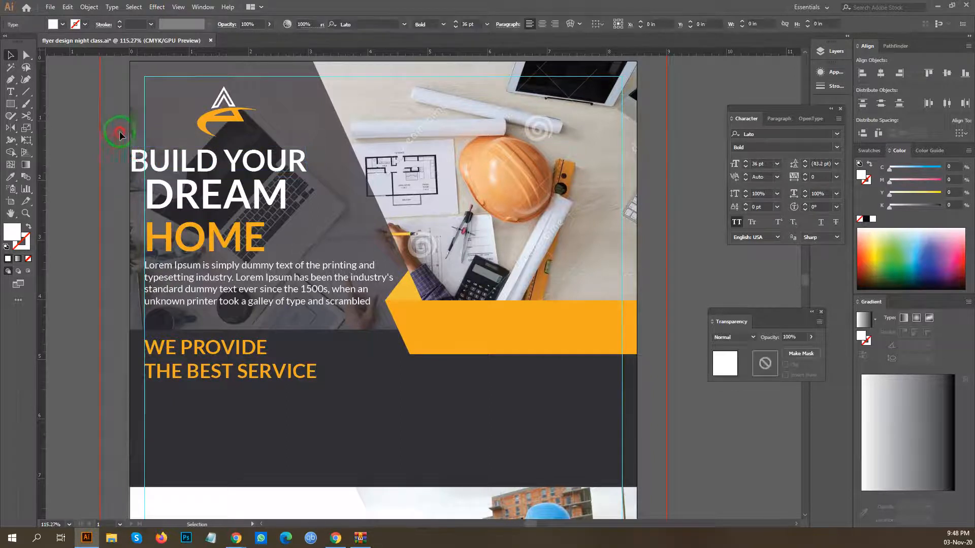
Draw a white rectangle about 0.77 x 0.99 in across the bleed area beside BUILD YOUR, and move the heading back to the margin guide.
key("m")
left_click_drag(92, 137, 138, 195)
left_click(9, 56)
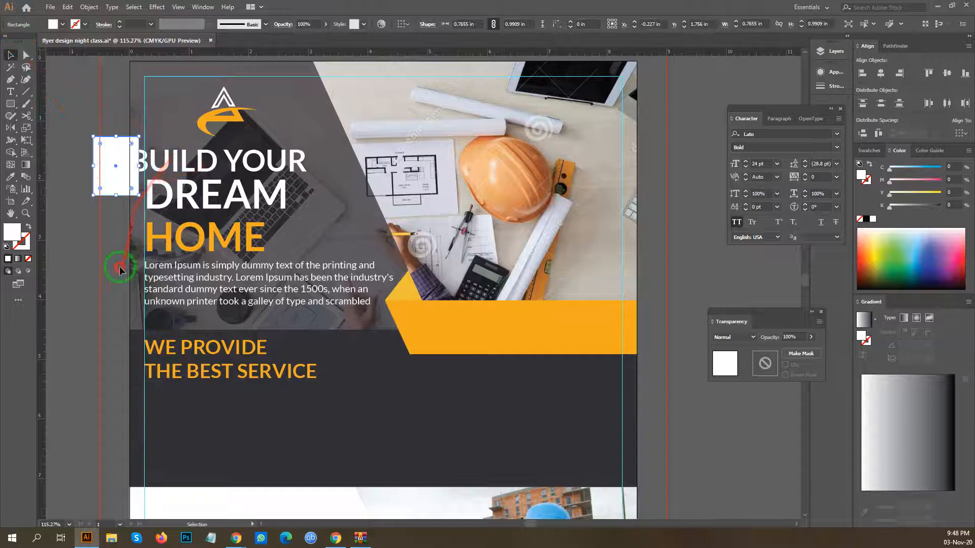
left_click(109, 207)
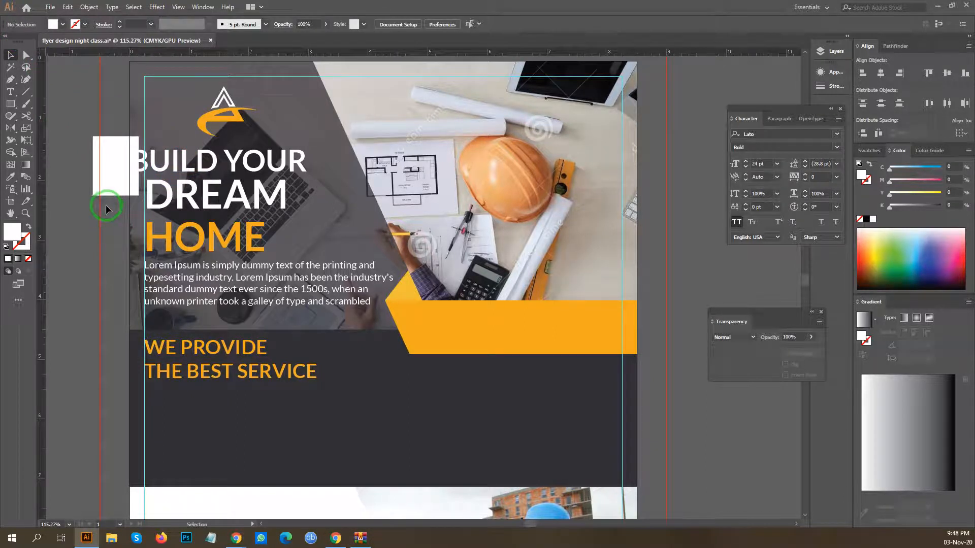
mouse_move(152, 166)
left_mouse_down()
mouse_move(169, 165)
mouse_move(152, 166)
left_mouse_up()
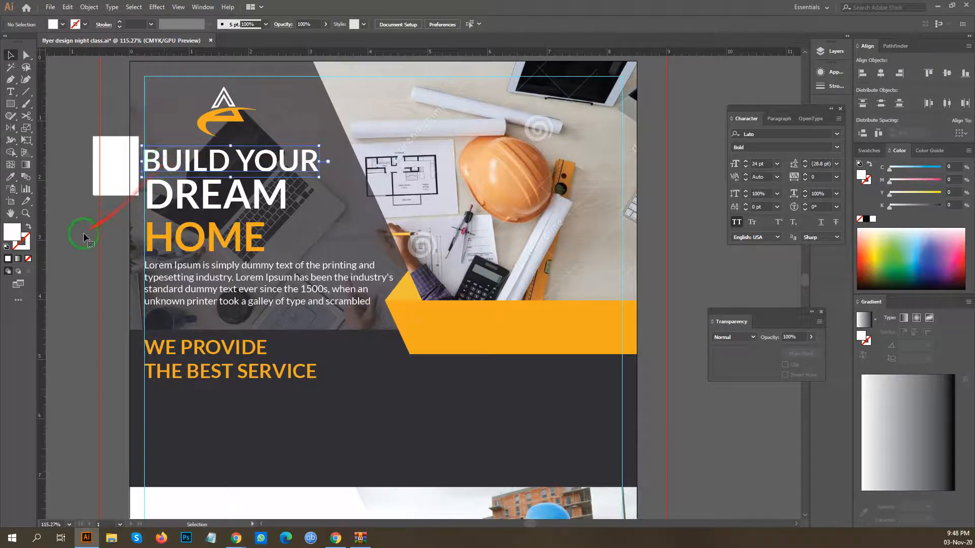
left_click(106, 150)
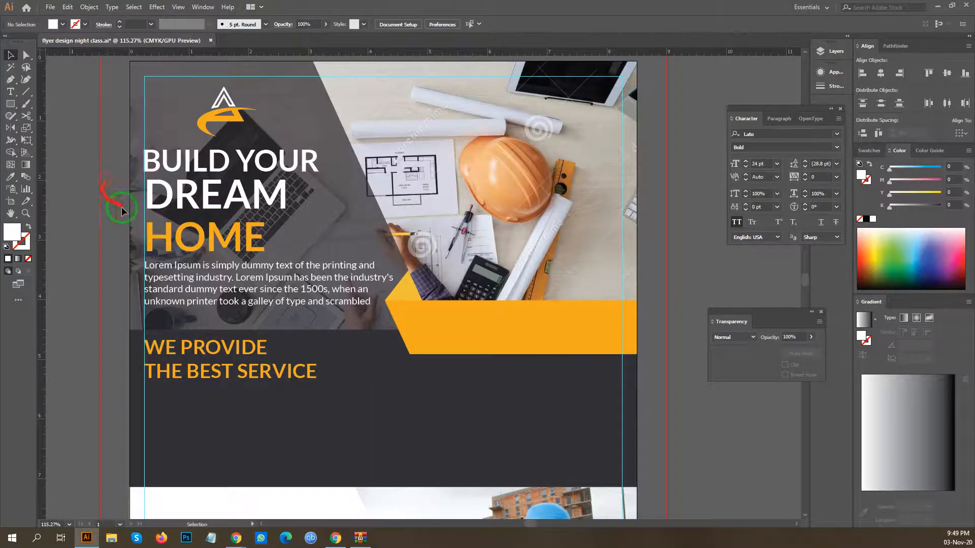
Move the BUILD YOUR heading slightly right, inside the left margin guide and out of line with DREAM.
scroll(121, 206, "down", 3)
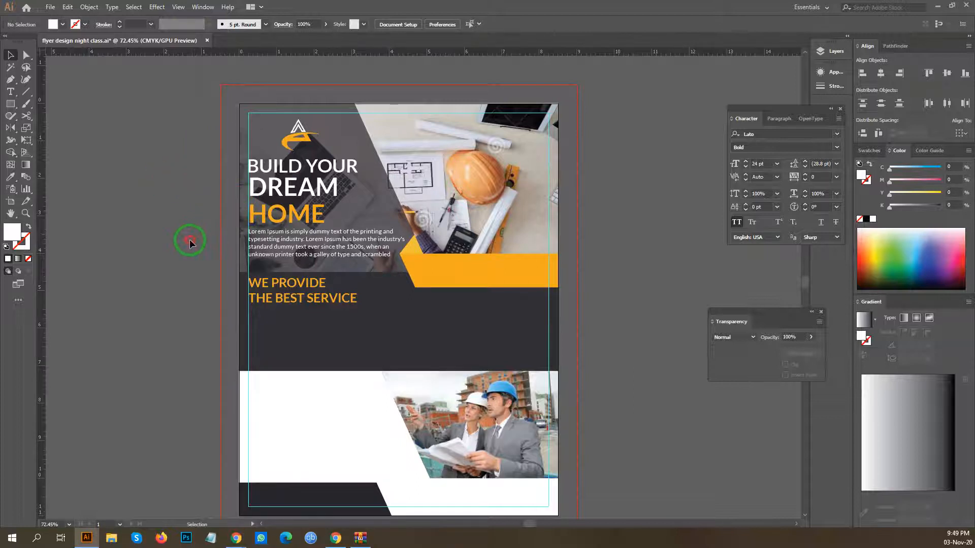
scroll(256, 155, "up", 3)
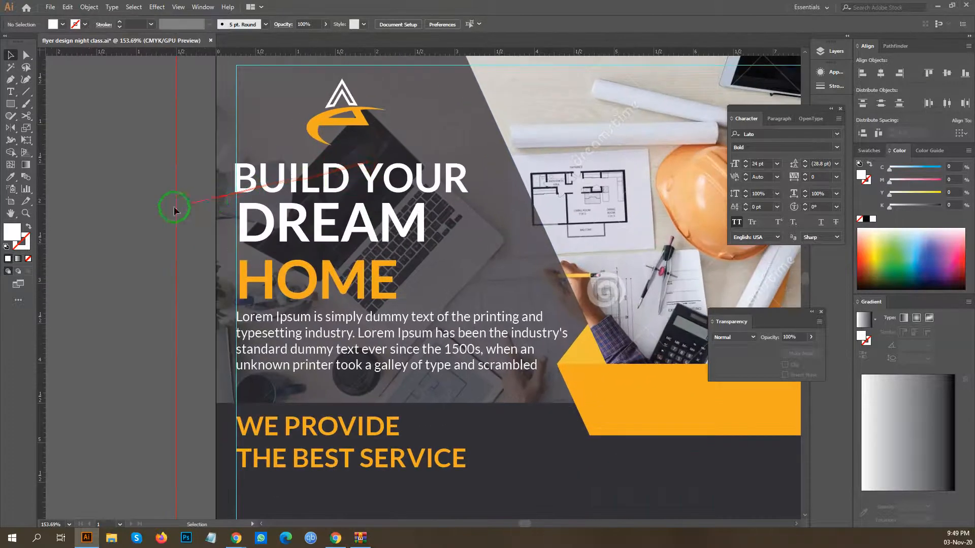
left_click_drag(261, 178, 274, 178)
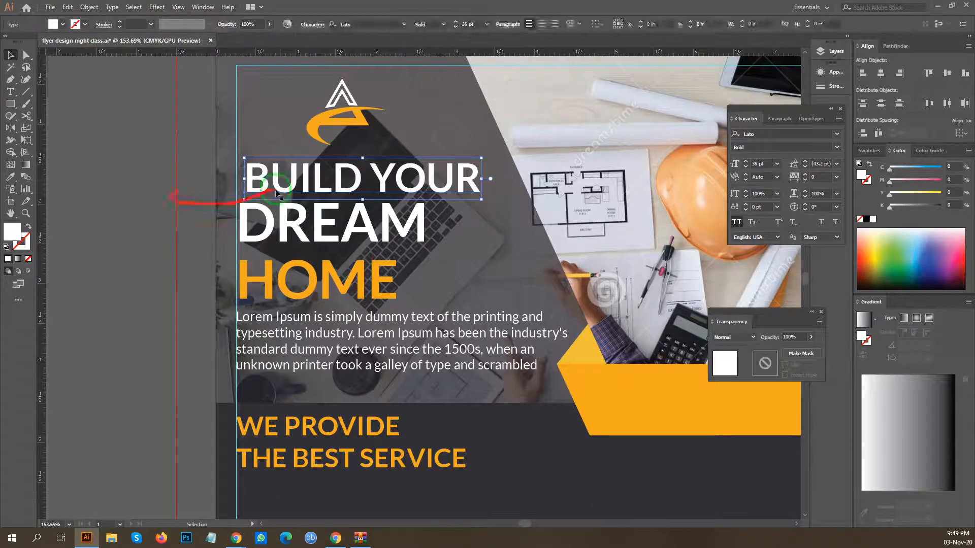
left_click(173, 197)
scroll(332, 157, "down", 2)
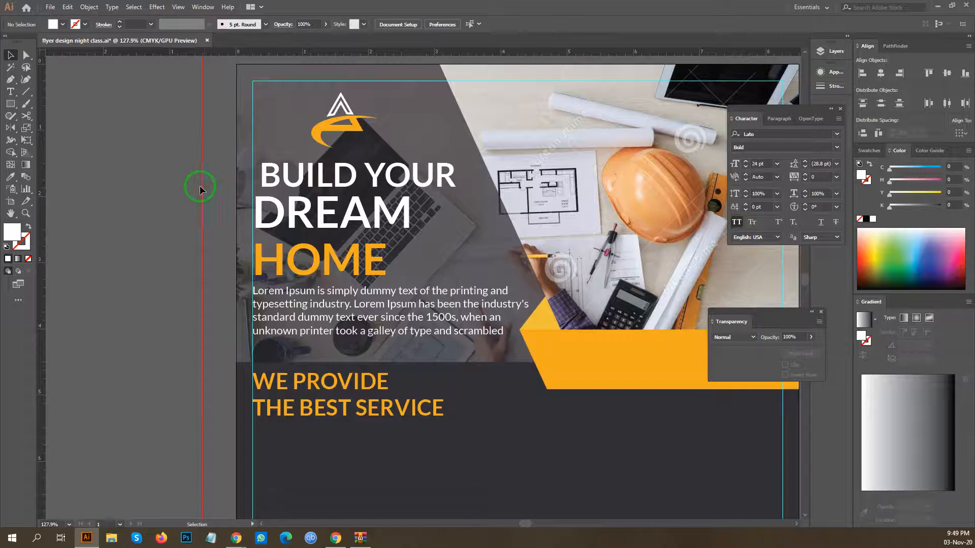
left_click(233, 238)
left_click(236, 203)
left_click(167, 223)
Draw a 0.5 in white square between the left bleed line and the artboard edge, and widen it over the flyer to about 0.61 in.
key("m")
left_click_drag(203, 178, 301, 173)
key("v")
left_click(207, 228)
key("ctrl+space")
left_click(214, 208)
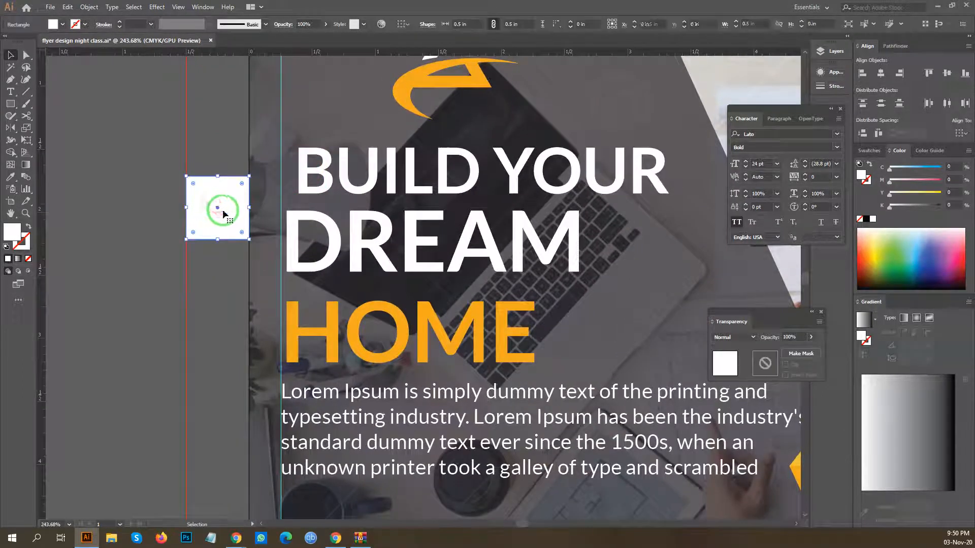
left_click_drag(252, 208, 262, 208)
left_click(192, 309)
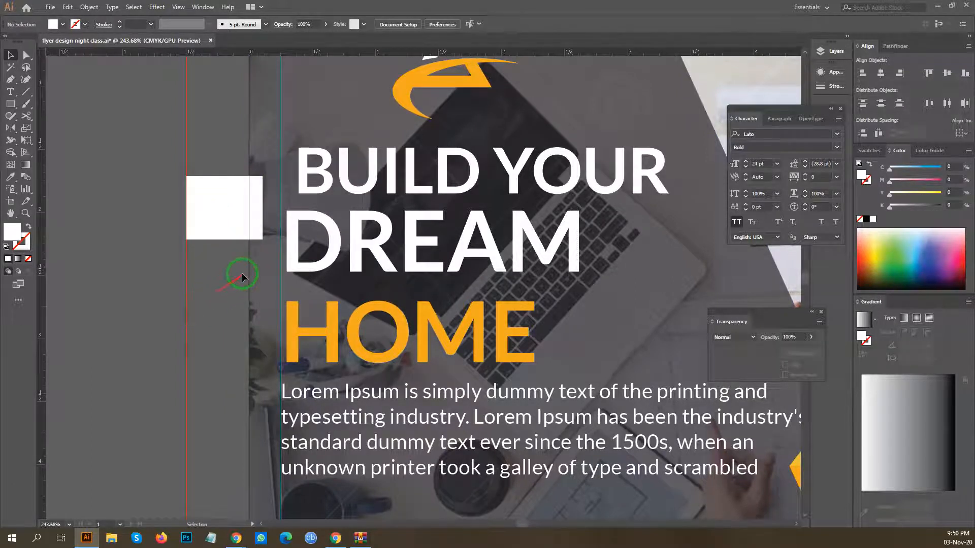
Move the DREAM HOME text up and left past the margin guide, and undo the move.
scroll(348, 173, "down", 2)
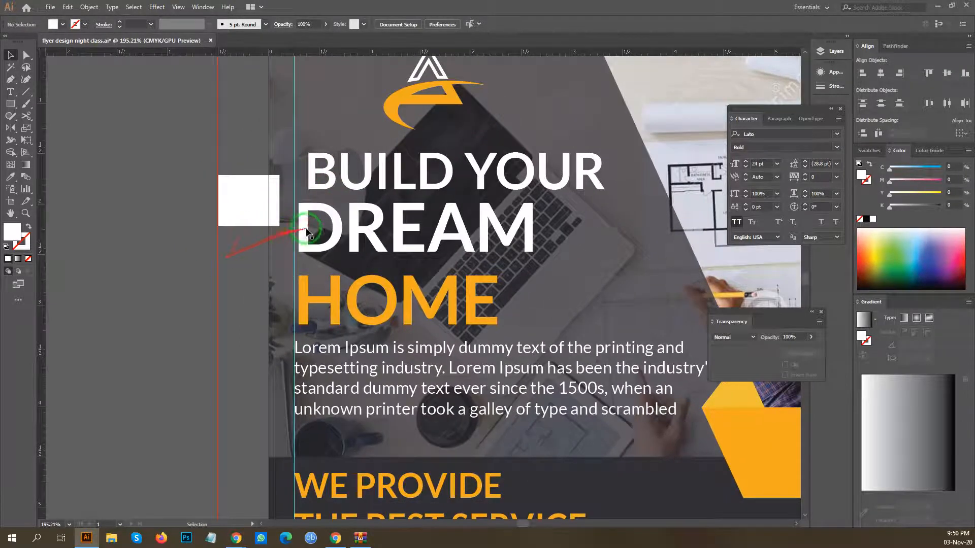
left_click_drag(305, 242, 283, 220)
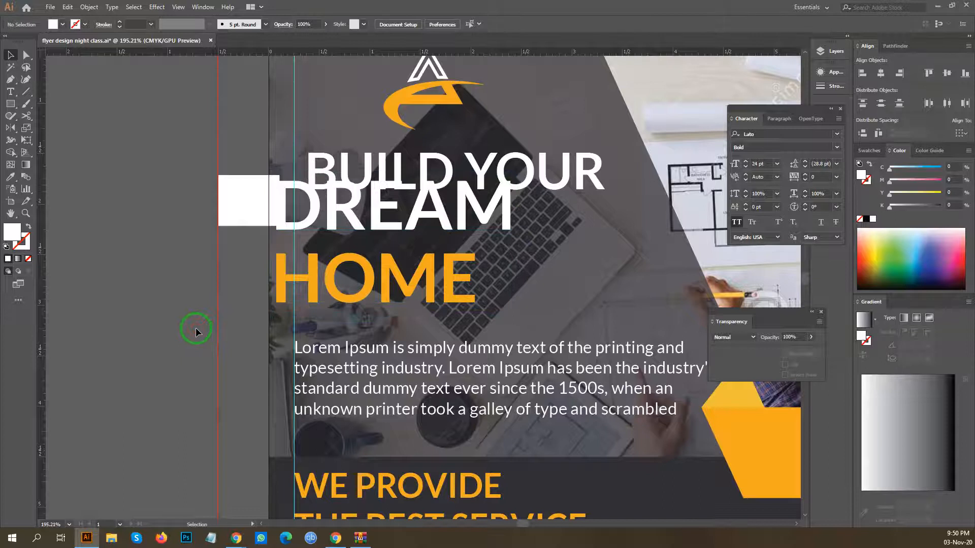
left_click(202, 318)
key("a")
key("ctrl+z")
key("v")
left_click(211, 299)
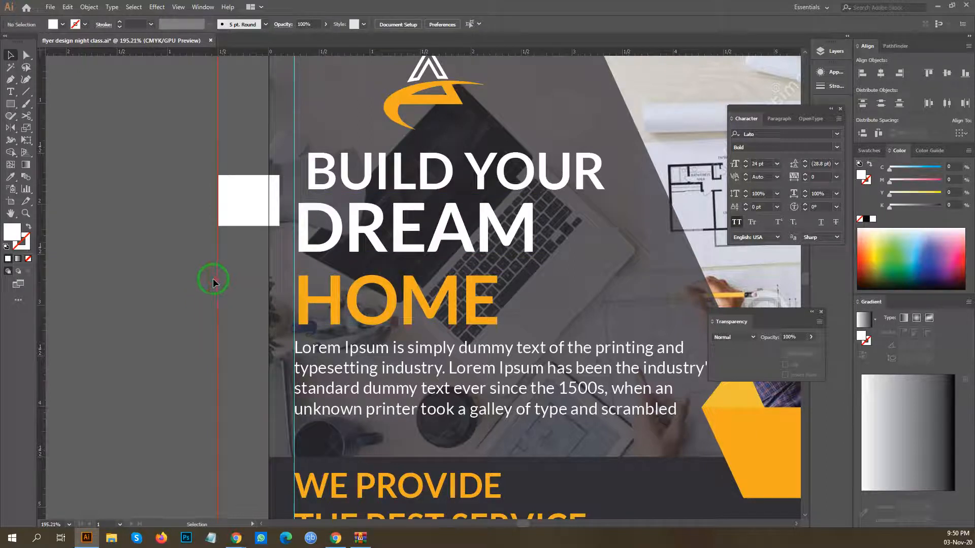
Left-align the BUILD YOUR heading with the DREAM HOME text.
left_click(323, 209)
left_click(315, 184, "shift")
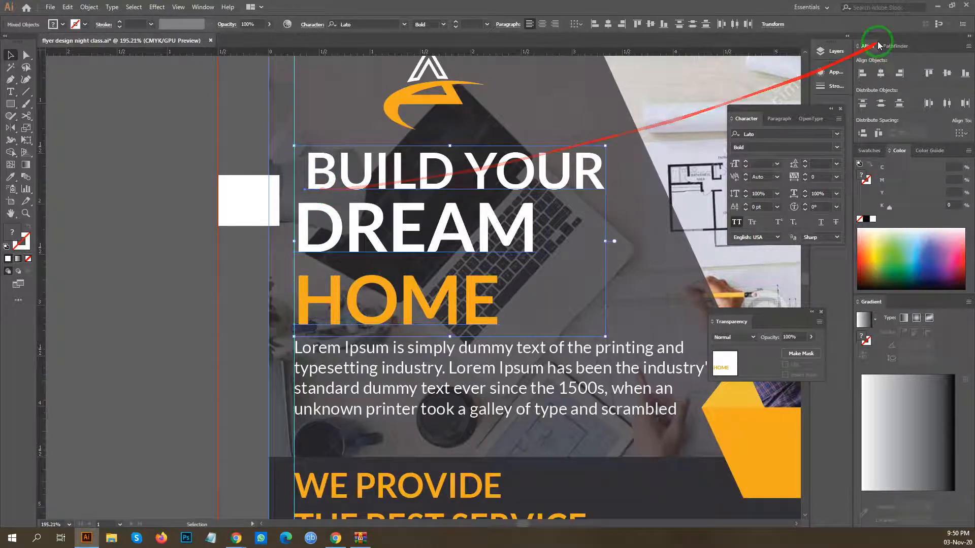
left_click(862, 73)
Move the white rectangle away from the flyer's left edge and delete it.
left_click_drag(257, 211, 202, 194)
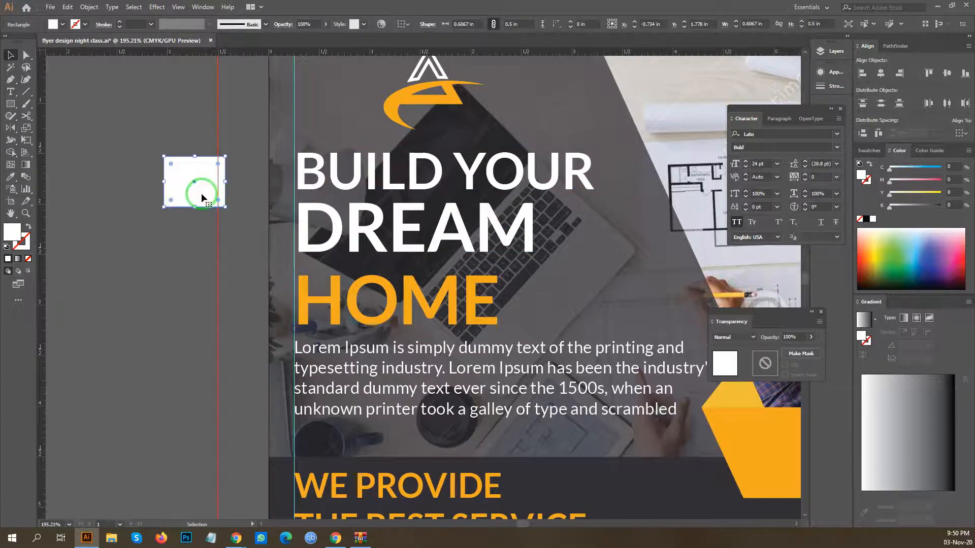
key("Delete")
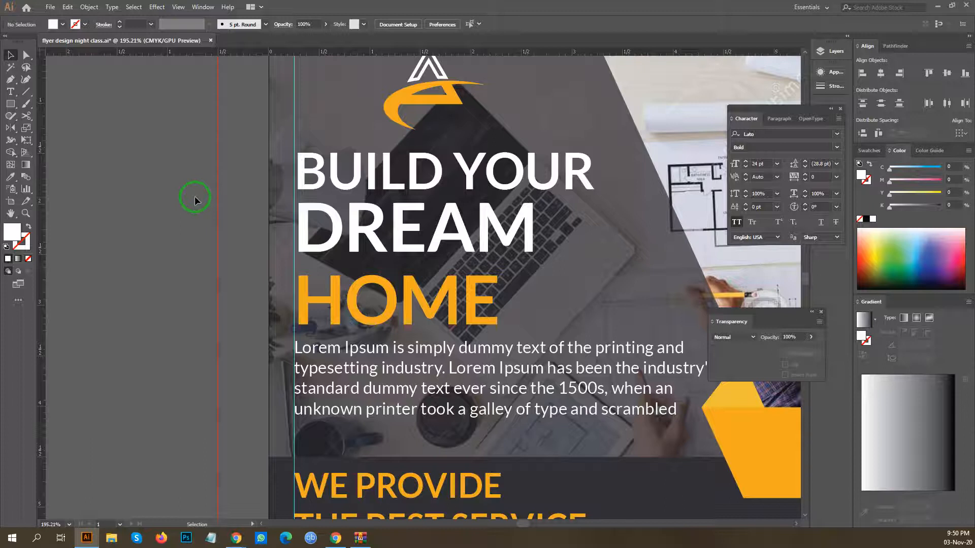
left_click(190, 200)
left_click(201, 176)
left_click(231, 155)
Examine the flyer's text alignment and the extent of its artwork against the margin guides, artboard and bleed edges.
left_click_drag(281, 139, 510, 221)
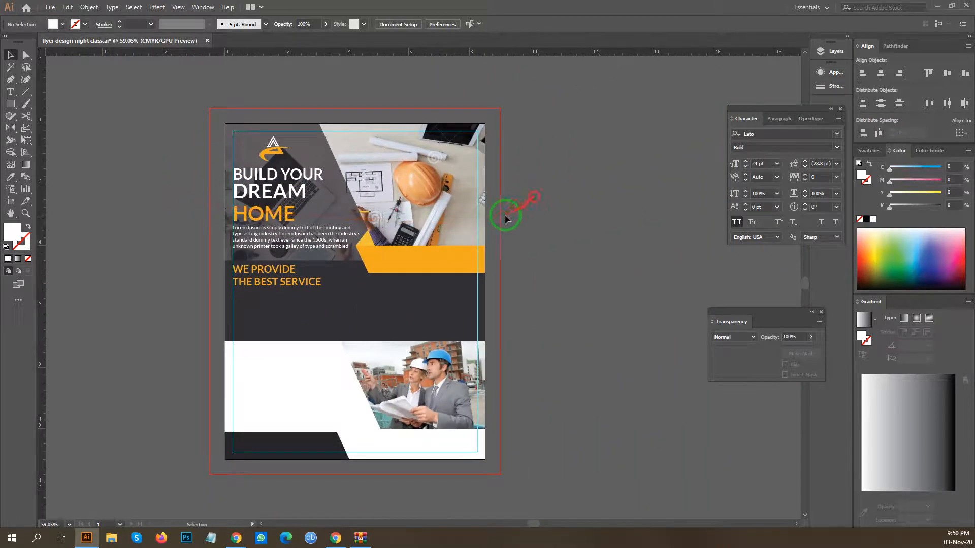
left_click_drag(262, 217, 372, 195)
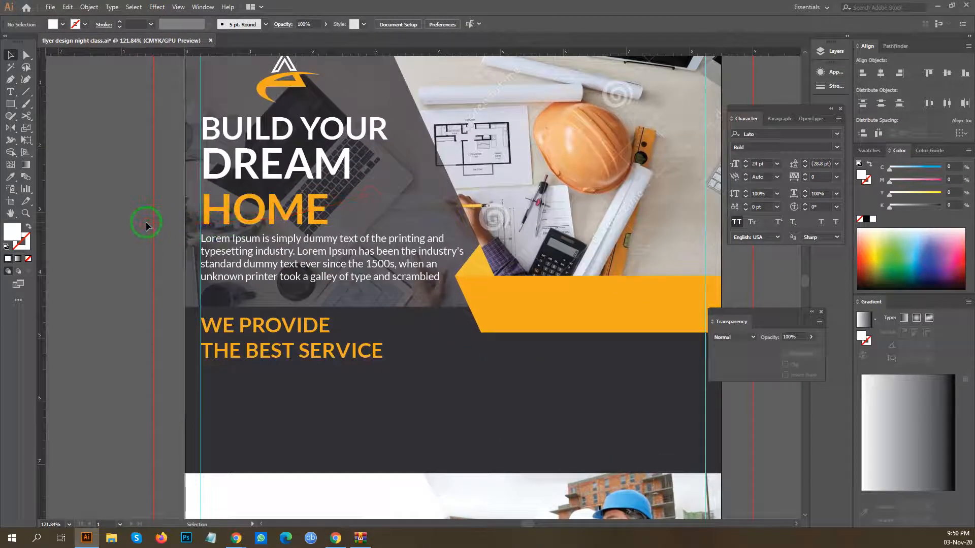
left_click_drag(505, 166, 432, 207)
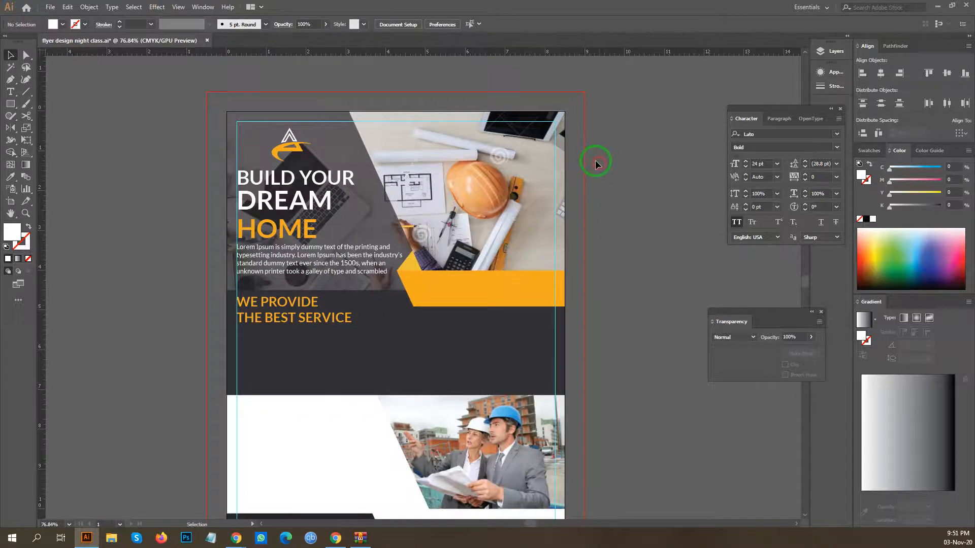
scroll(484, 185, "down", 2)
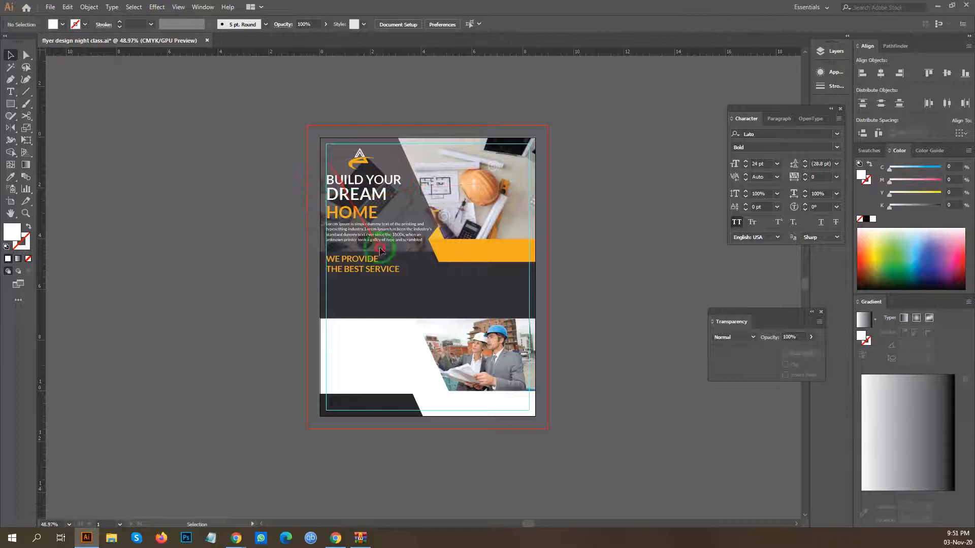
key("ctrl+a")
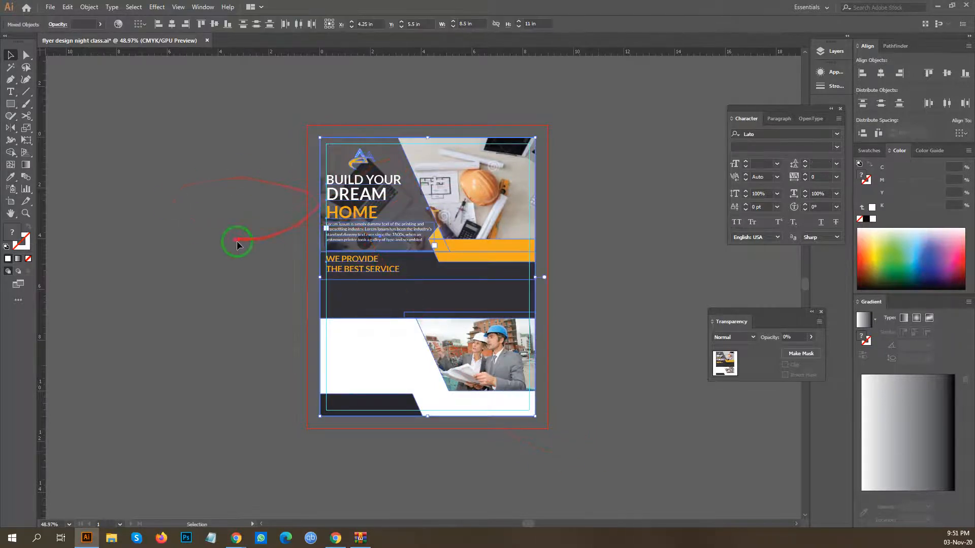
left_click(206, 234)
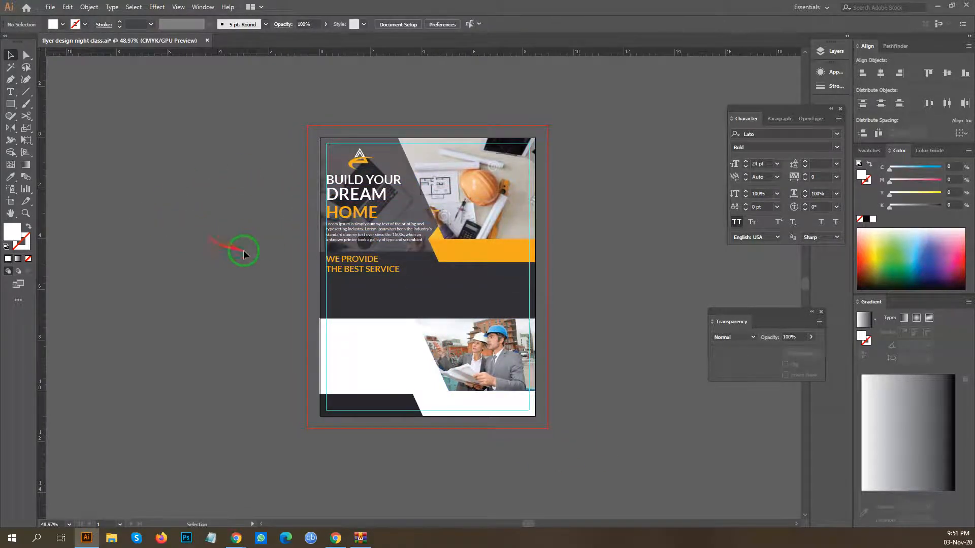
left_click_drag(259, 269, 188, 273)
left_click_drag(242, 191, 278, 174)
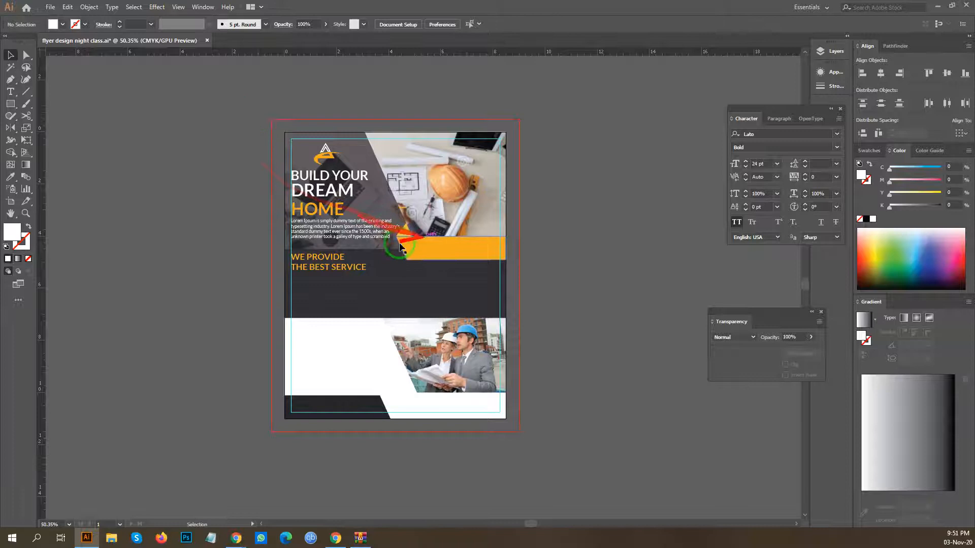
Try to shift the dark background band slightly left past the artboard edge.
left_click_drag(309, 260, 382, 253)
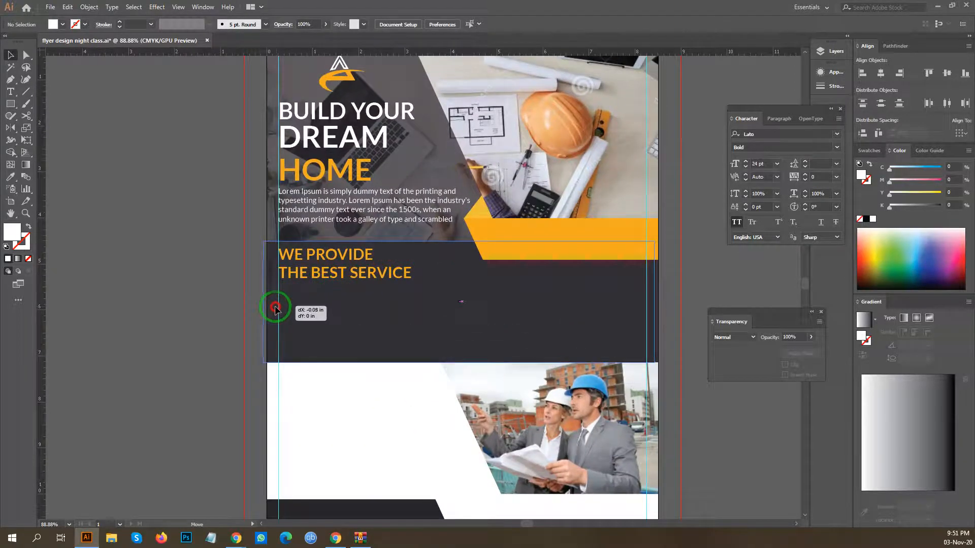
left_click(274, 305)
left_click(242, 274)
scroll(342, 214, "down", 5)
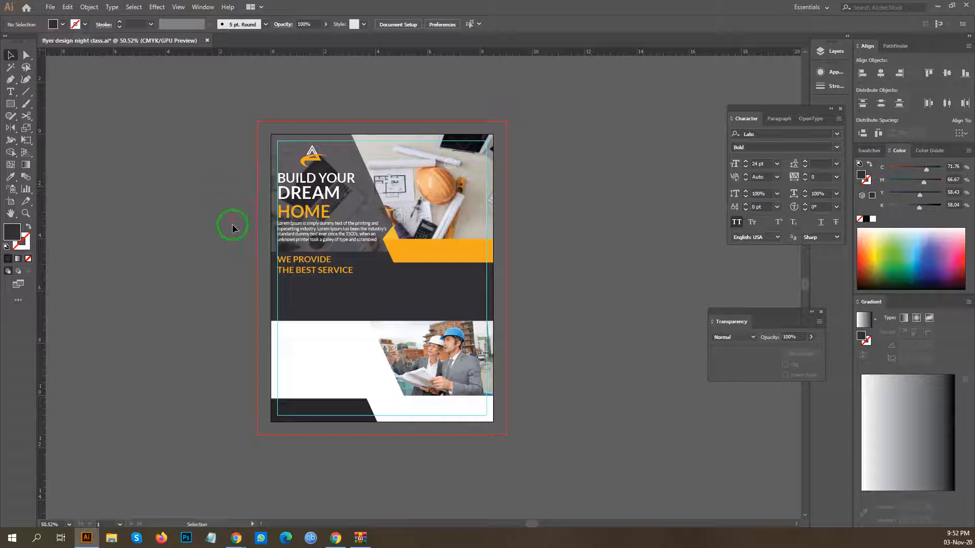
left_click_drag(335, 235, 510, 242)
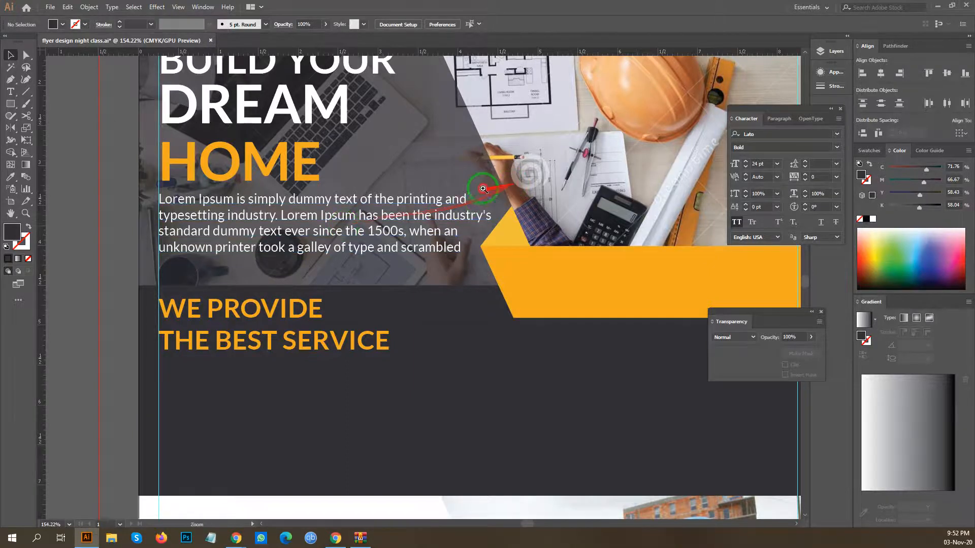
key("ctrl+0")
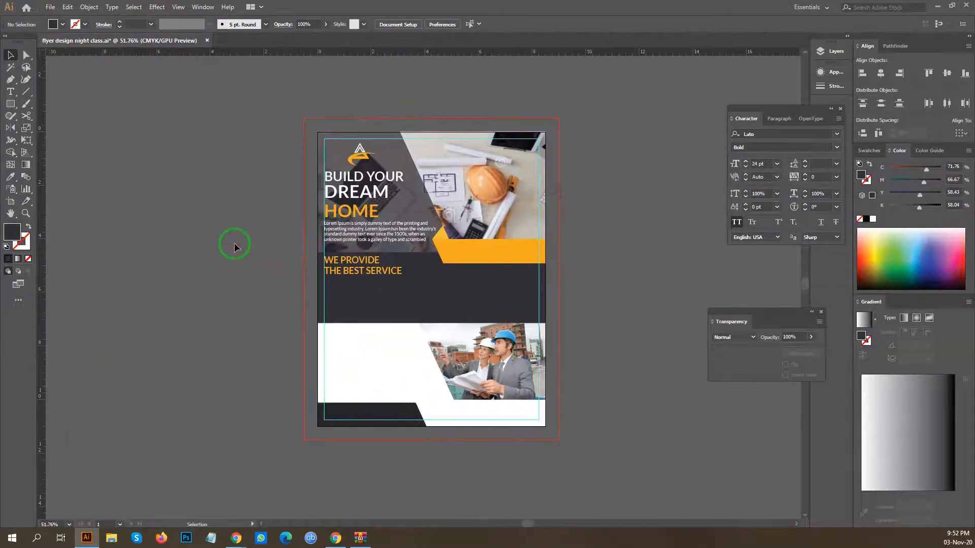
left_click_drag(241, 261, 229, 257)
left_click(221, 233)
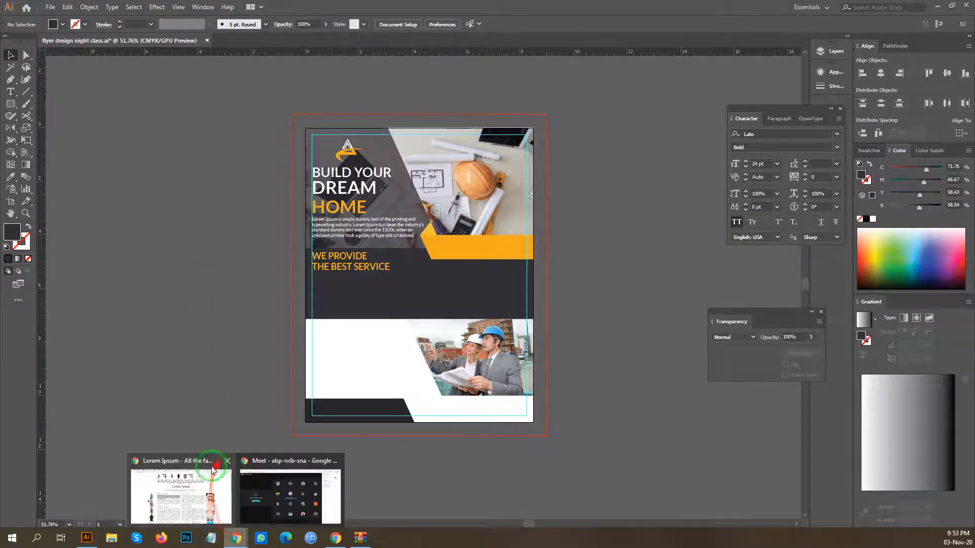
left_click(163, 222)
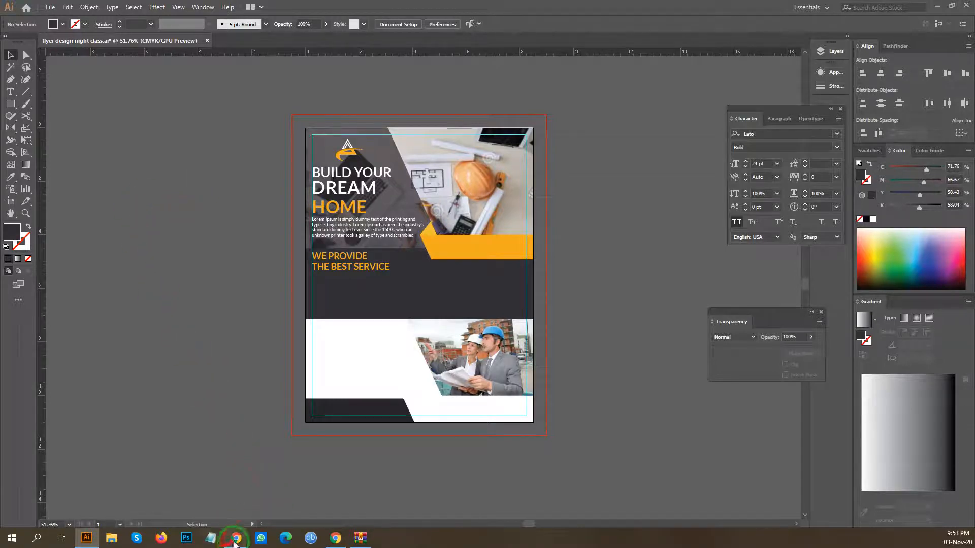
Switch to Chrome and close the Google Images, Unsplash and other engineering photo search tabs.
left_click(238, 539)
left_click(208, 495)
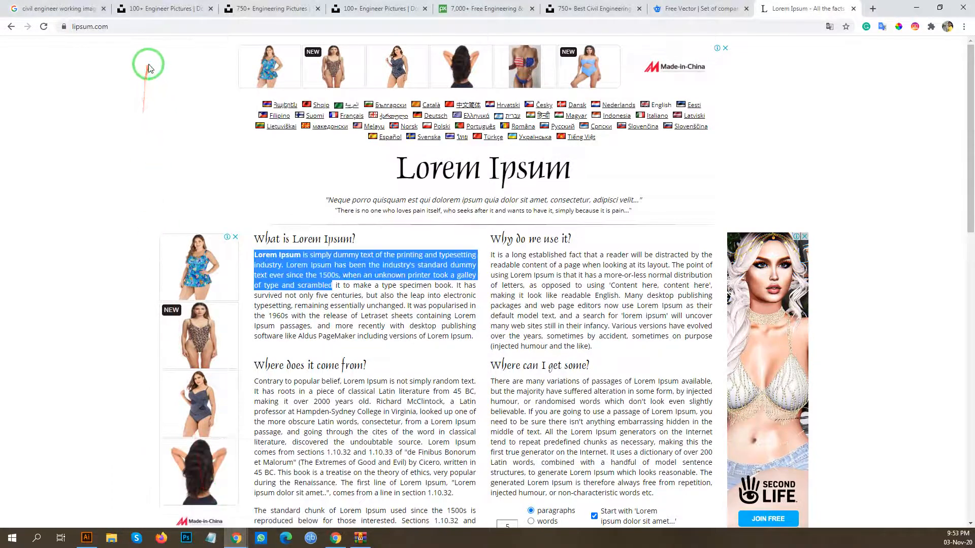
left_click(62, 5)
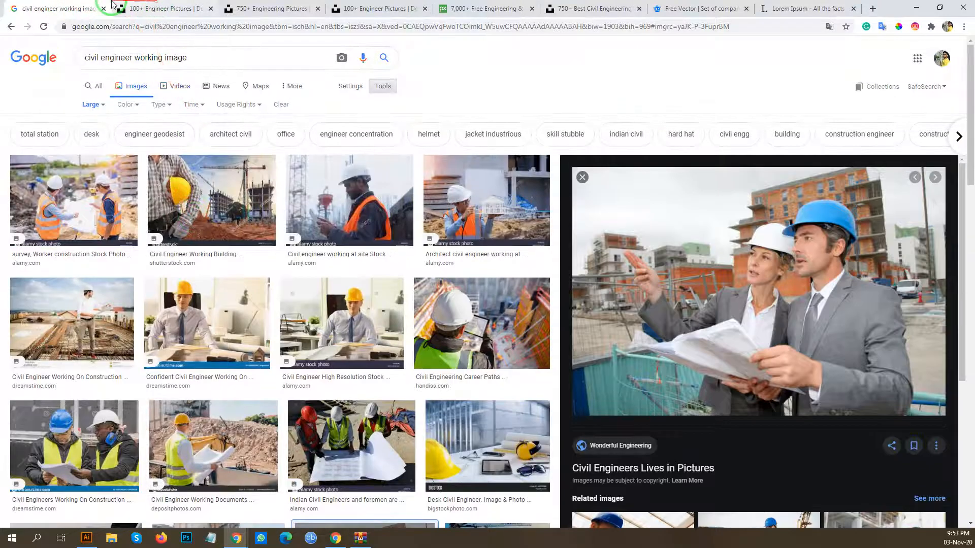
middle_click(48, 7)
middle_click(52, 6)
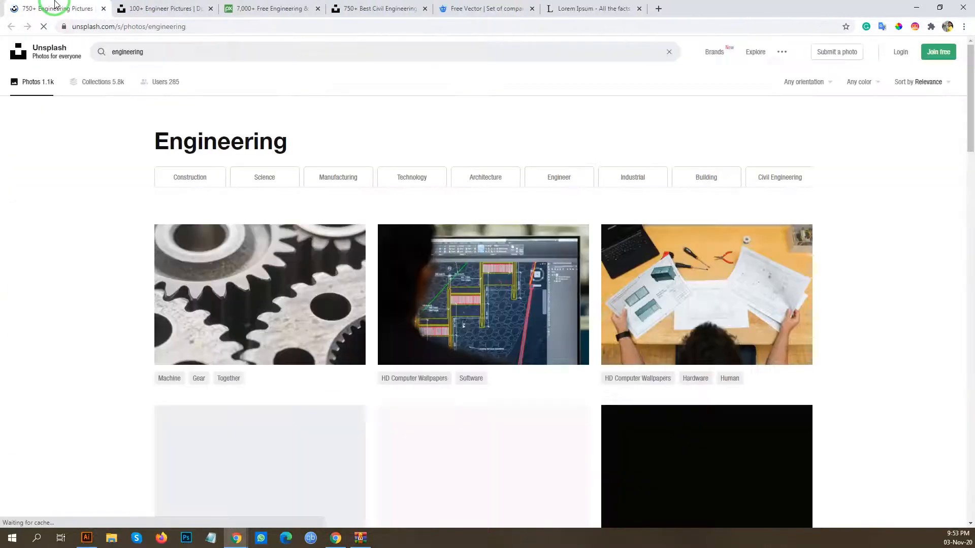
middle_click(56, 5)
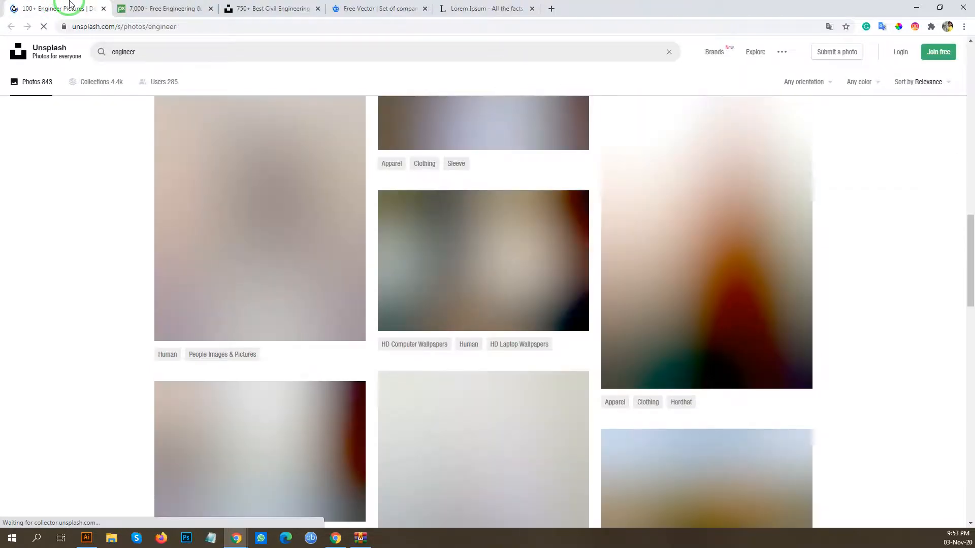
middle_click(71, 6)
middle_click(81, 7)
middle_click(76, 7)
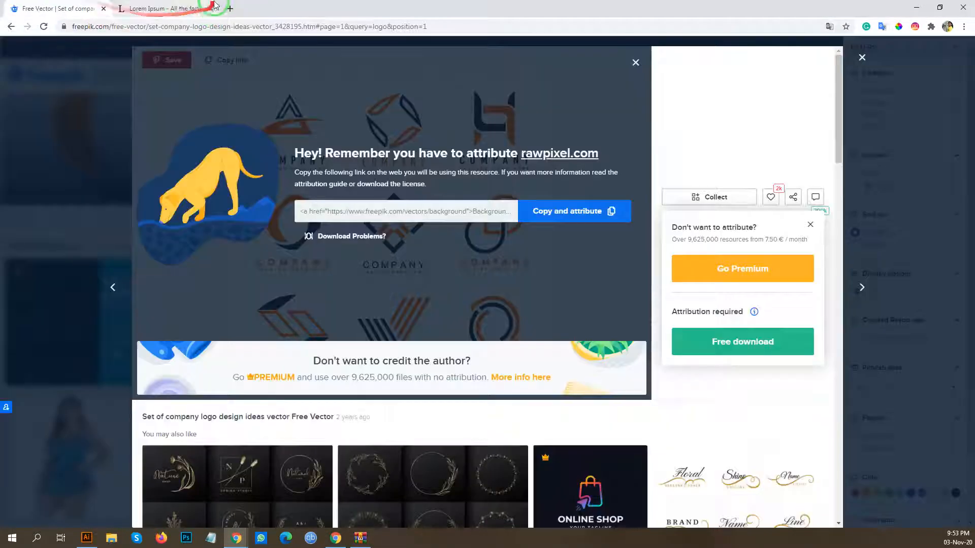
Open a new browser tab and close the Lorem Ipsum tab.
left_click(214, 6)
left_click(230, 8)
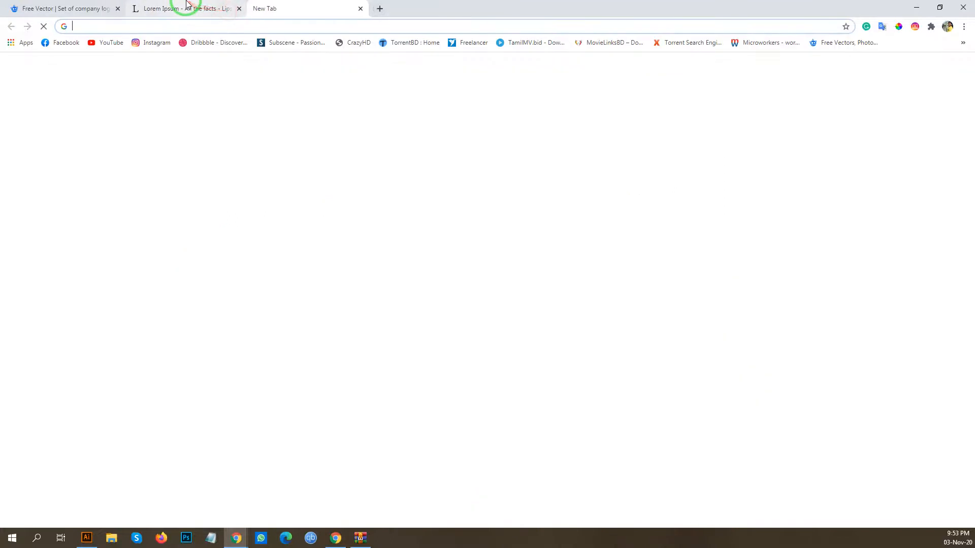
middle_click(187, 4)
Switch to File Explorer.
left_click(110, 539)
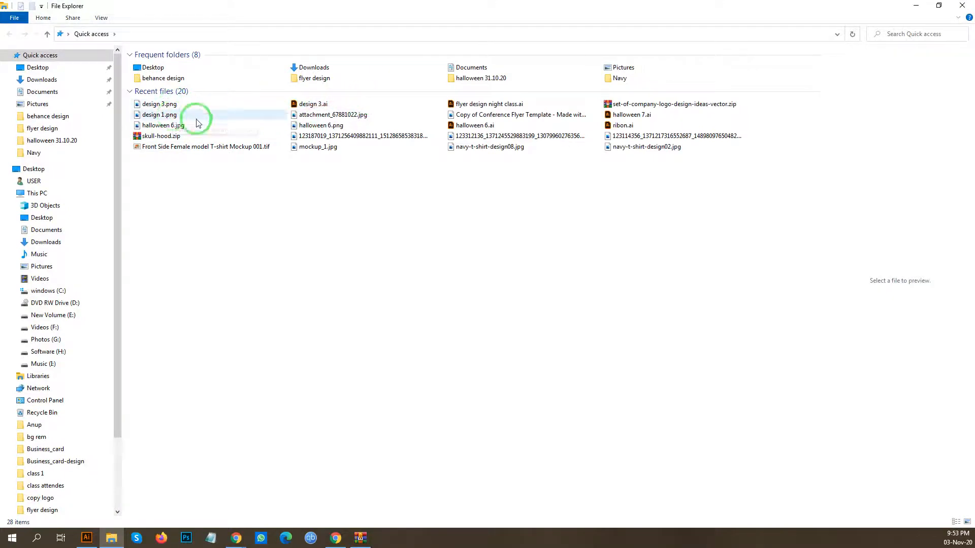
Open the folder containing the recent file design 3.png.
left_click(173, 105)
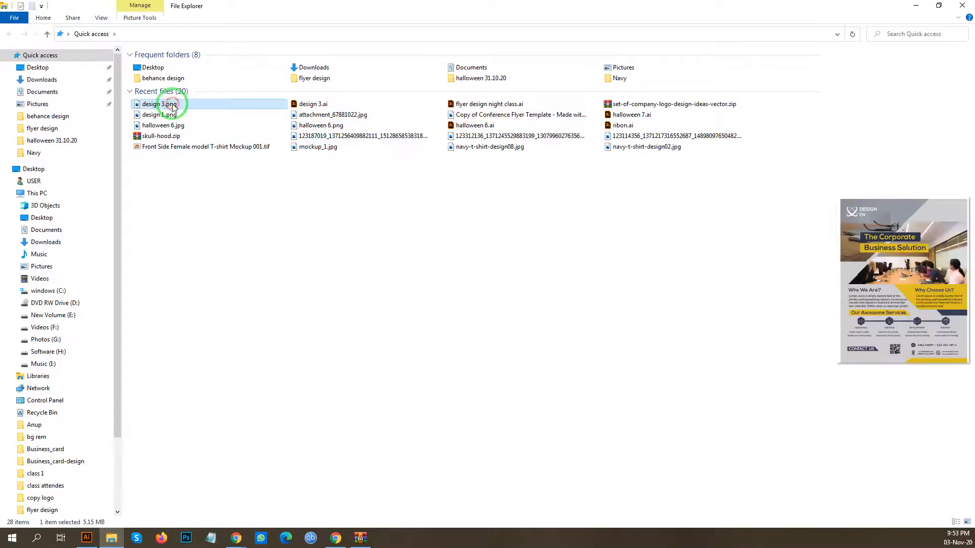
right_click(173, 105)
left_click(226, 459)
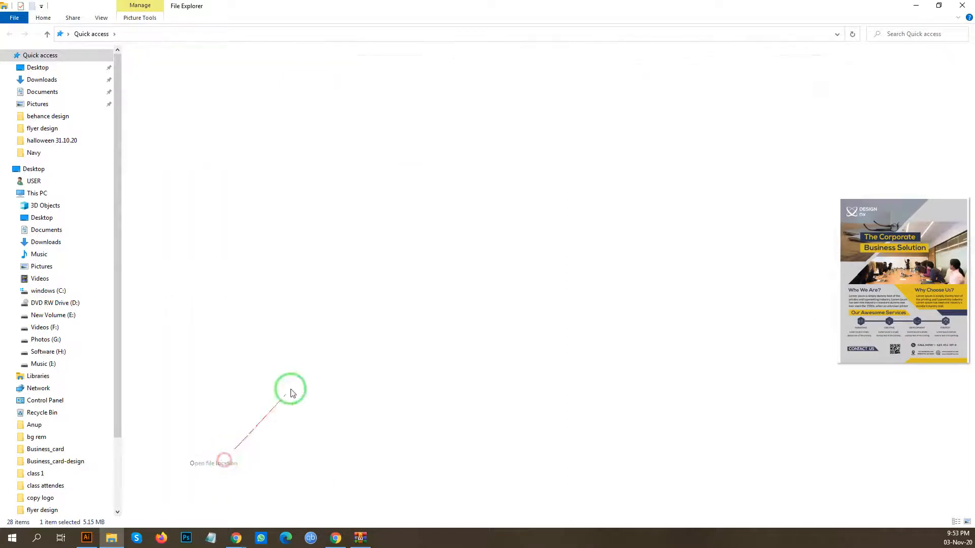
left_click(761, 454)
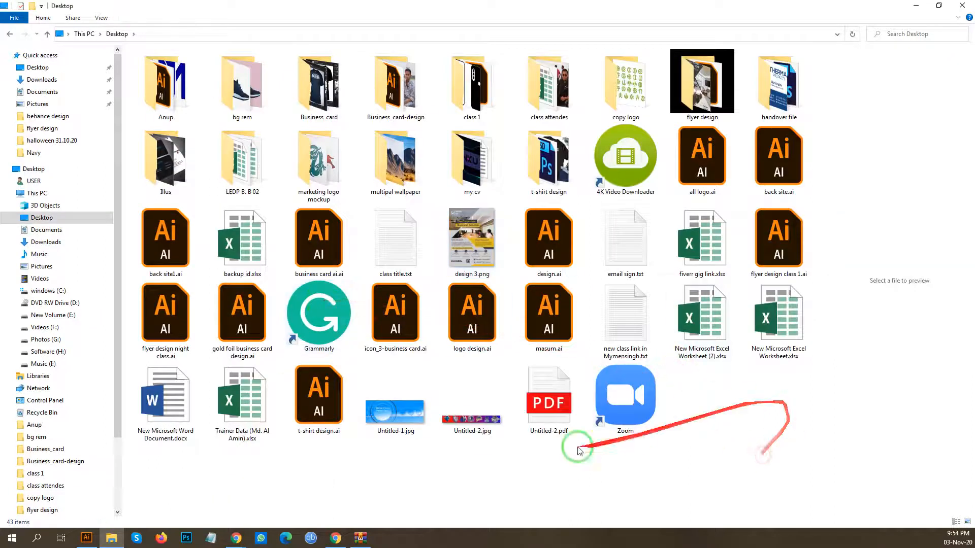
Check the pixel dimensions of design 3.png in its file properties.
left_click(480, 259)
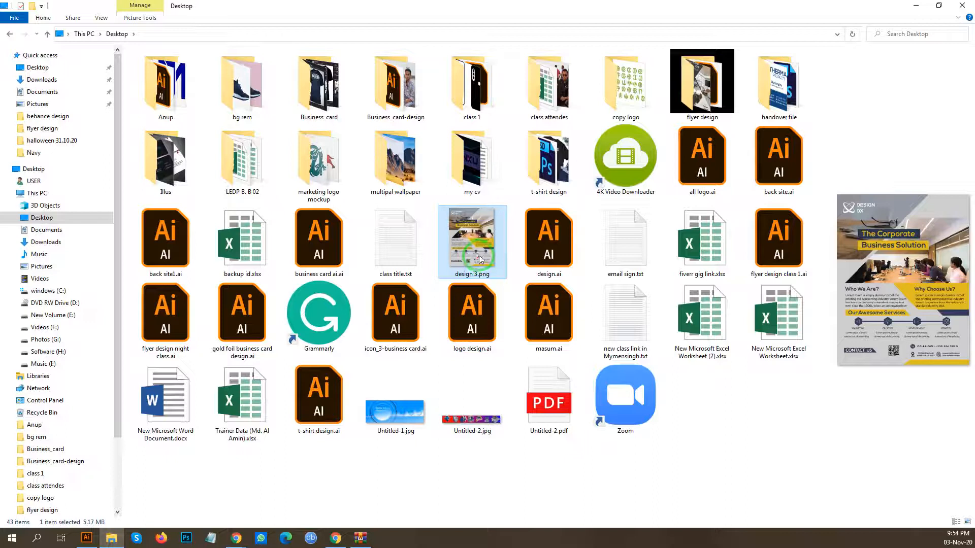
right_click(480, 259)
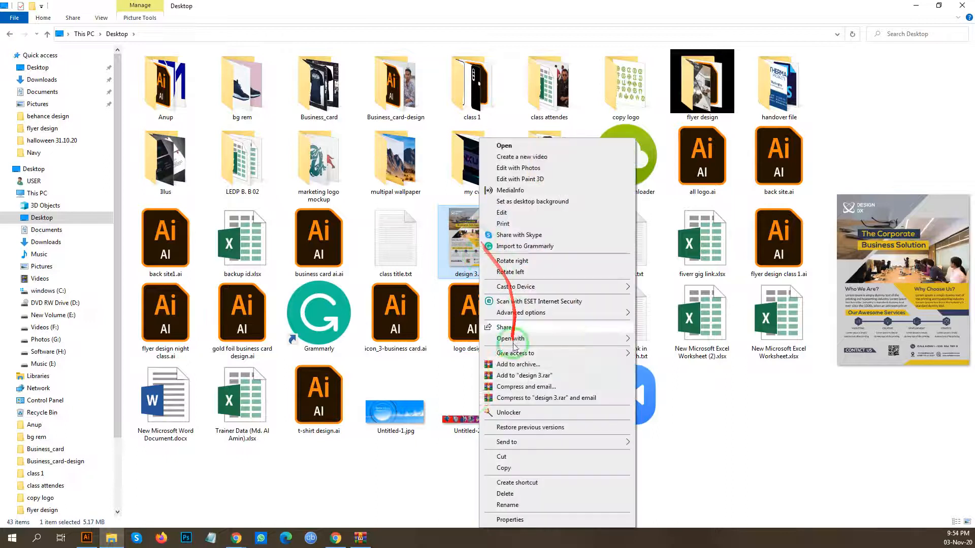
left_click(513, 523)
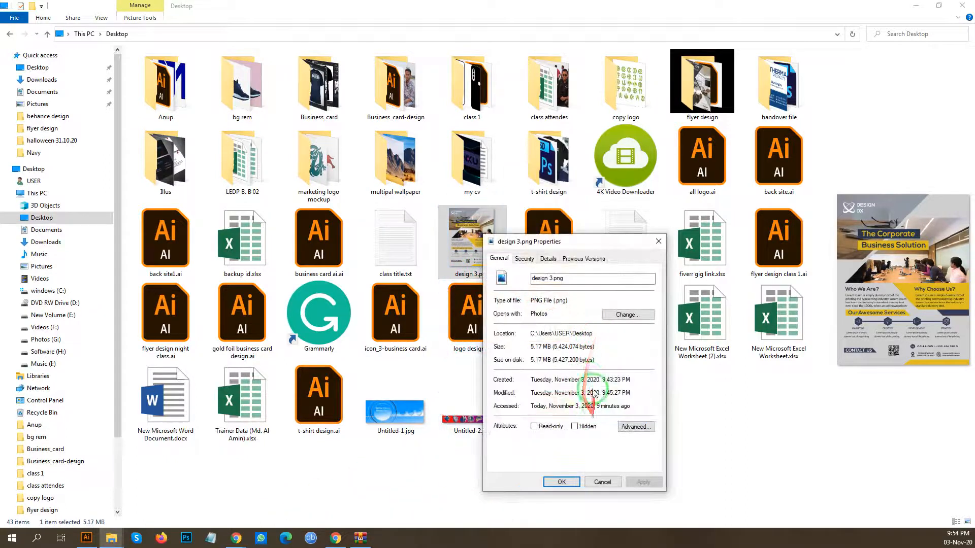
left_click(525, 259)
left_click(549, 259)
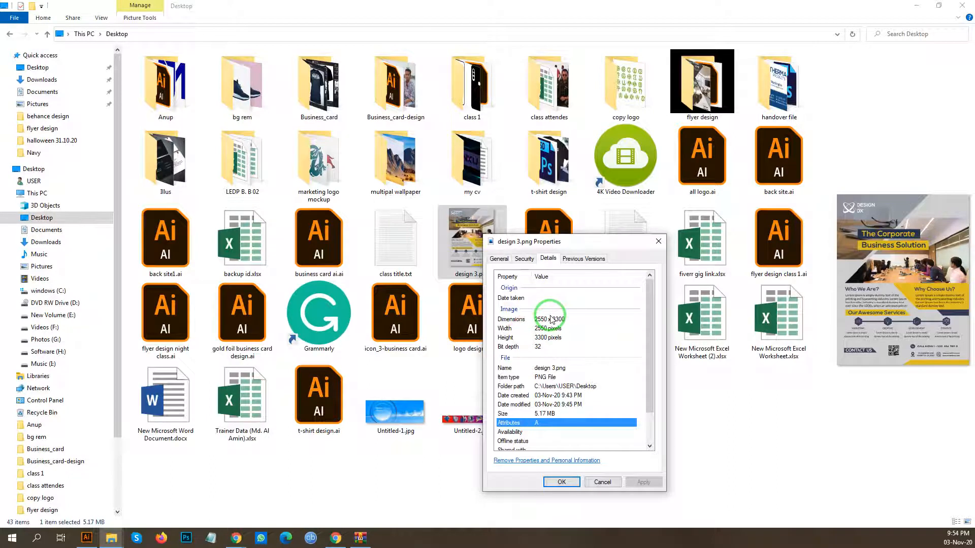
left_click(607, 486)
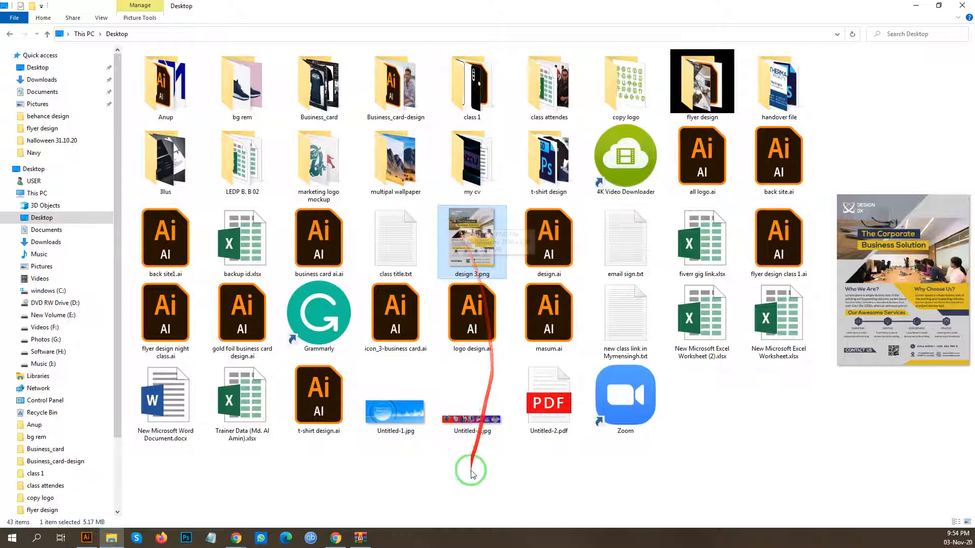
left_click(474, 370)
left_click(477, 240)
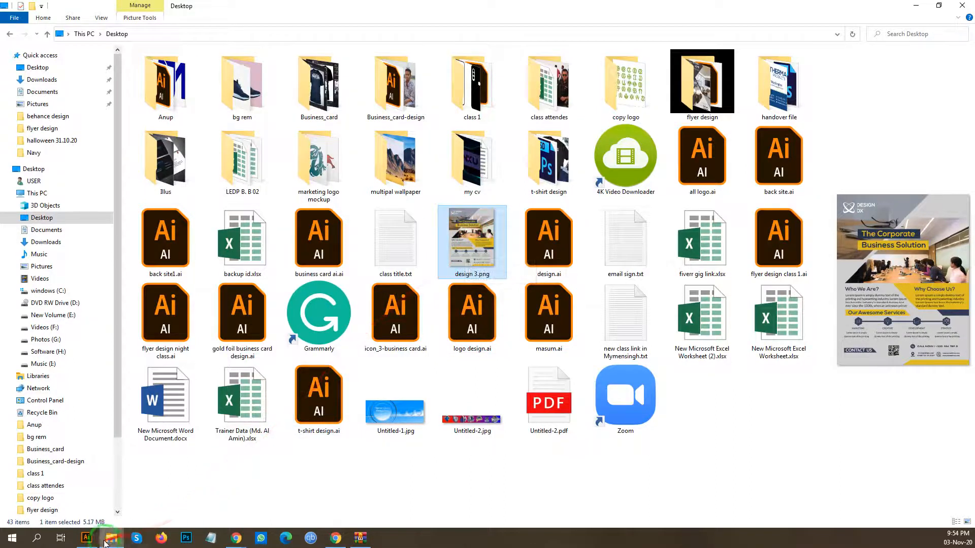
Switch to Illustrator and create a new 1000 × 1000 px RGB document.
left_click(87, 538)
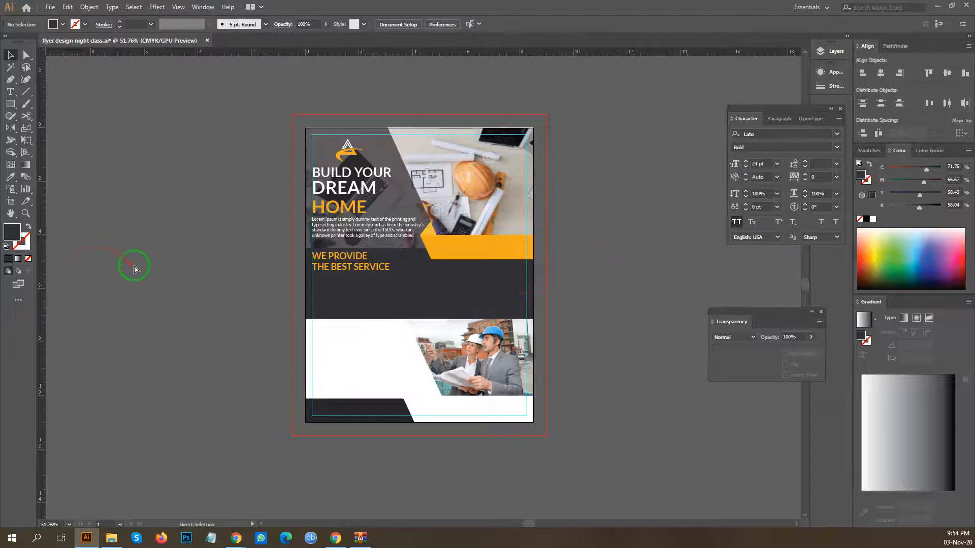
key("ctrl+n")
left_click(455, 300)
left_click(690, 416)
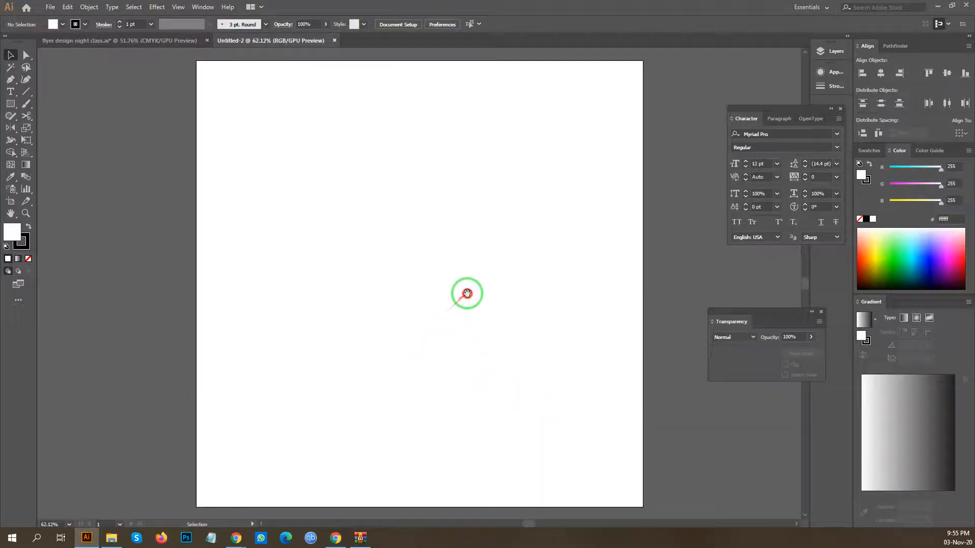
Set the default stroke to none in the new document.
left_click_drag(488, 284, 372, 288)
left_click(27, 245)
left_click(29, 258)
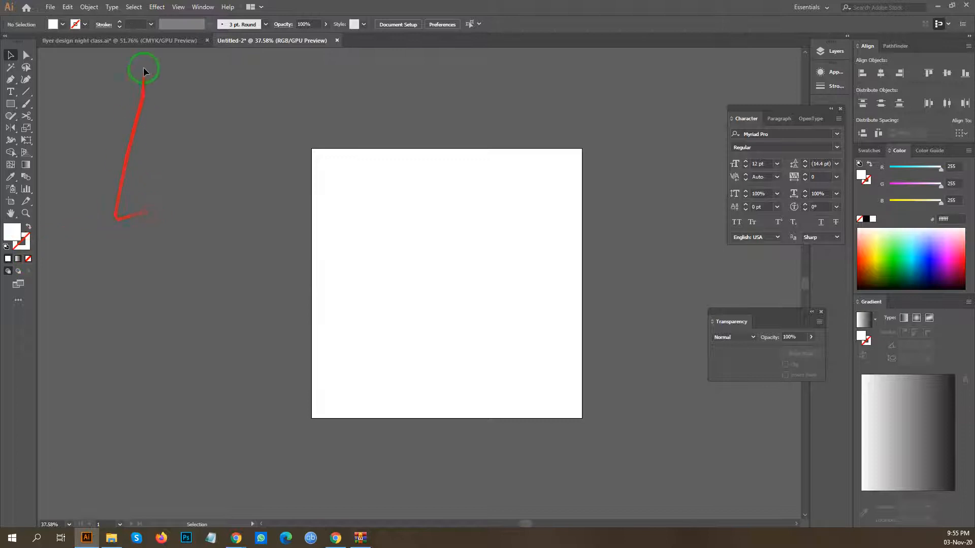
Group all the artwork in flyer design night class.ai and copy the group into the new square document.
left_click(135, 40)
left_click_drag(218, 124, 540, 453)
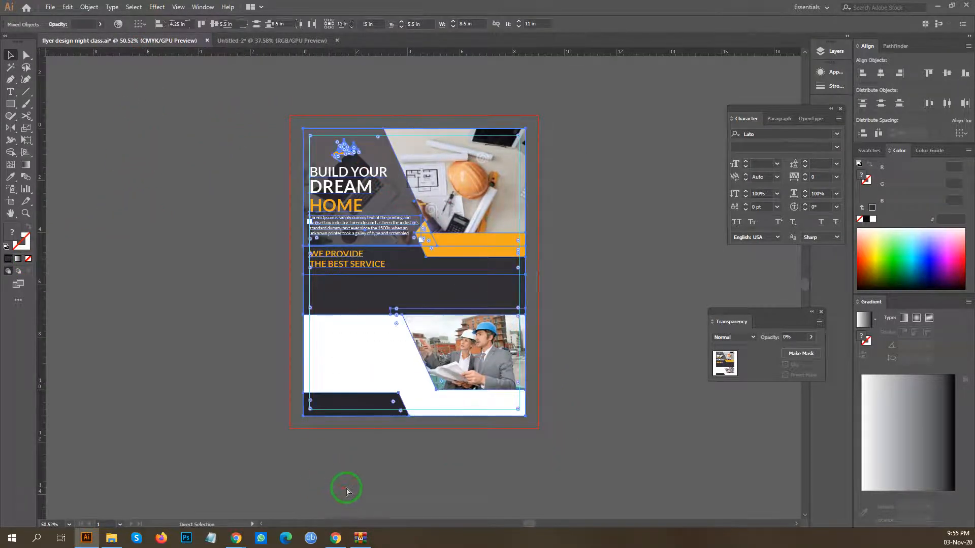
key("ctrl+g")
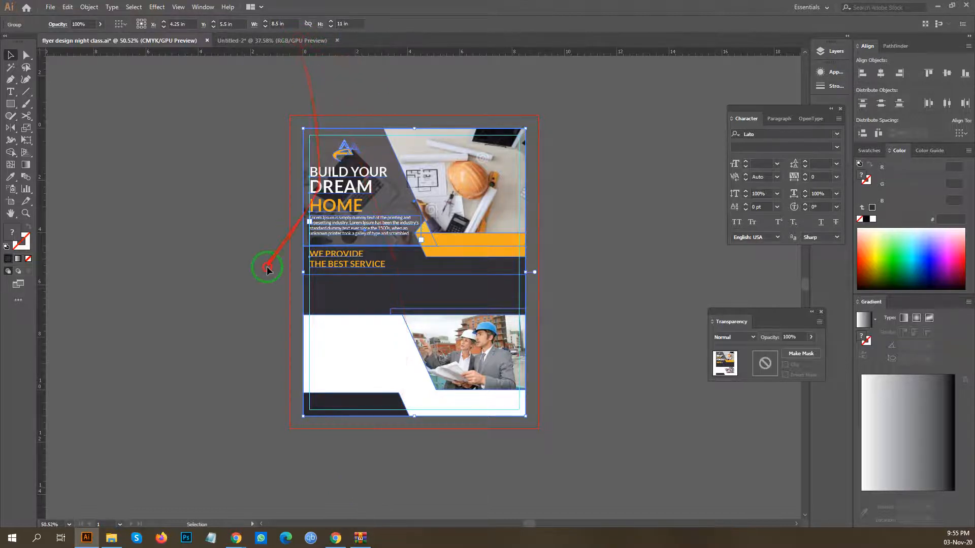
left_click(286, 40)
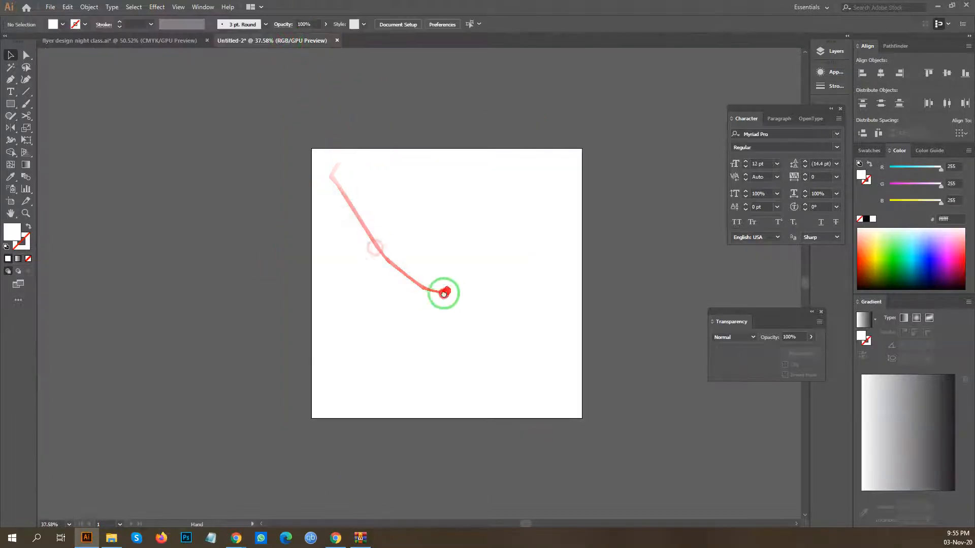
key("ctrl+v")
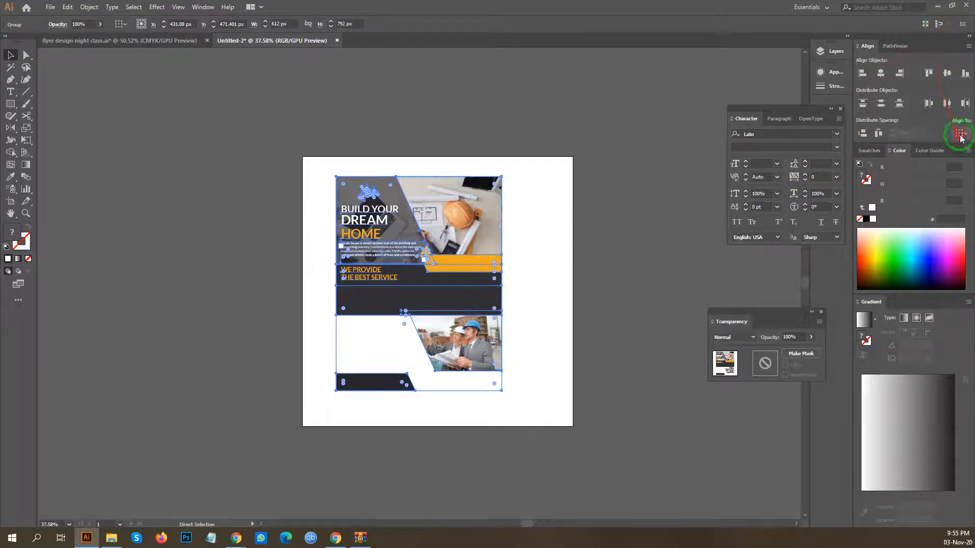
Centre the flyer group horizontally and vertically on the artboard.
left_click(899, 114)
left_click(880, 72)
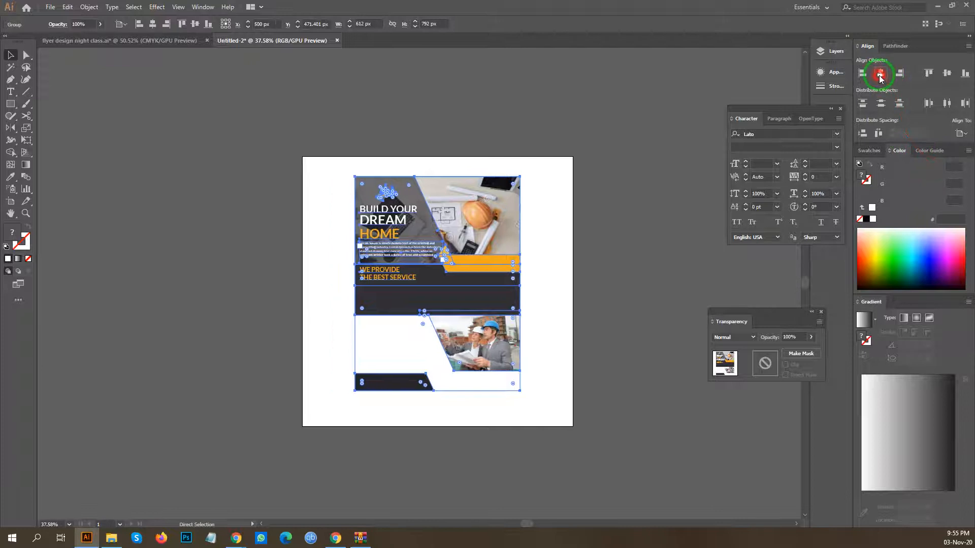
left_click(947, 73)
left_click(613, 244)
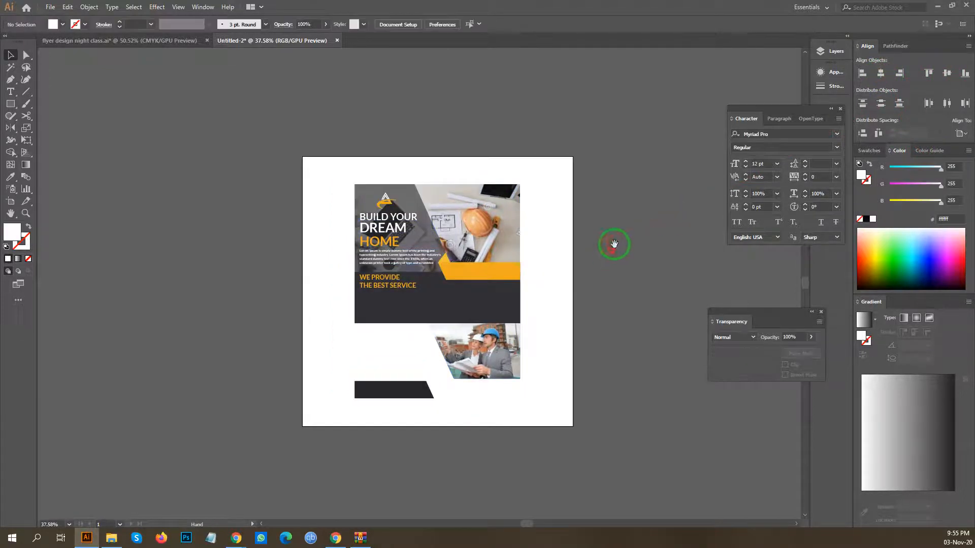
Create a 1000 × 1000 px white rectangle without a stroke over the flyer.
left_click_drag(613, 244, 539, 233)
left_click_drag(407, 323, 535, 290)
left_click(301, 175)
left_click(559, 264)
left_click_drag(620, 226, 601, 192)
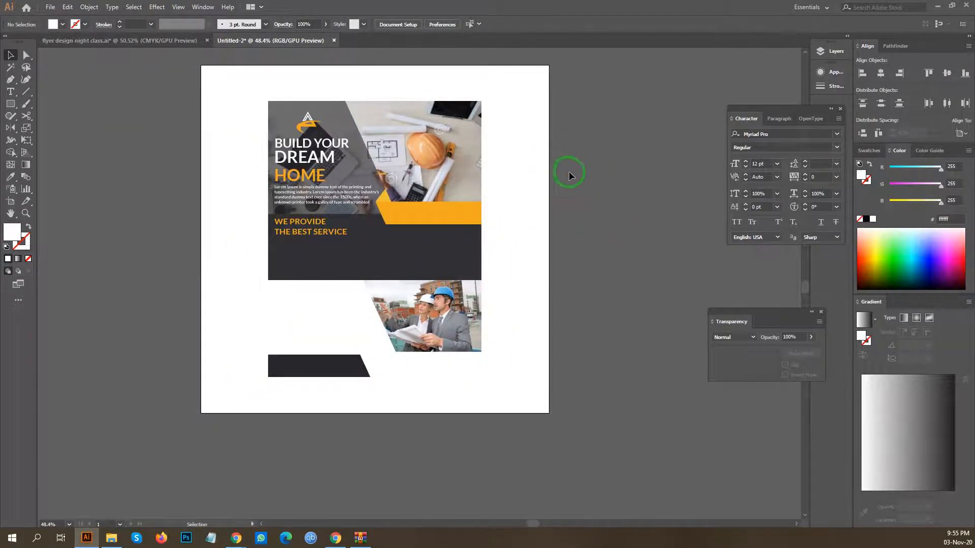
left_click_drag(598, 177, 594, 198)
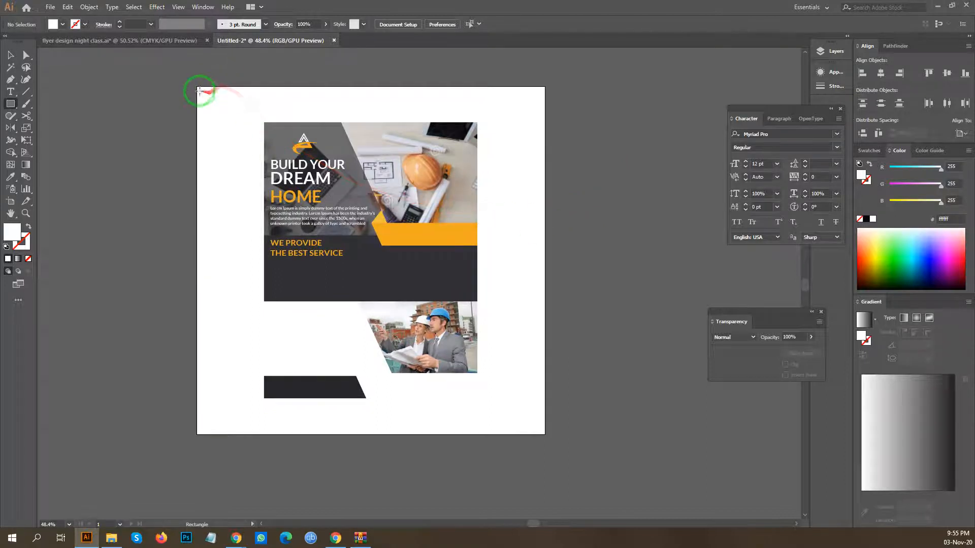
left_click(208, 169)
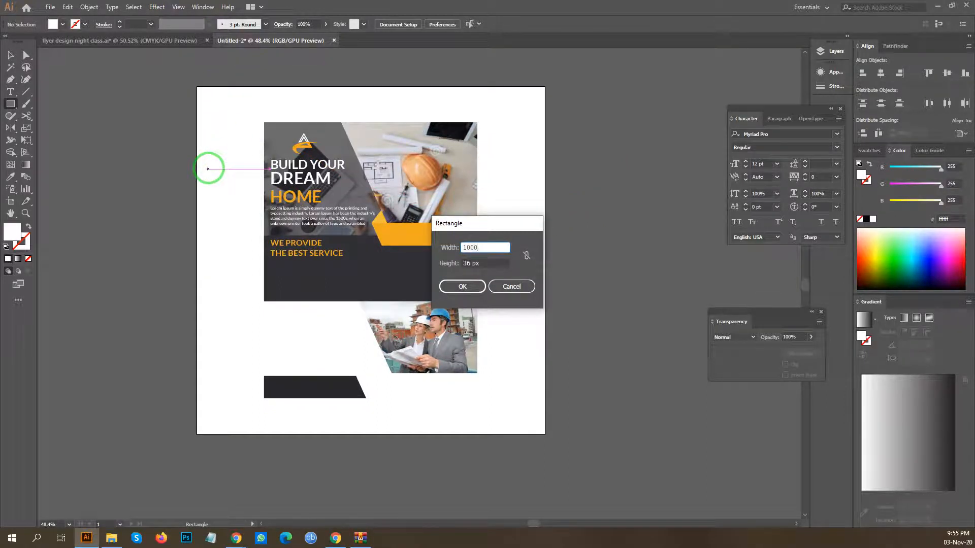
key("Tab")
type("1")
key("Return")
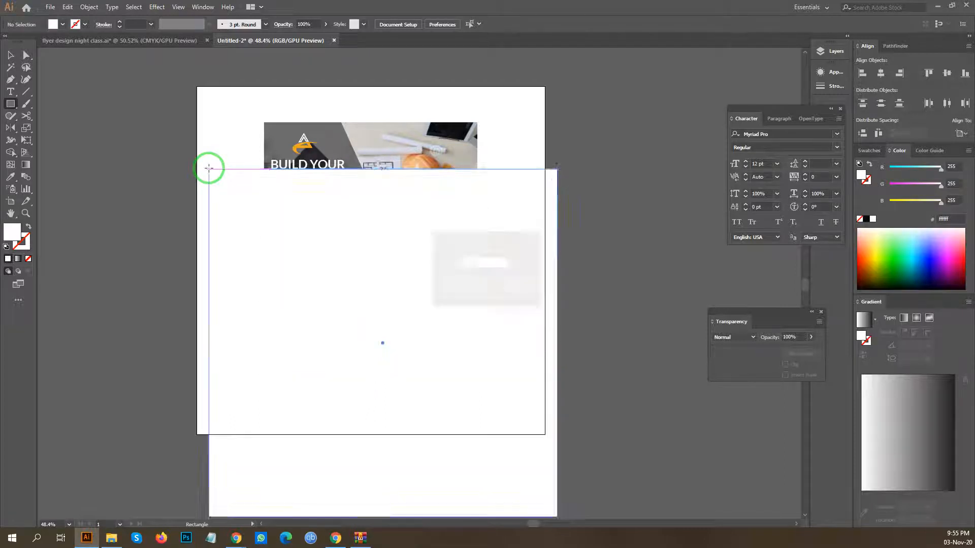
Align the white square to the artboard horizontally and vertically so it covers it exactly.
key("v")
key("g")
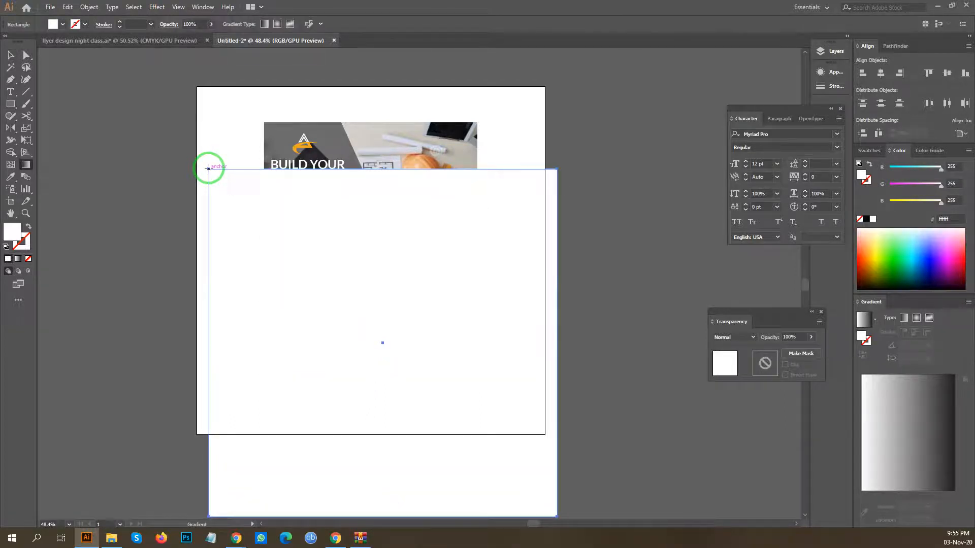
left_click(881, 75)
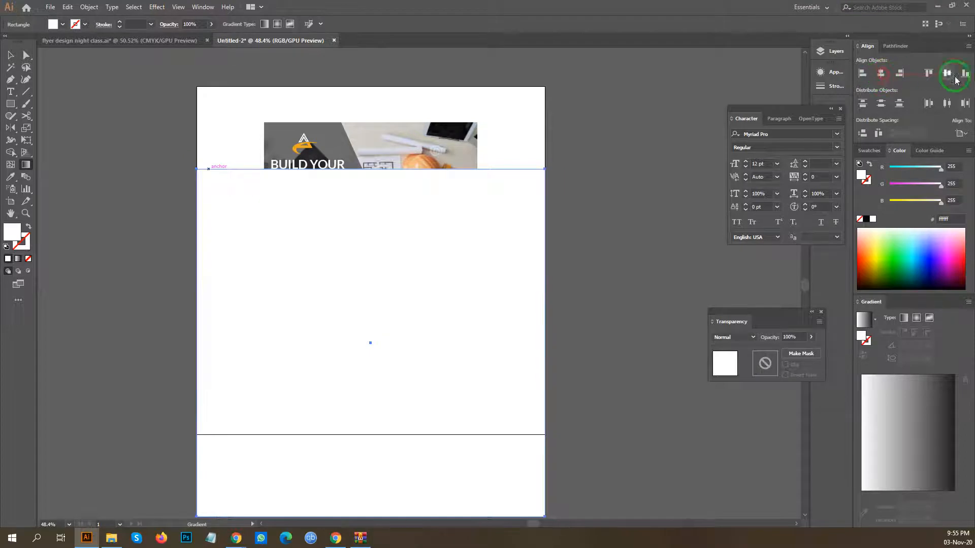
left_click(929, 76)
key("v")
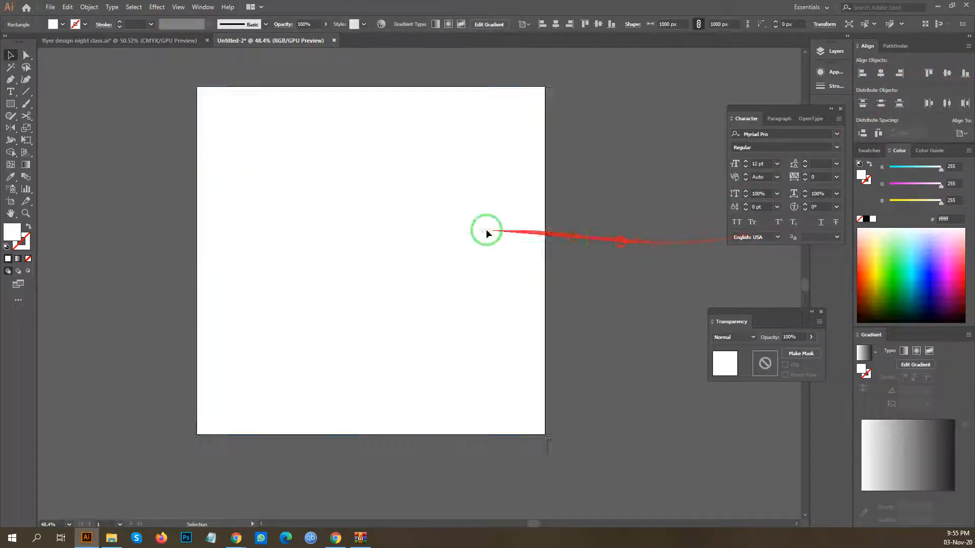
Send the white square behind the flyer group.
left_click(452, 231)
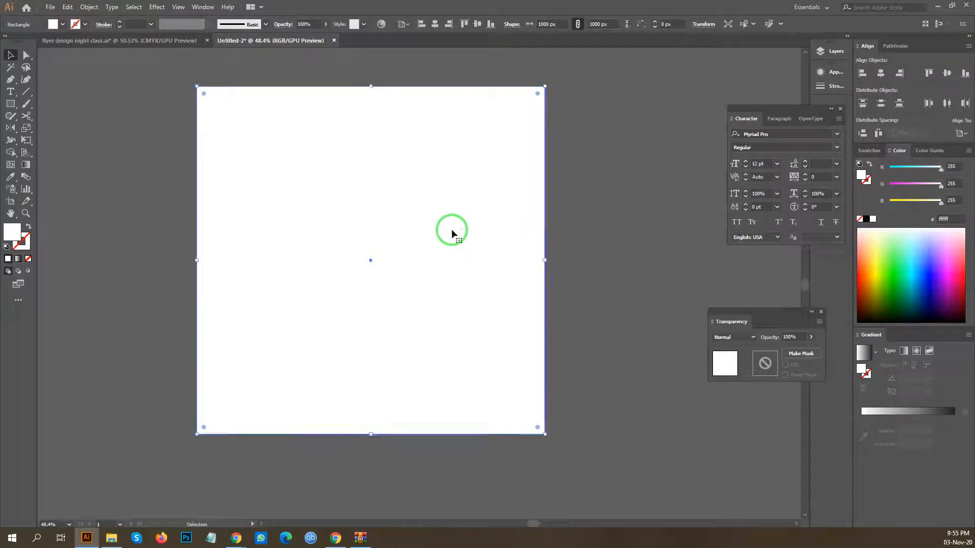
key("ctrl+v")
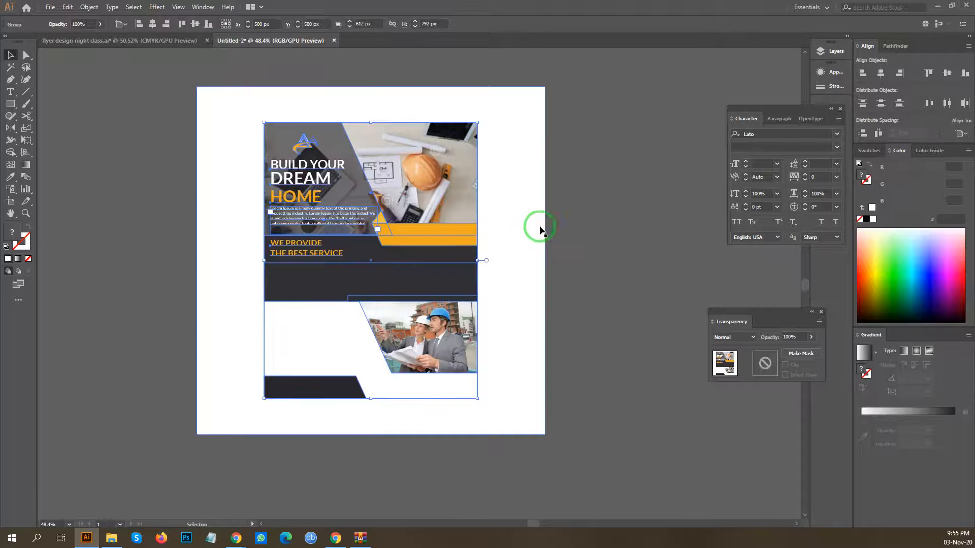
left_click(555, 216)
Test a black fill on the background square and restore its white fill.
left_click(540, 236)
left_click(866, 218)
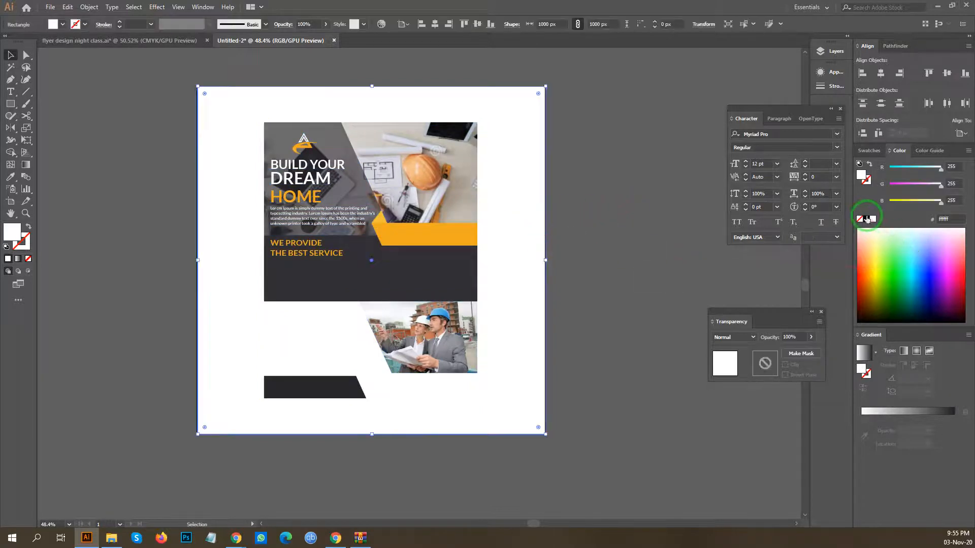
left_click(865, 218)
scroll(435, 266, "right", 2)
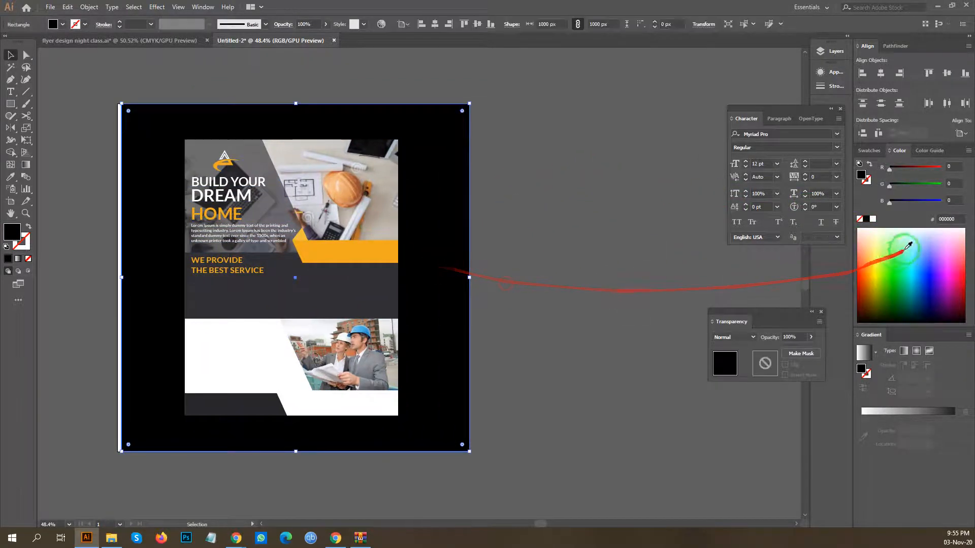
left_click(872, 219)
Centre the background square horizontally and vertically on the artboard and deselect it.
left_click(880, 74)
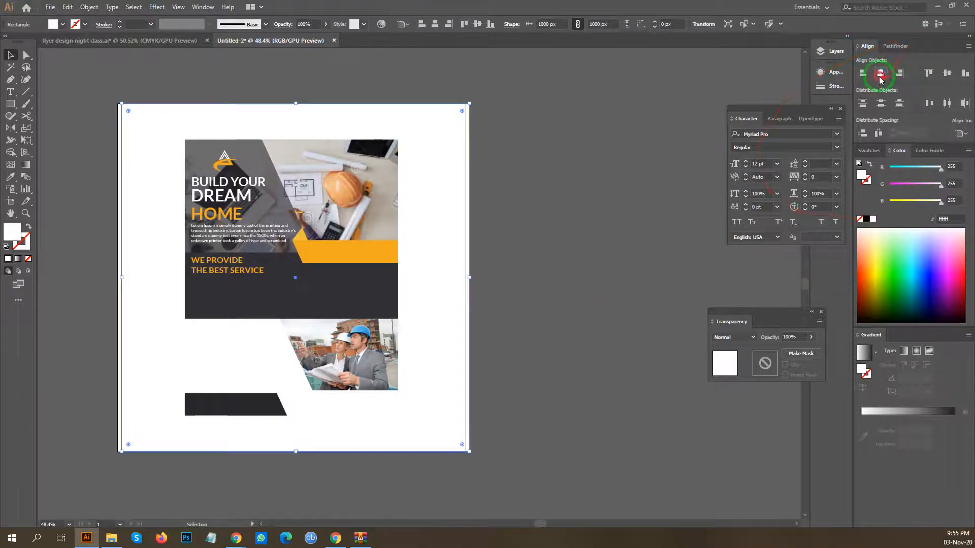
left_click(946, 73)
left_click(613, 189)
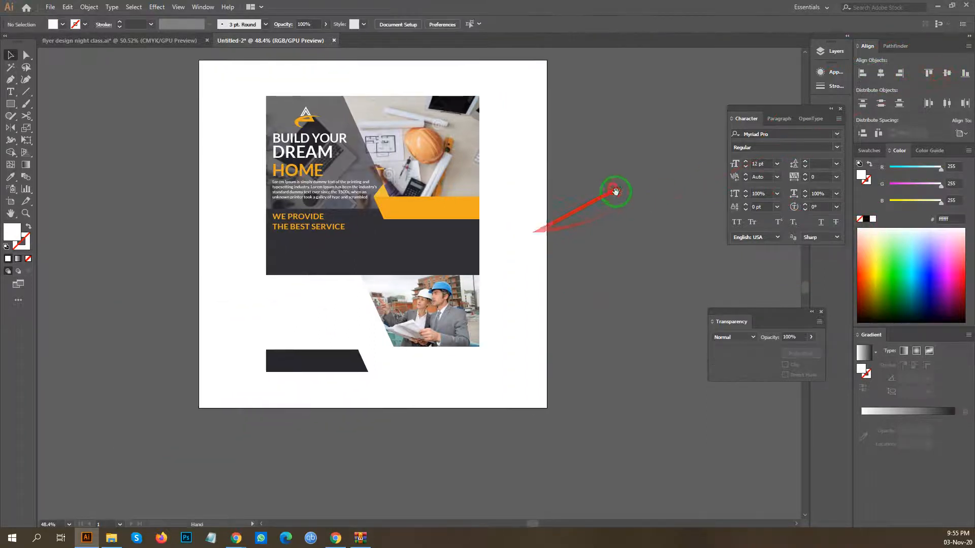
Scale the flyer group up proportionally from its centre to about 730 × 945 px.
left_click(270, 294)
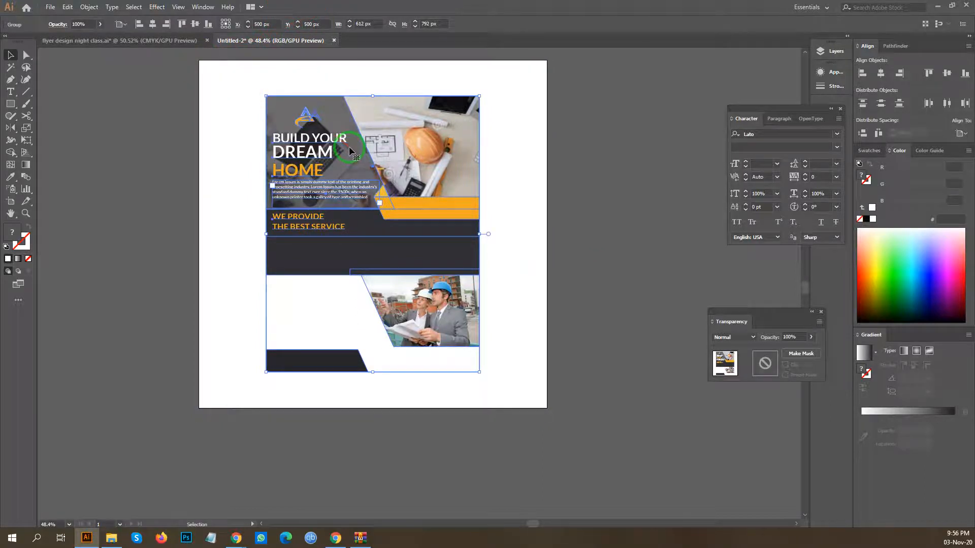
left_click_drag(479, 372, 501, 398)
left_click_drag(564, 244, 487, 285)
scroll(493, 221, "up", 1)
left_click_drag(493, 222, 578, 204)
Start a Drop Shadow effect on the flyer group with its preview on and the settings clear of the artwork.
left_click(420, 202)
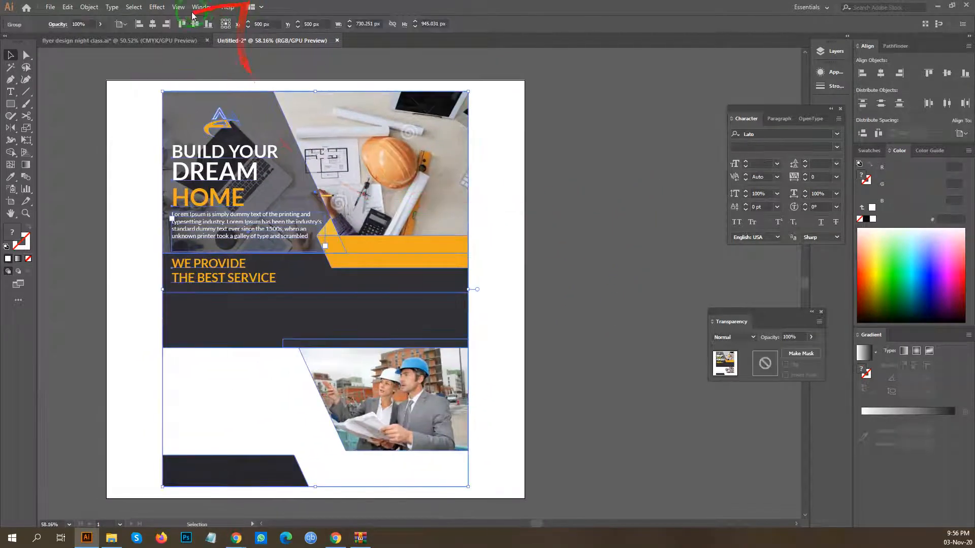
left_click(152, 11)
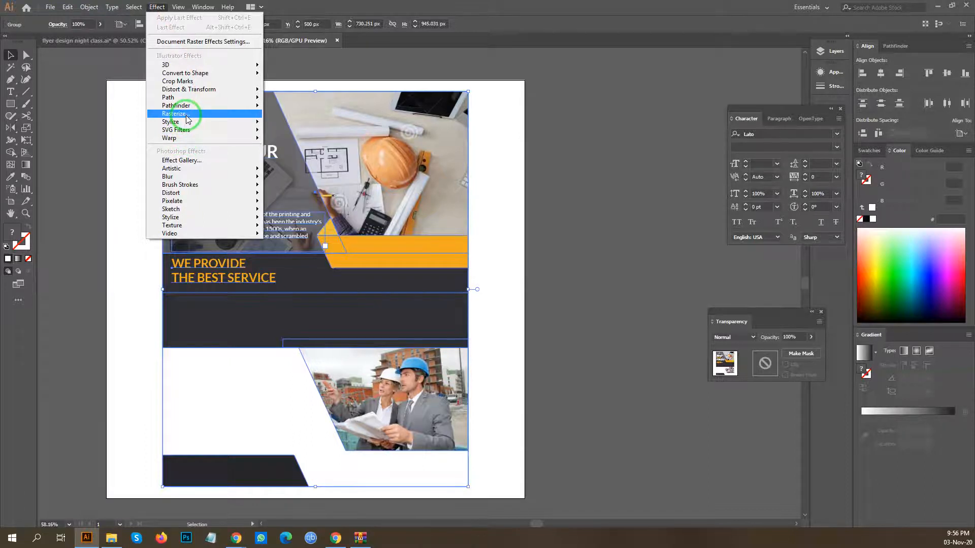
mouse_move(191, 123)
left_click(300, 123)
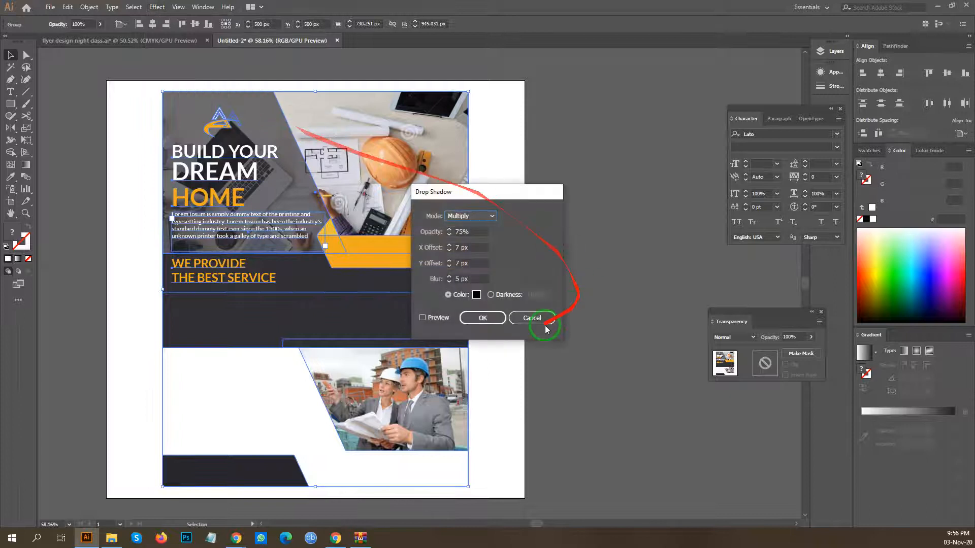
left_click(421, 317)
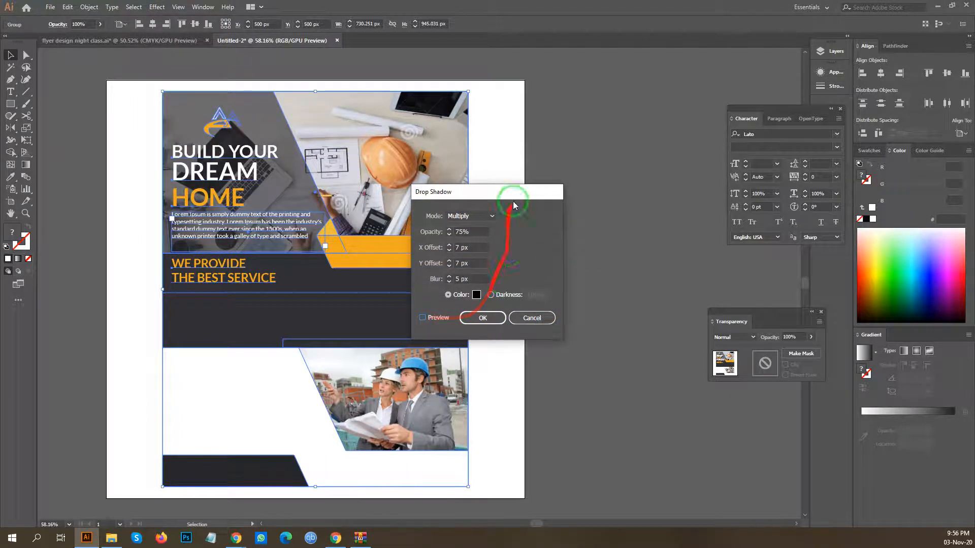
left_click_drag(515, 201, 669, 162)
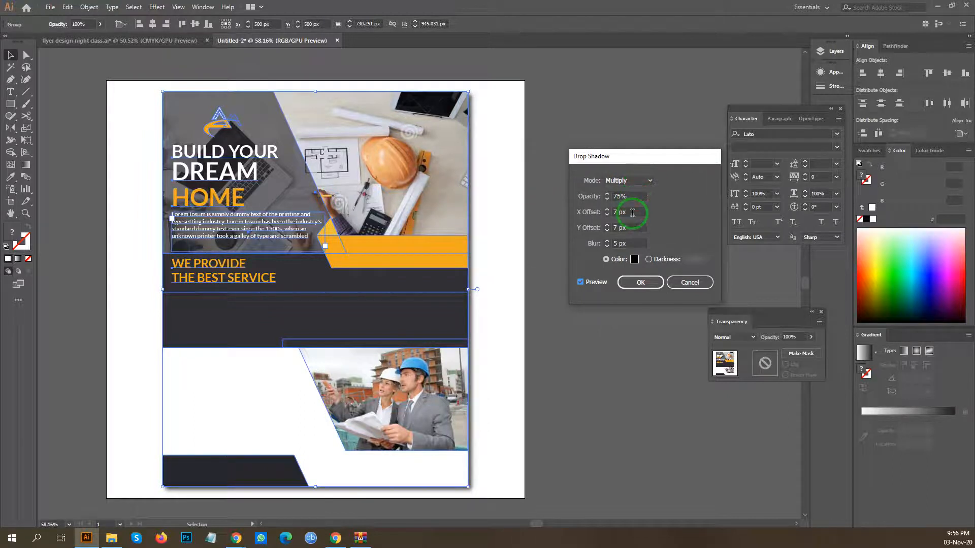
Apply the flyer's drop shadow with 60% opacity, an 11 px X offset and a reduced Y offset, and deselect the flyer.
left_click(635, 196)
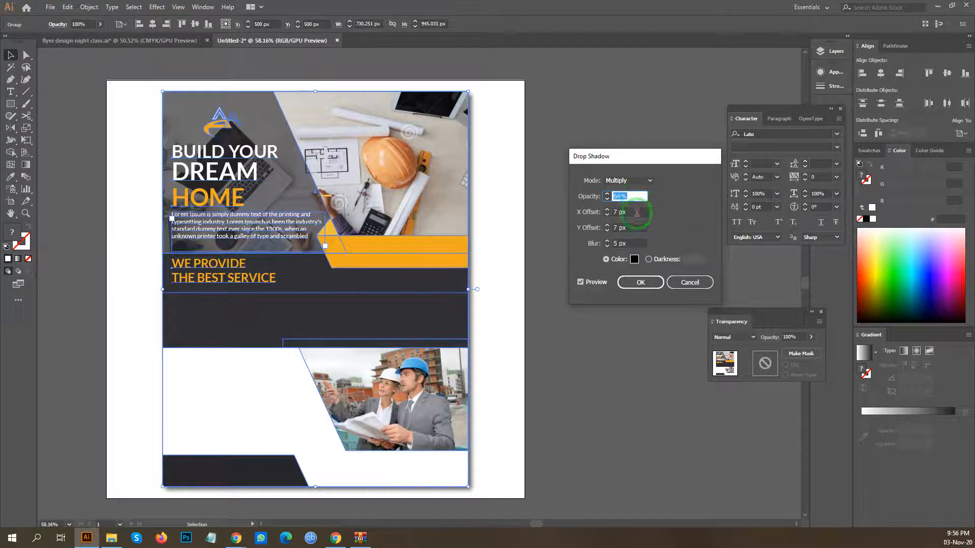
left_click(636, 212)
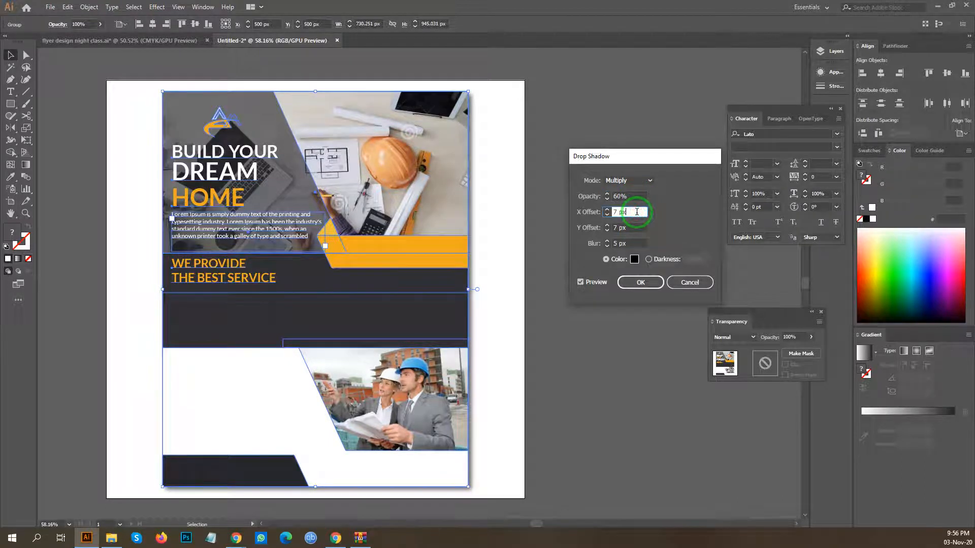
key("Up")
key("Up")
key("Up")
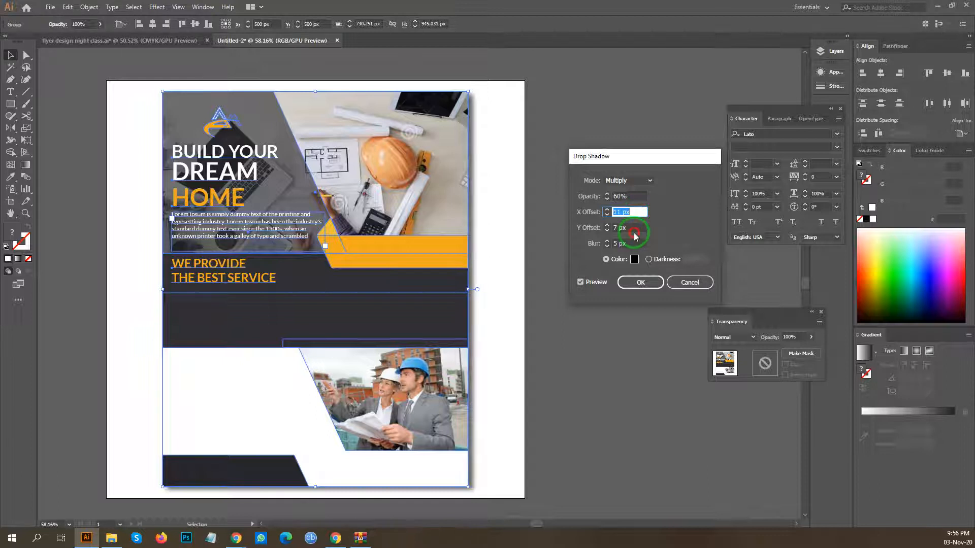
left_click(635, 226)
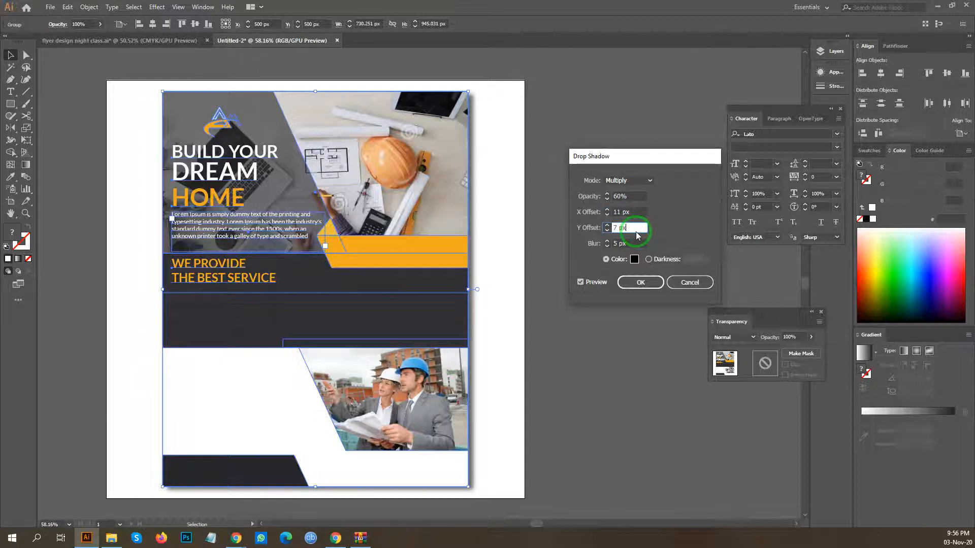
key("Down")
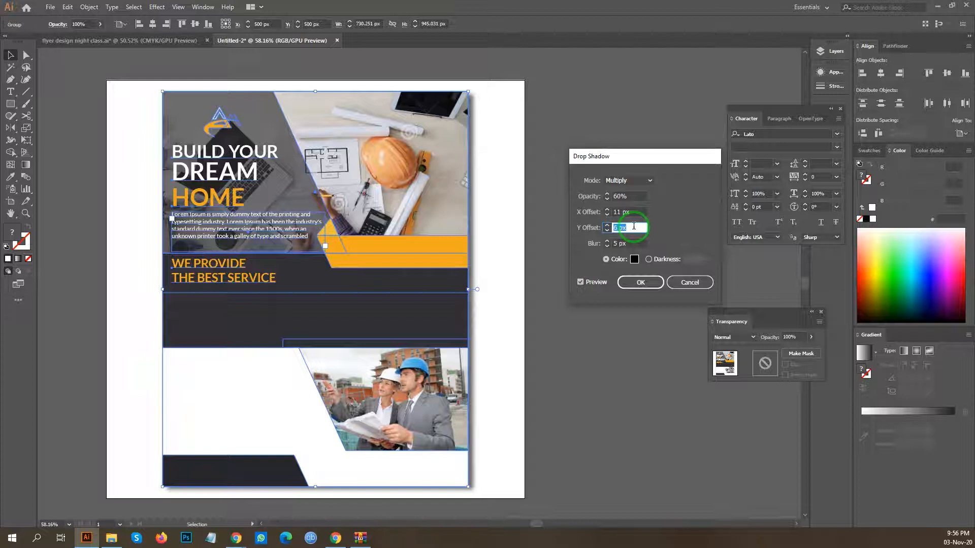
key("Down")
key("Down")
key("Down")
left_click(647, 277)
left_click(607, 165)
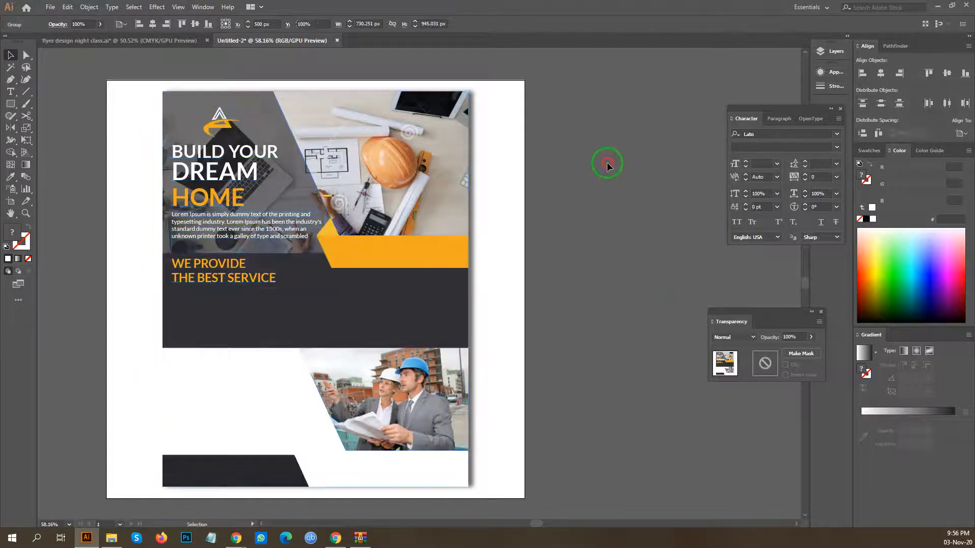
scroll(612, 194, "down", 2)
left_click_drag(661, 231, 589, 216)
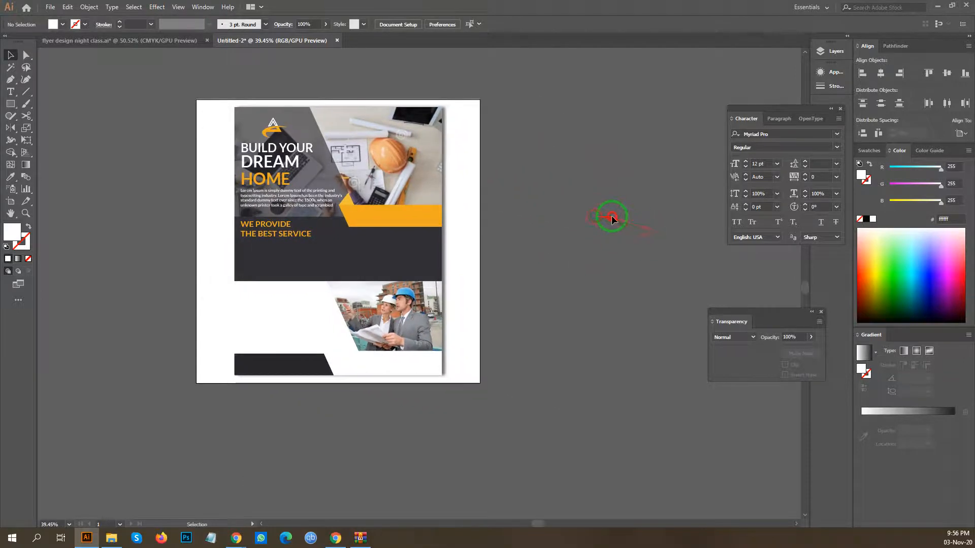
Expand the appearance of the flyer group, expand its objects with the default options, and deselect it.
left_click(392, 181)
right_click(392, 181)
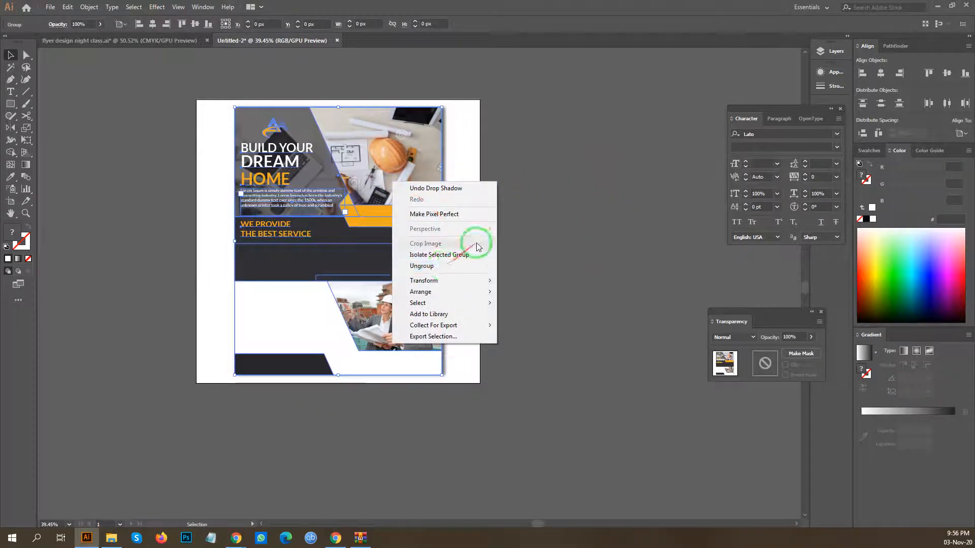
left_click(456, 264)
left_click(89, 6)
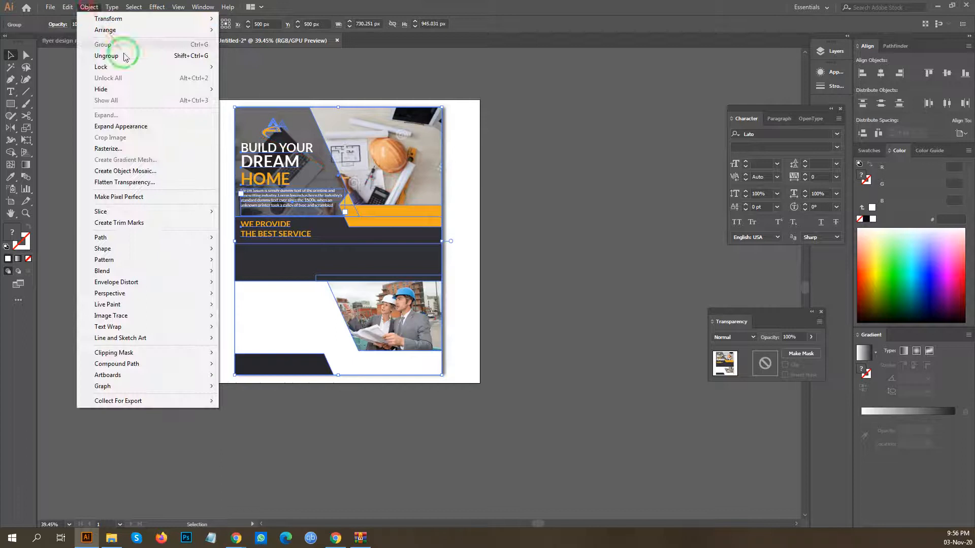
left_click(122, 126)
left_click(89, 7)
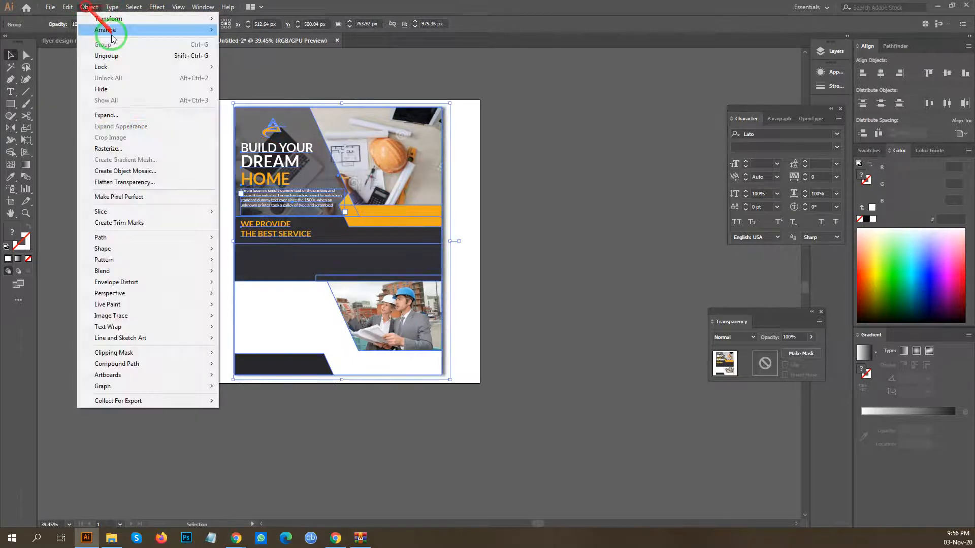
left_click(106, 114)
left_click(468, 327)
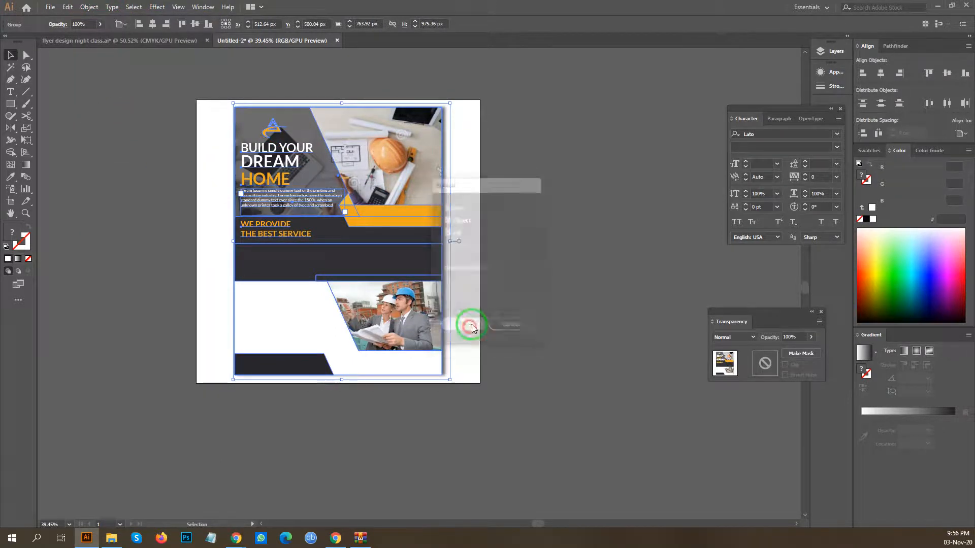
left_click(592, 223)
Try moving the expanded flyer group, undo the move, and ungroup the flyer from its shadow image.
left_click_drag(391, 204, 548, 219)
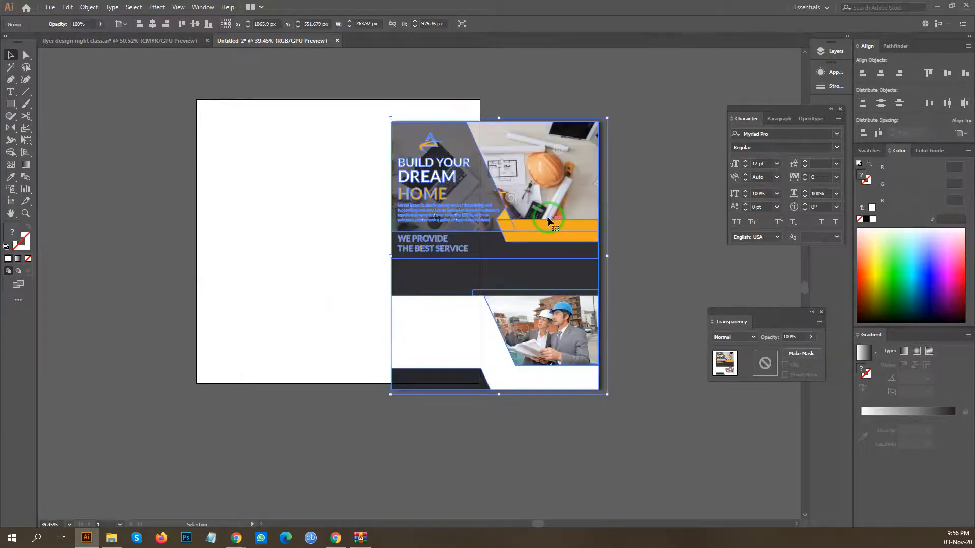
key("ctrl+z")
key("ctrl+z")
key("ctrl+z")
key("ctrl+z")
key("ctrl+z")
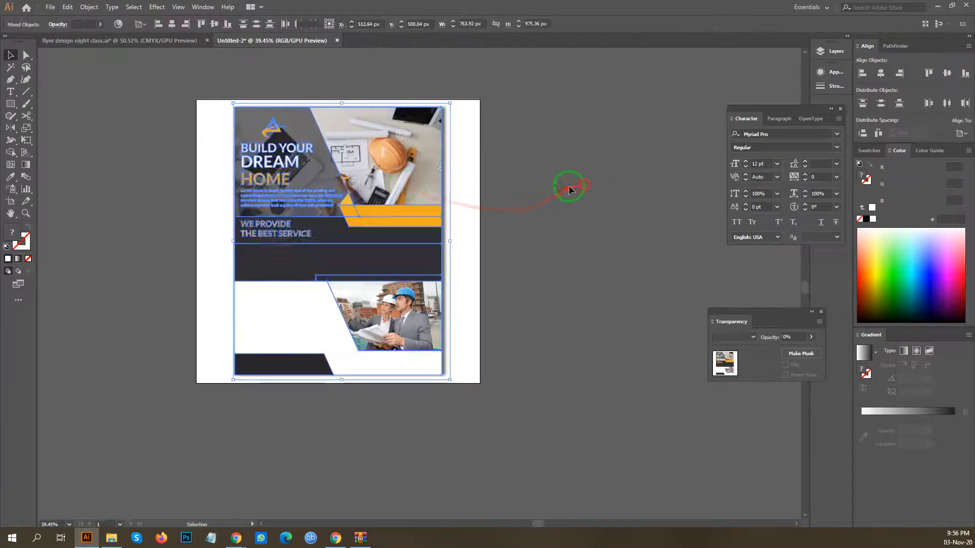
Try moving the flyer artwork away from its shadow image, undo the move, and deselect.
left_click_drag(272, 193, 432, 201)
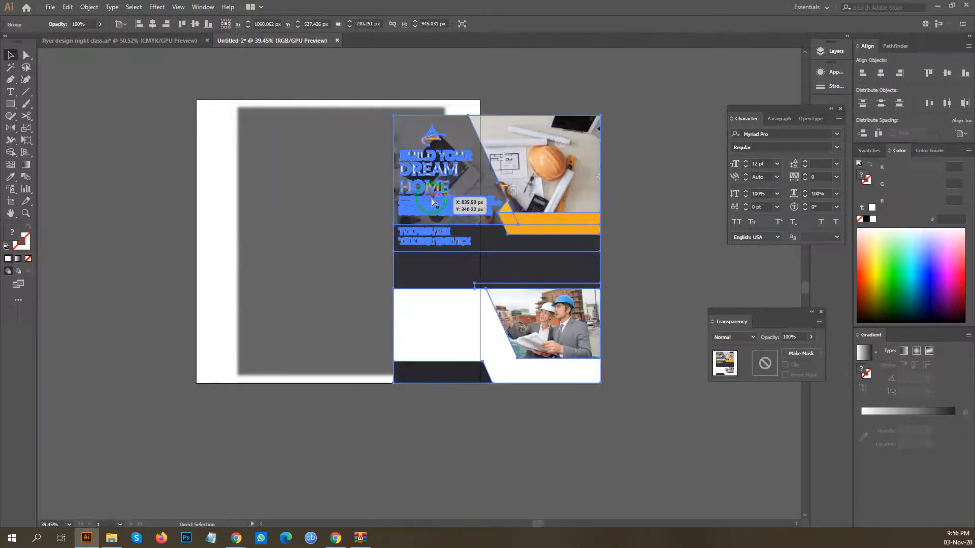
key("ctrl+z")
left_click(598, 173)
Lock the flyer group and nudge the shadow image behind it left to X 501.64 px.
left_click(399, 198)
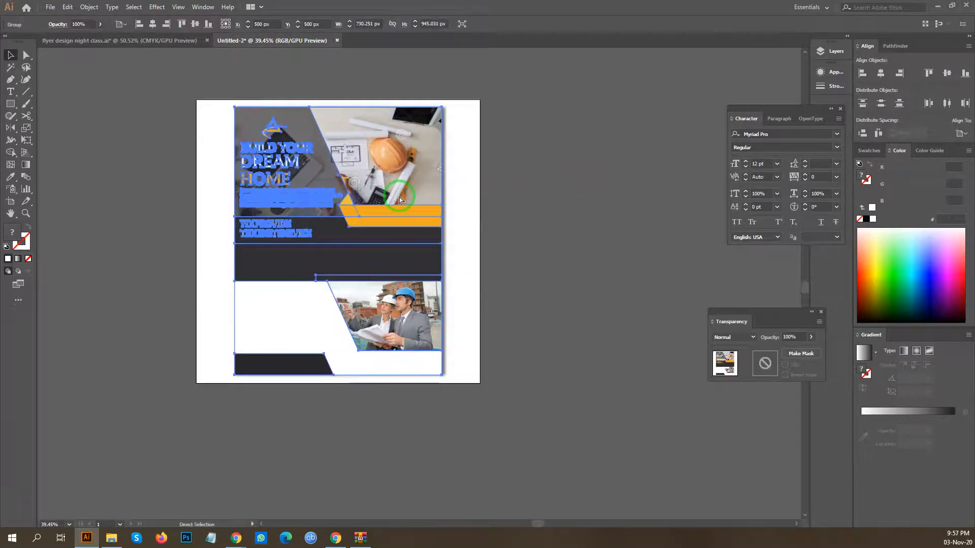
key("ctrl+2")
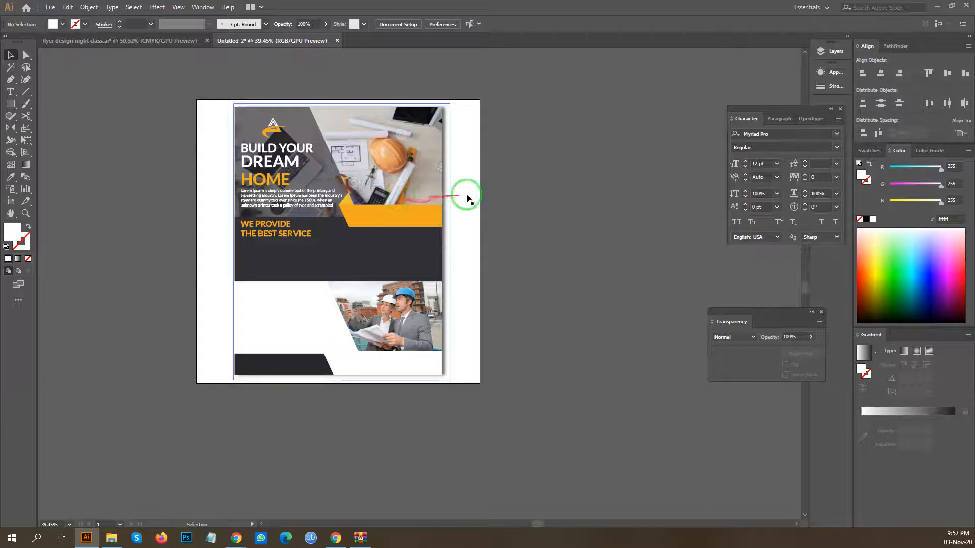
left_click(446, 204)
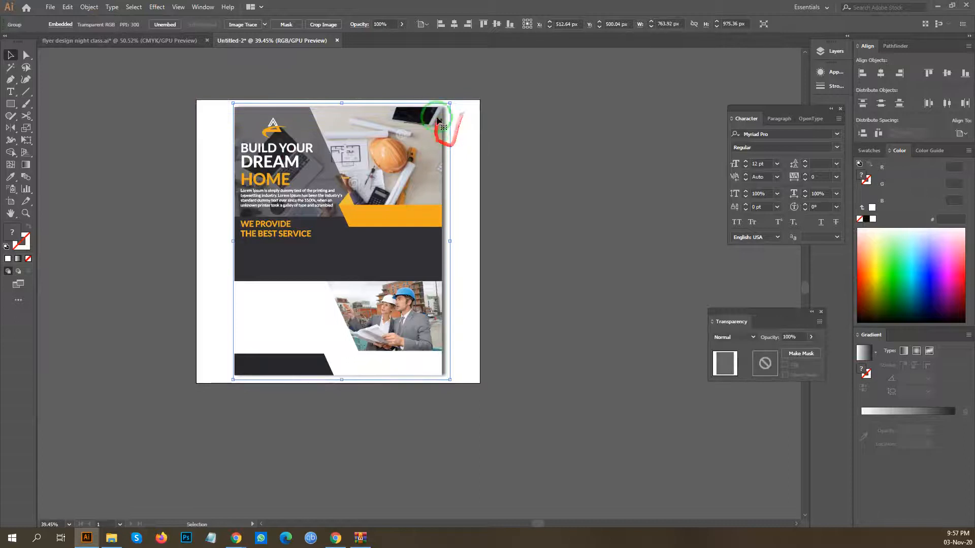
left_click_drag(454, 100, 225, 384)
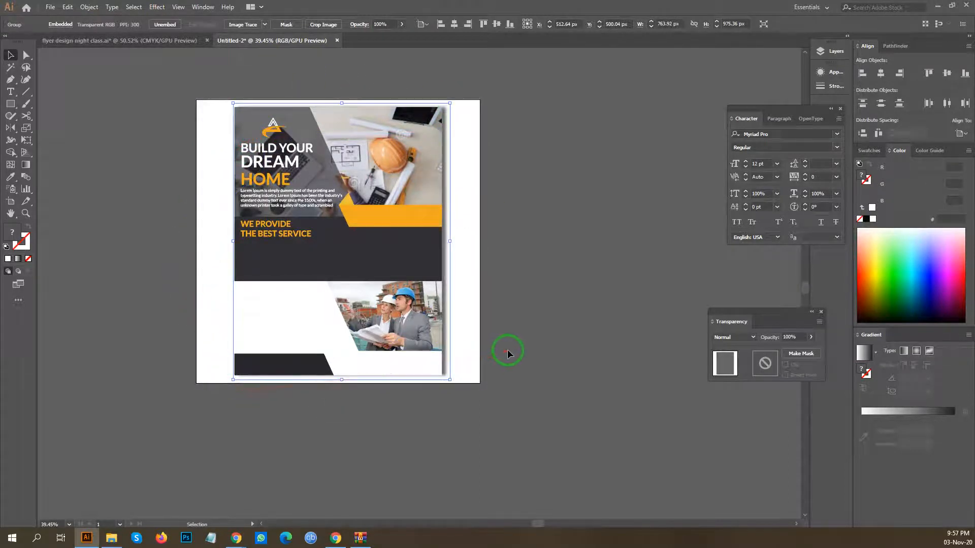
key("shift+Left")
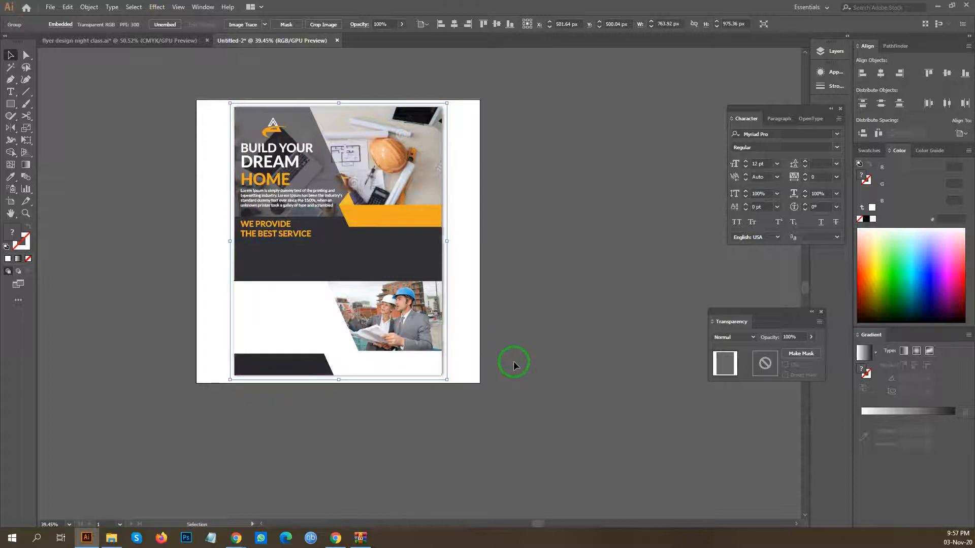
left_click(546, 273)
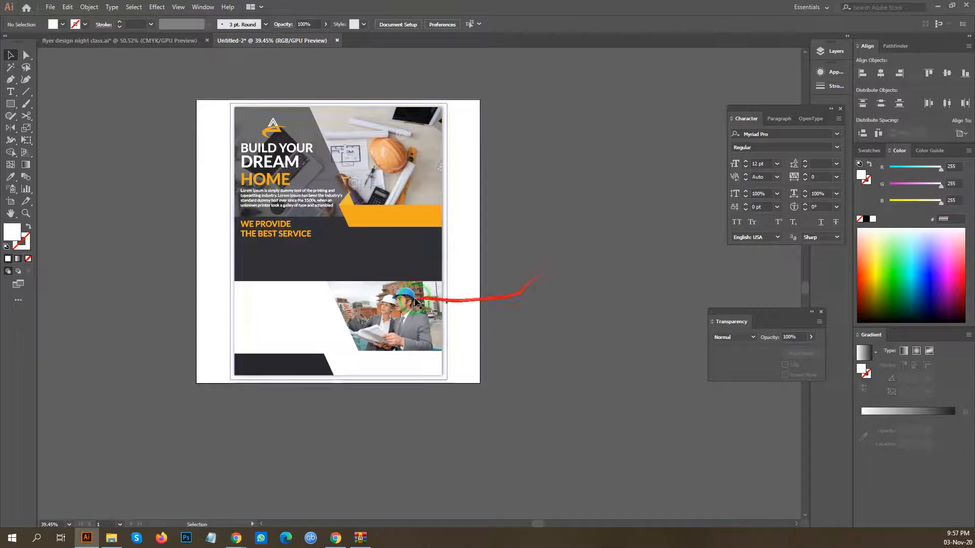
Unlock the flyer group and lock the 1000 × 1000 px white background square.
key("ctrl+a")
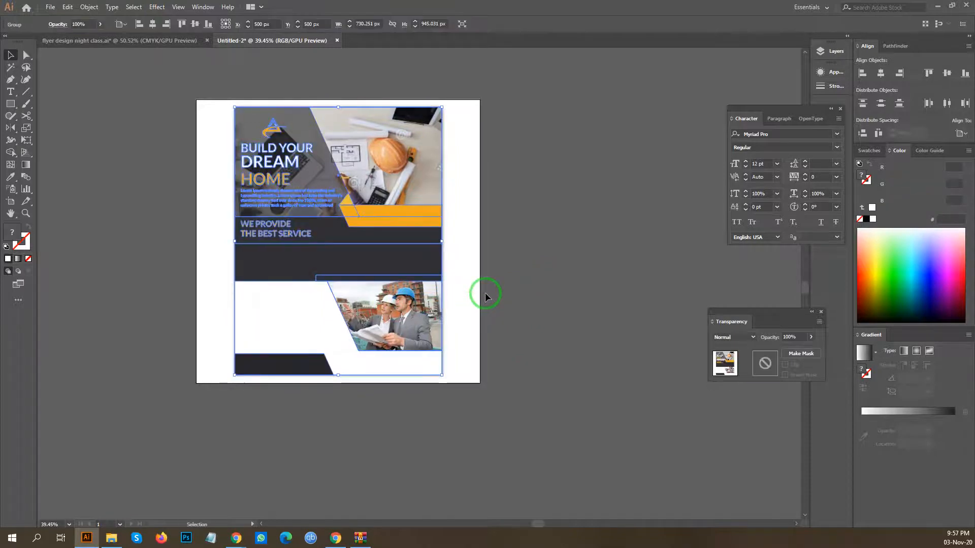
left_click(591, 274)
left_click_drag(486, 264, 577, 239)
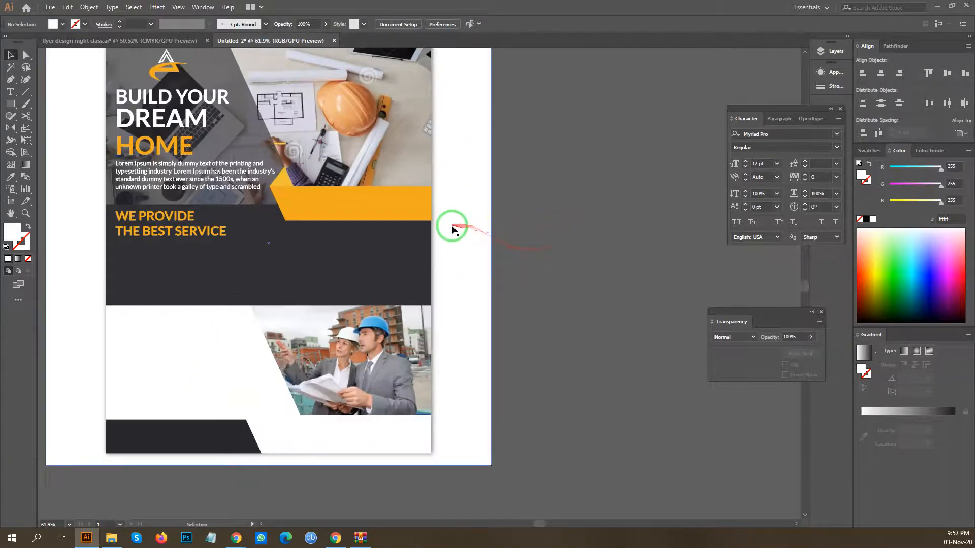
left_click(475, 250)
key("ctrl+2")
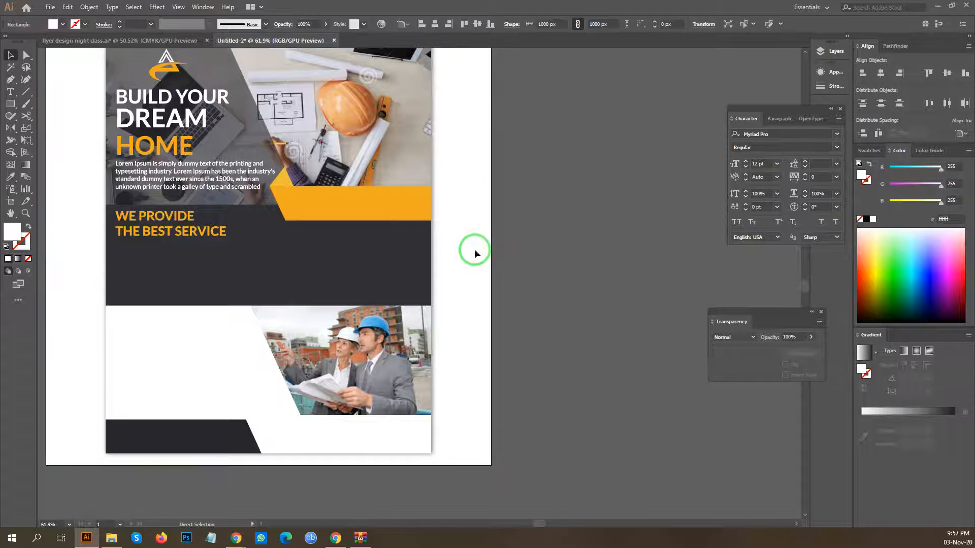
Select the shadow image without the flyer group and shift it right and slightly down to about X 529, Y 505 px.
left_click_drag(447, 234, 244, 295)
left_click(372, 265, "shift")
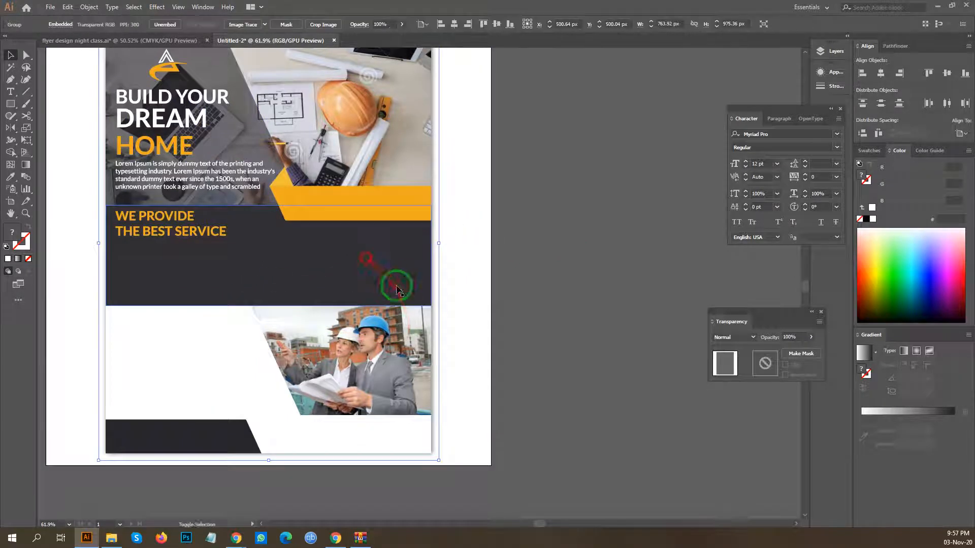
left_click(101, 277)
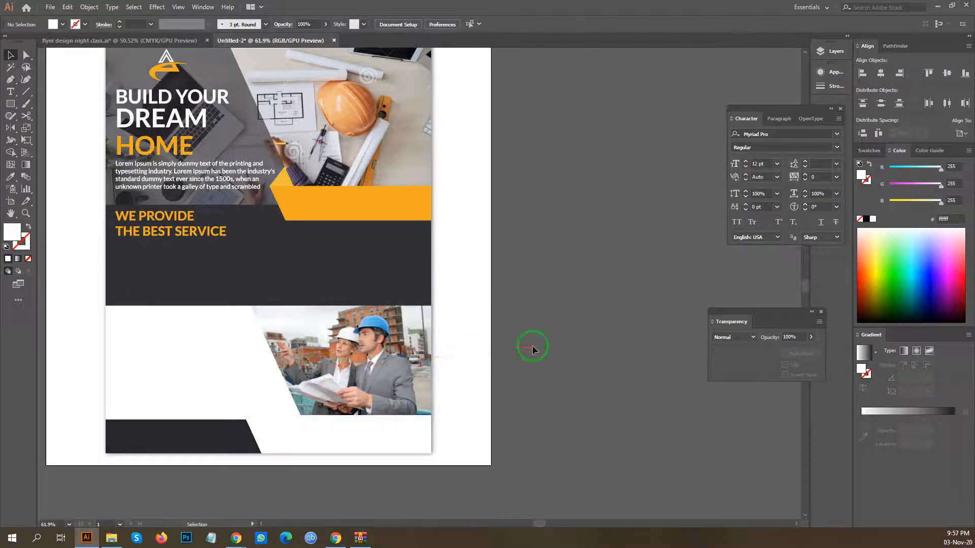
left_click(442, 251)
left_click(75, 287)
Try moving the shadow image far out from behind the flyer, undo the move, and deselect.
left_click_drag(411, 244, 656, 369)
left_click(325, 123)
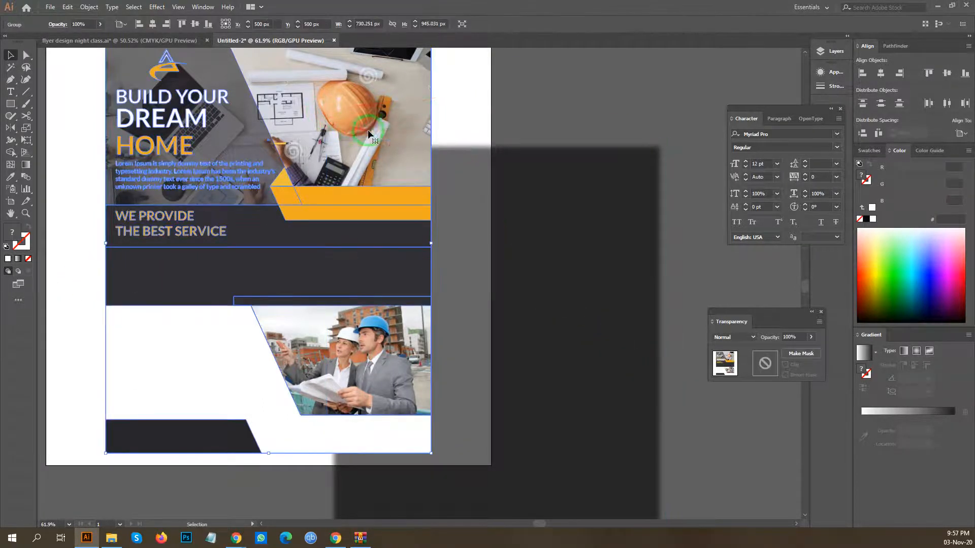
left_click(516, 98)
key("ctrl+z")
left_click(574, 134)
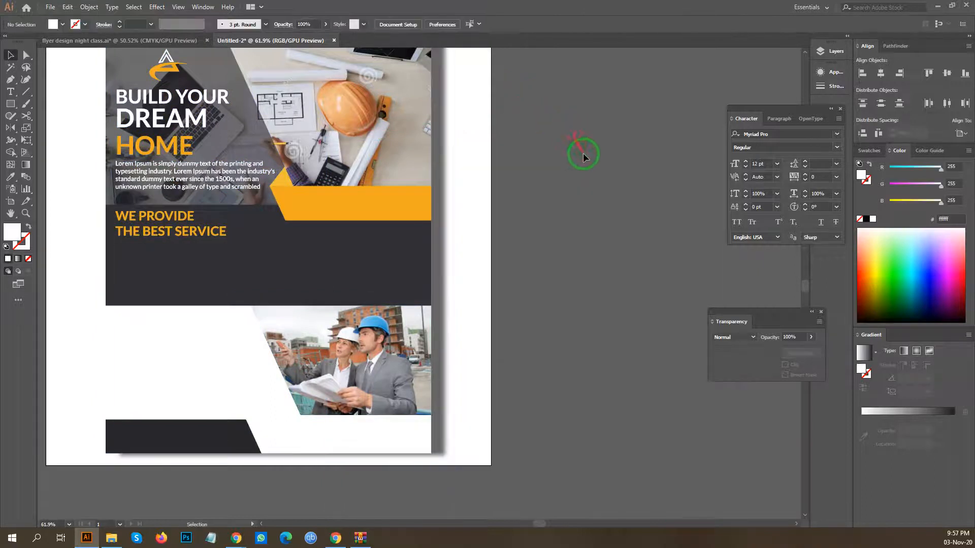
Nudge the shadow image behind the flyer left to about X 519 px.
left_click(600, 233, "alt")
left_click(500, 263)
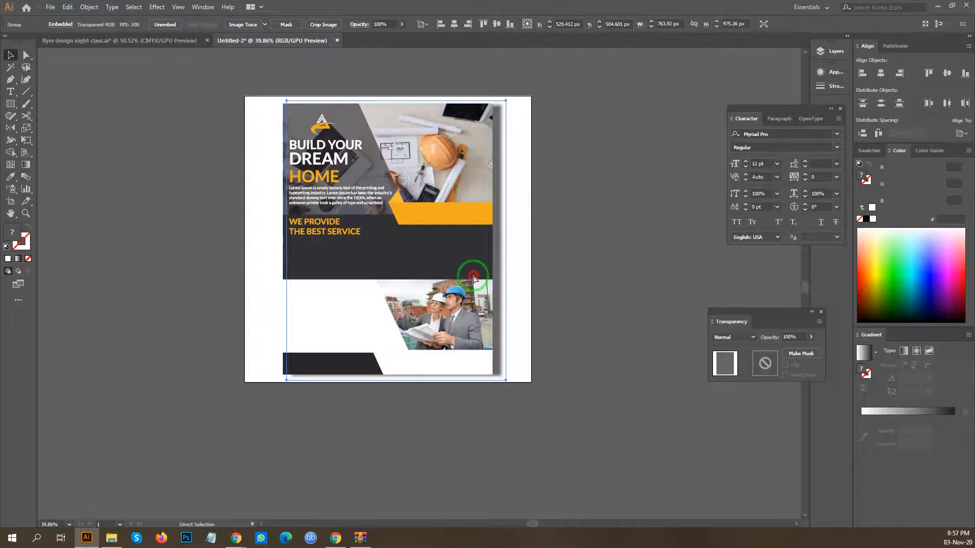
left_click(448, 284)
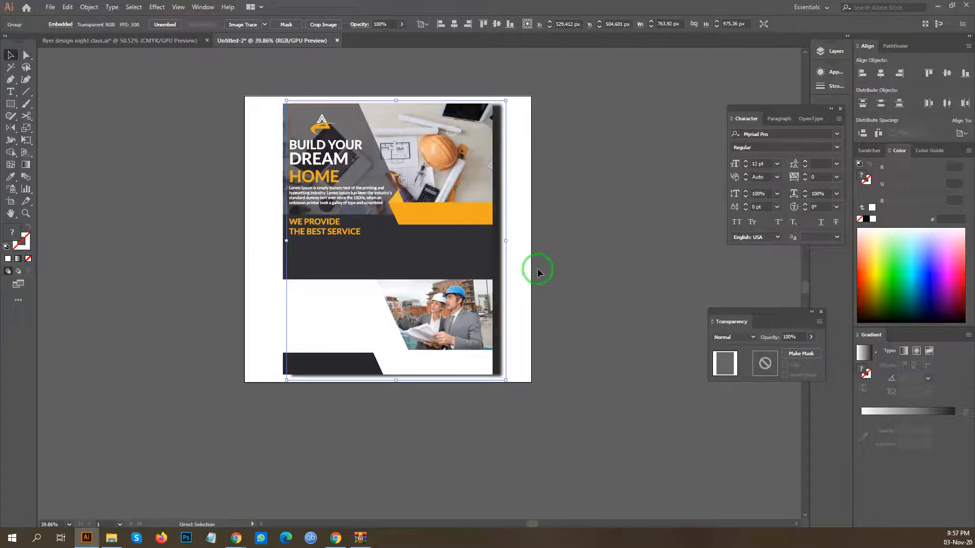
key("shift+Left")
key("shift+Left")
key("shift+Left")
key("shift+Left")
key("shift+Left")
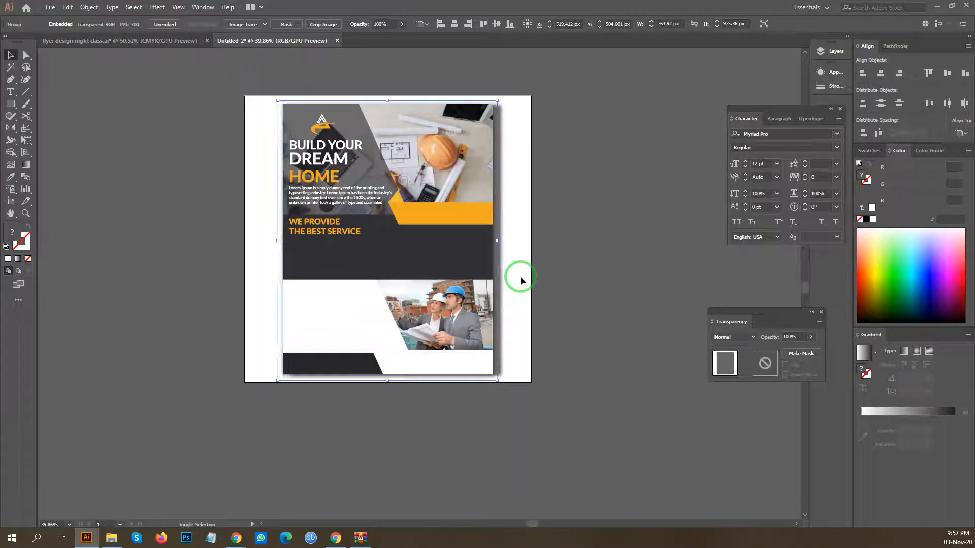
Move the left shadow image to about X 479, Y 493 px and stretch its lower edge slightly downward.
left_click(553, 240)
left_click(273, 196)
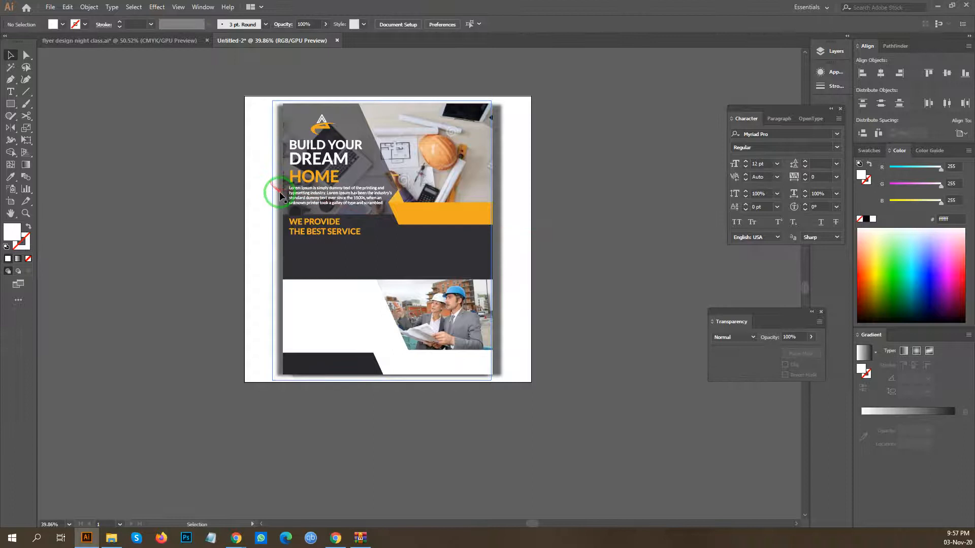
left_click_drag(283, 204, 316, 236)
left_click(570, 332)
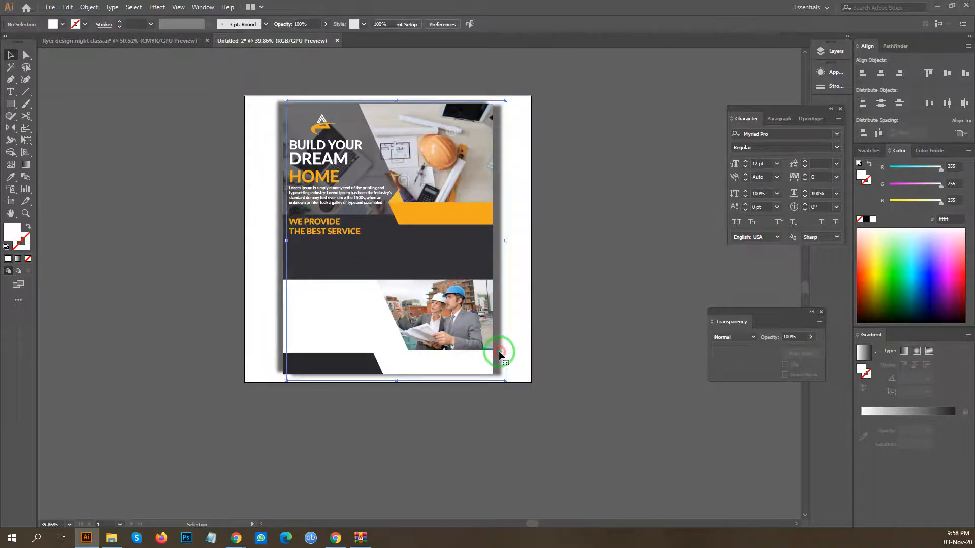
left_click(277, 361)
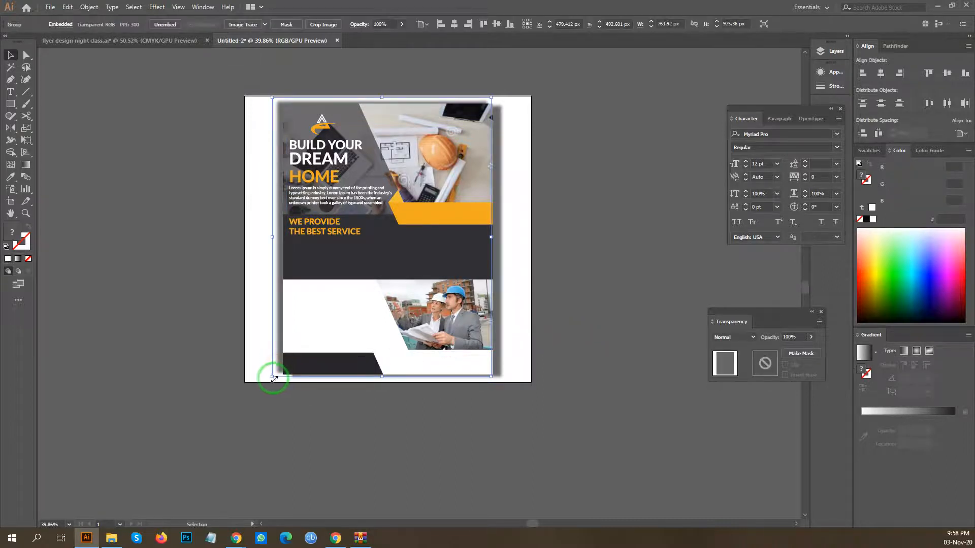
left_click_drag(381, 375, 381, 381)
left_click(461, 413)
Shorten the right shadow image by raising its lower edge slightly, and deselect.
left_click(500, 364)
left_click(396, 386)
left_click_drag(397, 381, 398, 376)
left_click(410, 435)
Group the flyer together with its two shadow images and deselect.
left_click_drag(516, 393, 546, 388)
left_click_drag(549, 379, 502, 378)
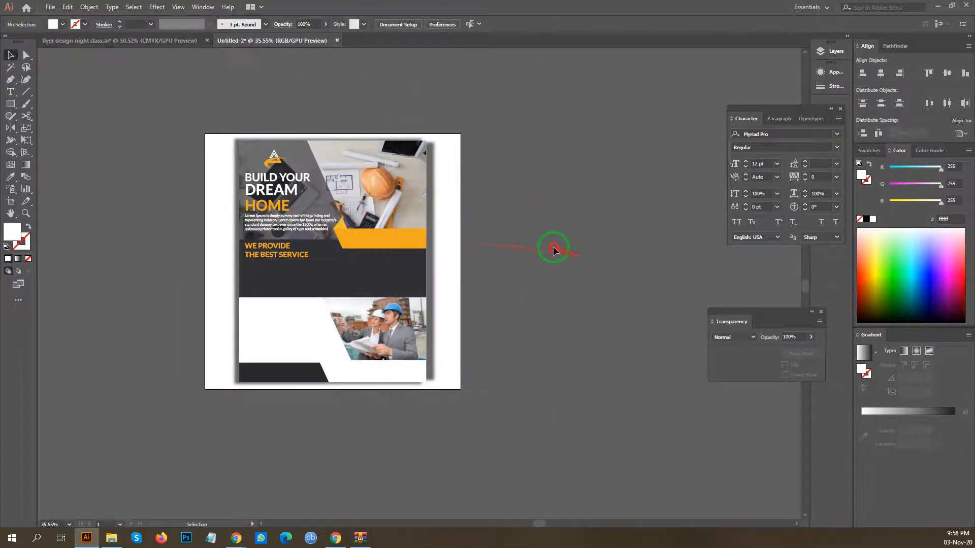
scroll(568, 221, "down", 2)
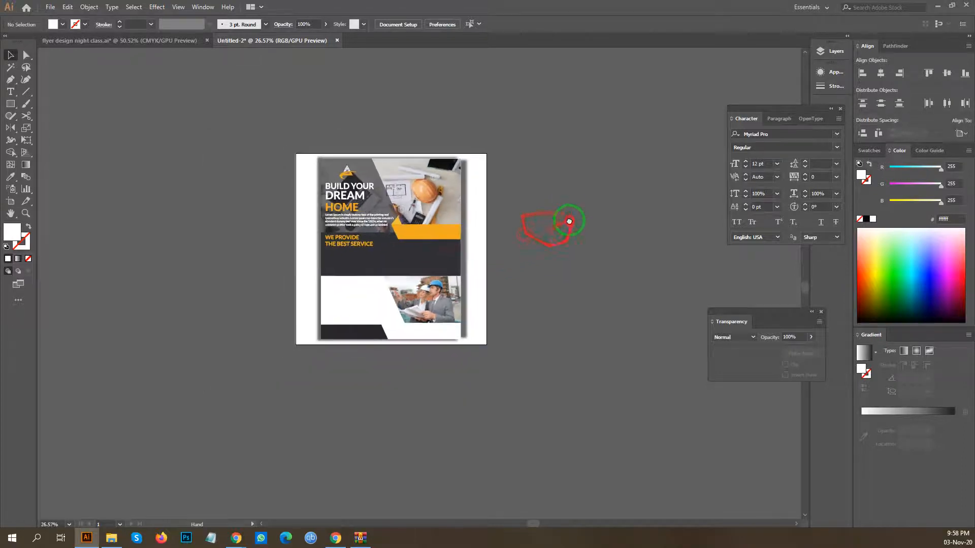
left_click_drag(569, 221, 566, 253)
left_click_drag(207, 152, 570, 431)
key("ctrl+g")
left_click(578, 359)
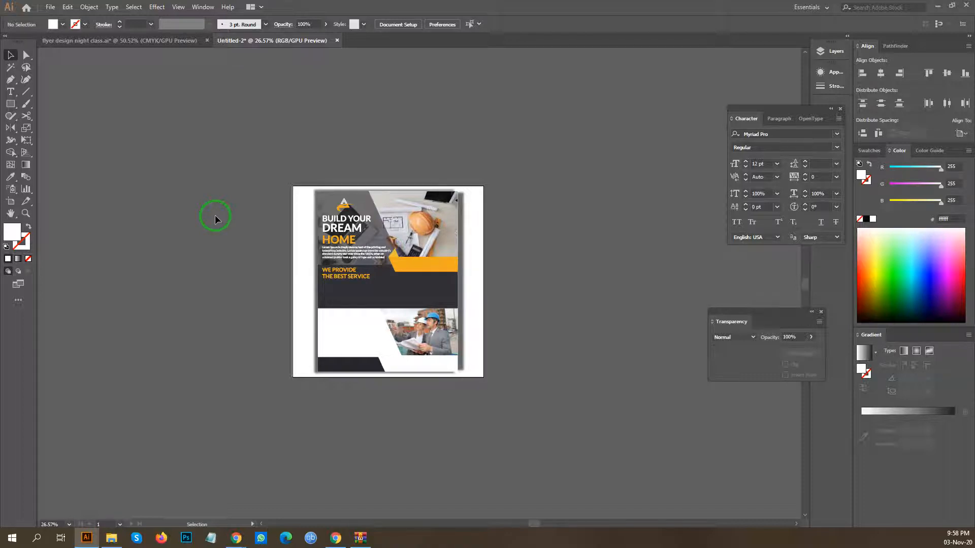
mouse_move(214, 214)
left_mouse_down()
mouse_move(277, 247)
mouse_move(337, 315)
mouse_move(221, 205)
left_mouse_up()
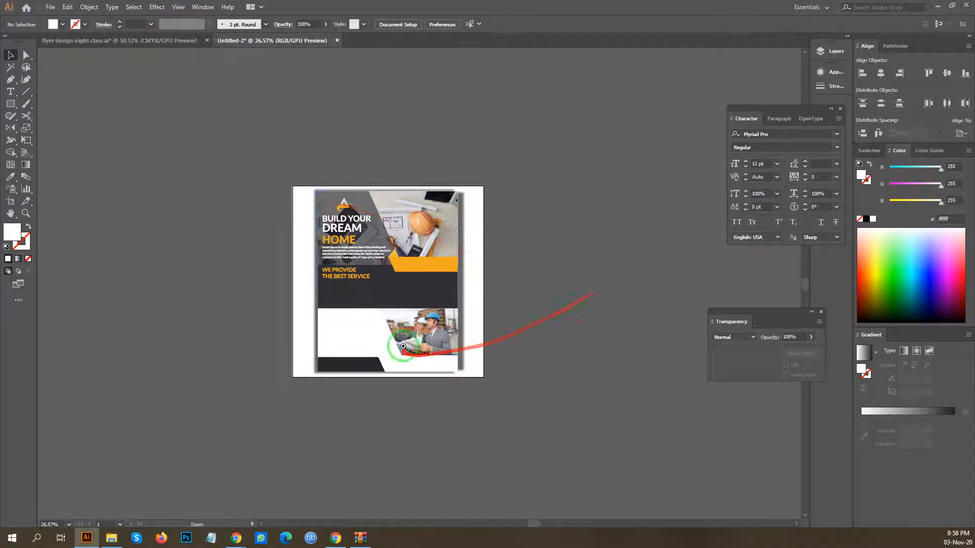
Draw a white square about 390 px wide on the empty canvas to the right of the flyer artboard.
scroll(401, 345, "up", 3)
scroll(543, 259, "down", 2)
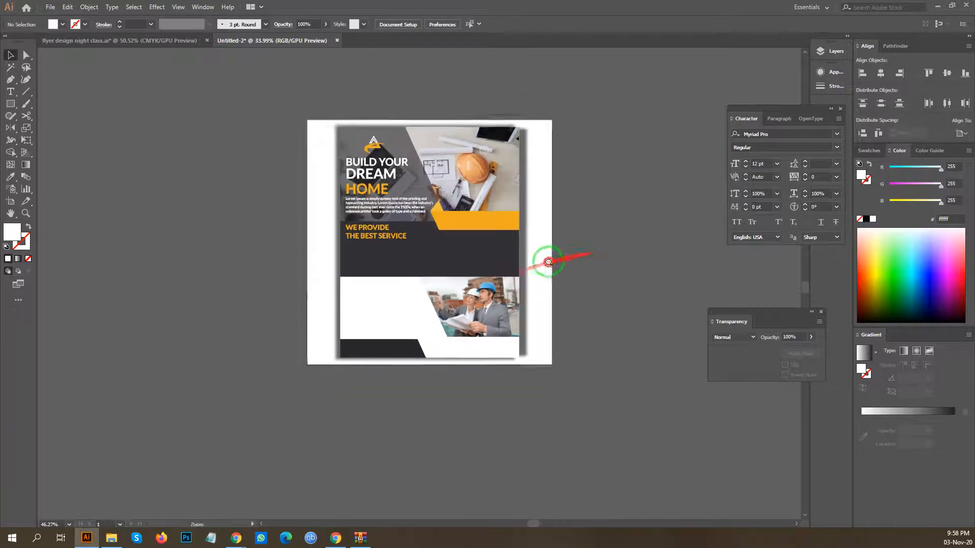
key("m")
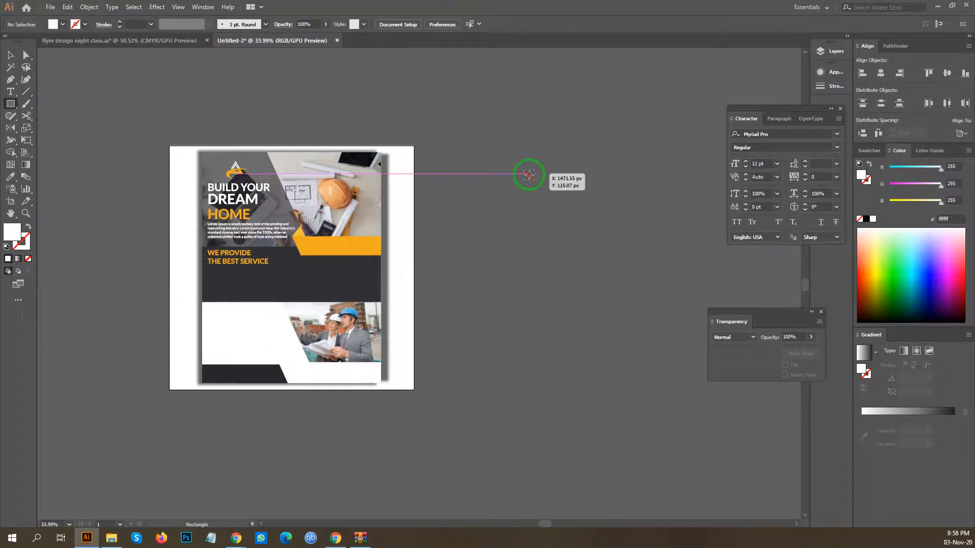
left_click_drag(529, 173, 577, 222)
key("a")
left_click(557, 197)
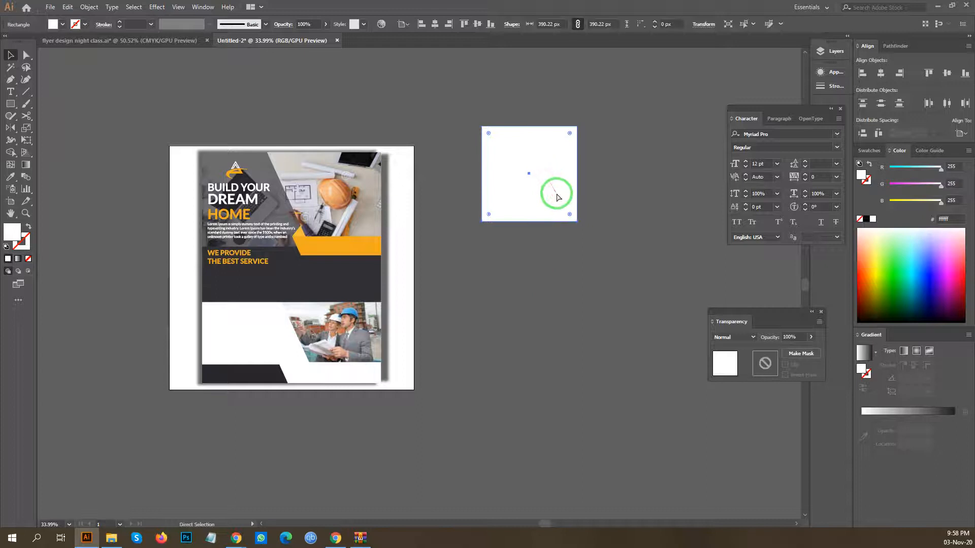
Make a smaller white square of about 274 px, centred on the 390 px square.
key("v")
left_click_drag(580, 176, 701, 177)
left_click_drag(608, 194, 559, 227)
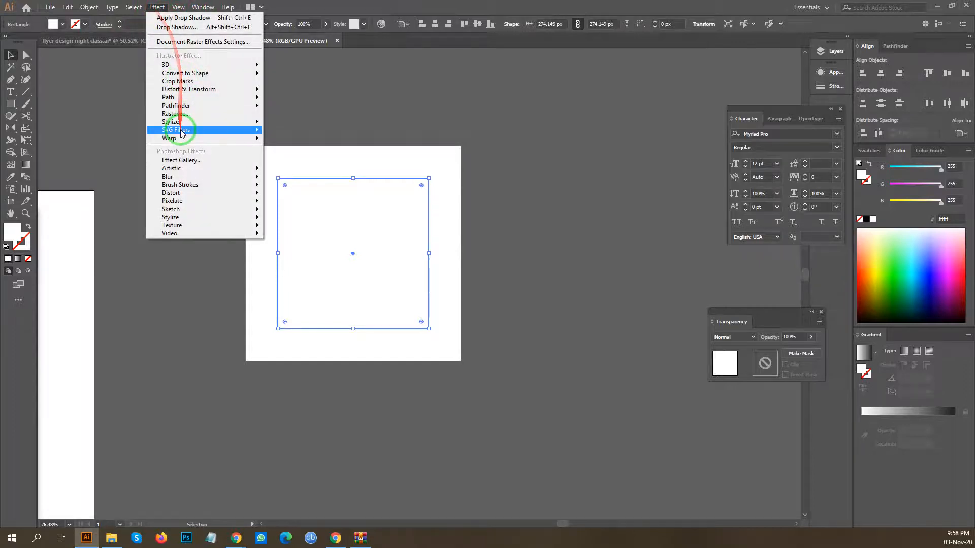
Start a Drop Shadow effect on the inner square with preview on and set its blur to 7 px.
mouse_move(233, 122)
left_click(310, 124)
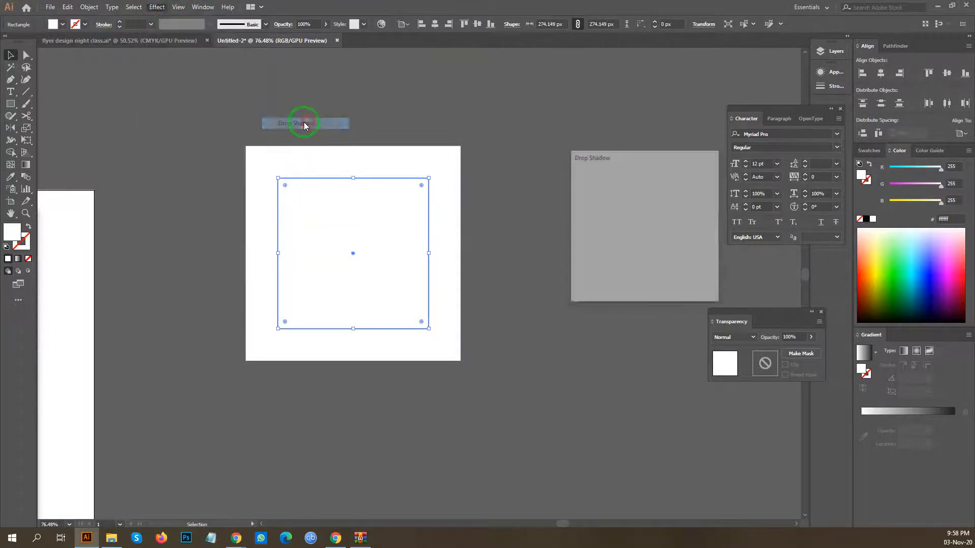
left_click(580, 282)
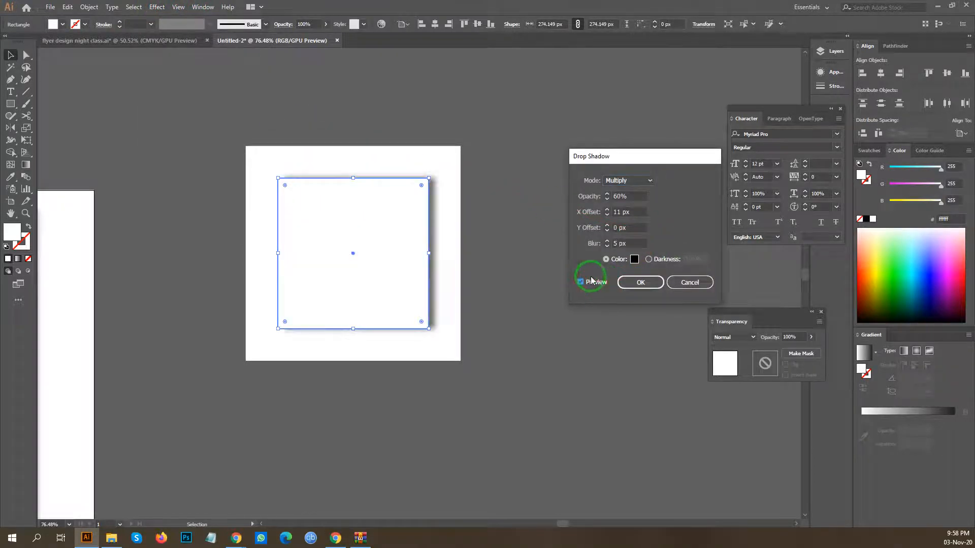
left_click(630, 211)
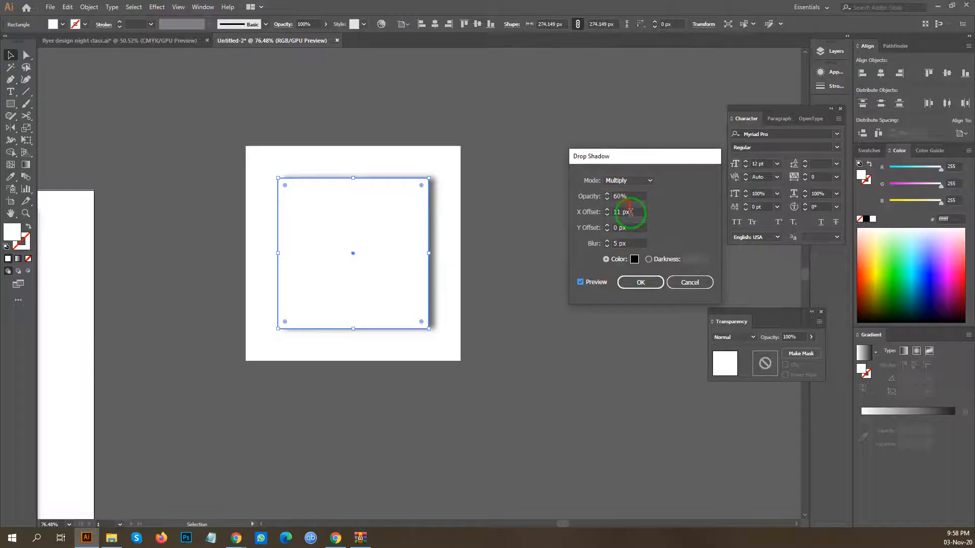
left_click(633, 245)
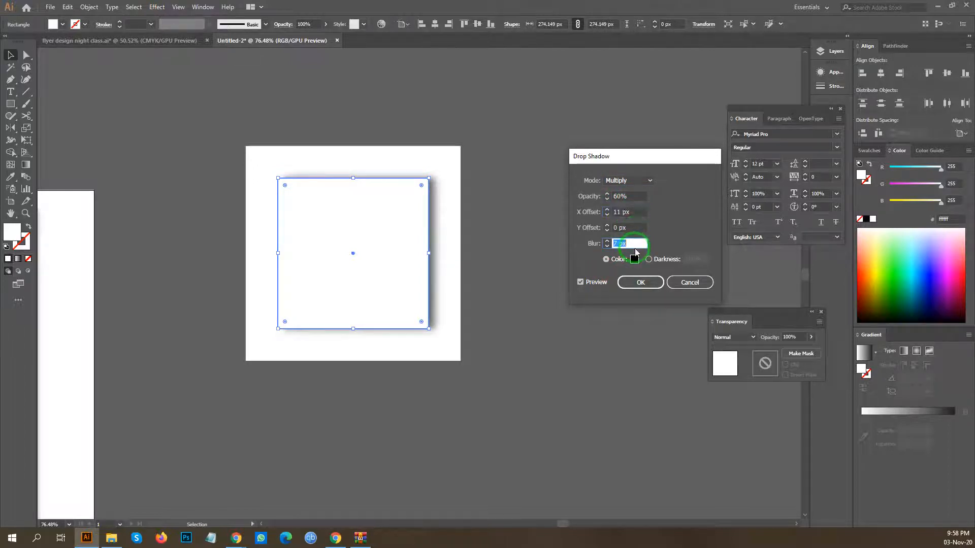
Try a drop shadow X offset of 14 px and Y offset of 7 px.
left_click(637, 213)
key("Up")
key("Up")
key("Up")
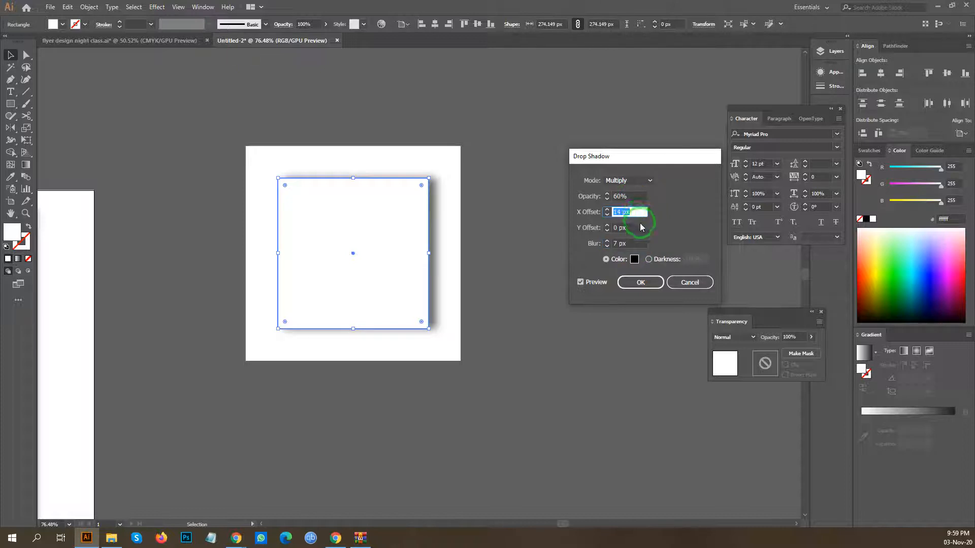
left_click(639, 229)
key("Up")
key("Up")
key("Up")
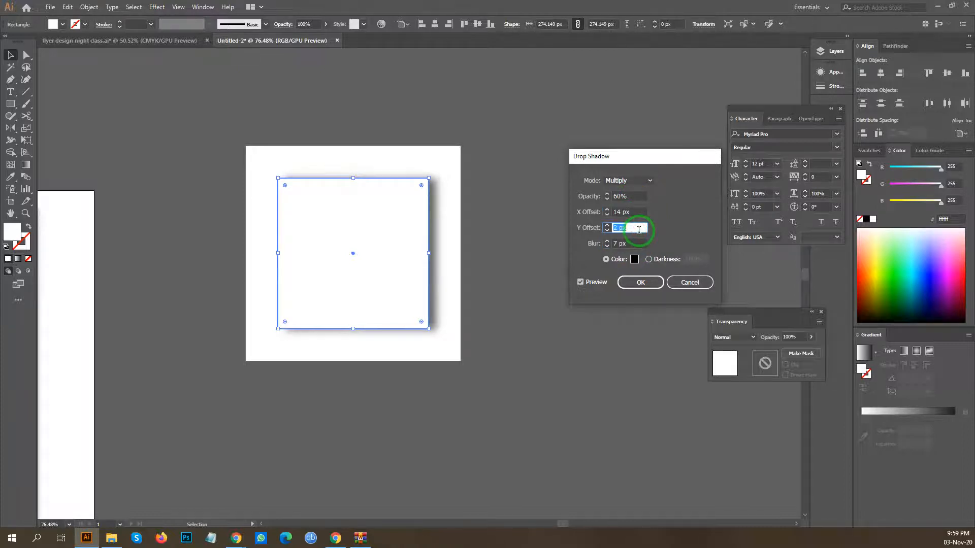
key("Up")
key("Up")
key("Up")
key("Up")
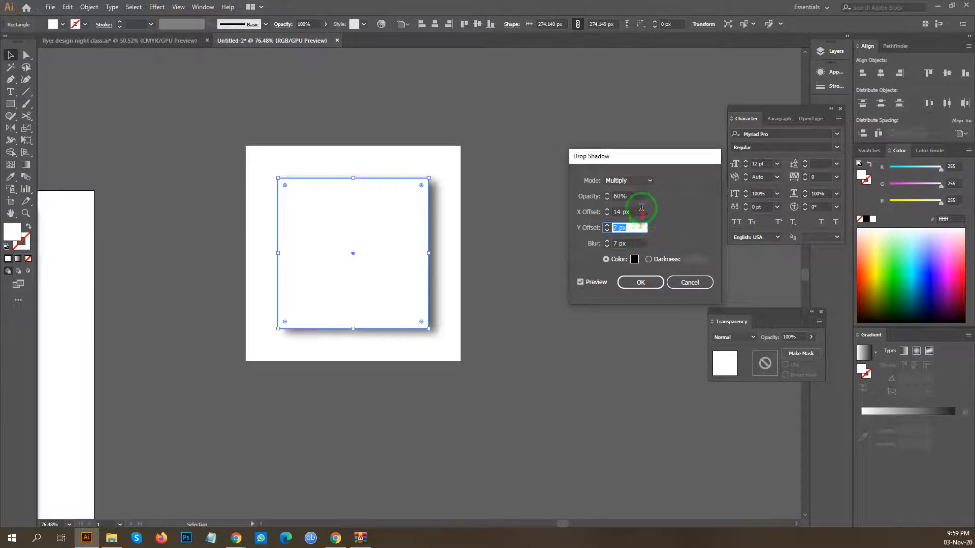
Set the drop shadow's X offset to 24 px.
left_click(639, 211)
key("Up")
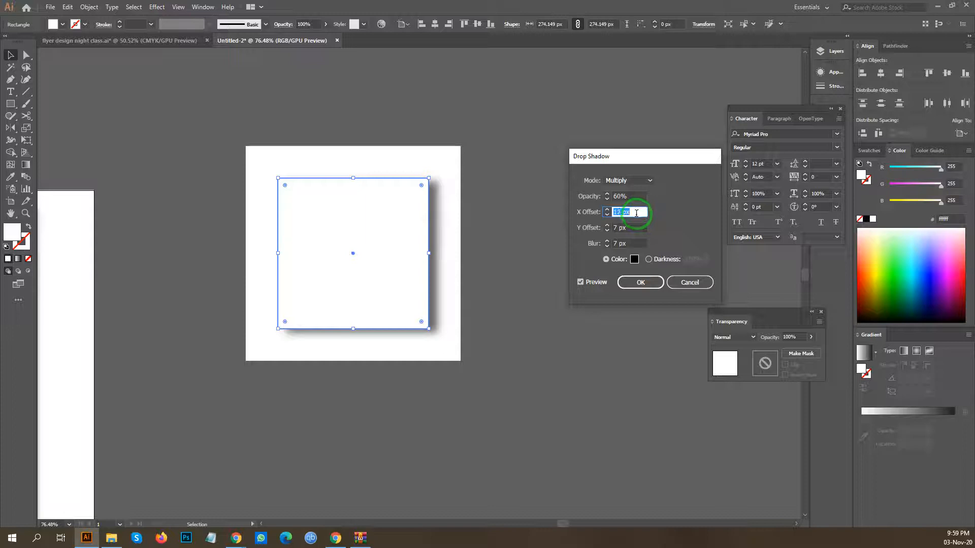
key("Down")
key("Up")
key("Up")
key("Up")
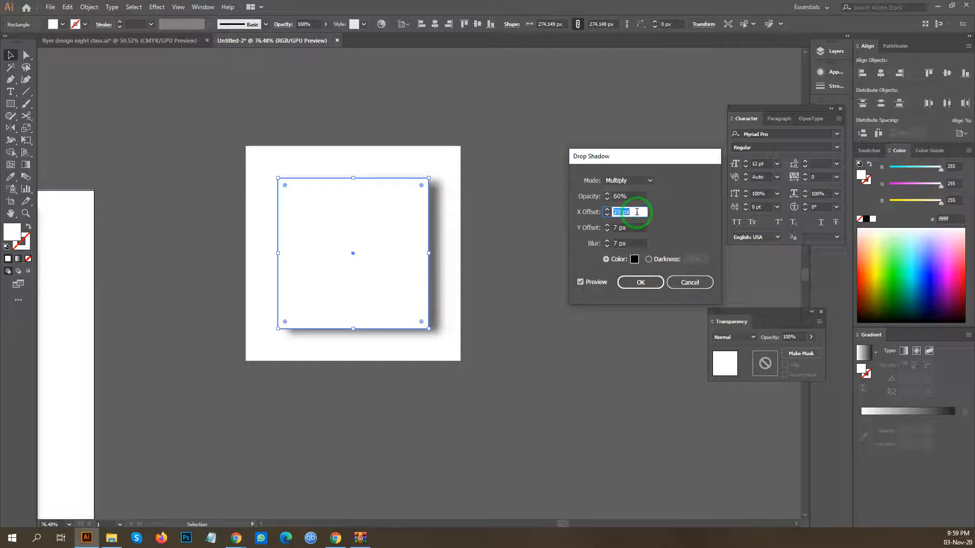
key("Up")
key("Up")
key("Up")
key("Up")
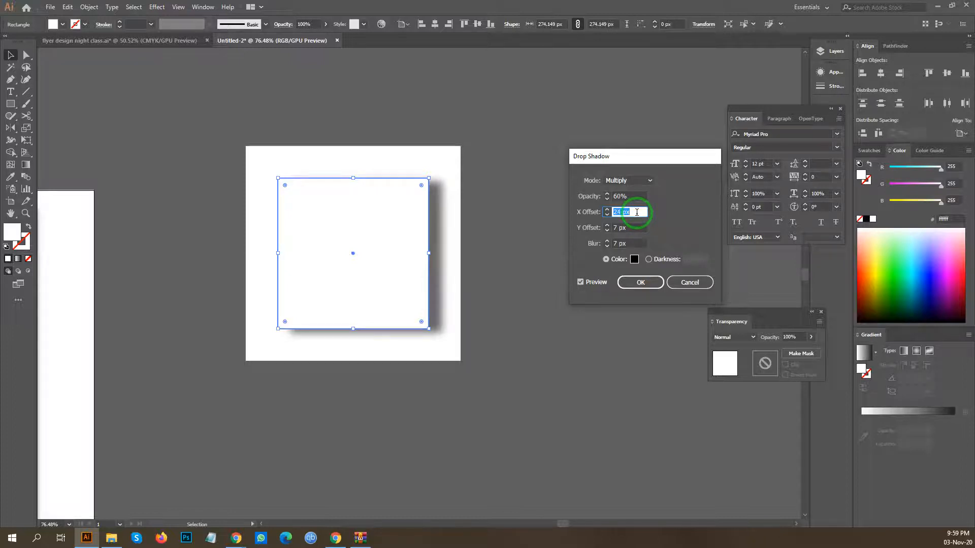
Set the drop shadow's Y offset to 18 px and apply the effect to the inner square.
left_click(630, 228)
key("Up")
key("Up")
key("Up")
key("Up")
key("Up")
key("Up")
key("Up")
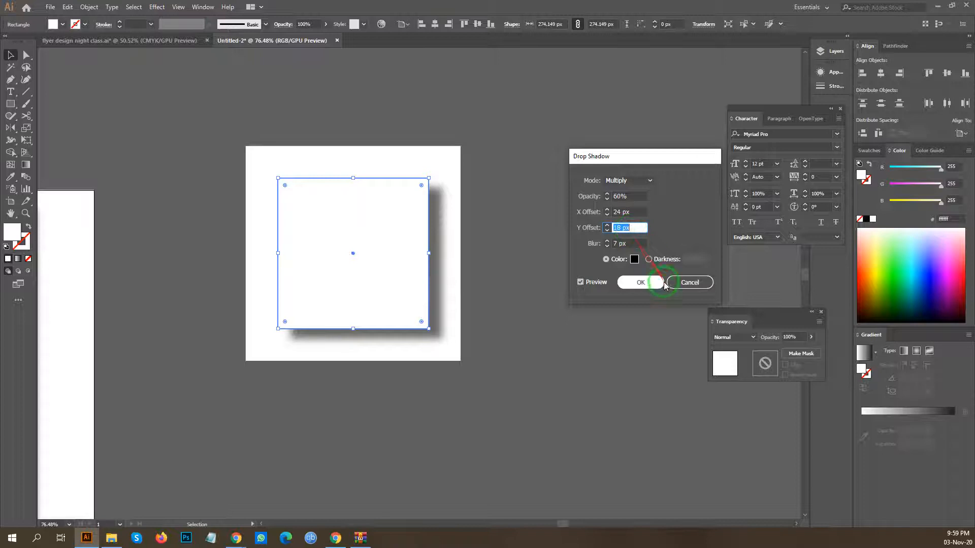
left_click(640, 282)
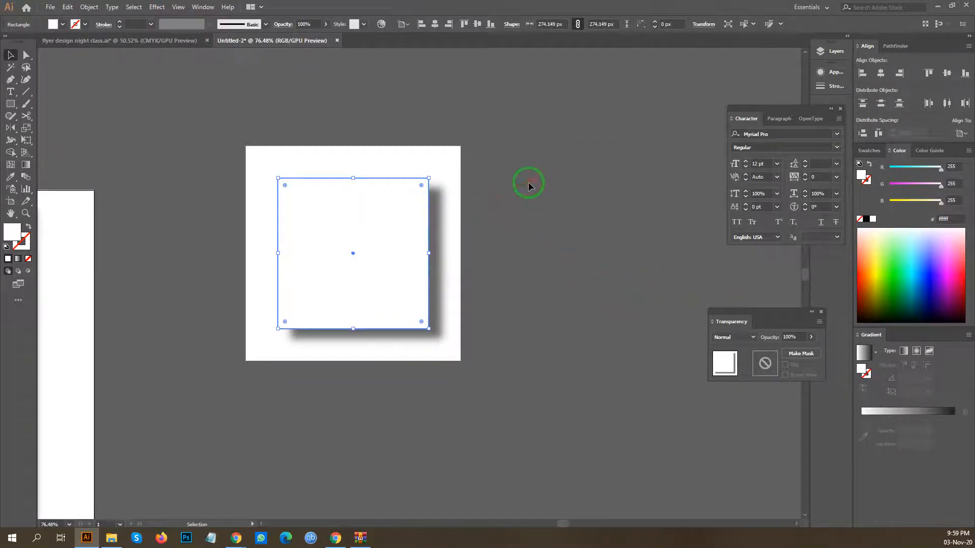
Expand the appearance of the shadowed square, ungroup it from its shadow image, and deselect.
left_click(526, 209)
left_click(354, 258)
left_click(96, 7)
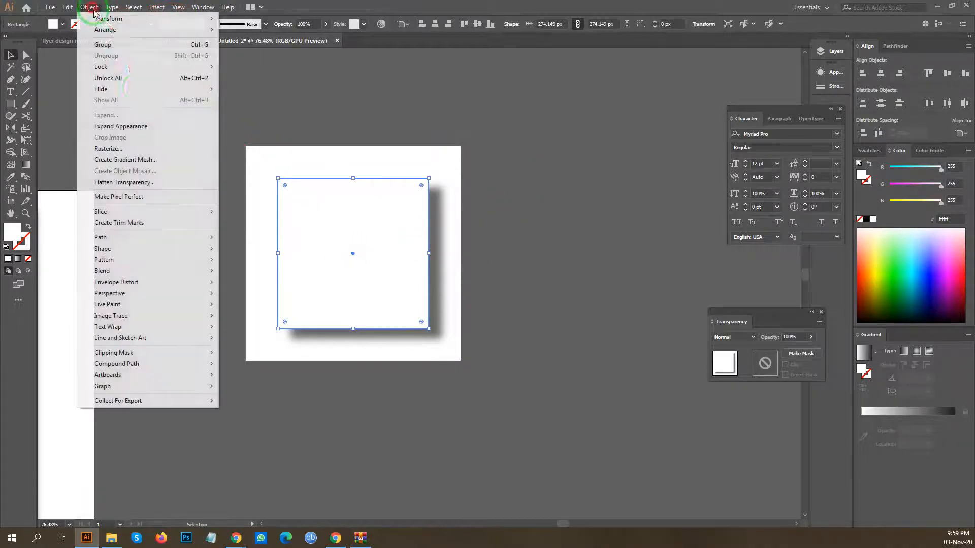
left_click(131, 124)
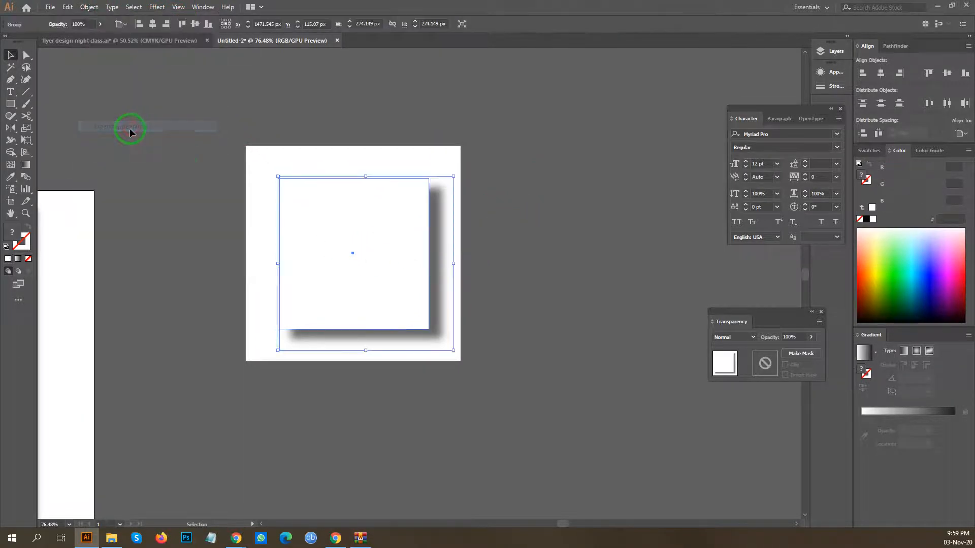
right_click(337, 209)
left_click(399, 291)
left_click(514, 273)
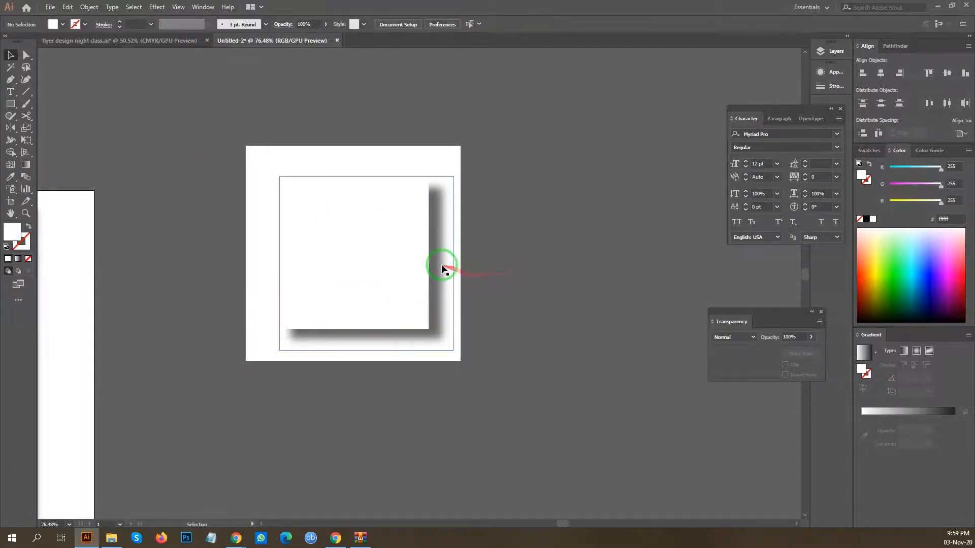
Centre the separated shadow image behind the inner square at about X 1472, Y 115 px.
left_click_drag(441, 265, 428, 256)
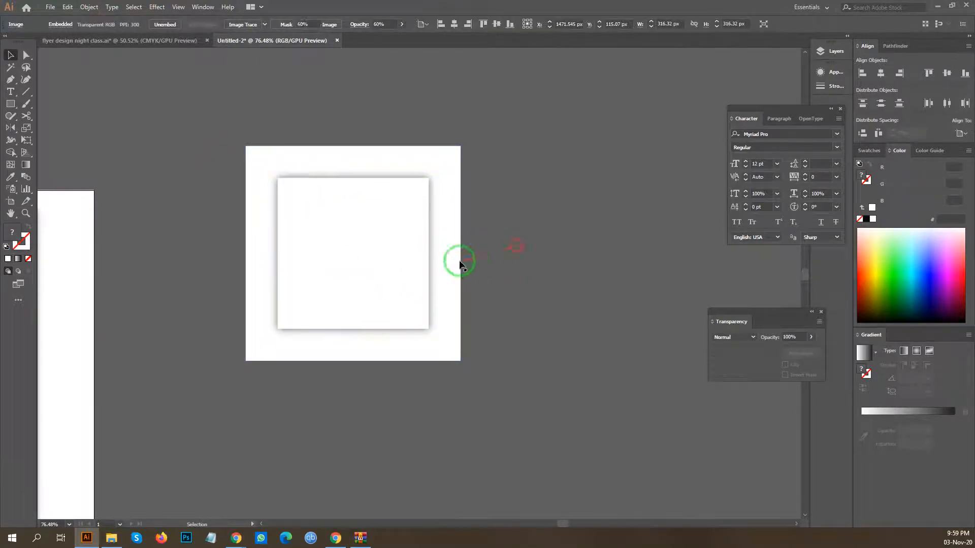
left_click(457, 262)
left_click(438, 265)
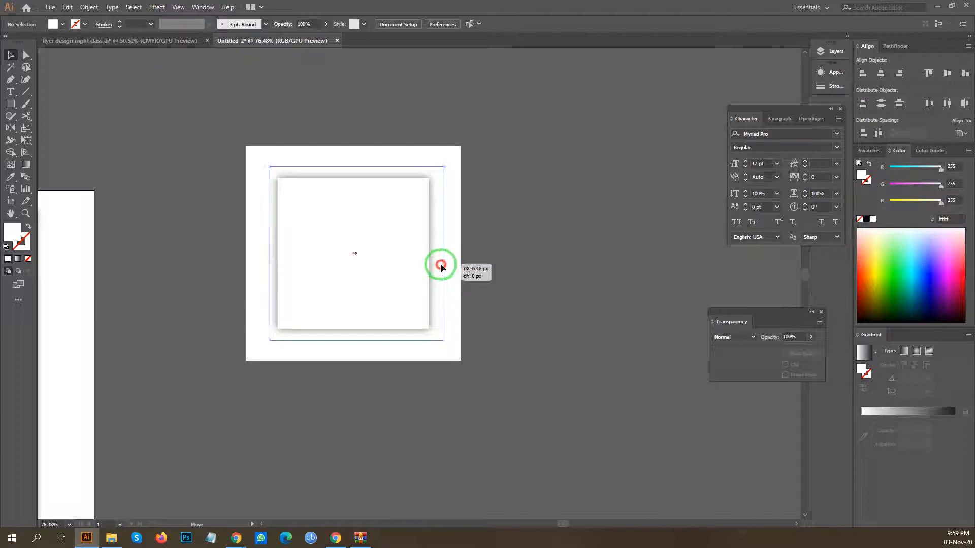
left_click(463, 248)
left_click(437, 254)
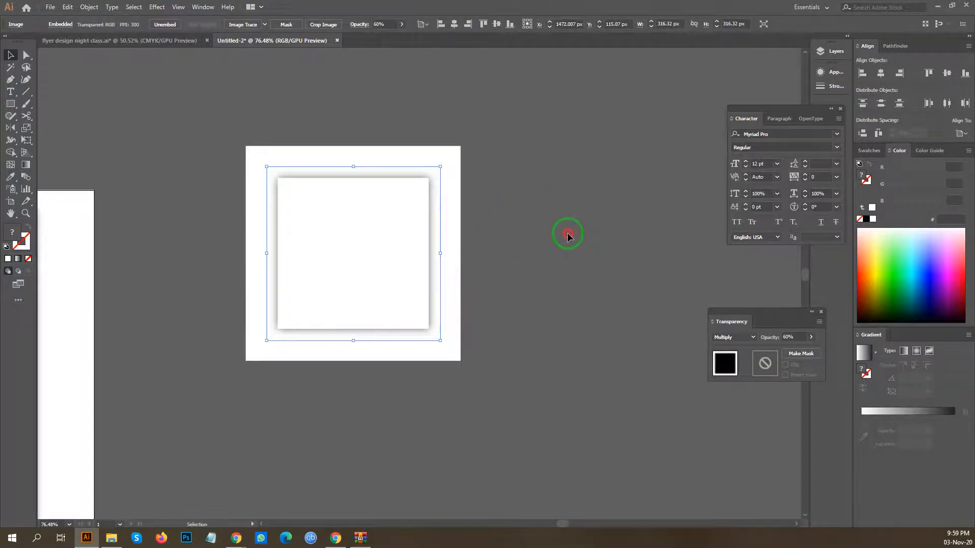
left_click(568, 232)
Resize the shadow image to about 297 × 304 px at X 1483, Y 112 px, favouring the inner square's right edge.
key("ctrl+space")
left_click_drag(380, 237, 496, 215)
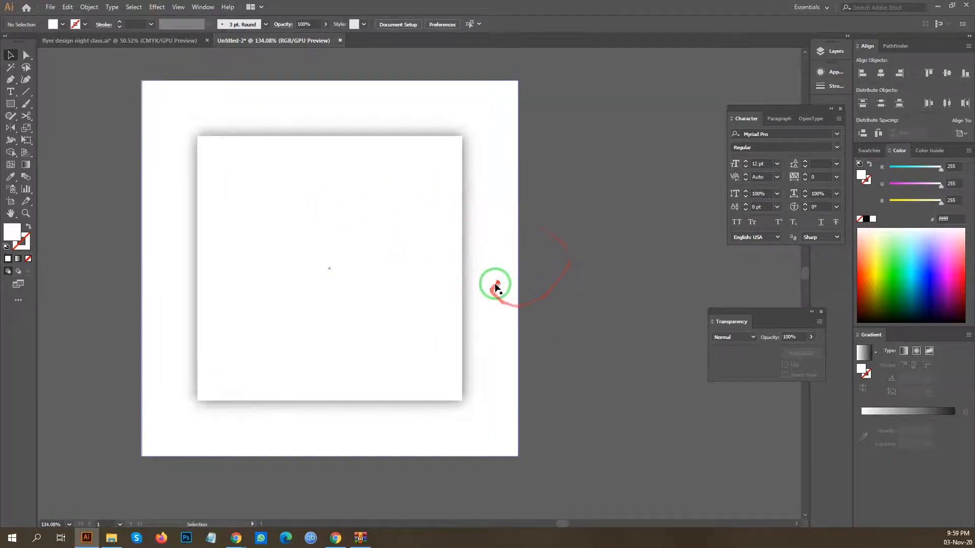
left_click_drag(431, 232, 496, 308)
left_click_drag(498, 264, 480, 265)
left_click_drag(480, 423, 476, 414)
left_click(570, 283)
scroll(559, 279, "down", 3)
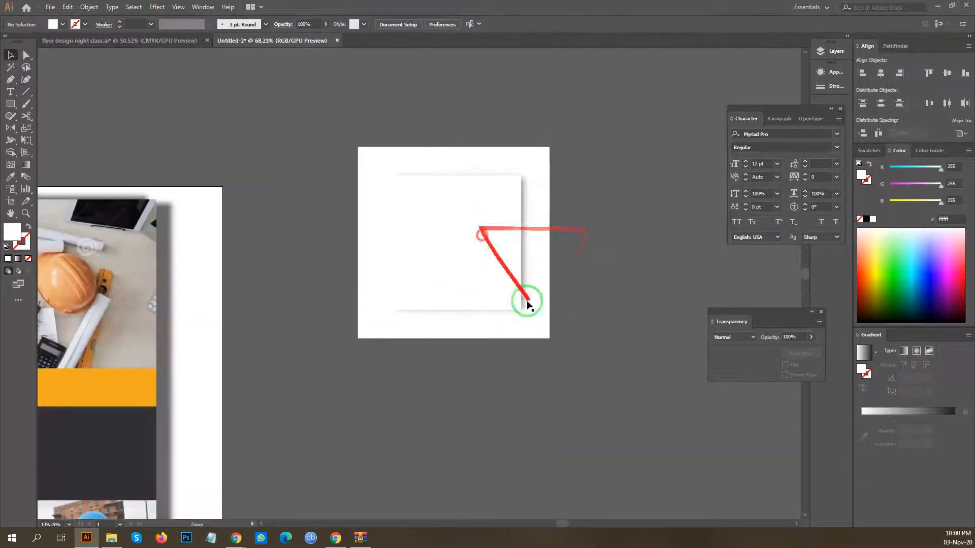
scroll(529, 326, "up", 2)
left_click(415, 287)
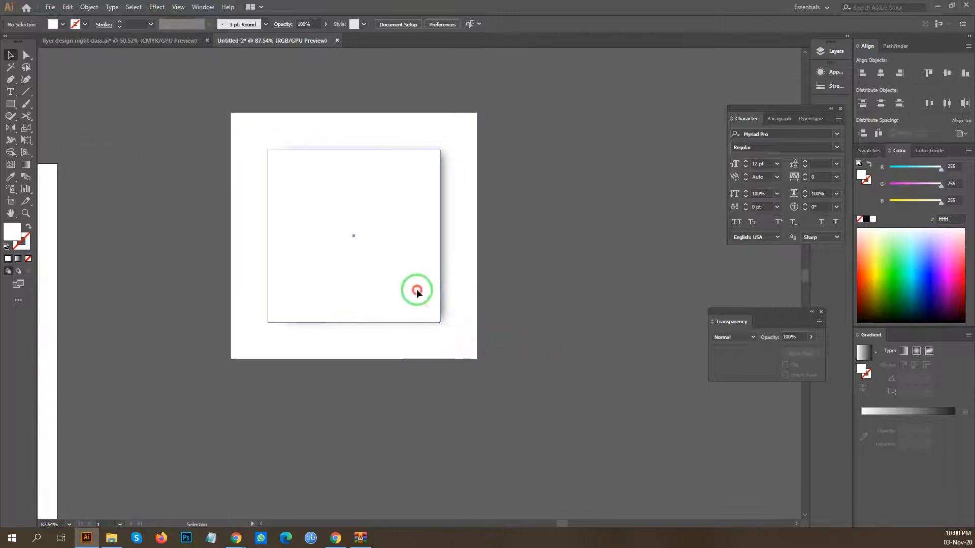
left_click(422, 303, "shift")
left_click(382, 269, "shift")
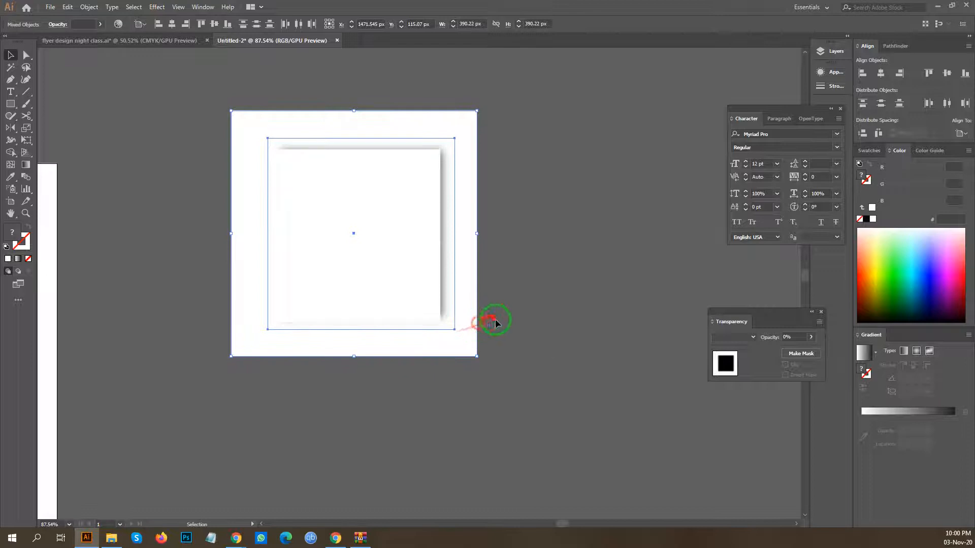
left_click(531, 249)
Stretch the shadow image's lower edge slightly downward beneath the inner square and deselect.
left_click(286, 248)
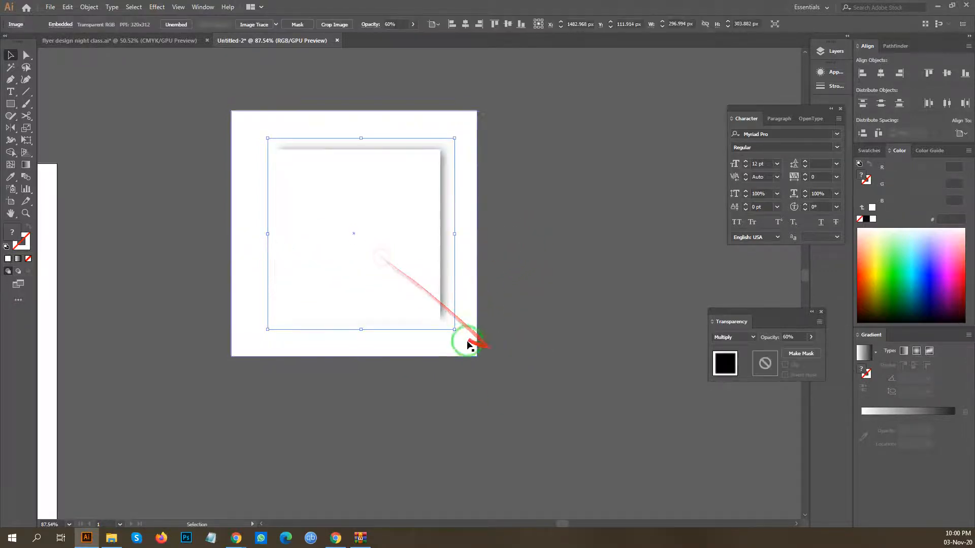
left_click_drag(454, 329, 453, 336)
left_click(522, 239)
scroll(522, 207, "down", 1)
left_click_drag(523, 206, 384, 196)
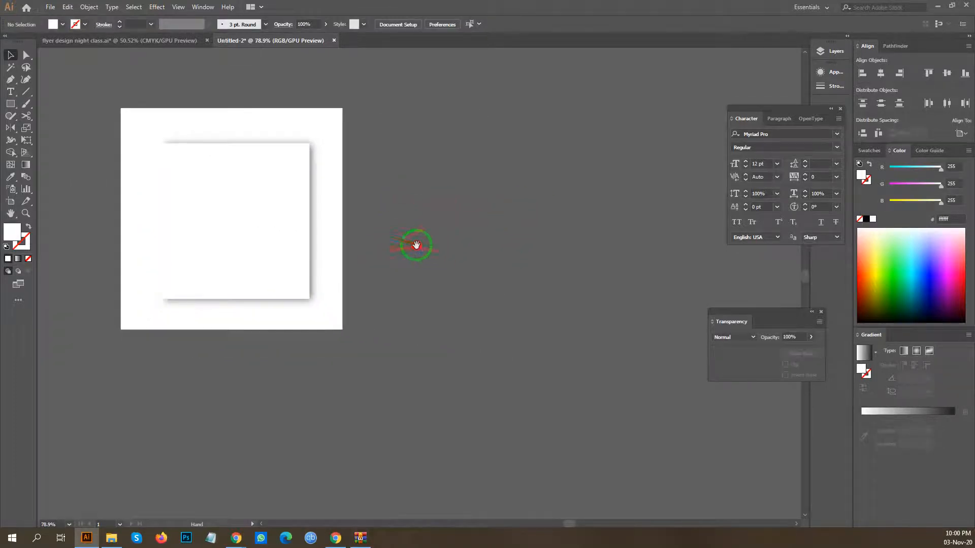
Delete the sample squares and their shadow image beside the artboard.
left_click_drag(416, 245, 503, 269)
scroll(482, 245, "down", 3)
left_click_drag(521, 328, 274, 130)
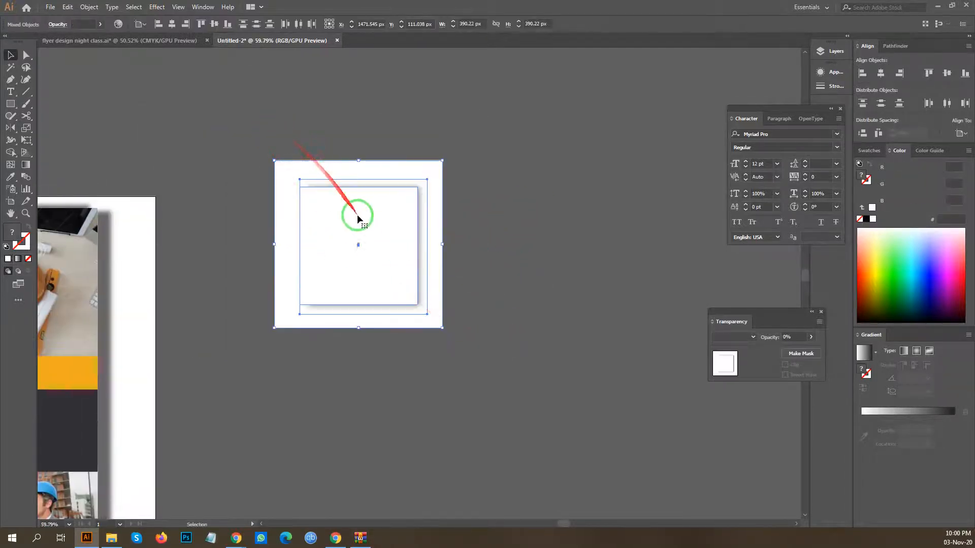
key("Delete")
left_click_drag(256, 259, 482, 242)
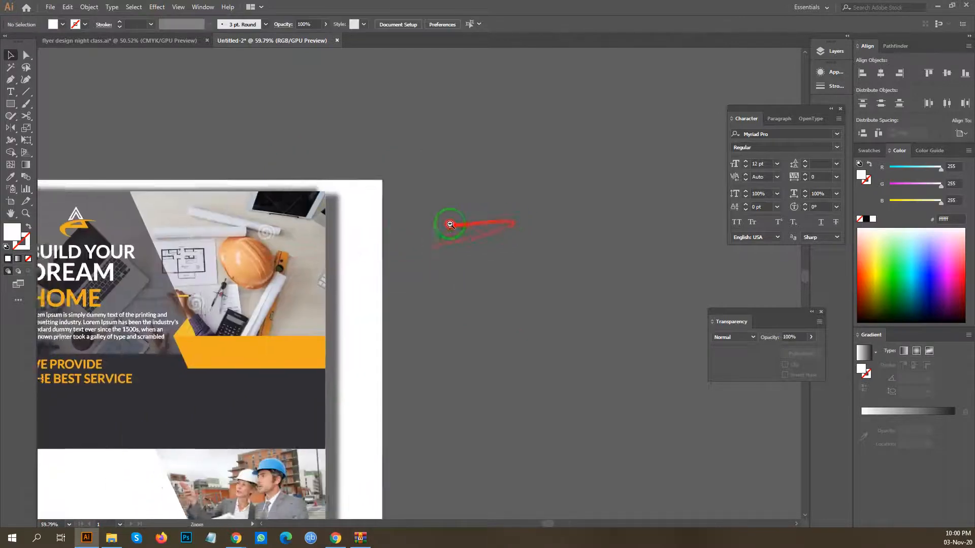
Close the Untitled-2 flyer presentation document without saving it.
scroll(496, 248, "down", 8)
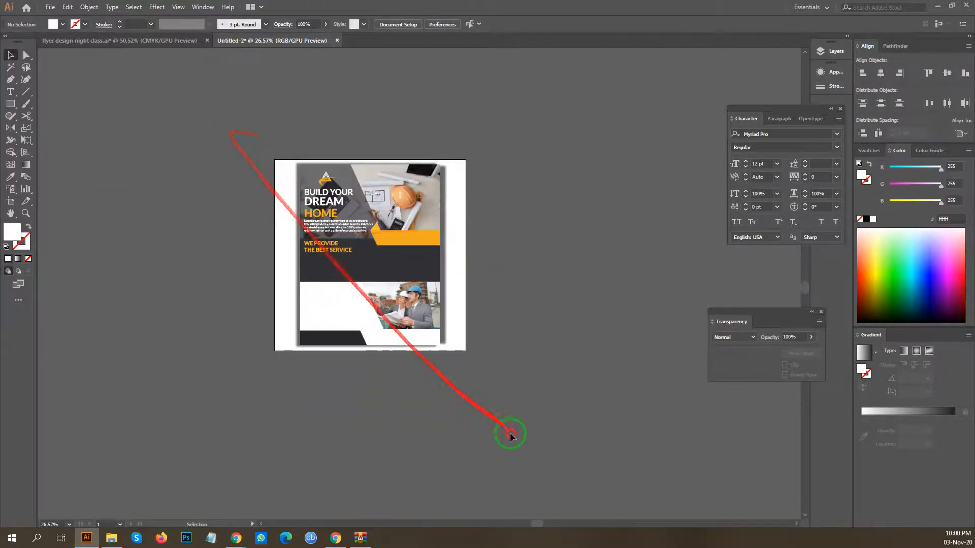
key("ctrl+a")
scroll(467, 281, "up", 6)
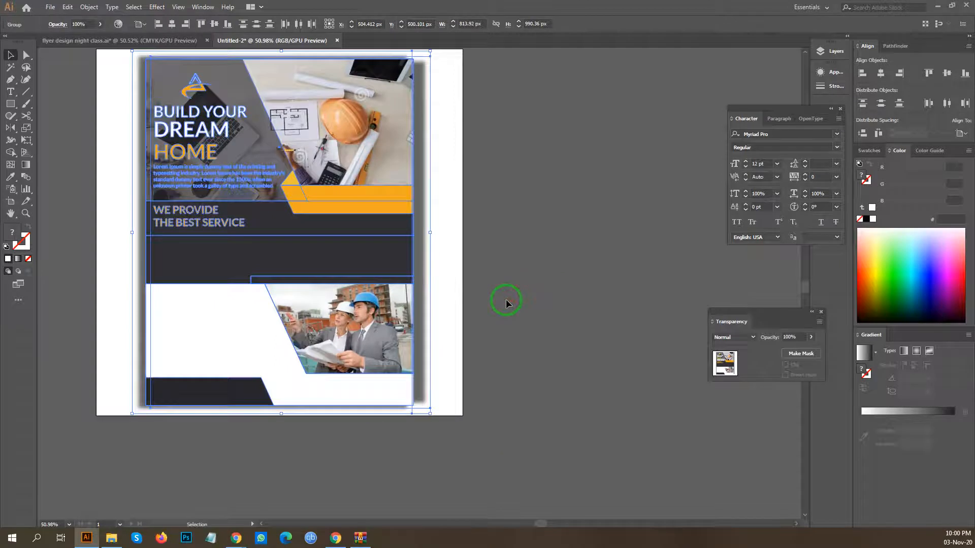
left_click(511, 270)
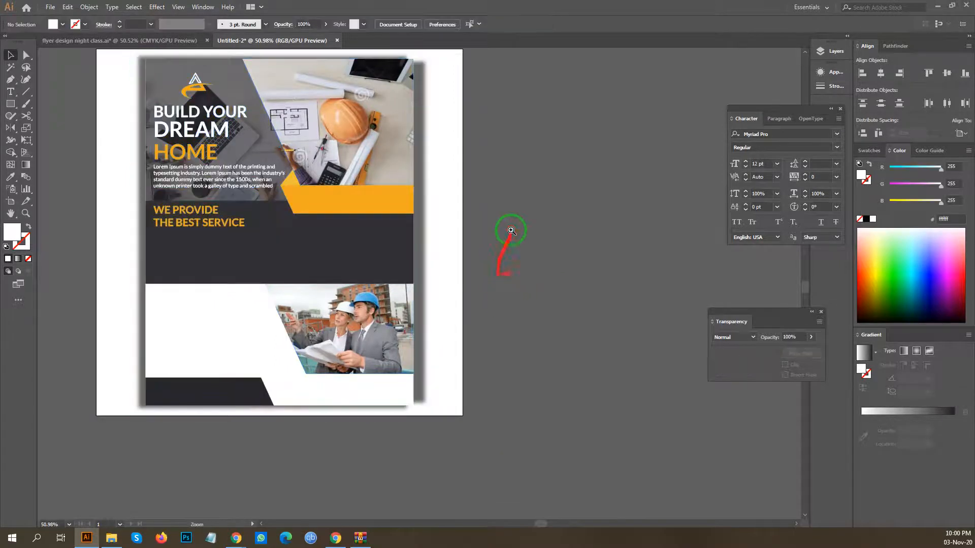
scroll(528, 229, "down", 3)
left_click(334, 41)
left_click(540, 283)
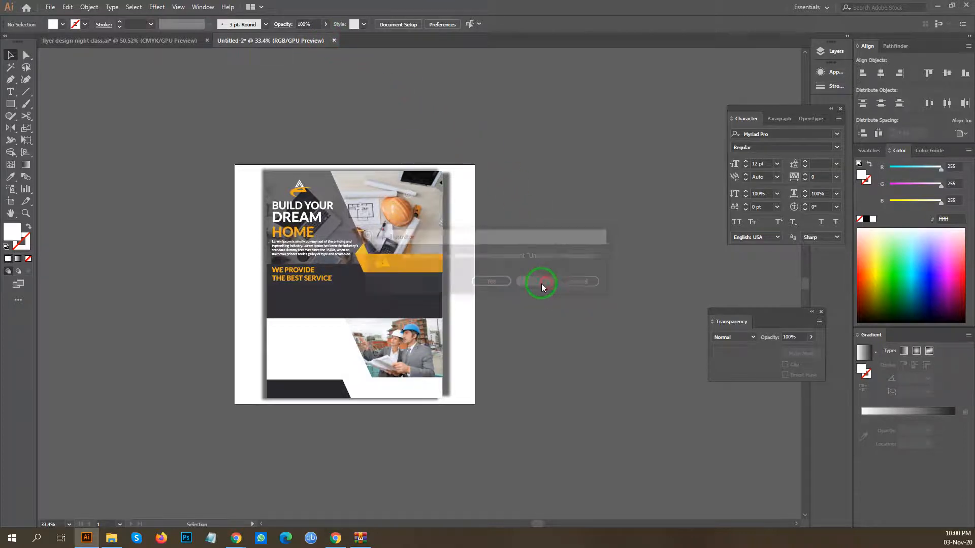
Save the flyer design night class.ai document and close it.
left_click(244, 204)
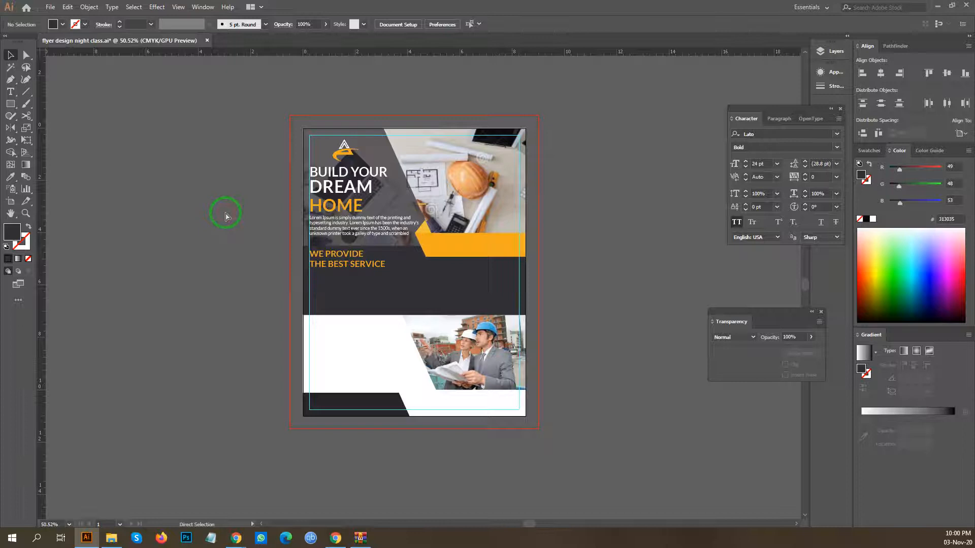
key("ctrl+s")
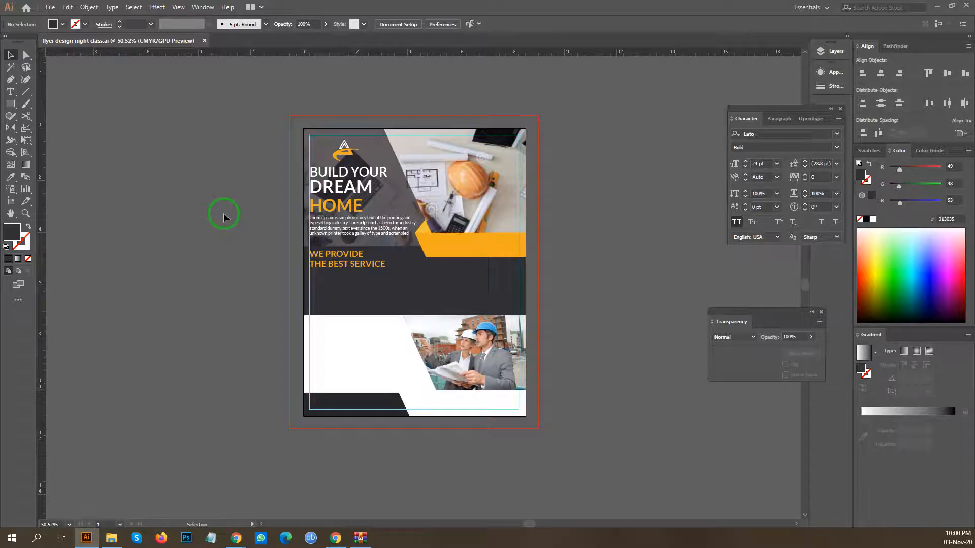
left_click_drag(224, 202, 267, 276)
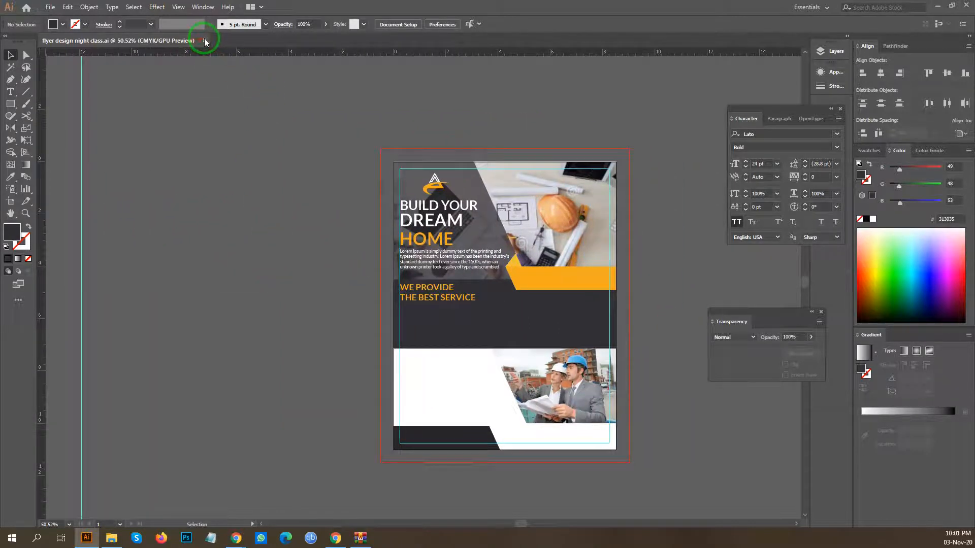
left_click_drag(286, 284, 165, 234)
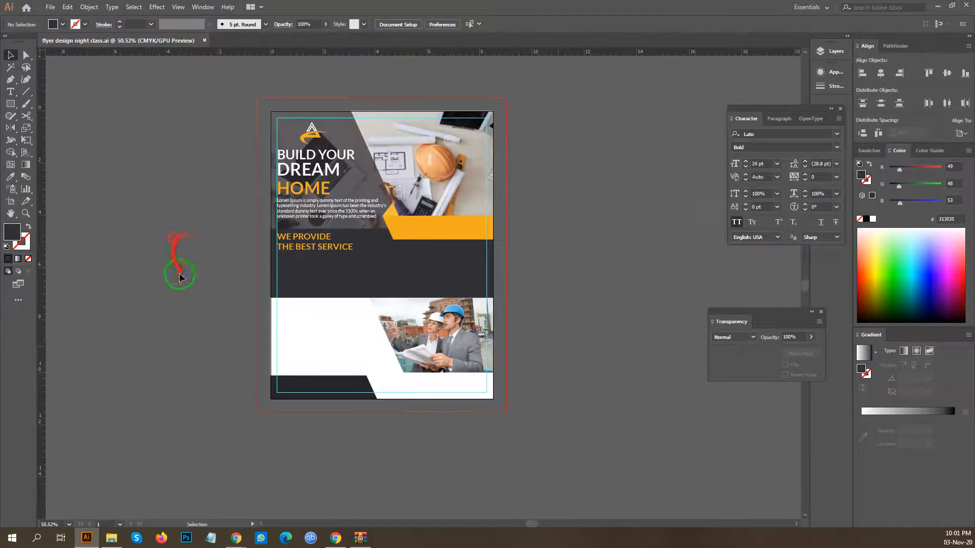
scroll(552, 250, "up", 1)
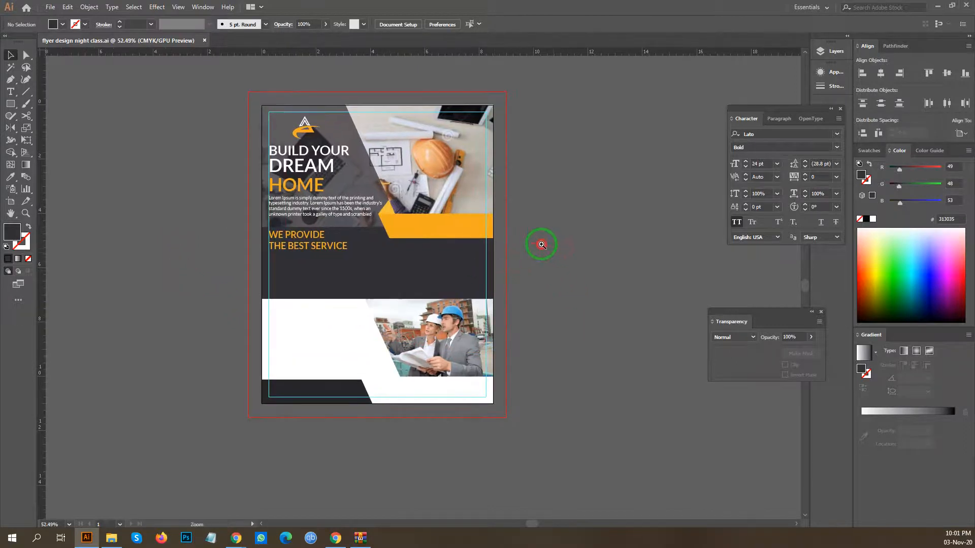
scroll(542, 241, "up", 2)
left_click_drag(559, 220, 584, 246)
scroll(572, 261, "down", 1)
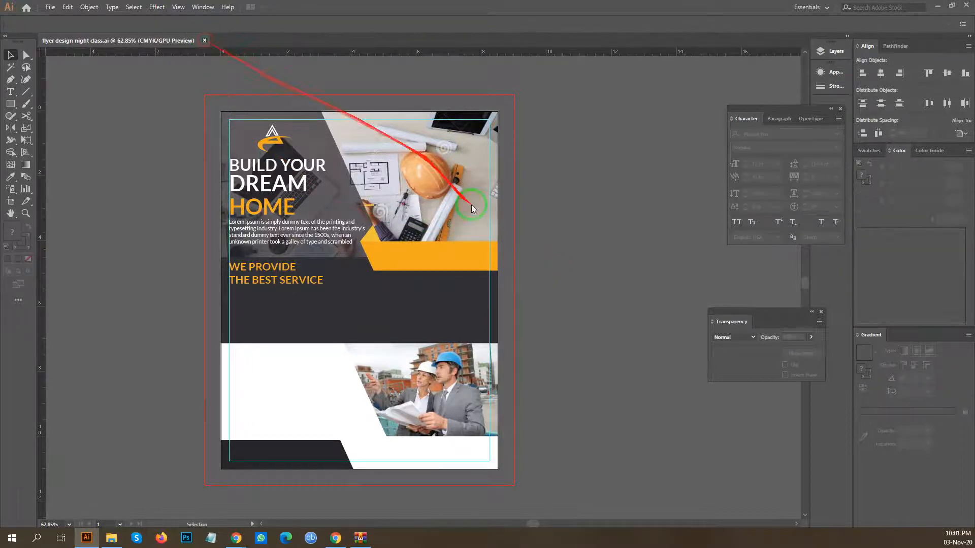
left_click(204, 41)
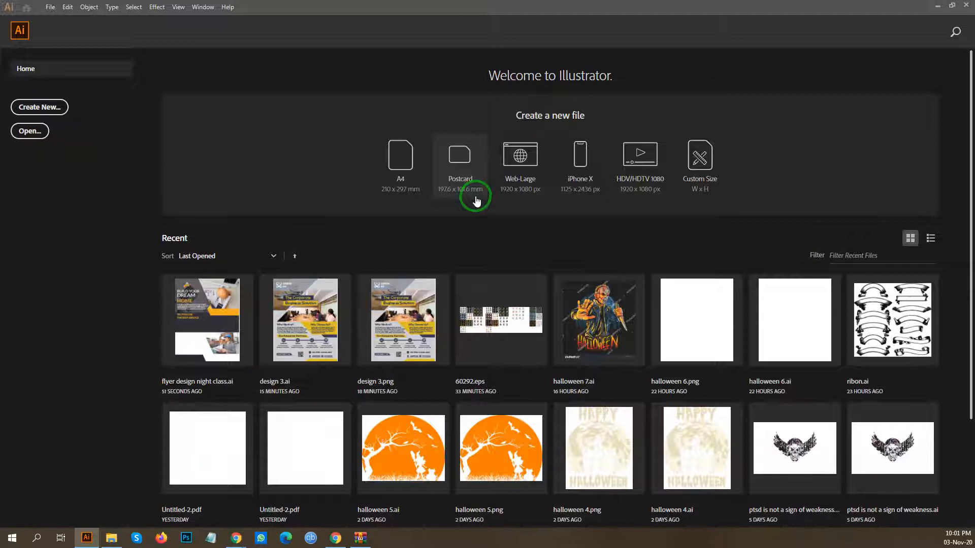
Create a new 1000 × 1000 px RGB document and set the default stroke to none.
left_click(432, 136)
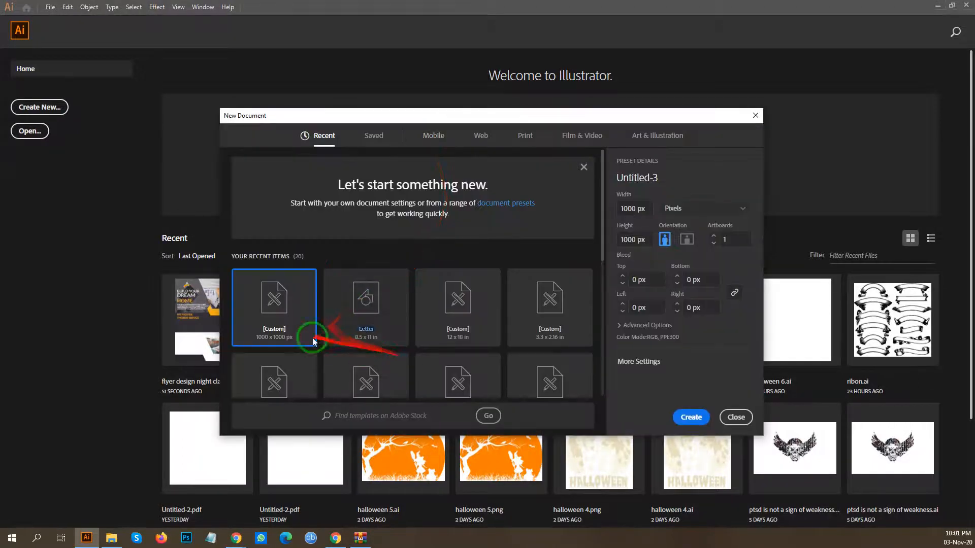
left_click(735, 417)
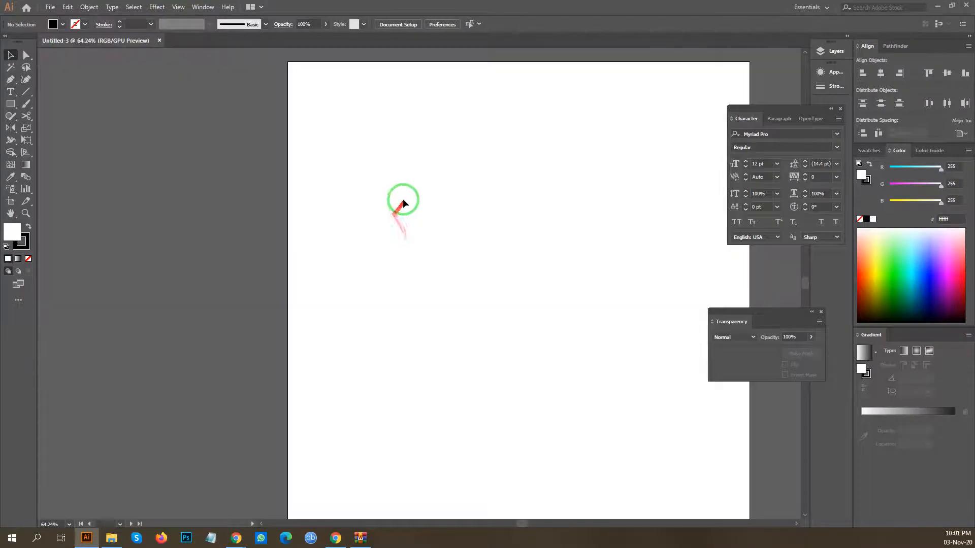
left_click(21, 241)
left_click(28, 258)
left_click(17, 237)
Draw a white square about 400 × 400 px just outside the artboard's right edge and deselect it.
scroll(526, 206, "down", 4)
left_click_drag(525, 217, 287, 232)
scroll(292, 241, "up", 1)
left_click_drag(438, 282, 342, 296)
key("m")
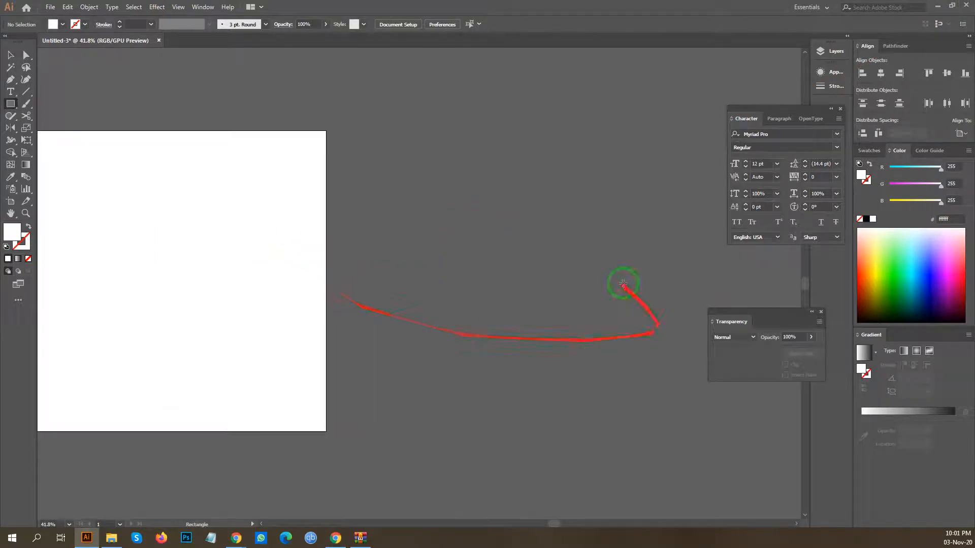
left_click_drag(390, 176, 450, 236)
key("v")
left_click(481, 295)
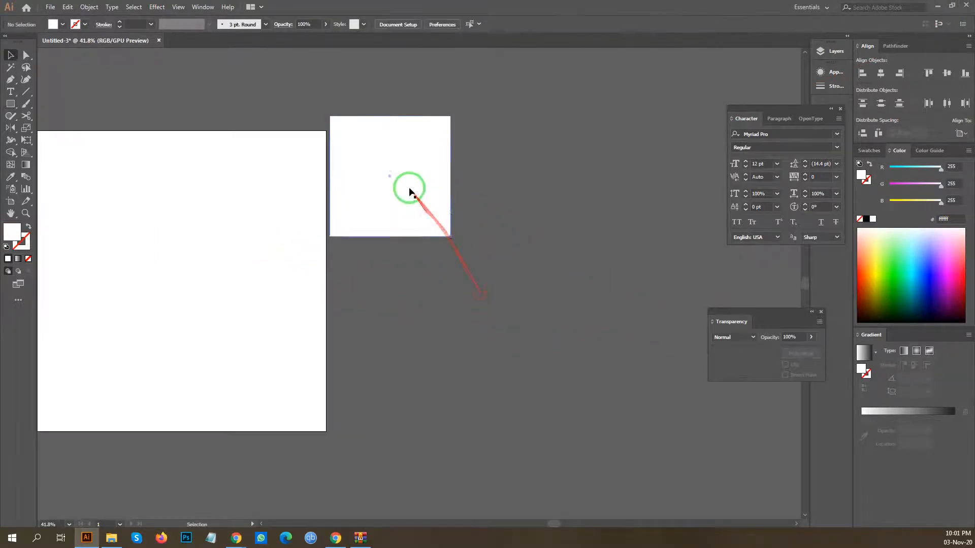
Duplicate the white square in place, fill the front copy with blue 3400ce, and deselect.
left_click(431, 204)
key("a")
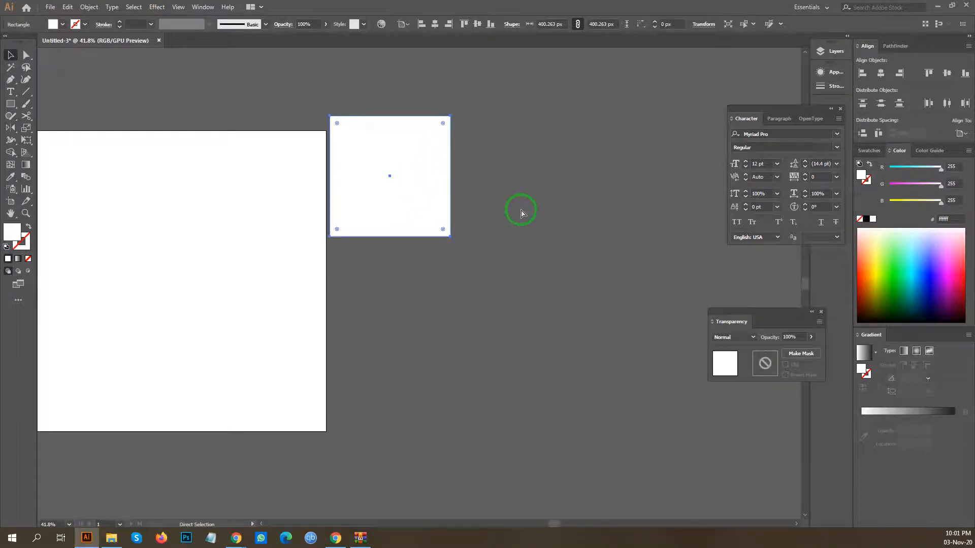
left_click(937, 287)
key("v")
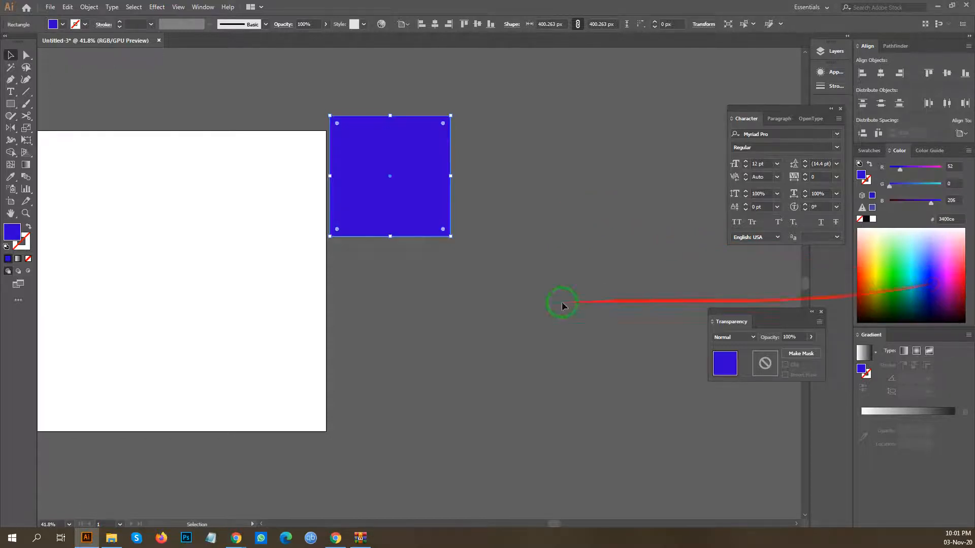
left_click(444, 320)
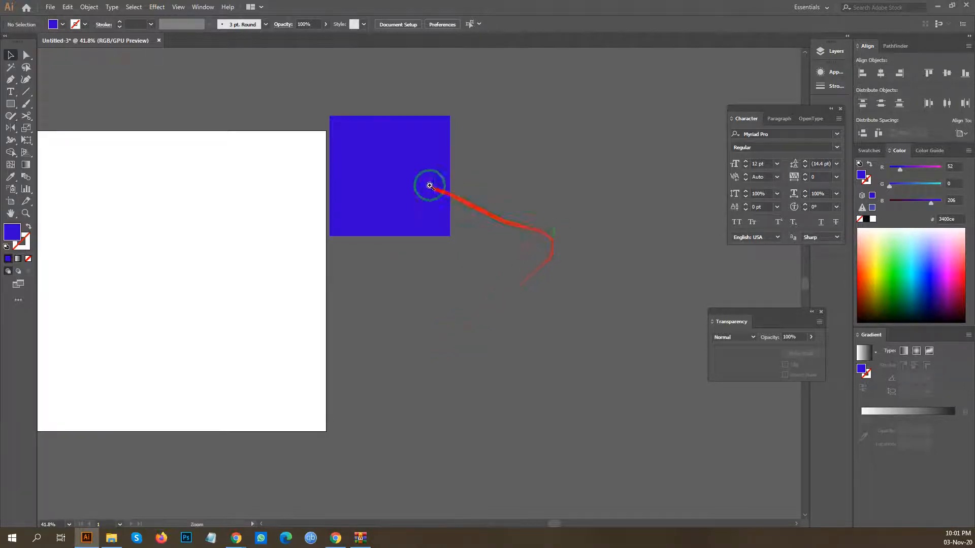
Select the front blue square, then both stacked squares together, and inspect their combined fill.
left_click_drag(429, 187, 542, 198)
left_click(404, 133)
scroll(360, 219, "up", 2)
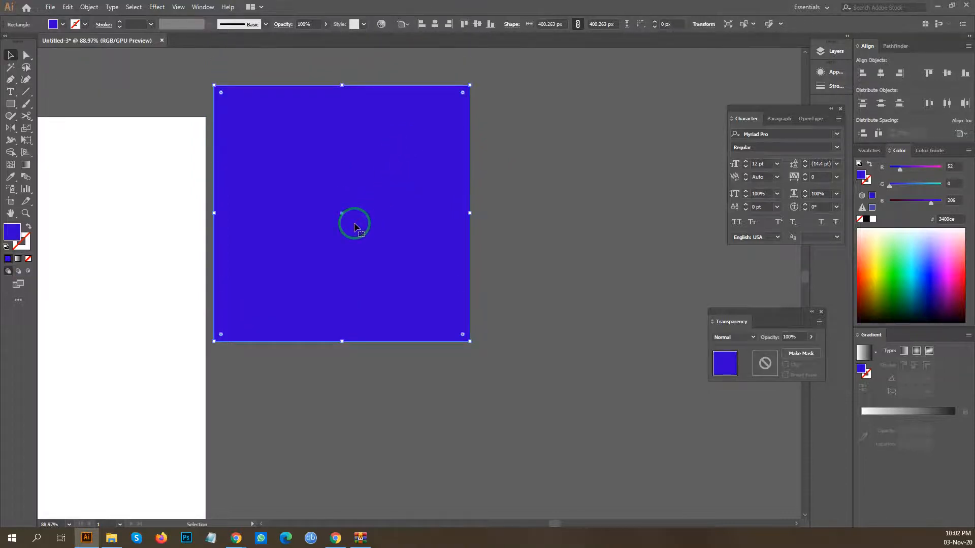
left_click(539, 202)
left_click(360, 277)
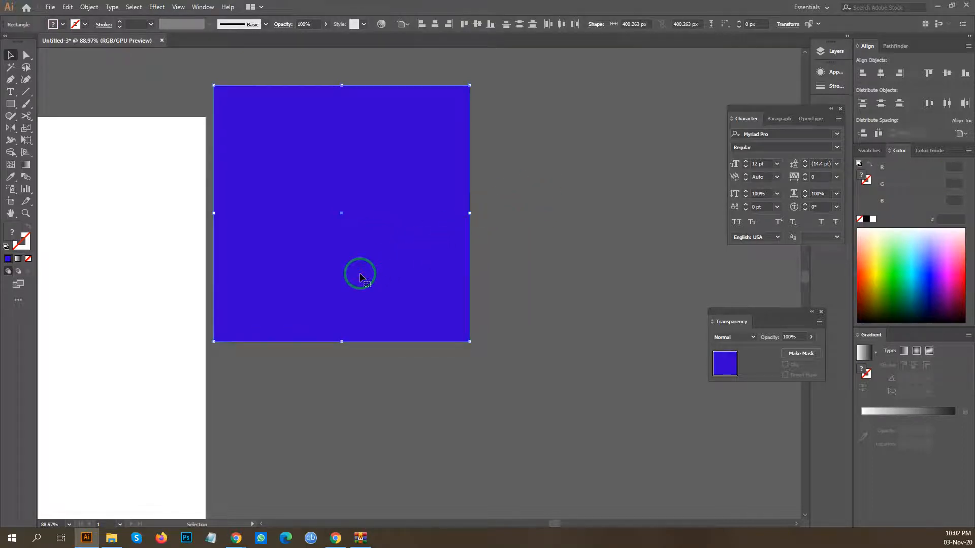
left_click(26, 242)
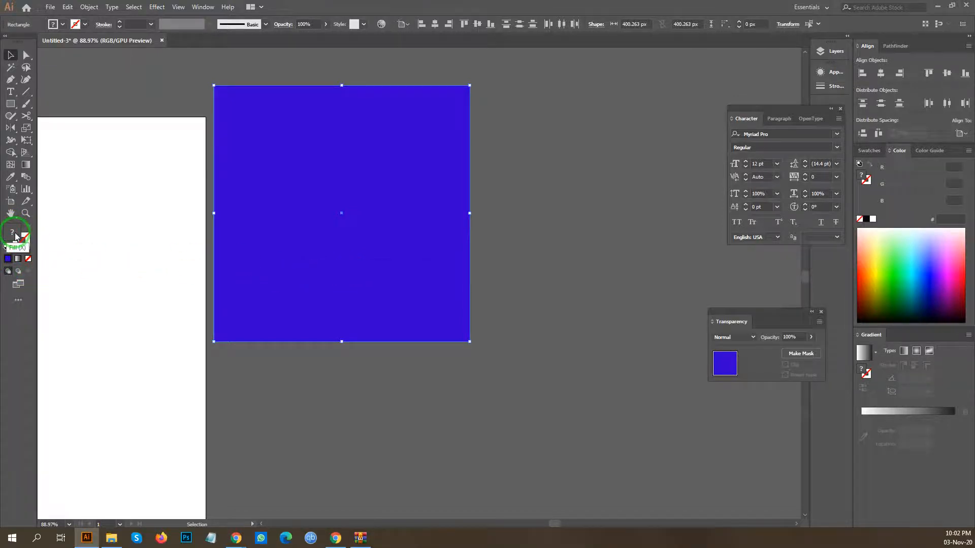
left_click(55, 249)
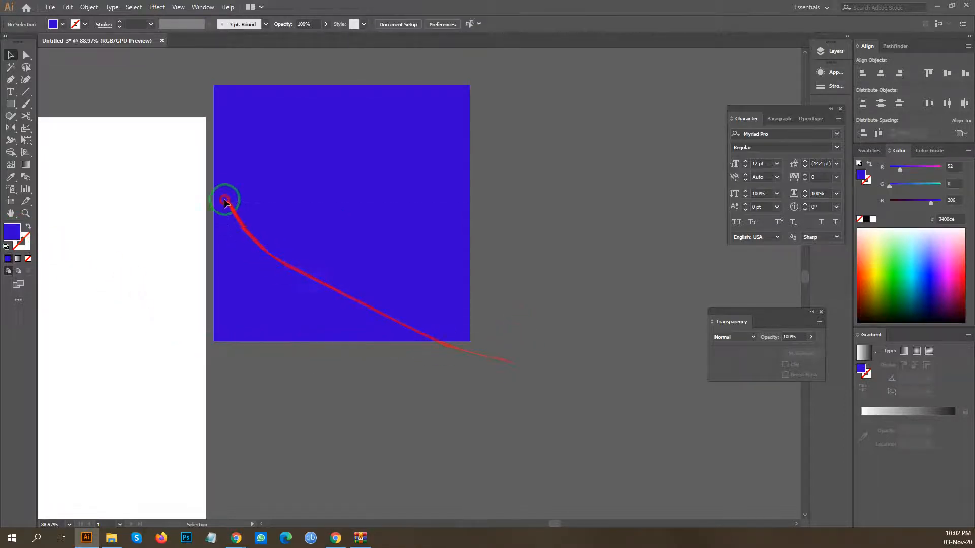
Select both stacked squares, remove the blue front square from the selection to isolate the white one, and deselect.
left_click(217, 185)
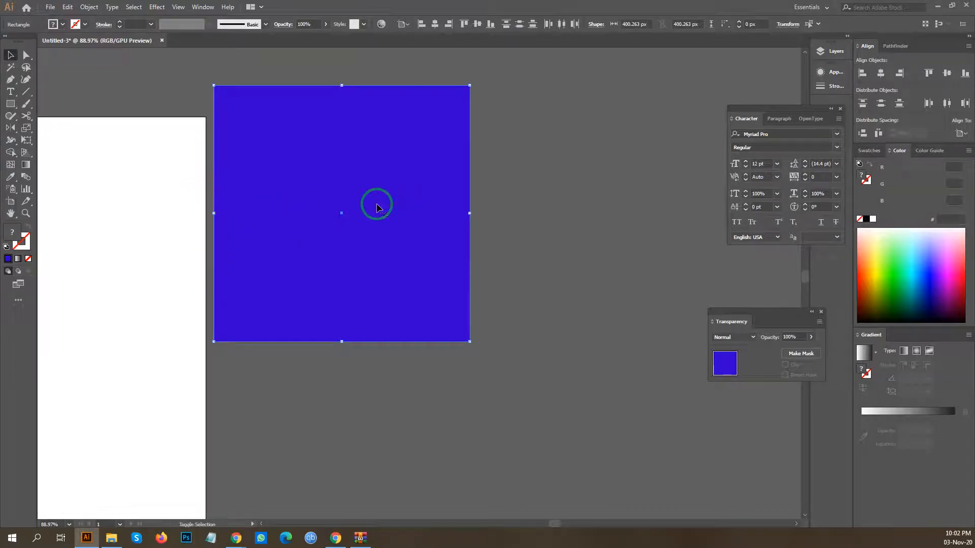
left_click(378, 184)
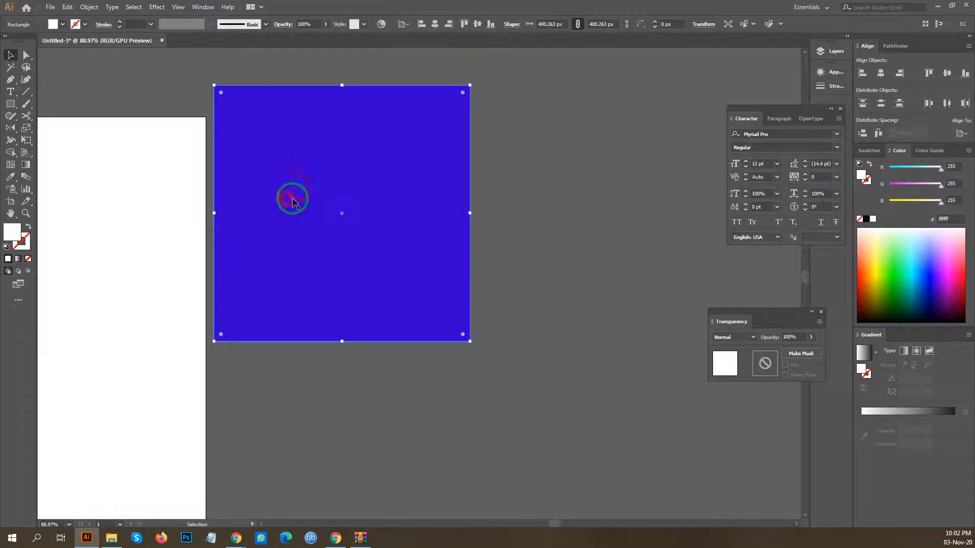
left_click(505, 203)
Duplicate the blue square to the right of the stacked pair and again below that copy.
scroll(310, 215, "down", 2)
left_click_drag(161, 224, 482, 226)
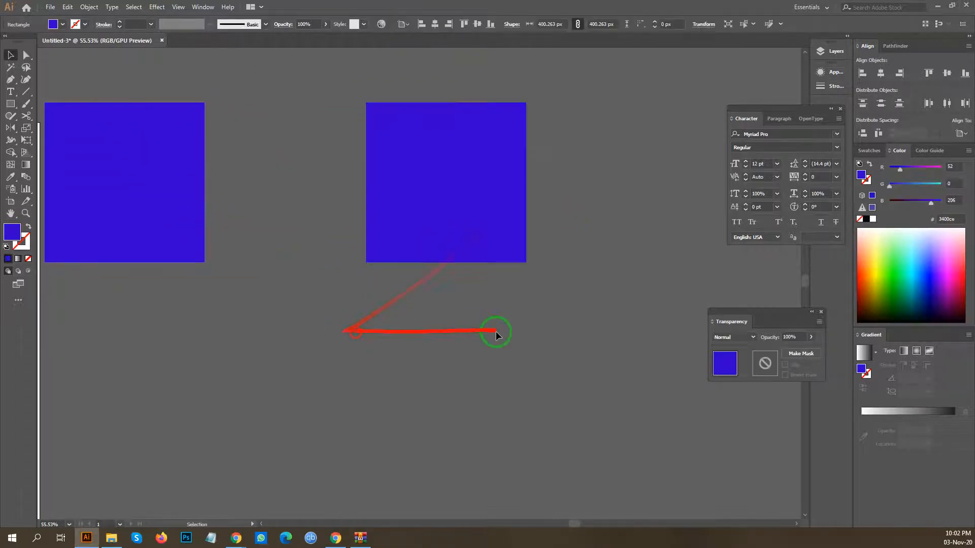
left_click(475, 333)
scroll(496, 342, "right", 2)
scroll(482, 346, "down", 3)
left_click_drag(478, 275, 442, 411)
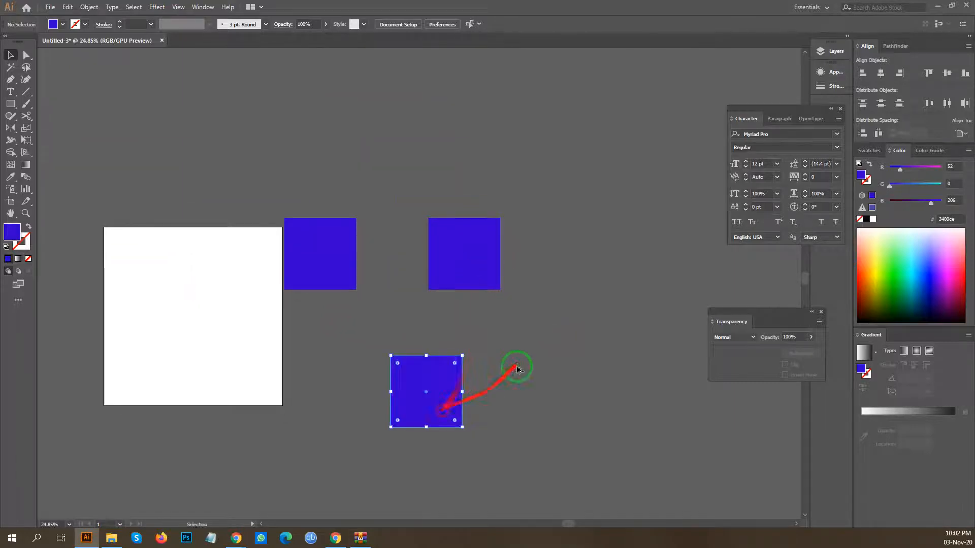
Select the lower duplicate square, add the upper duplicate to the selection, and deselect both.
left_click_drag(548, 356, 489, 342)
left_click(490, 319)
left_click_drag(382, 271, 452, 257)
key("v")
left_click(447, 208)
left_click(386, 385)
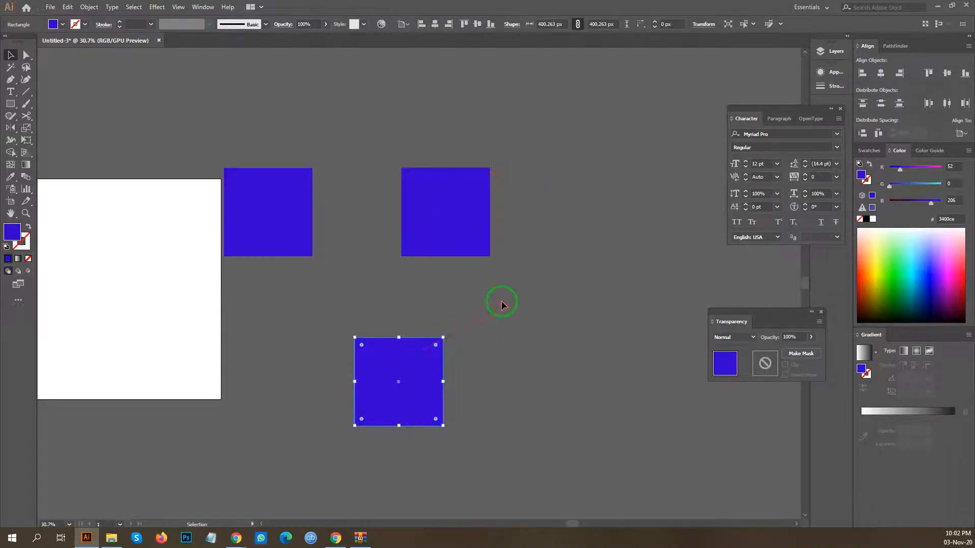
left_click(435, 217, "shift")
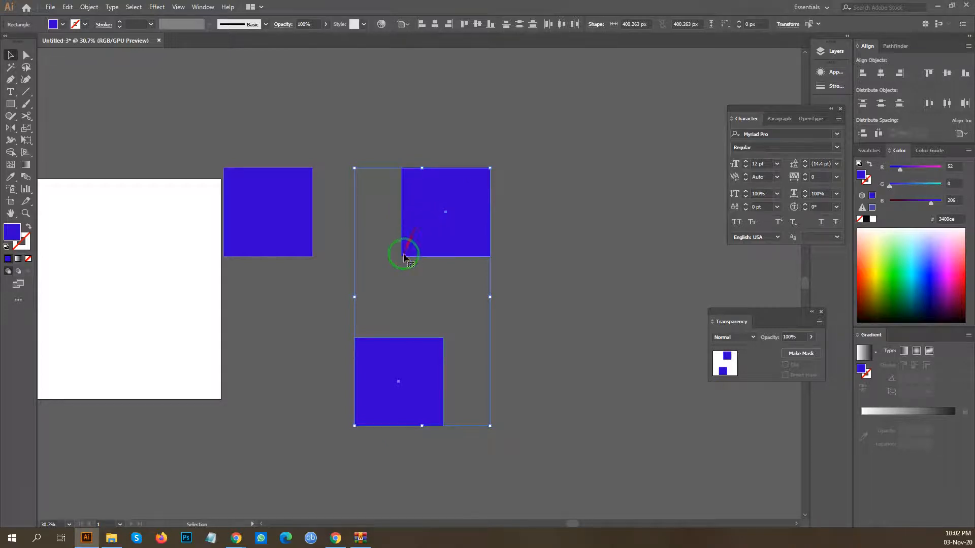
left_click(404, 295)
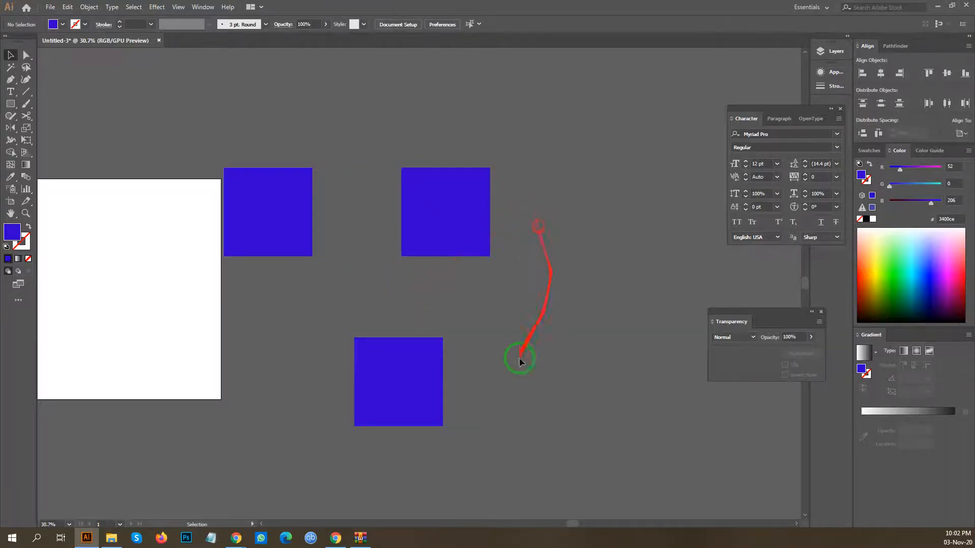
Select the two duplicate blue squares together and delete them.
left_click_drag(381, 176, 381, 174)
left_click(455, 221, "shift")
left_click_drag(510, 402, 427, 159)
key("Delete")
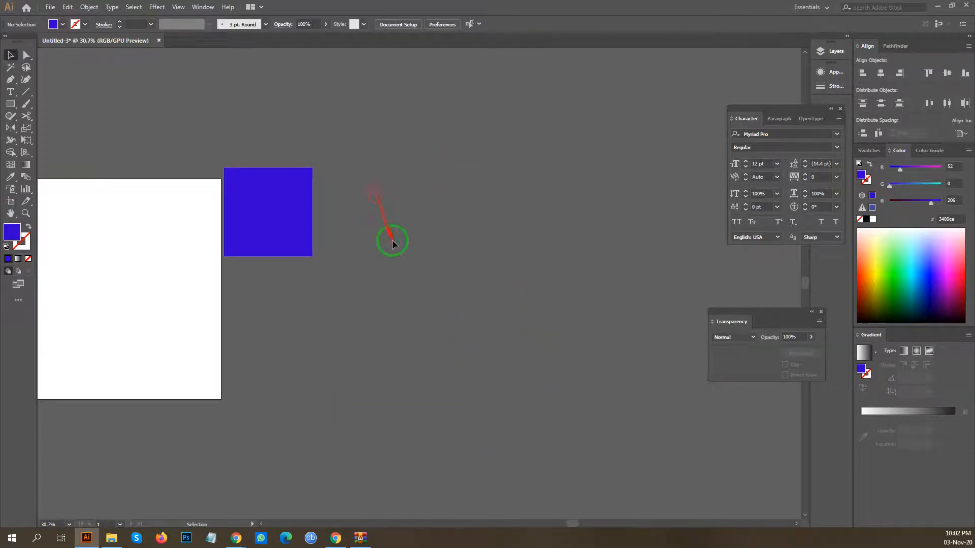
Isolate the white square hidden behind the blue one, bring it to the front, and undo the reordering.
left_click_drag(392, 239, 487, 268)
left_click_drag(432, 248, 518, 237)
left_click(325, 293)
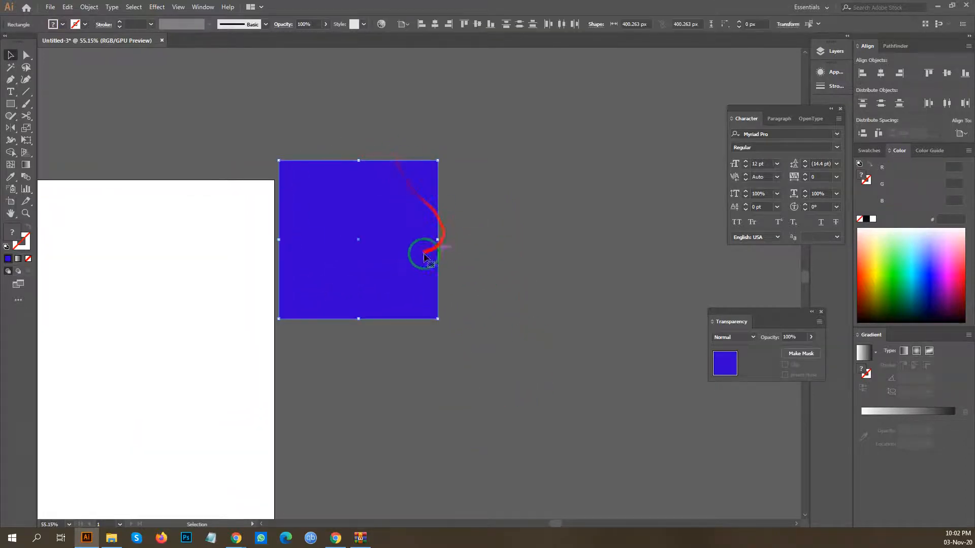
left_click(387, 238)
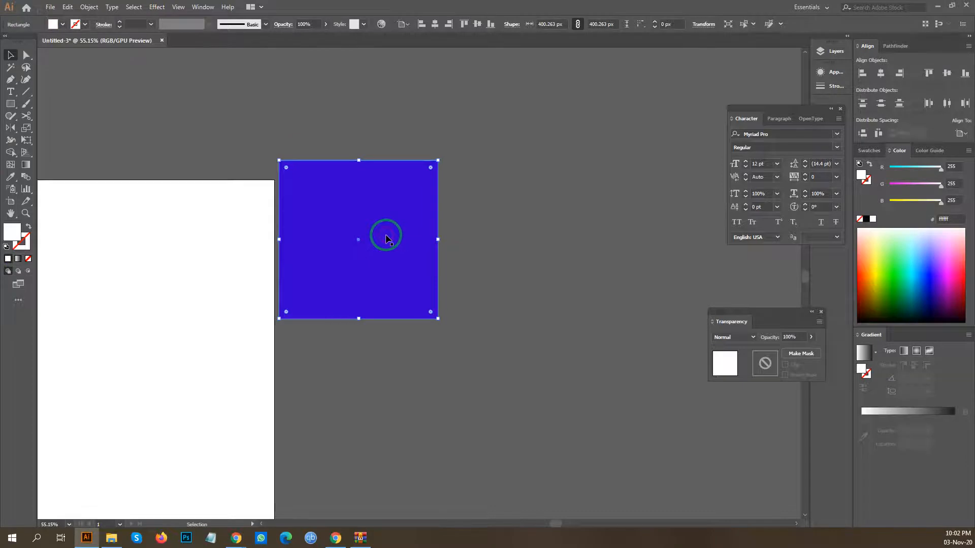
right_click(373, 211)
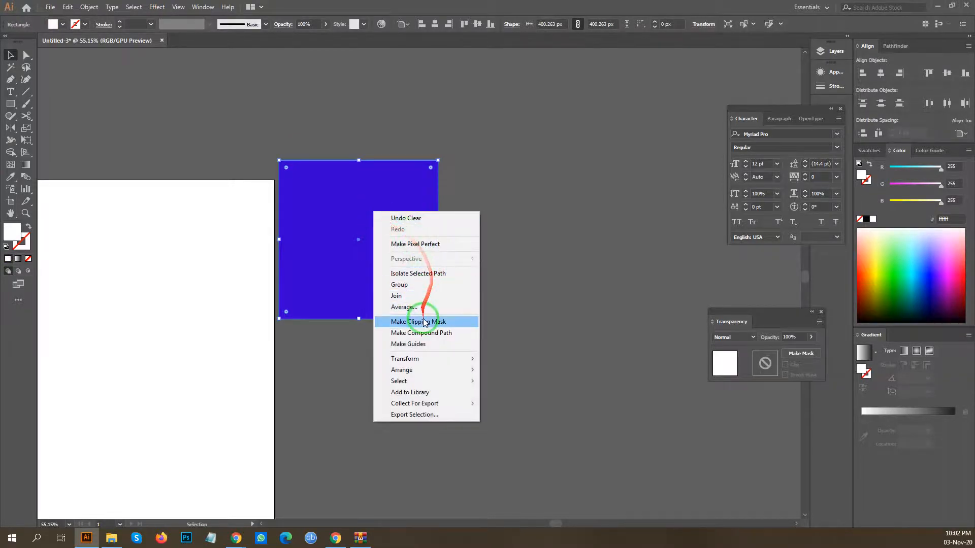
left_click(409, 371)
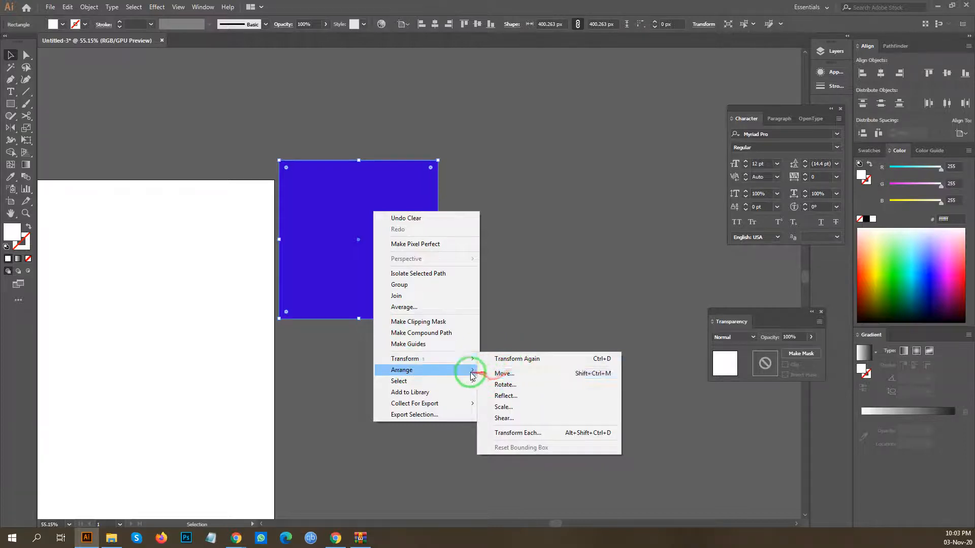
left_click(521, 370)
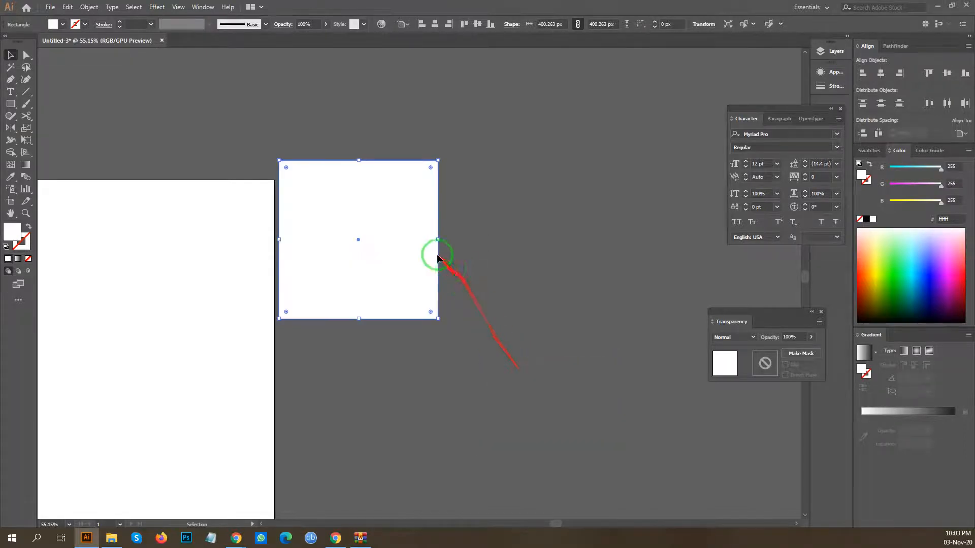
left_click(482, 228)
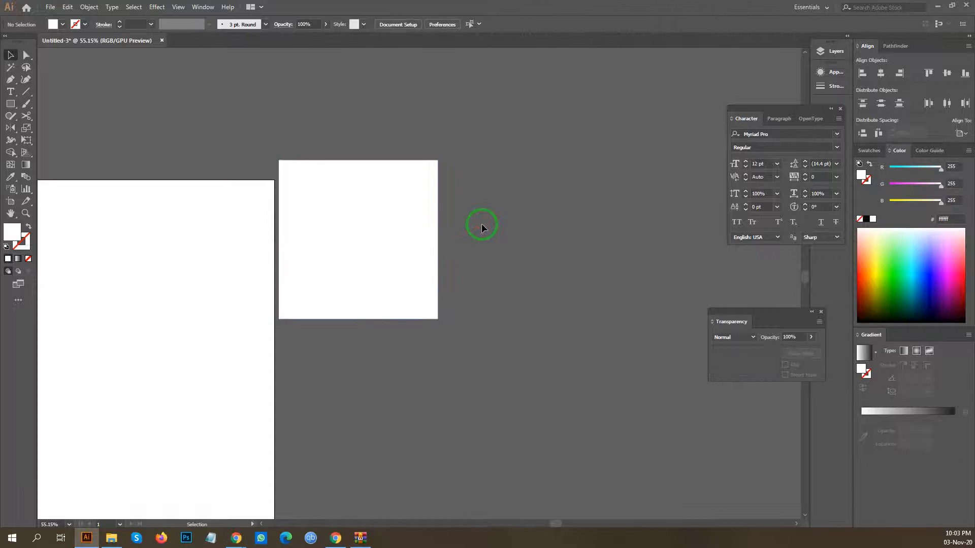
key("ctrl+z")
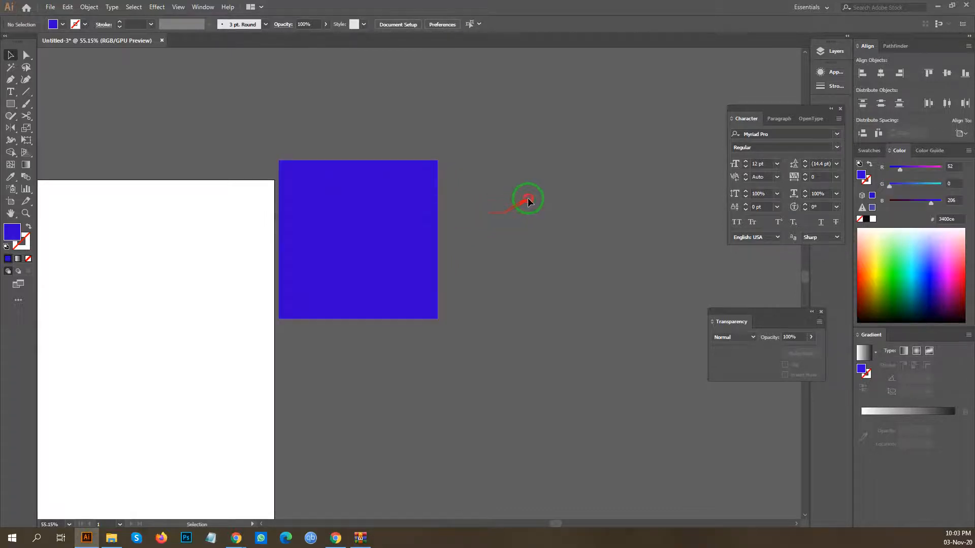
Select the stacked pair, remove the blue square from the selection, bring the white square to the front, and deselect.
left_click(405, 255)
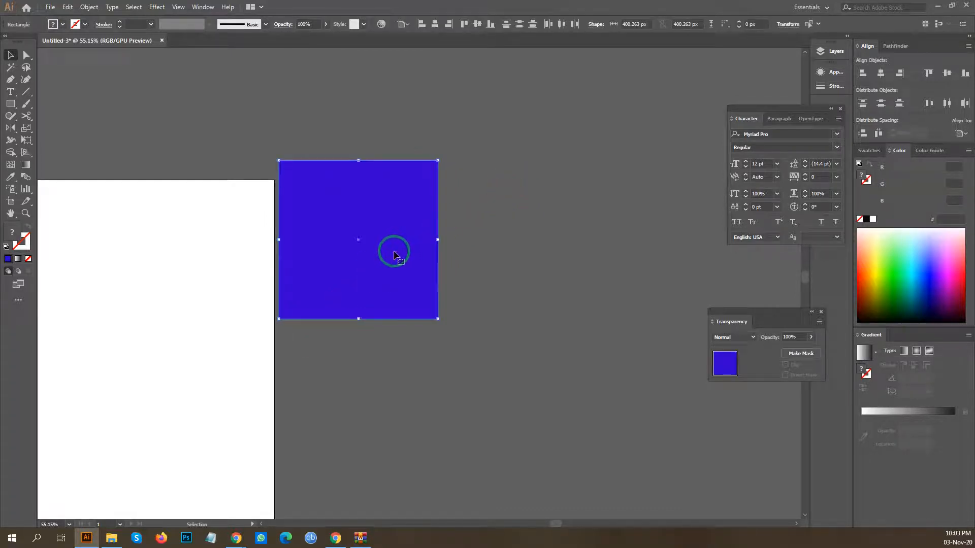
left_click(383, 264)
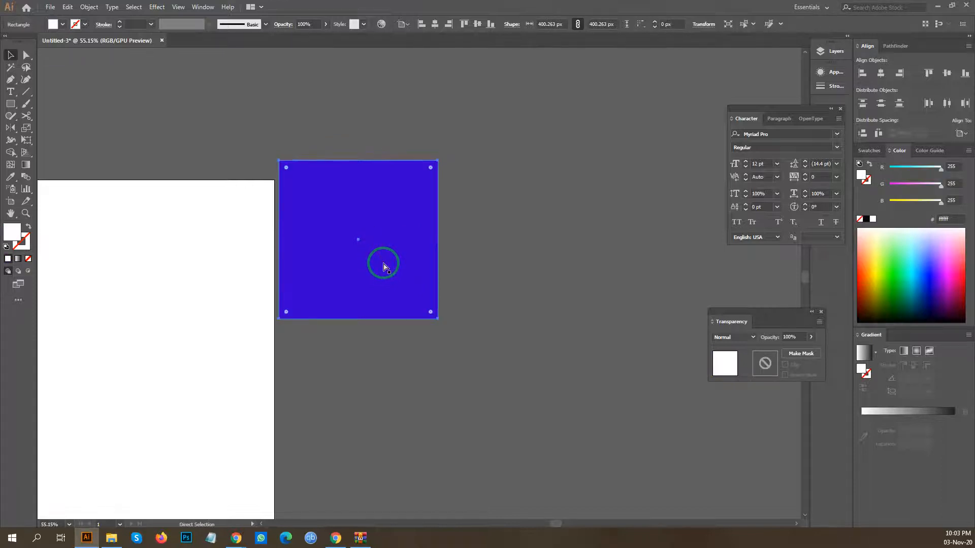
key("ctrl+shift+bracketright")
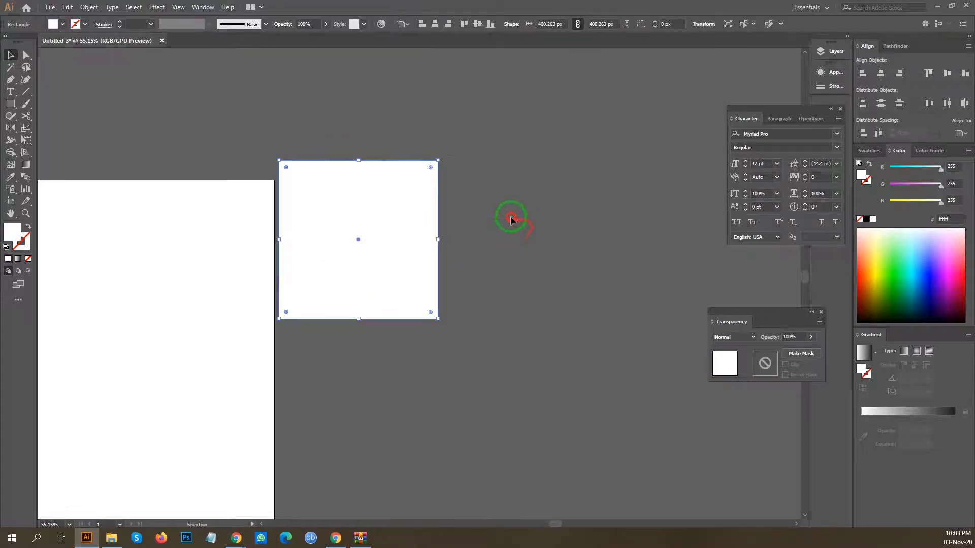
left_click(512, 218)
Examine the Arrange options available for the two stacked squares without applying any of them.
right_click(473, 193)
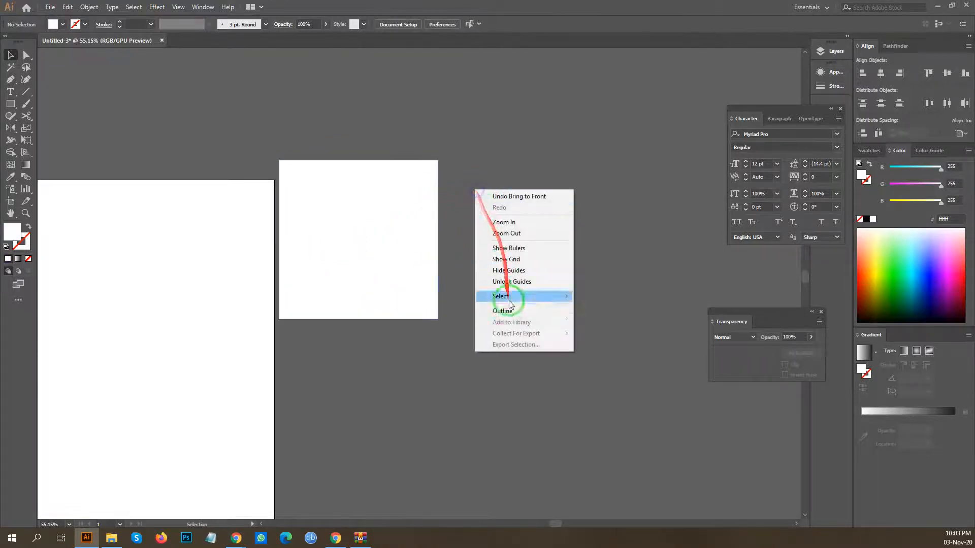
left_click(445, 300)
left_click(328, 212)
right_click(329, 211)
mouse_move(382, 356)
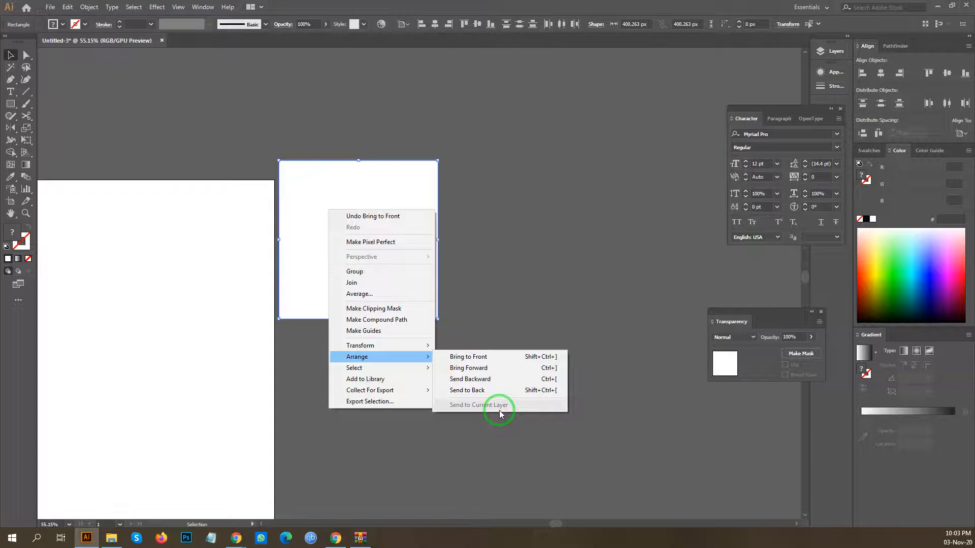
left_click(635, 272)
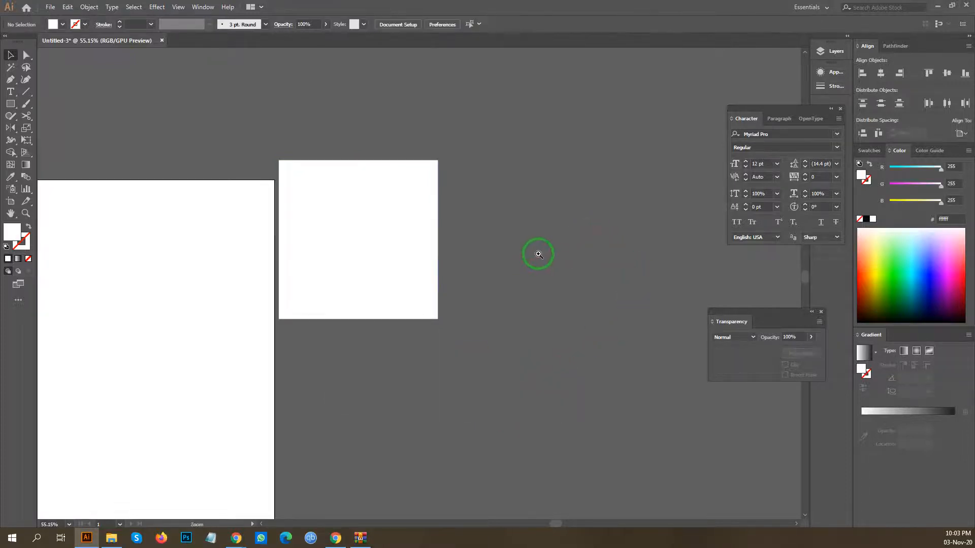
scroll(537, 255, "down", 2)
Place the pexels-fauxels-3184291.jpg meeting photo from the Downloads folder in File Explorer into the Illustrator document.
left_click(112, 539)
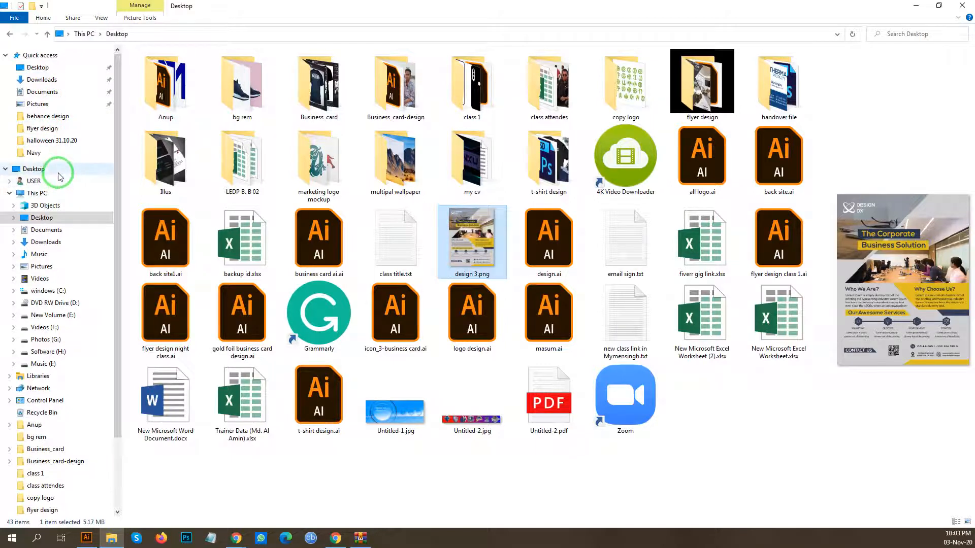
left_click(46, 242)
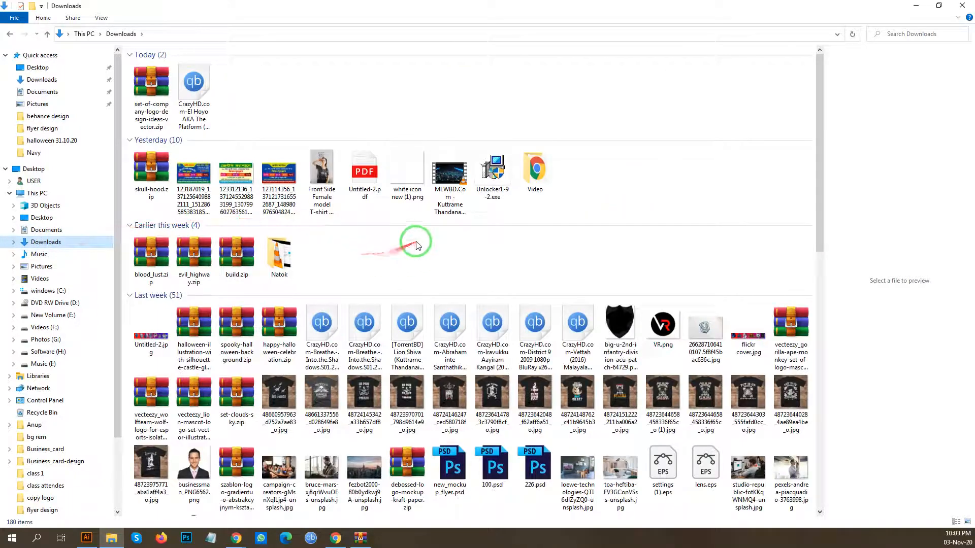
scroll(287, 247, "down", 15)
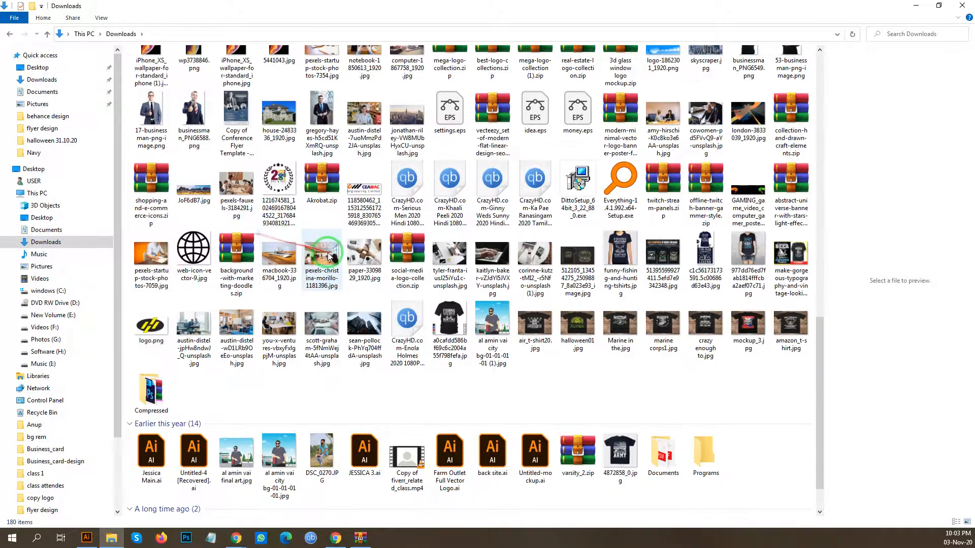
left_click(239, 195)
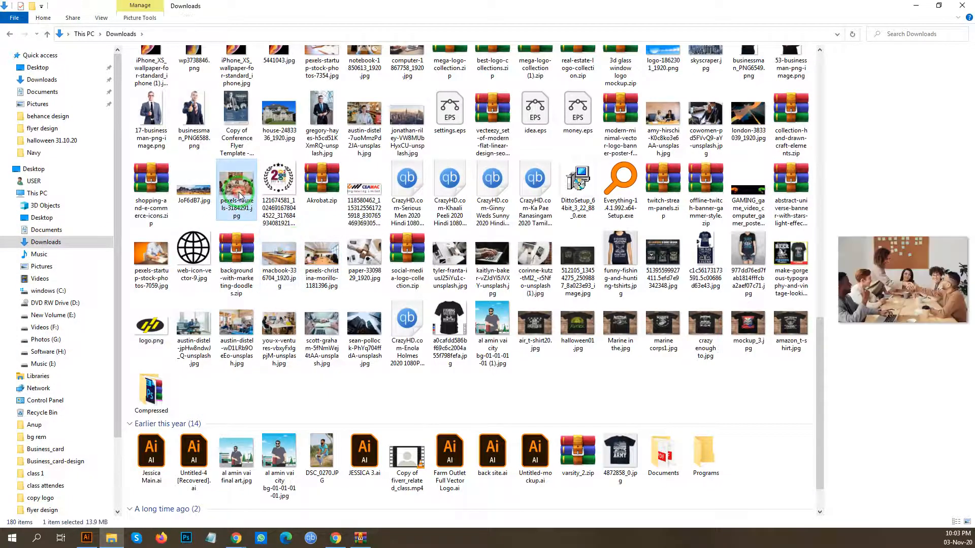
left_click_drag(239, 195, 383, 329)
left_click_drag(486, 311, 322, 261)
Move the white square clear of the blue one, shift the meeting photo to the right, and embed the photo.
left_click_drag(273, 163, 519, 180)
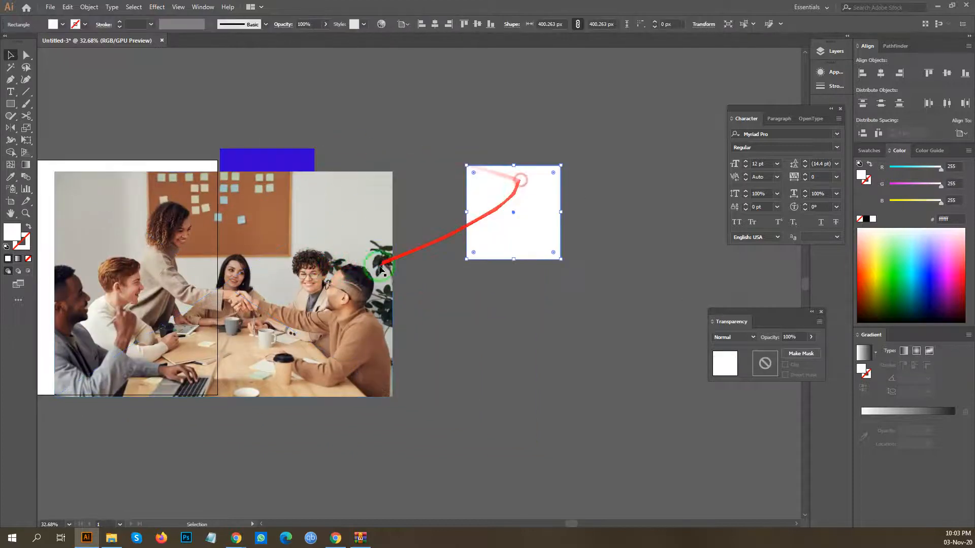
left_click_drag(305, 284, 386, 278)
left_click(174, 24)
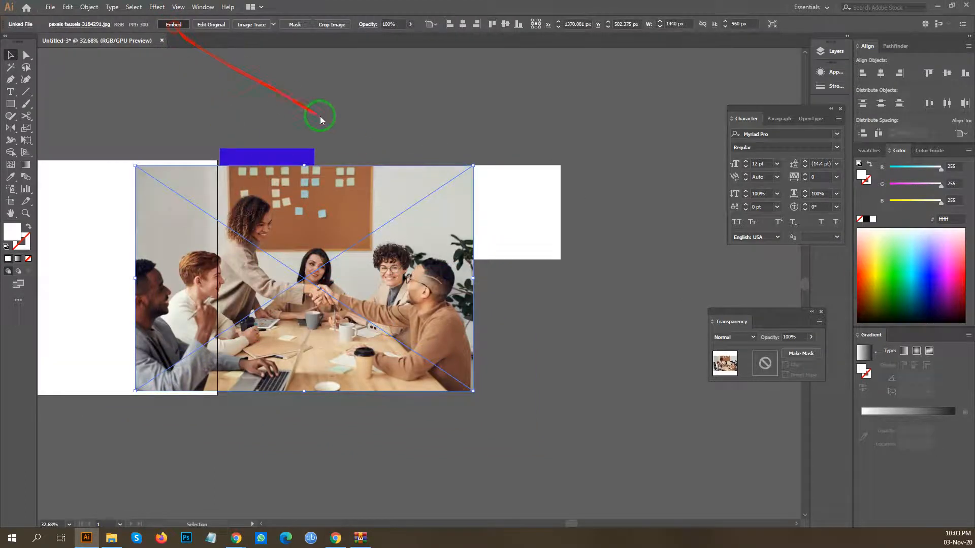
left_click(352, 158)
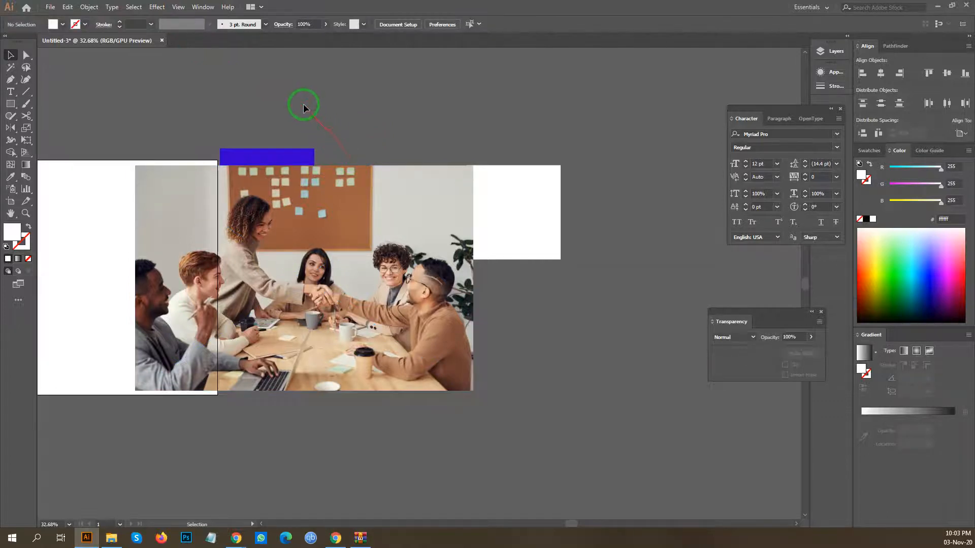
left_click_drag(312, 237, 317, 243)
left_click(318, 243)
Delete the blue square and the white square beside the photo.
left_click_drag(274, 143, 414, 107)
key("Delete")
left_click_drag(543, 211, 584, 167)
key("Delete")
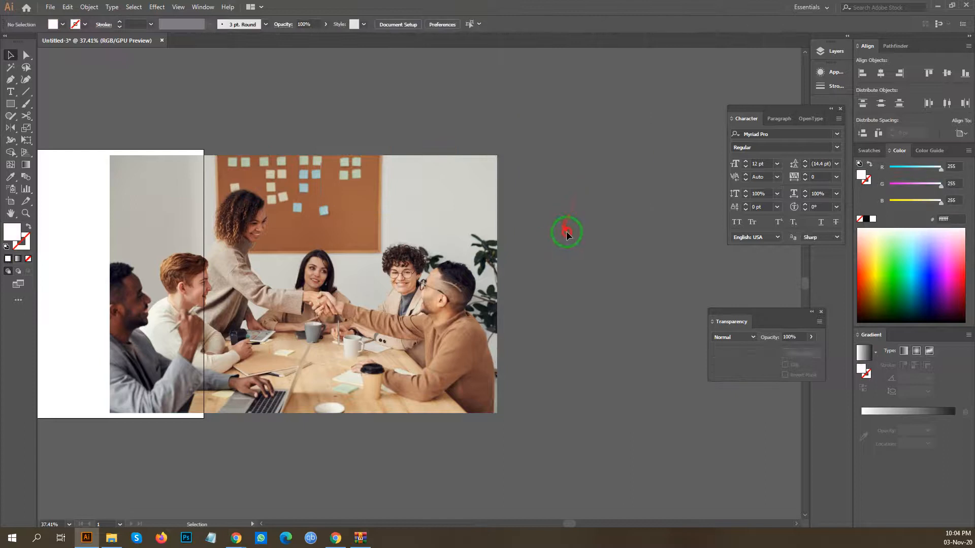
Draw a white circle about 252 px wide over the head of the man at the photo's left edge.
scroll(233, 284, "up", 3)
left_click_drag(307, 270, 301, 230)
scroll(449, 254, "down", 2)
left_click_drag(533, 246, 470, 243)
left_click(539, 218)
left_click_drag(341, 247, 388, 240)
left_click_drag(242, 243, 174, 257)
left_click(197, 251)
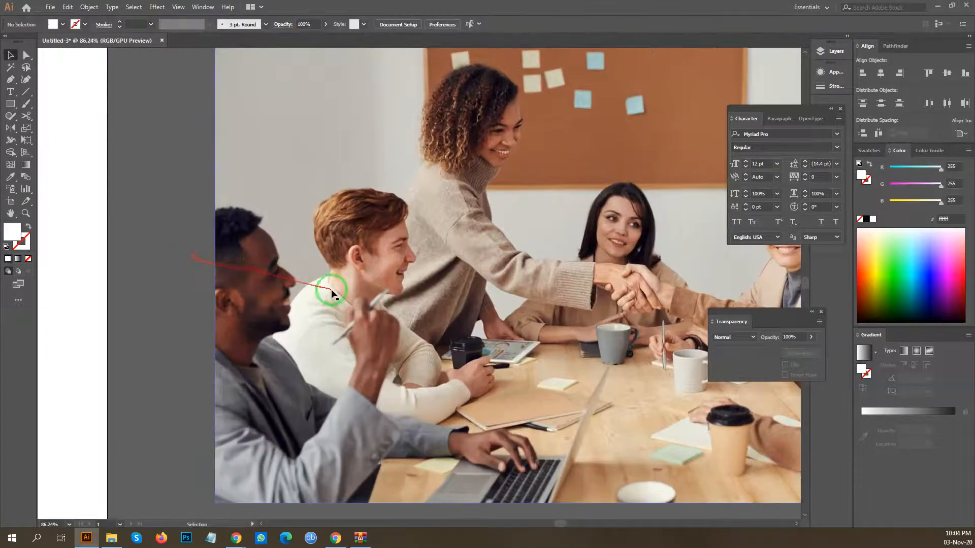
mouse_move(242, 281)
left_mouse_down()
mouse_move(289, 343)
mouse_move(316, 355)
left_mouse_up()
key("v")
left_click(126, 299)
Duplicate the circle over the red-haired man's head and near the standing woman's head.
left_click_drag(302, 320, 465, 178)
left_click_drag(553, 140, 336, 247)
left_click(284, 279)
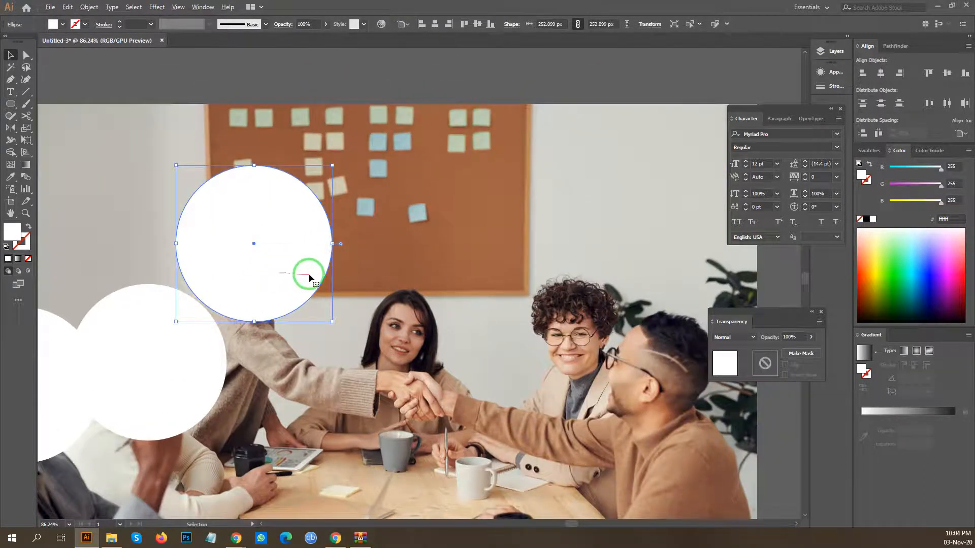
left_click_drag(254, 266, 320, 218)
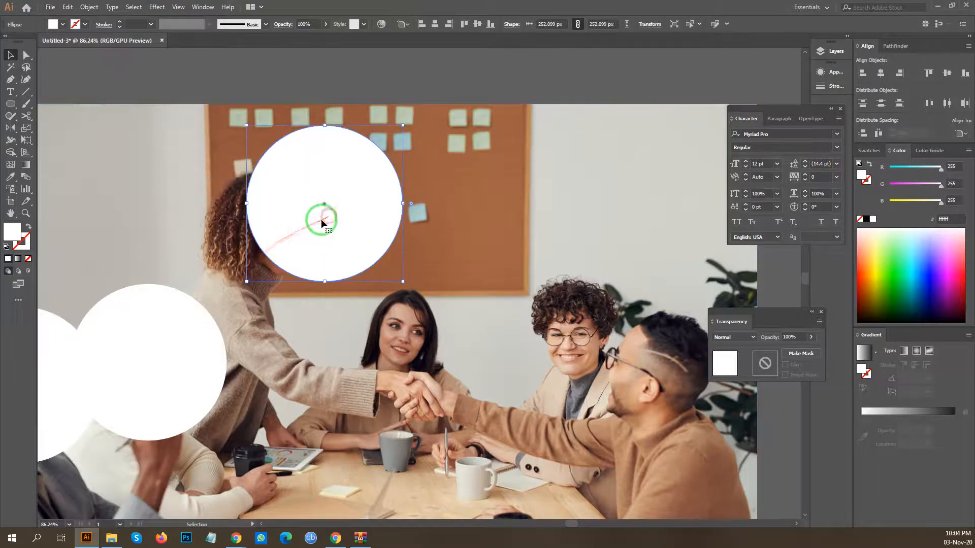
Delete the three white circles from the photo.
key("Delete")
left_click_drag(139, 363, 286, 320)
key("Delete")
left_click_drag(146, 353, 435, 280)
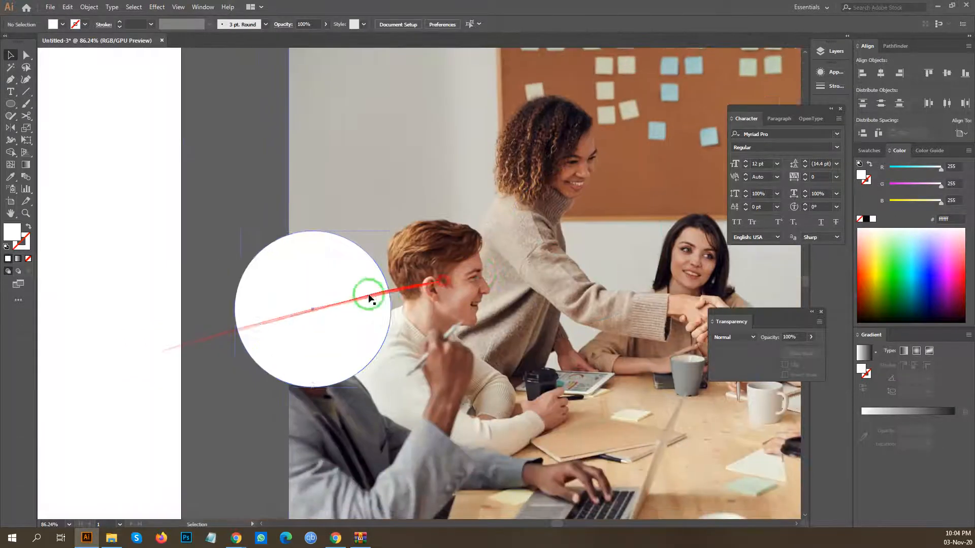
left_click(370, 296)
left_click_drag(296, 309, 208, 311)
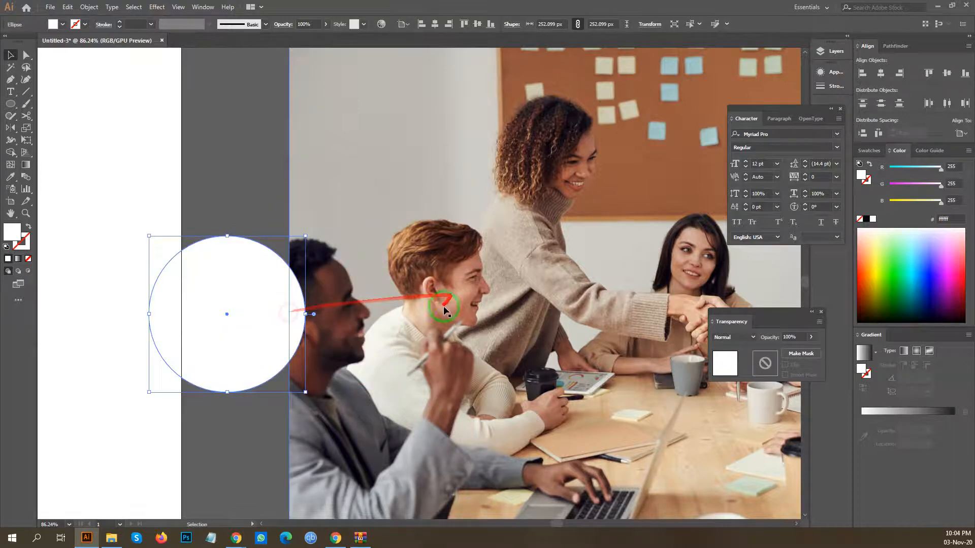
key("Delete")
Draw a white circle about 239 px wide over the leftmost man's head and deselect it.
scroll(338, 303, "up", 1)
key("l")
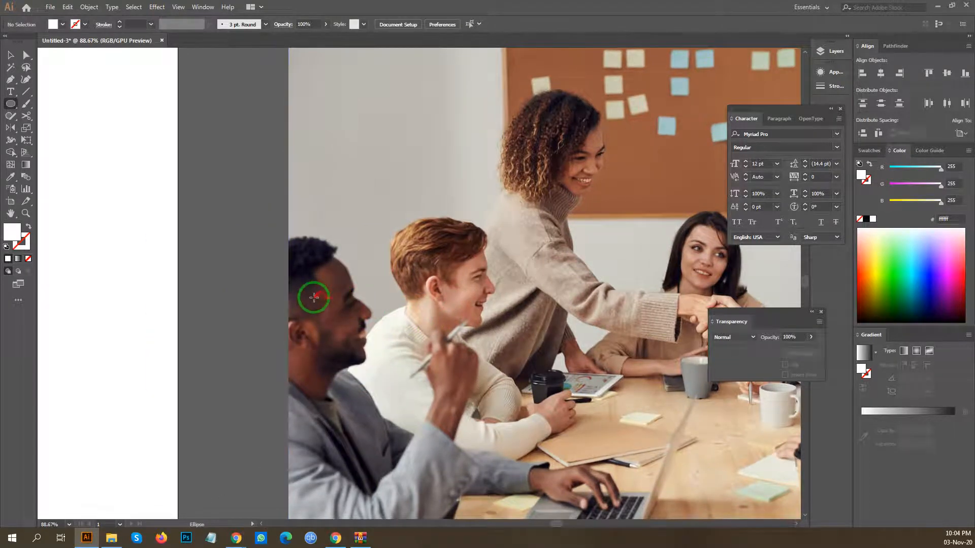
left_click_drag(308, 315, 374, 387)
key("v")
left_click(193, 284)
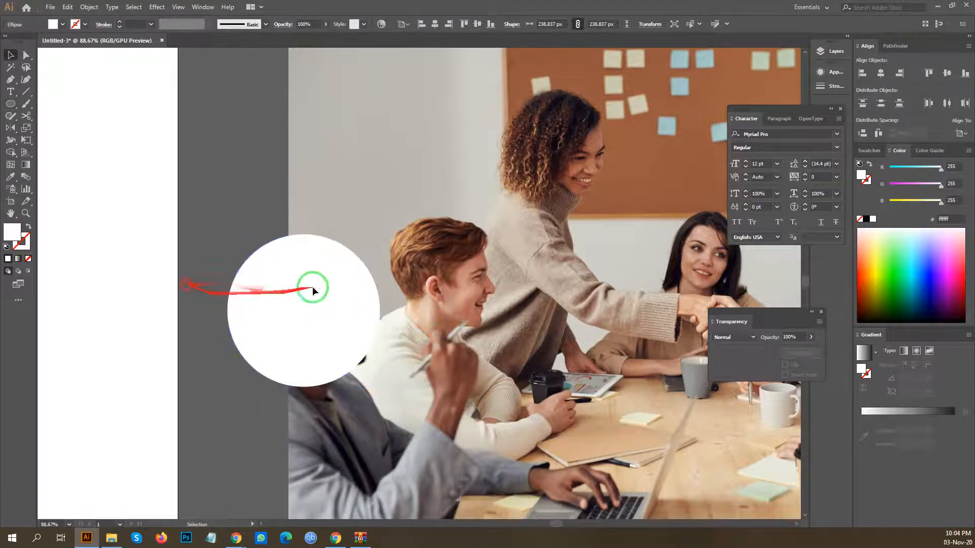
Draw a second white circle about 201 px wide and position it over the red-haired man's head.
left_click_drag(310, 286, 203, 304)
key("l")
left_click_drag(344, 306, 405, 363)
key("v")
left_click_drag(348, 282, 340, 273)
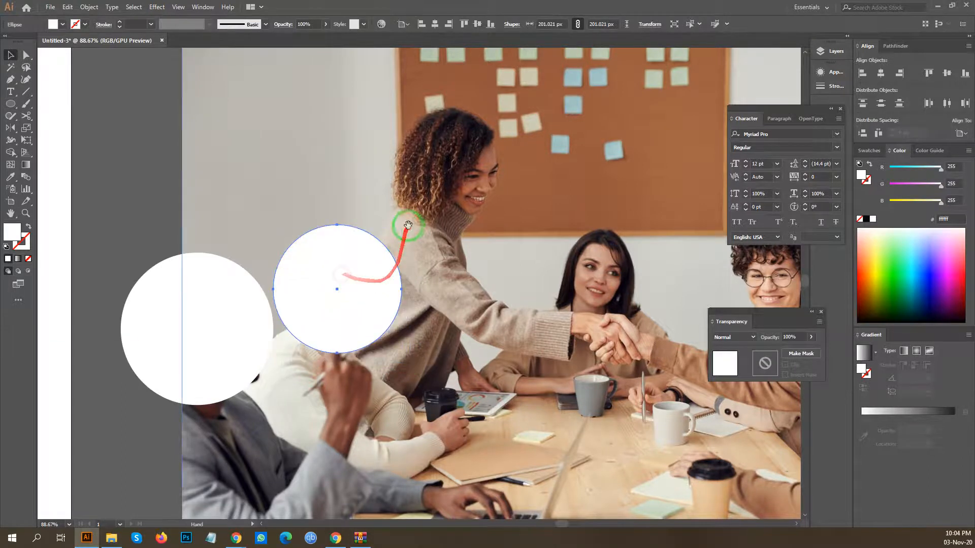
Duplicate the smaller circle over the heads of the standing woman, the dark-haired seated woman and the woman with glasses.
left_click_drag(408, 225, 341, 286)
left_click(92, 211)
left_click_drag(292, 348, 543, 312)
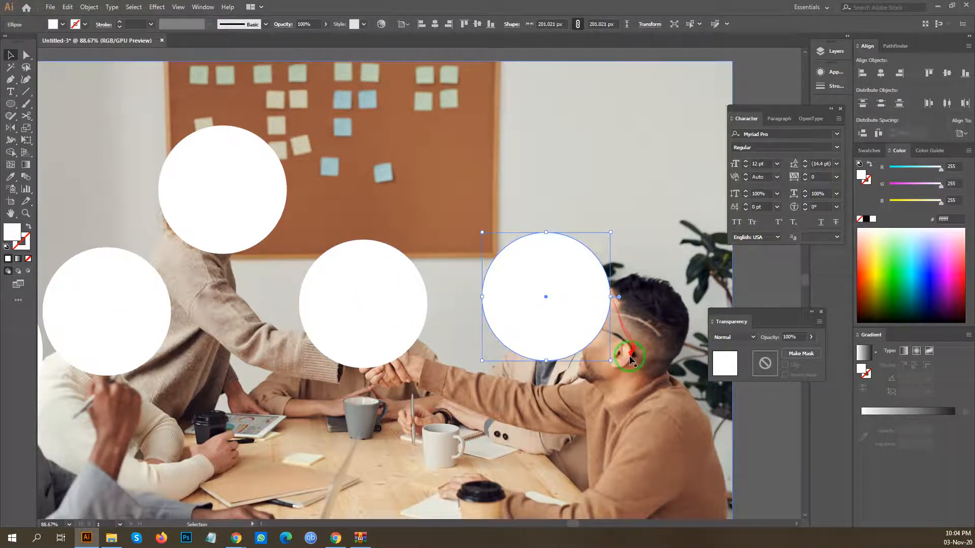
Enlarge the rightmost circle to about 375 px wide so it covers the two heads at the photo's right, and deselect.
left_click_drag(611, 361, 576, 357)
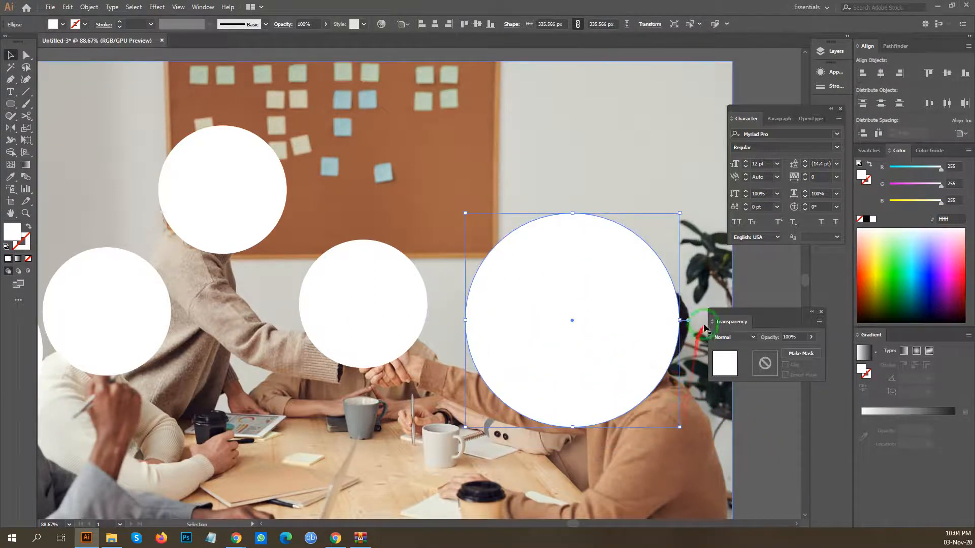
left_click_drag(681, 321, 703, 321)
scroll(525, 245, "down", 4)
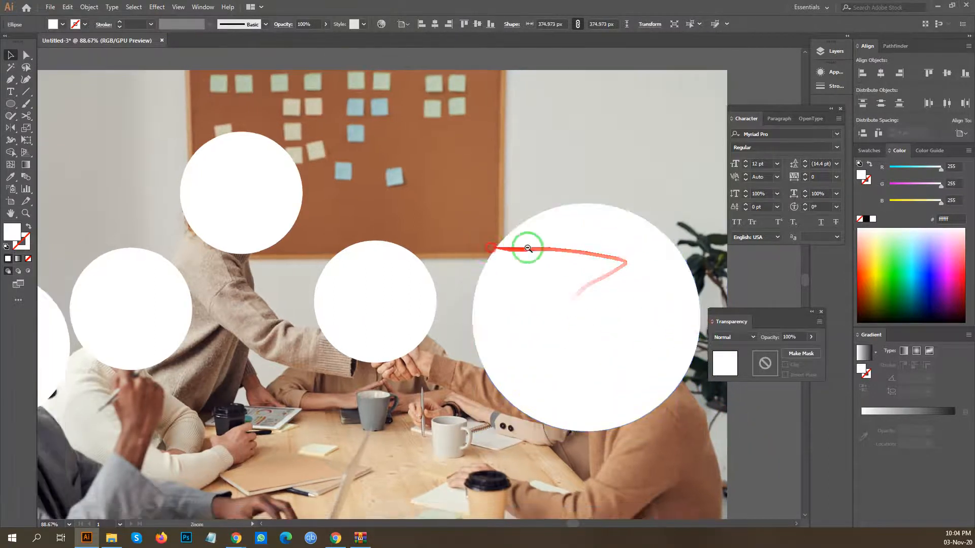
left_click(643, 248)
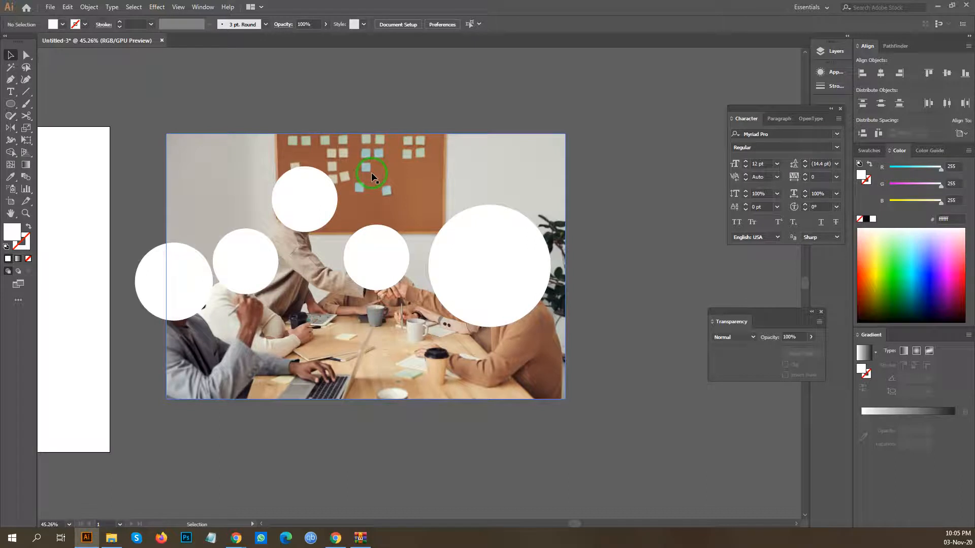
left_click_drag(533, 109, 634, 151)
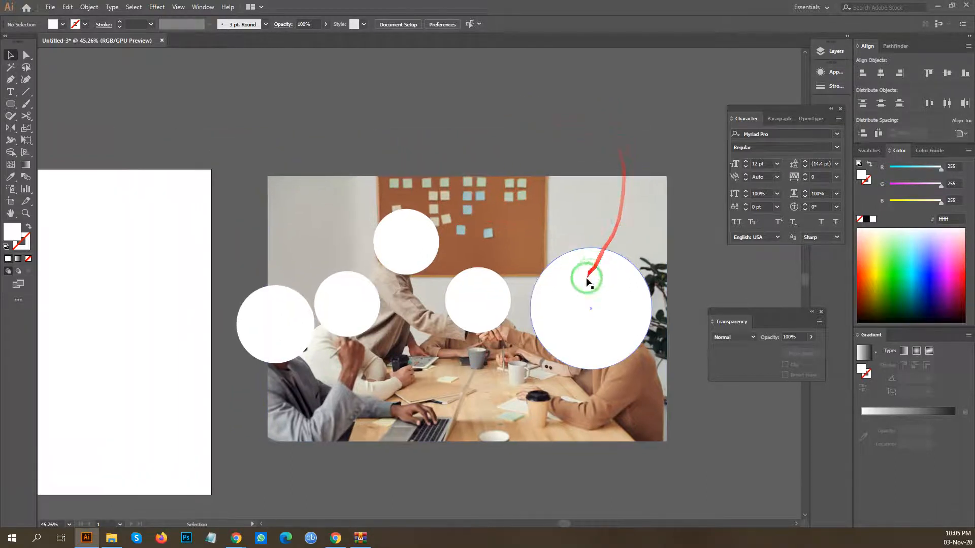
scroll(522, 282, "up", 2)
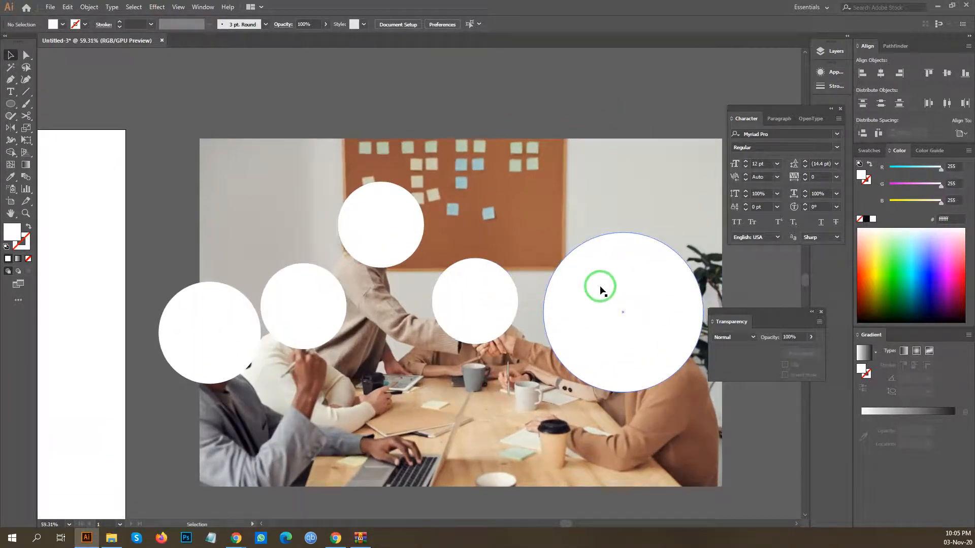
left_click(615, 316)
left_click(480, 321, "shift")
left_click(374, 239, "shift")
left_click(307, 303, "shift")
left_click(193, 331, "shift")
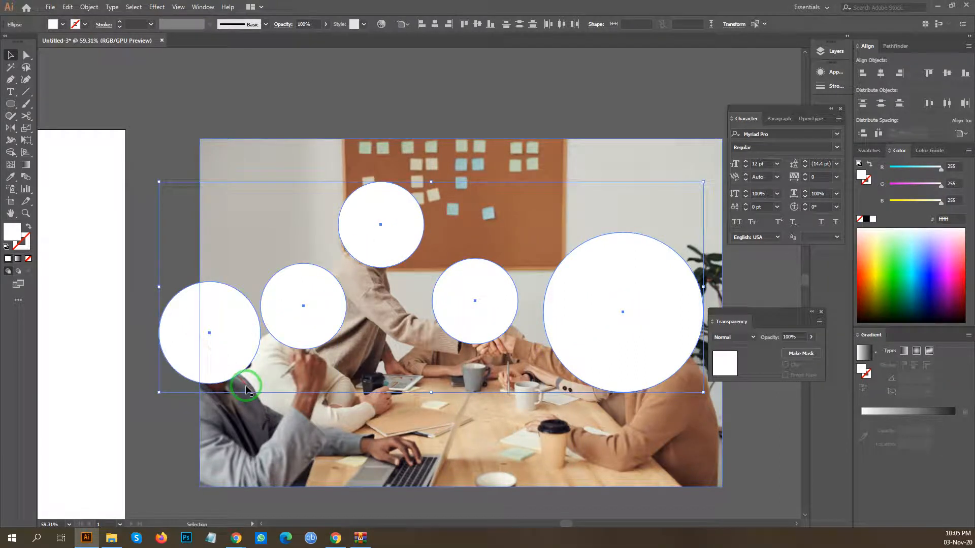
left_click(178, 414)
Draw a white rectangle about 147 × 450 px over the part of the leftmost circle that overhangs the photo's left edge.
scroll(210, 359, "up", 2)
key("m")
mouse_move(123, 176)
left_mouse_down()
mouse_move(177, 338)
mouse_move(189, 451)
mouse_move(215, 457)
left_mouse_up()
key("v")
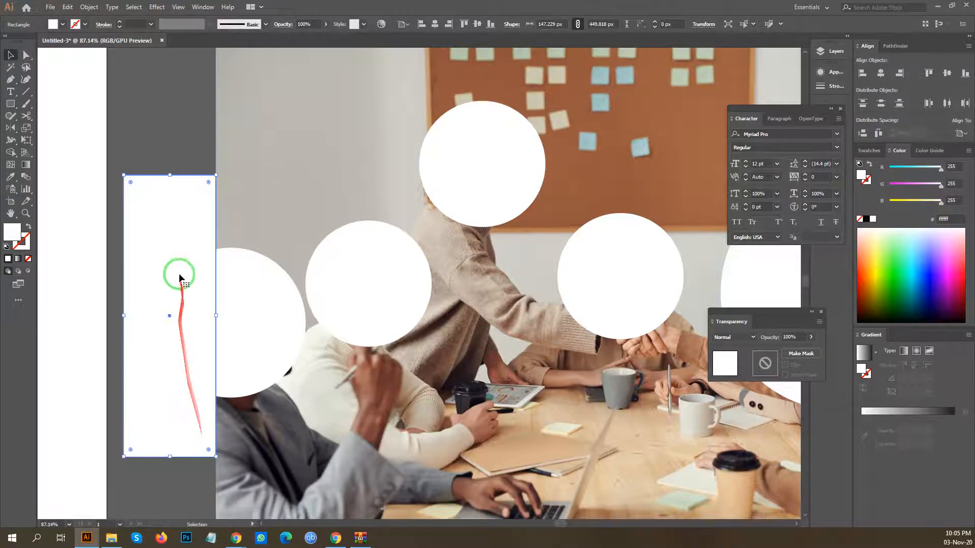
left_click(168, 152)
Trim the leftmost circle flush with the photo's left edge using Shape Builder, removing the rectangle and the overhanging piece.
left_click(268, 337)
left_click(144, 337, "shift")
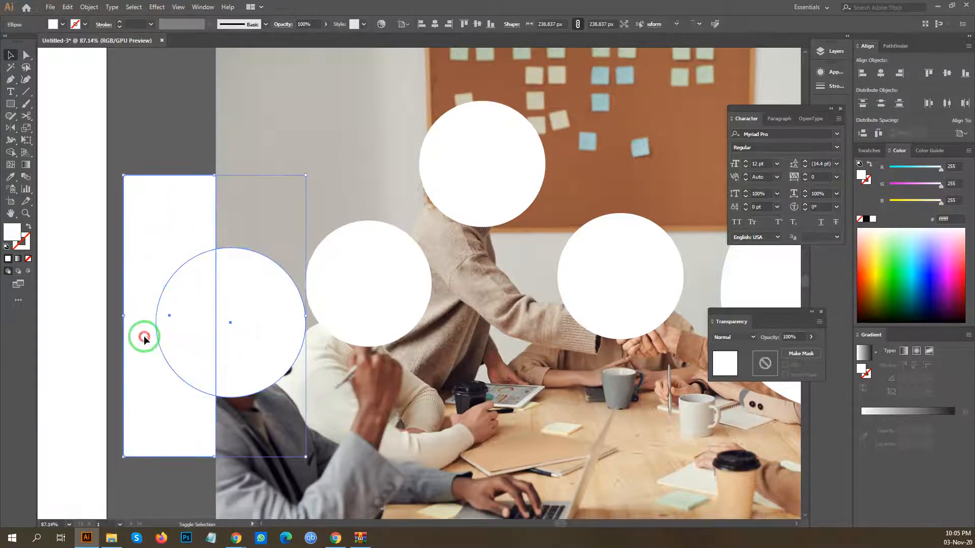
key("shift+m")
left_click(152, 356, "alt")
left_click_drag(163, 370, 197, 332)
key("v")
left_click(181, 333)
left_click_drag(361, 248, 251, 278)
left_click_drag(388, 248, 226, 275)
left_click_drag(280, 353, 350, 353)
scroll(351, 350, "up", 2)
scroll(335, 388, "up", 2)
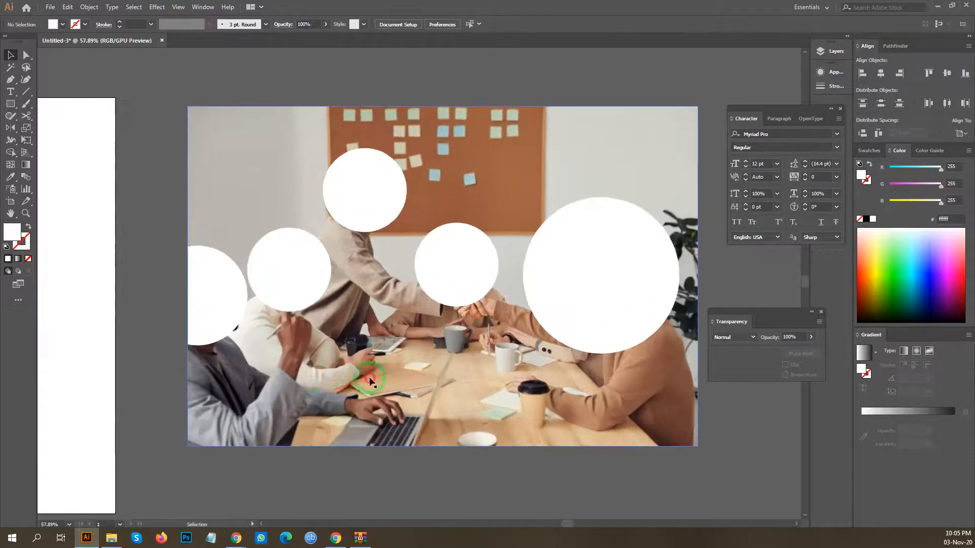
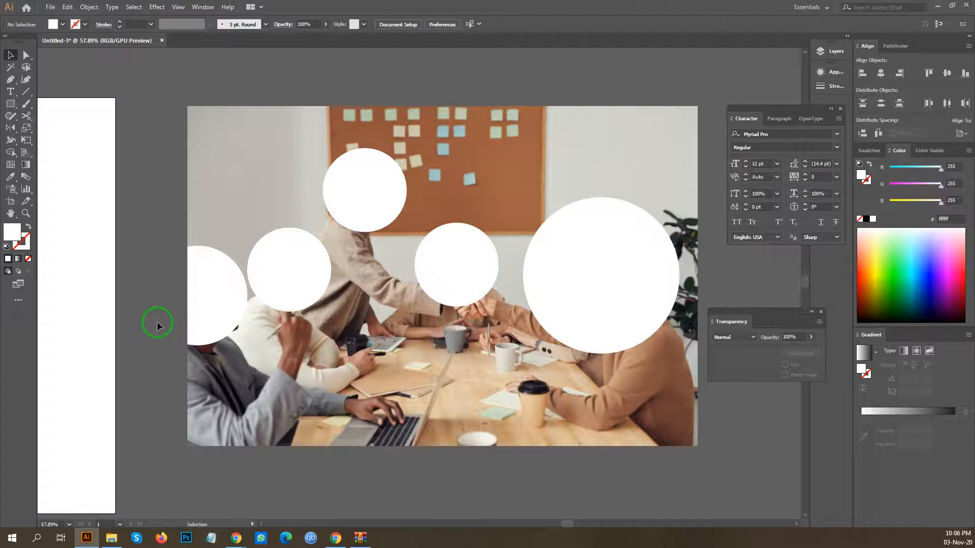
Try moving the trimmed leftmost circle, and undo the move.
left_click(202, 291)
left_click_drag(343, 263, 345, 261)
key("ctrl+z")
left_click(157, 289)
Select all five white shapes over the heads and combine them into a compound path.
left_click(204, 291)
left_click(315, 276, "shift")
left_click(374, 207, "shift")
left_click(453, 261, "shift")
left_click(620, 272, "shift")
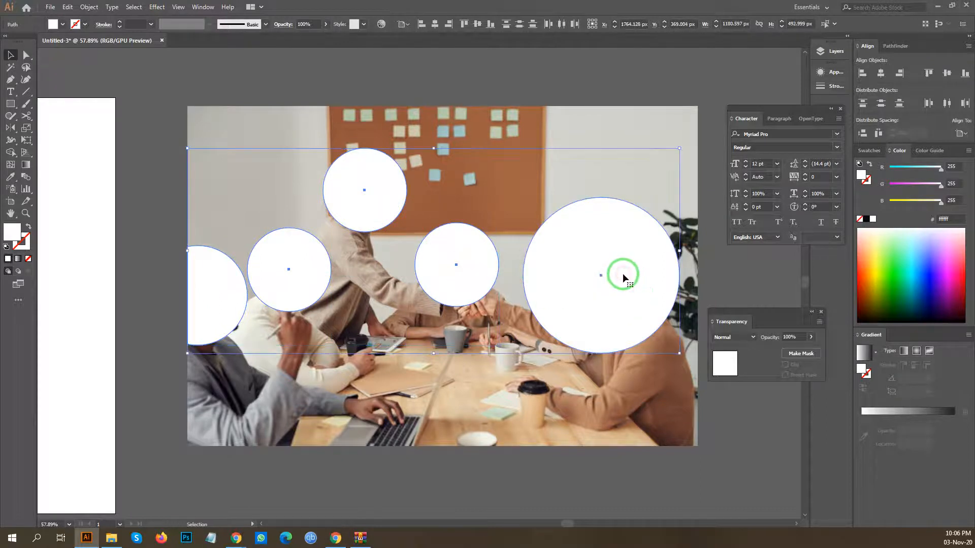
right_click(610, 259)
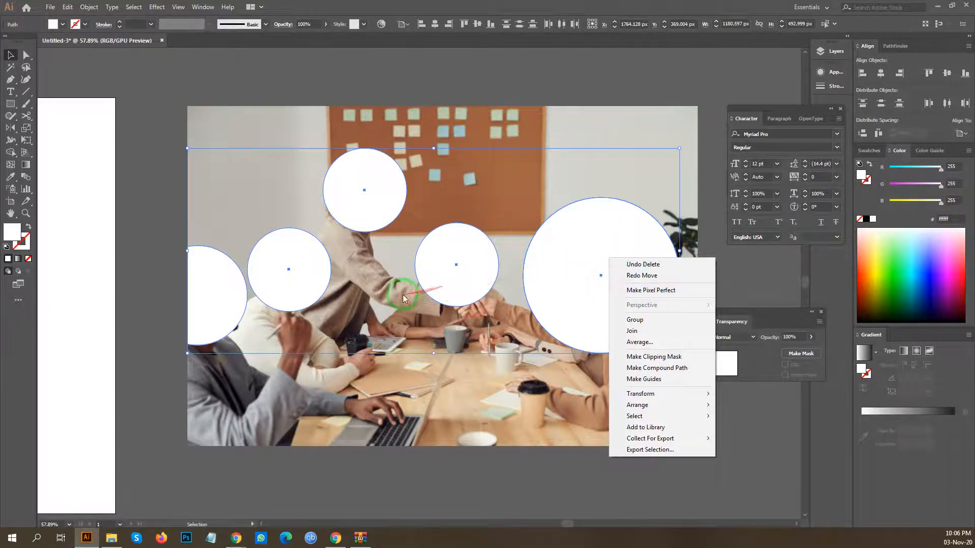
left_click(666, 368)
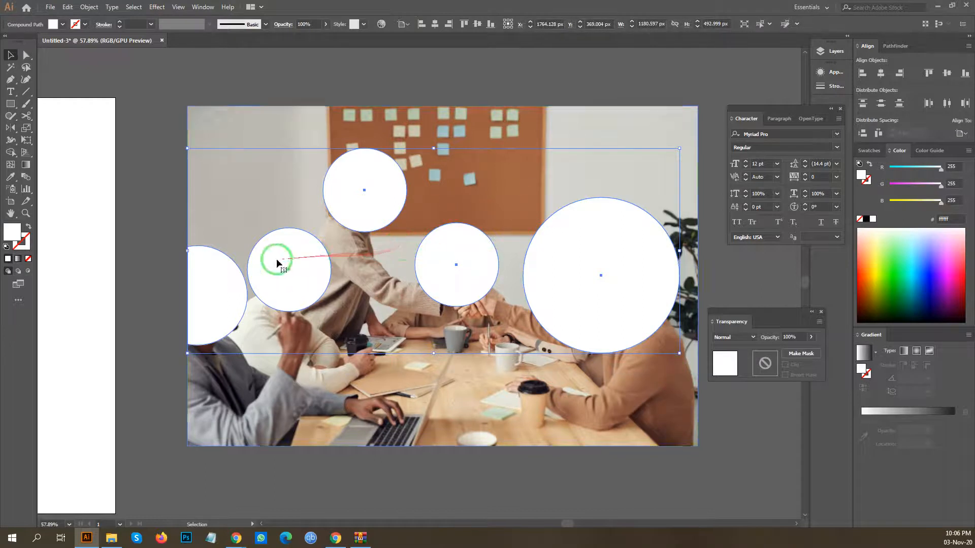
left_click(162, 248)
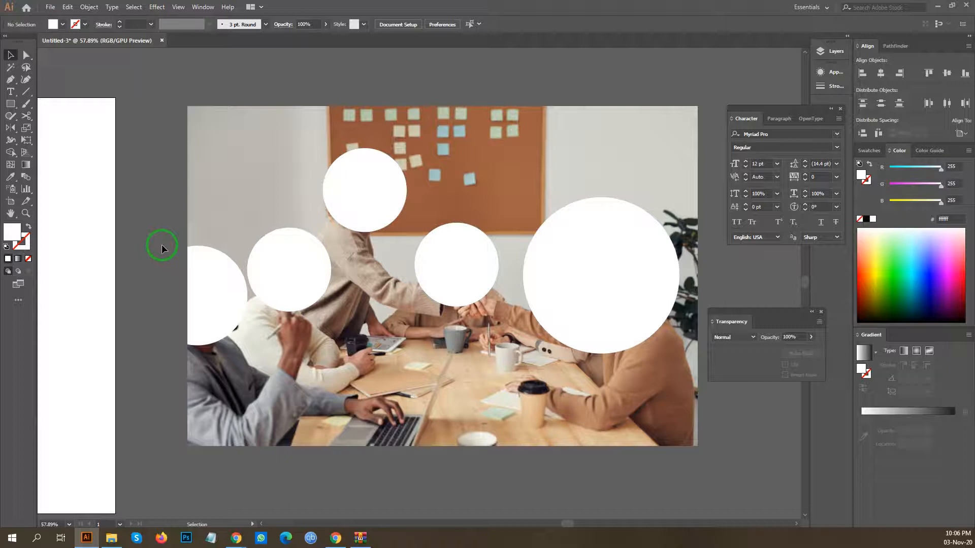
Examine the commands available for the compound path of circles without applying any.
left_click(213, 285)
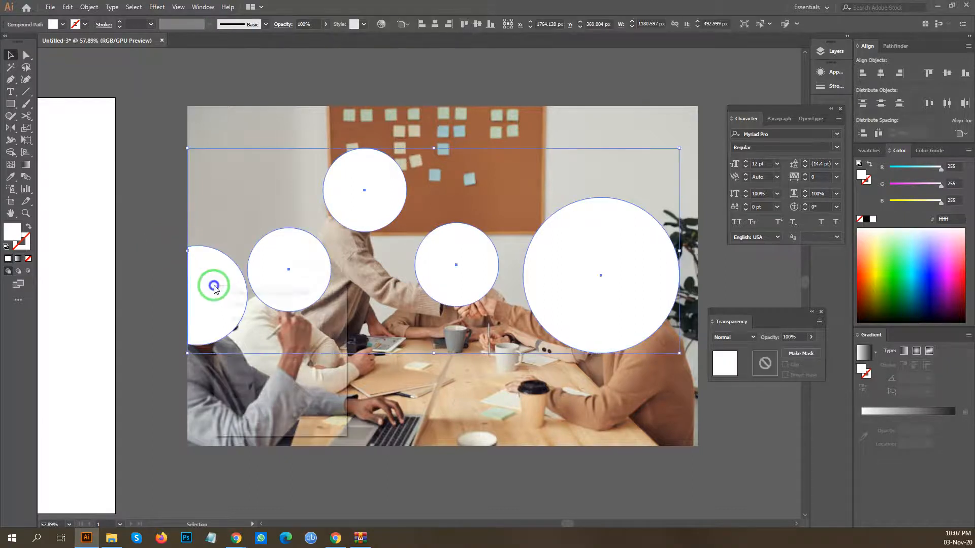
right_click(214, 287)
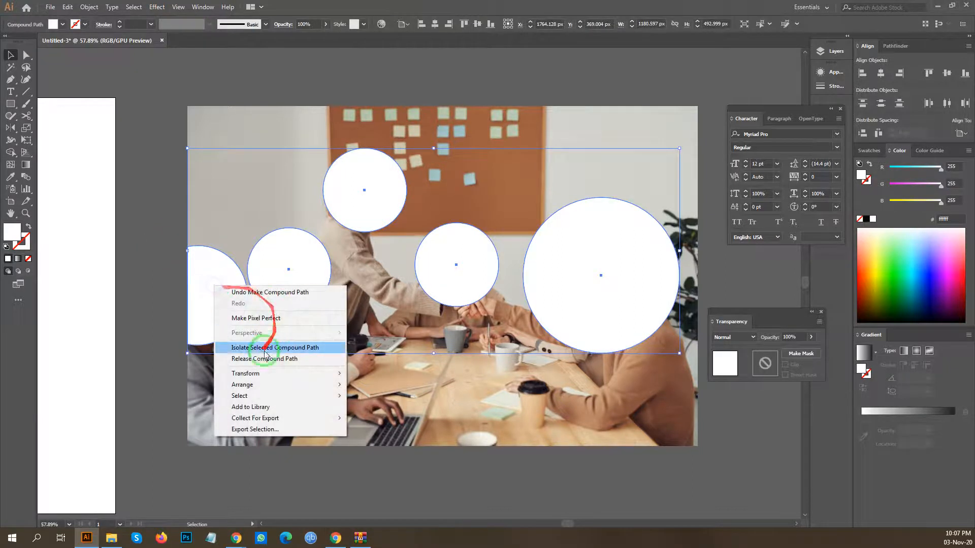
left_click(169, 297)
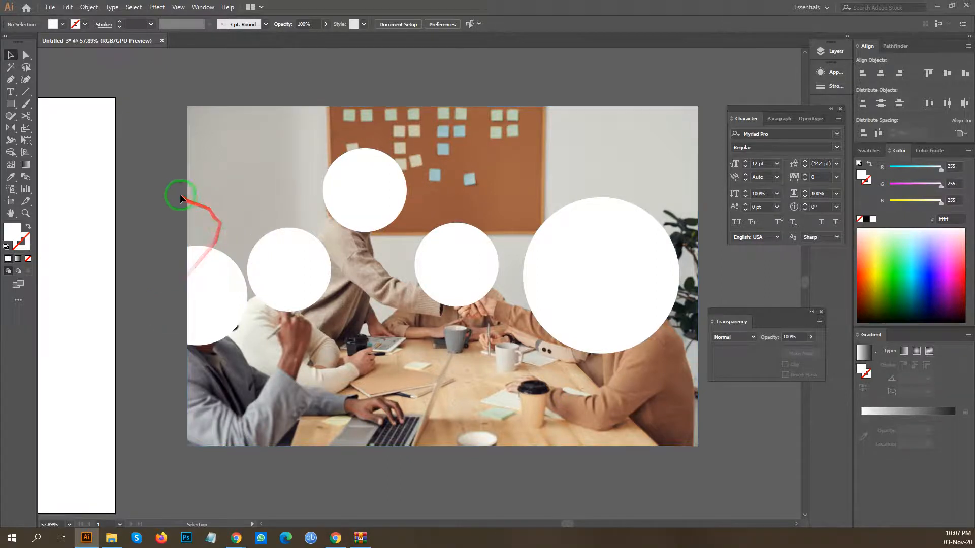
scroll(312, 222, "down", 2)
scroll(374, 265, "up", 3)
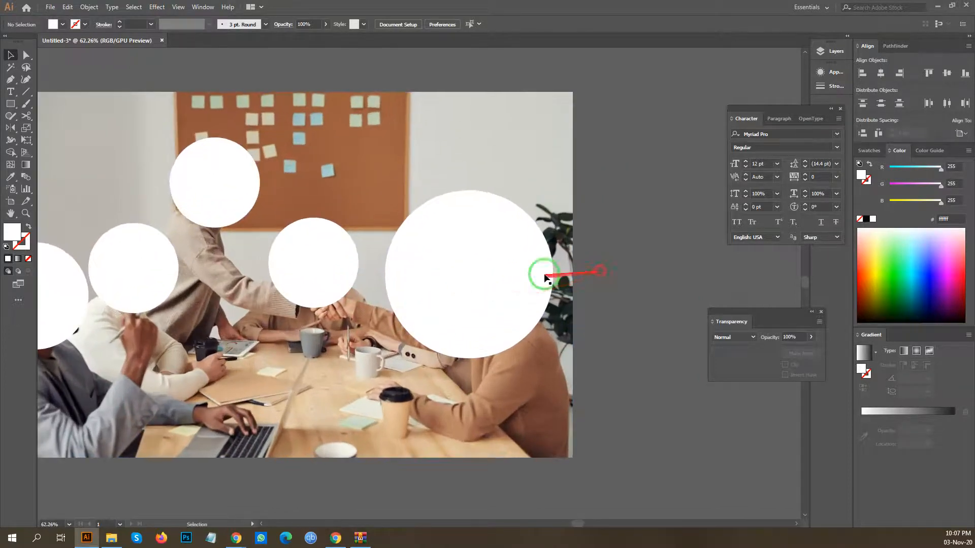
scroll(513, 256, "down", 1)
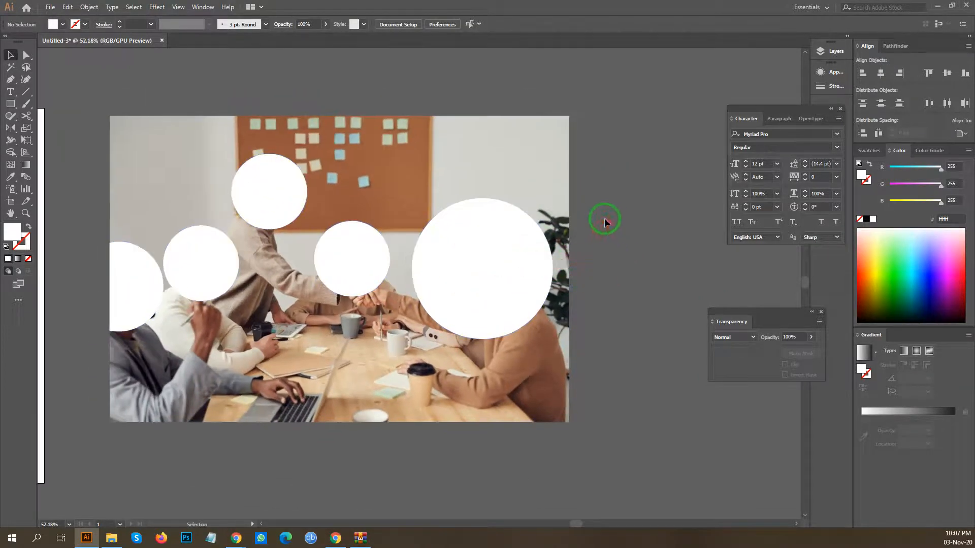
Try moving the compound path of circles up off the heads, and undo the move.
key("ctrl+a")
left_click(598, 265)
left_click_drag(487, 291, 463, 218)
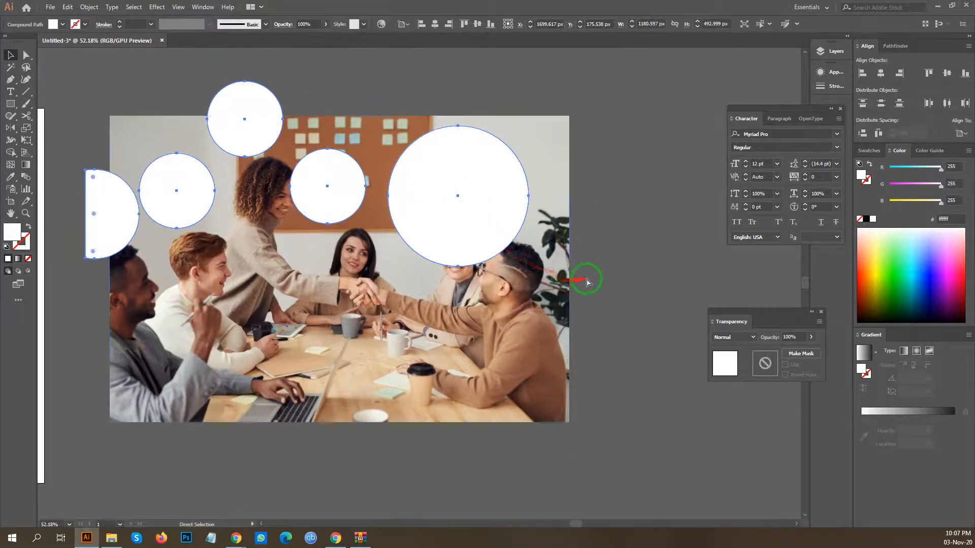
key("ctrl+z")
left_click(622, 243)
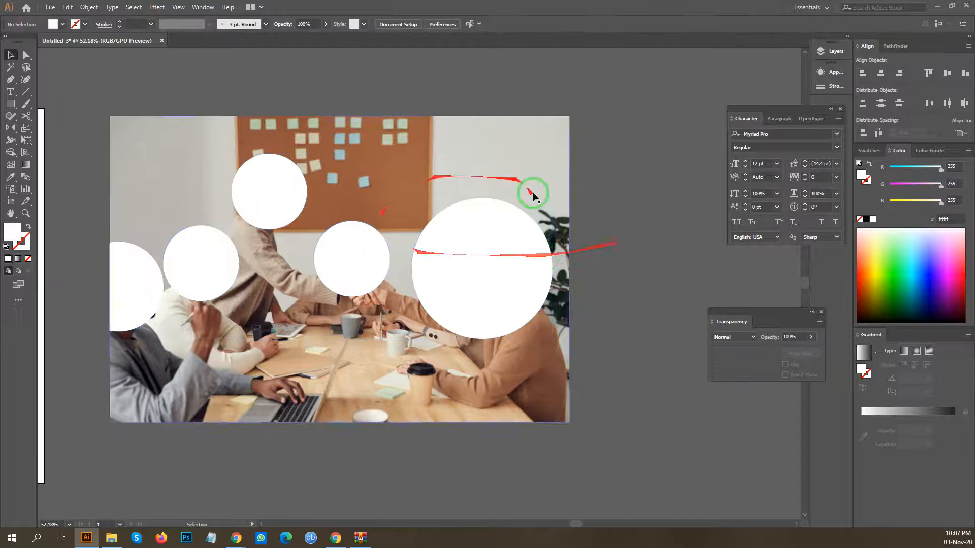
Make a clipping mask from the compound path of circles and the meeting photo, and deselect.
left_click_drag(398, 333, 435, 286)
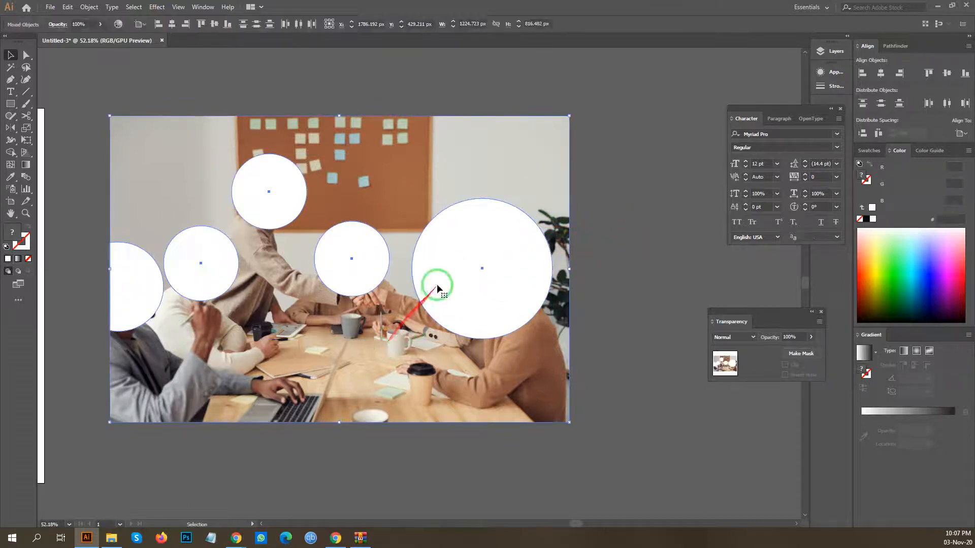
right_click(480, 243)
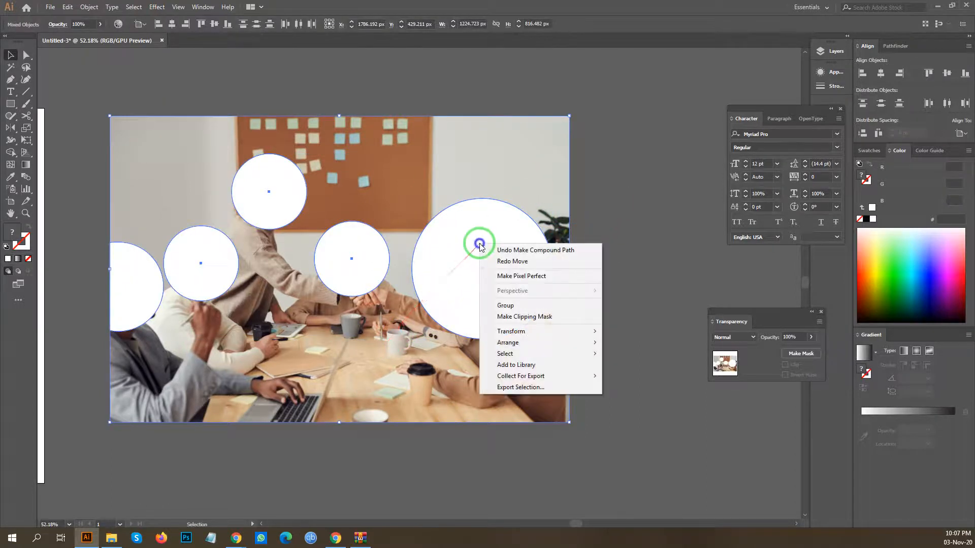
left_click(541, 317)
left_click(602, 248)
scroll(604, 249, "down", 1)
scroll(406, 364, "down", 2)
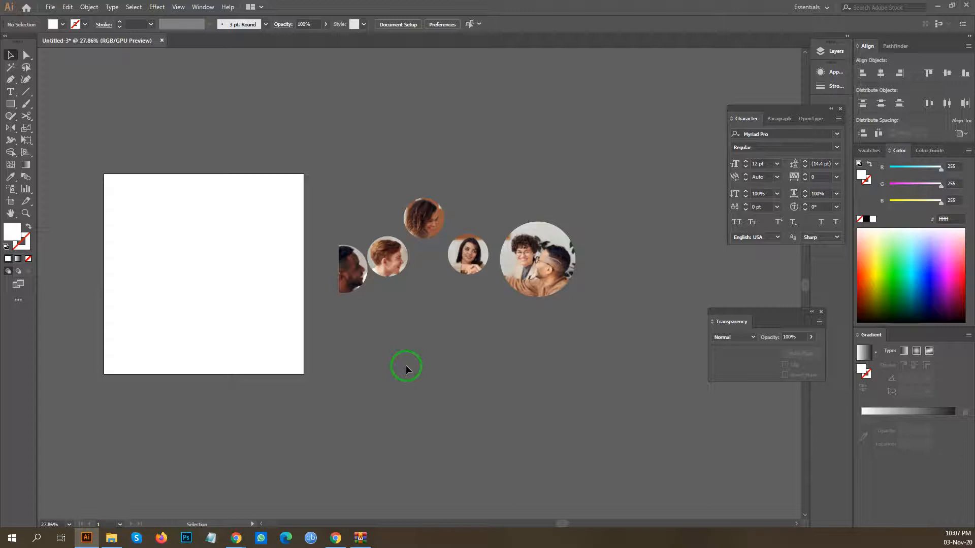
Undo the clipping mask and the compound path so the five white shapes are separate again.
key("ctrl+z")
left_click(452, 387)
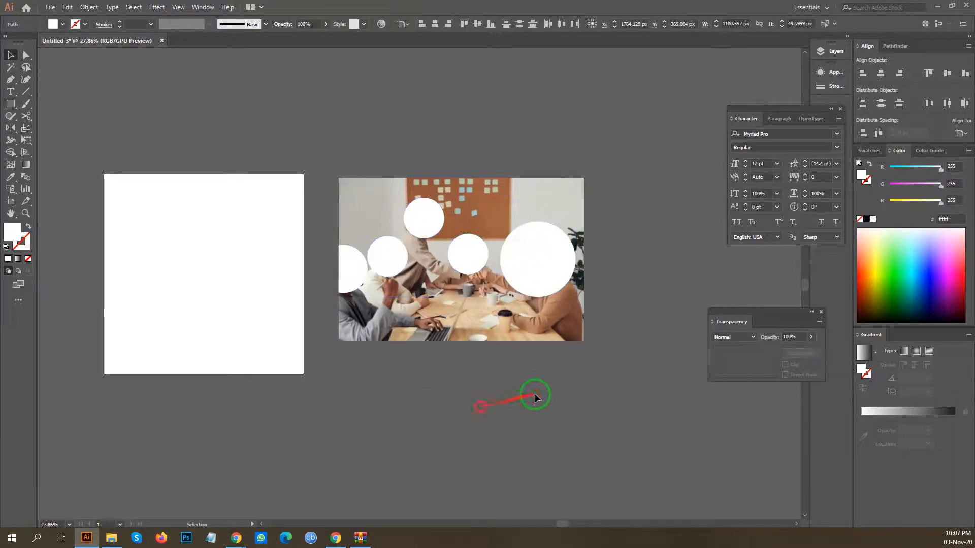
scroll(535, 396, "right", 3)
left_click(402, 251)
left_click(486, 290)
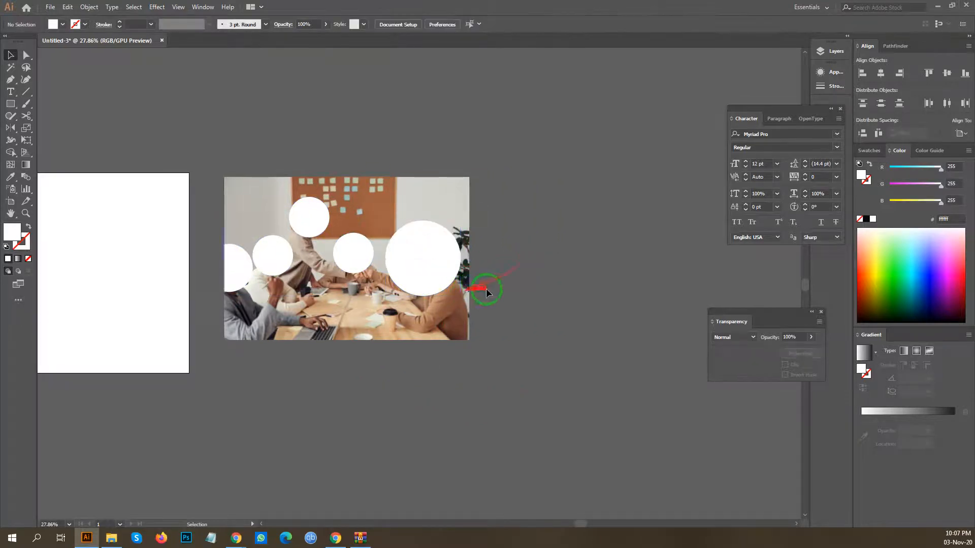
Duplicate the meeting photo, without its circles, to the right of the original.
scroll(486, 291, "right", 2)
scroll(467, 261, "up", 2)
scroll(528, 268, "down", 2)
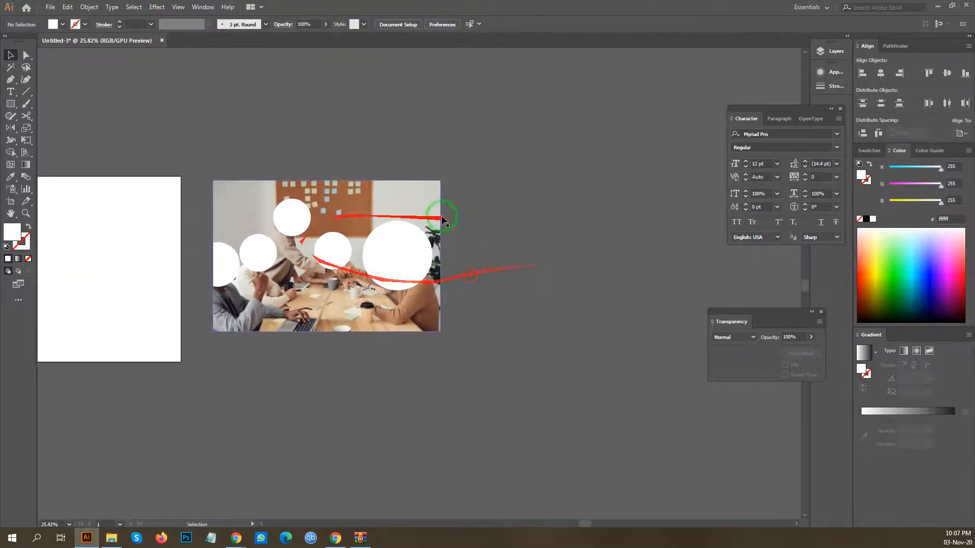
left_click_drag(508, 301, 479, 279)
left_click_drag(384, 294, 681, 310)
left_click_drag(570, 348, 450, 326)
left_click(391, 355)
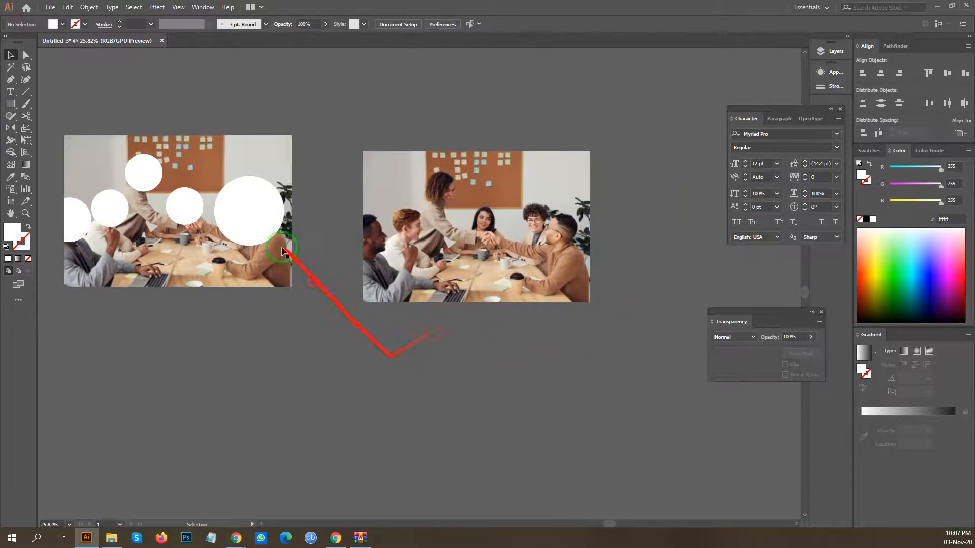
Copy the large circle and the dark-haired seated woman's circle onto the same heads in the duplicate photo.
left_click_drag(250, 223, 549, 241)
left_click_drag(184, 208, 483, 226)
left_click(498, 352)
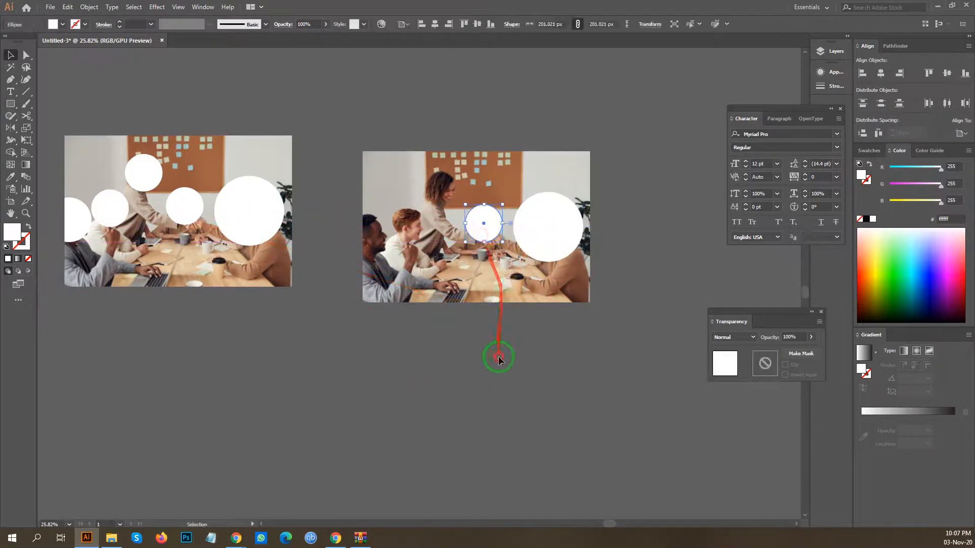
Try clipping the duplicate photo with the two copied circles as a group, and undo the clipping mask.
left_click(474, 221)
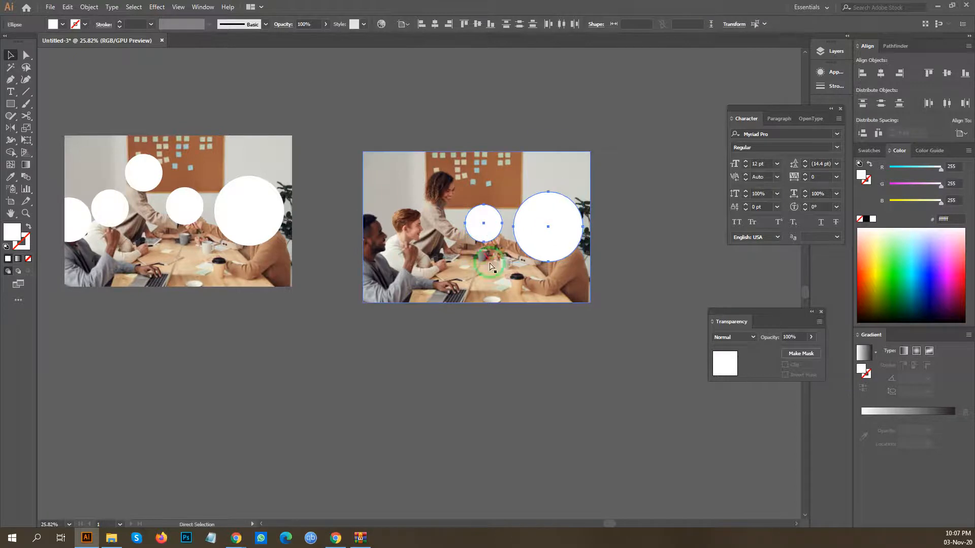
right_click(529, 207)
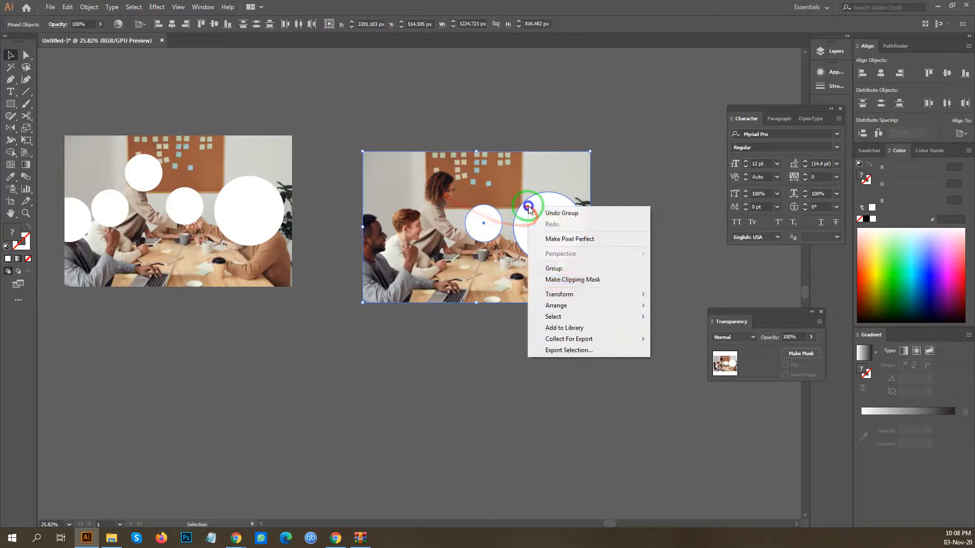
left_click(584, 278)
left_click(457, 324)
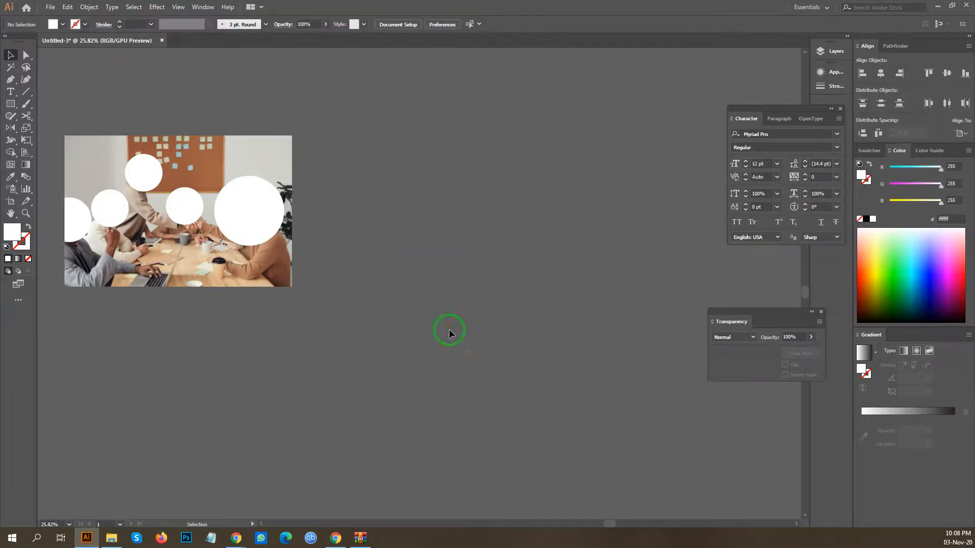
key("ctrl+z")
left_click(489, 375)
Combine the two copied circles into a compound path and clip the duplicate photo with it.
left_click(556, 226)
left_click(556, 203)
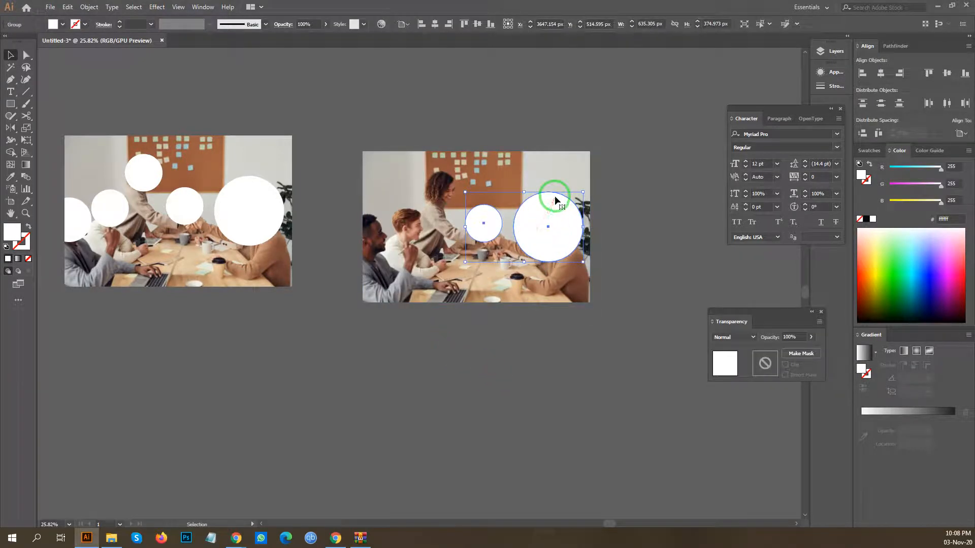
left_click_drag(609, 297, 535, 211)
right_click(538, 212)
left_click(582, 285)
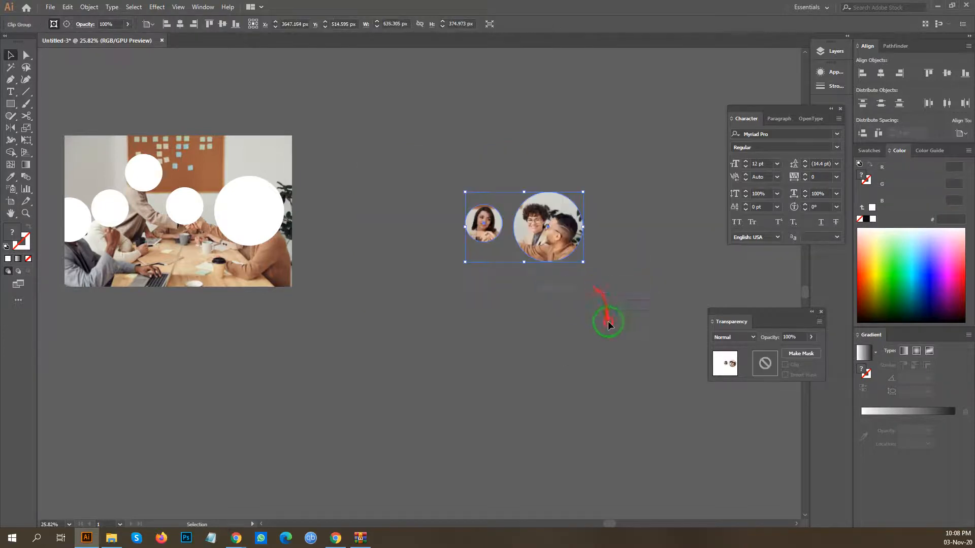
left_click(609, 320)
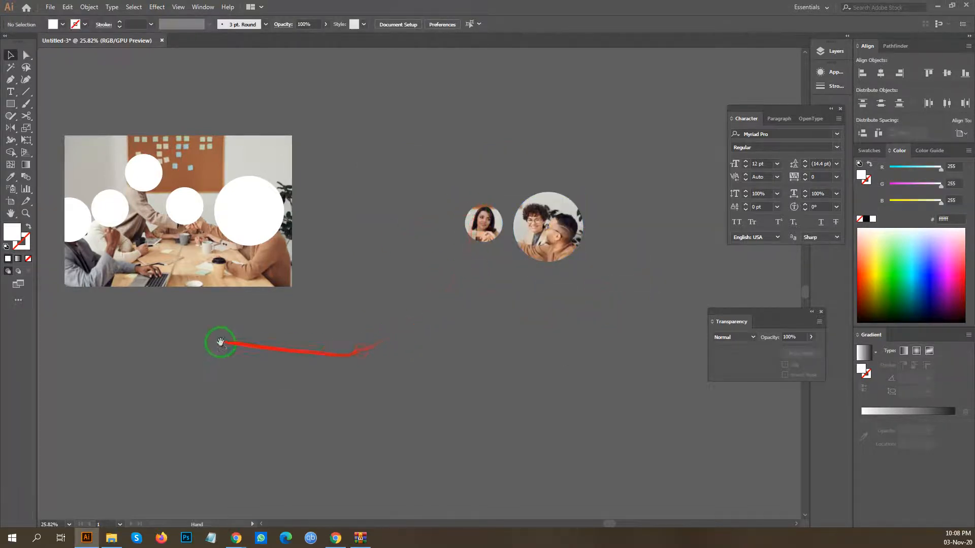
Combine the five white shapes on the original photo into one compound path.
left_click_drag(220, 342, 396, 351)
left_click(424, 228)
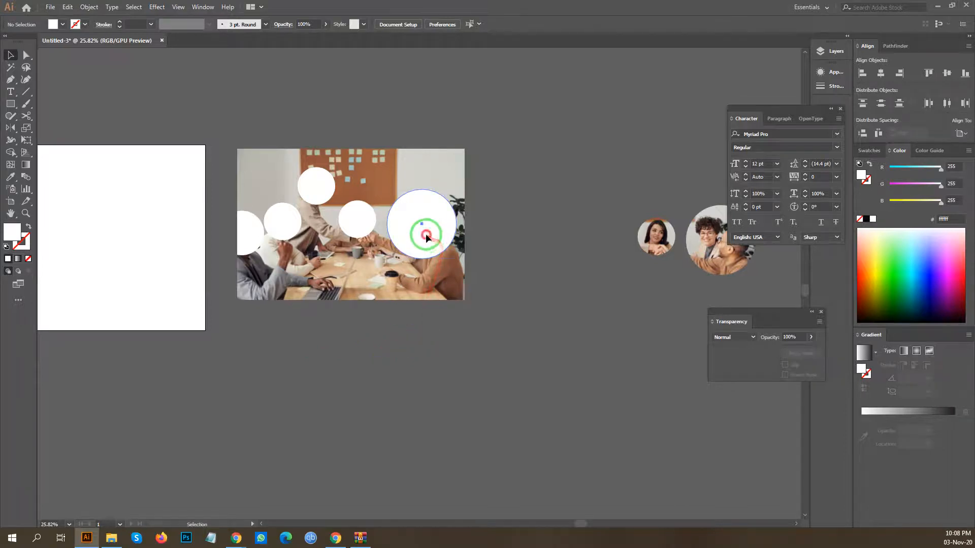
left_click(355, 224, "shift")
left_click(312, 195, "shift")
left_click(279, 219, "shift")
left_click(244, 239, "shift")
key("a")
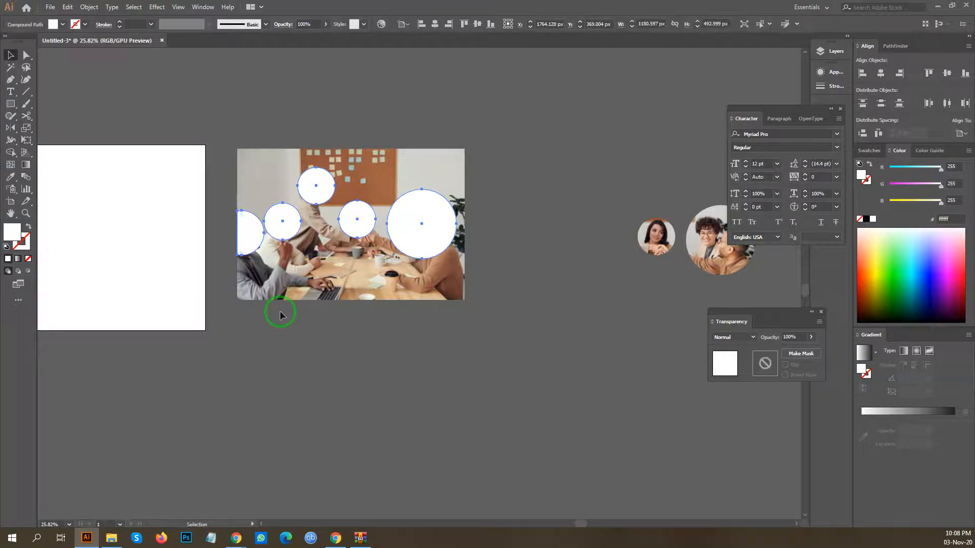
Clip the original meeting photo with the compound path of circles so only the heads show, and deselect.
left_click(501, 325)
left_click_drag(457, 256, 427, 259)
left_click_drag(483, 315, 368, 214)
left_click_drag(455, 250, 582, 267)
left_click_drag(509, 301, 359, 183)
right_click(359, 182)
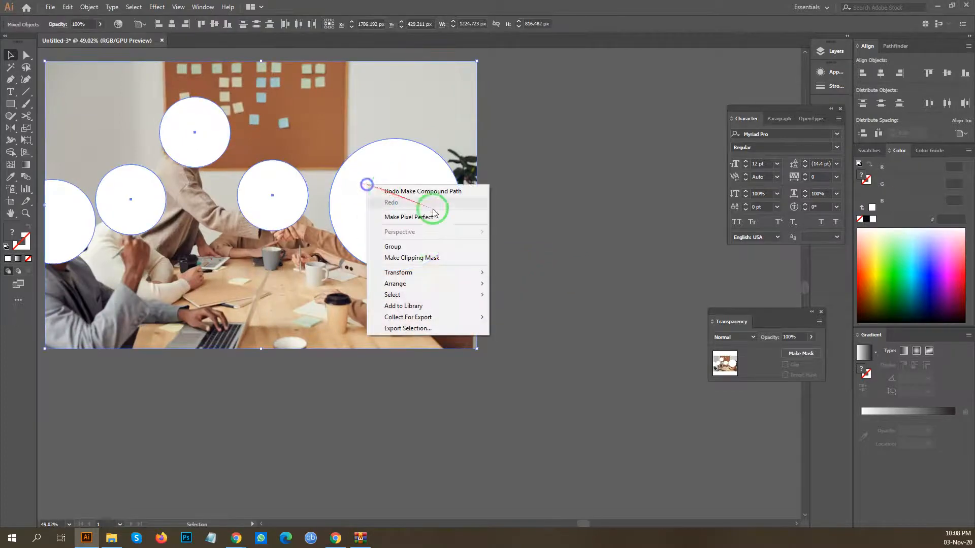
left_click(428, 261)
left_click(526, 227)
left_click_drag(525, 227, 439, 283)
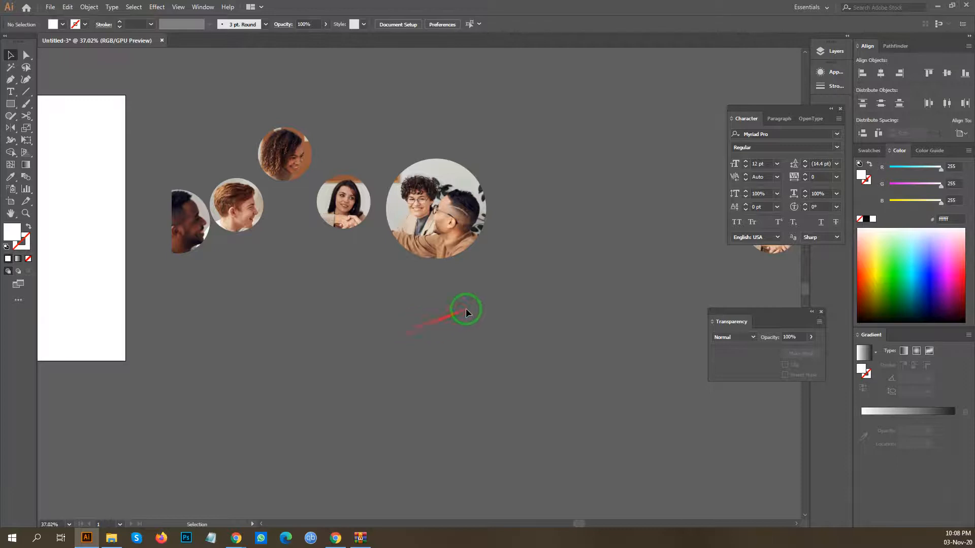
scroll(483, 282, "down", 2)
left_click_drag(483, 282, 369, 272)
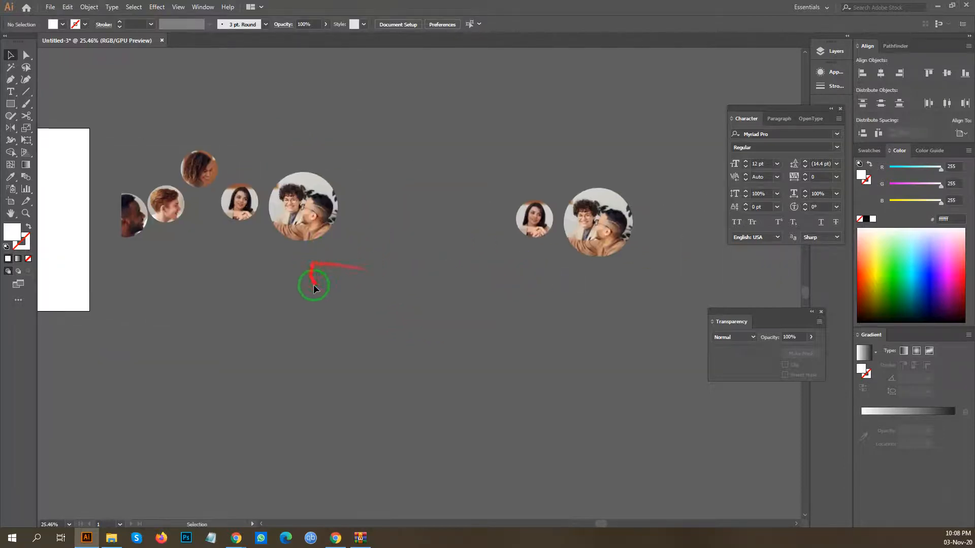
Undo the clipping mask on the meeting photo, recombine the five white circles into one compound path, and deselect.
key("ctrl+z")
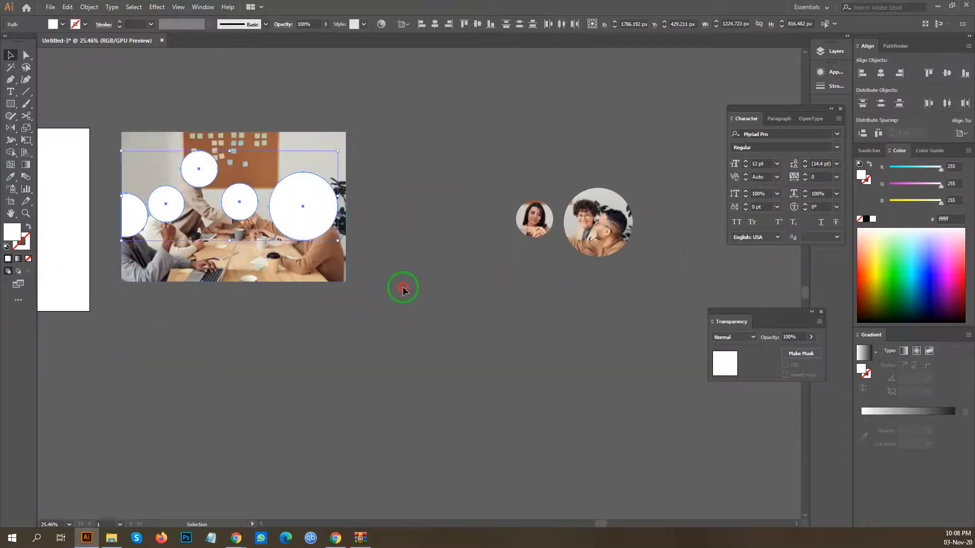
left_click(296, 206)
left_click(239, 201, "shift")
left_click(195, 165, "shift")
left_click(167, 205, "shift")
left_click(128, 211, "shift")
right_click(304, 200)
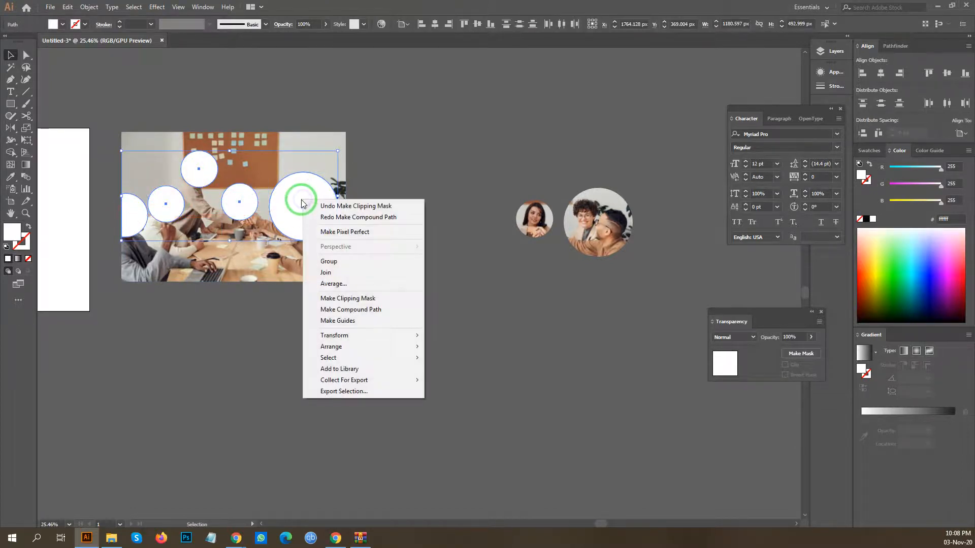
left_click(336, 313)
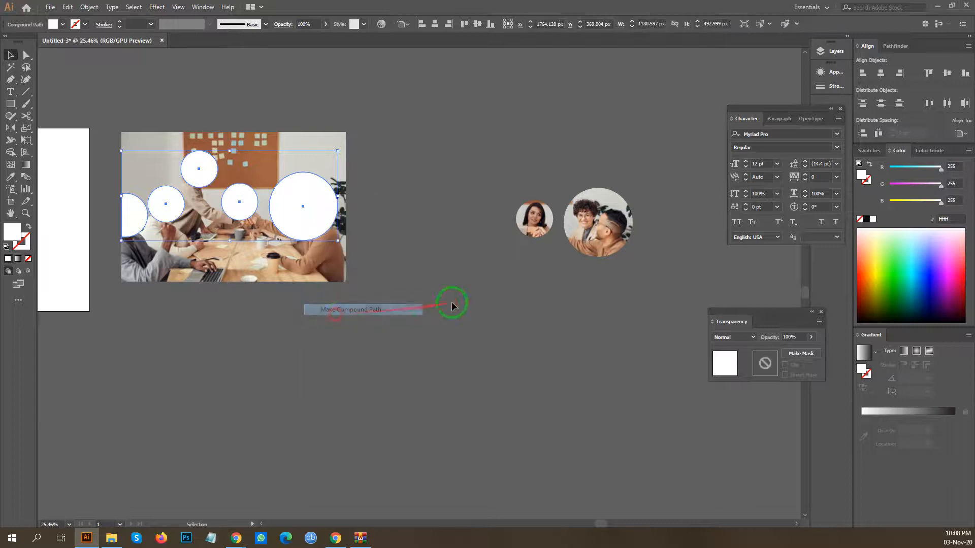
left_click(470, 293)
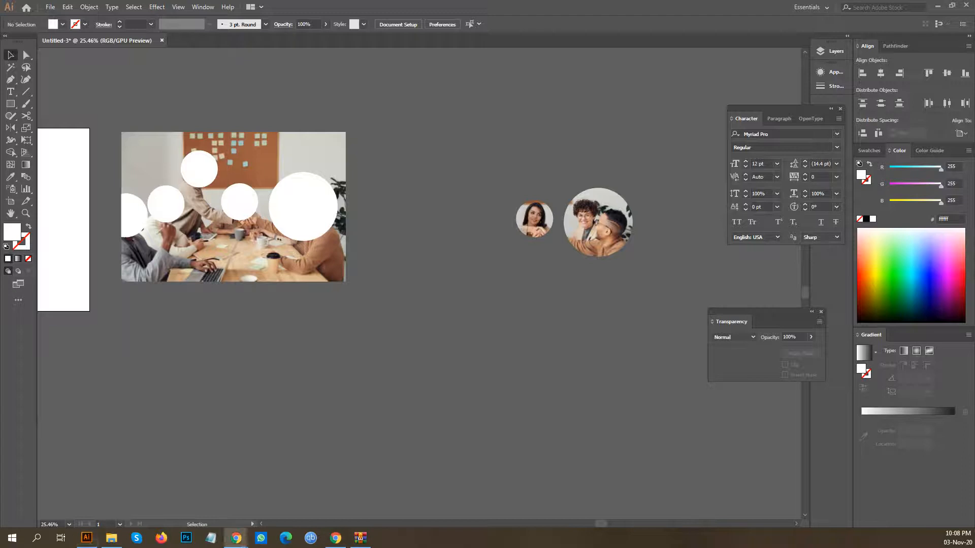
Delete the meeting photo with its white circles and the masked duplicate beside the artboard.
left_click(334, 355)
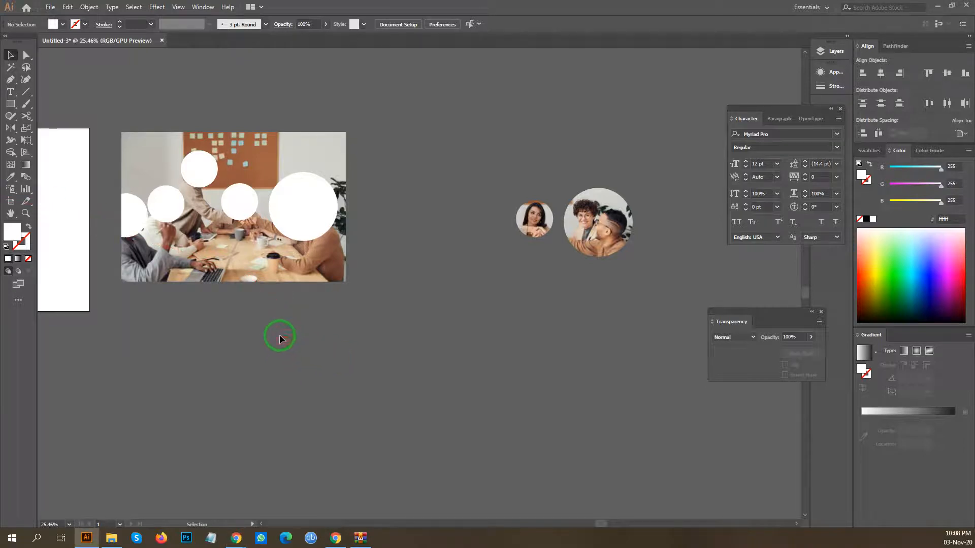
left_click_drag(212, 338, 268, 340)
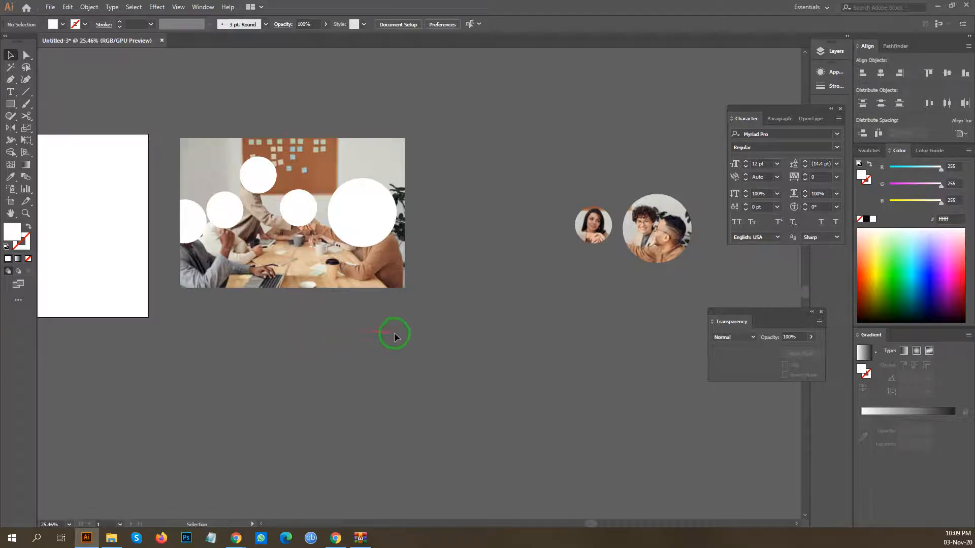
left_click(464, 350, "ctrl+alt")
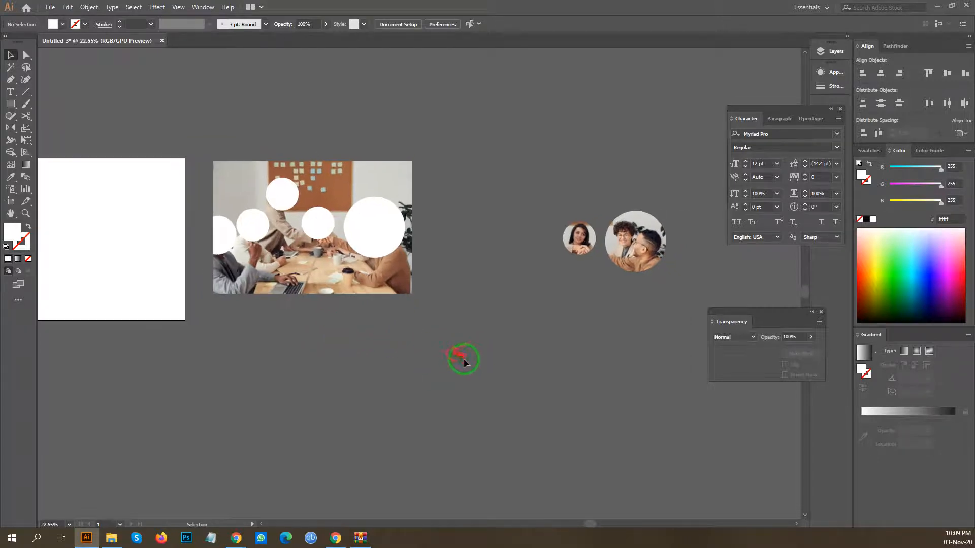
left_click(482, 378, "ctrl+alt")
left_click(476, 380, "ctrl+alt")
left_click_drag(298, 219, 617, 404)
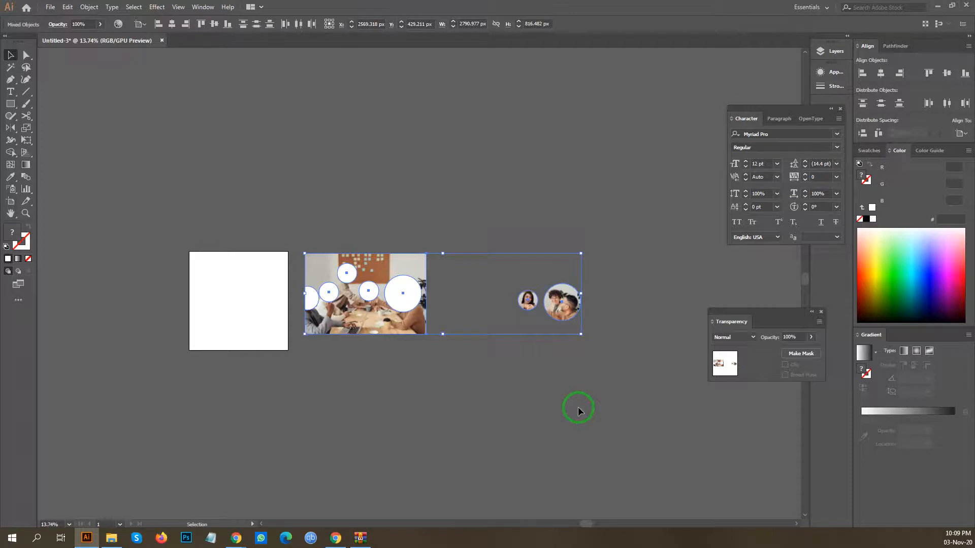
key("Delete")
left_click_drag(217, 309, 342, 313)
left_click_drag(258, 344, 384, 354)
left_click_drag(294, 339, 322, 325)
left_click_drag(418, 310, 330, 323)
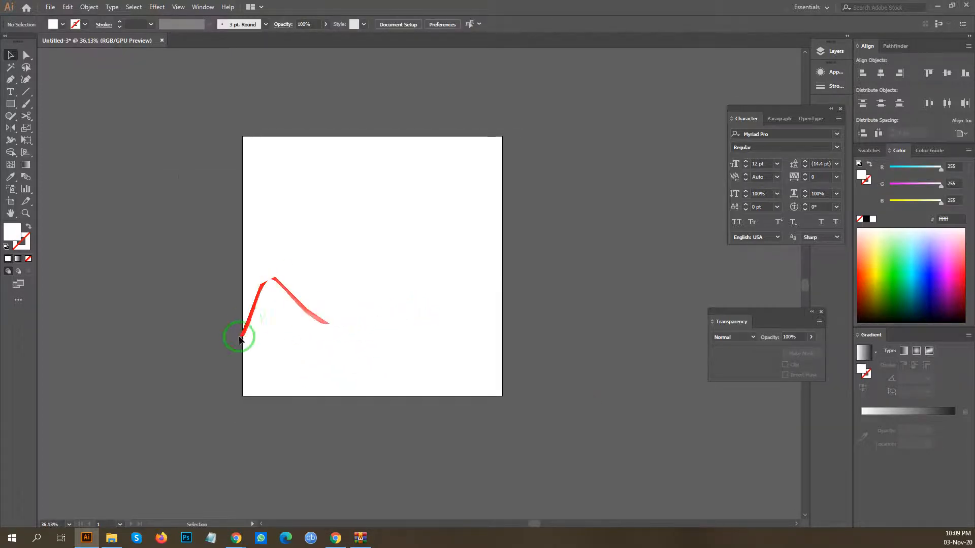
Switch to Chrome and search Google Images for "logo vector".
left_click(113, 539)
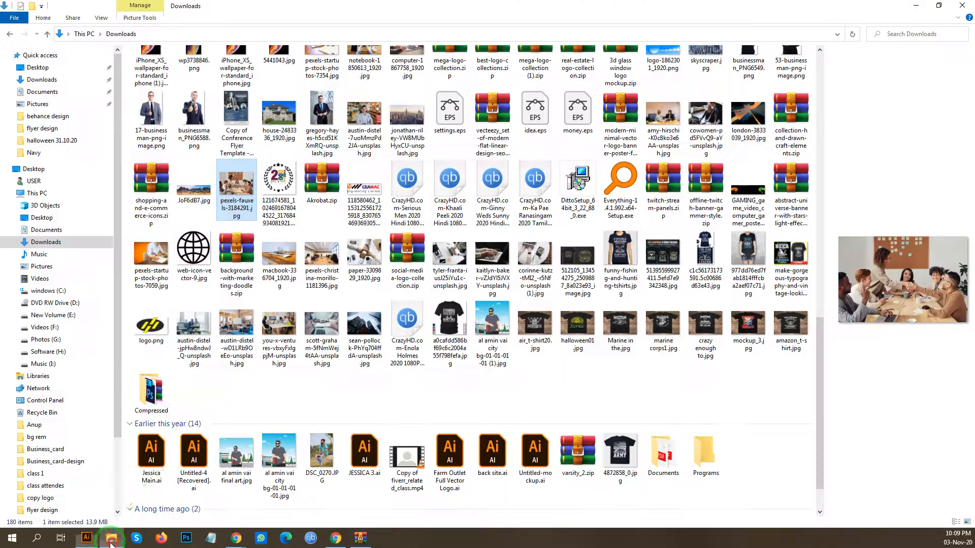
left_click(964, 5)
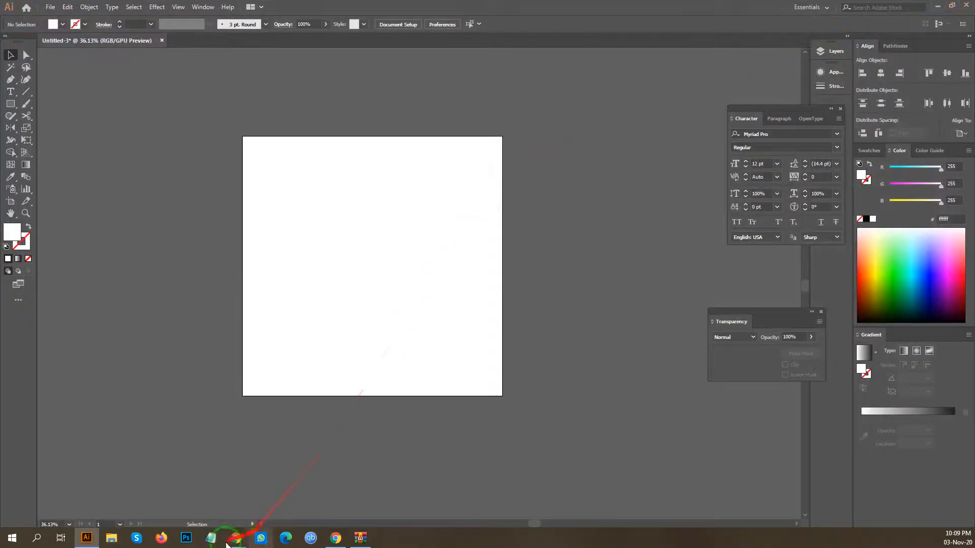
mouse_move(235, 538)
left_click(202, 514)
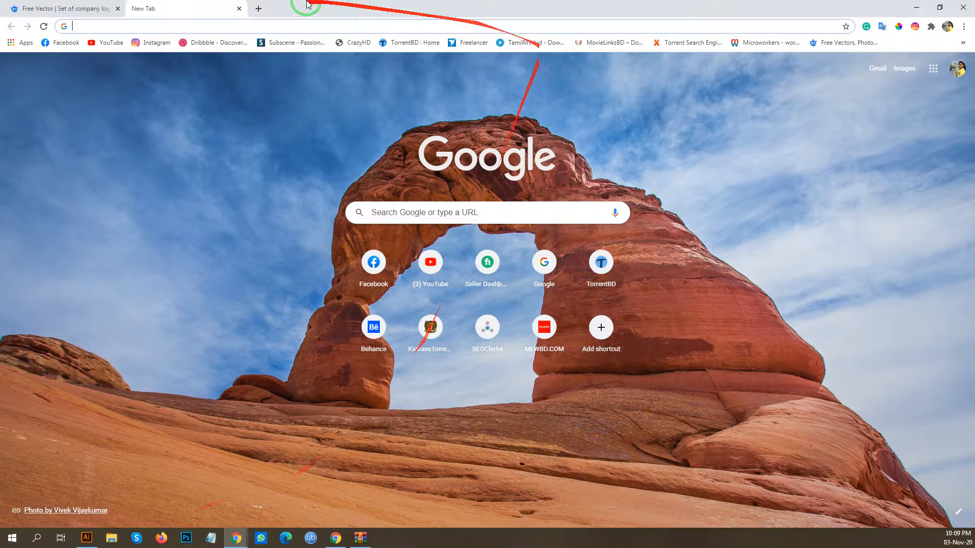
left_click(212, 27)
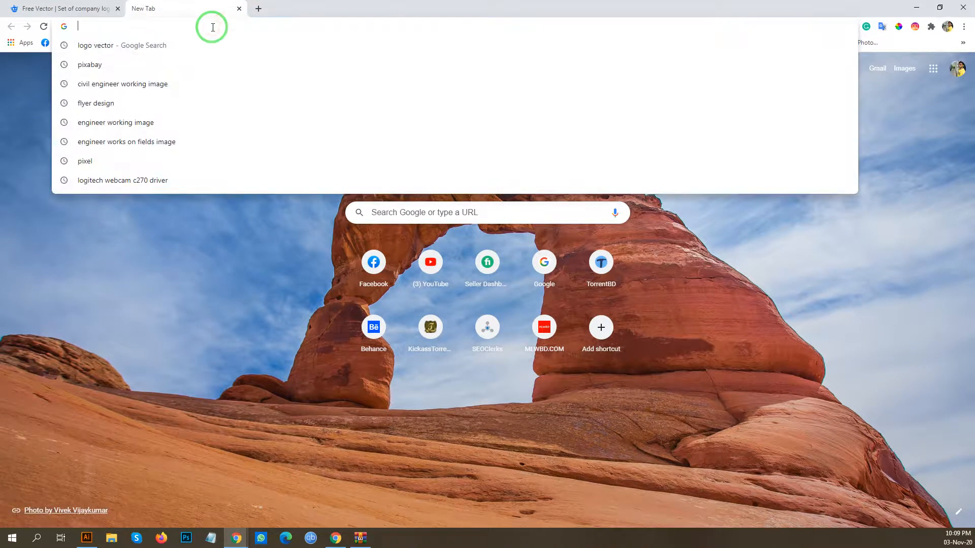
key("Down")
key("Return")
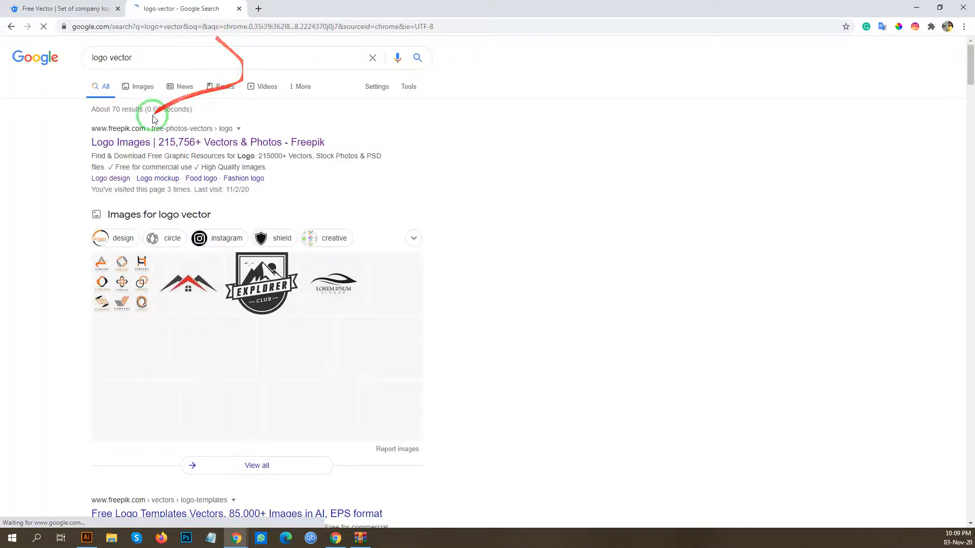
left_click(140, 89)
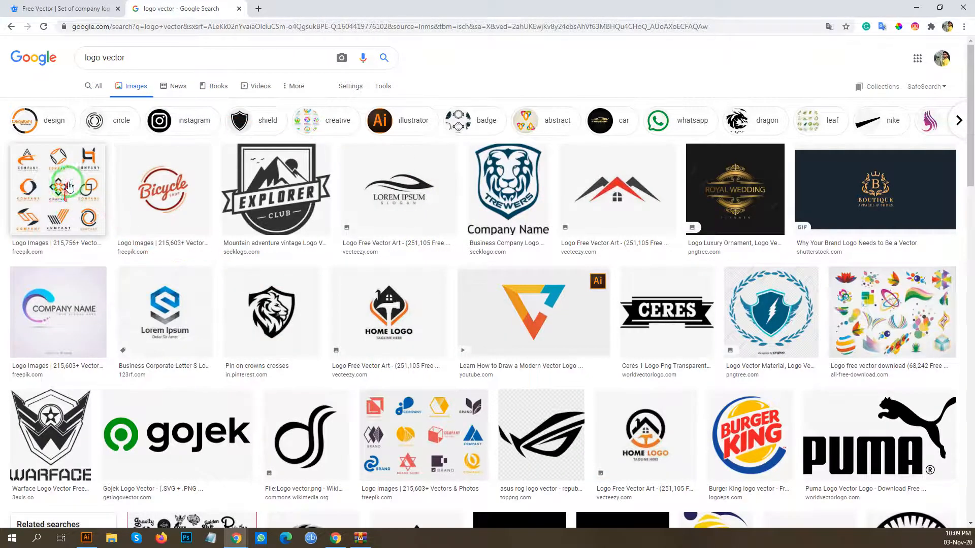
Preview the Trewers lion and Utah Valley Wolverines logos, and filter the image results to large size.
left_click(523, 205)
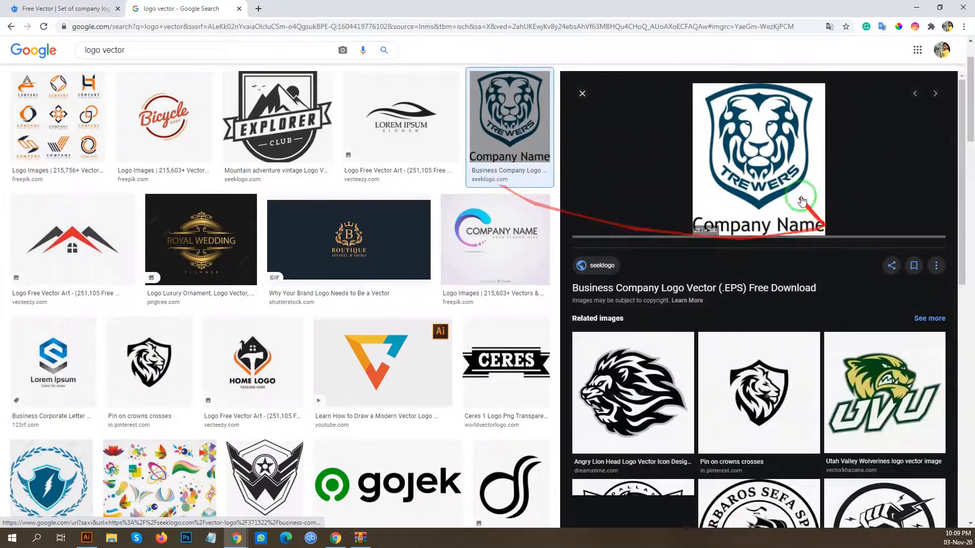
left_click(895, 382)
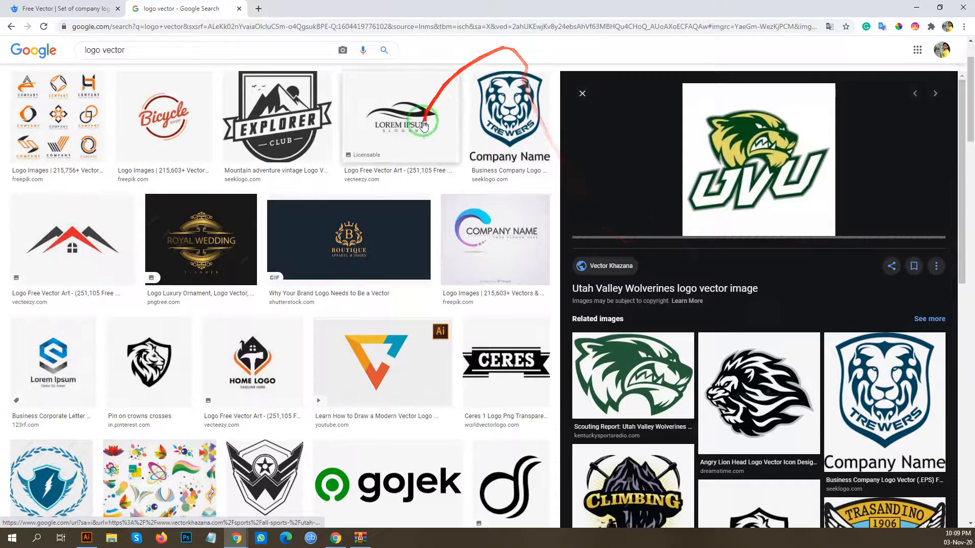
scroll(410, 68, "up", 2)
left_click(382, 86)
left_click(90, 104)
left_click(101, 140)
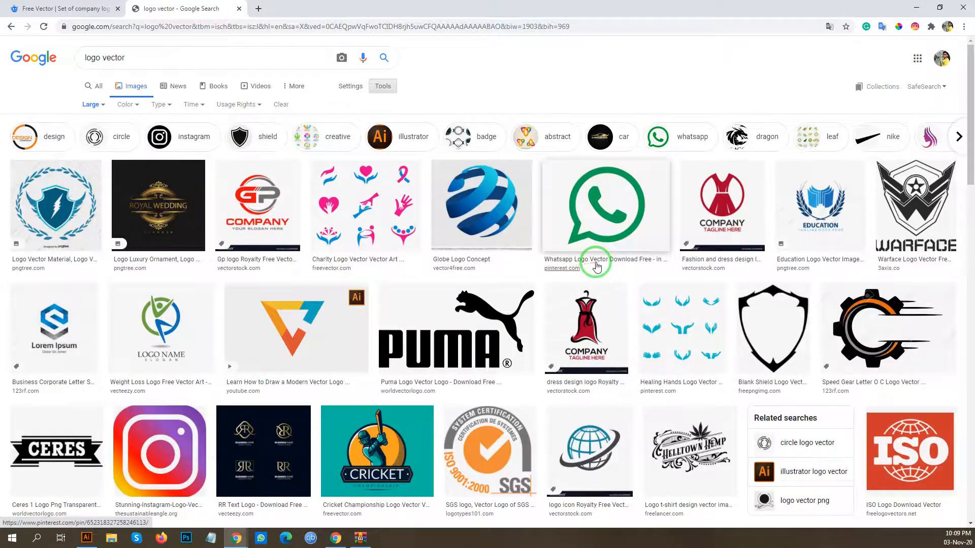
Preview the charity logo set, and copy the image of the blue Education logo from its preview.
left_click(381, 206)
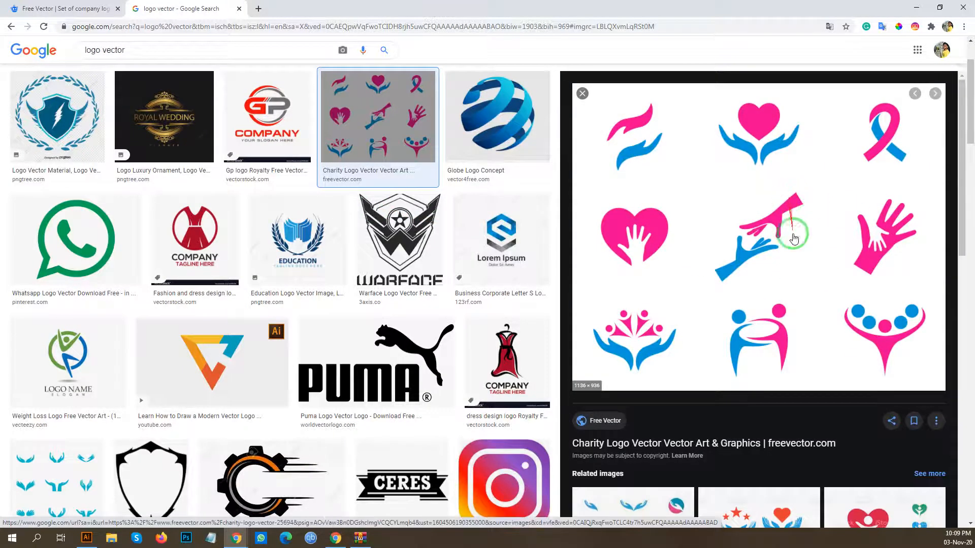
scroll(828, 309, "down", 5)
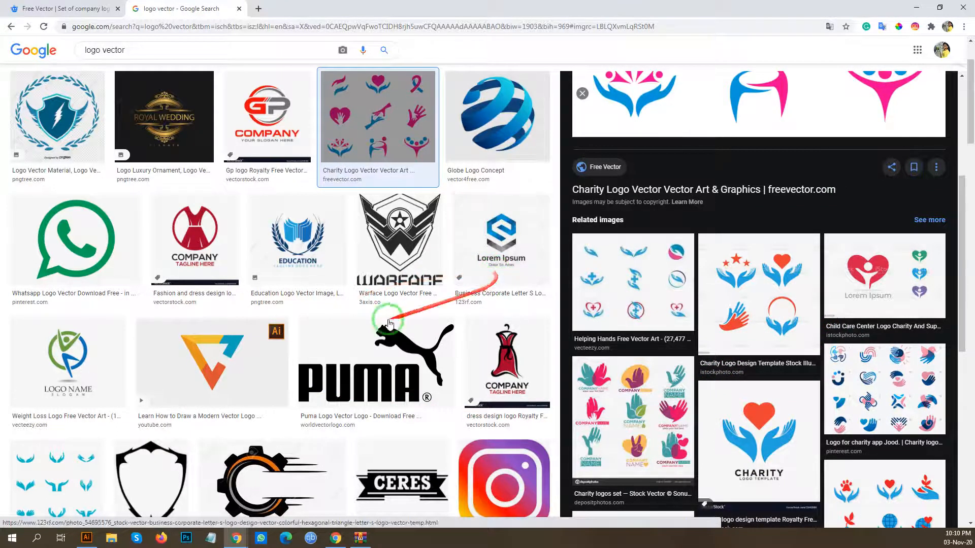
left_click(296, 238)
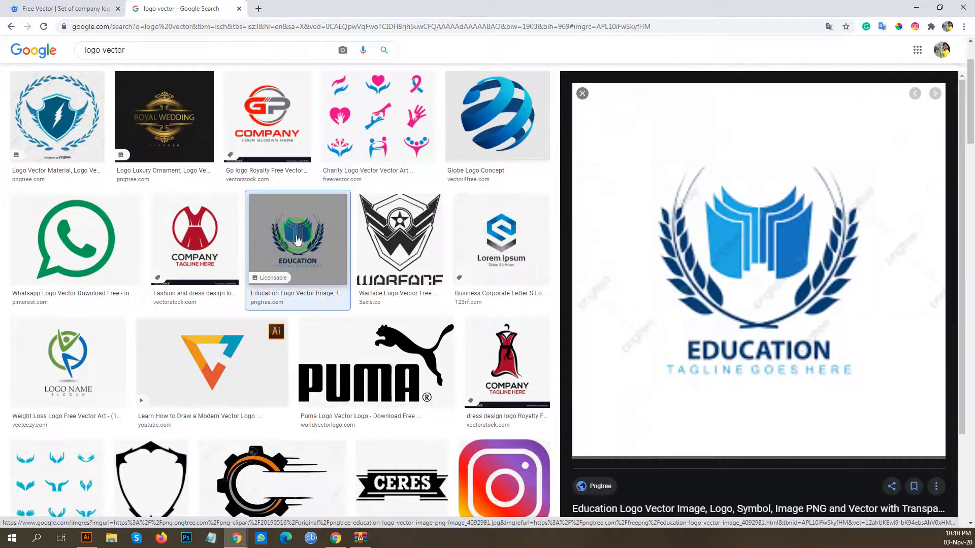
right_click(791, 175)
left_click(844, 276)
Switch to Illustrator, paste the Education logo, and place a duplicate of it beside the first one.
left_click(86, 537)
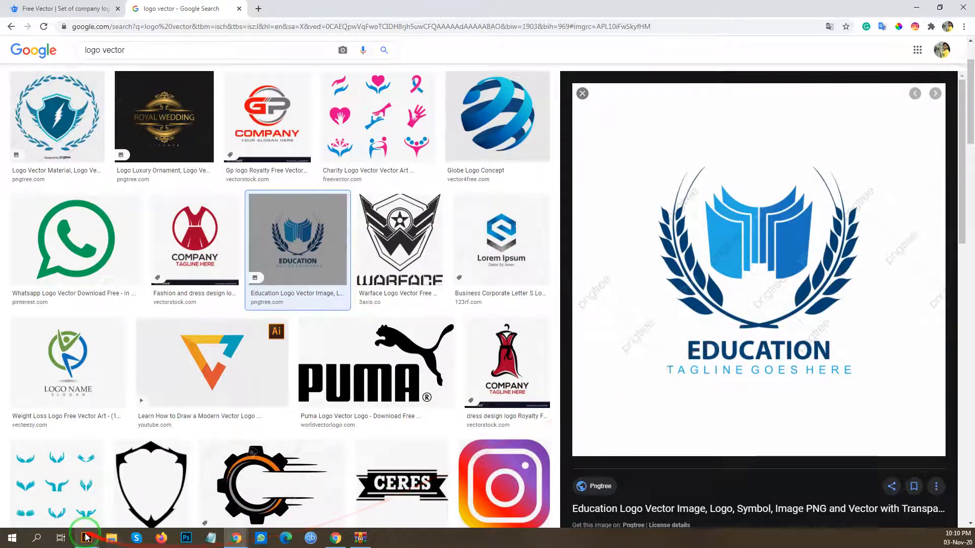
left_click_drag(489, 315, 444, 313)
left_click_drag(511, 297, 399, 313)
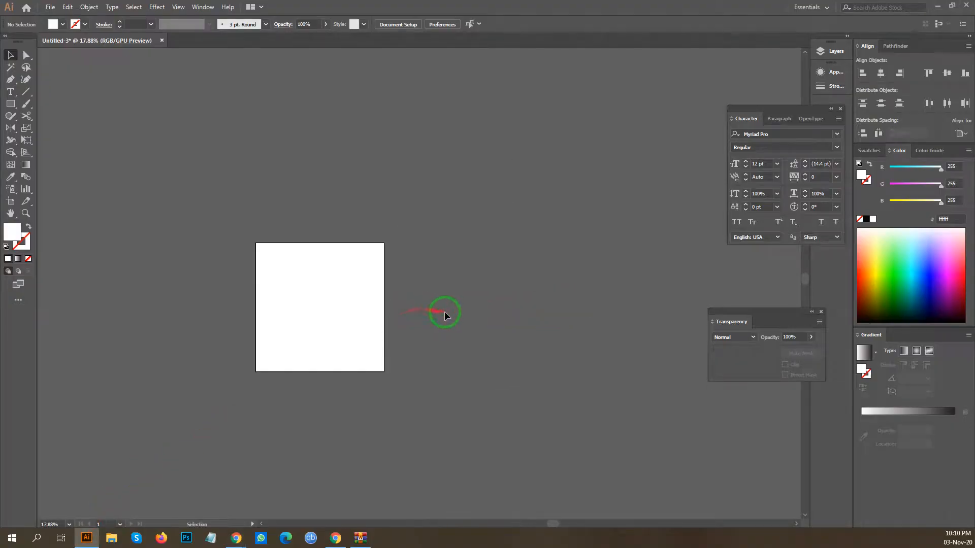
key("ctrl+v")
left_click_drag(533, 318, 555, 315)
left_click_drag(496, 302, 427, 281)
left_click_drag(322, 295, 363, 297)
scroll(359, 324, "up", 1)
left_click_drag(353, 384, 401, 353)
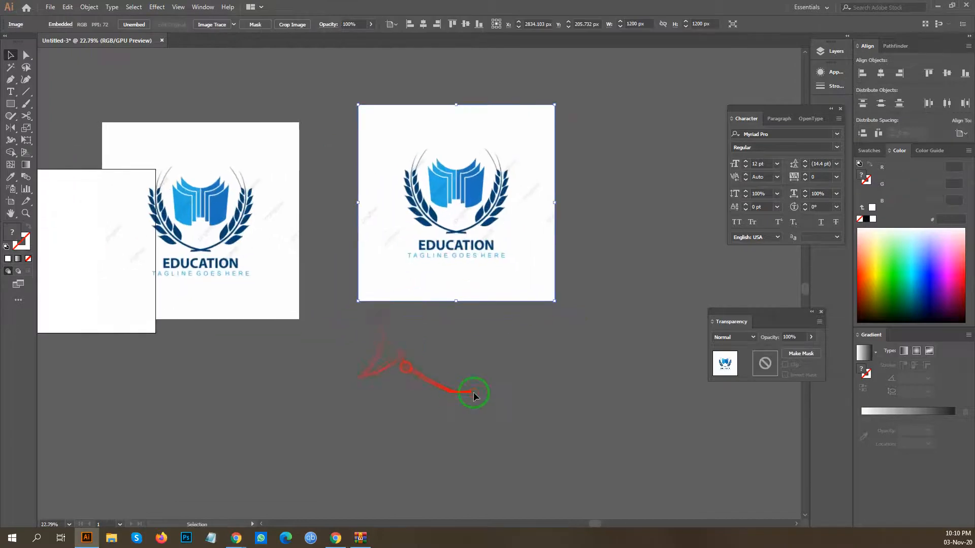
Apply Image Trace with the default preset to the duplicate Education logo.
left_click(215, 27)
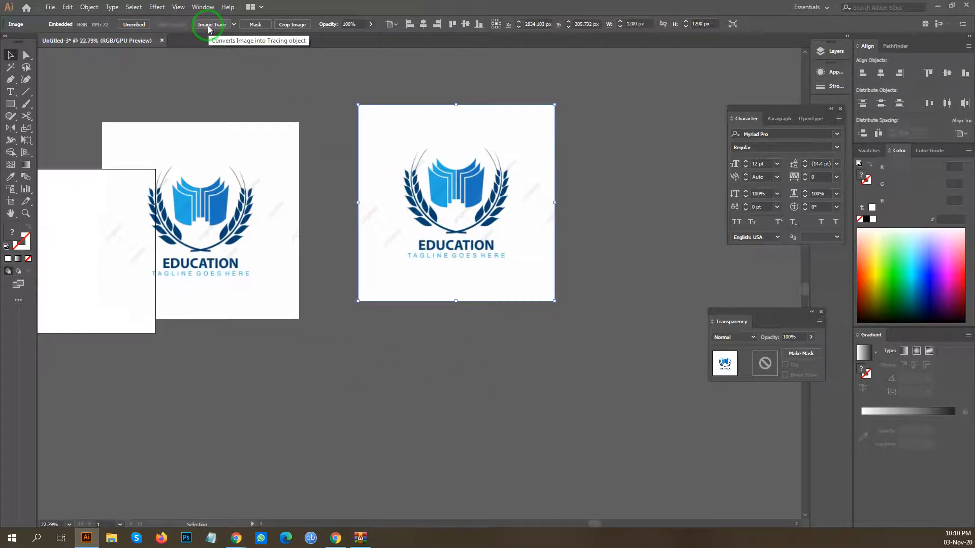
left_click(208, 27)
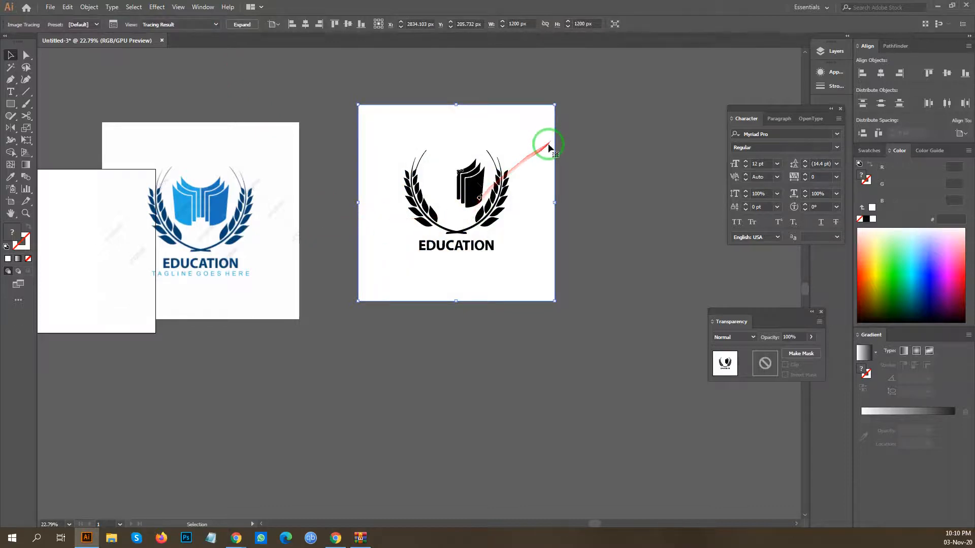
mouse_move(475, 190)
left_mouse_down()
mouse_move(508, 177)
mouse_move(502, 185)
mouse_move(683, 191)
mouse_move(504, 135)
mouse_move(548, 189)
mouse_move(333, 235)
mouse_move(476, 222)
mouse_move(200, 217)
mouse_move(381, 196)
mouse_move(553, 196)
mouse_move(383, 207)
left_mouse_up()
key("space")
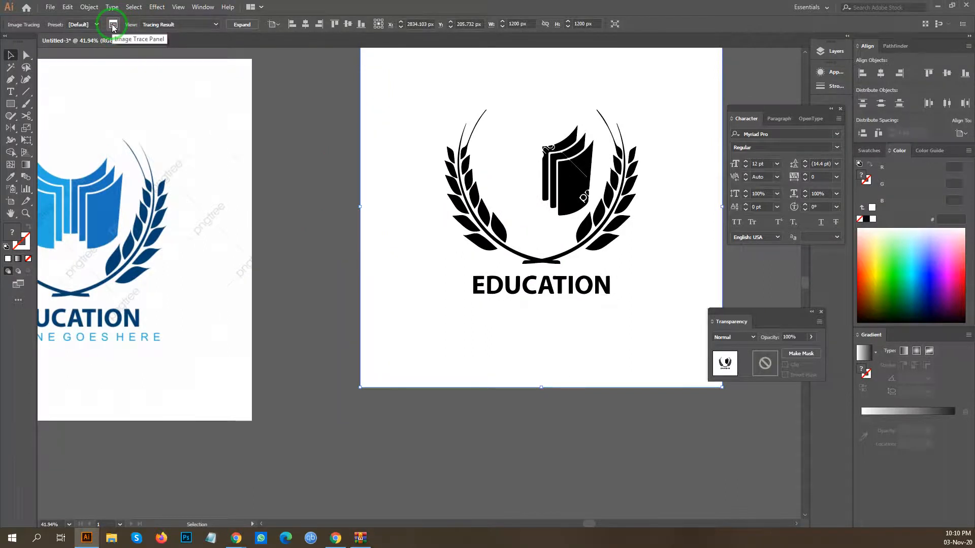
Show the Image Trace settings with the advanced options and set the black-and-white threshold to 152.
left_click(113, 25)
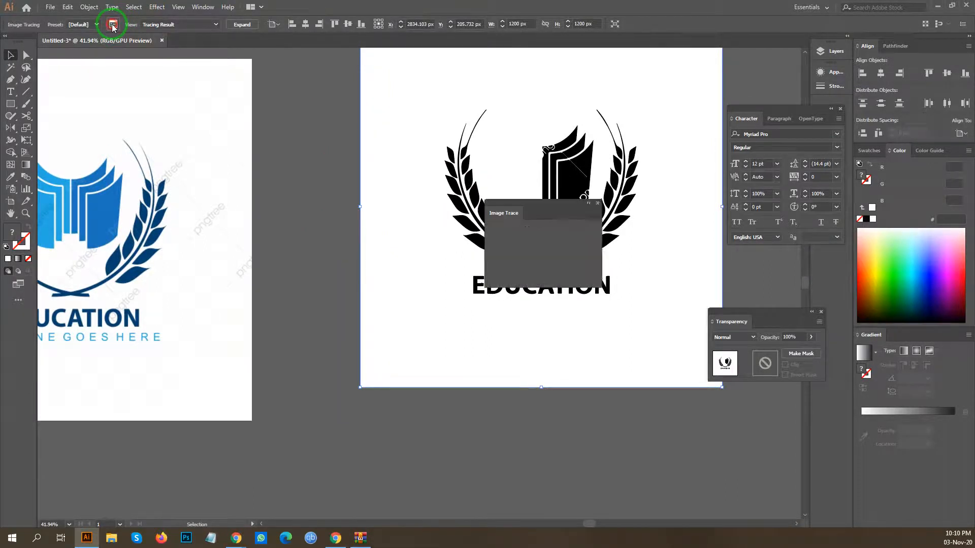
left_click_drag(553, 212, 298, 198)
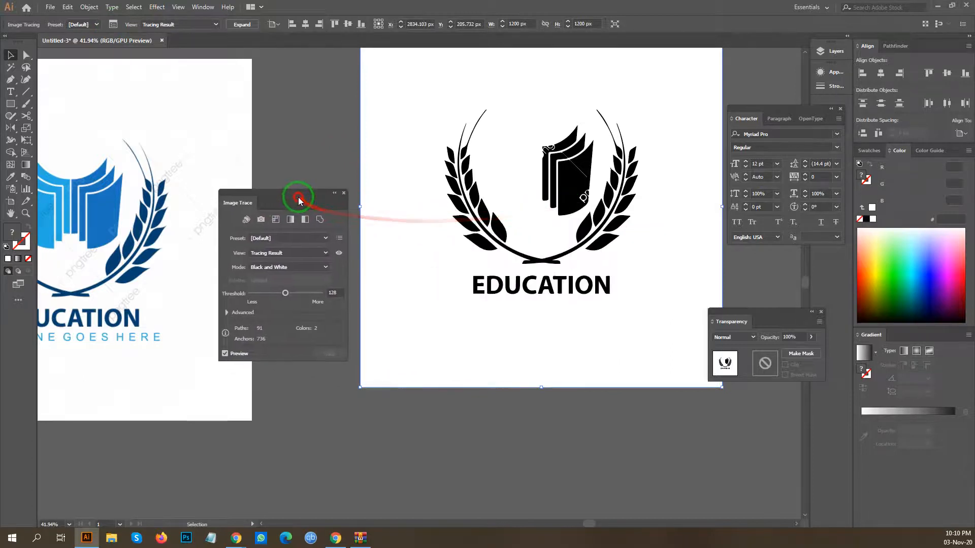
left_click(227, 312)
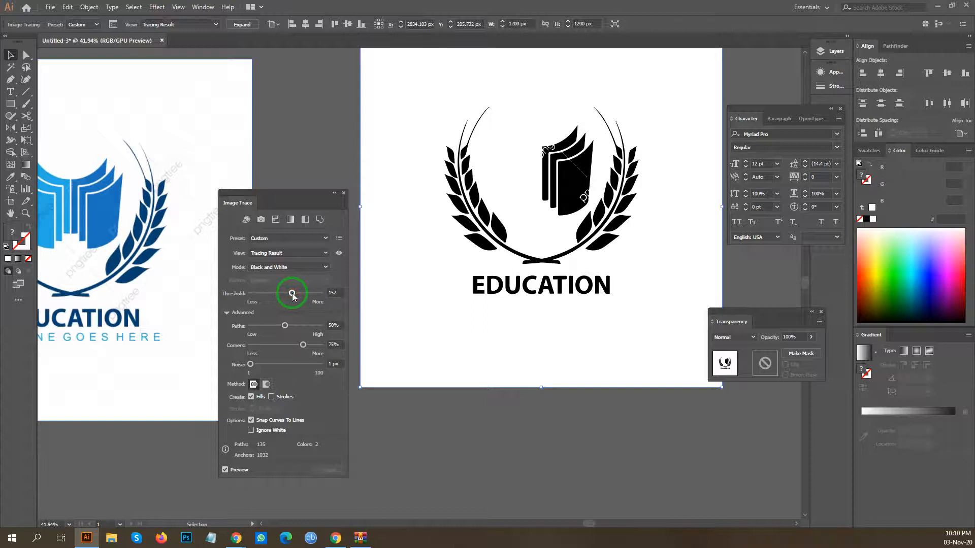
left_click_drag(598, 150, 825, 140)
left_click_drag(628, 166, 392, 212)
left_click_drag(553, 180, 620, 195)
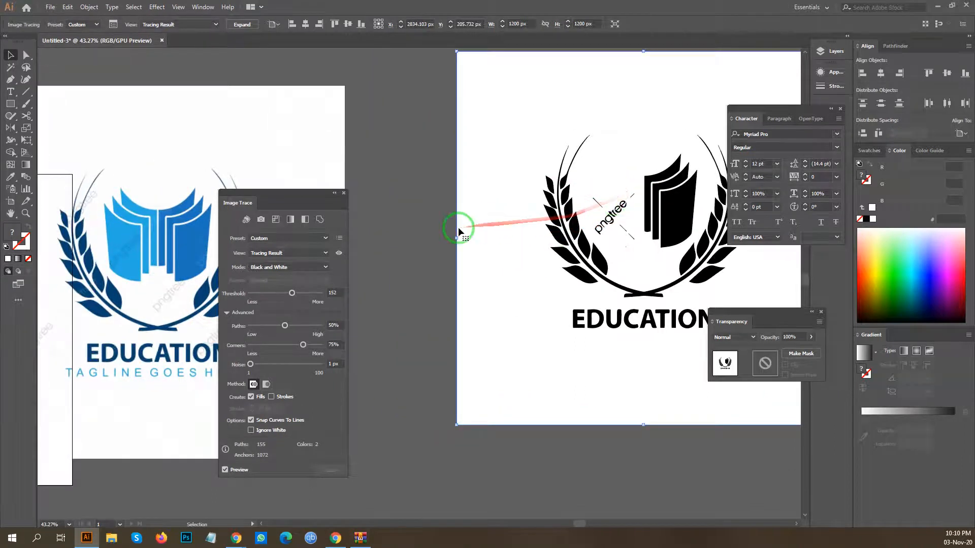
Expand the traced logo, ungroup it, and delete its white background shape.
left_click(258, 24)
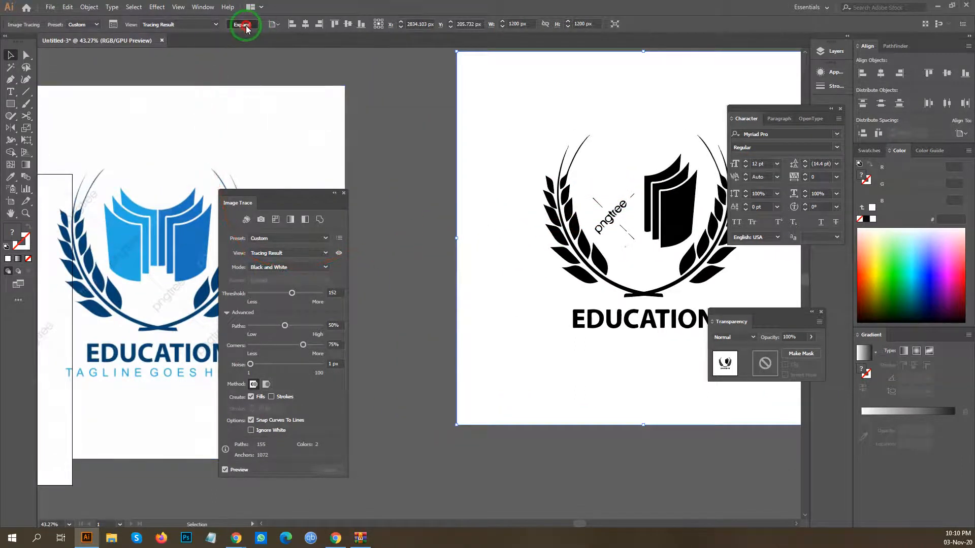
key("ctrl+shift+g")
left_click(407, 263)
left_click_drag(442, 250, 357, 245)
left_click_drag(431, 269, 435, 381)
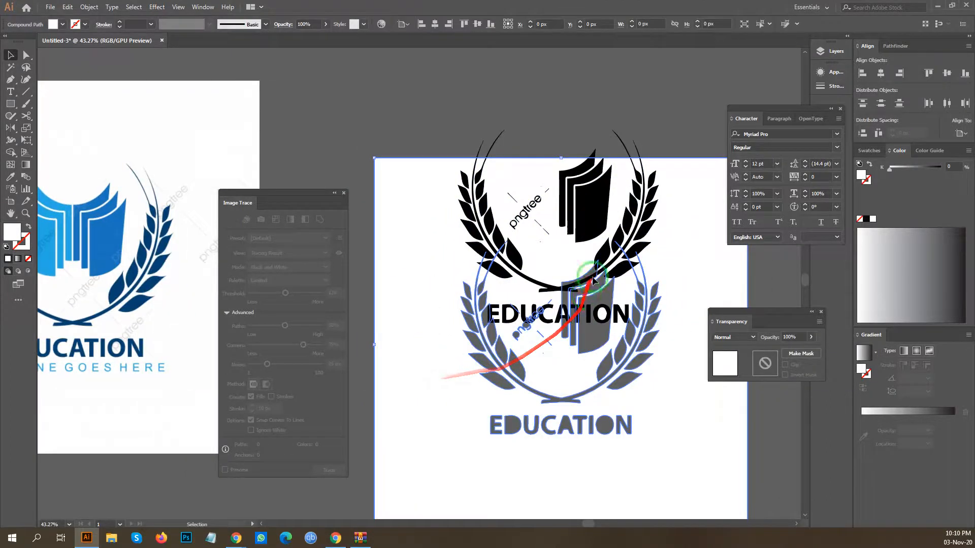
key("Delete")
Delete the pngtree watermark letters, diagonal lines and stray specks inside the wreath of the traced logo.
left_click(554, 232)
left_click_drag(540, 197, 794, 233)
mouse_move(600, 406)
left_mouse_down()
mouse_move(476, 232)
mouse_move(461, 113)
mouse_move(401, 227)
left_mouse_up()
key("Delete")
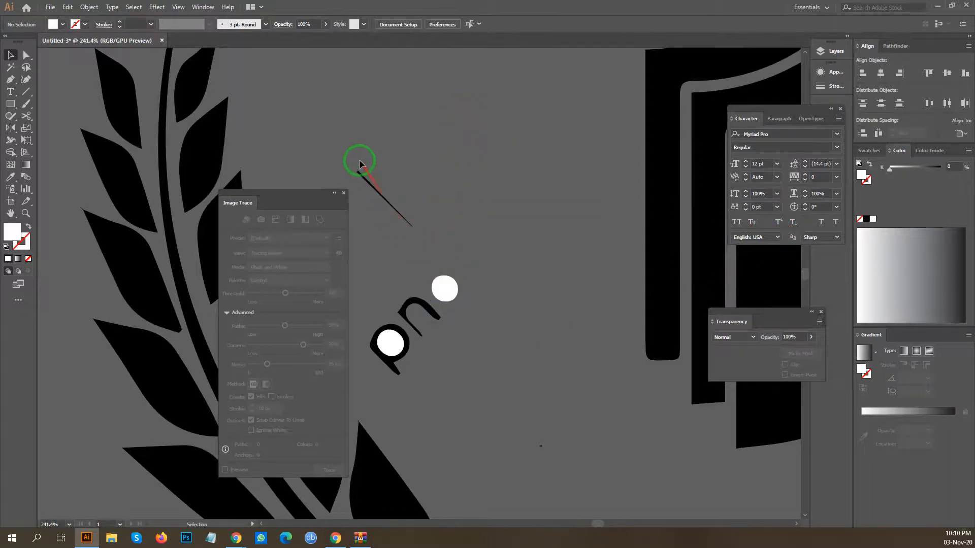
left_click_drag(527, 438, 421, 366)
left_click_drag(376, 247, 376, 244)
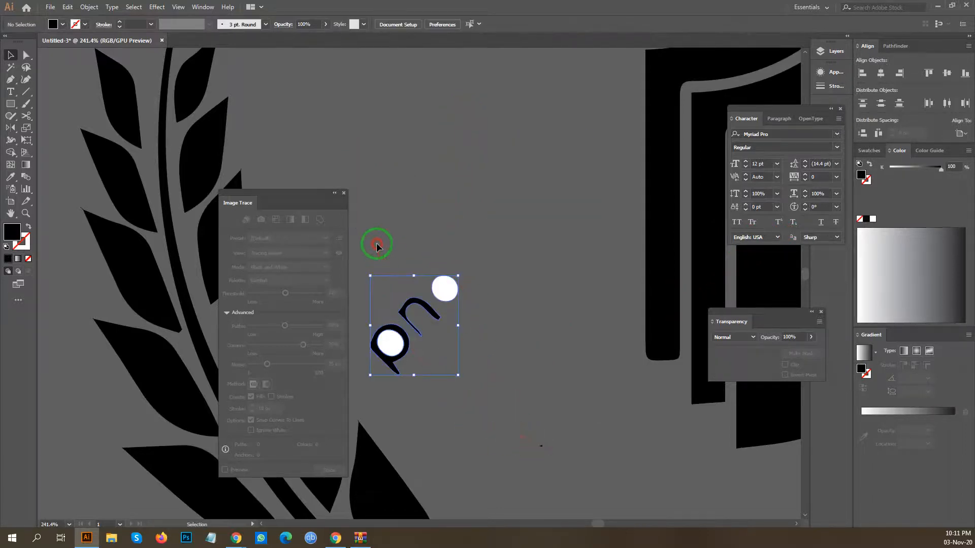
key("Delete")
left_click_drag(503, 304, 587, 470)
key("Delete")
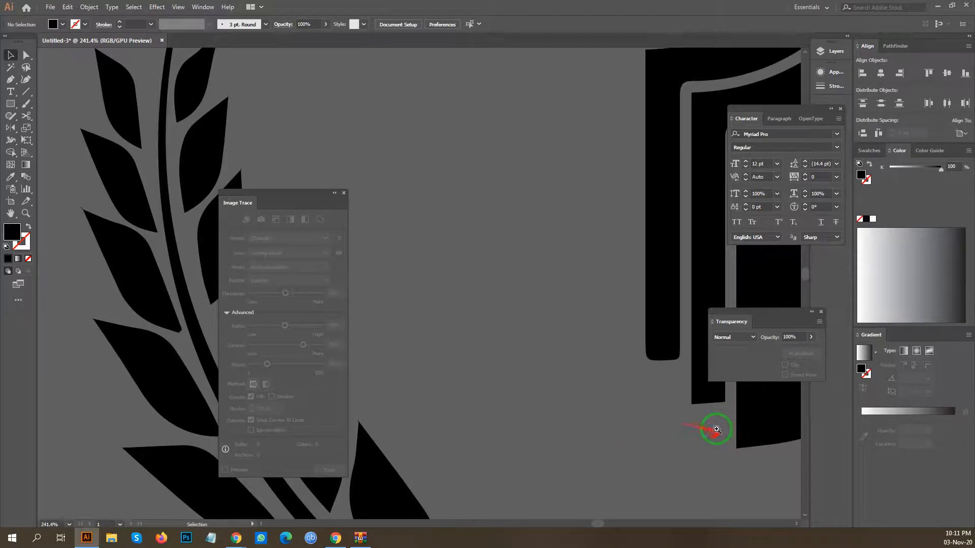
Compare the cleaned black trace with the original blue Education logo, checking its book, wreath and watermark up close.
left_click_drag(715, 428, 558, 387)
left_click_drag(640, 397, 529, 198)
left_click_drag(593, 205, 528, 200)
scroll(607, 353, "down", 3)
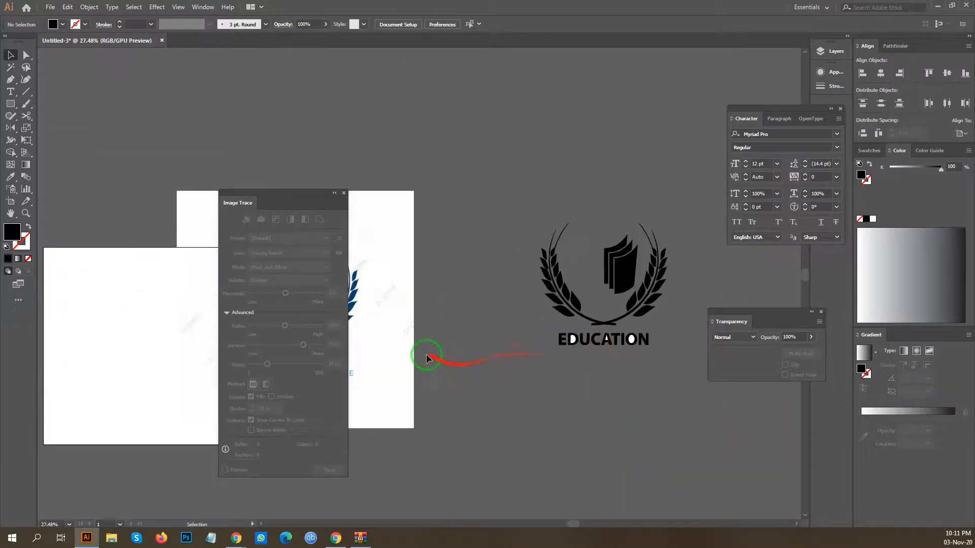
left_click_drag(424, 354, 668, 320)
scroll(618, 328, "up", 4)
scroll(500, 320, "down", 2)
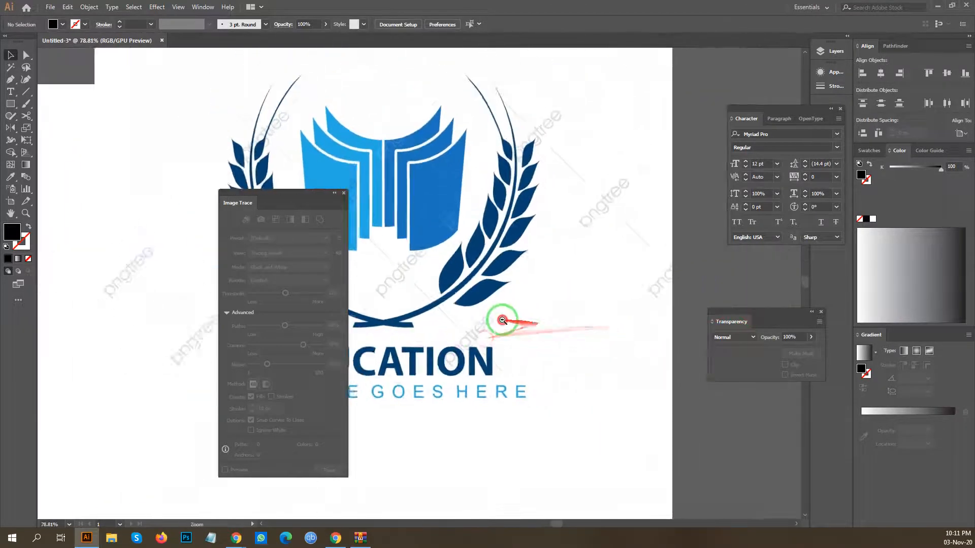
scroll(577, 283, "down", 2)
scroll(583, 332, "up", 5)
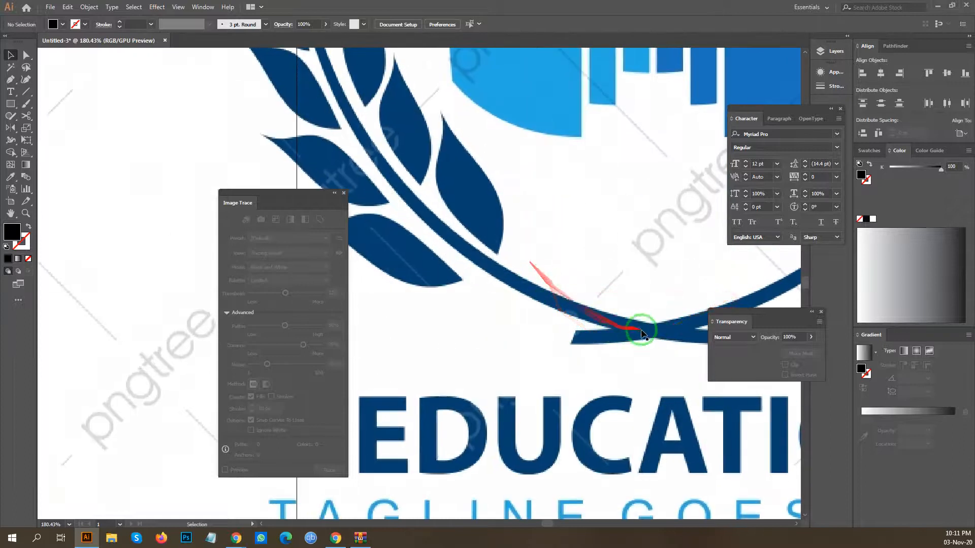
scroll(663, 294, "down", 5)
left_click_drag(701, 305, 448, 305)
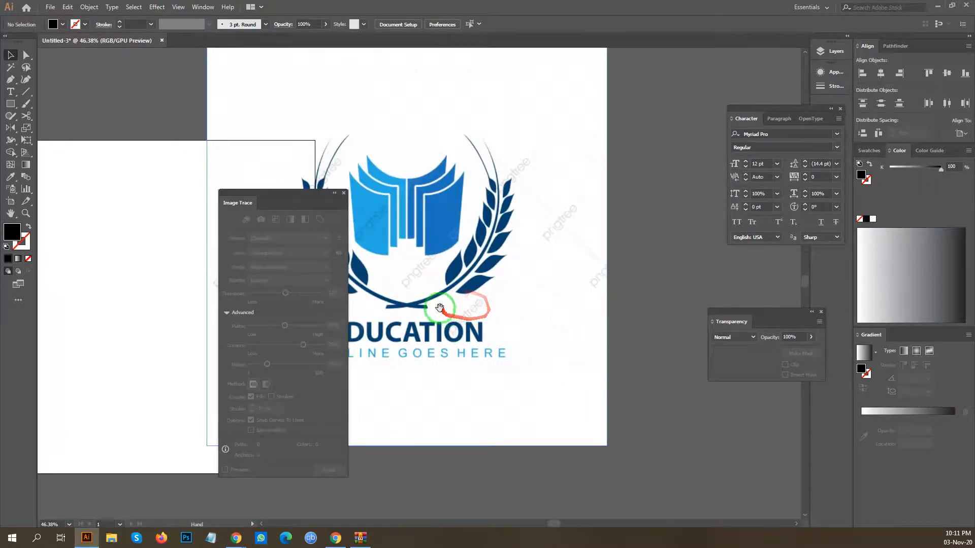
scroll(460, 297, "up", 4)
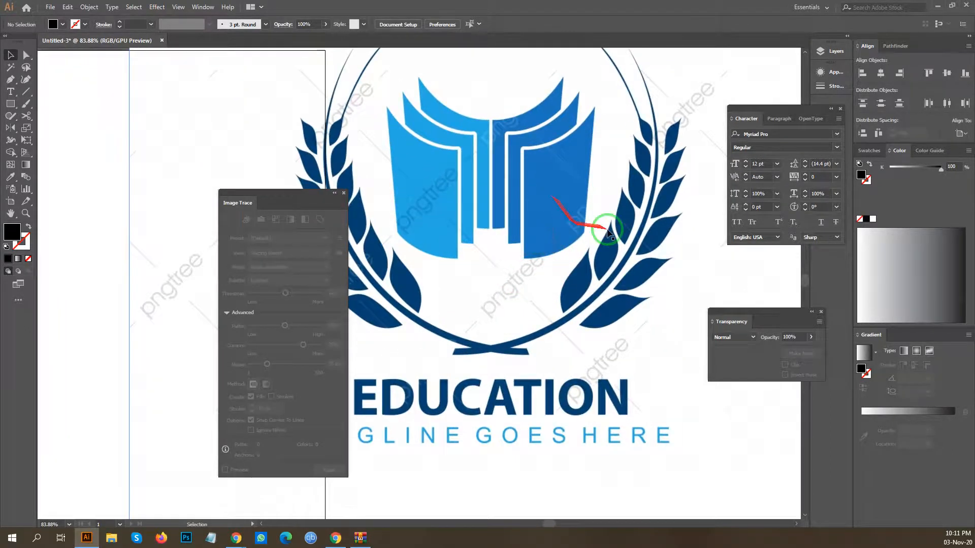
scroll(577, 229, "down", 6)
left_click_drag(620, 239, 505, 235)
mouse_move(583, 265)
left_mouse_down()
mouse_move(506, 274)
mouse_move(459, 264)
left_mouse_up()
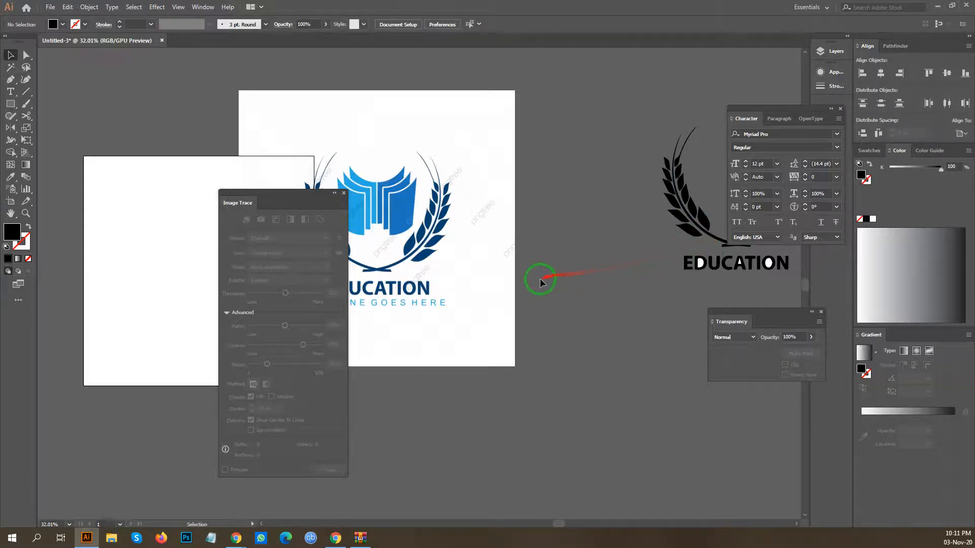
left_click_drag(627, 274, 470, 285)
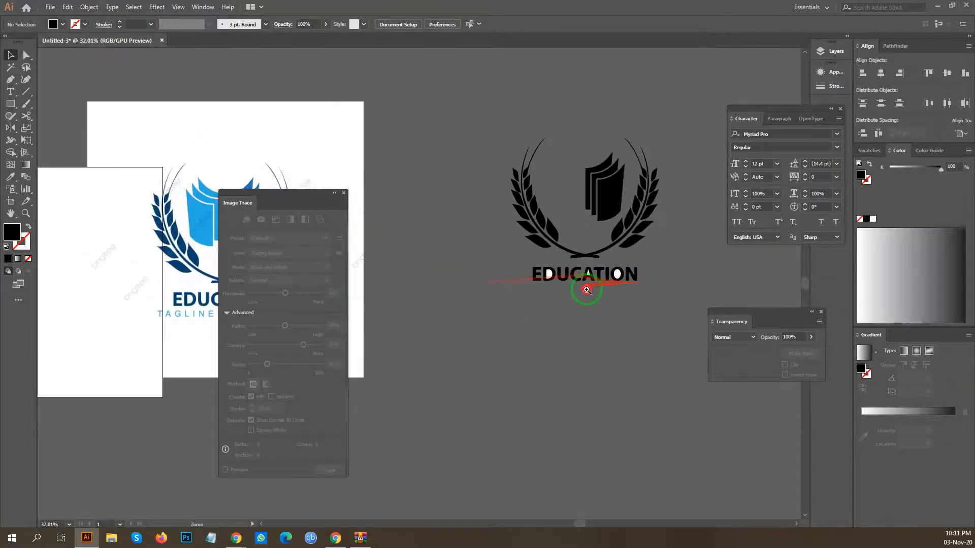
Delete the EDUCATION lettering beneath the wreath of the traced logo.
left_click_drag(583, 289, 758, 305)
left_click_drag(667, 356, 531, 402)
left_click_drag(651, 382, 533, 365)
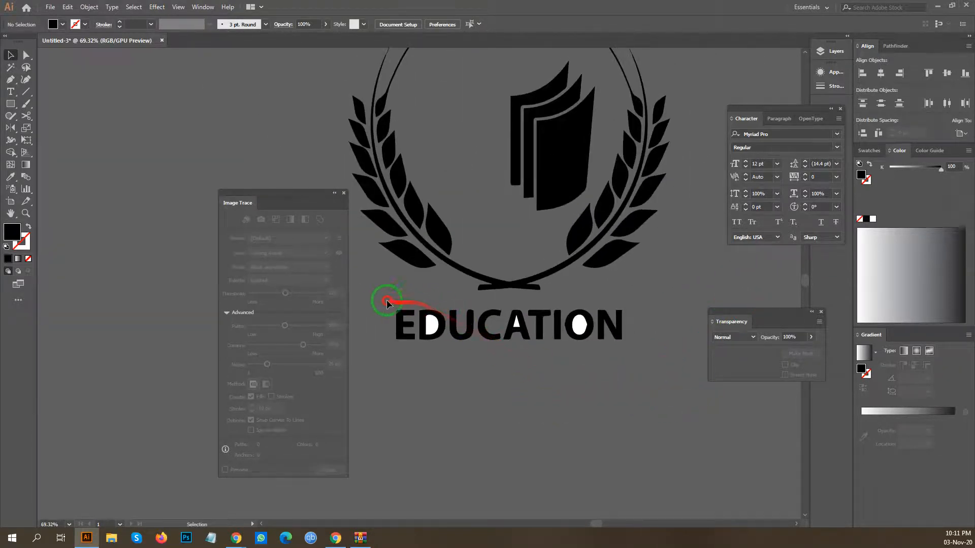
left_click_drag(364, 304, 437, 355)
key("Delete")
left_click_drag(654, 367, 721, 348)
left_click_drag(709, 295, 647, 317)
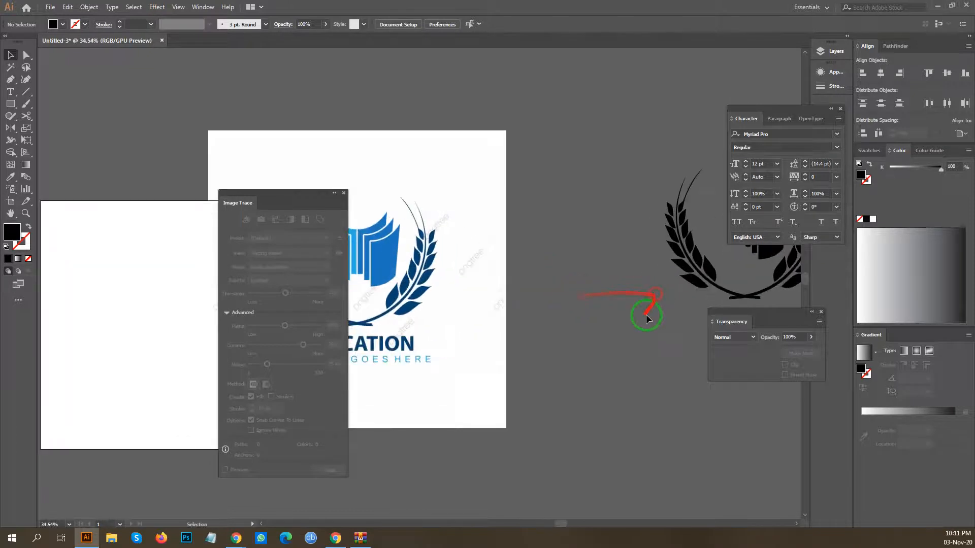
Undo the cleanup, expansion and Image Trace so the duplicate Education logo is the original colour image again.
key("ctrl+z")
key("ctrl+z")
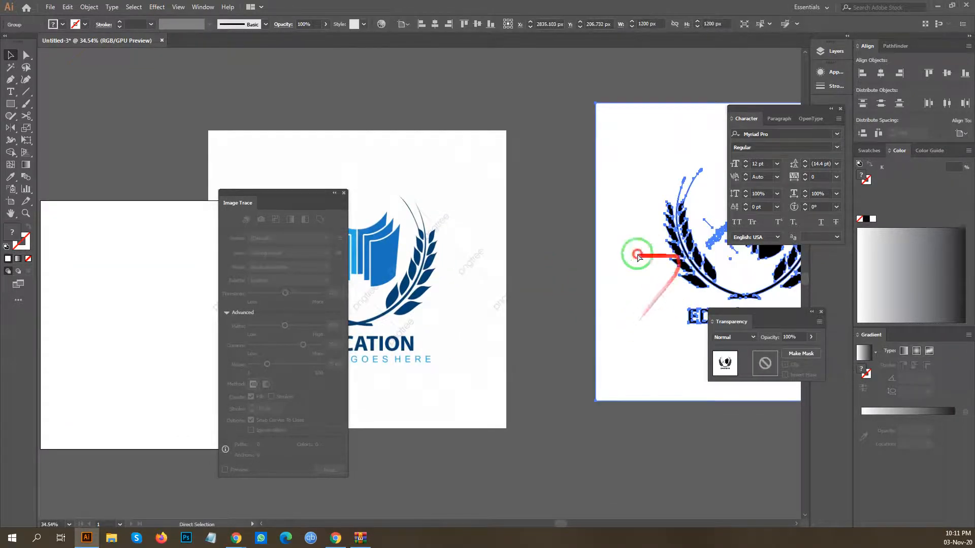
key("ctrl+z")
left_click_drag(699, 252, 533, 280)
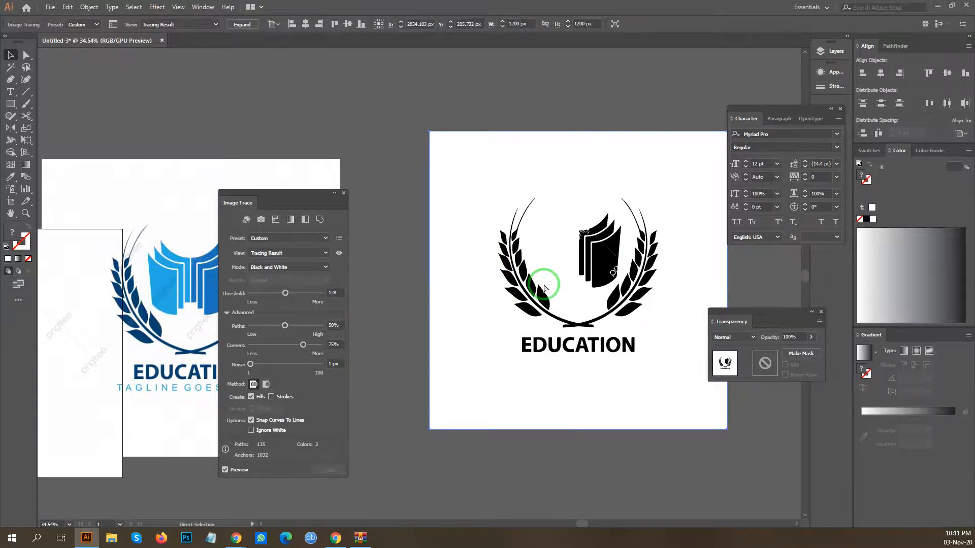
key("ctrl+z")
mouse_move(500, 274)
left_mouse_down()
mouse_move(520, 274)
mouse_move(491, 280)
left_mouse_up()
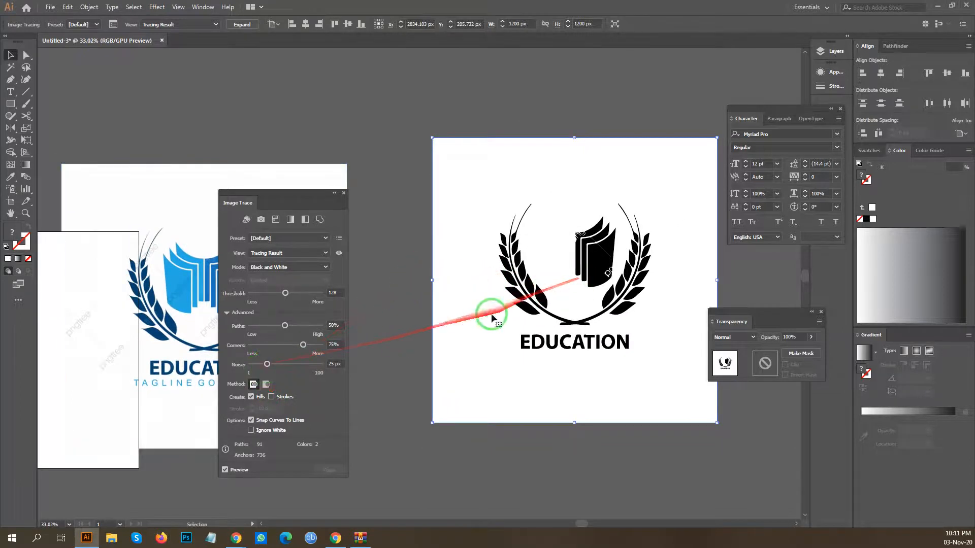
left_click(246, 24)
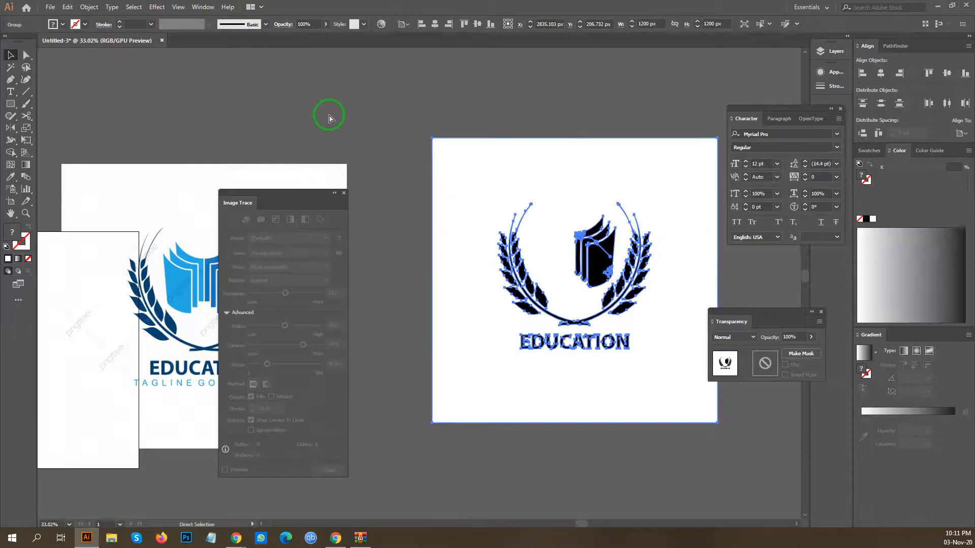
key("ctrl+z")
key("ctrl+z")
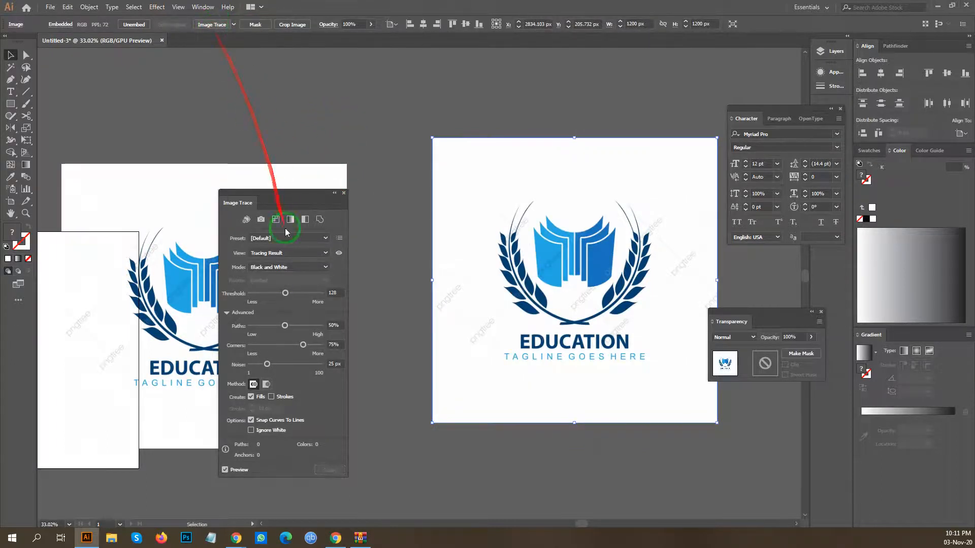
Trace the duplicate logo in black and white with noise at 1 px and threshold at 213.
left_click(266, 365)
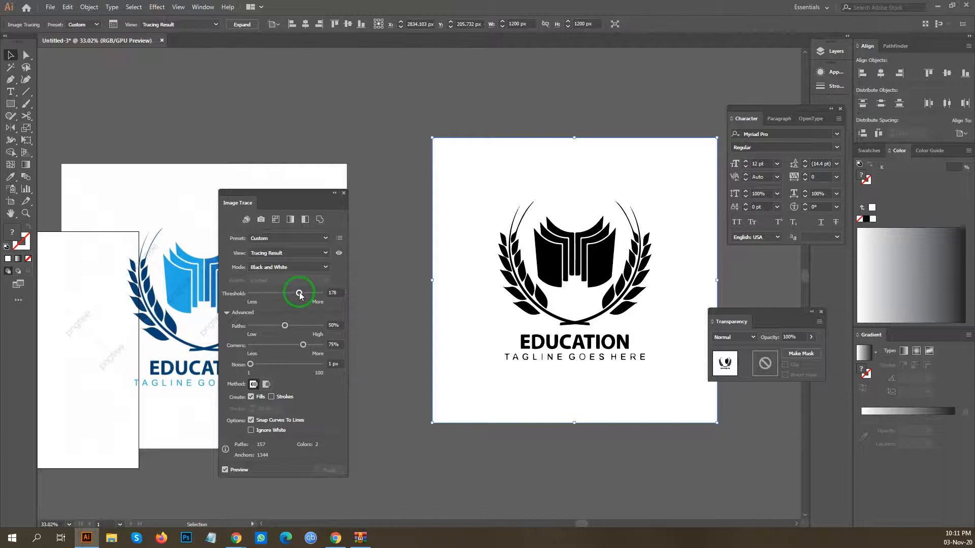
scroll(644, 259, "up", 5)
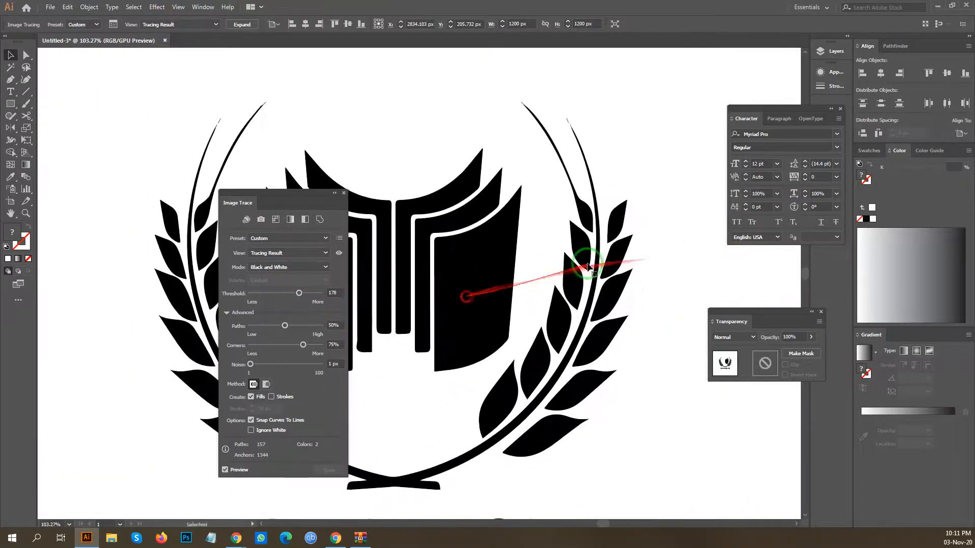
scroll(490, 293, "down", 3)
left_click_drag(295, 192, 208, 141)
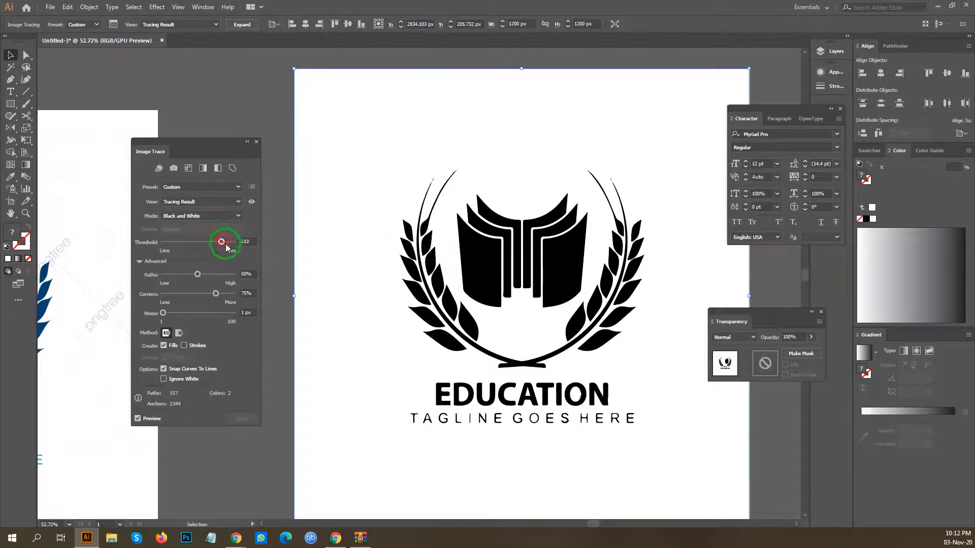
mouse_move(408, 228)
left_mouse_down()
mouse_move(498, 212)
mouse_move(407, 244)
mouse_move(511, 276)
mouse_move(563, 263)
mouse_move(550, 255)
mouse_move(408, 276)
left_mouse_up()
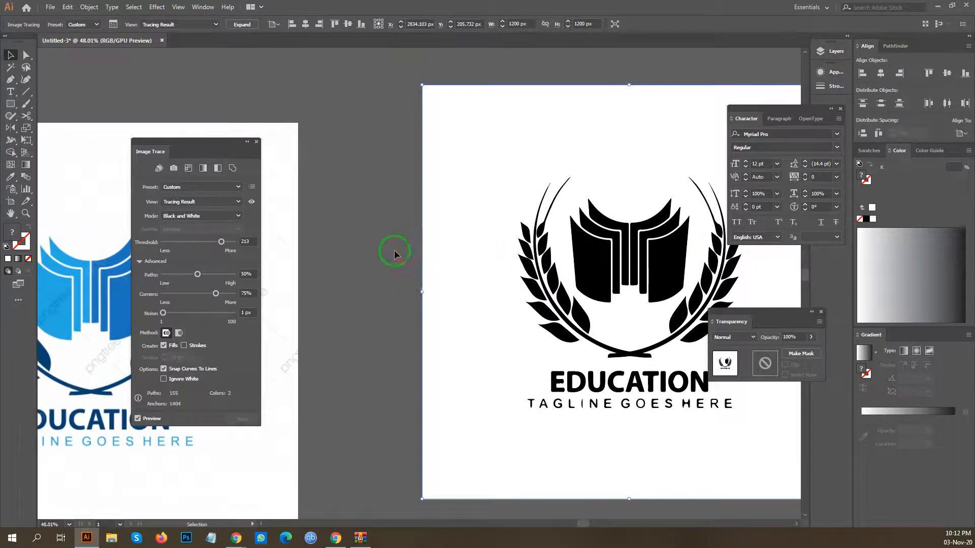
left_click_drag(526, 244, 414, 232)
scroll(457, 214, "up", 1)
Expand and ungroup the new trace, deleting its white background together with the EDUCATION text and tagline.
left_click(246, 24)
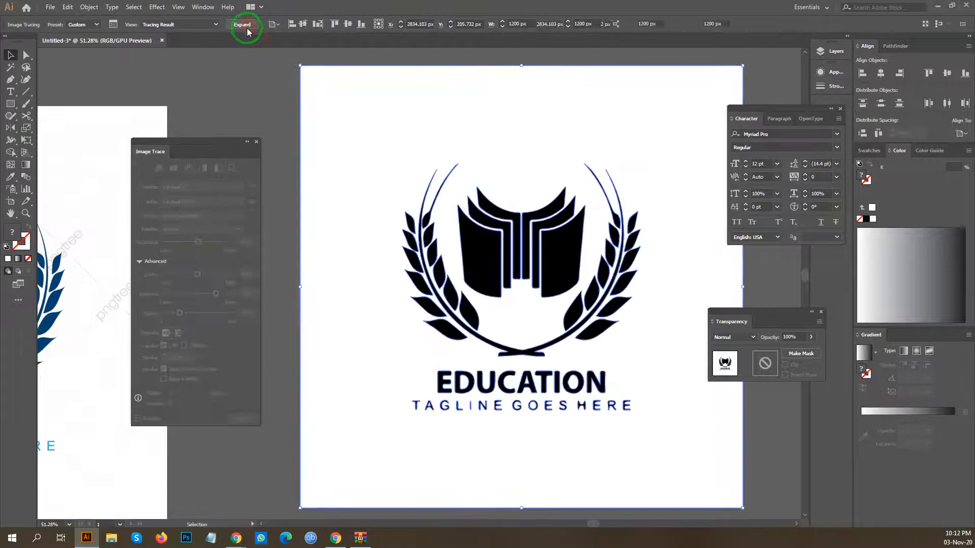
key("ctrl+shift+g")
left_click(261, 99)
left_click_drag(374, 144, 343, 151)
key("Delete")
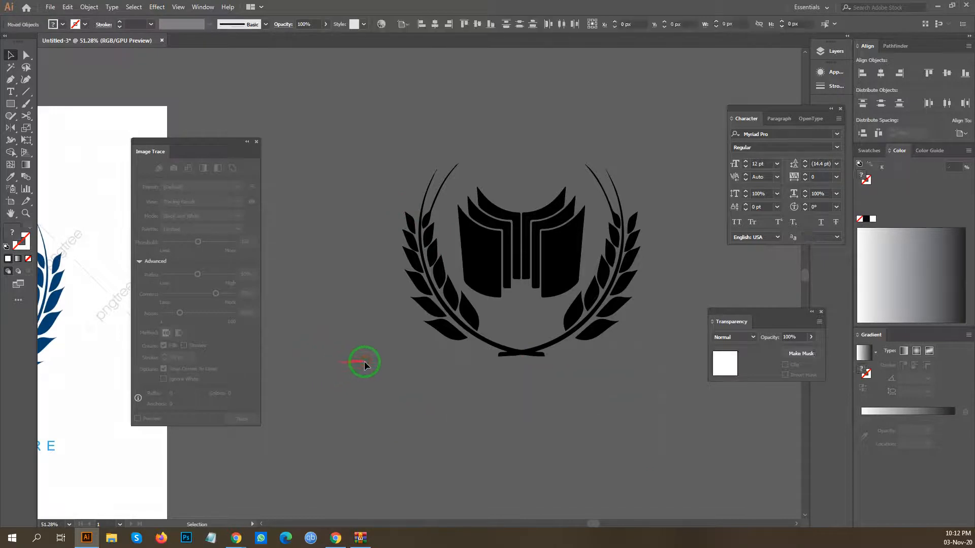
Fill the right half of the traced book with the darker blue sampled from the original logo's right pages.
scroll(544, 390, "down", 3)
left_click_drag(427, 387, 582, 341)
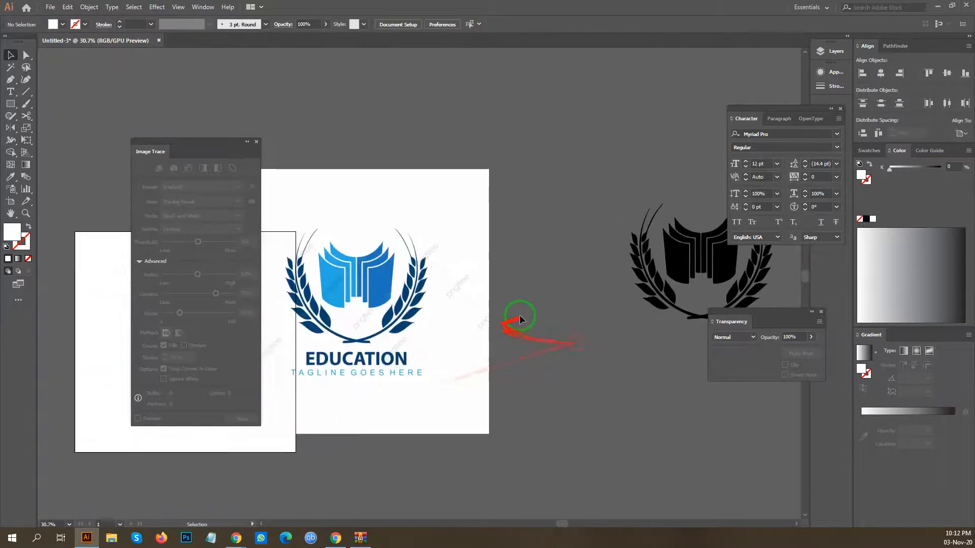
left_click(720, 250)
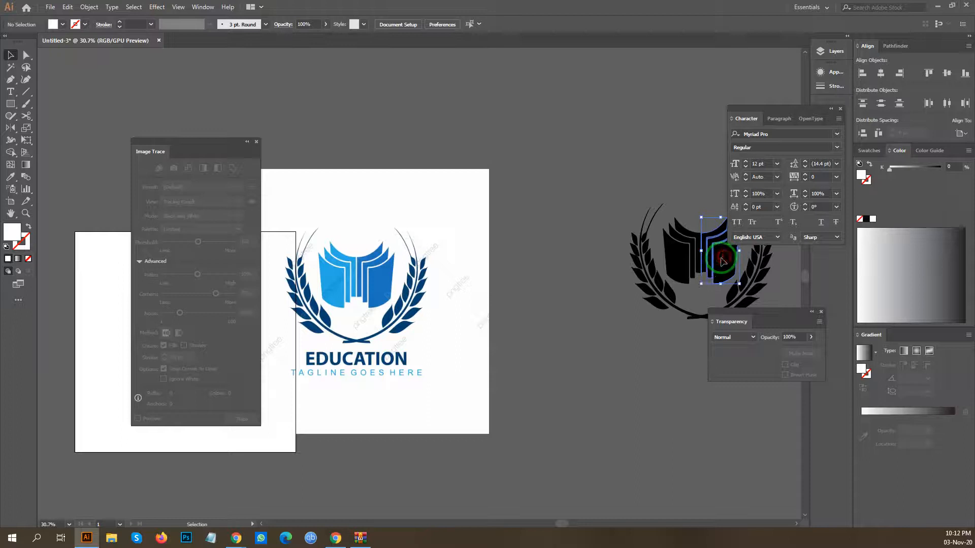
key("i")
left_click(384, 277)
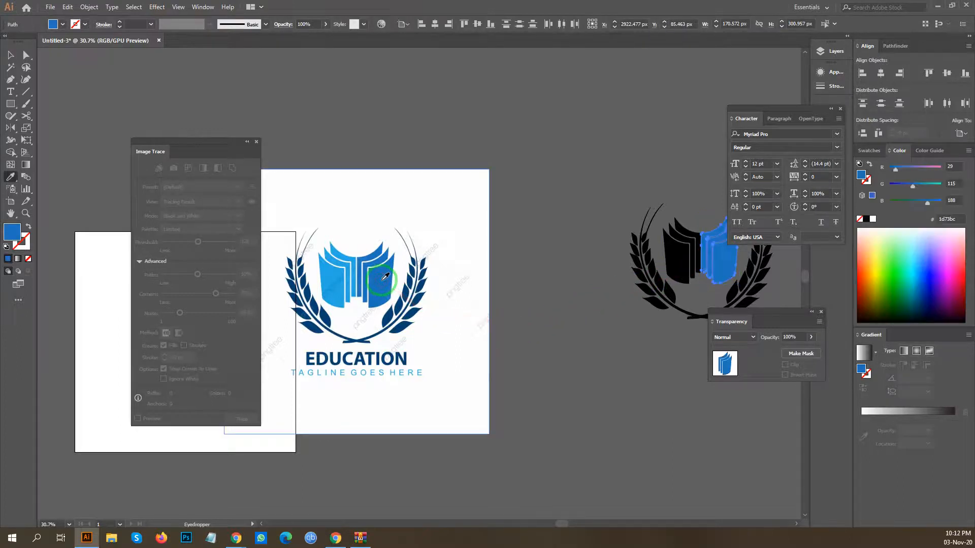
key("v")
left_click(626, 376)
left_click_drag(635, 383, 601, 378)
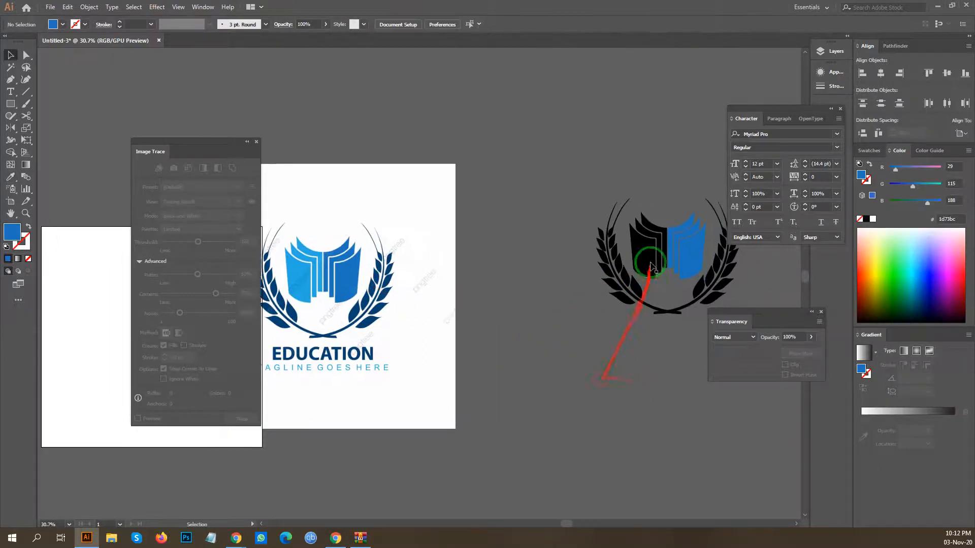
Fill the left half of the traced book with the lighter blue sampled from the original logo's left pages.
left_click(639, 240)
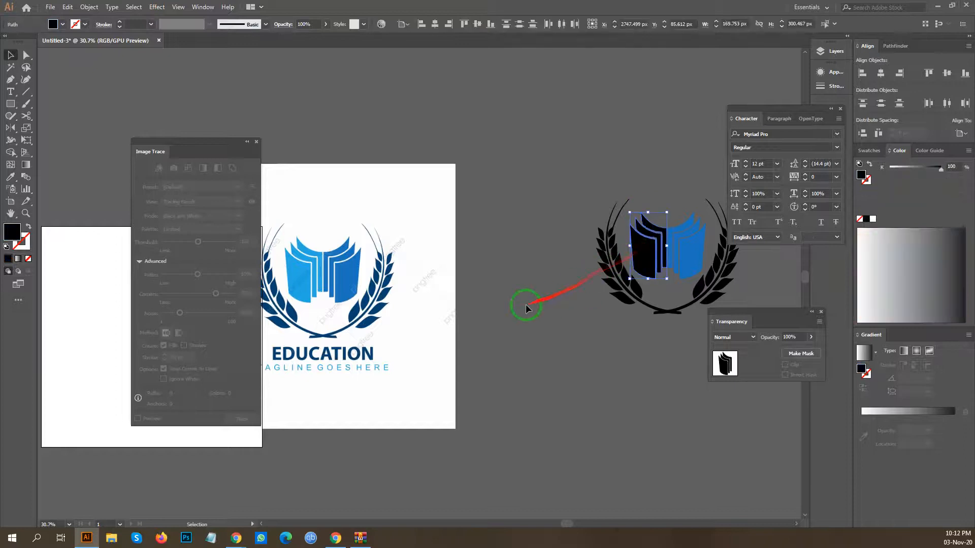
key("i")
left_click(312, 278)
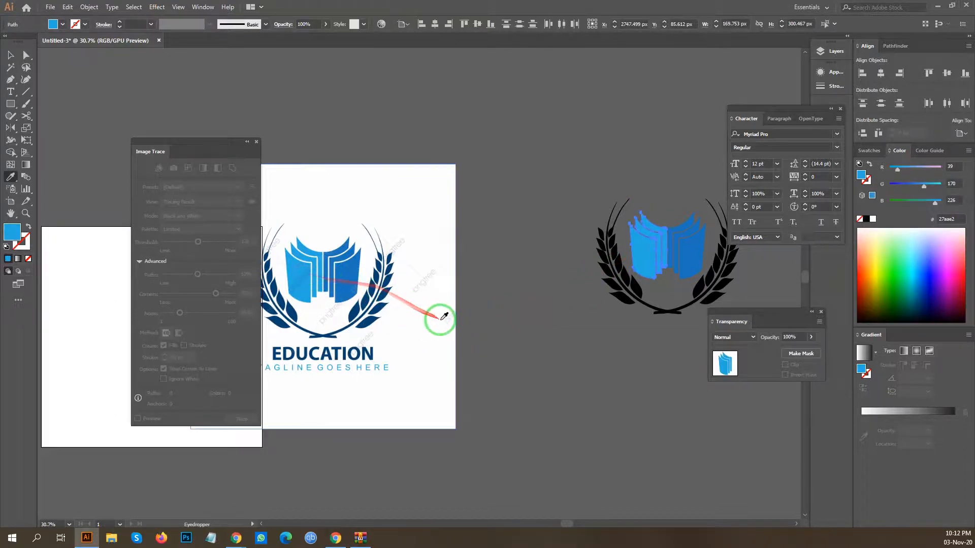
key("ctrl+shift+a")
left_click(13, 59)
left_click_drag(528, 387, 428, 283)
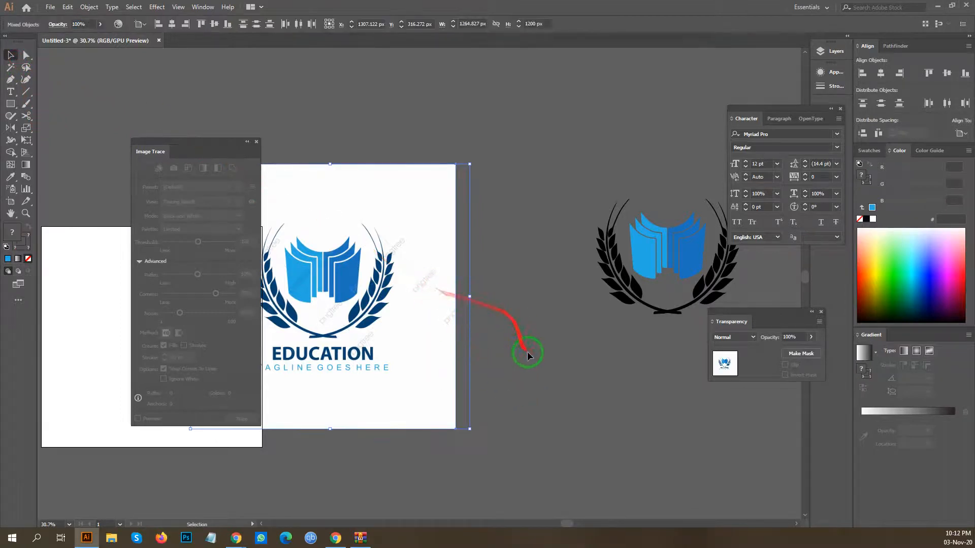
left_click(482, 331)
Select all black wreath shapes with the Magic Wand and fill them with the navy sampled from the original wreath.
left_click_drag(623, 286, 540, 370)
left_click(656, 358)
key("y")
left_click(525, 302)
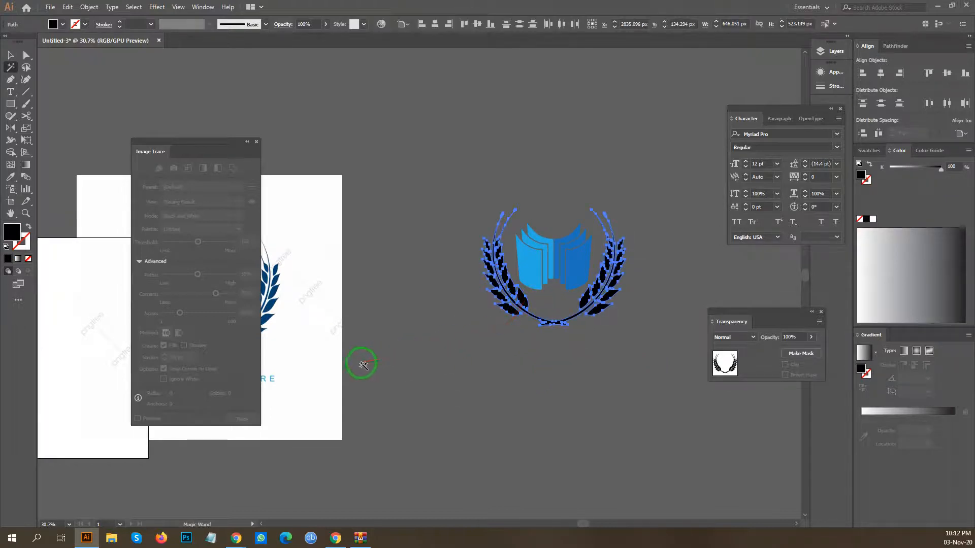
key("i")
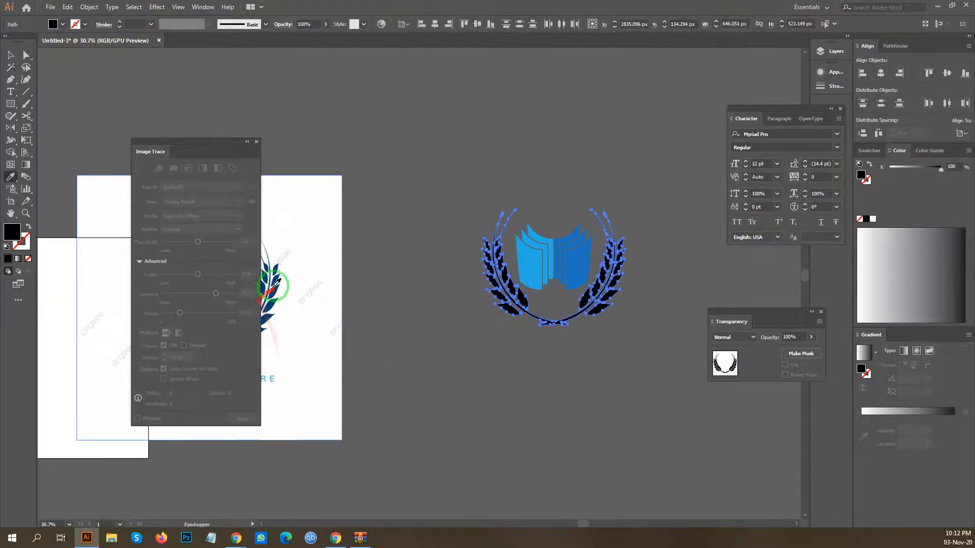
left_click(274, 291)
key("v")
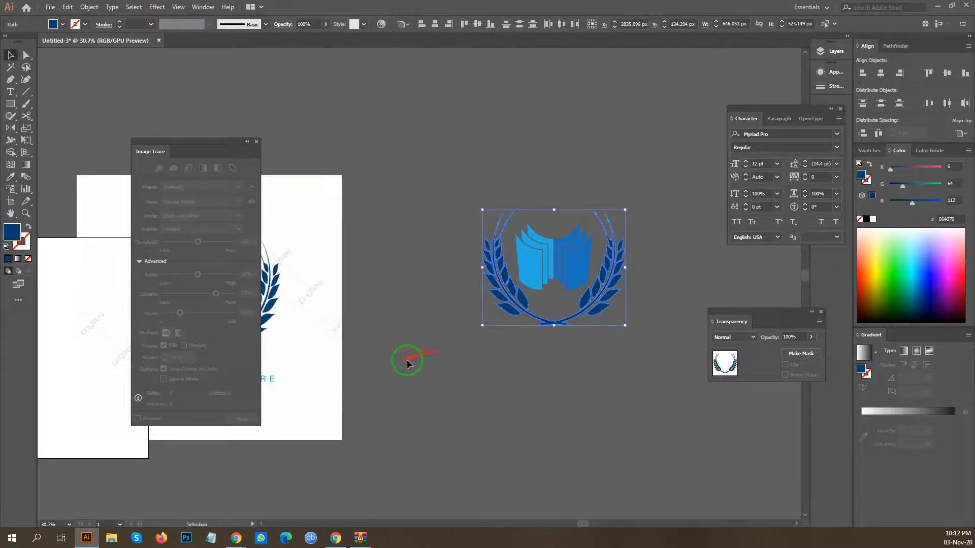
left_click(480, 366)
left_click_drag(480, 365, 528, 356)
left_click_drag(379, 325, 479, 329)
Switch to Chrome and search Google Images for "man image" in a new tab.
left_click(237, 538)
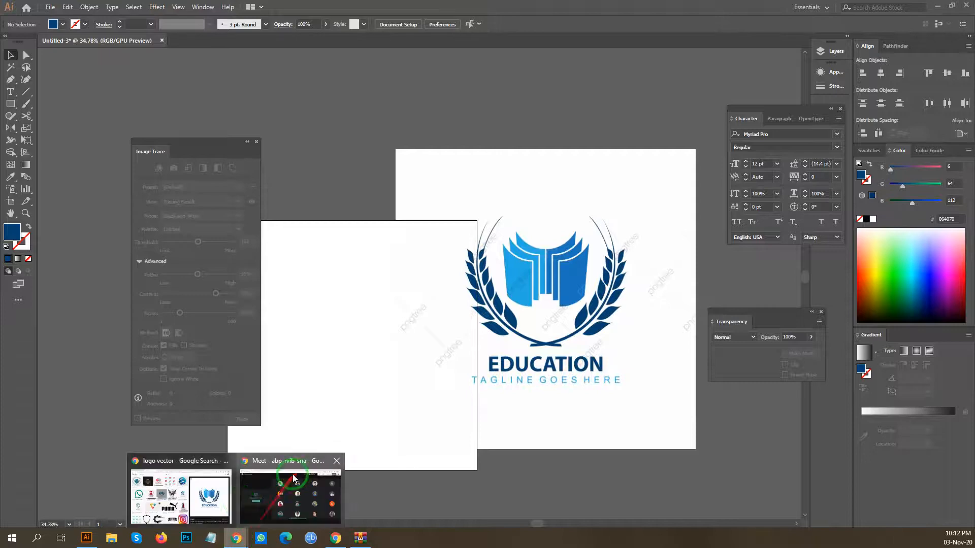
left_click(184, 494)
left_click(257, 9)
left_click(251, 26)
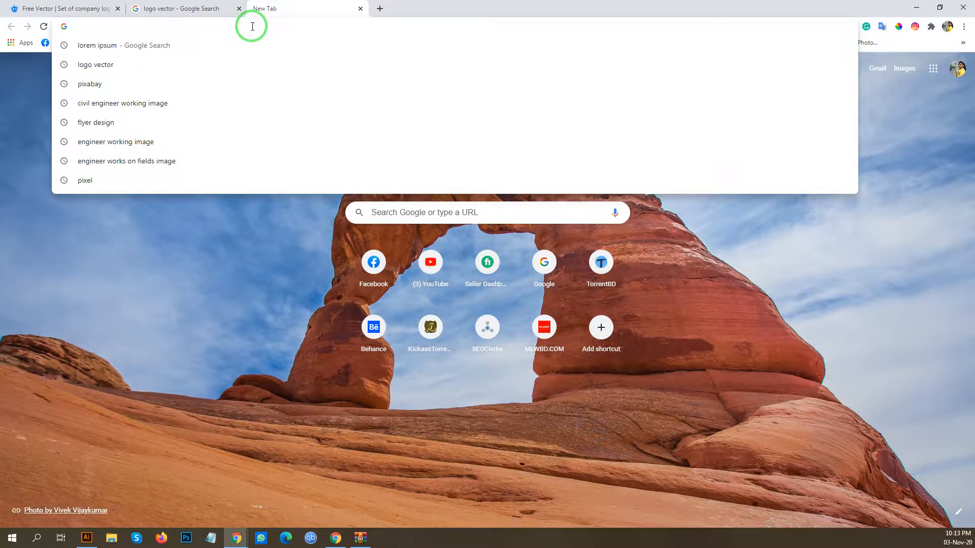
type("man ")
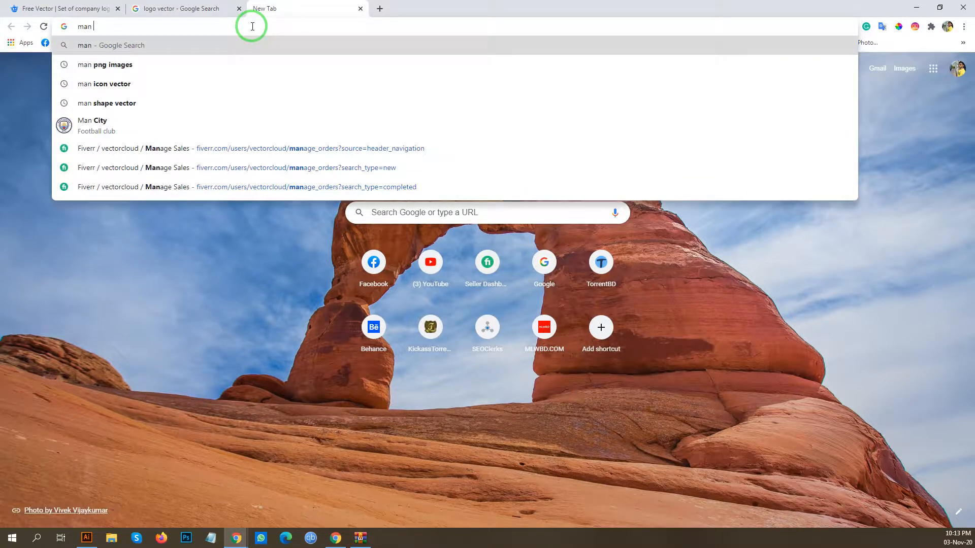
type("ima")
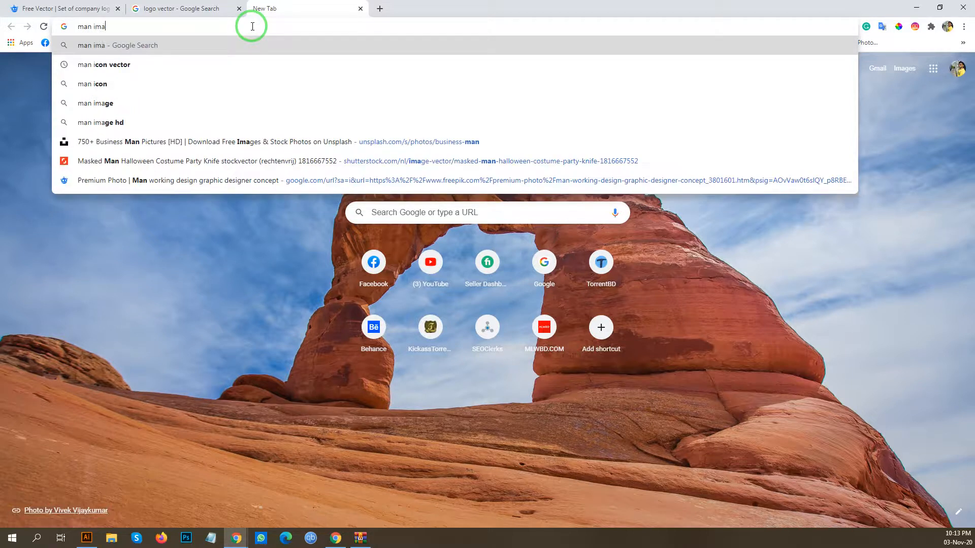
type("ge")
key("Return")
left_click(134, 93)
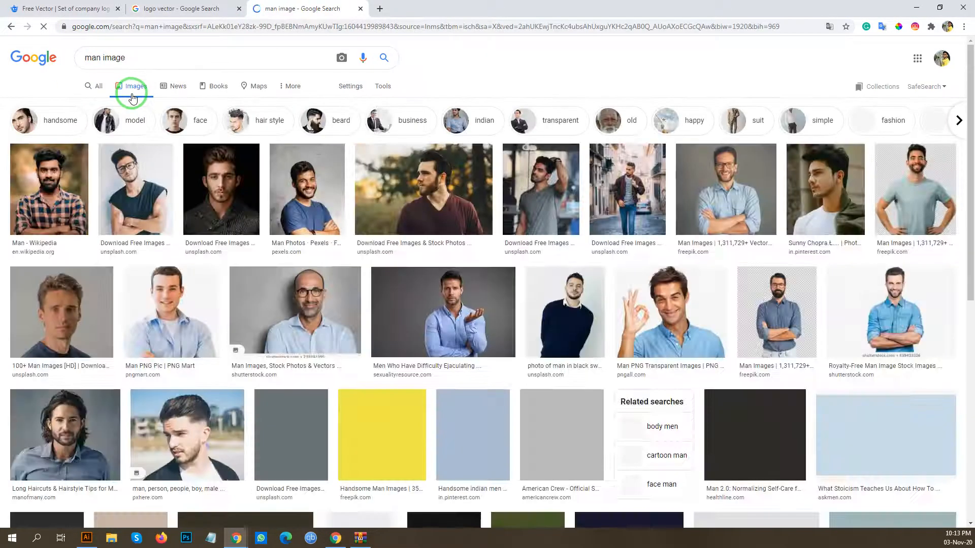
Open the Pexels photo of the smiling man in a blue T-shirt with crossed arms and copy the image.
left_click(307, 193)
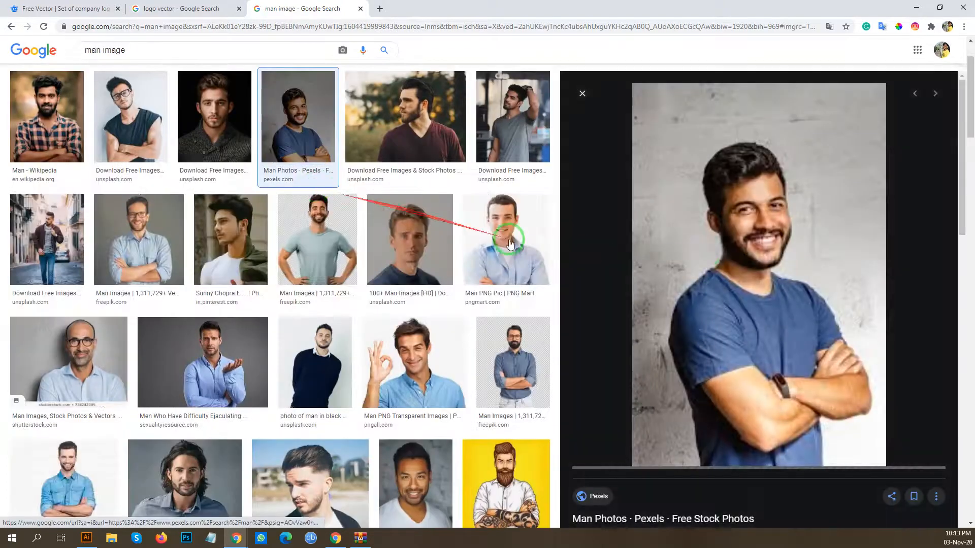
right_click(754, 175)
left_click(805, 293)
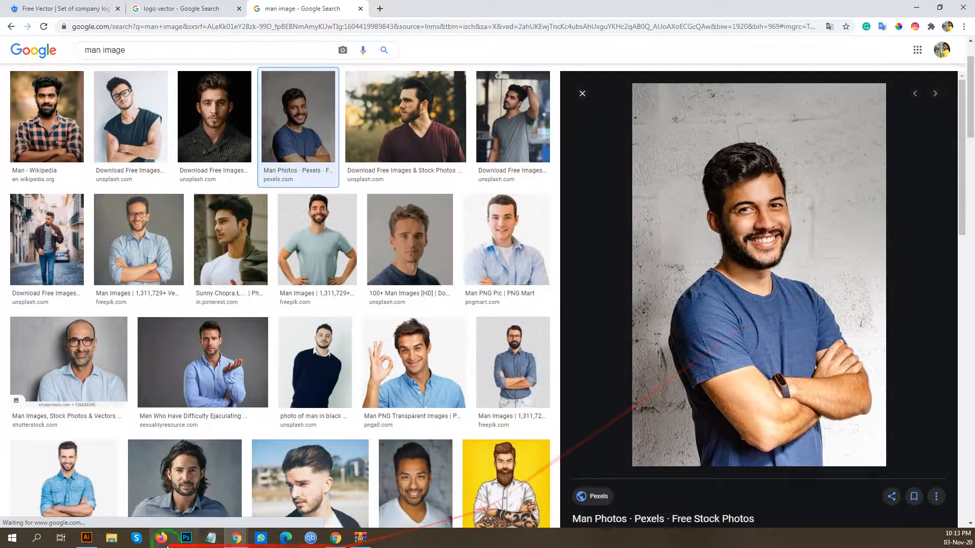
Switch to Illustrator, delete the original Education logo picture and paste the copied photo of the man.
left_click(86, 537)
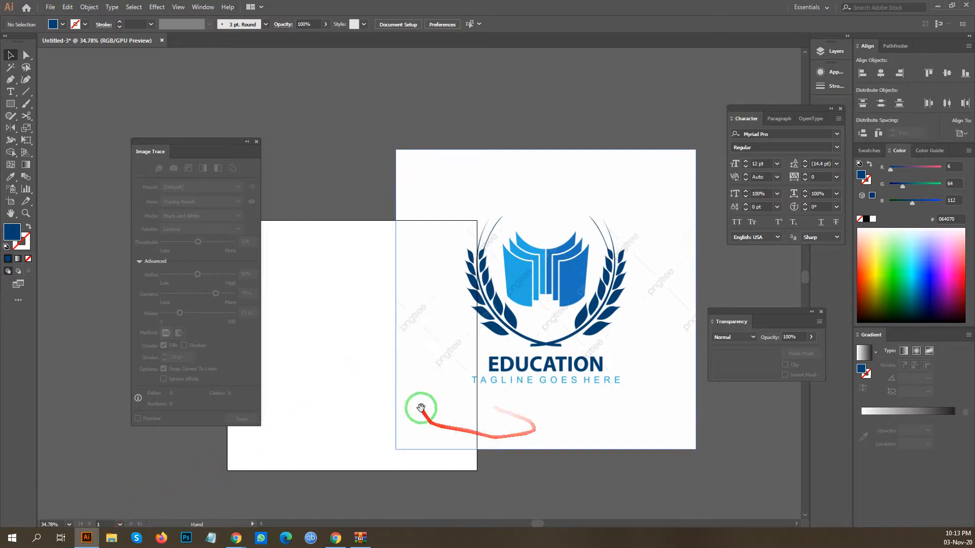
key("ctrl+v")
scroll(523, 309, "down", 3)
left_click_drag(628, 340, 524, 315)
key("Delete")
left_click(521, 374)
left_click_drag(586, 346, 491, 331)
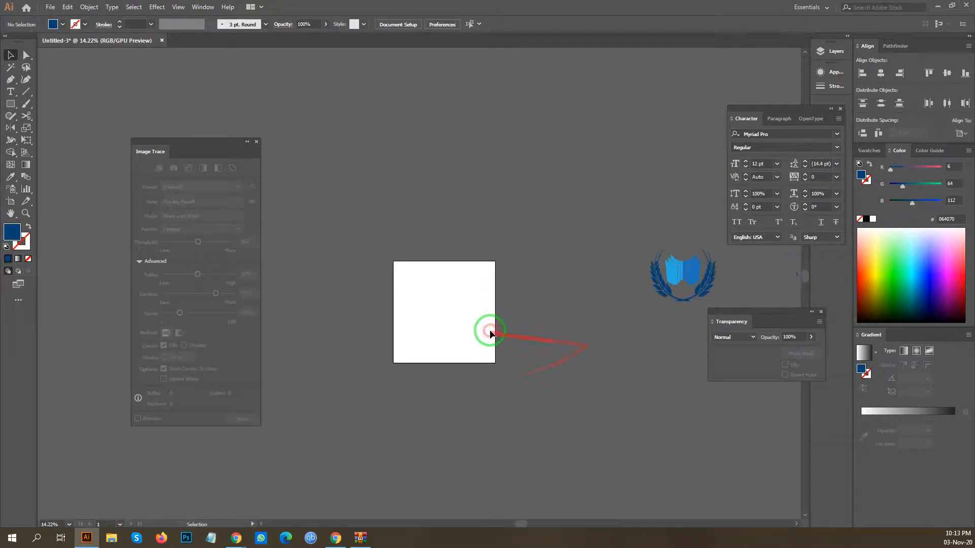
key("ctrl+v")
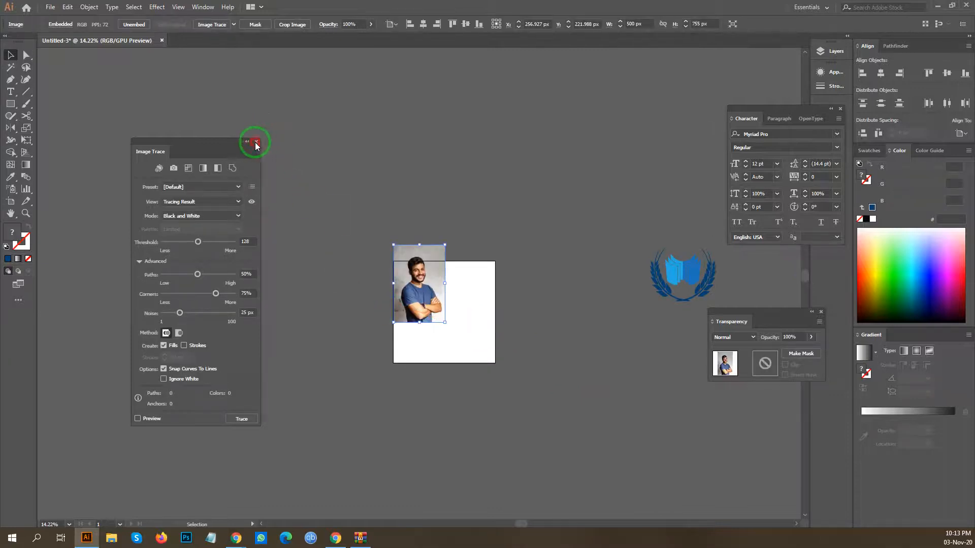
Close the Image Trace panel, then enlarge the man's photo to about 1379 × 2082 px, overlapping the artboard's right edge.
left_click(256, 142)
left_click(512, 317)
left_click_drag(512, 316, 308, 255)
left_click_drag(237, 240, 373, 280)
left_click_drag(474, 335, 396, 332)
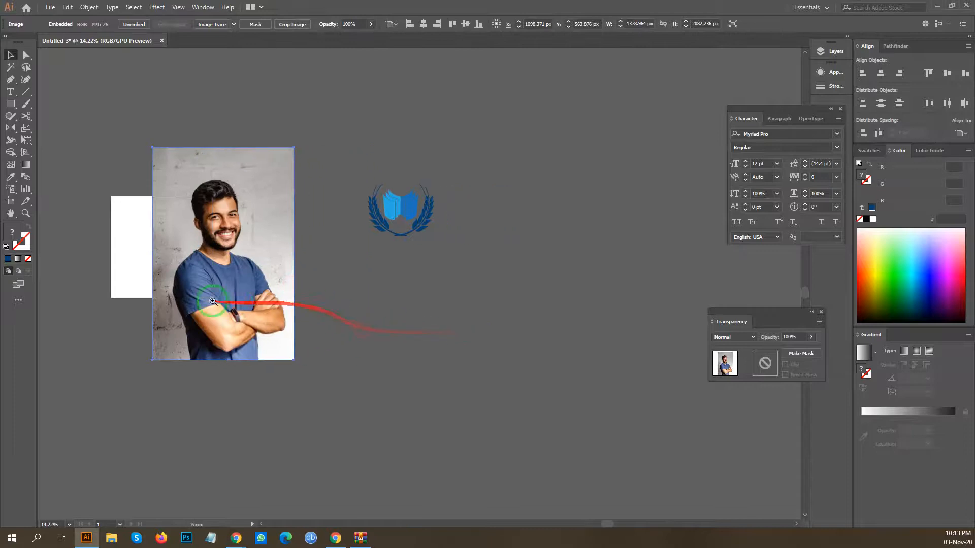
scroll(219, 304, "up", 2)
left_click_drag(298, 320, 370, 326)
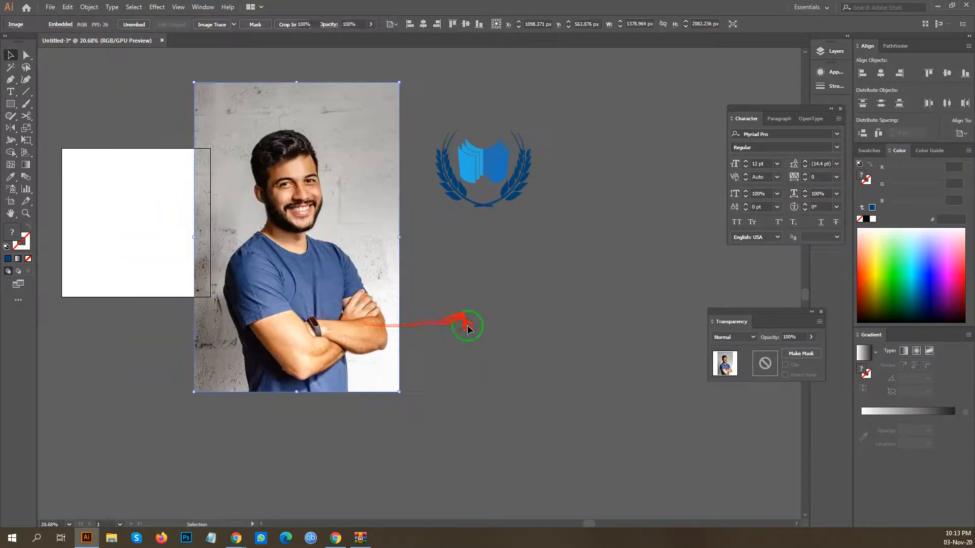
left_click(174, 282)
scroll(369, 163, "up", 5)
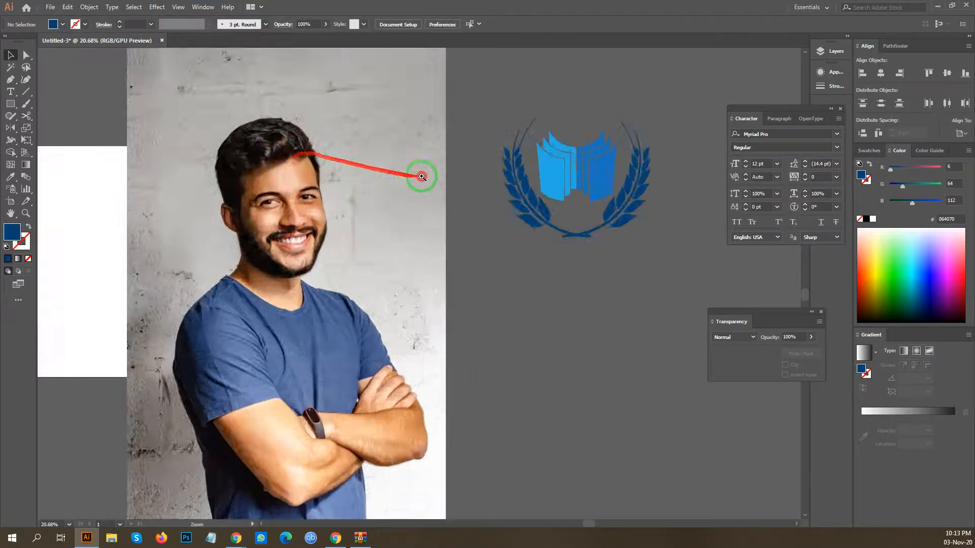
scroll(440, 270, "down", 4)
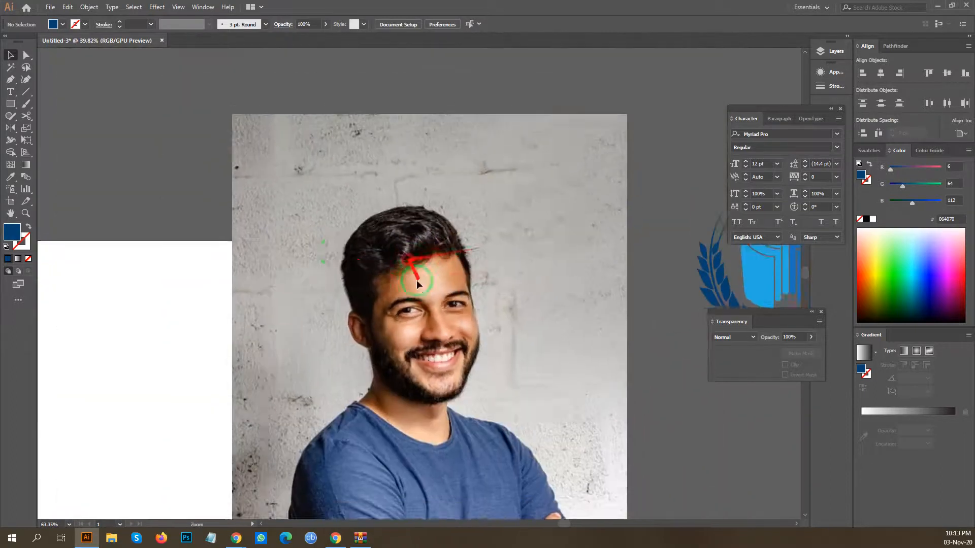
With no fill and a navy stroke, start a Pen path along the top of the man's hair down to the right temple.
left_click(28, 228)
scroll(97, 180, "up", 1)
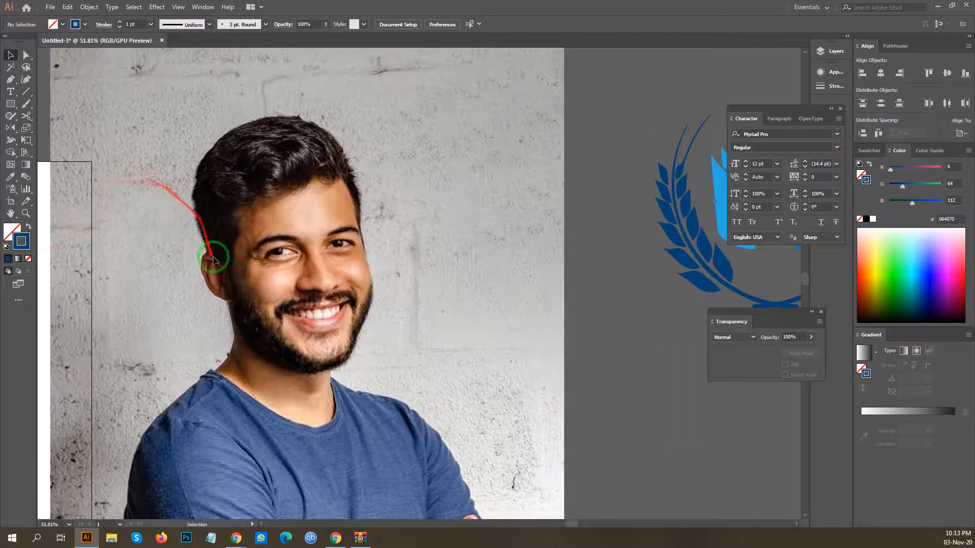
key("p")
scroll(331, 155, "up", 2)
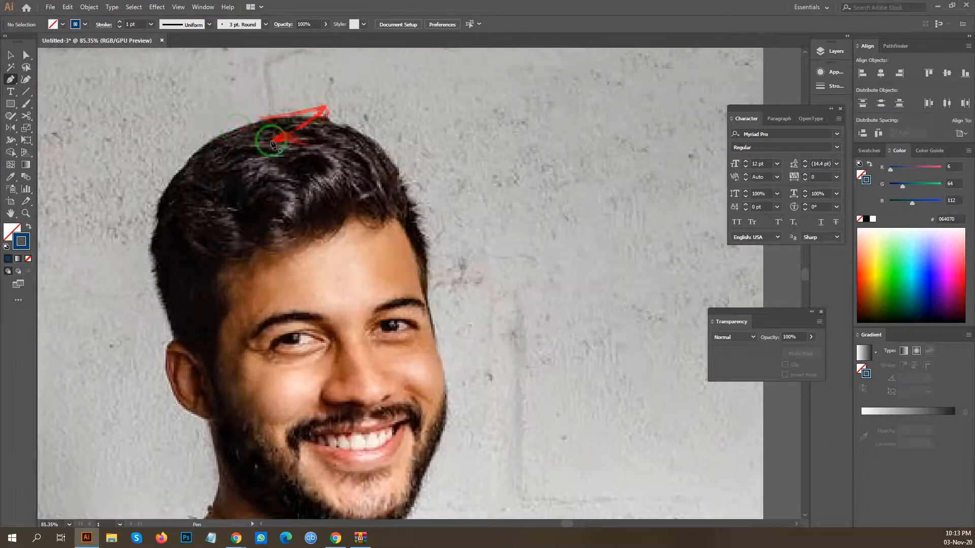
left_click(243, 125)
left_click_drag(380, 147, 403, 180)
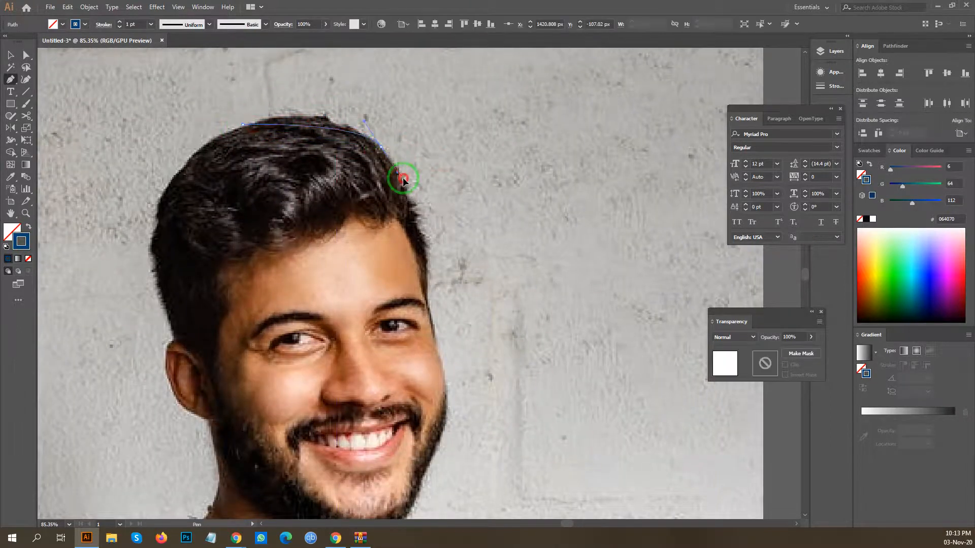
left_click(381, 148)
left_click(422, 251)
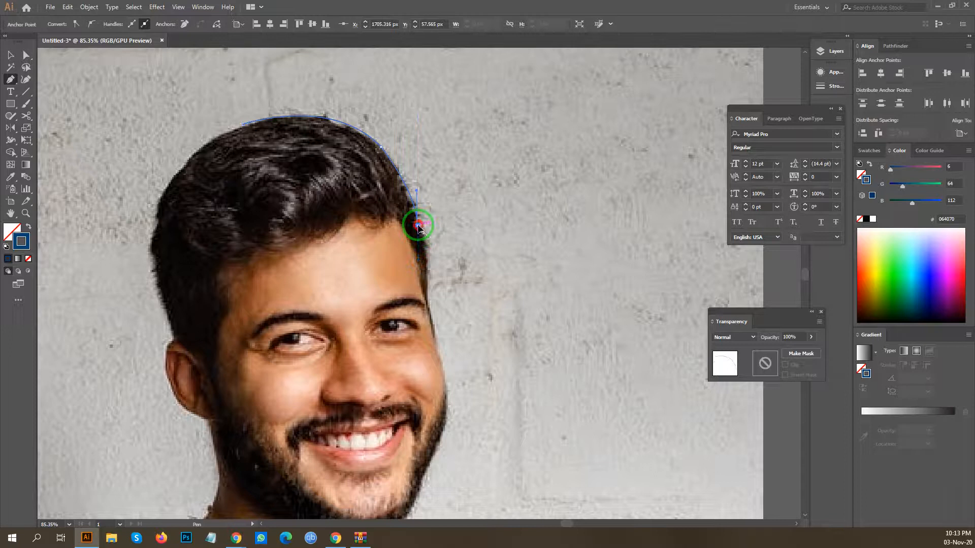
Continue the Pen path from the temple down the right cheek to the side of the beard.
scroll(428, 246, "down", 5)
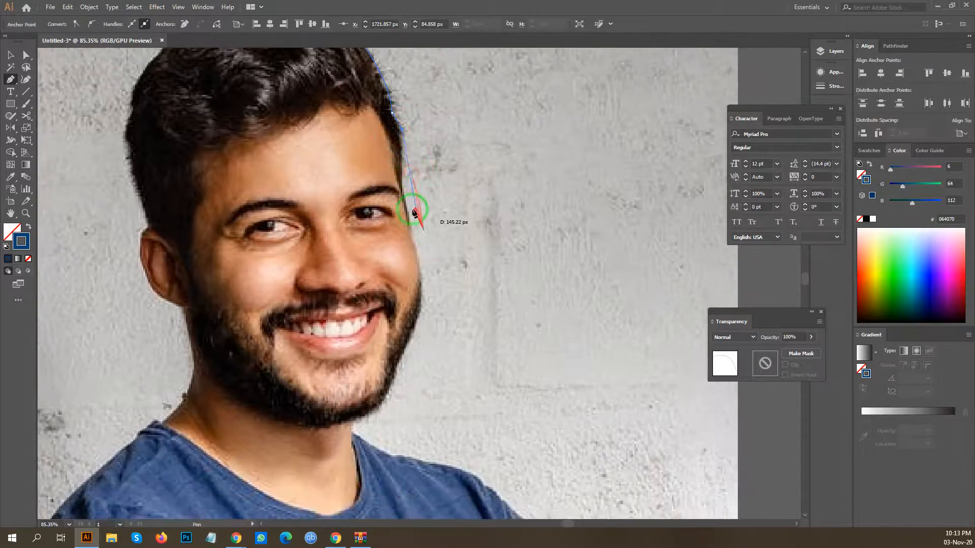
left_click_drag(421, 242, 432, 176)
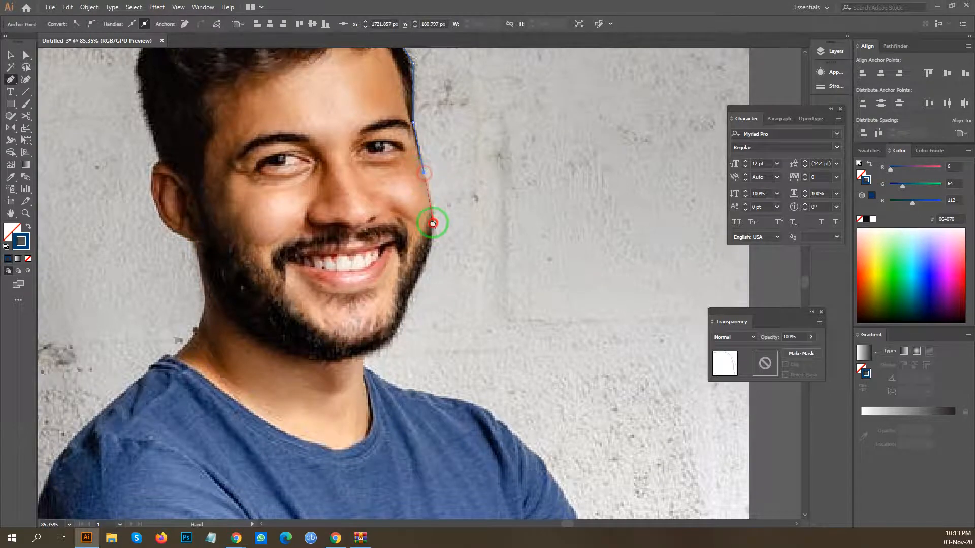
left_click_drag(435, 231, 415, 167)
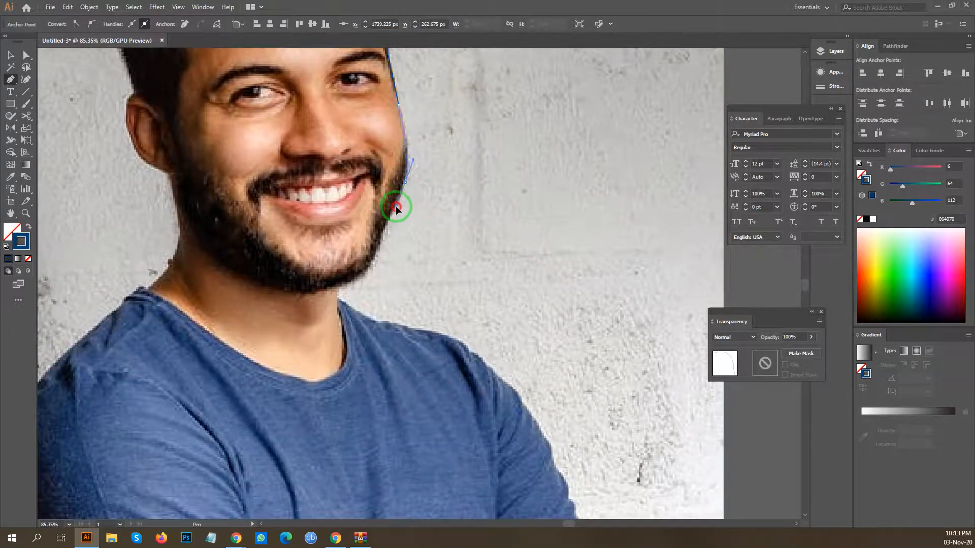
left_click_drag(397, 226, 409, 185)
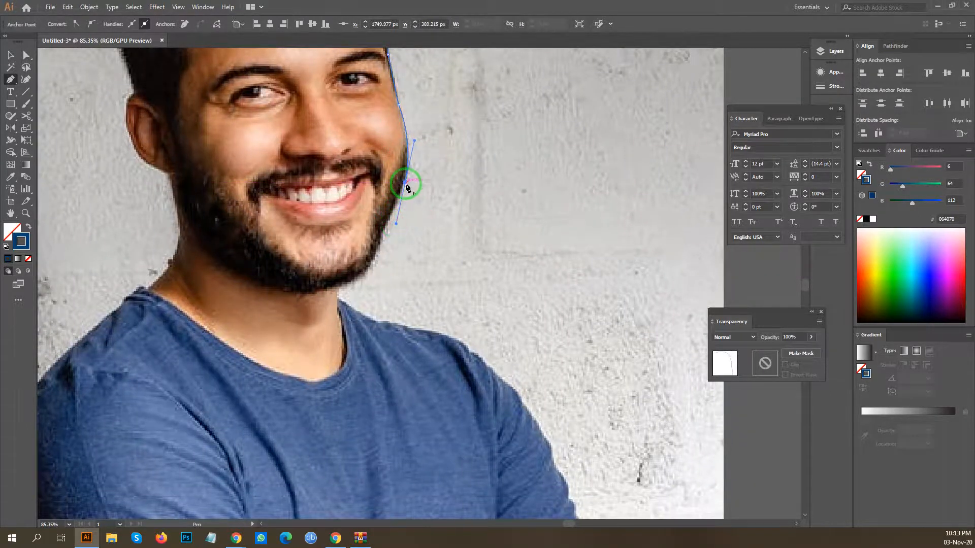
scroll(425, 210, "up", 2)
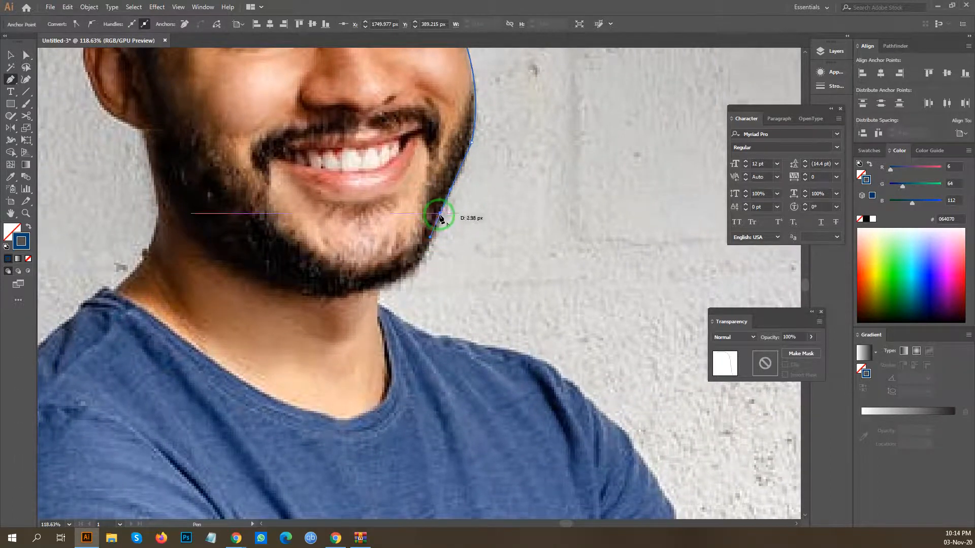
Extend the Pen path around the right jaw under the beard and down the neck to the shirt collar.
scroll(432, 234, "down", 2)
scroll(432, 234, "left", 3)
left_click(479, 237)
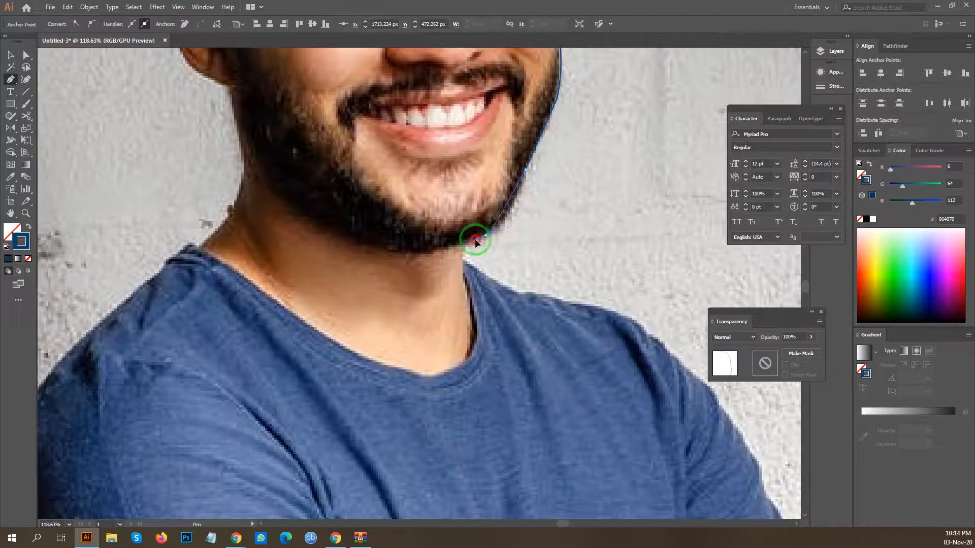
left_click_drag(458, 249, 486, 238)
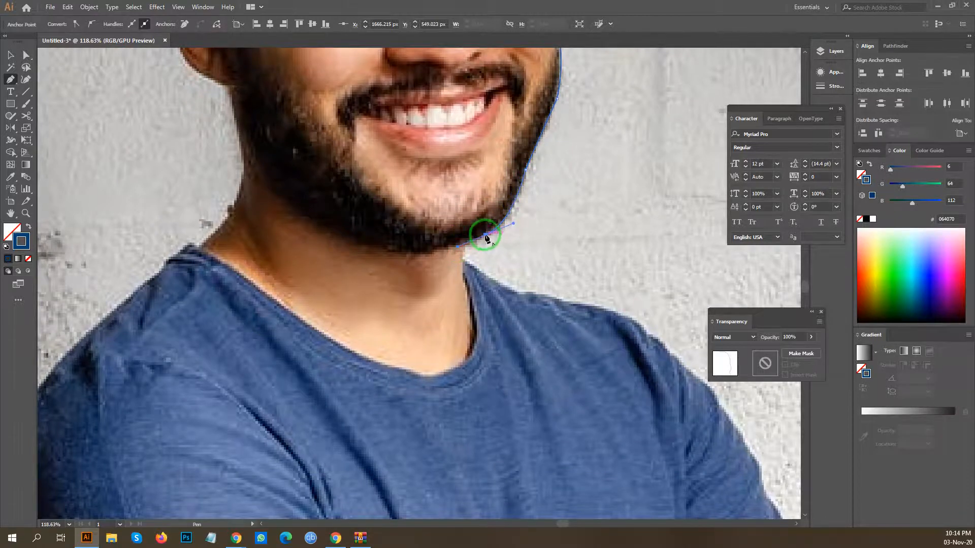
scroll(361, 244, "up", 4)
left_click_drag(312, 183, 315, 207)
left_click(312, 206)
left_click_drag(434, 210, 401, 217)
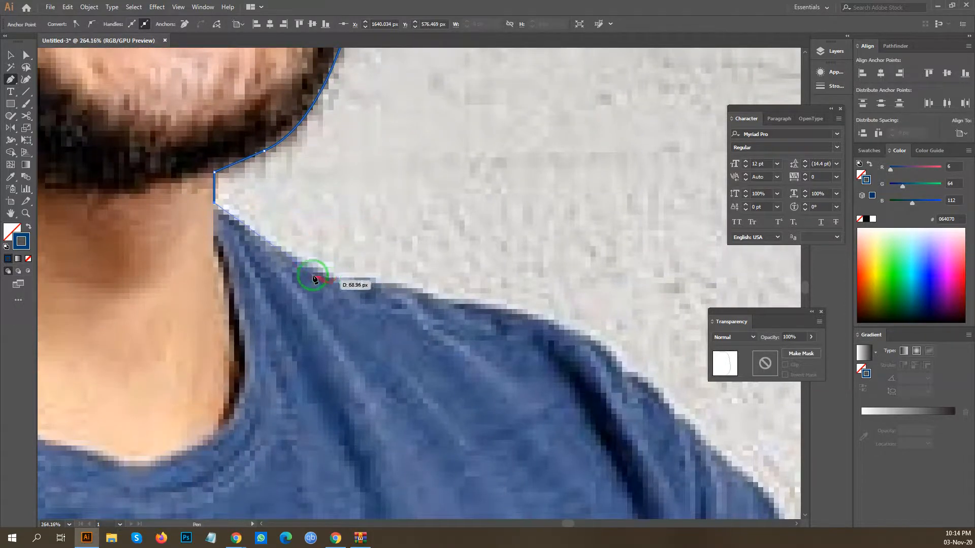
Trace the path from the collar along the top of the right shoulder, curving it over the shoulder edge.
left_click(333, 279)
scroll(322, 217, "down", 3)
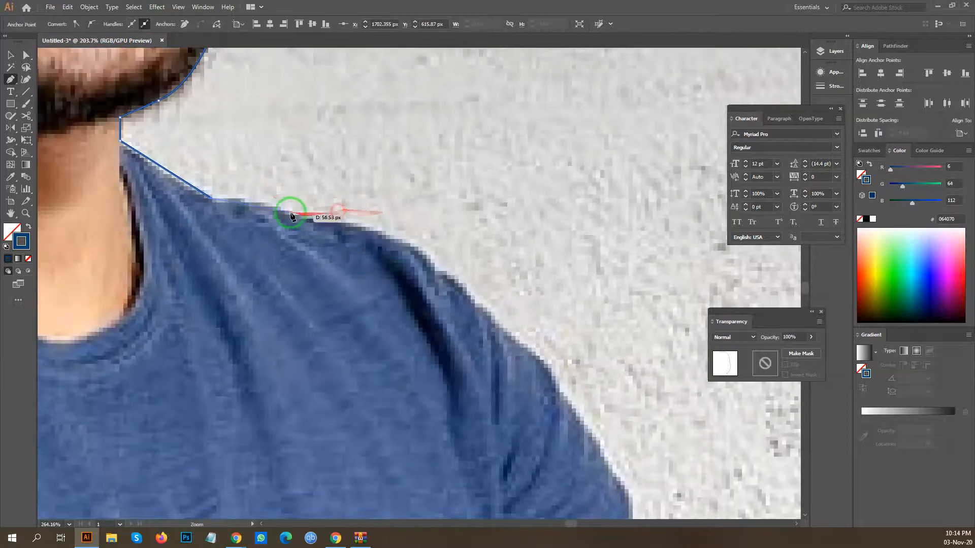
mouse_move(288, 212)
left_mouse_down()
mouse_move(315, 234)
mouse_move(297, 217)
left_mouse_up()
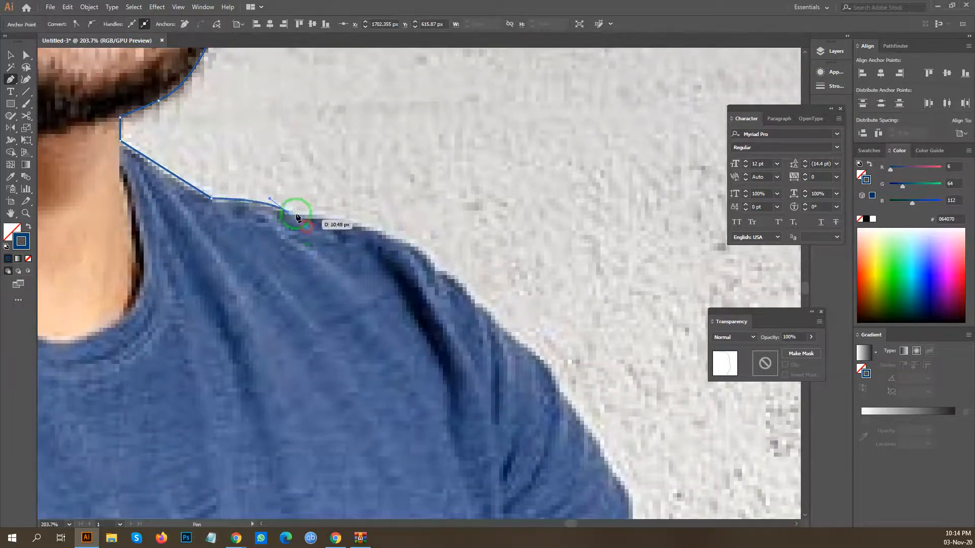
scroll(421, 203, "down", 3)
left_click_drag(298, 174, 344, 193)
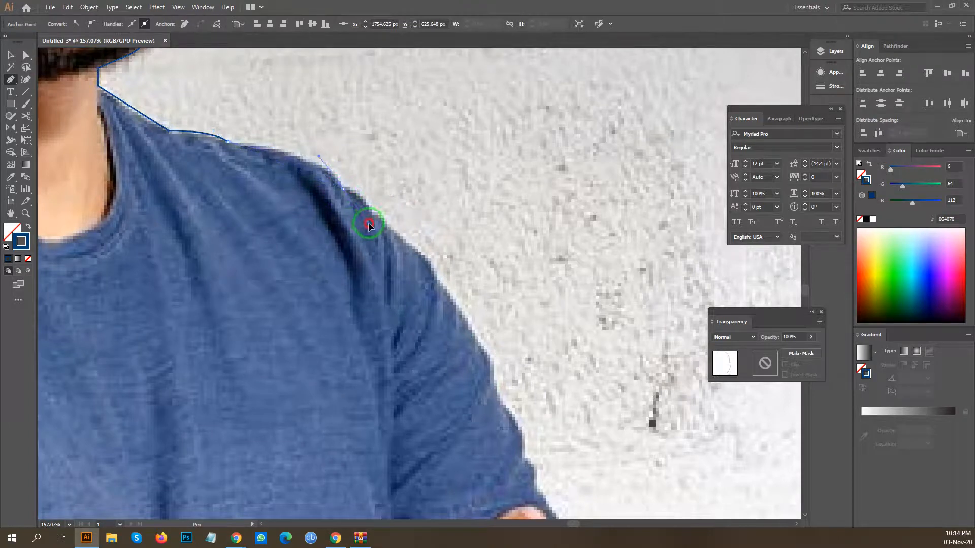
left_click_drag(356, 227, 300, 121)
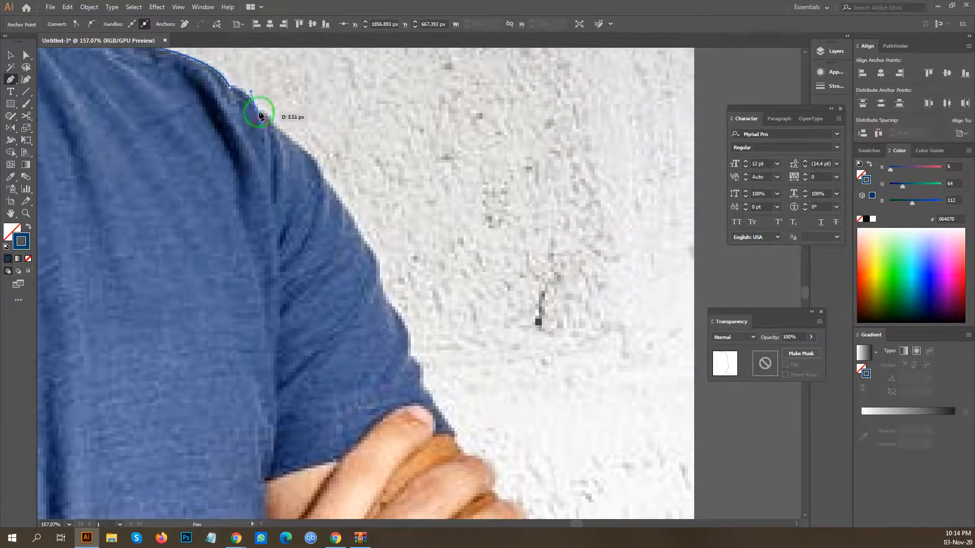
Follow the outer edge of the T-shirt's right sleeve with closely spaced path points towards the hem.
left_click_drag(270, 124, 271, 120)
left_click_drag(283, 132, 296, 146)
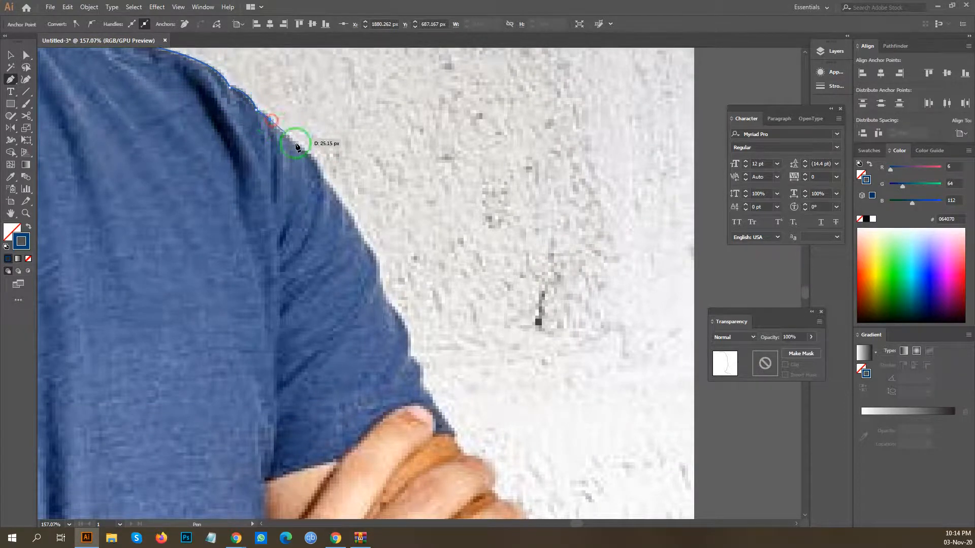
left_click(315, 160)
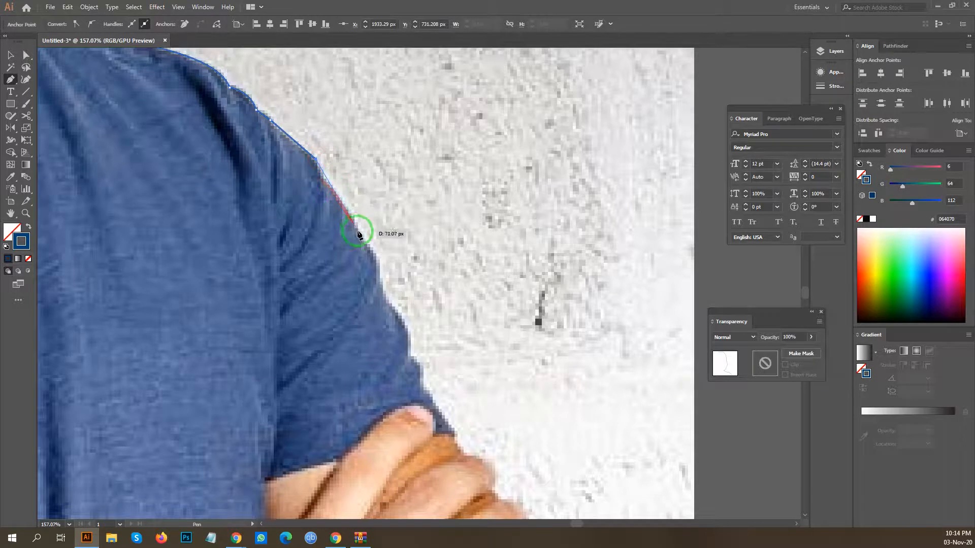
left_click(376, 261)
left_click(384, 291)
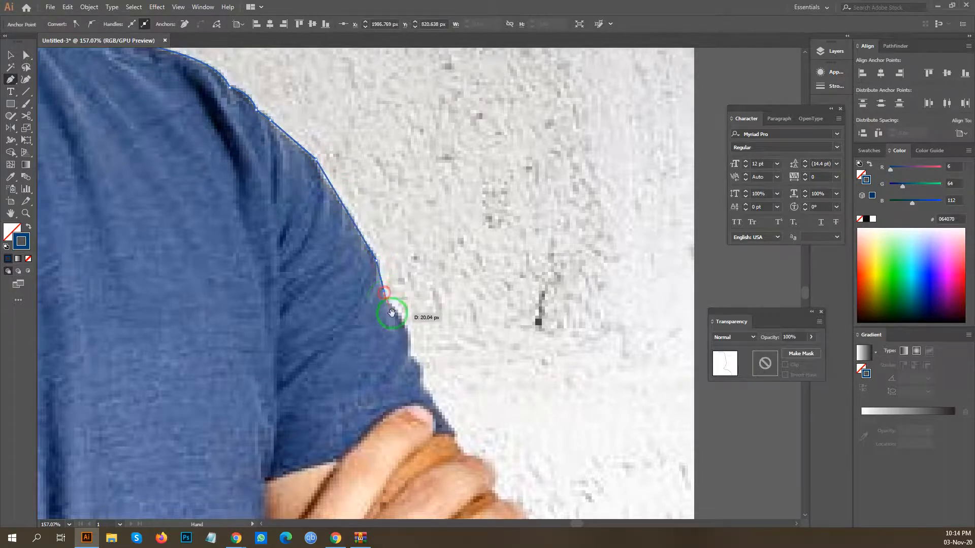
left_click_drag(392, 309, 345, 147)
left_click(362, 168)
left_click(362, 194)
left_click(372, 211)
left_click(373, 226)
Continue the Pen path from the right sleeve hem over the fingertips of the hand to the start of the forearm.
left_click_drag(396, 254, 314, 104)
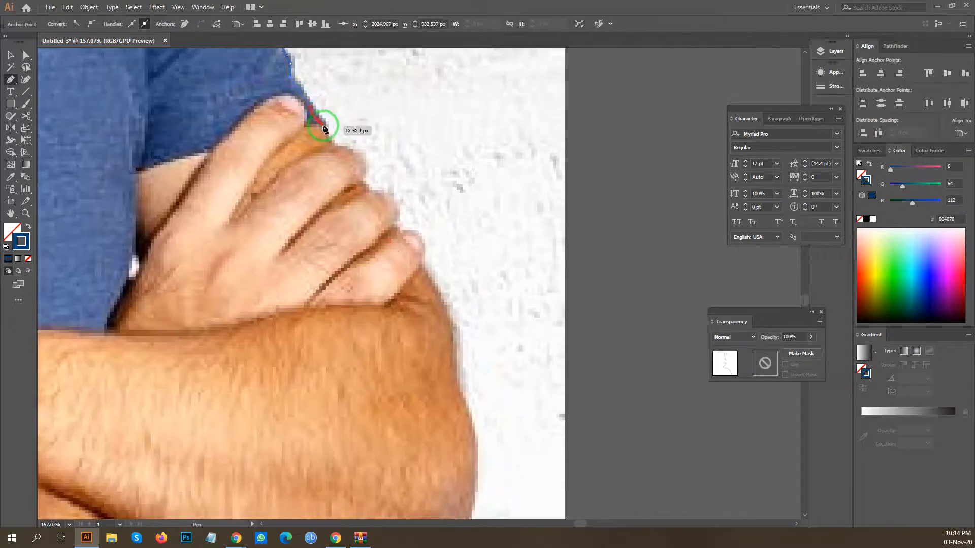
left_click(327, 124)
left_click(330, 138)
left_click(355, 155)
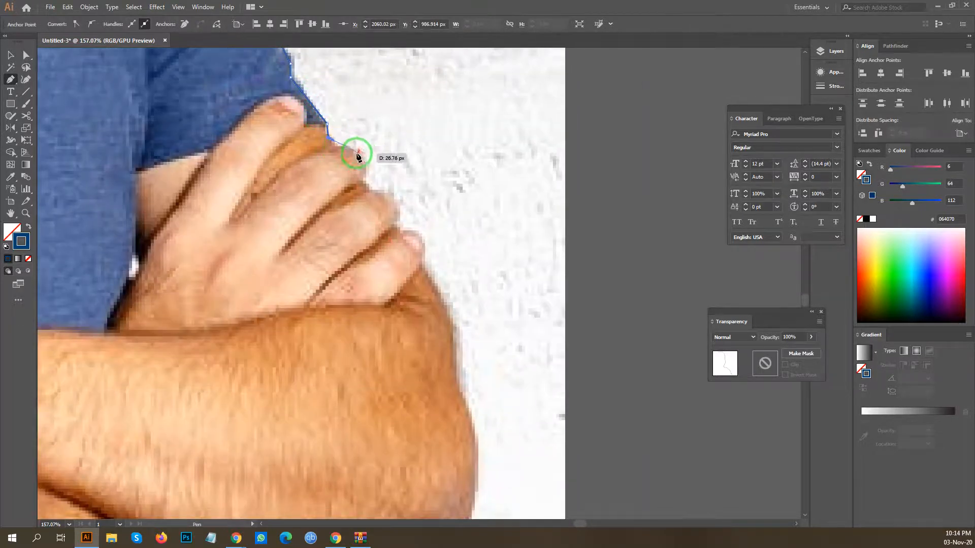
left_click(365, 183)
left_click(395, 218)
left_click_drag(379, 180, 345, 107)
left_click(377, 186)
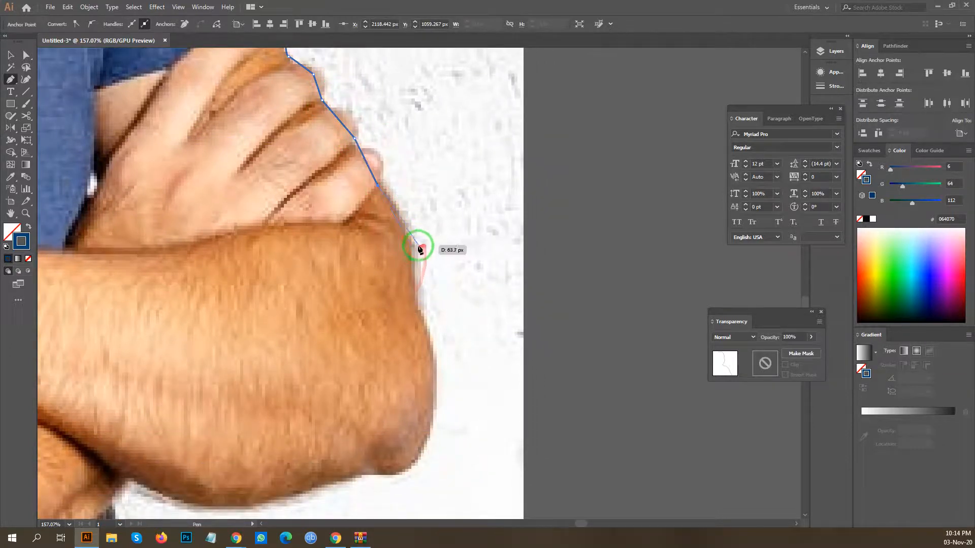
Trace the outer edge of the right forearm and curve the path around the elbow to its underside.
left_click(416, 301)
left_click_drag(439, 359, 484, 215)
left_click(481, 219)
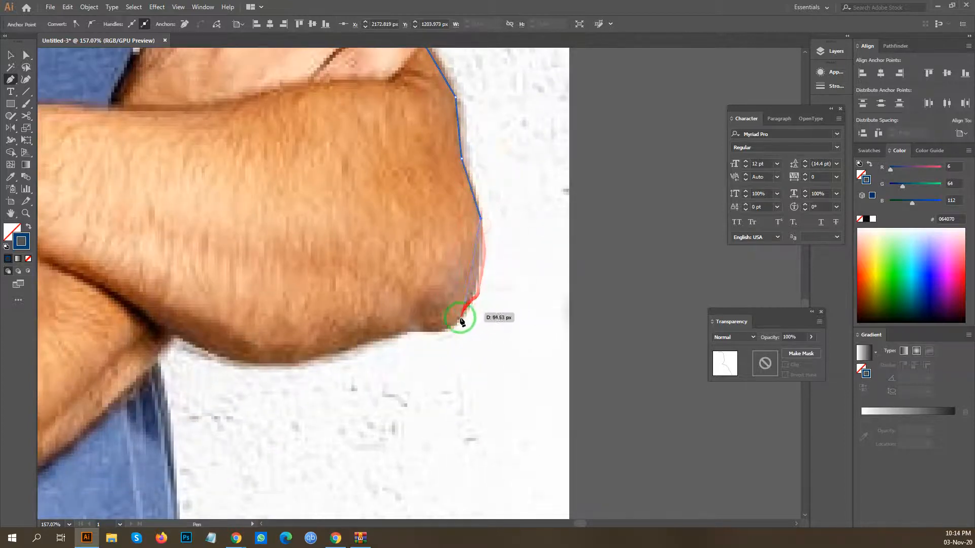
left_click_drag(414, 350, 415, 350)
left_click(450, 328)
left_click_drag(330, 293, 429, 222)
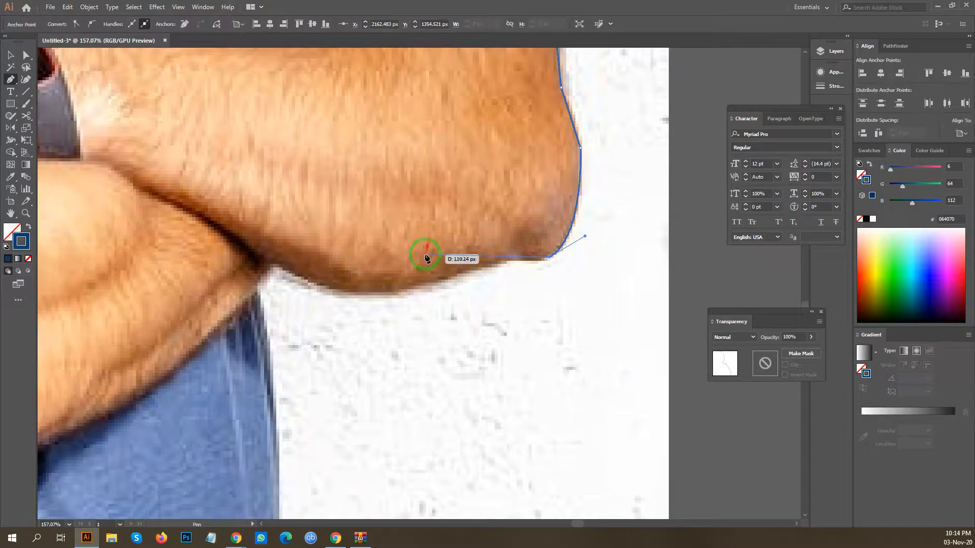
left_click(505, 263)
left_click_drag(515, 205, 327, 218)
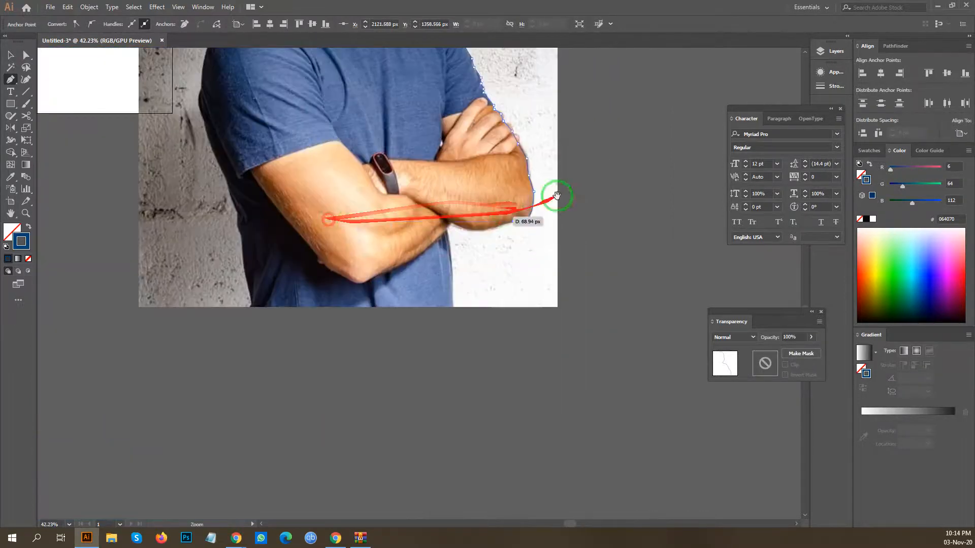
left_click_drag(558, 191, 265, 294)
left_click_drag(528, 214, 401, 180)
scroll(503, 285, "down", 4)
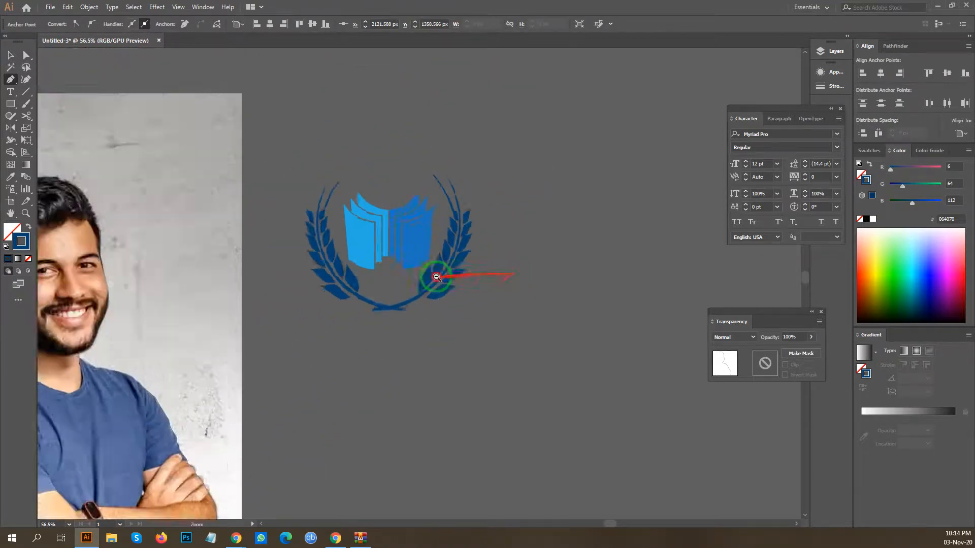
left_click_drag(331, 360, 489, 163)
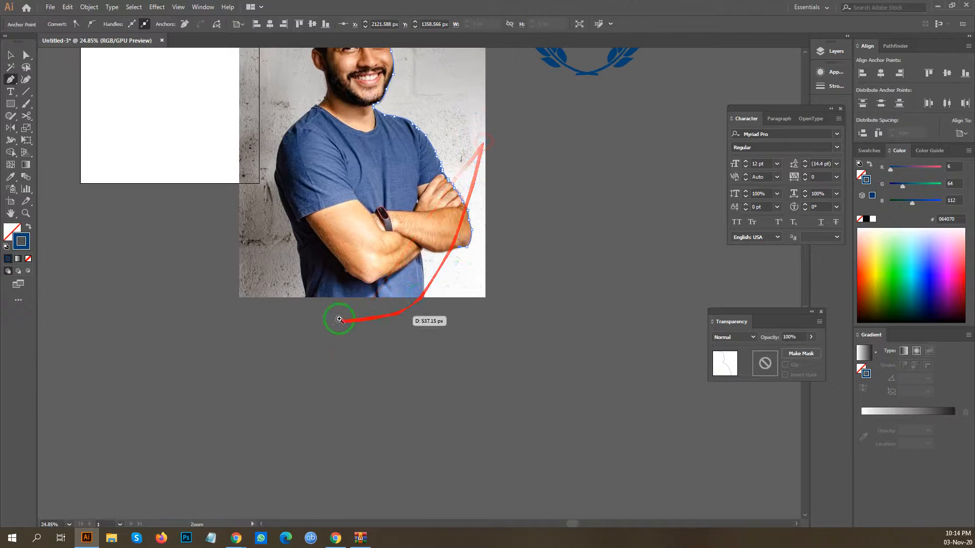
left_click_drag(386, 302, 571, 213)
left_click_drag(587, 170, 350, 307)
left_click_drag(424, 222, 511, 221)
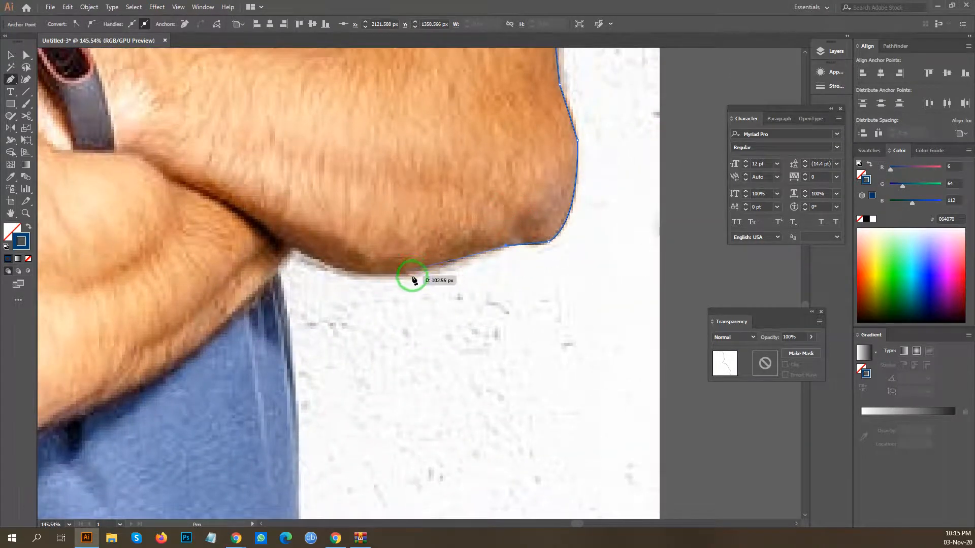
Extend the path with curved segments along the forearm's underside to the point where the crossed arms meet the shirt.
left_click(408, 274)
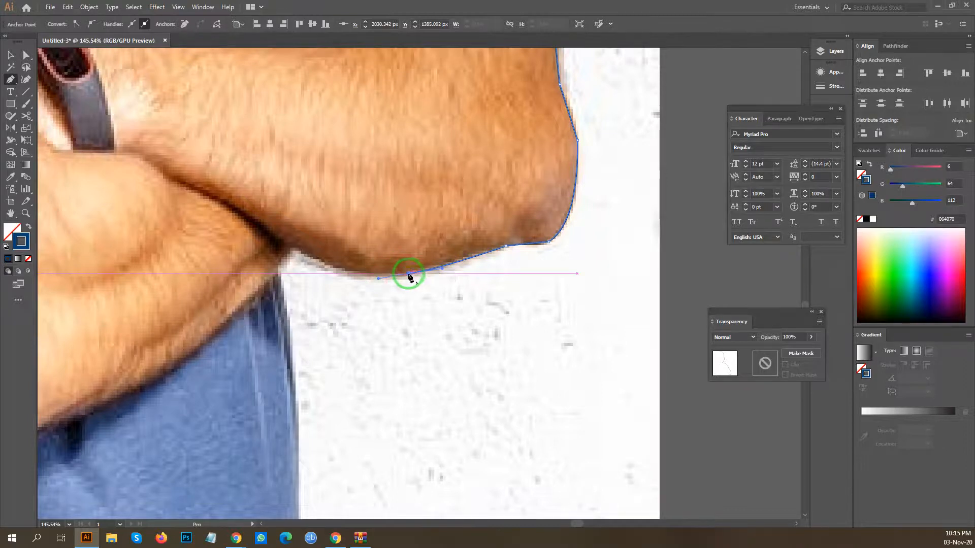
left_click_drag(293, 252, 279, 238)
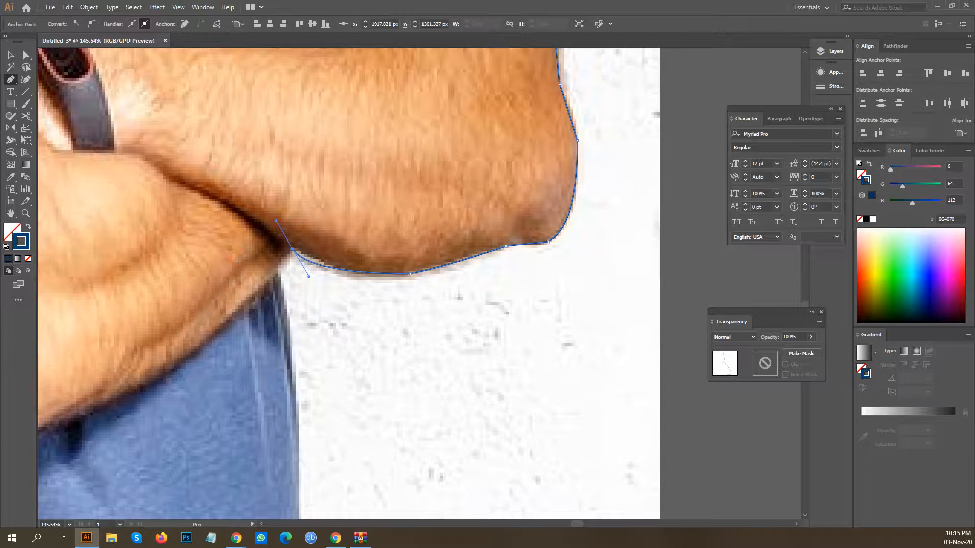
left_click_drag(291, 251, 294, 257)
scroll(379, 229, "down", 2)
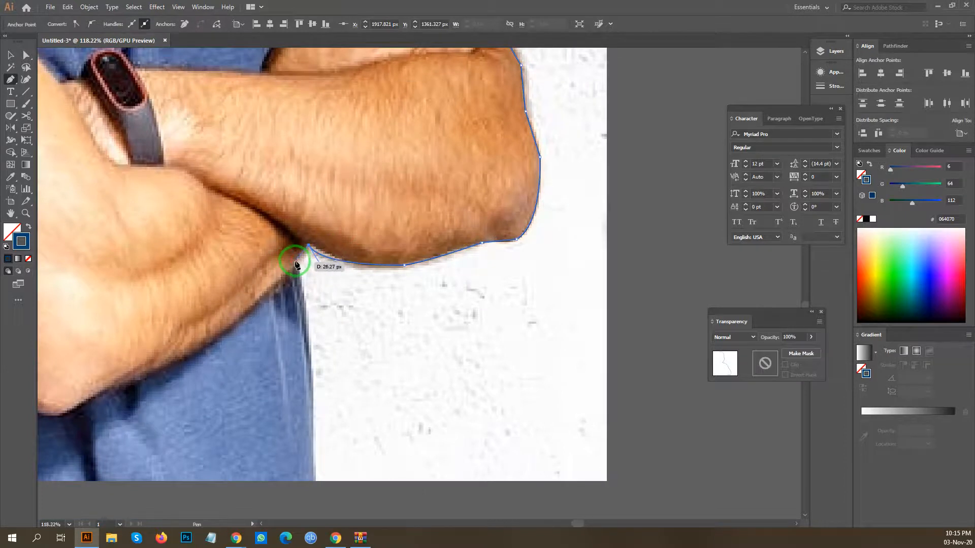
scroll(401, 251, "down", 2)
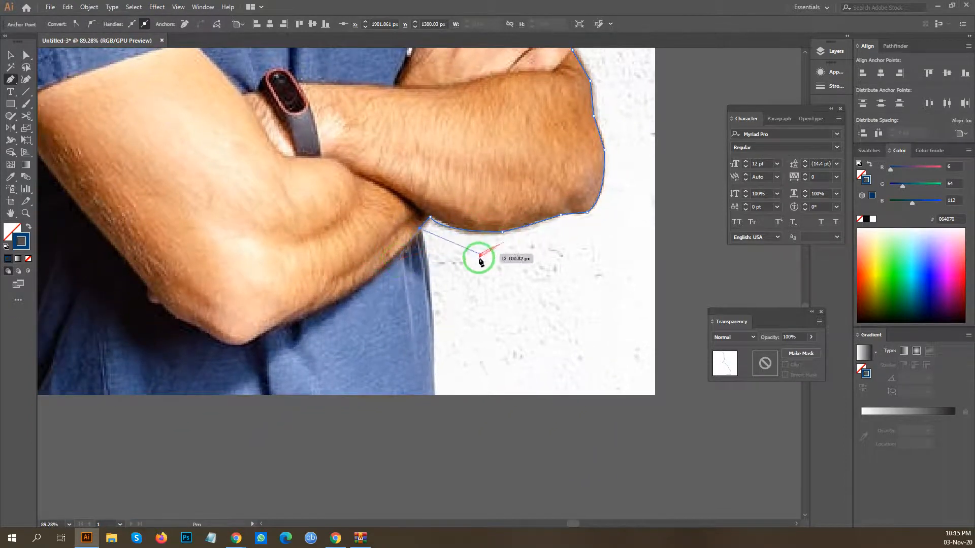
Run the path down the shirt's right side to the photo's bottom edge and straight across to the shirt's left side.
scroll(401, 261, "up", 1)
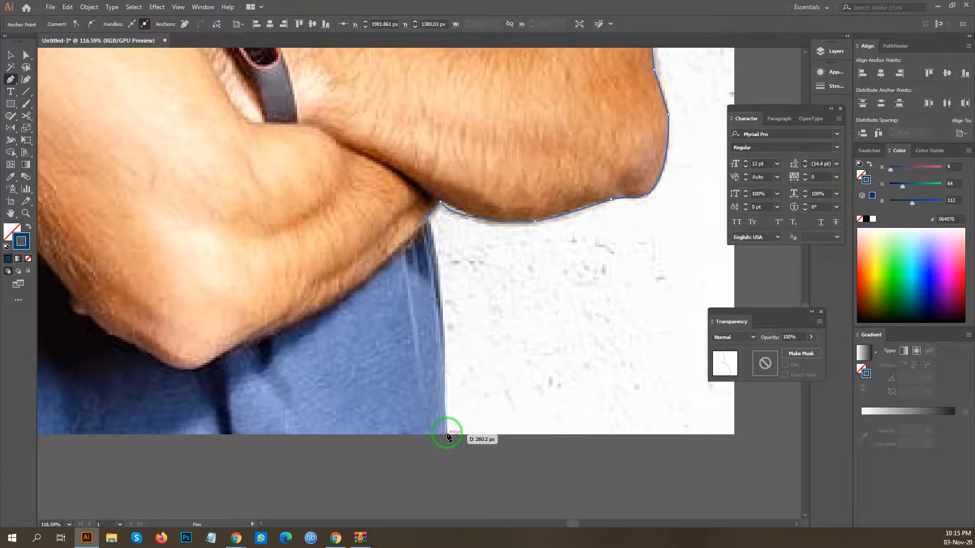
left_click_drag(448, 437, 453, 465)
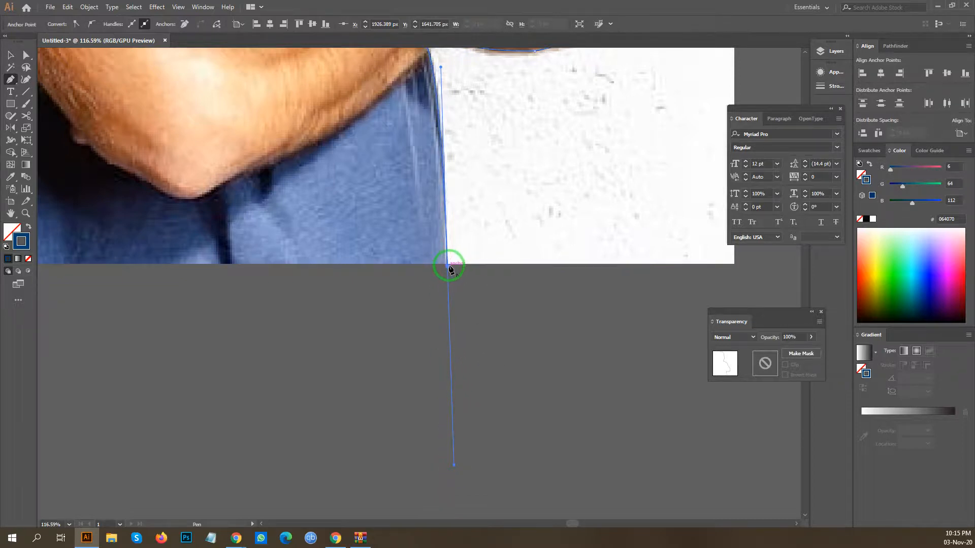
left_click(457, 253, "ctrl+alt")
left_click_drag(457, 253, 344, 265)
left_click_drag(348, 269, 472, 364)
left_click(280, 349, "shift")
Trace the left side of the shirt from the photo's bottom edge up to beside the left sleeve hem.
left_click_drag(280, 350, 307, 343)
left_click_drag(324, 276, 313, 253)
scroll(326, 279, "down", 3)
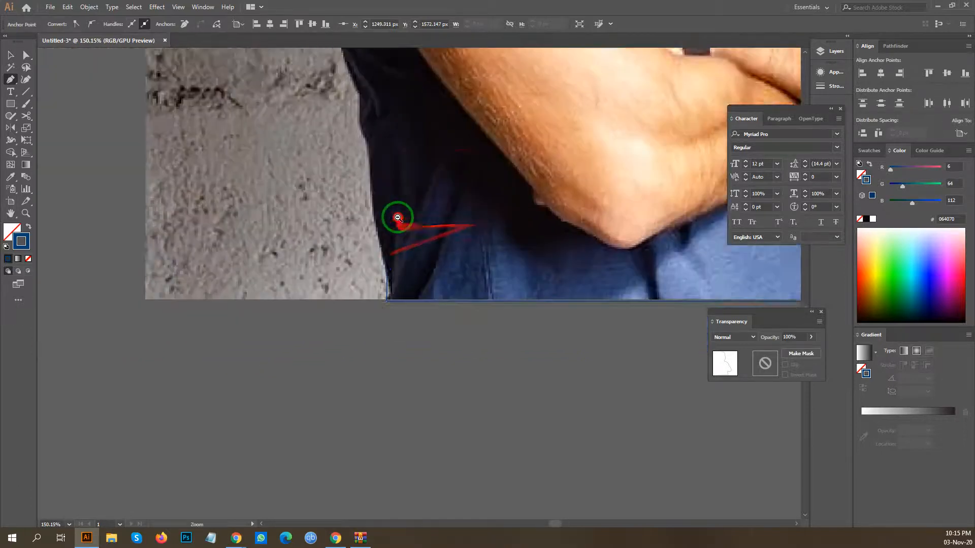
left_click(344, 314)
left_click(333, 262)
left_click(334, 232)
left_click_drag(346, 280, 429, 491)
left_click(401, 410)
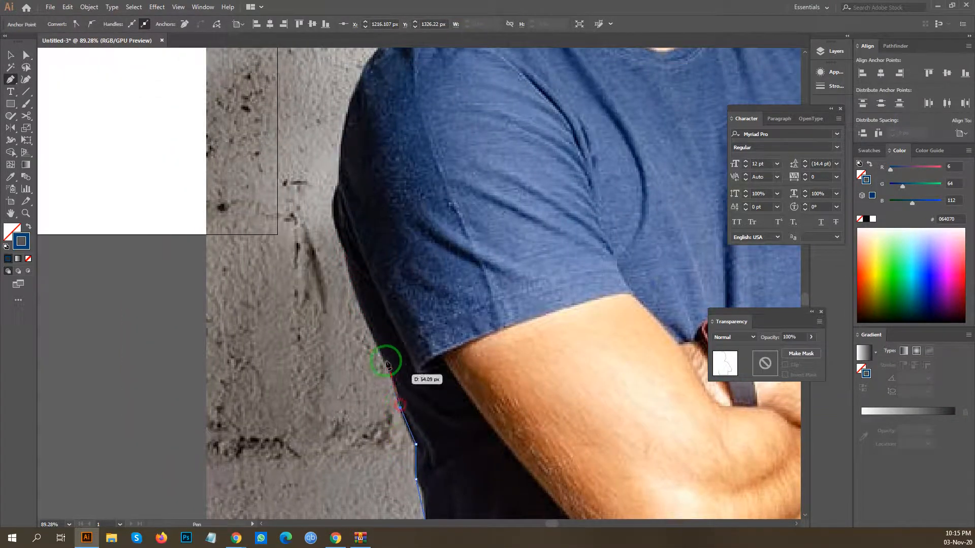
left_click(371, 334)
Follow the shirt's left edge beside the sleeve and up the upper arm to the shoulder.
left_click_drag(340, 309, 359, 419)
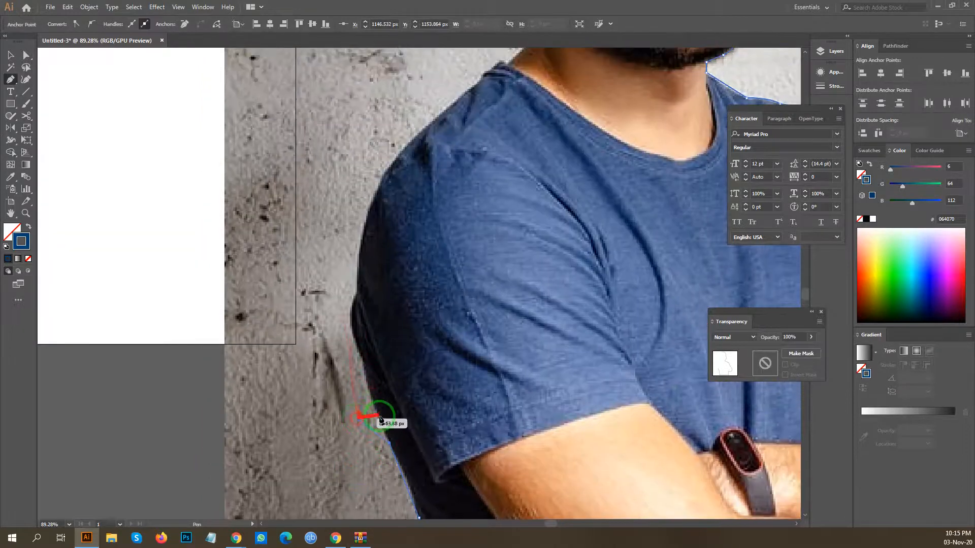
left_click(366, 375)
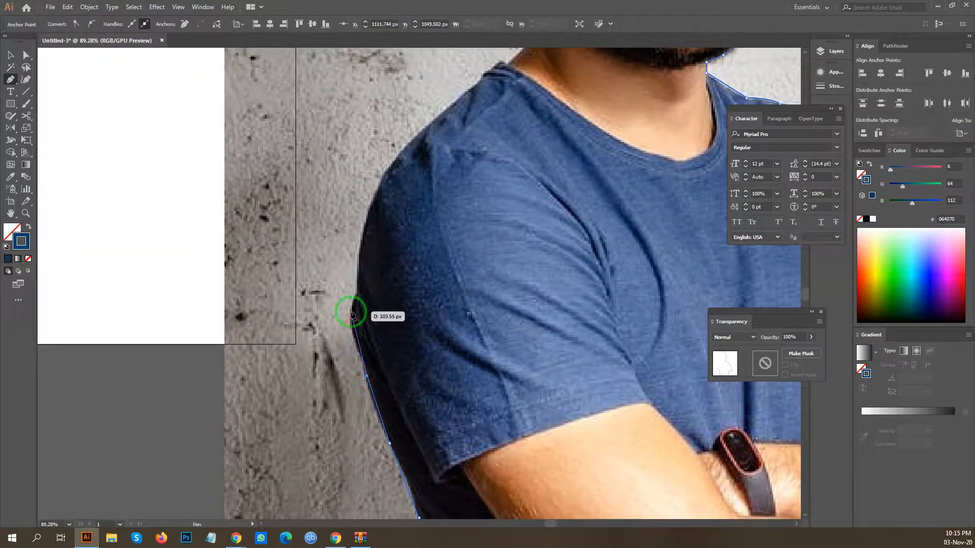
left_click(354, 295)
left_click_drag(370, 218, 306, 329)
left_click(309, 312)
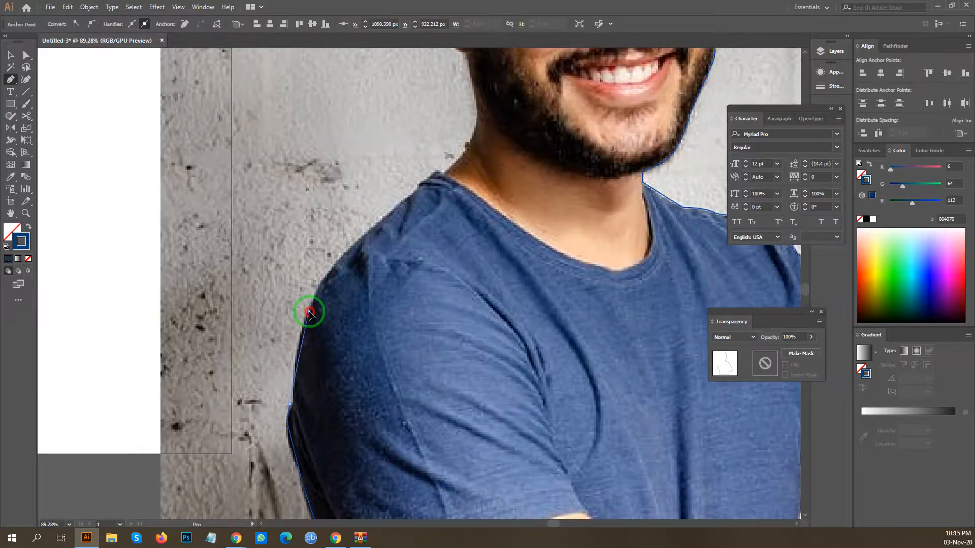
Trace the path over the left shoulder to the collar and up the neck to below the ear.
left_click_drag(386, 217, 313, 328)
left_click(362, 235)
key("ctrl+z")
left_click(310, 323)
left_click_drag(332, 380, 357, 309)
left_click_drag(378, 276, 398, 359)
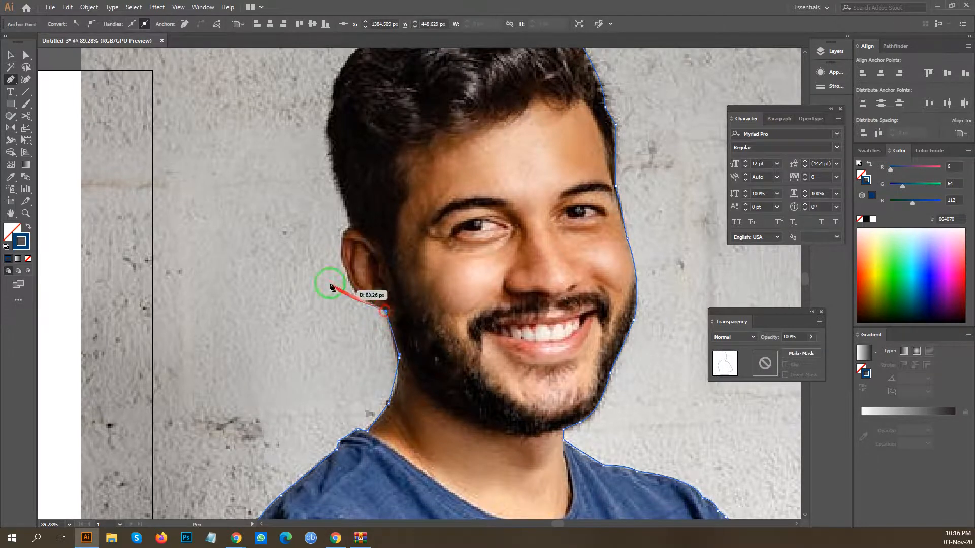
Curve the path around the left ear and place a corner point where the ear meets the hair.
scroll(337, 290, "up", 3)
left_click_drag(388, 278, 212, 231)
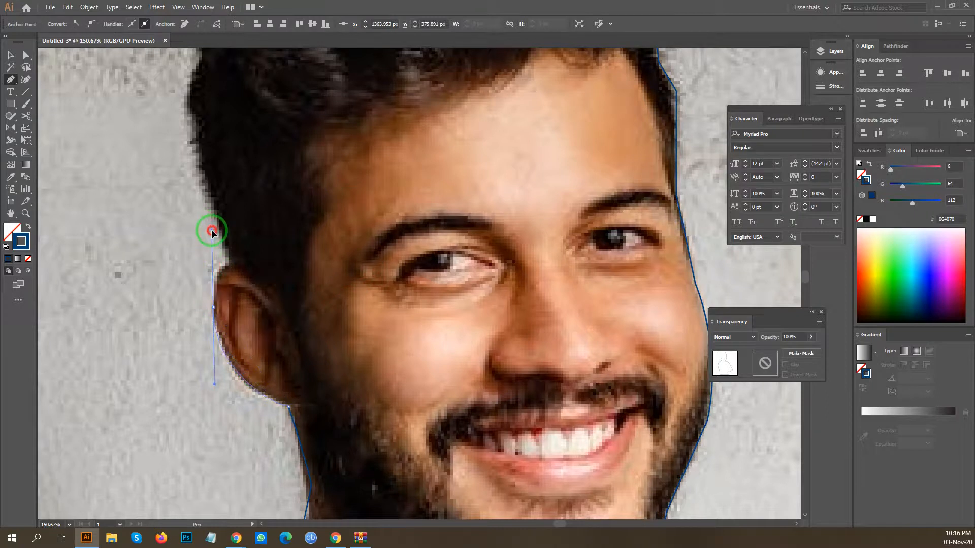
left_click(213, 307, "alt")
left_click_drag(228, 264, 339, 408)
left_click(229, 264)
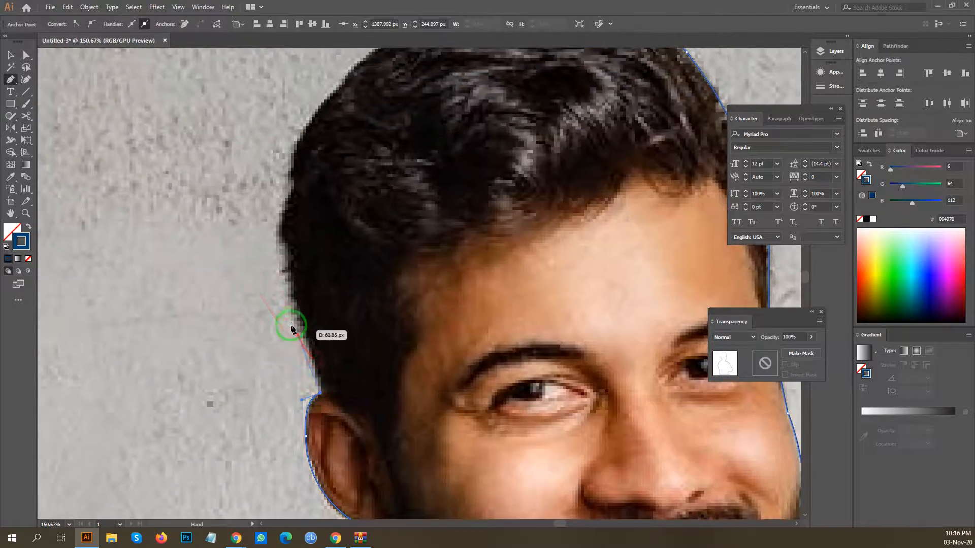
Trace the left side of the hair from above the ear up to the curve of the head.
left_click(291, 297)
left_click_drag(293, 245, 266, 276)
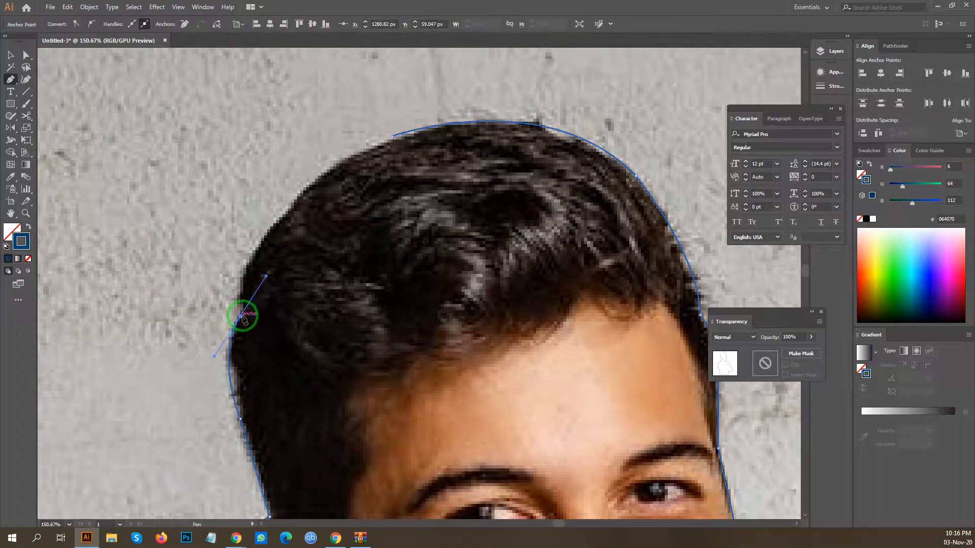
left_click_drag(274, 238, 222, 337)
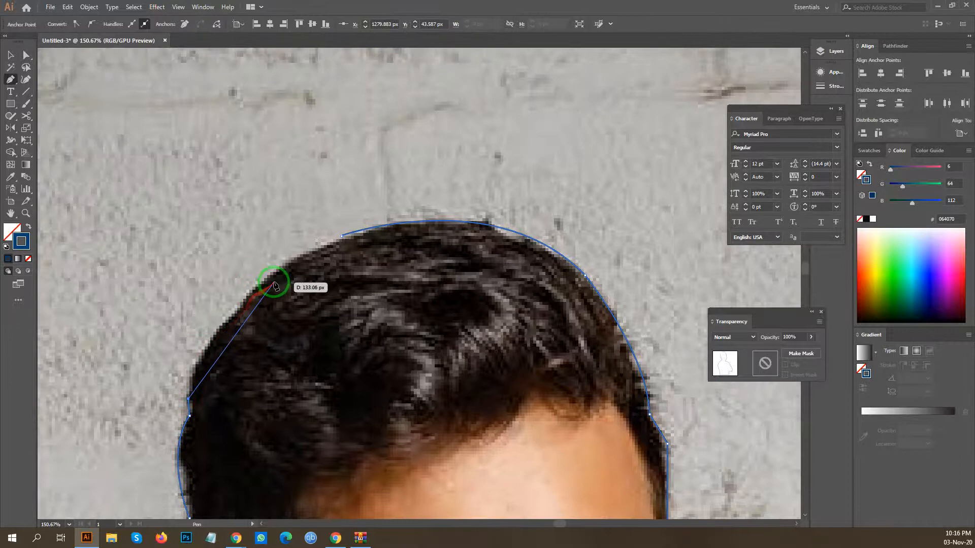
Curve the path over the upper left of the hair and close it at the starting point.
left_click_drag(274, 269, 380, 181)
mouse_move(278, 272)
left_mouse_down()
mouse_move(307, 275)
mouse_move(281, 274)
left_mouse_up()
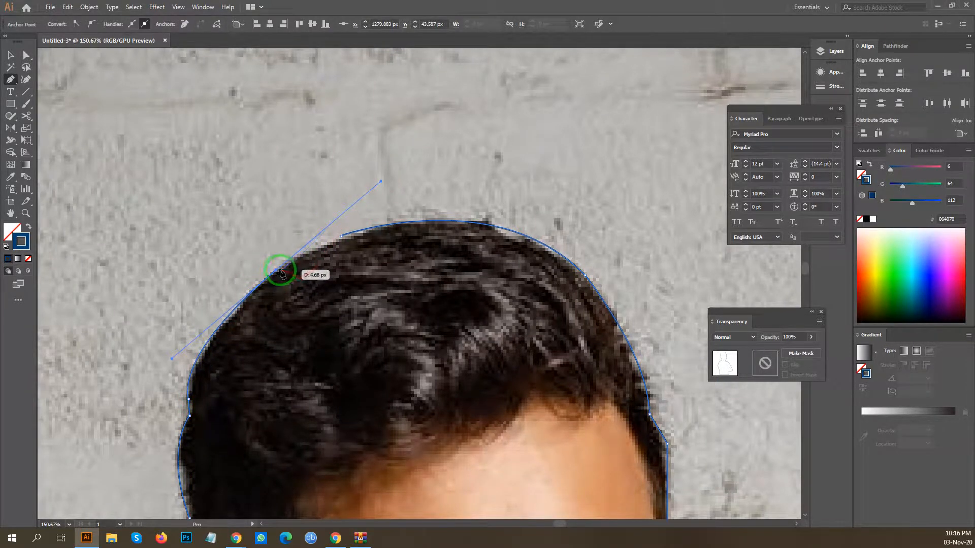
left_click(277, 270)
left_click(341, 235)
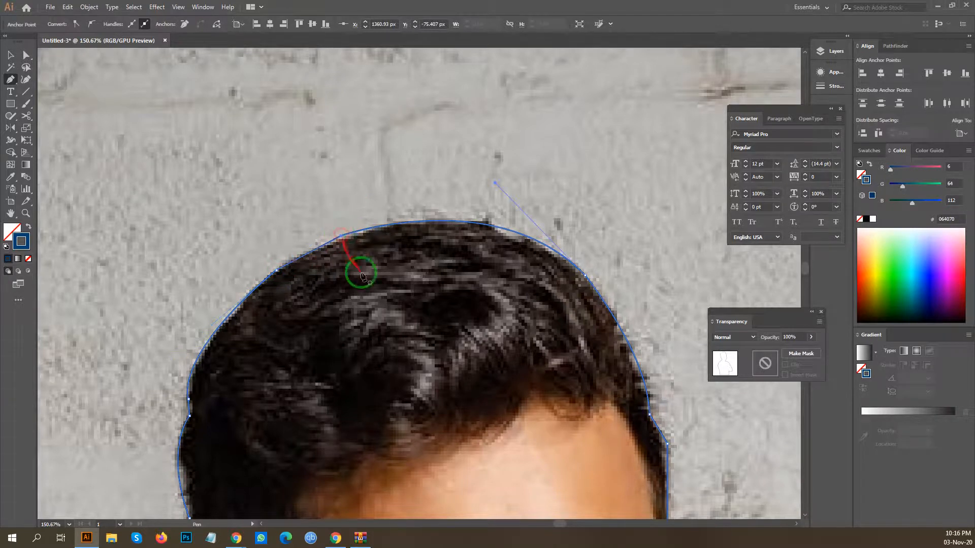
Select the closed outline as an object and swap its fill and stroke to make a solid blue silhouette.
key("ctrl+shift+a")
key("v")
left_click_drag(486, 224, 324, 235)
left_click_drag(403, 226, 416, 296)
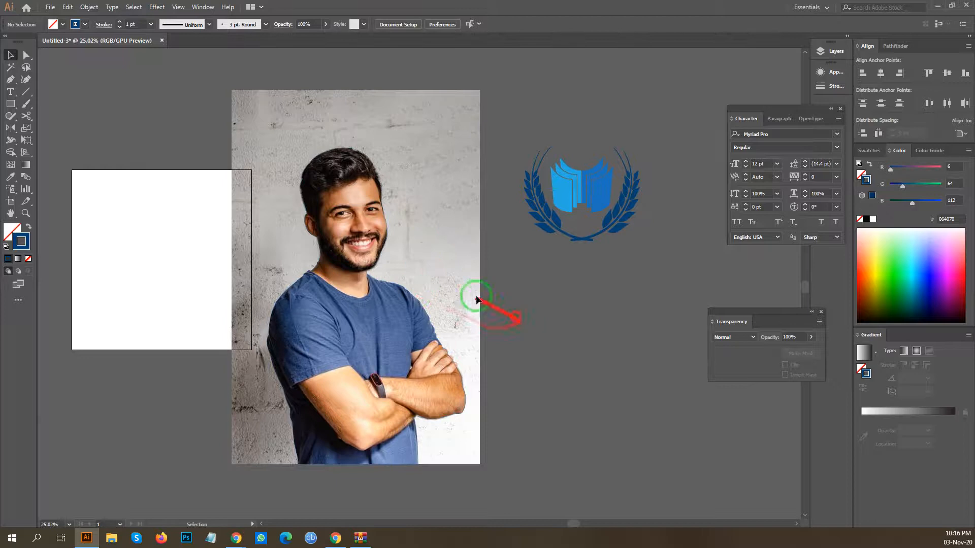
left_click(445, 322)
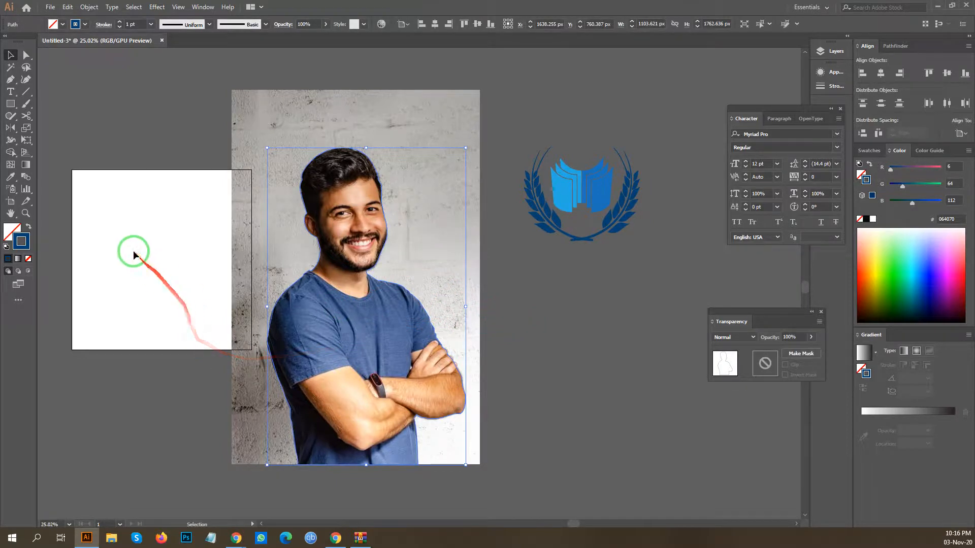
left_click(28, 226)
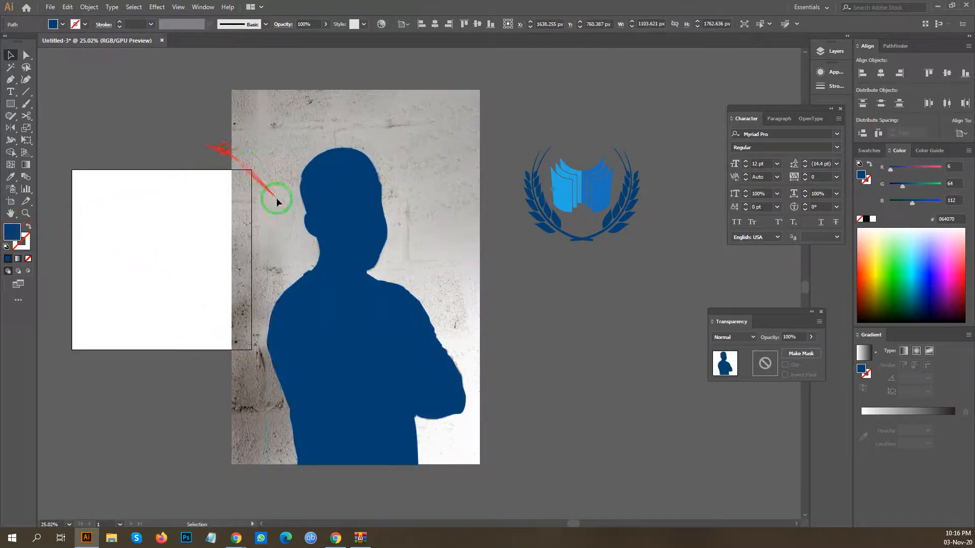
Select the photo together with the blue silhouette and make a clipping mask to cut the man out of the background.
left_click(551, 339)
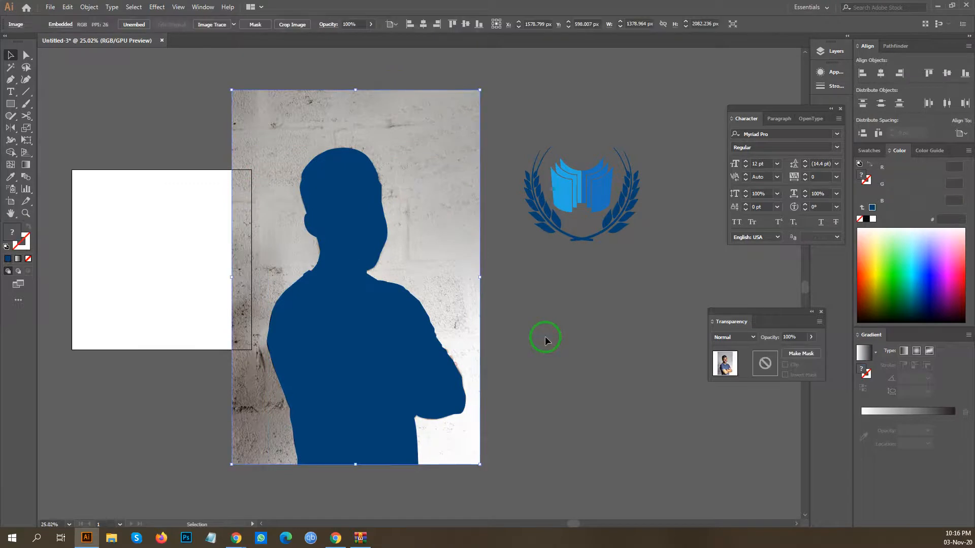
scroll(492, 338, "up", 1)
left_click_drag(278, 403, 355, 319)
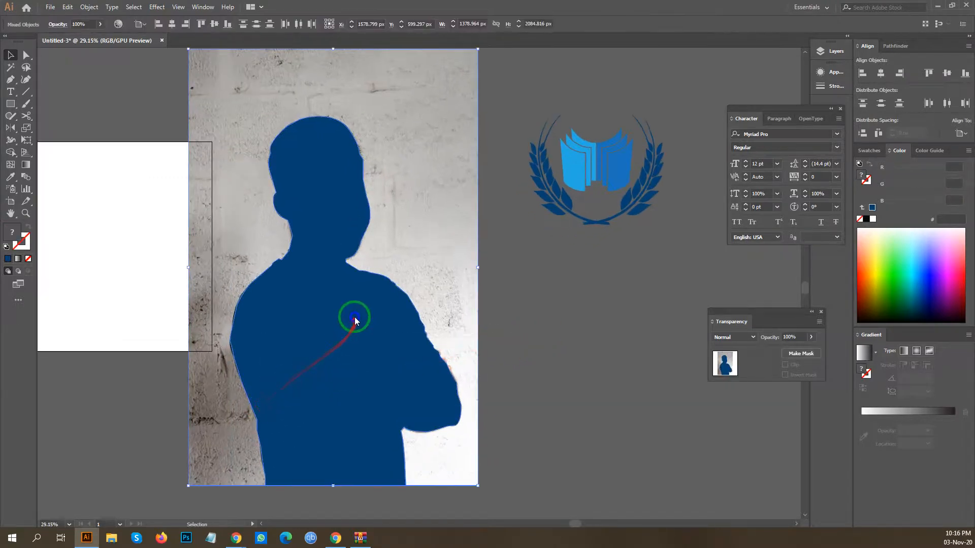
right_click(355, 319)
left_click(394, 390)
left_click(541, 345)
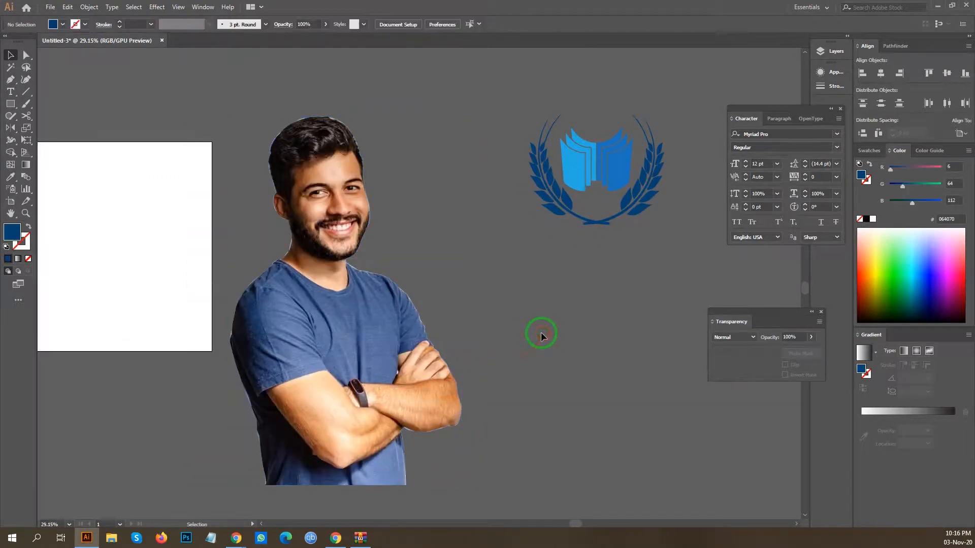
scroll(488, 331, "down", 2)
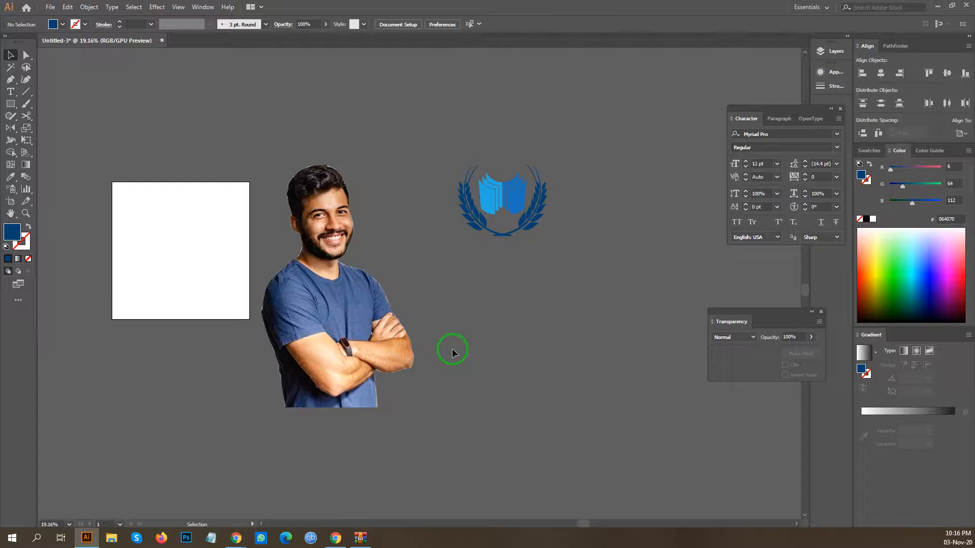
scroll(376, 327, "up", 5)
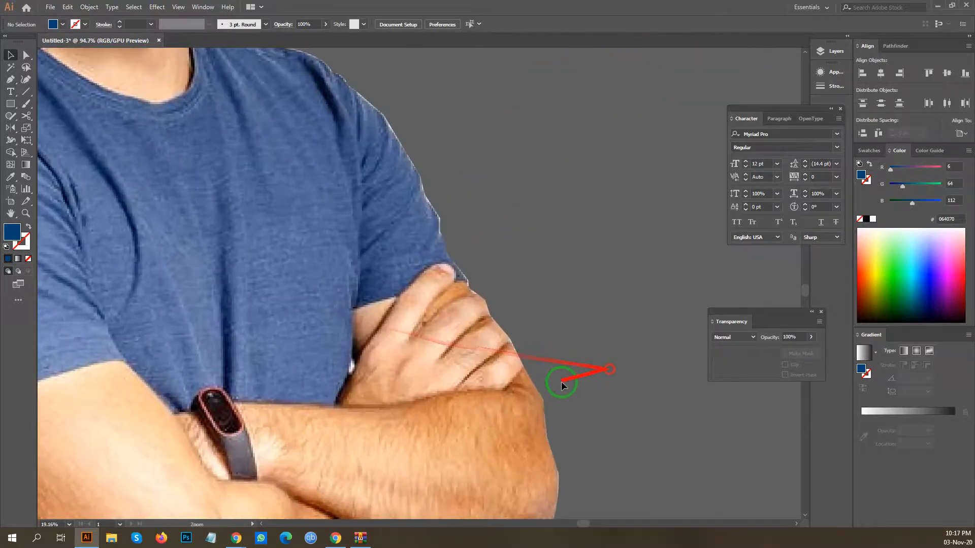
Examine the clipped edges around the man's sleeve, hands and forearms and the overall cut-out.
scroll(337, 370, "up", 2)
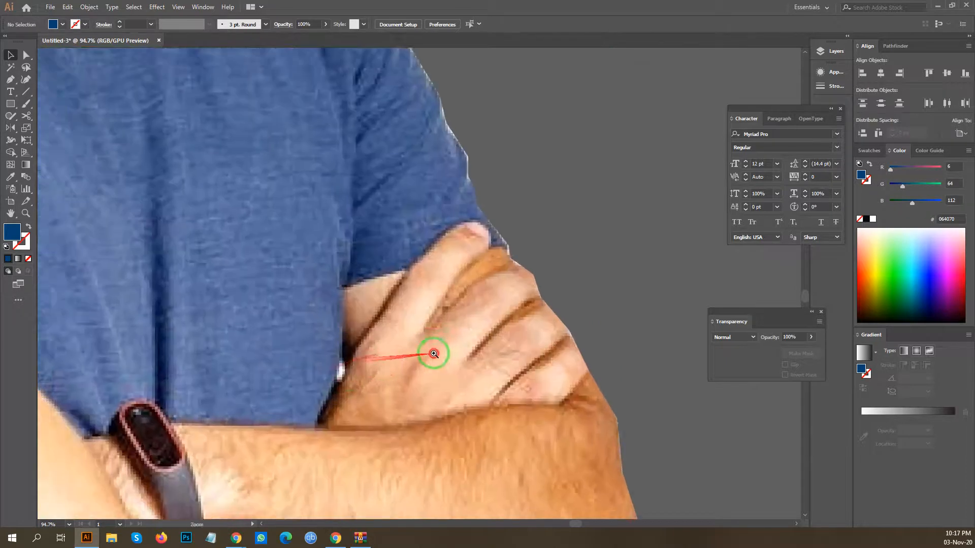
scroll(337, 370, "down", 3)
scroll(356, 340, "up", 2)
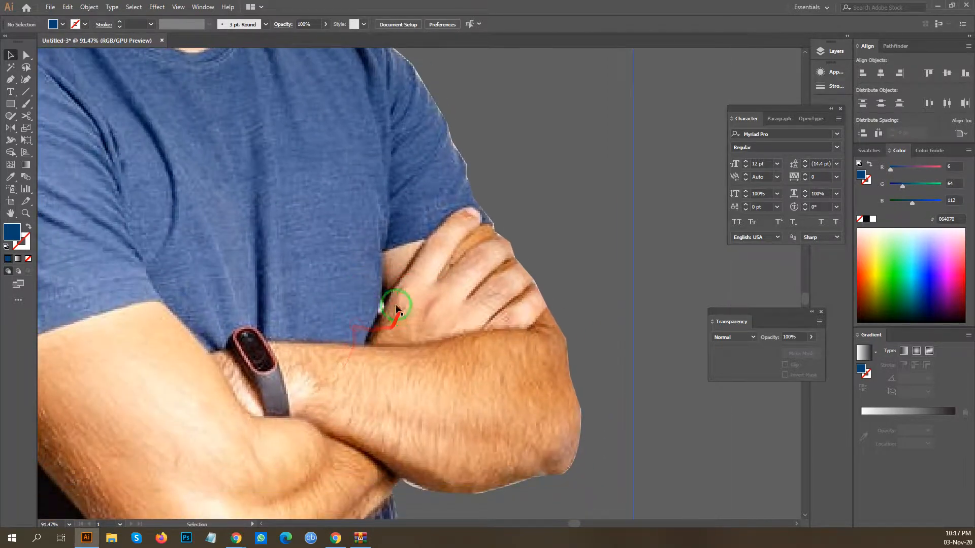
scroll(355, 285, "down", 3)
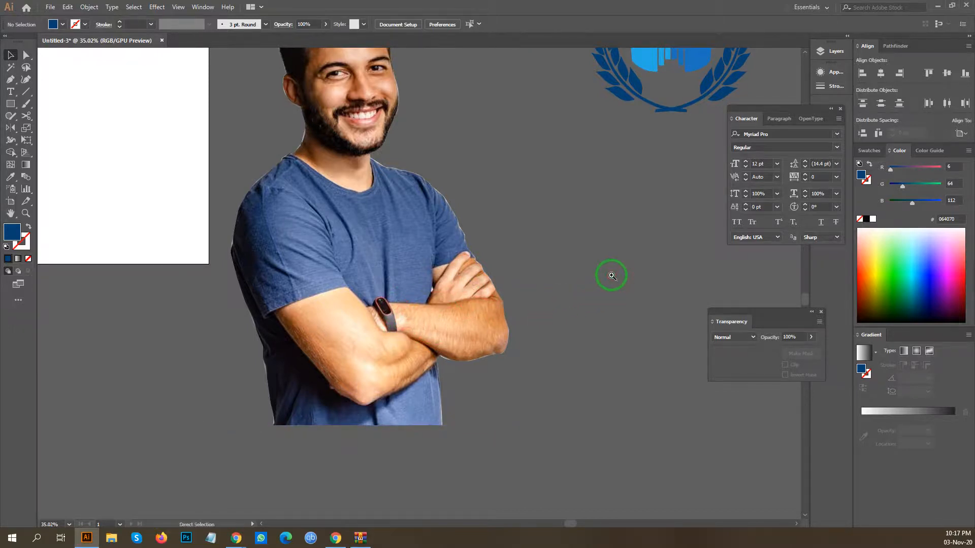
scroll(599, 282, "down", 2)
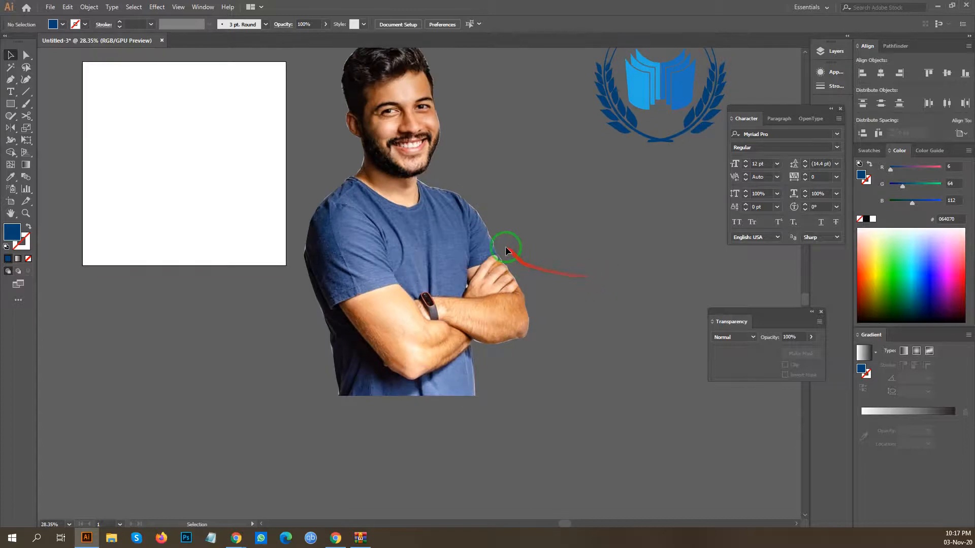
scroll(495, 262, "down", 2)
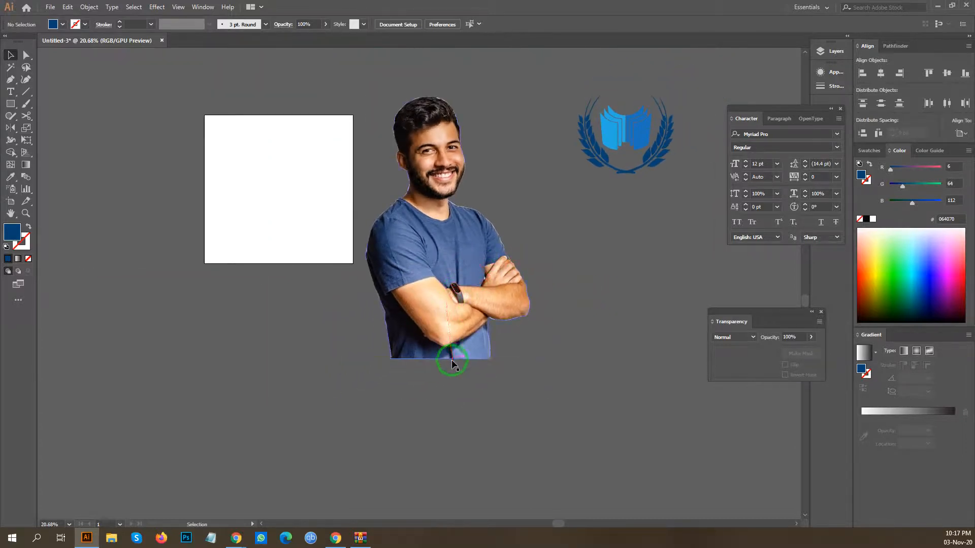
Scale the cut-out man down proportionally to about the height of the artboard.
left_click(442, 310)
left_click_drag(447, 357, 462, 254)
left_click(524, 211)
Align the bottom edge of the cut-out man to the bottom edge of the artboard.
scroll(447, 264, "up", 3)
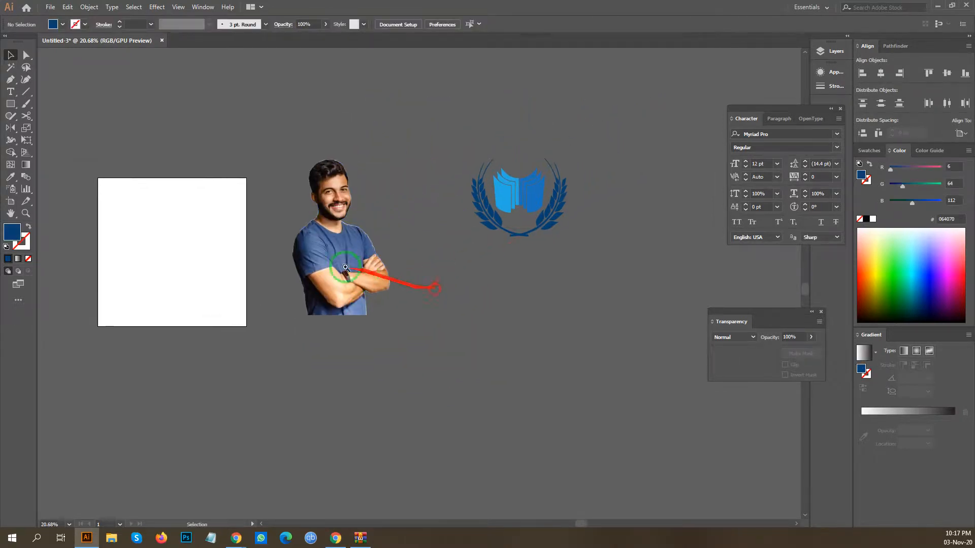
scroll(411, 260, "up", 2)
left_click_drag(450, 292, 356, 299)
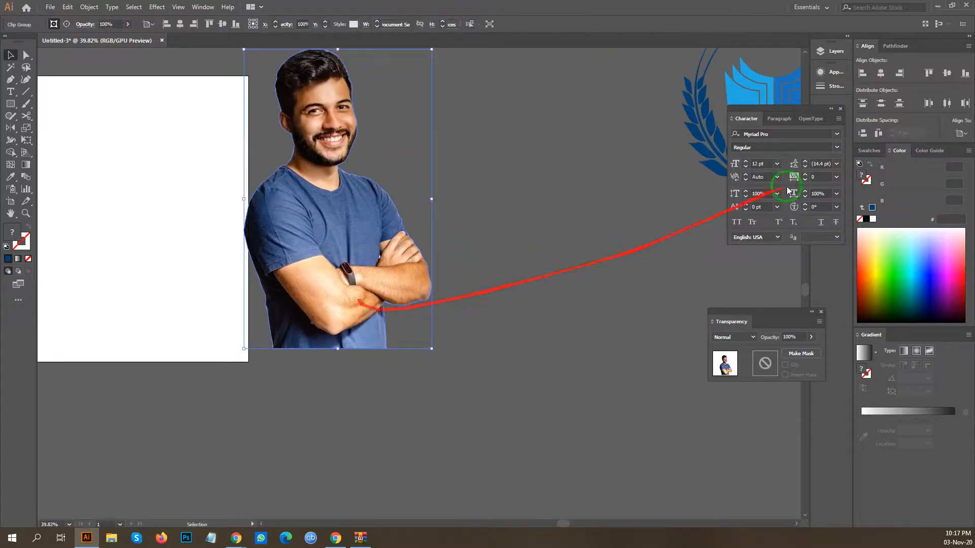
left_click(960, 133)
left_click(932, 146)
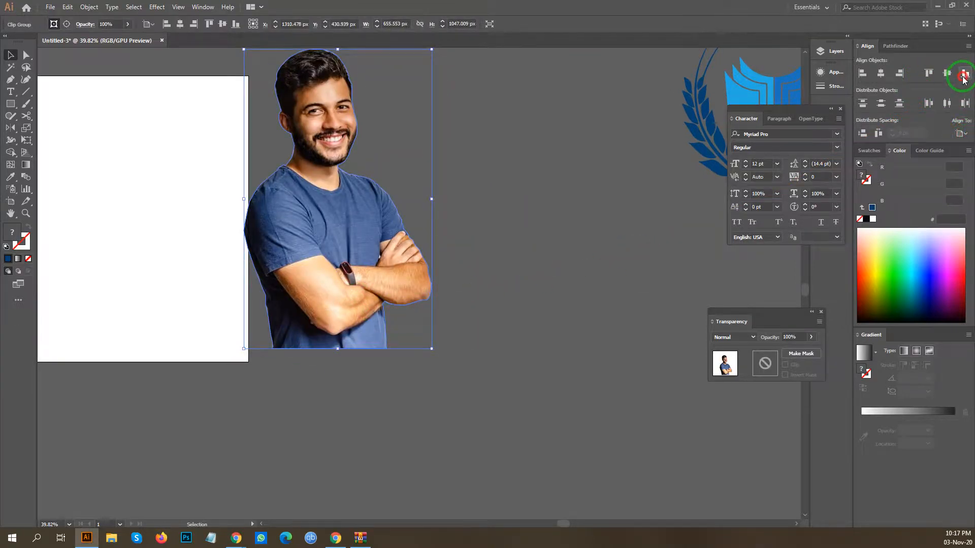
left_click(965, 73)
left_click(592, 201)
Scale the cut-out man down proportionally so his height matches the artboard, and deselect him.
left_click(341, 178)
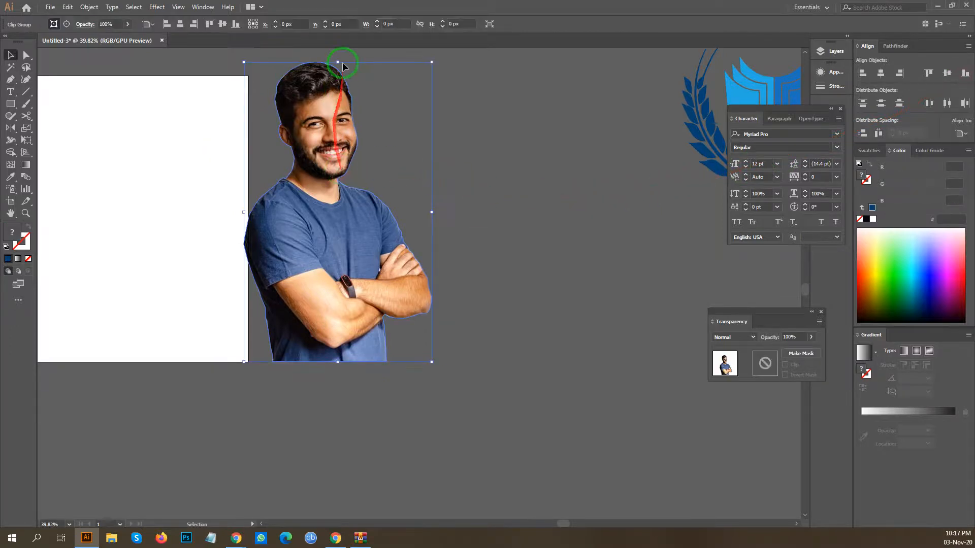
left_click_drag(338, 63, 330, 76)
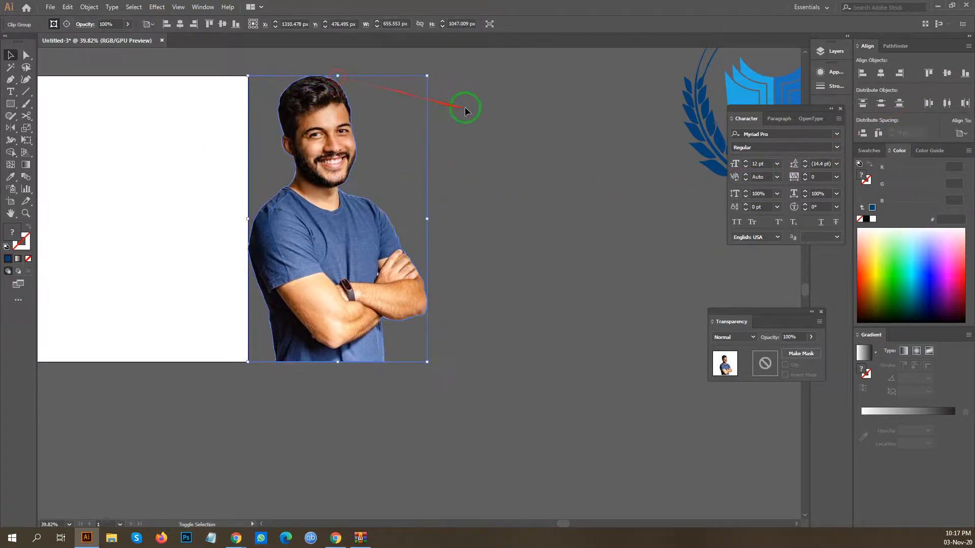
left_click(541, 127)
left_click_drag(541, 127, 509, 135)
left_click_drag(241, 235, 386, 249)
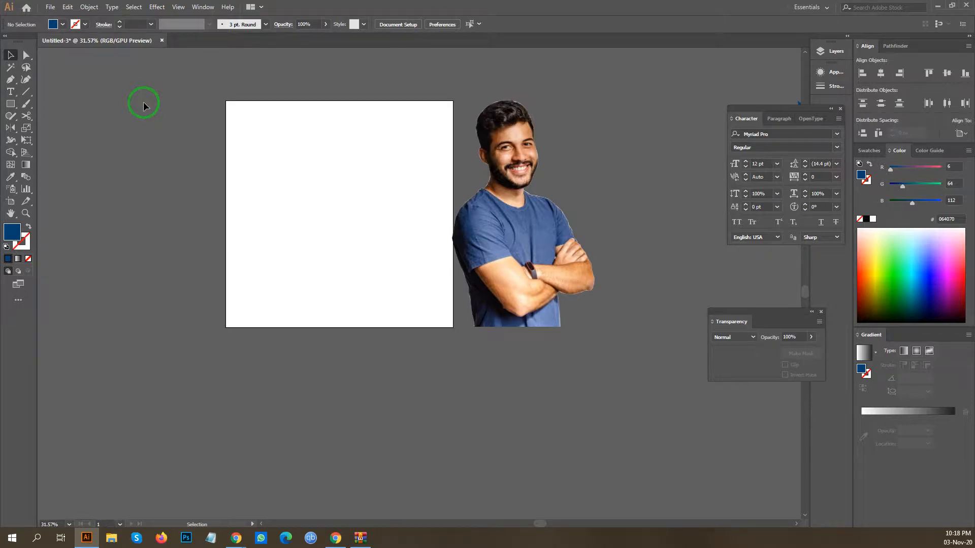
Switch to the Chrome window showing the man image search results.
mouse_move(237, 539)
left_click(182, 500)
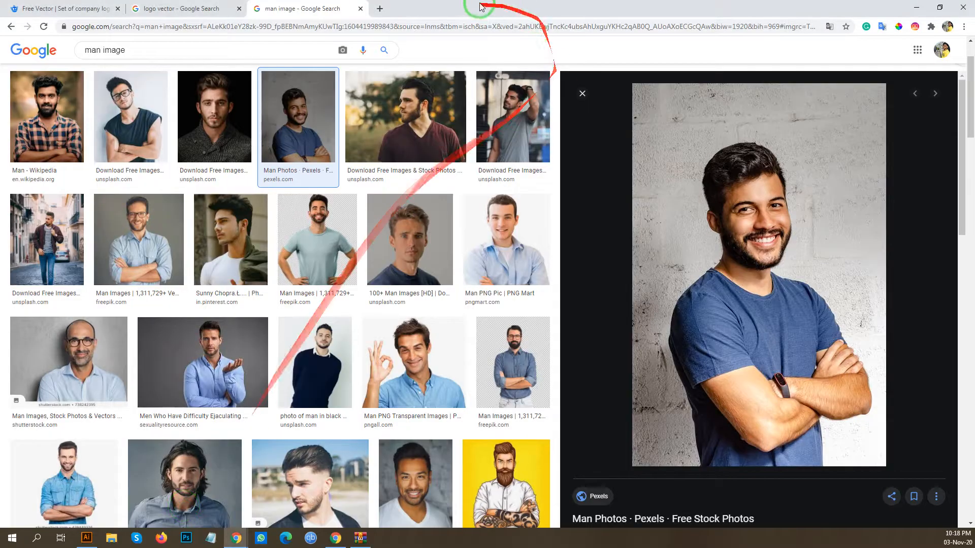
left_click(381, 9)
left_click(369, 23)
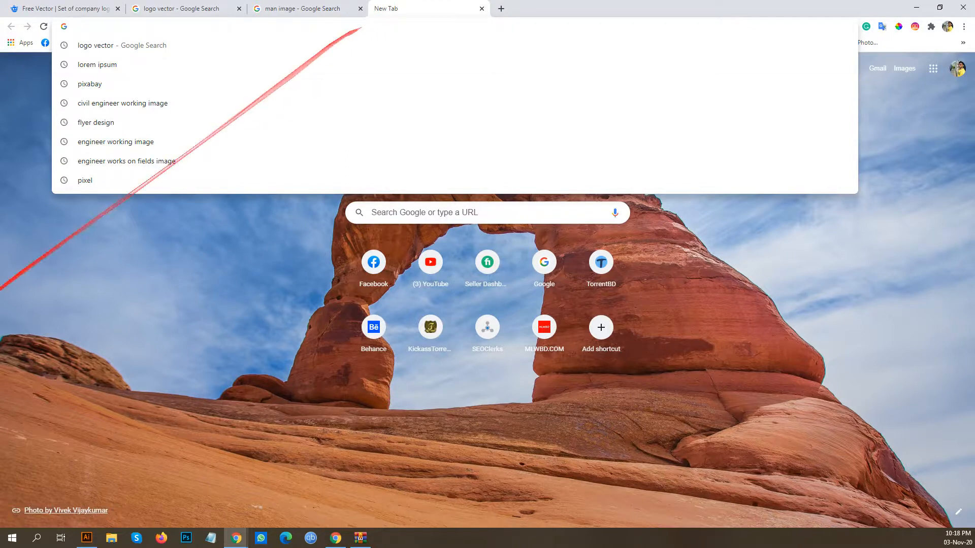
key("Escape")
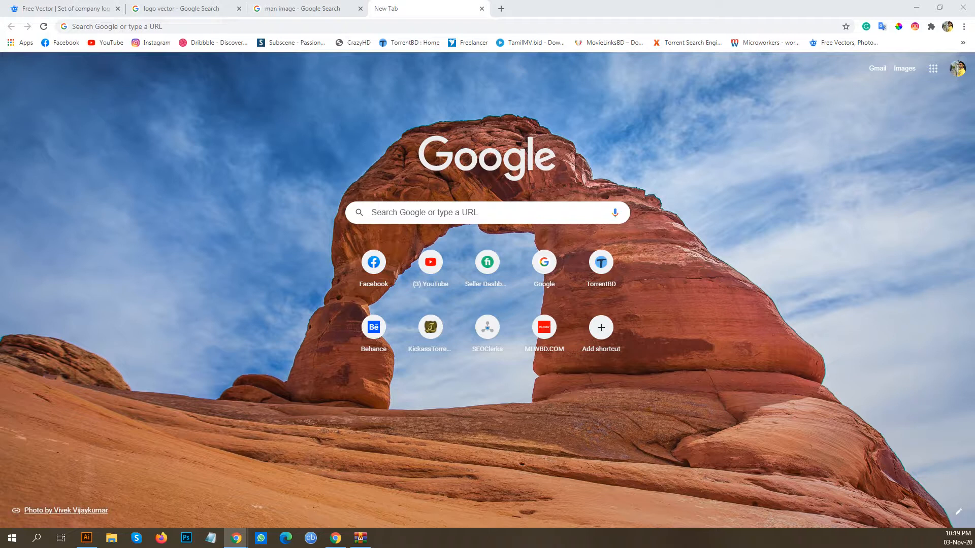
left_click(482, 9)
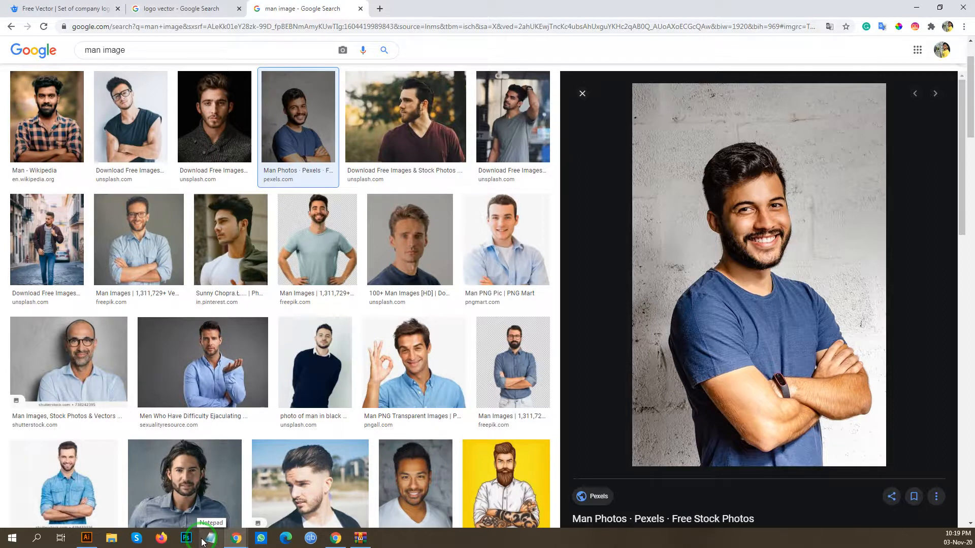
Dismiss the attribution notice on the Freepik page and close the company logo set preview.
left_click(213, 4)
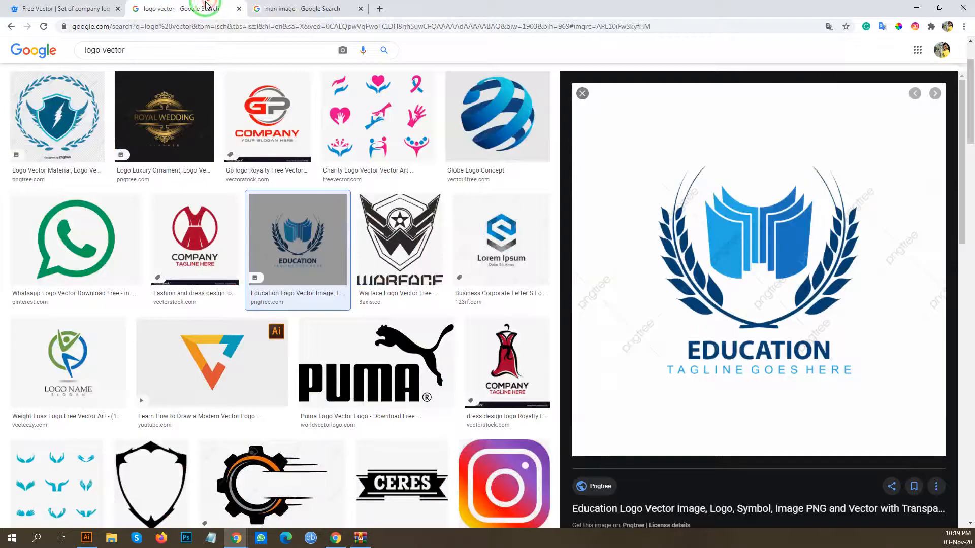
left_click(92, 4)
left_click(634, 62)
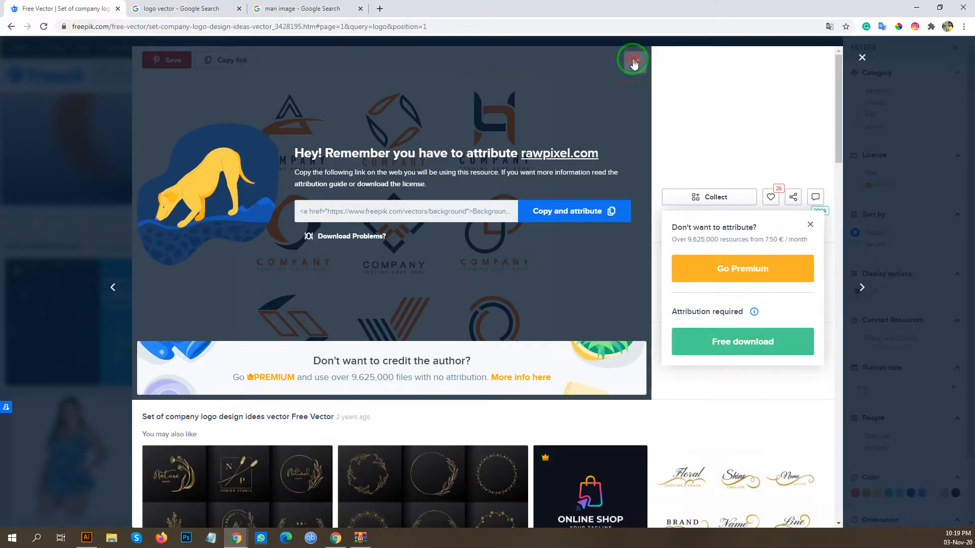
left_click(861, 58)
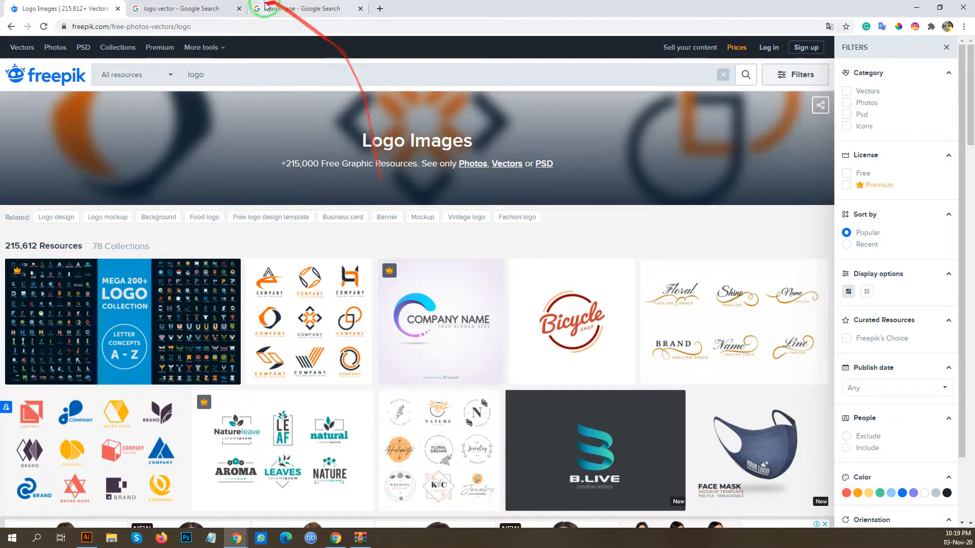
left_click(218, 8)
left_click(264, 6)
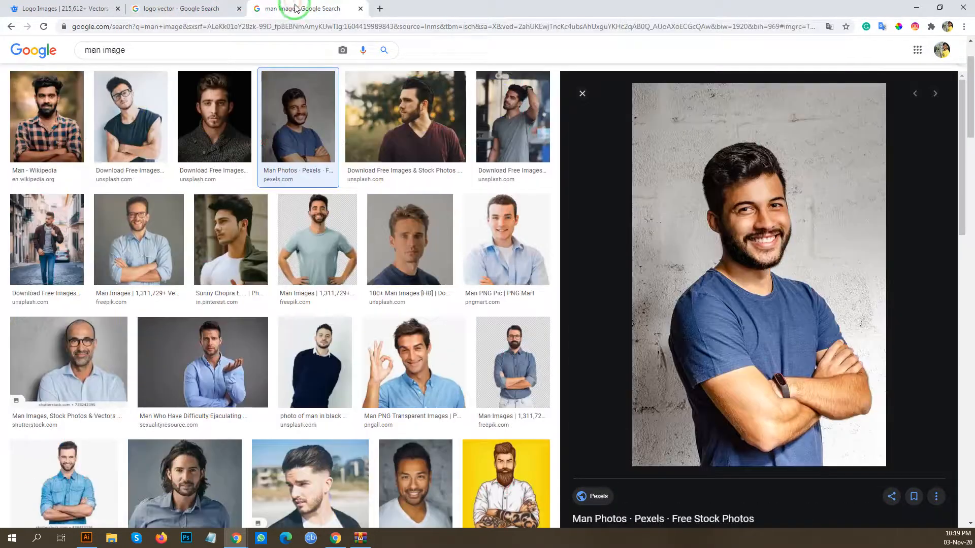
left_click(201, 5)
left_click(73, 8)
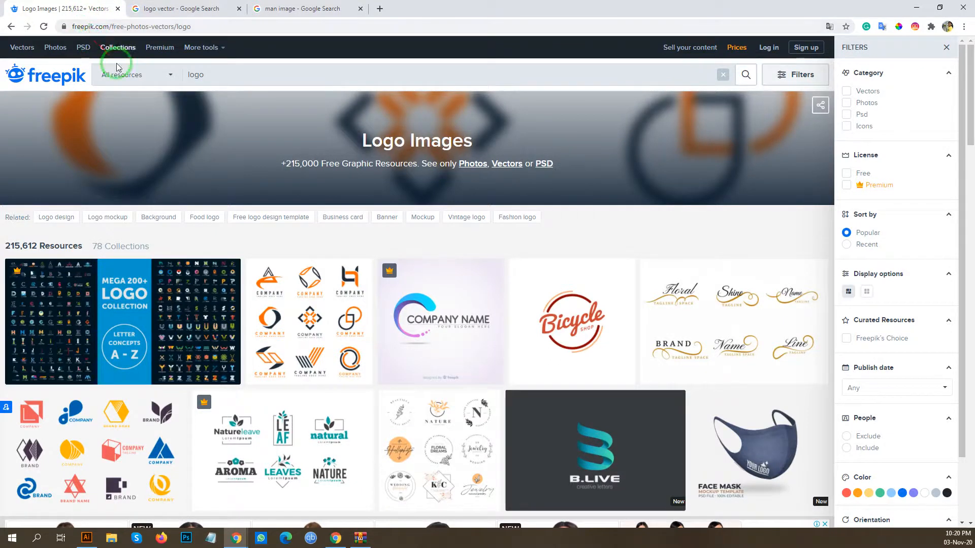
left_click_drag(197, 169, 236, 4)
left_click(315, 8)
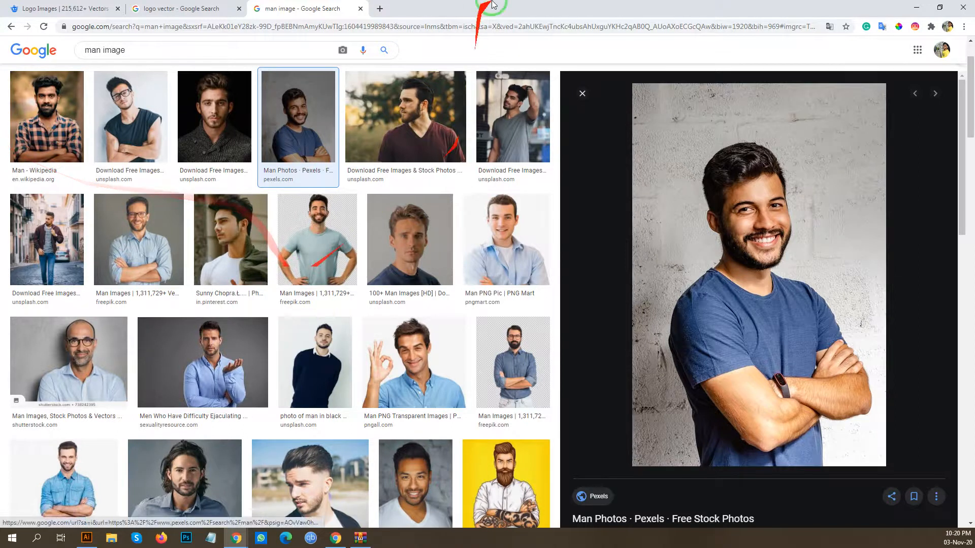
Open a new browser tab and ready its address bar for a search.
left_click(380, 8)
left_click(376, 26)
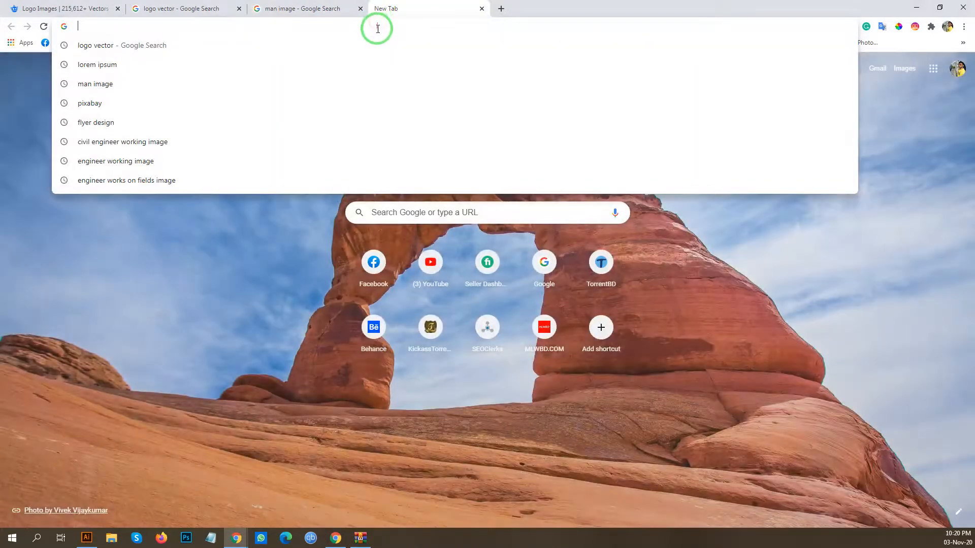
type("m boss")
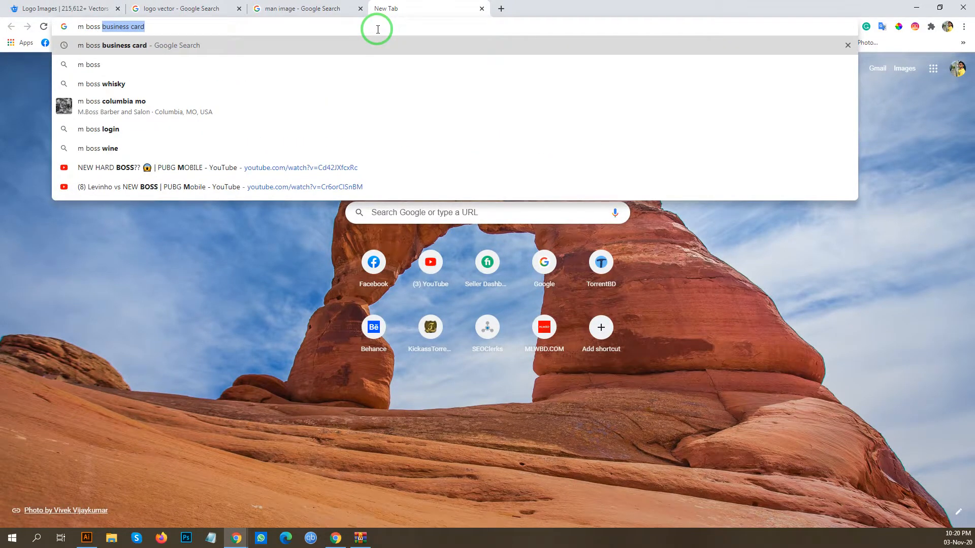
type(" e")
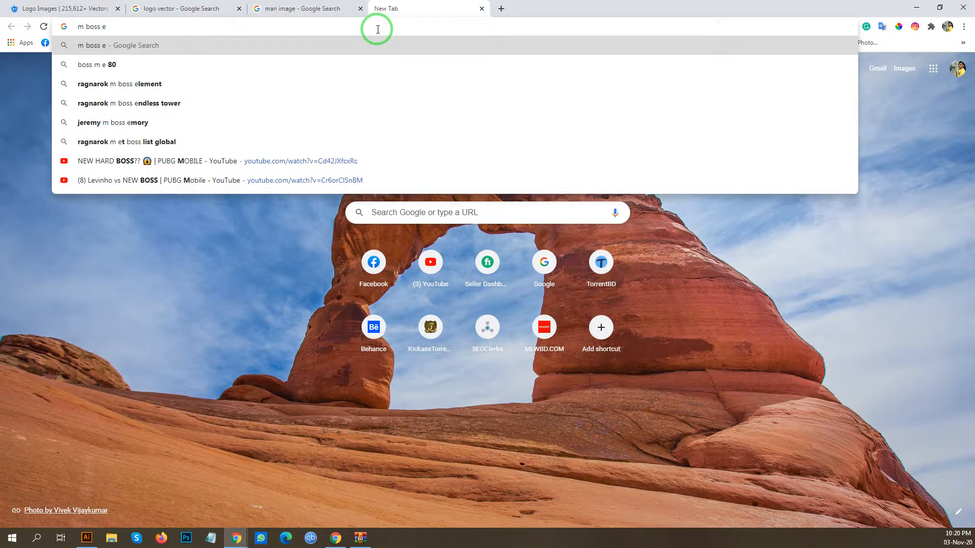
type("ff")
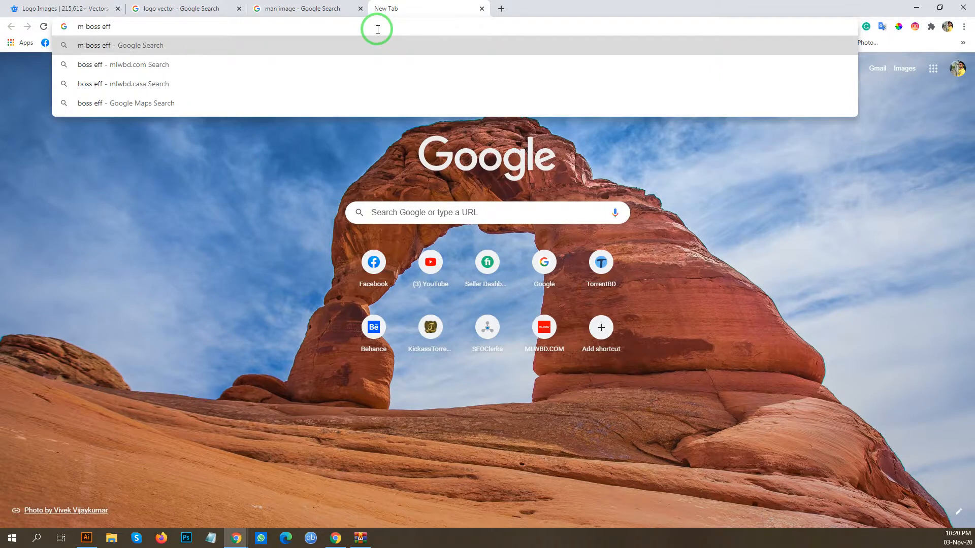
type("ec")
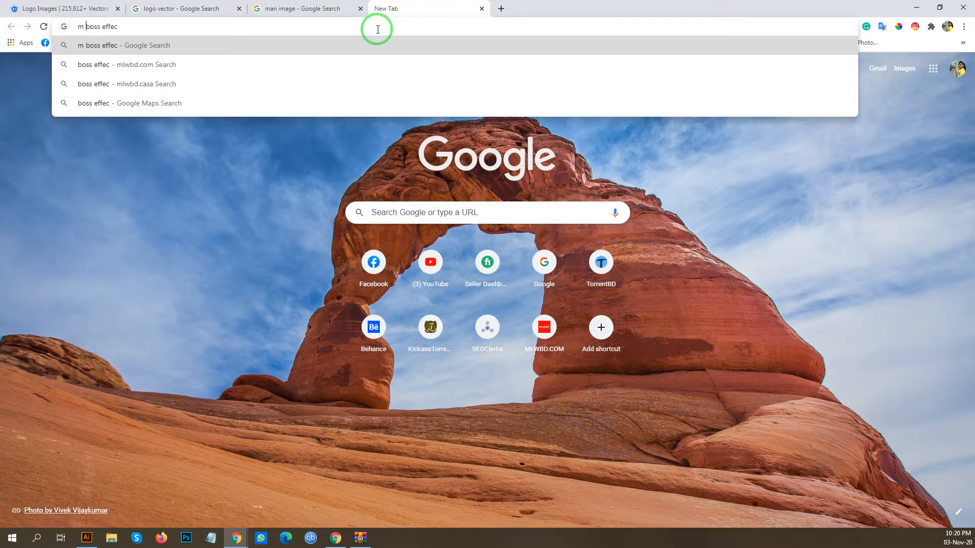
key("BackSpace")
key("Home")
type("e")
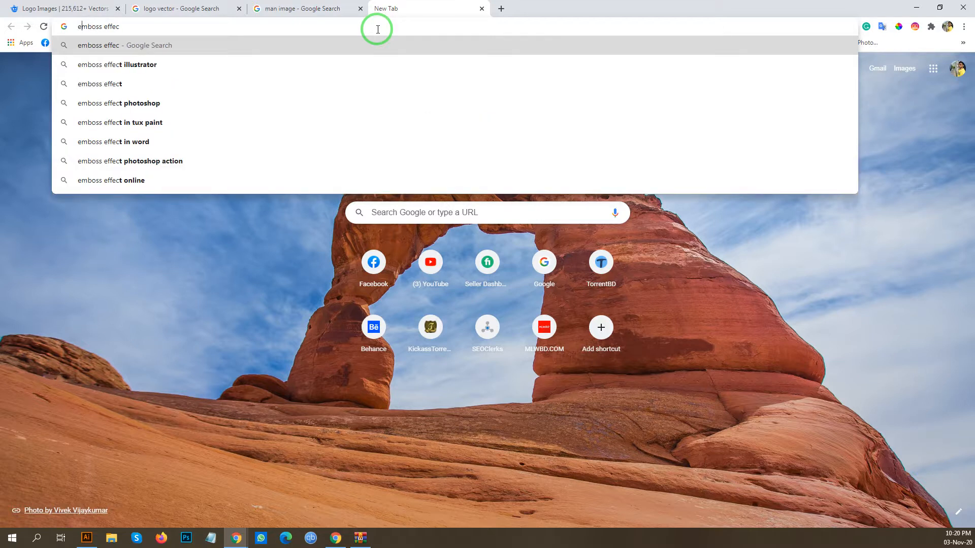
key("Down")
key("Down")
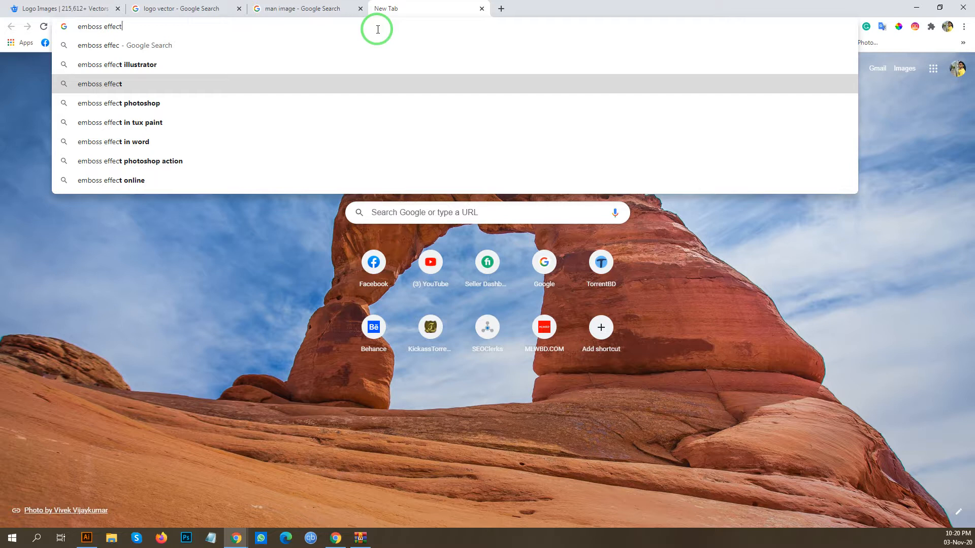
key("BackSpace")
key("BackSpace")
key("BackSpace")
key("BackSpace")
key("BackSpace")
key("BackSpace")
key("BackSpace")
key("BackSpace")
key("BackSpace")
key("BackSpace")
key("BackSpace")
key("BackSpace")
key("BackSpace")
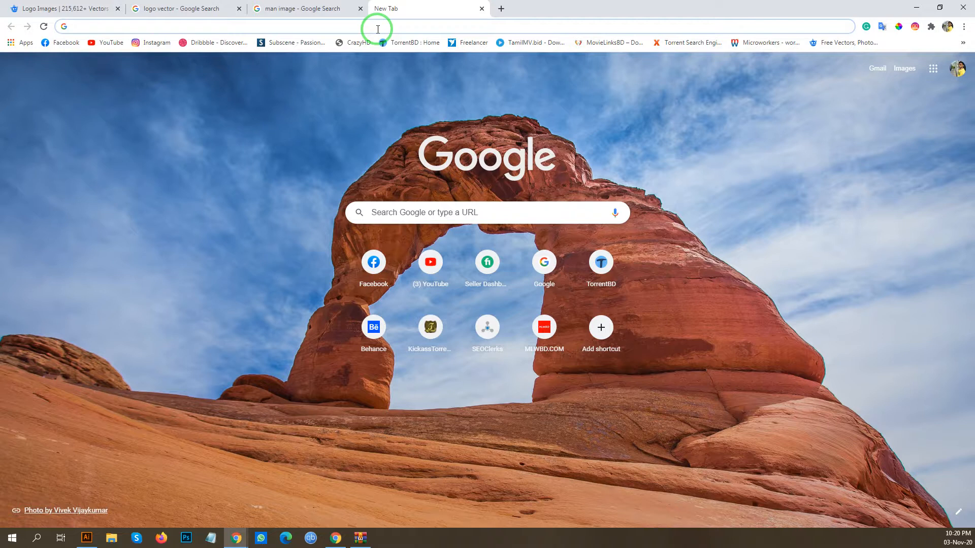
Search Google for "letterpress business card mockup" and show the image results.
type("le")
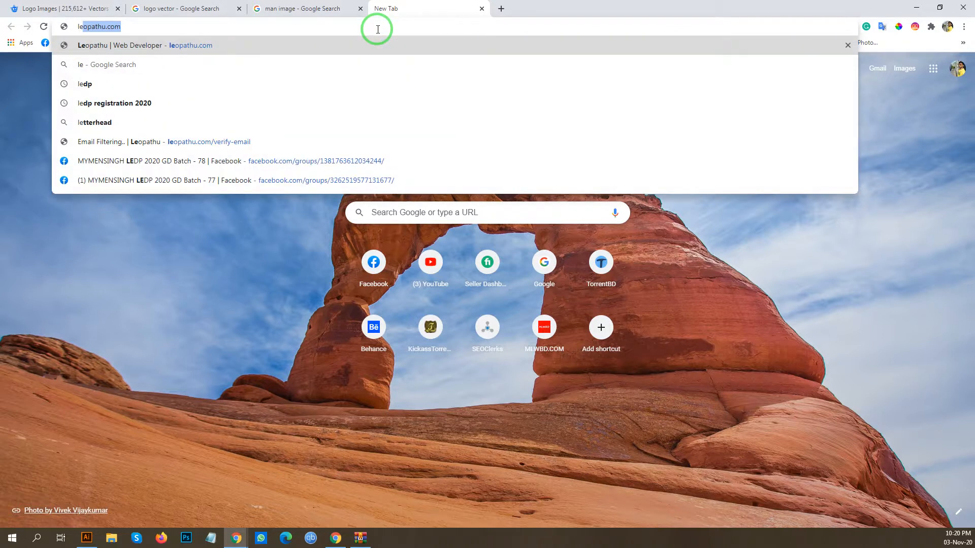
type("tter")
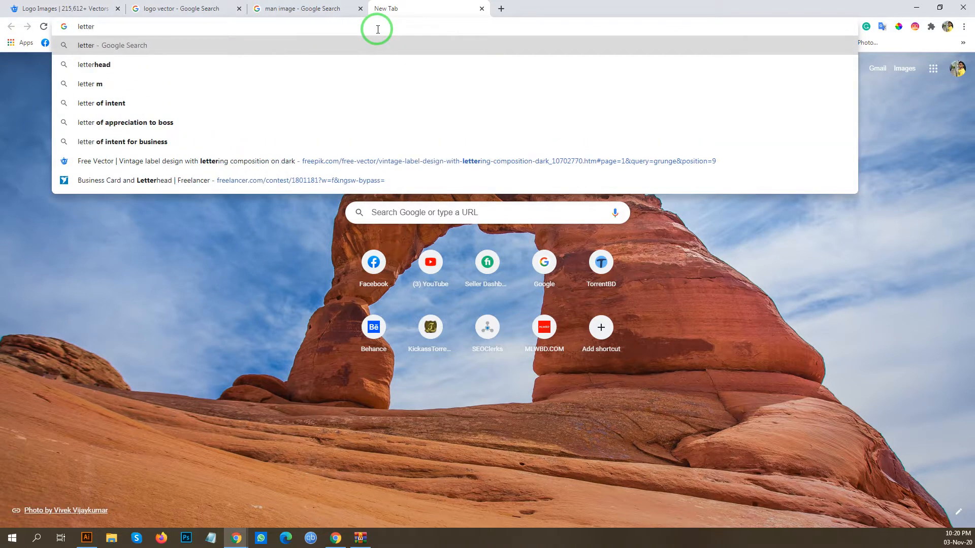
type("pre")
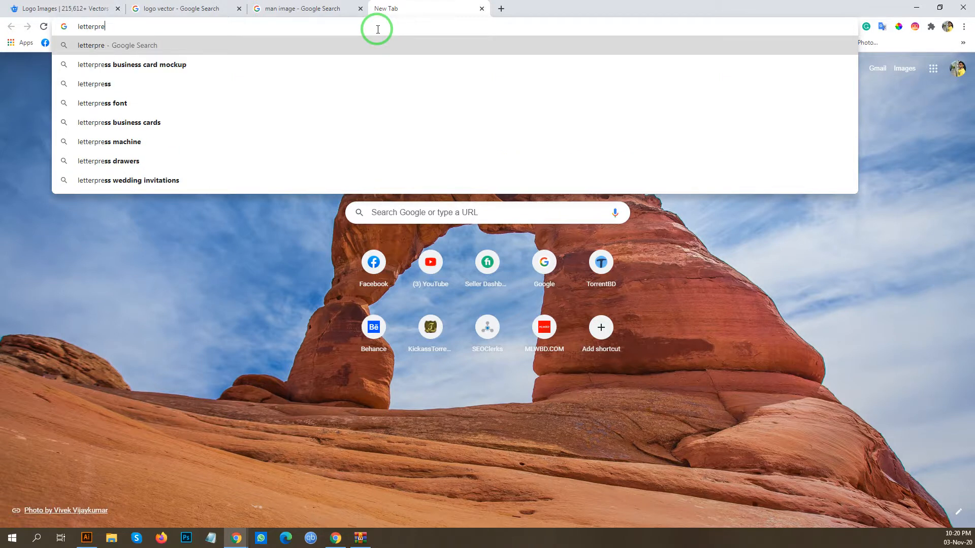
key("Down")
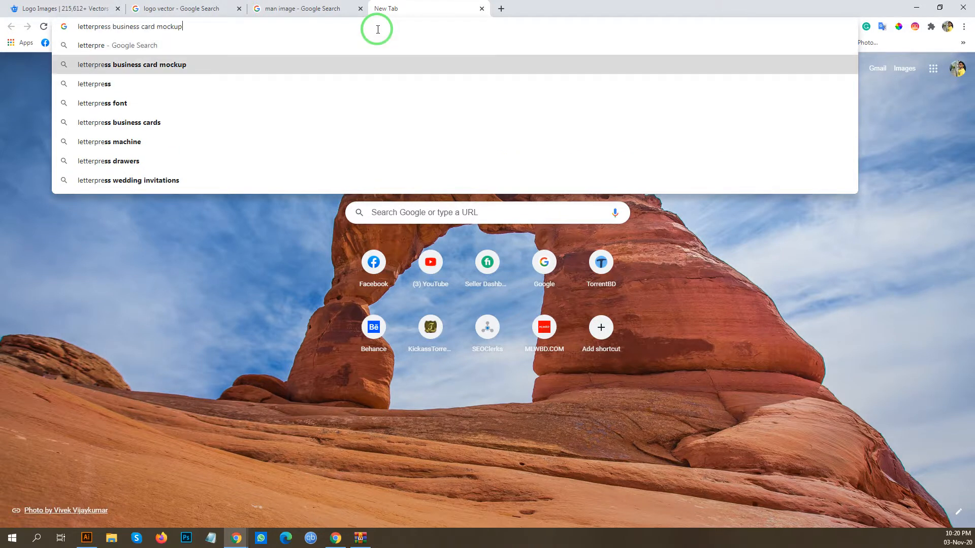
key("Return")
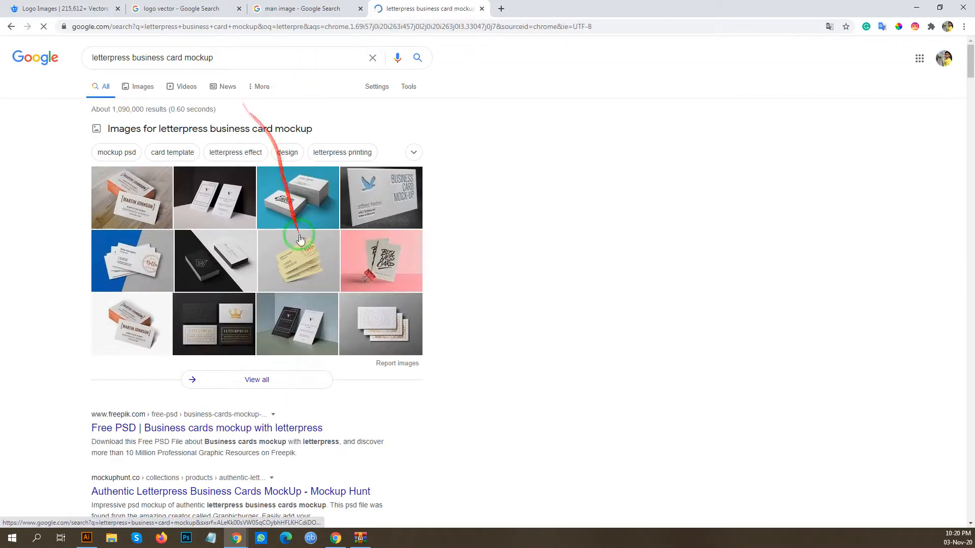
left_click(138, 94)
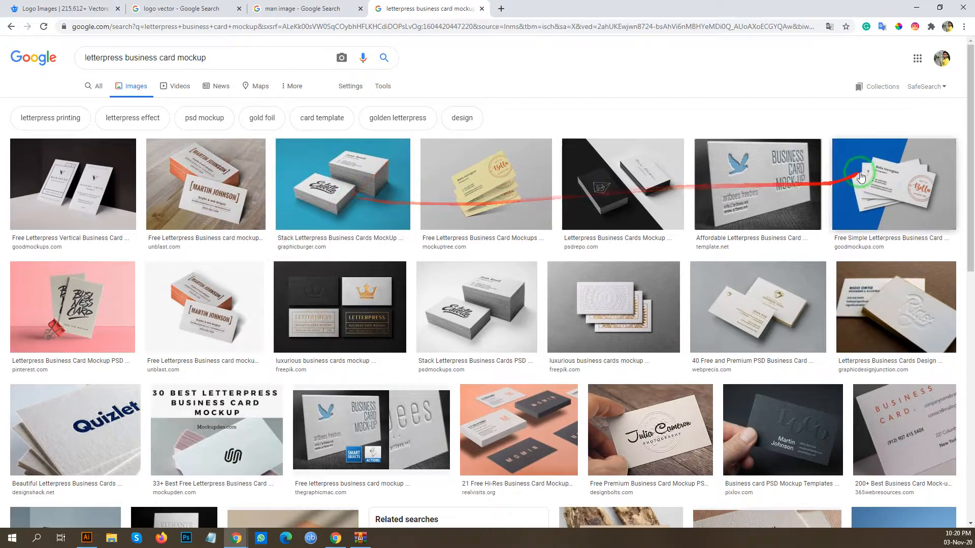
Preview the template.net letterpress business card with the blue bird, open its source page and return to the image results.
left_click(789, 190)
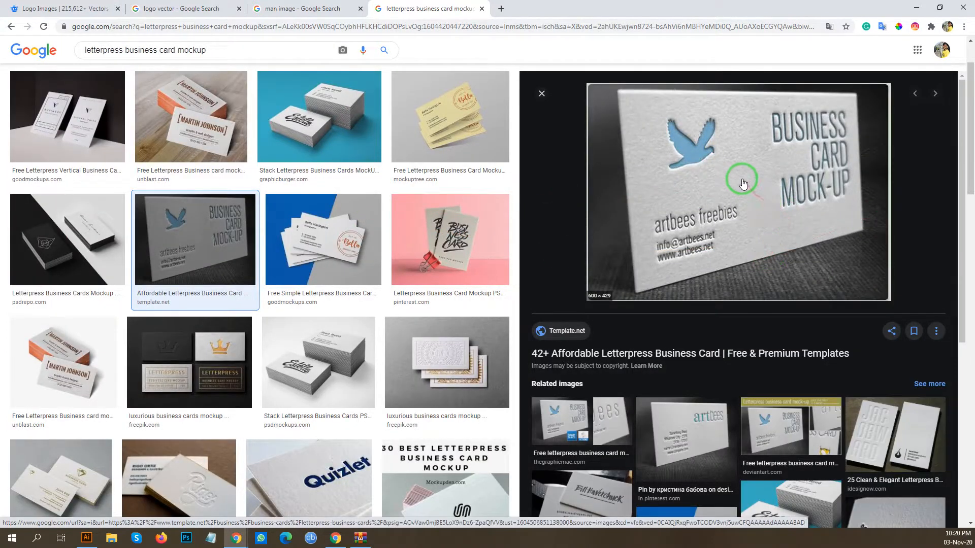
left_click(700, 173)
left_click(467, 10)
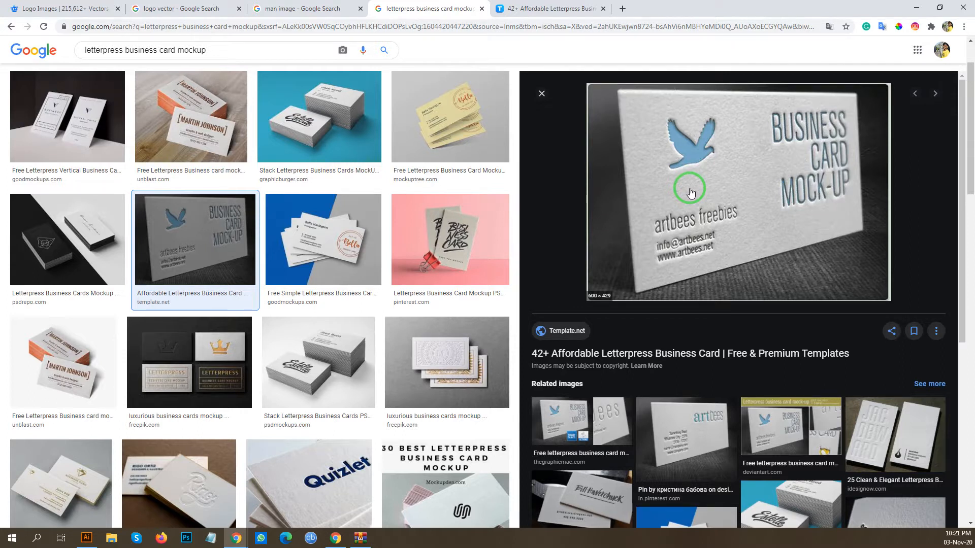
mouse_move(690, 193)
left_mouse_down()
mouse_move(679, 176)
mouse_move(533, 185)
mouse_move(620, 197)
mouse_move(708, 181)
left_mouse_up()
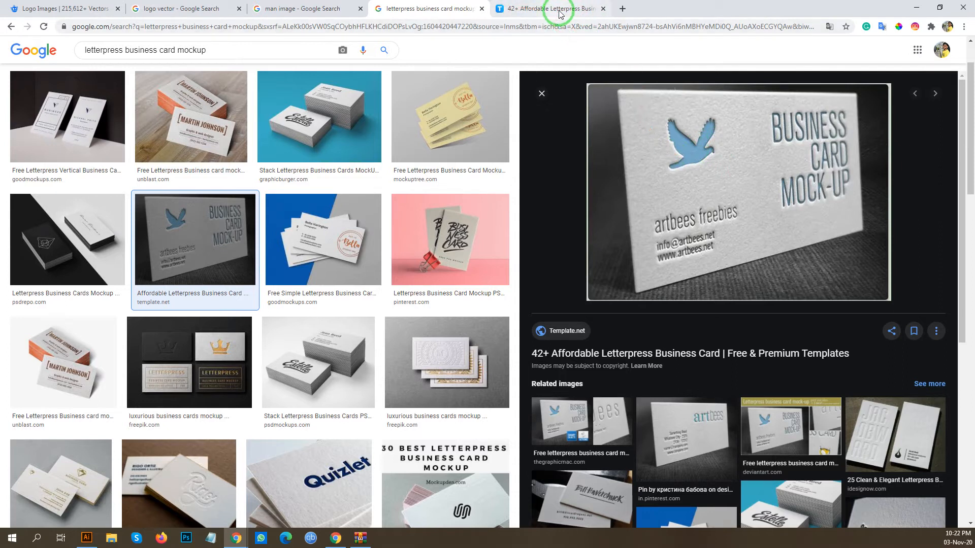
Look back through the open browser pages for logo images, logo vector and man image.
left_click(202, 10)
left_click(61, 8)
left_click(177, 9)
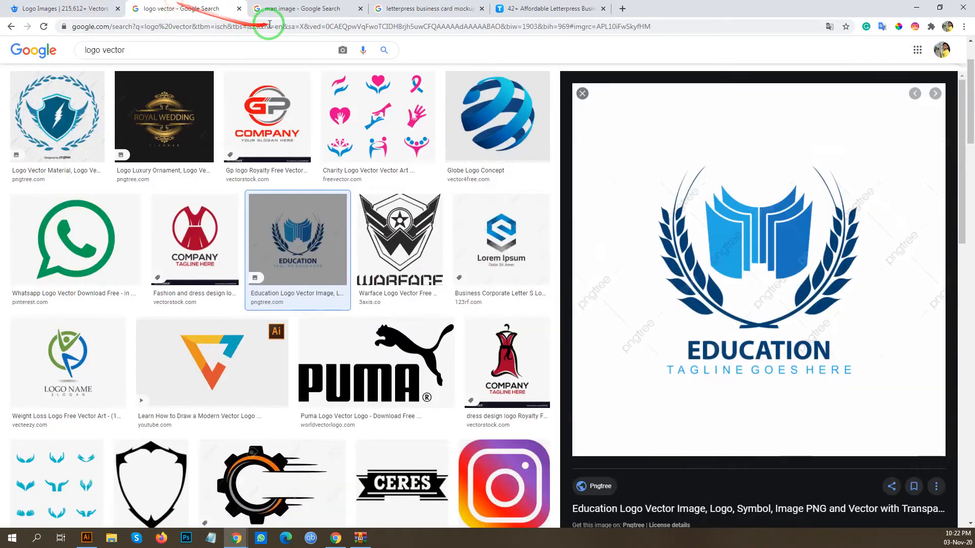
left_click(272, 9)
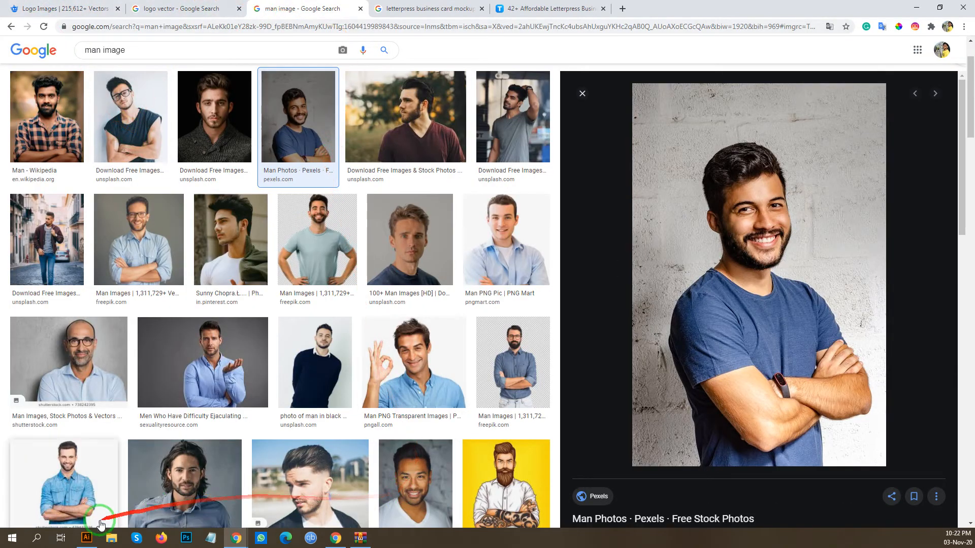
Switch to Illustrator and delete the man's photo cut-out beside the artboard.
left_click(86, 538)
left_click(539, 288)
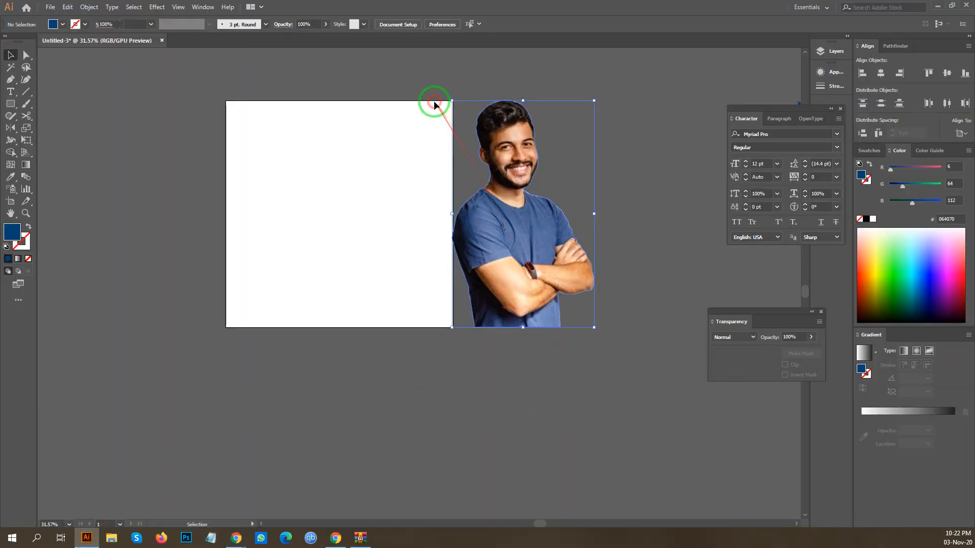
key("Delete")
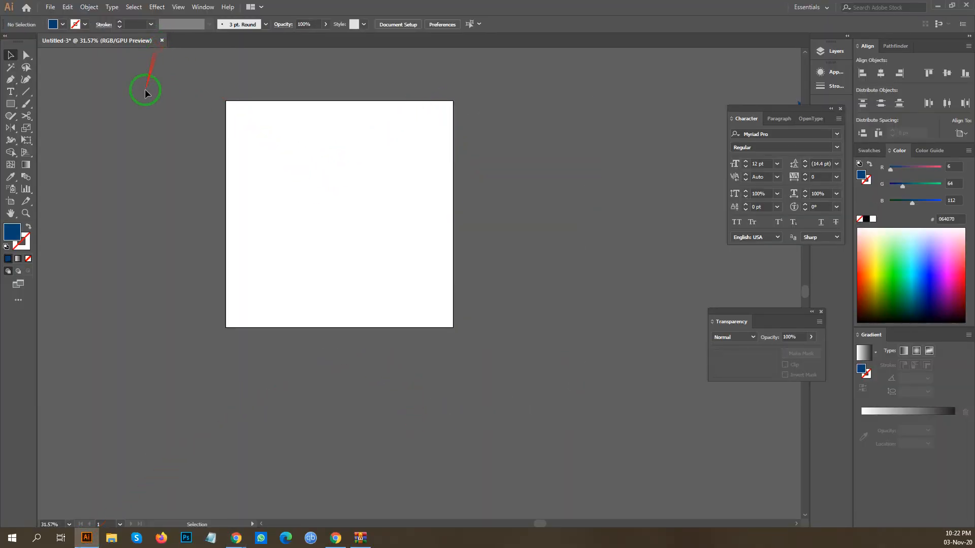